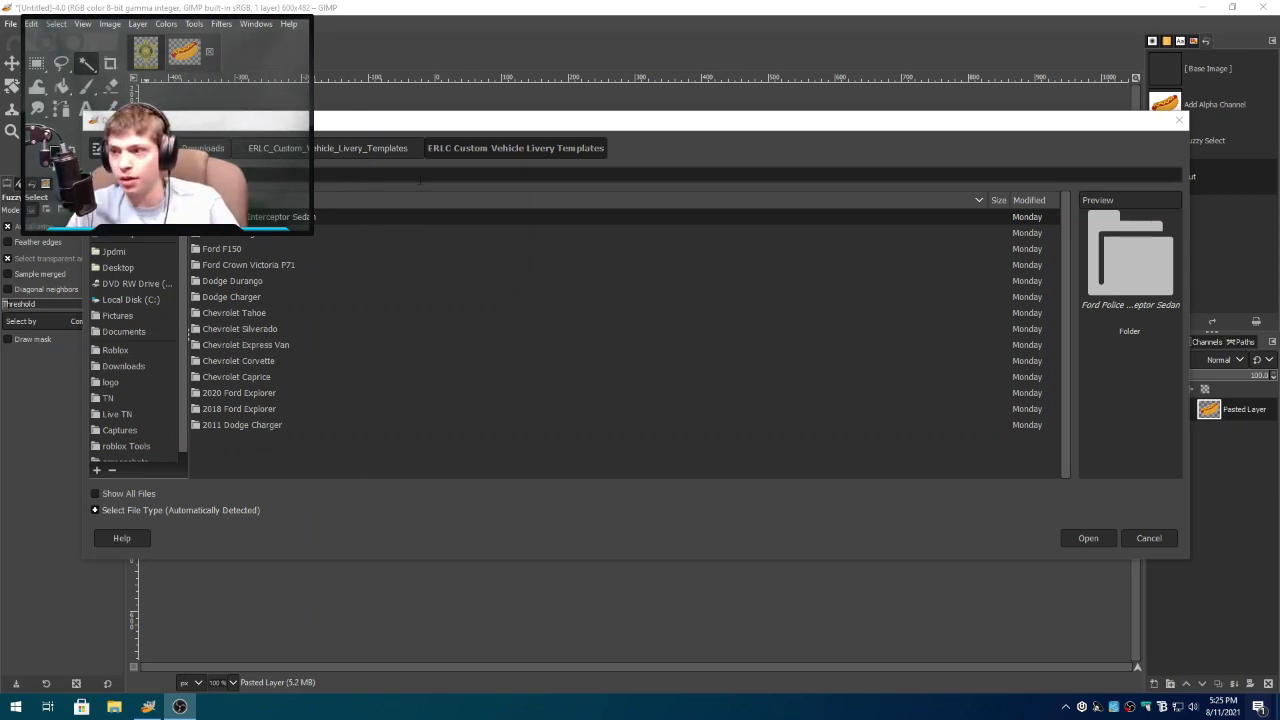
drag(427, 128, 597, 192)
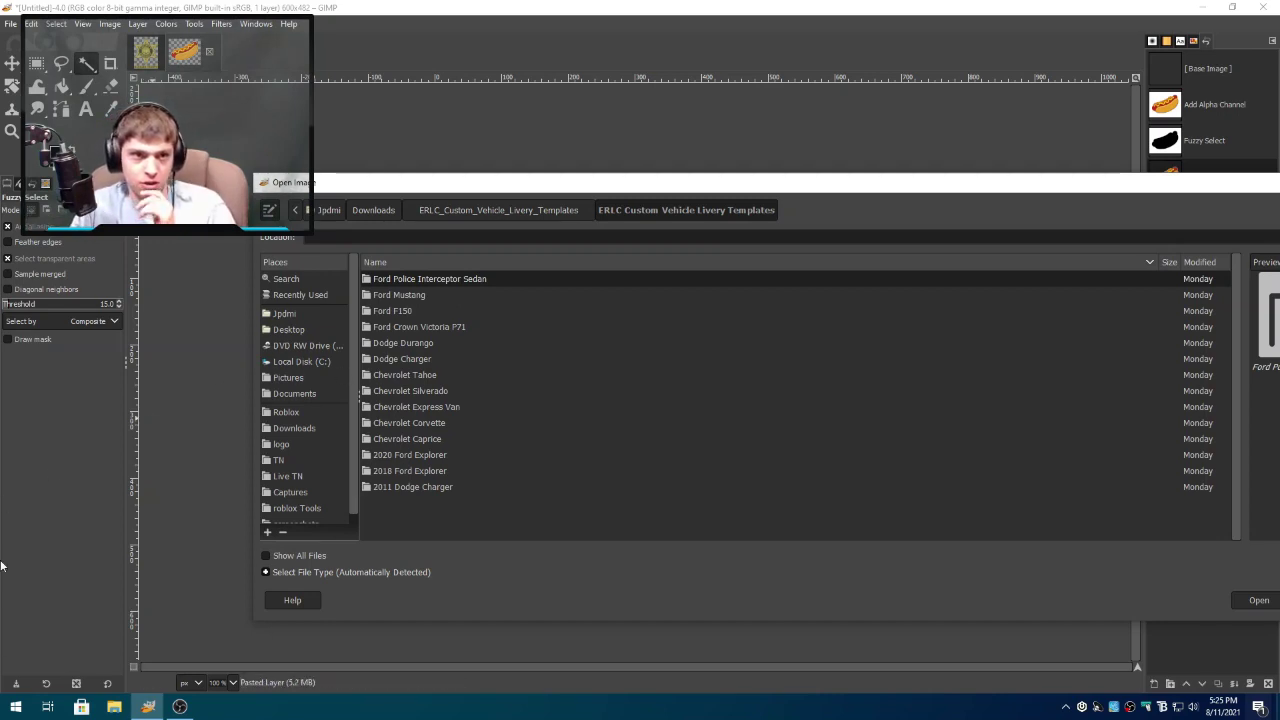
key(super)
scroll(131, 506, down, 10)
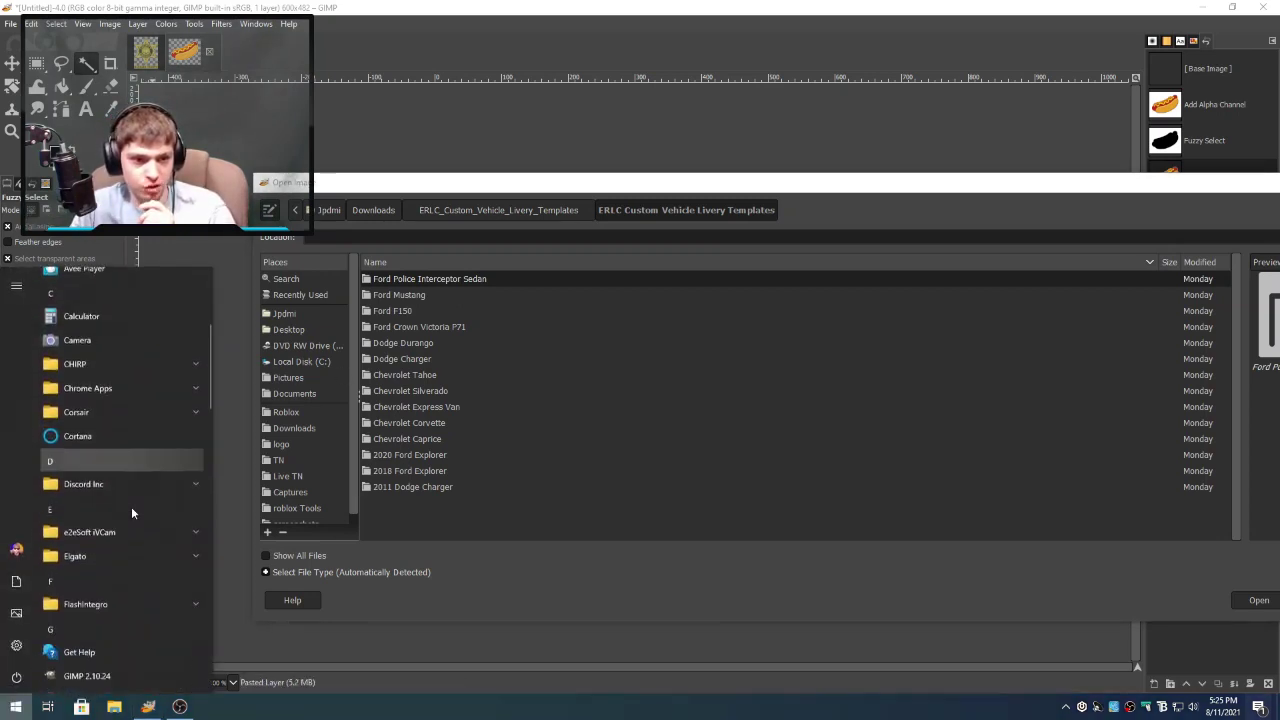
scroll(131, 506, down, 1)
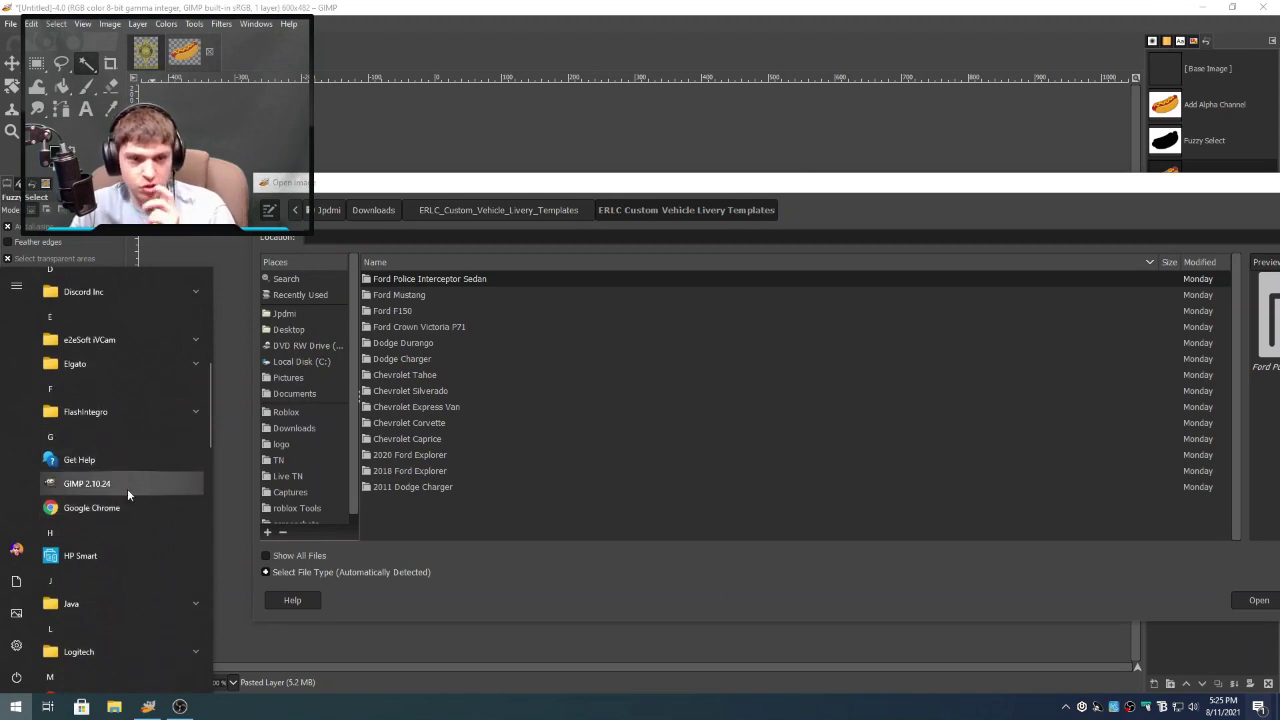
click(6, 704)
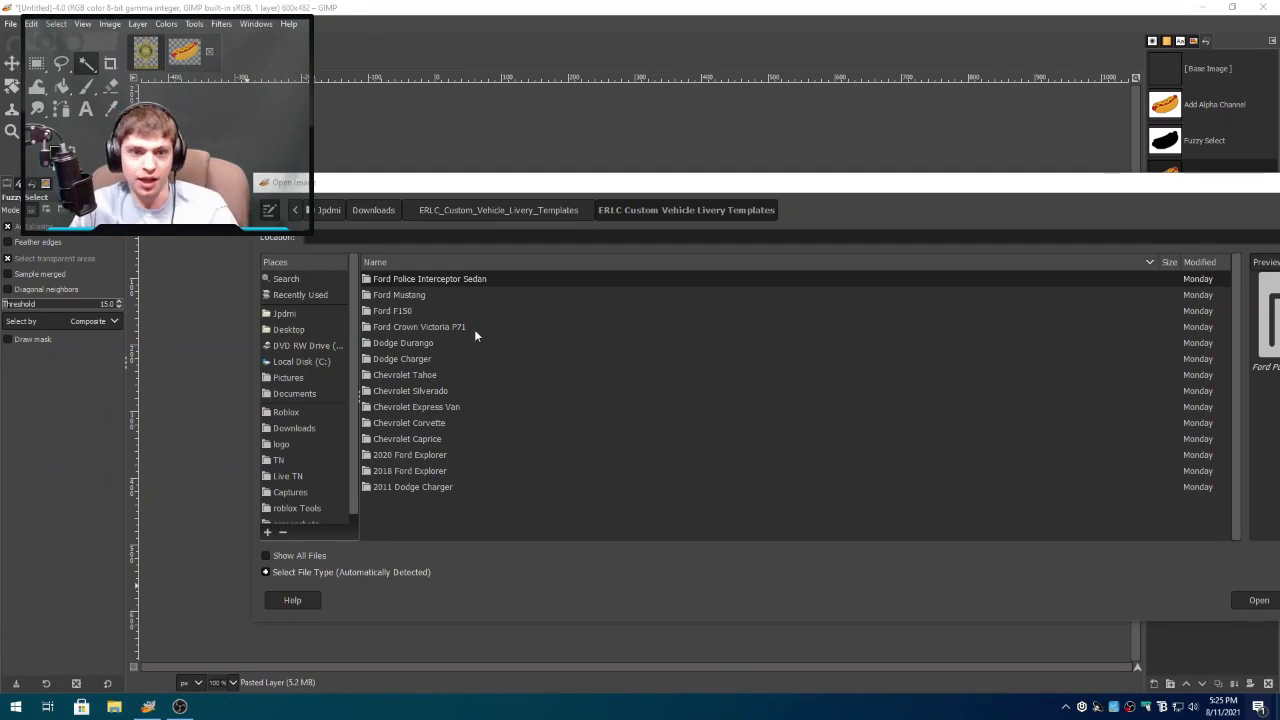
- Preview the front template in the Ford Police Interceptor Sedan folder and return to the vehicle template folders
double_click(432, 280)
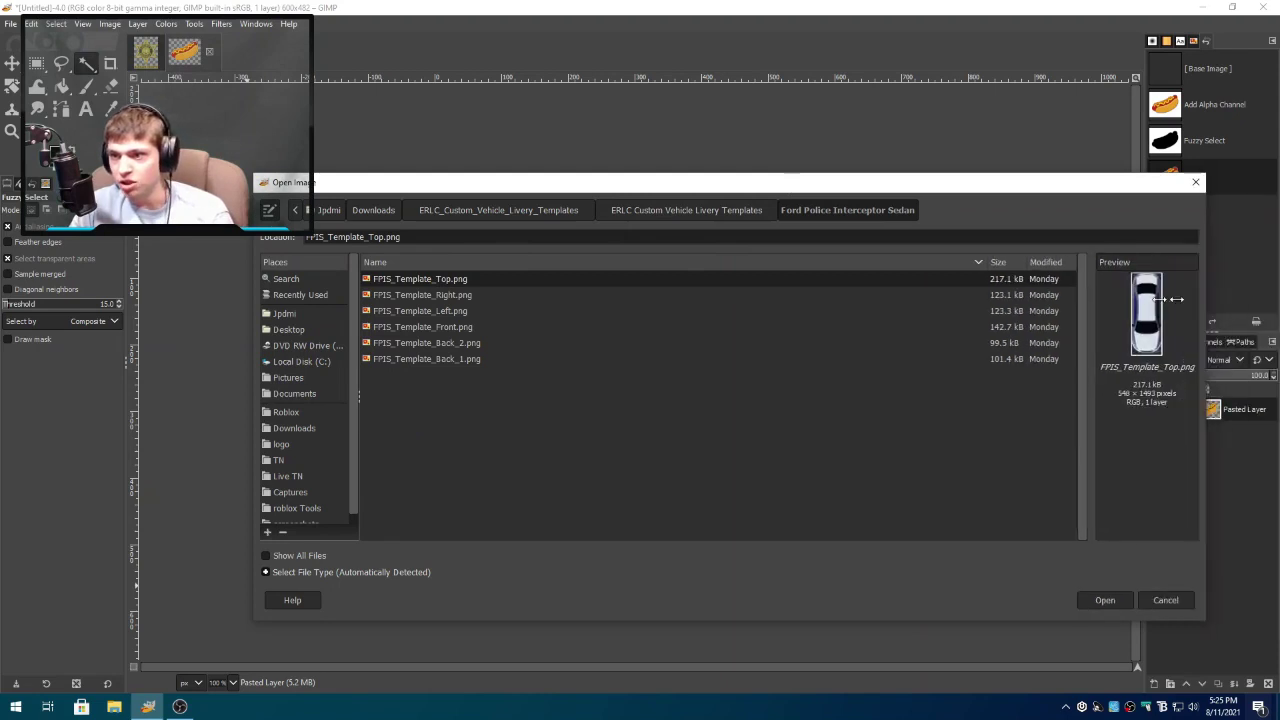
click(538, 328)
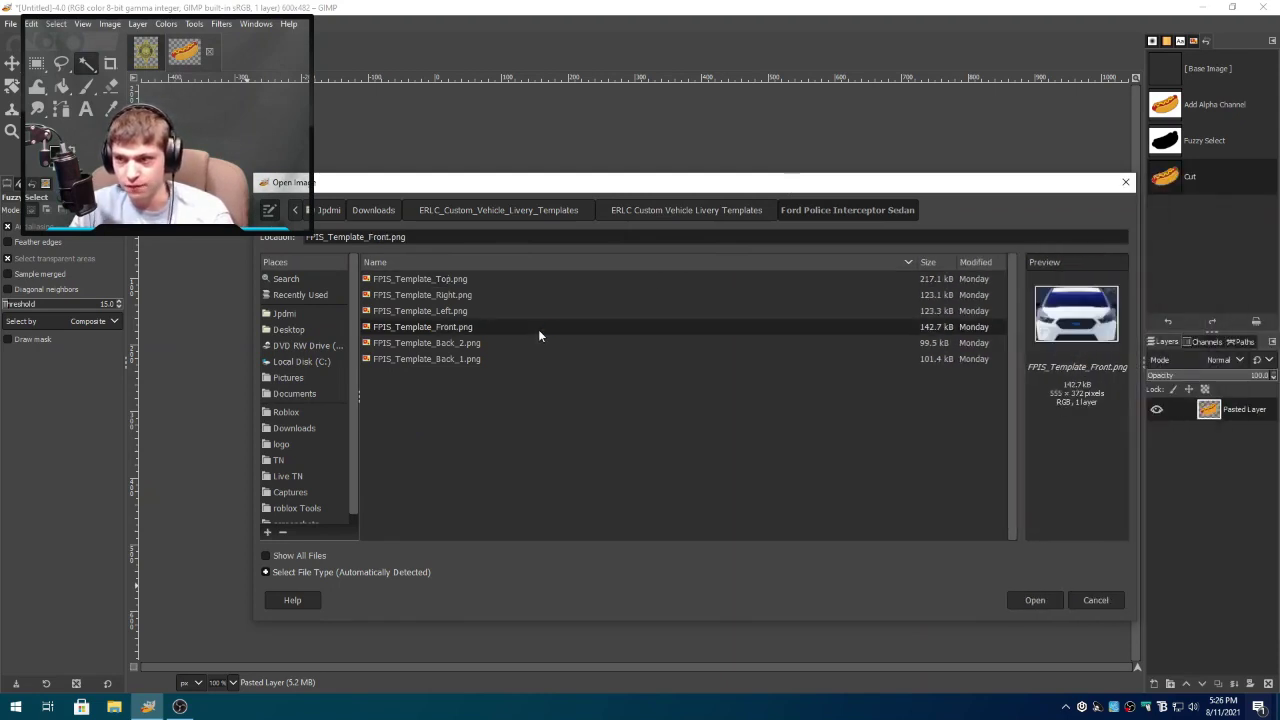
click(649, 211)
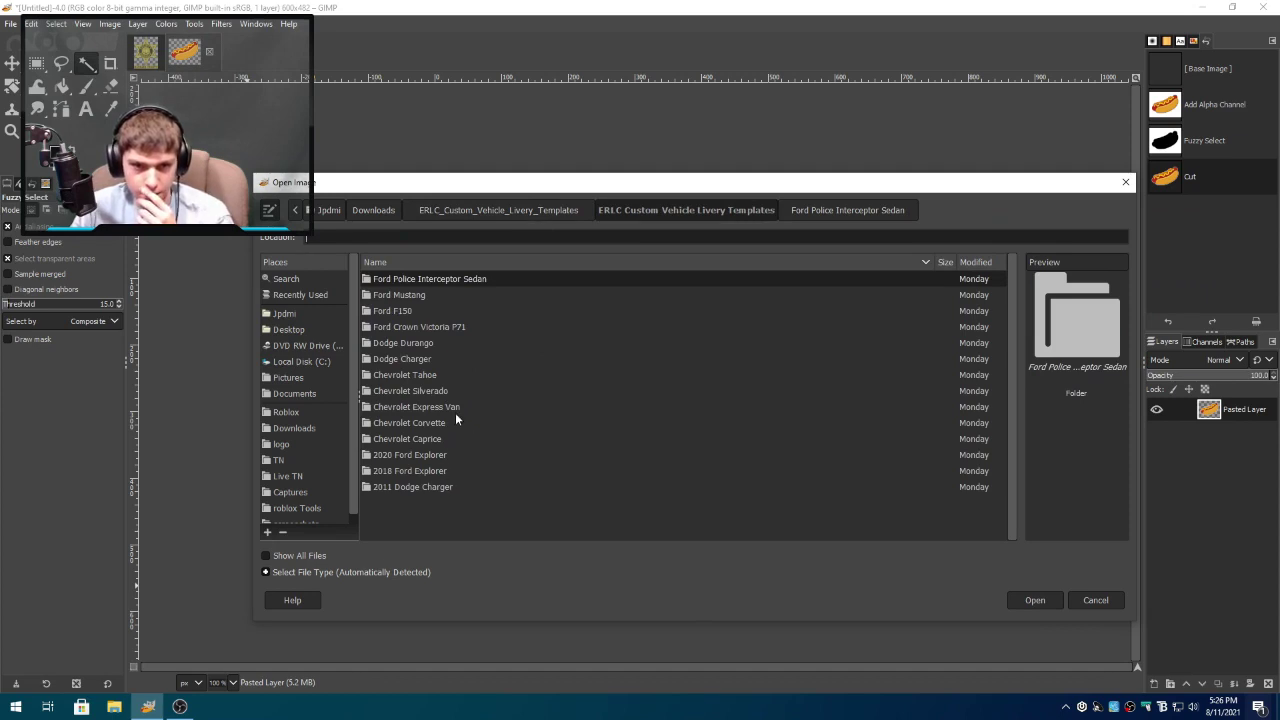
double_click(438, 327)
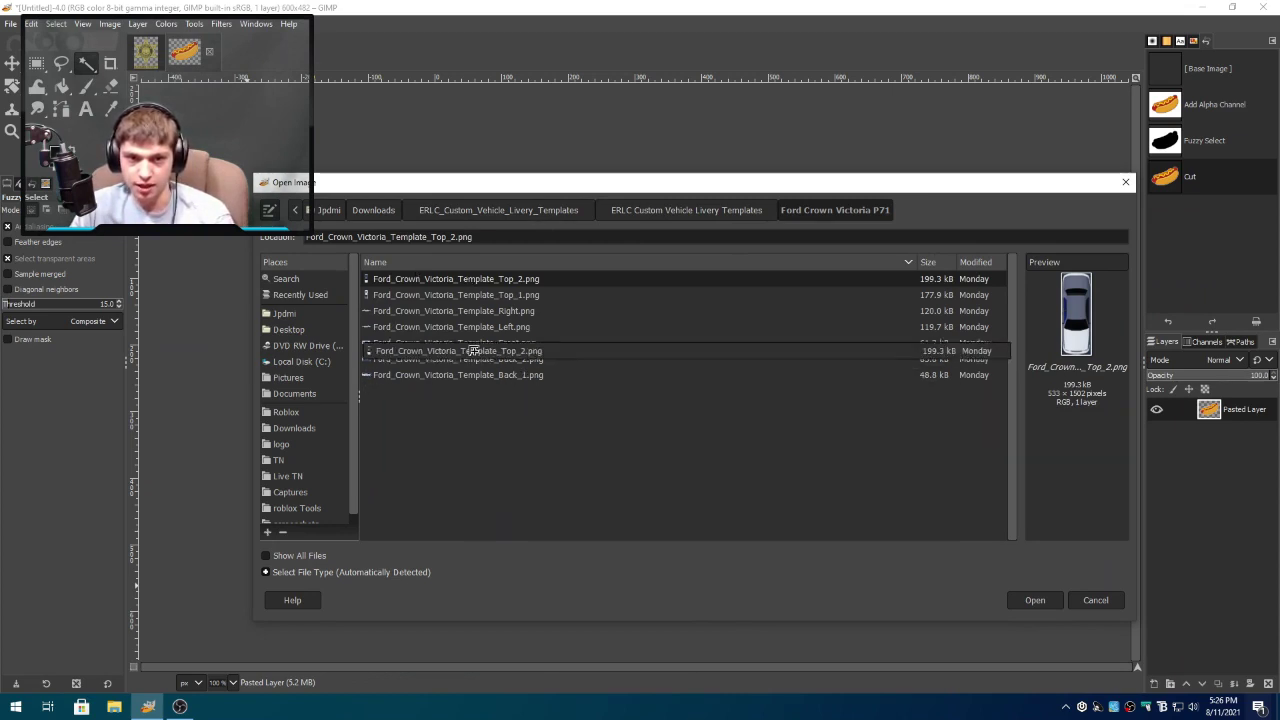
double_click(496, 376)
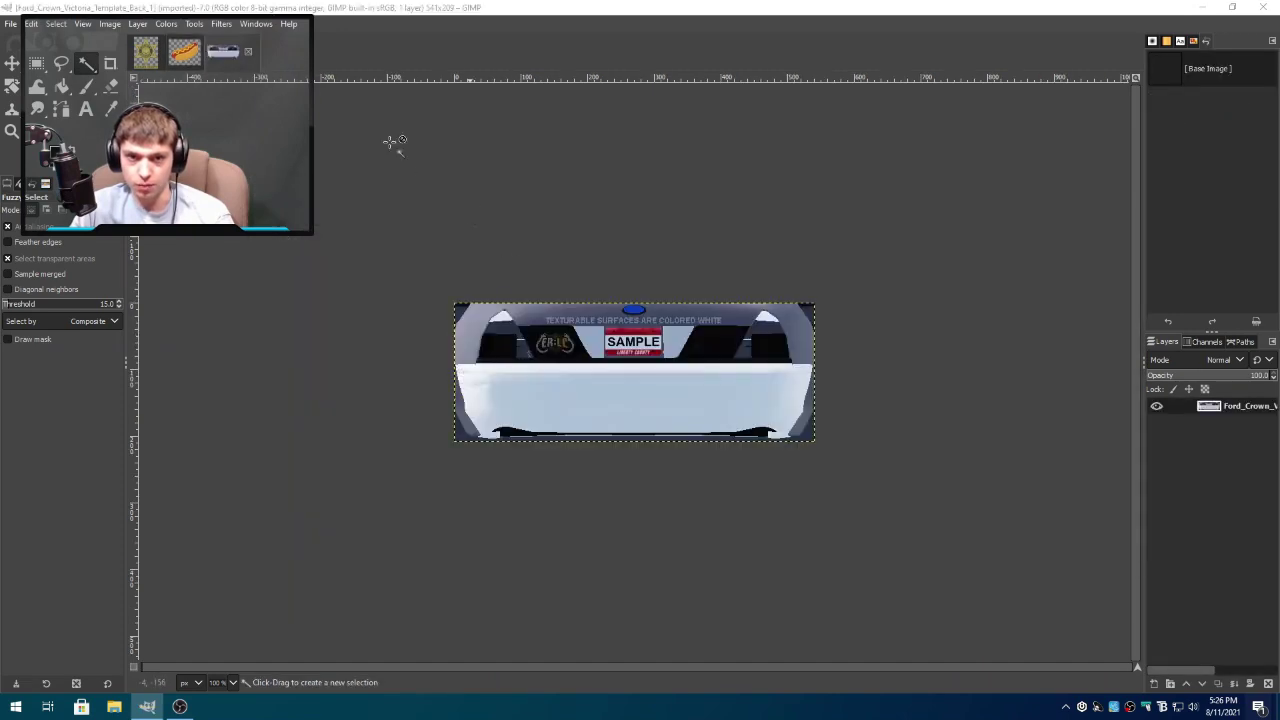
click(248, 51)
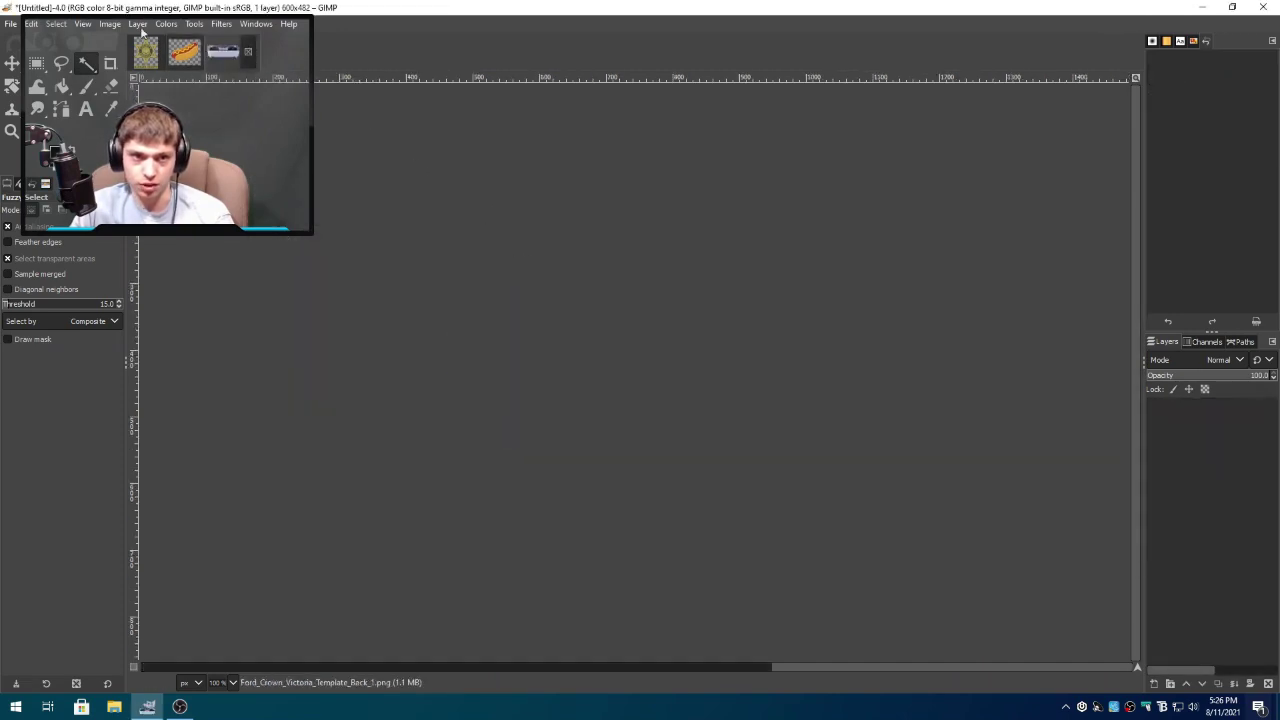
- Open all the template images in the Ford Crown Victoria P71 folder together
click(10, 23)
click(45, 73)
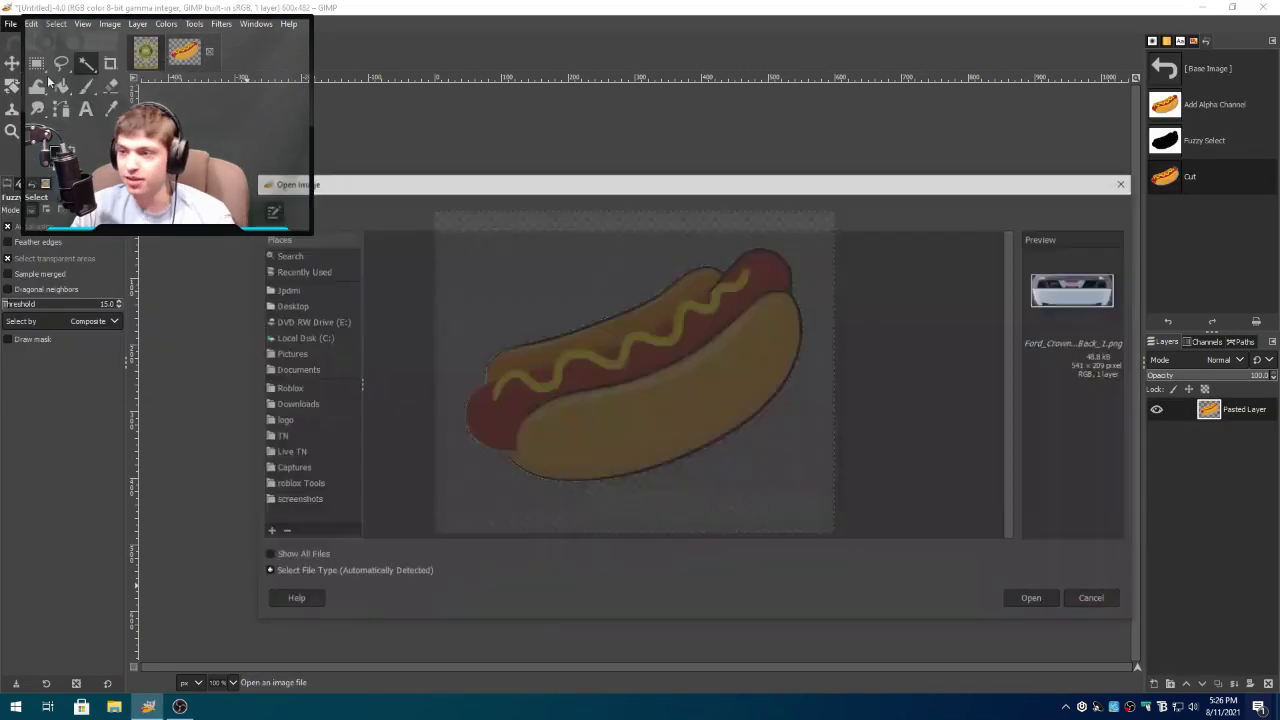
drag(528, 280, 514, 378)
key(Return)
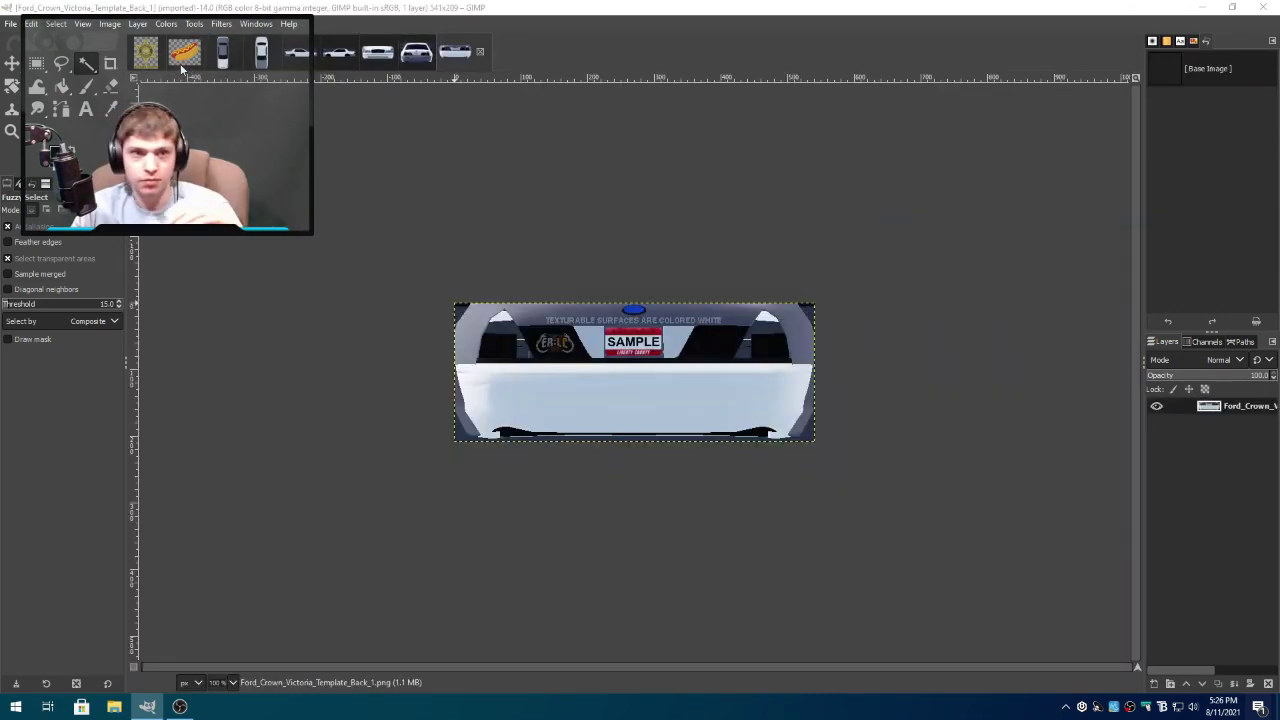
- Reorder the open images so the badge and the hot dog come after all the Crown Victoria templates
click(182, 62)
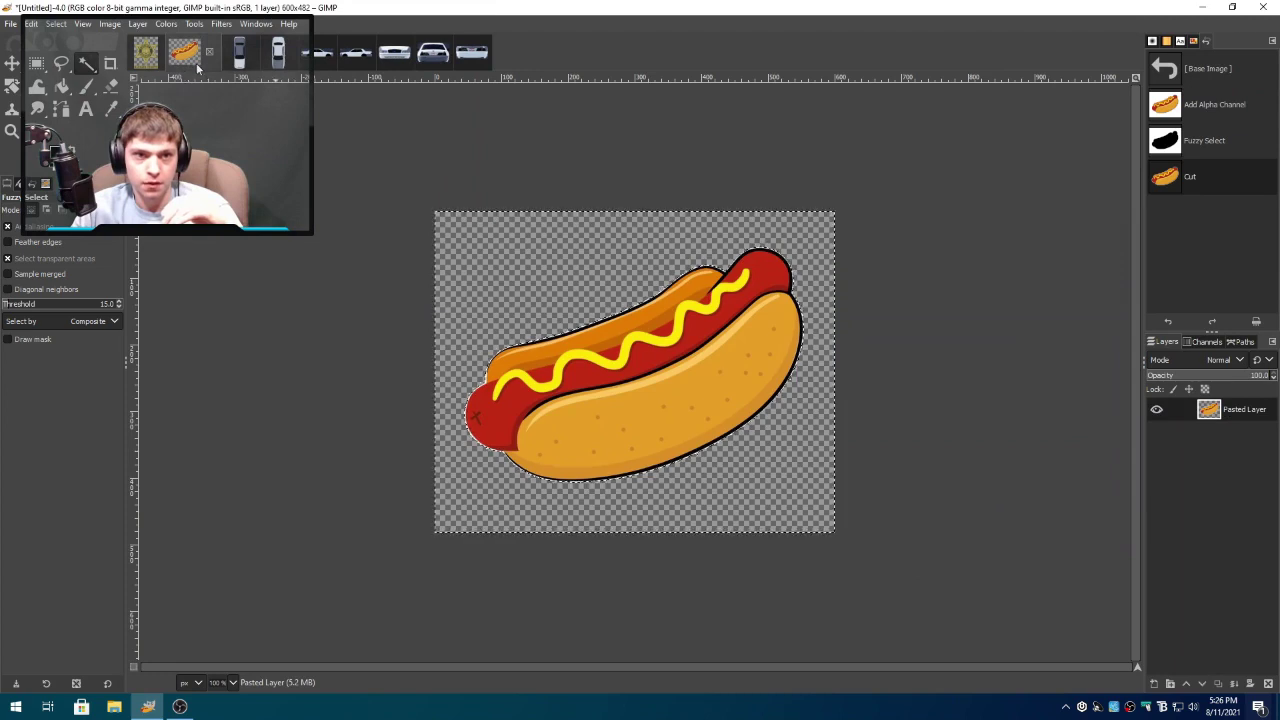
drag(190, 69, 455, 60)
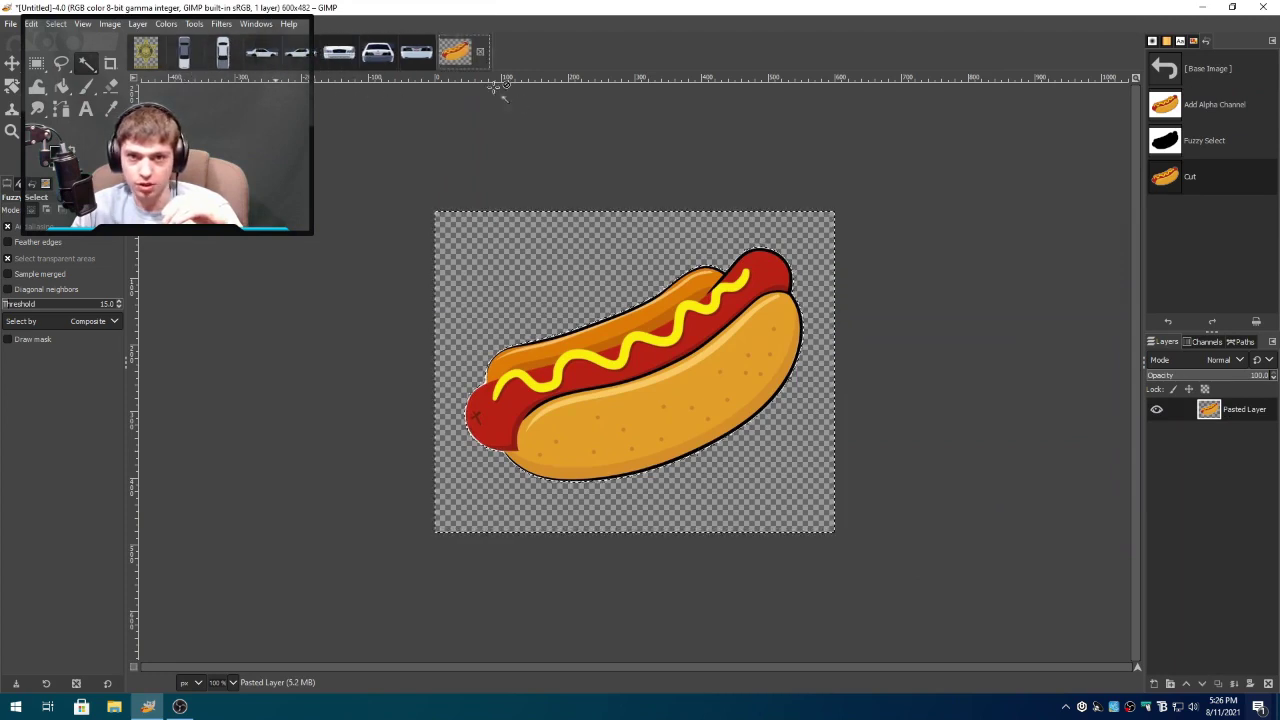
click(145, 52)
drag(145, 52, 443, 80)
- Close the Crown Victoria Top_2, Top_1, Front and Back_2 templates, keeping Right, Left and Back_1 open
click(145, 52)
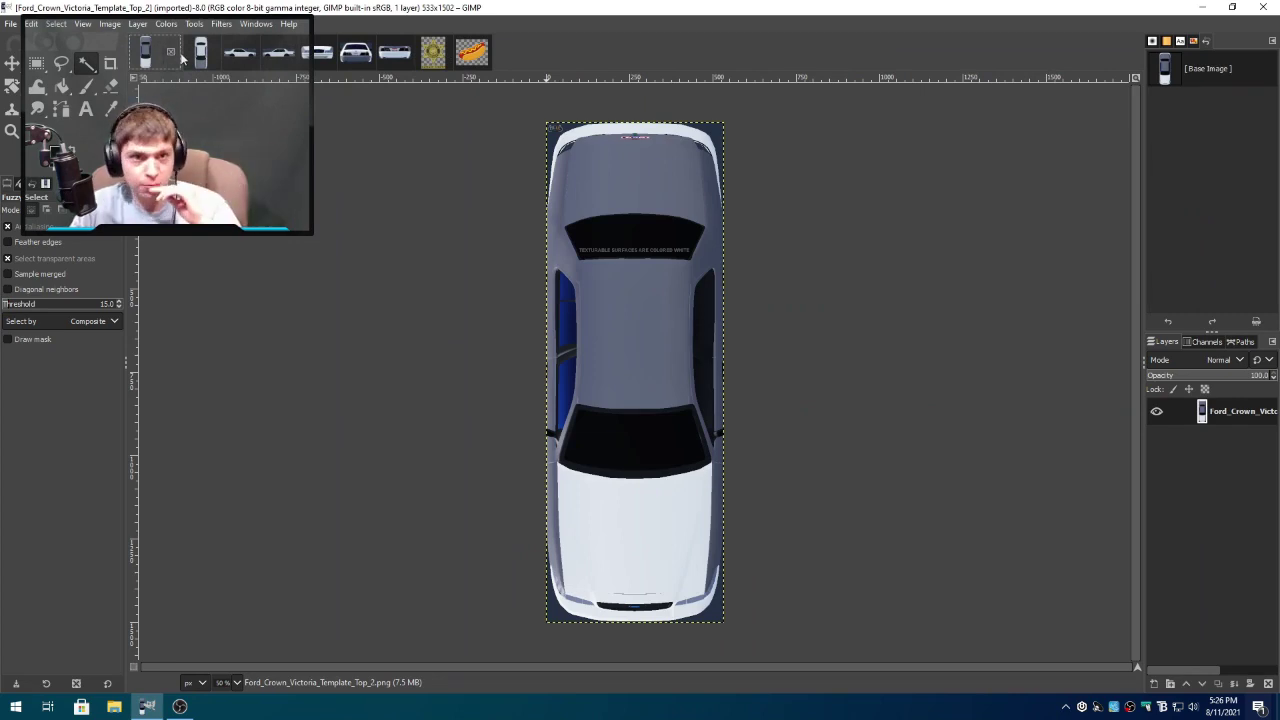
click(172, 52)
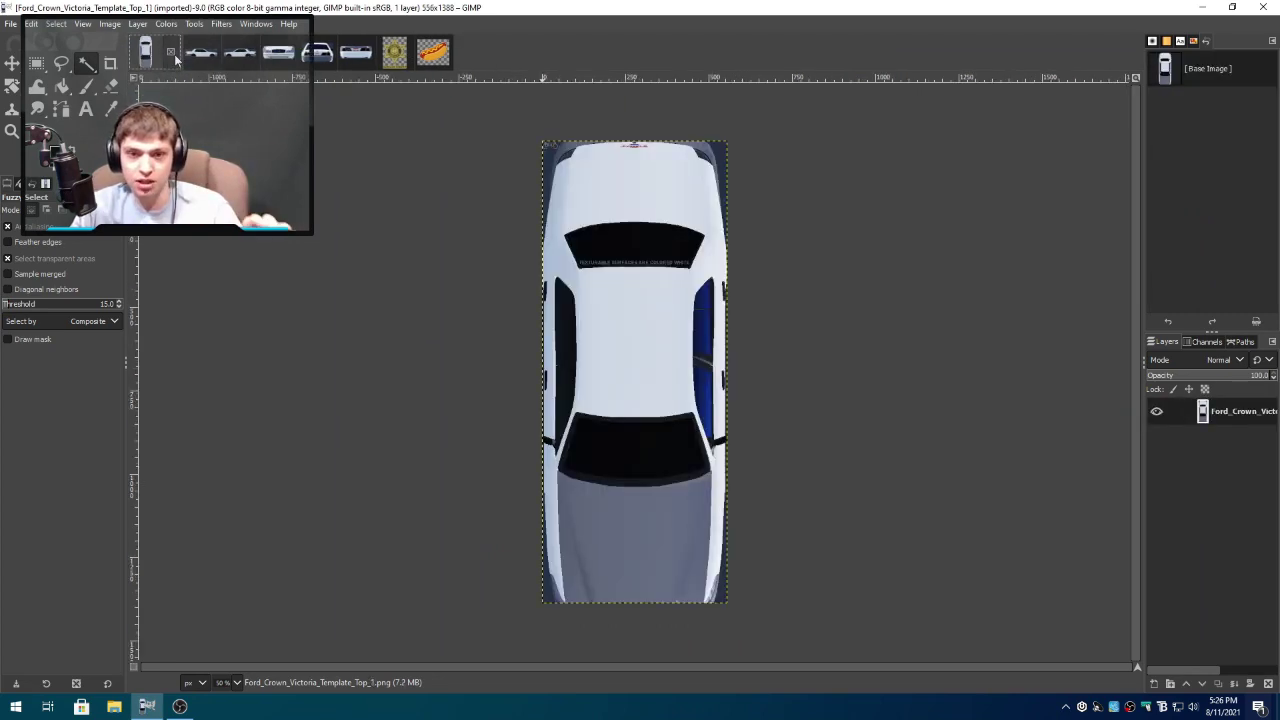
click(171, 52)
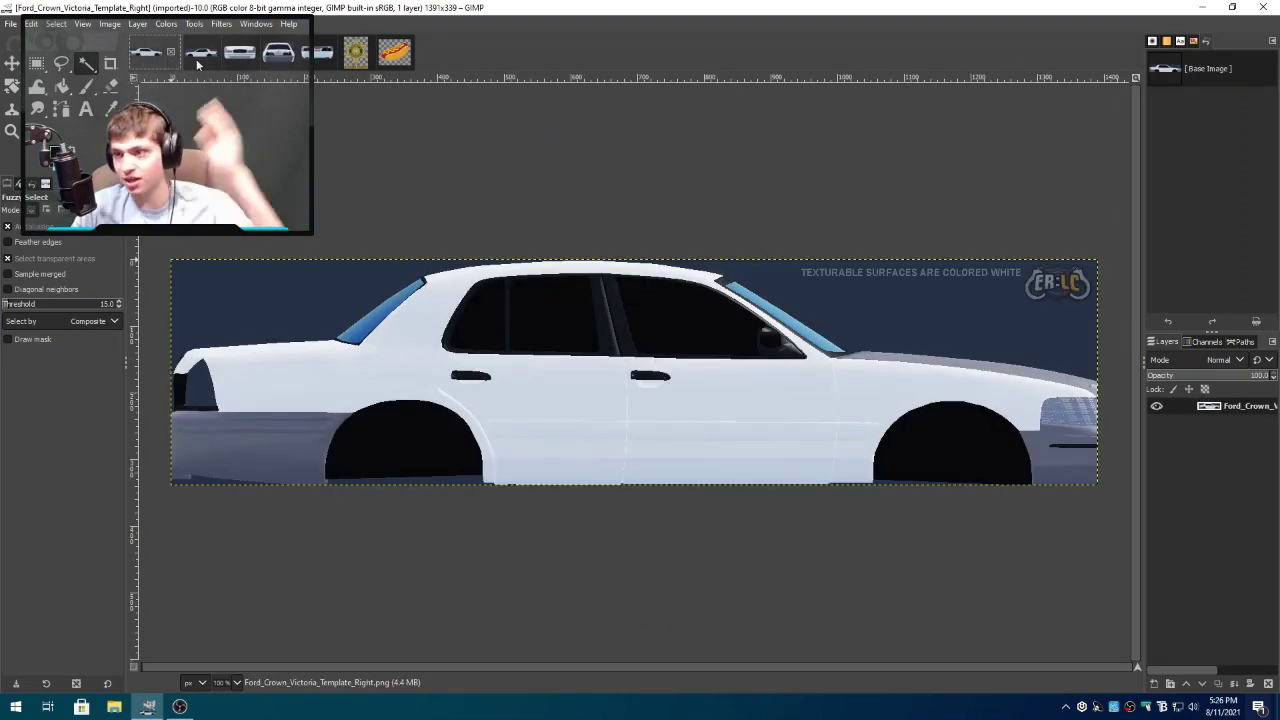
click(196, 59)
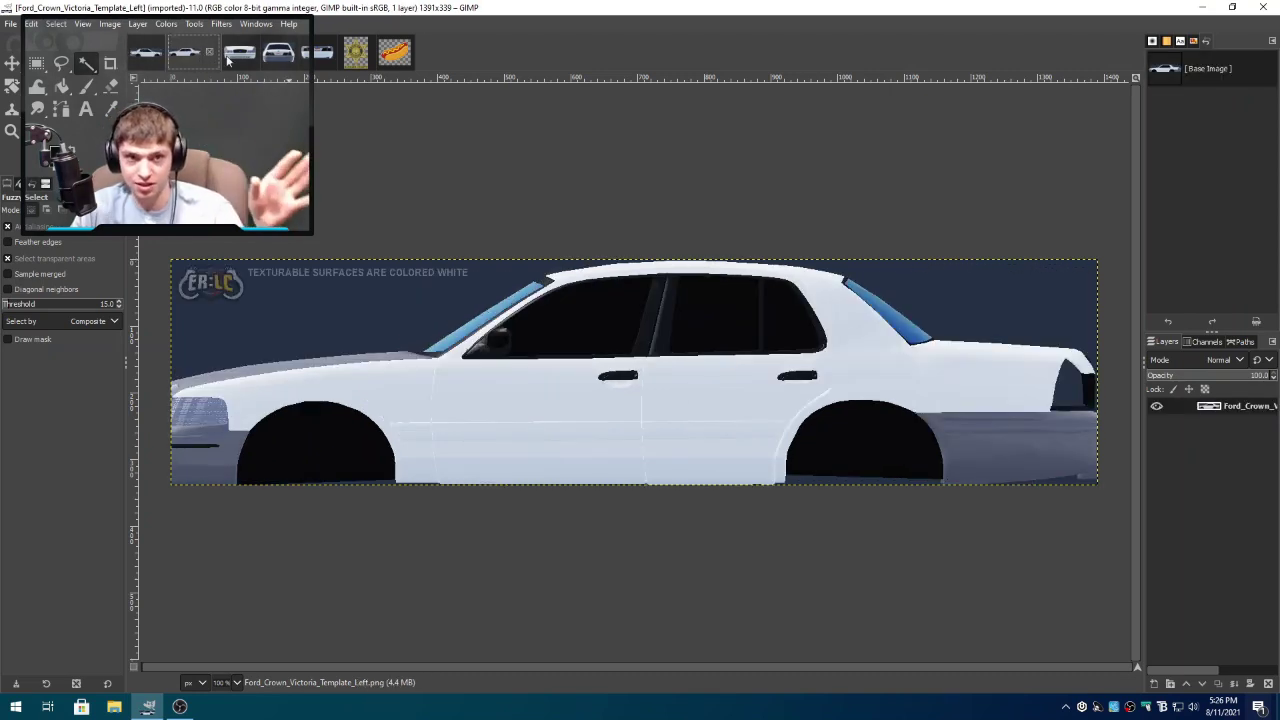
click(242, 60)
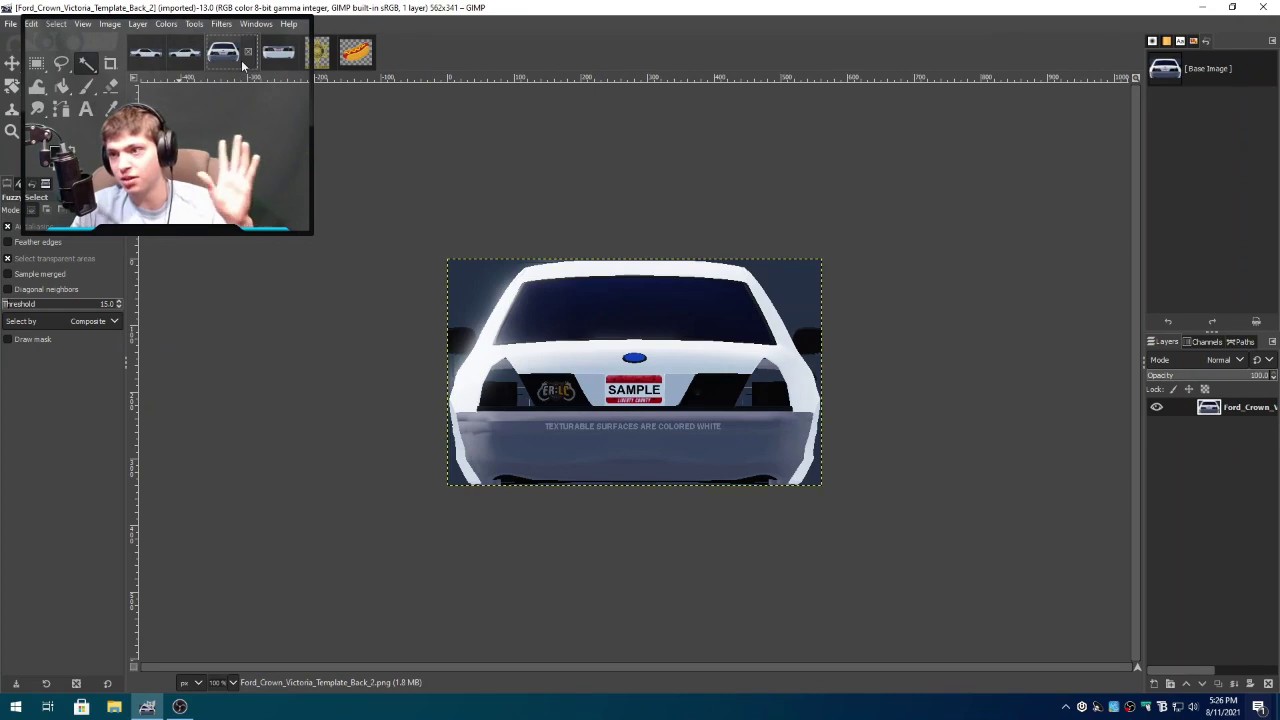
click(248, 52)
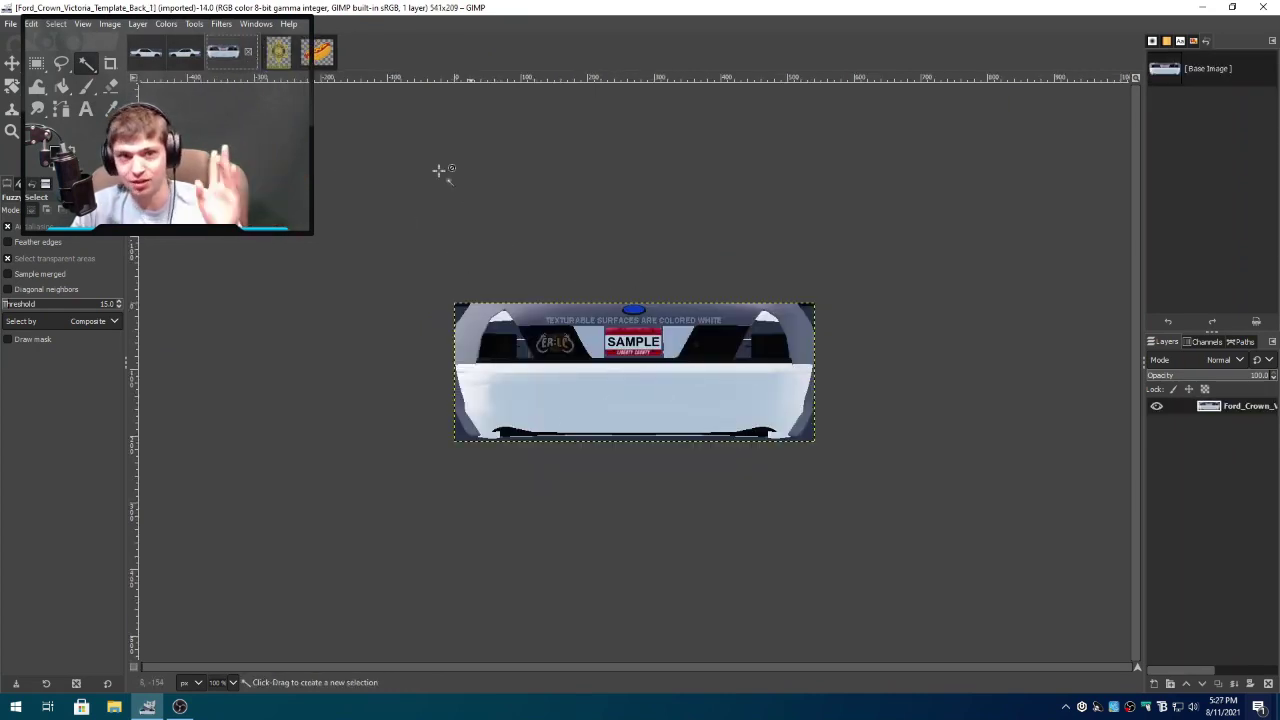
- Open all the template images in the Chevrolet Express Van folder together
click(10, 22)
click(44, 73)
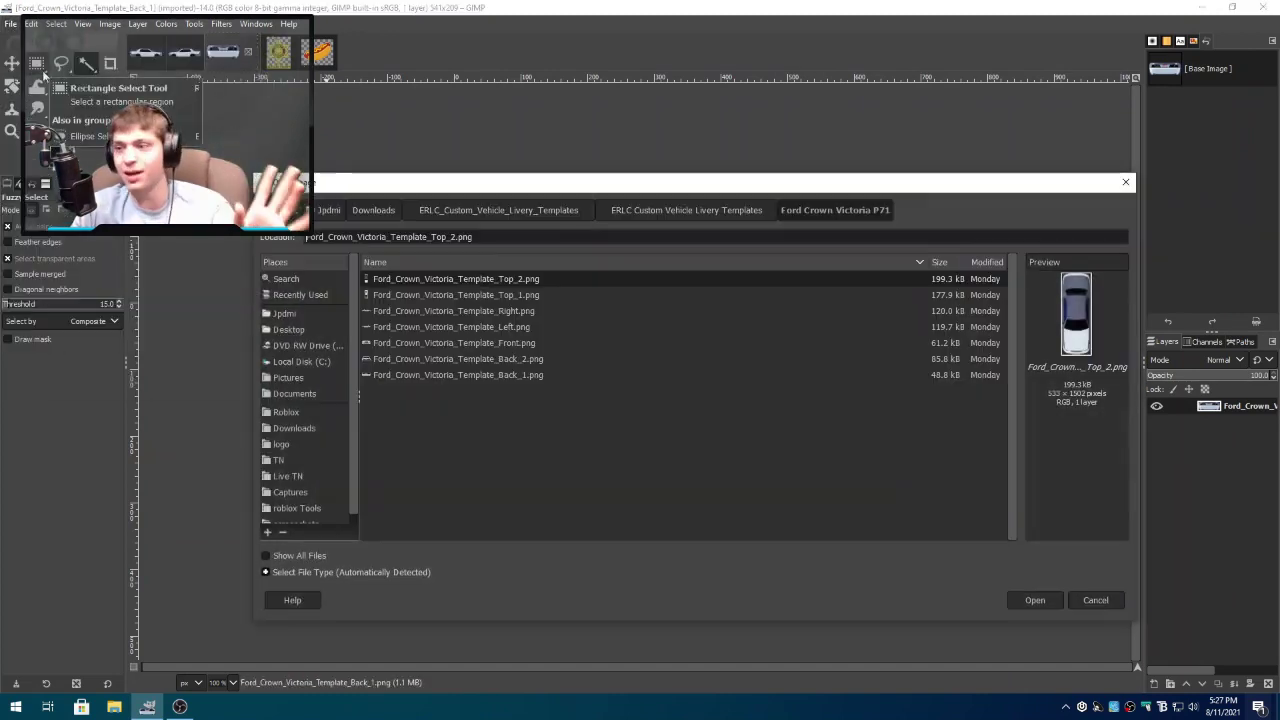
click(634, 209)
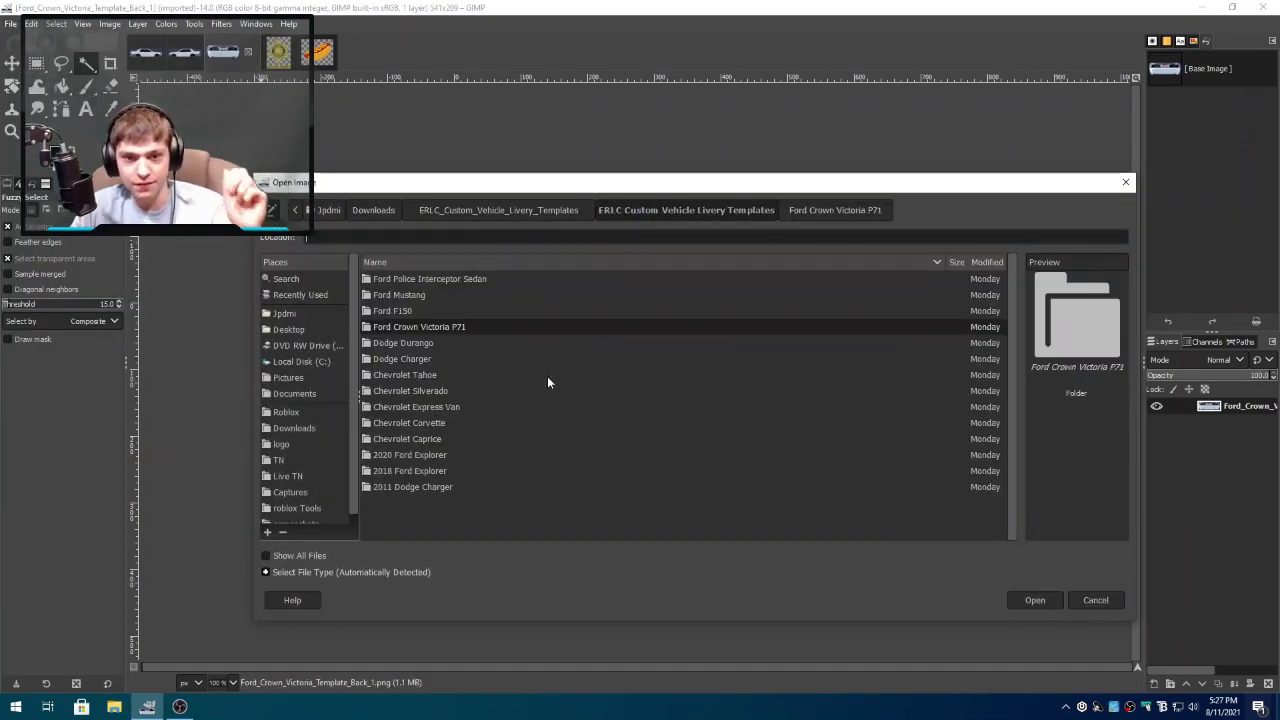
double_click(416, 407)
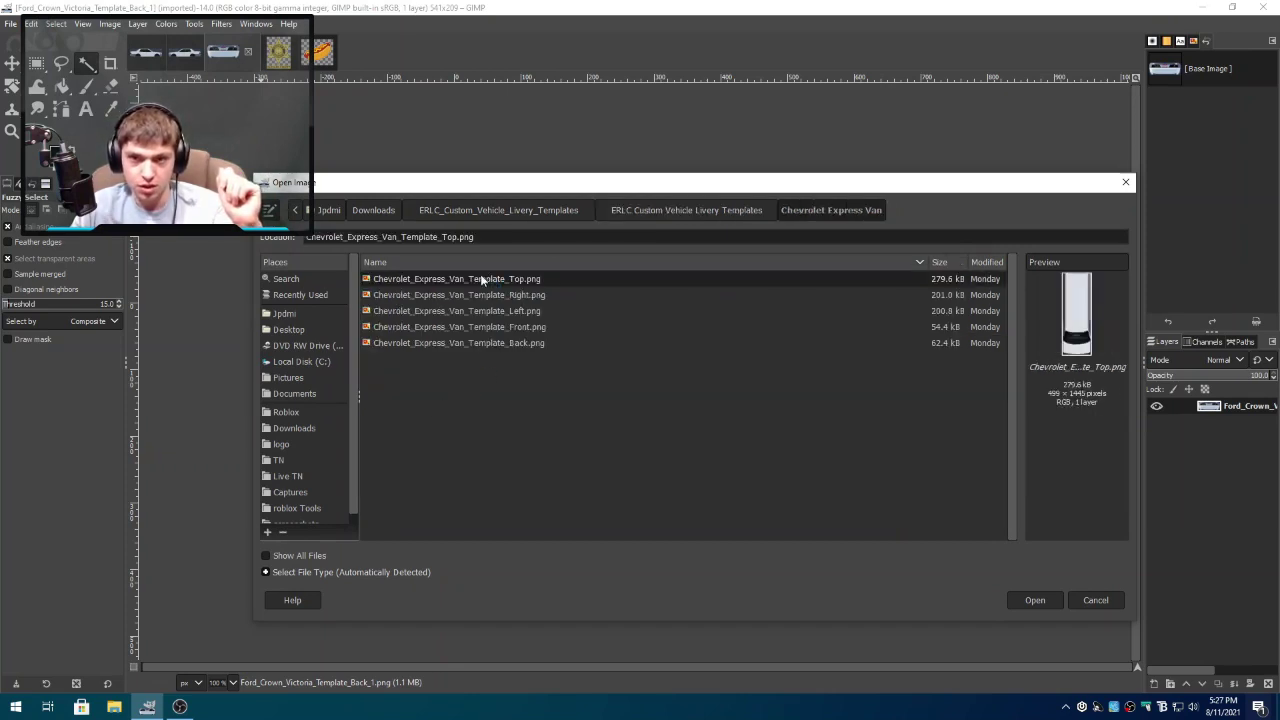
drag(484, 284, 517, 278)
key(Return)
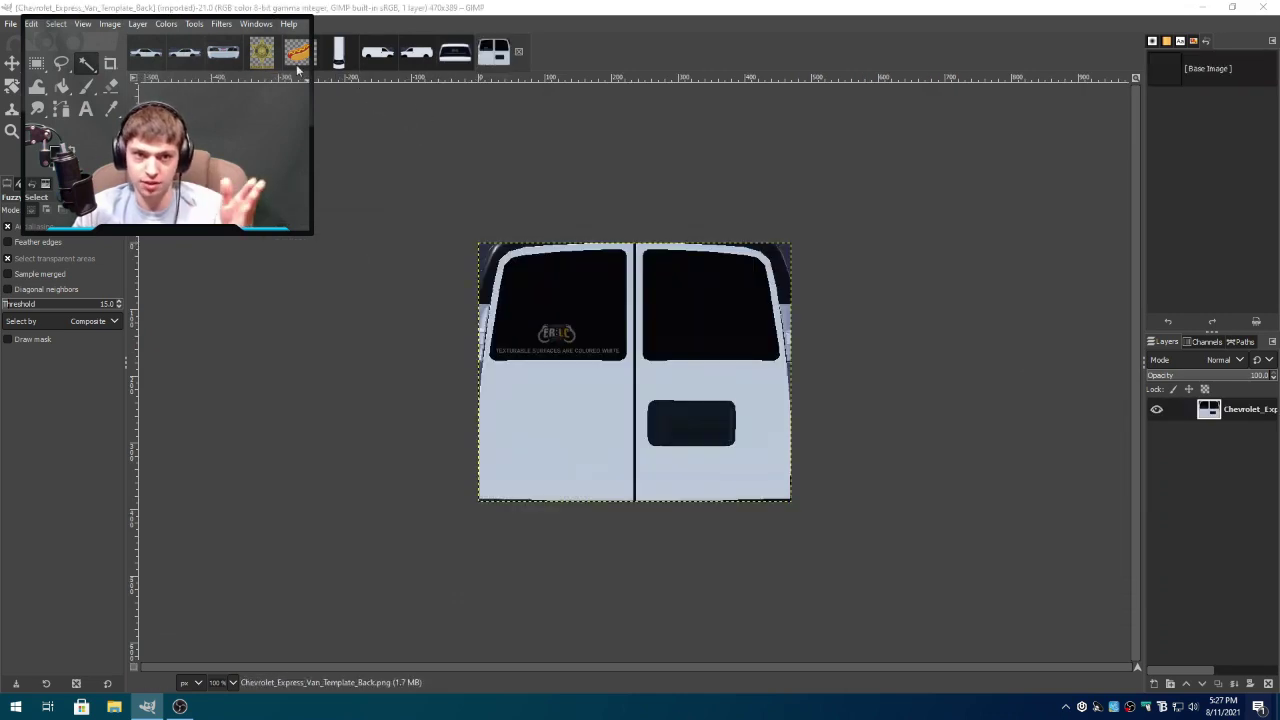
- Move the hot dog image behind the van templates and close the van's top, front and back templates
click(296, 63)
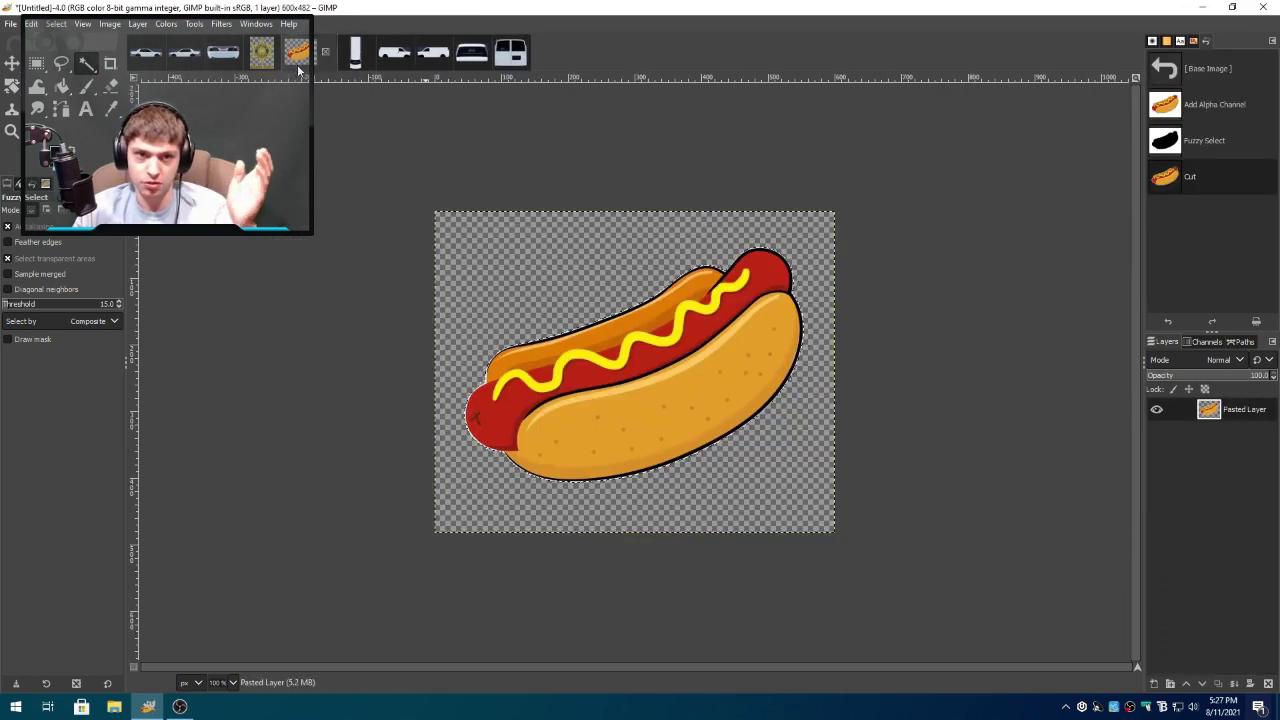
drag(297, 64, 534, 70)
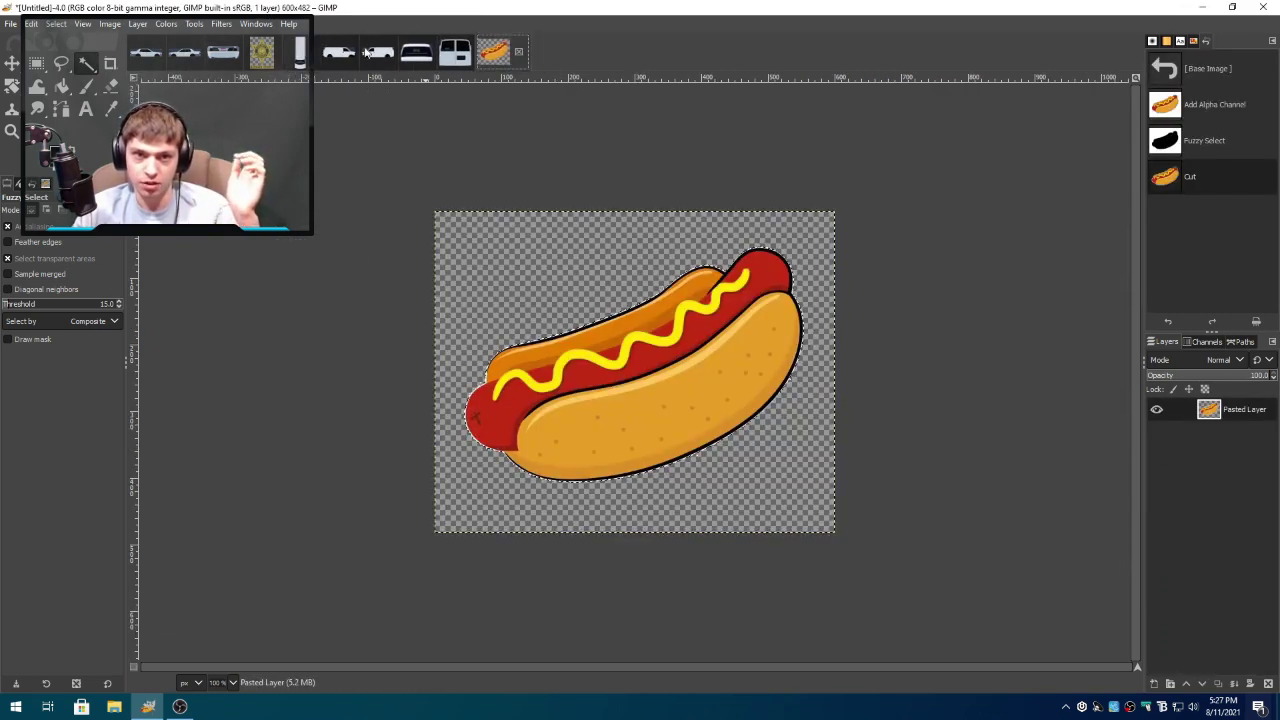
click(327, 54)
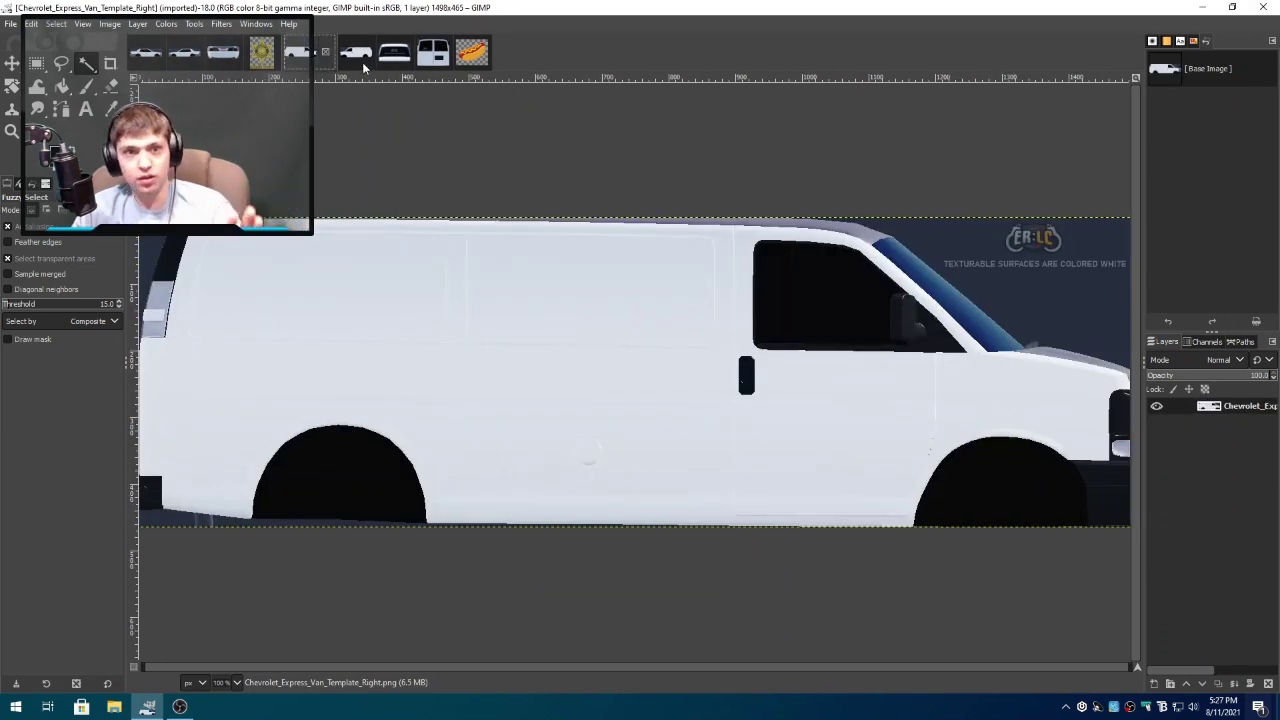
click(377, 62)
click(380, 61)
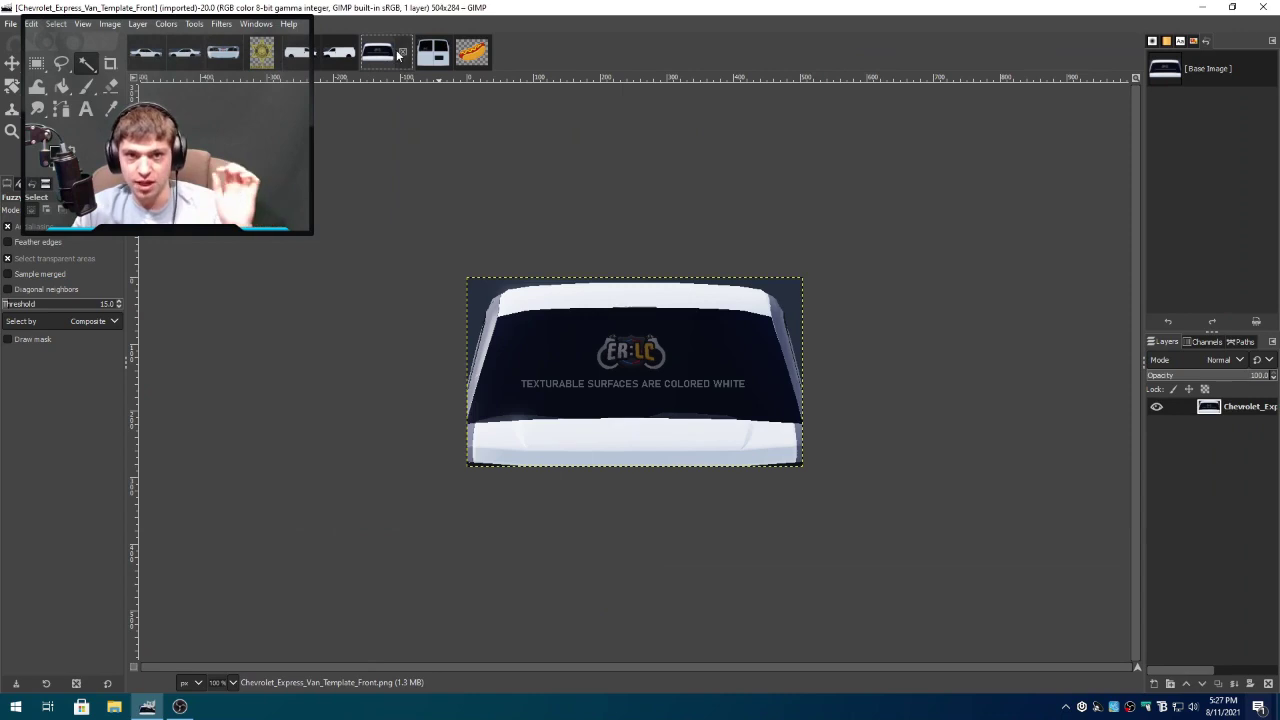
click(399, 53)
click(401, 54)
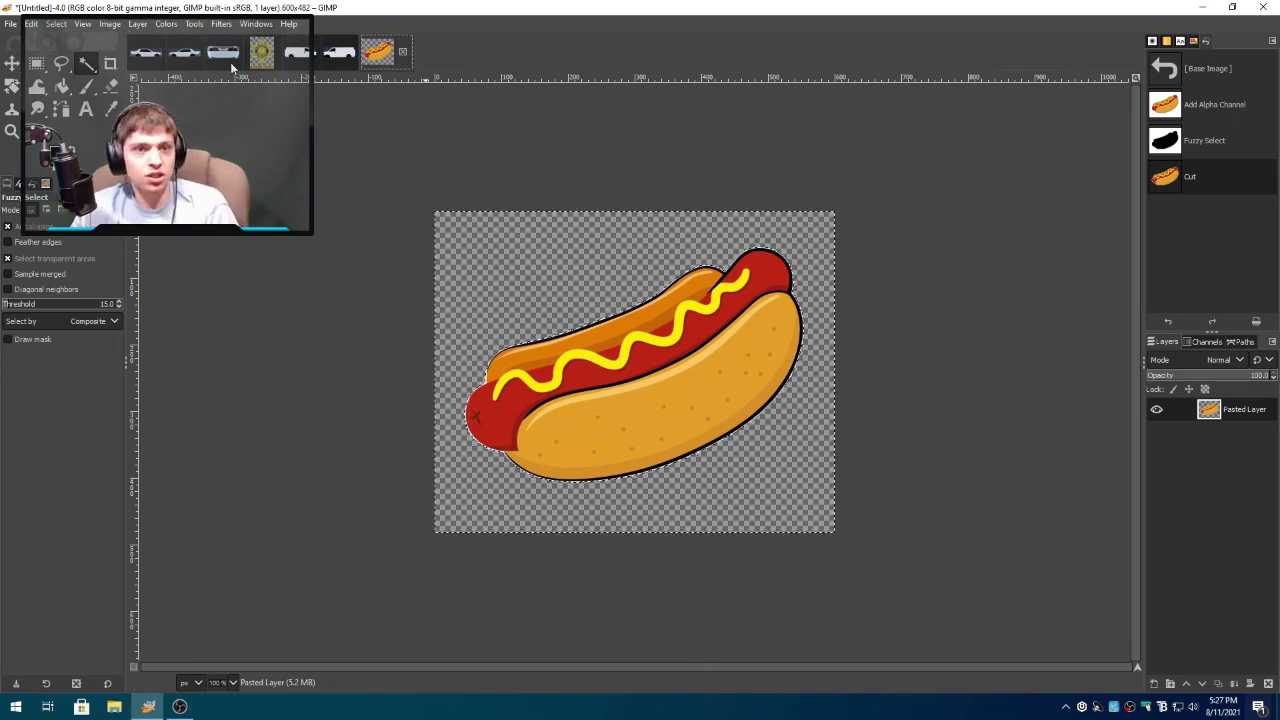
- View the Crown Victoria's right-side template and return to the Express Van's right-side template
click(160, 57)
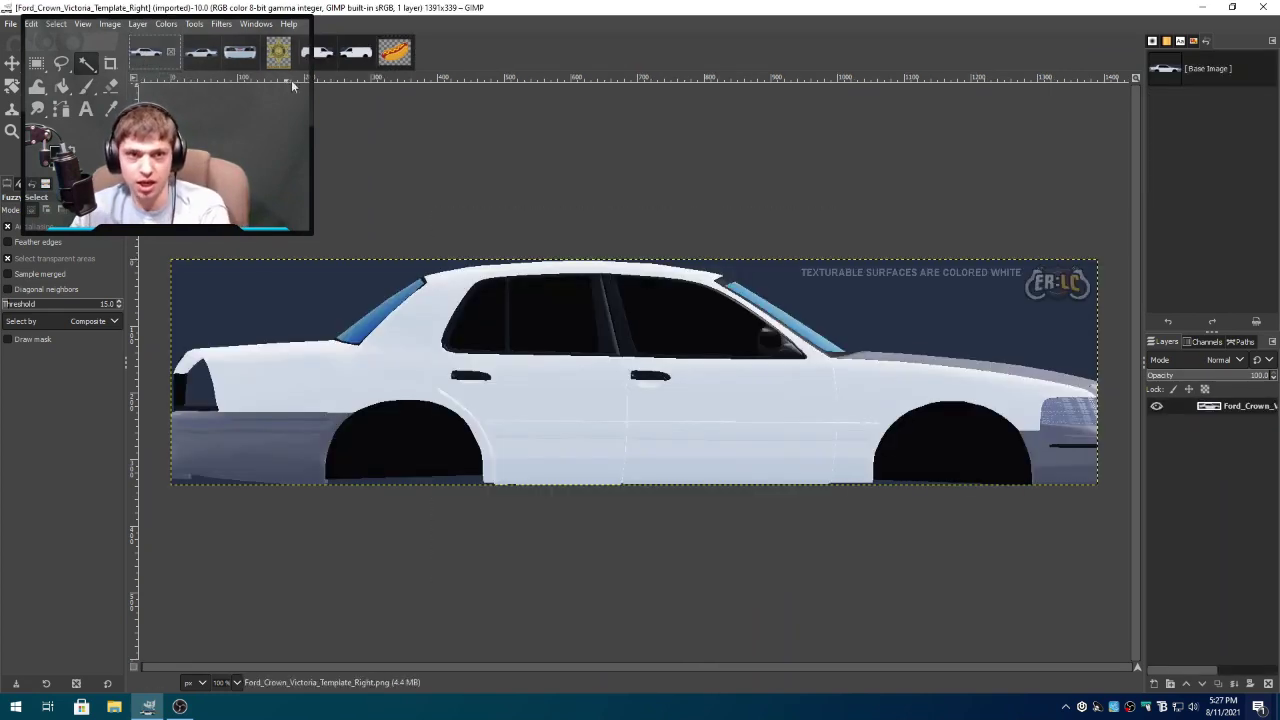
click(316, 56)
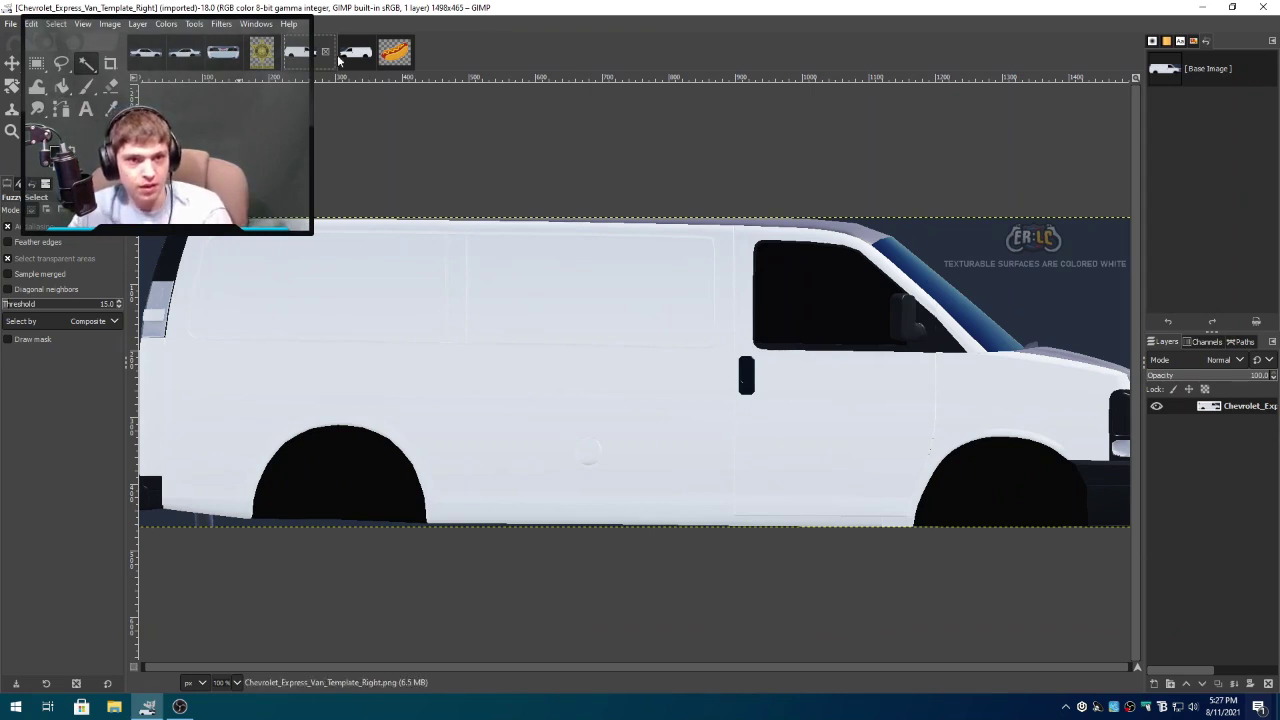
click(395, 52)
click(298, 52)
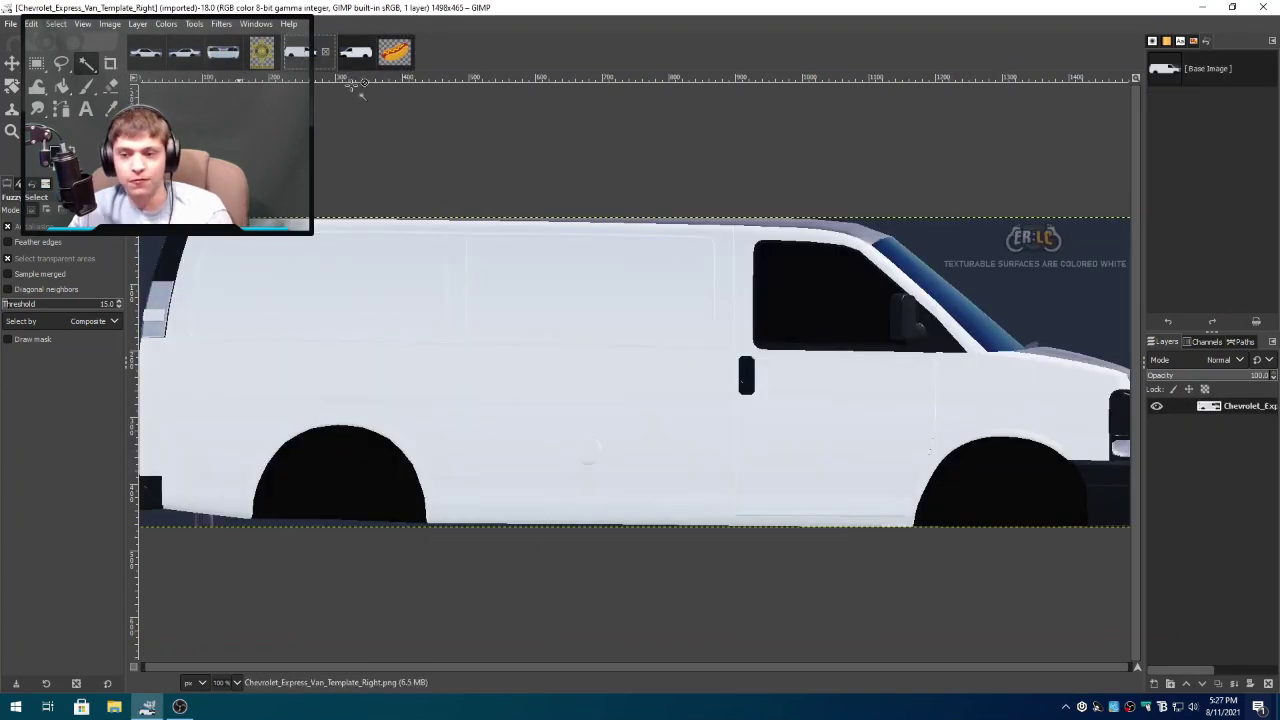
right_click(1244, 410)
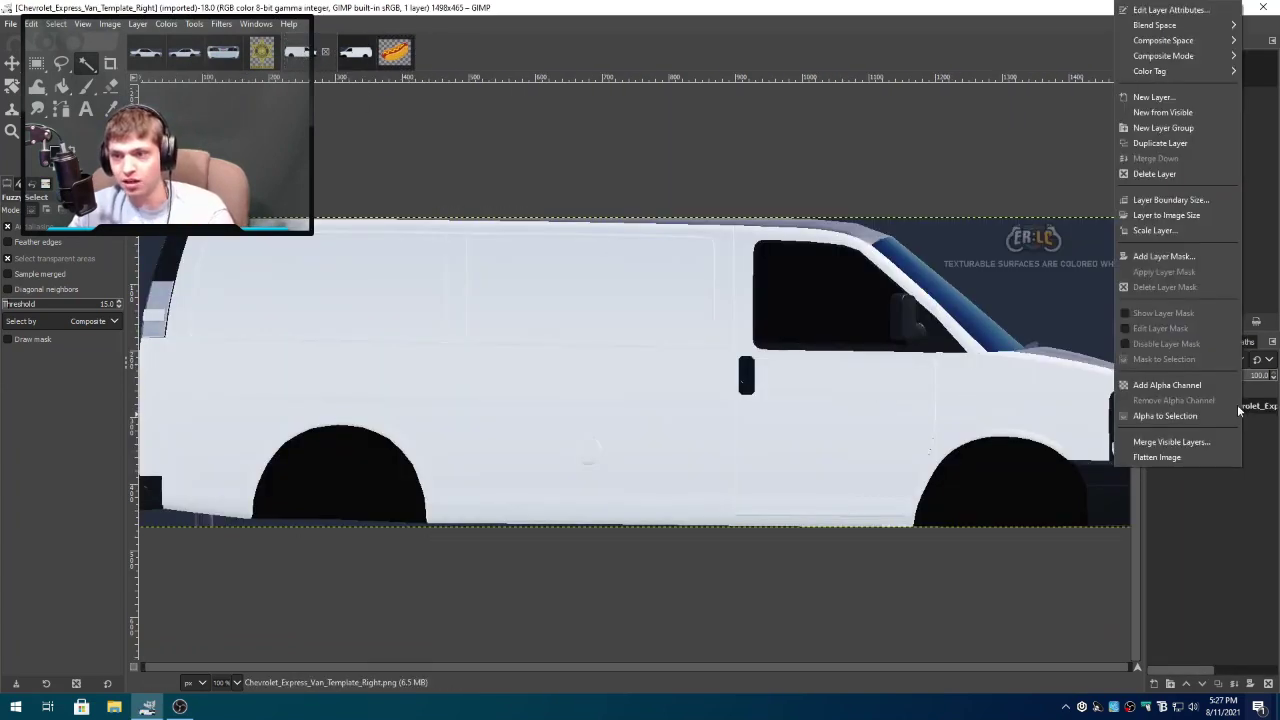
click(1244, 408)
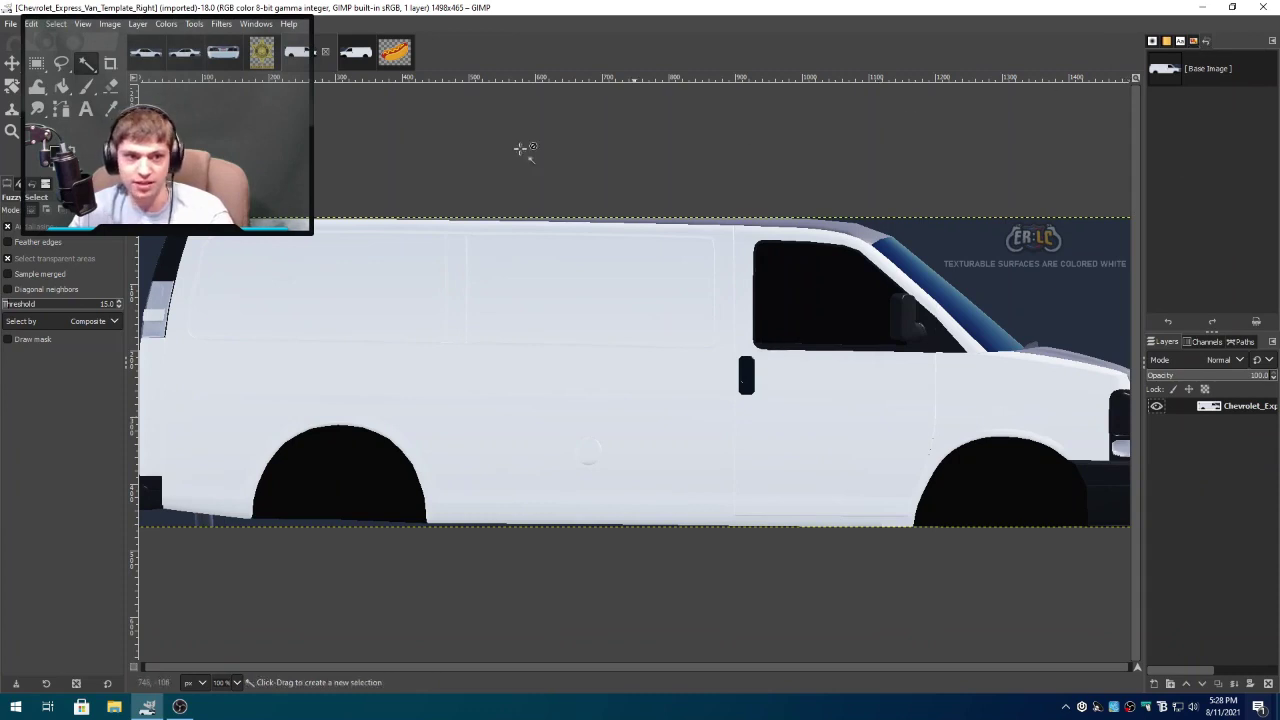
click(1269, 45)
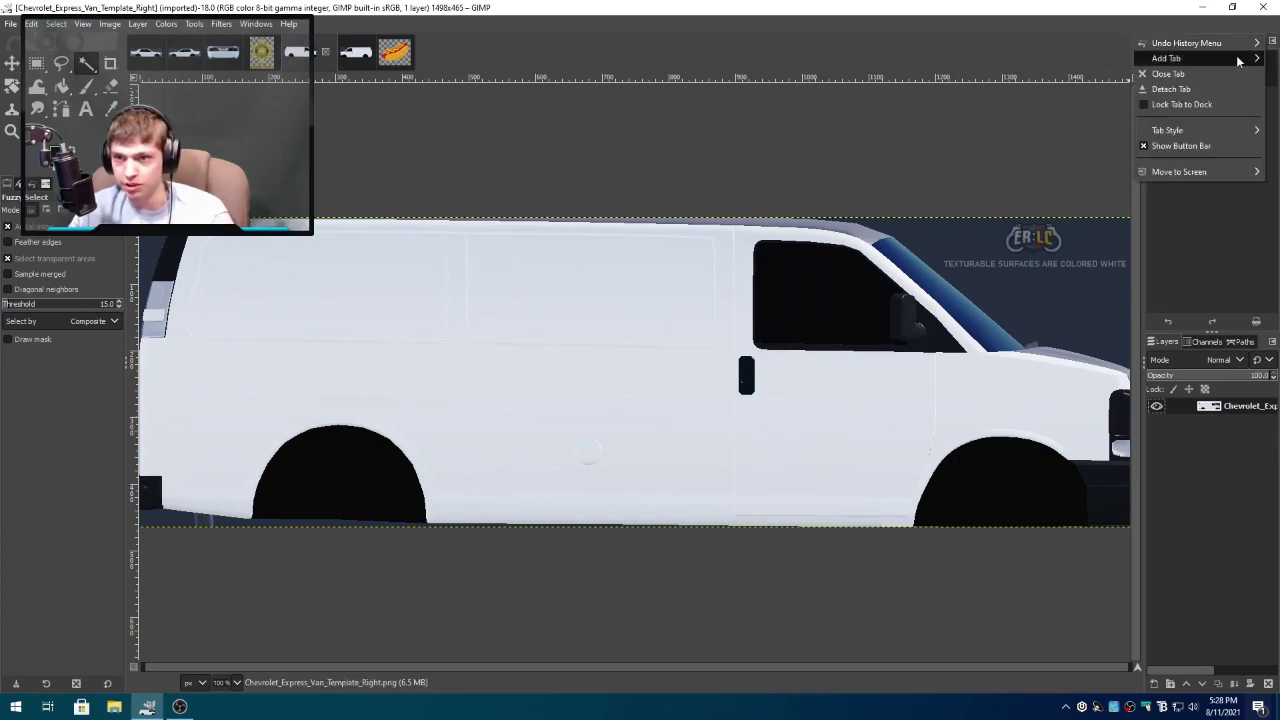
mouse_move(1238, 62)
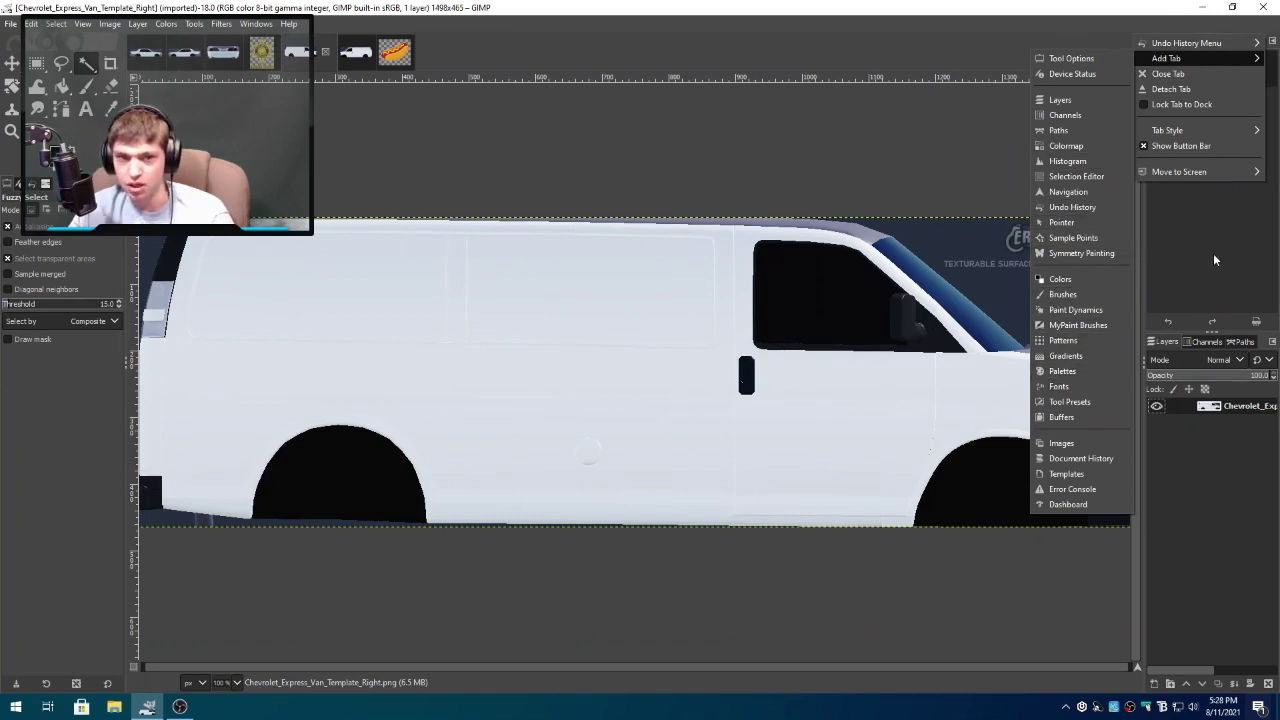
click(1078, 220)
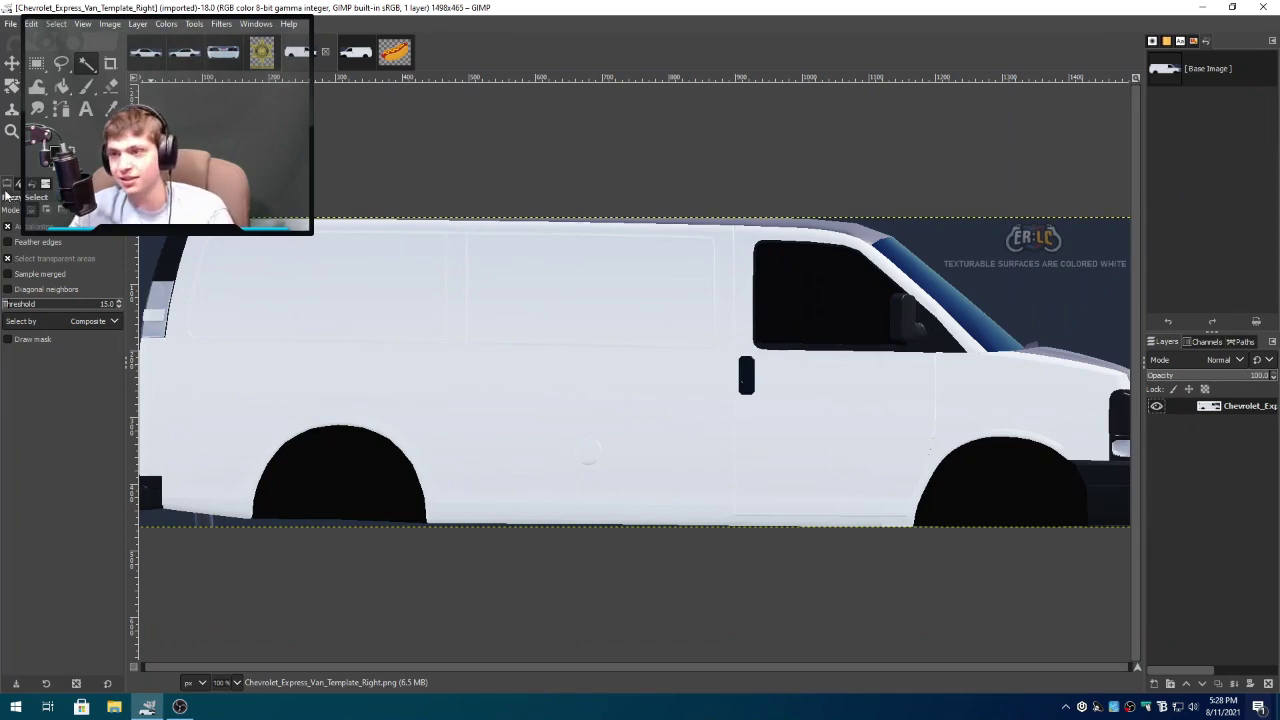
click(85, 86)
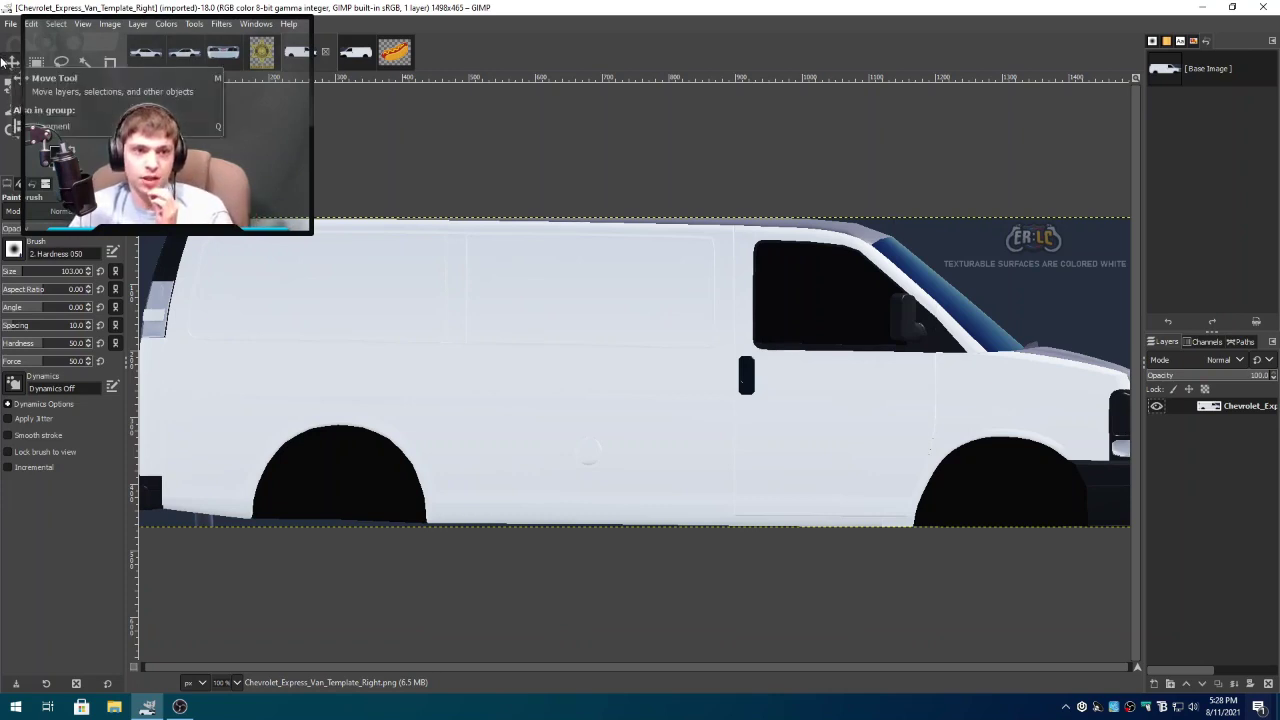
- Switch to the Move tool and add a new layer named Banner above the van's right-side template layer
click(8, 62)
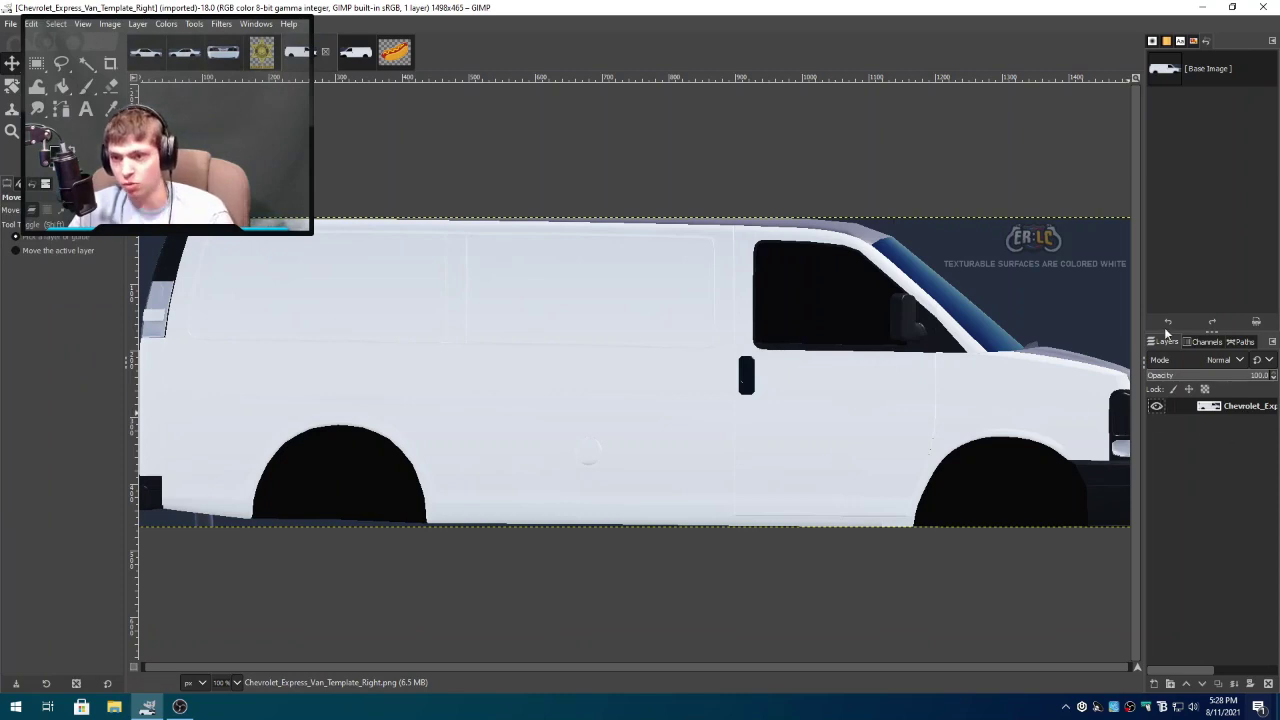
right_click(1239, 411)
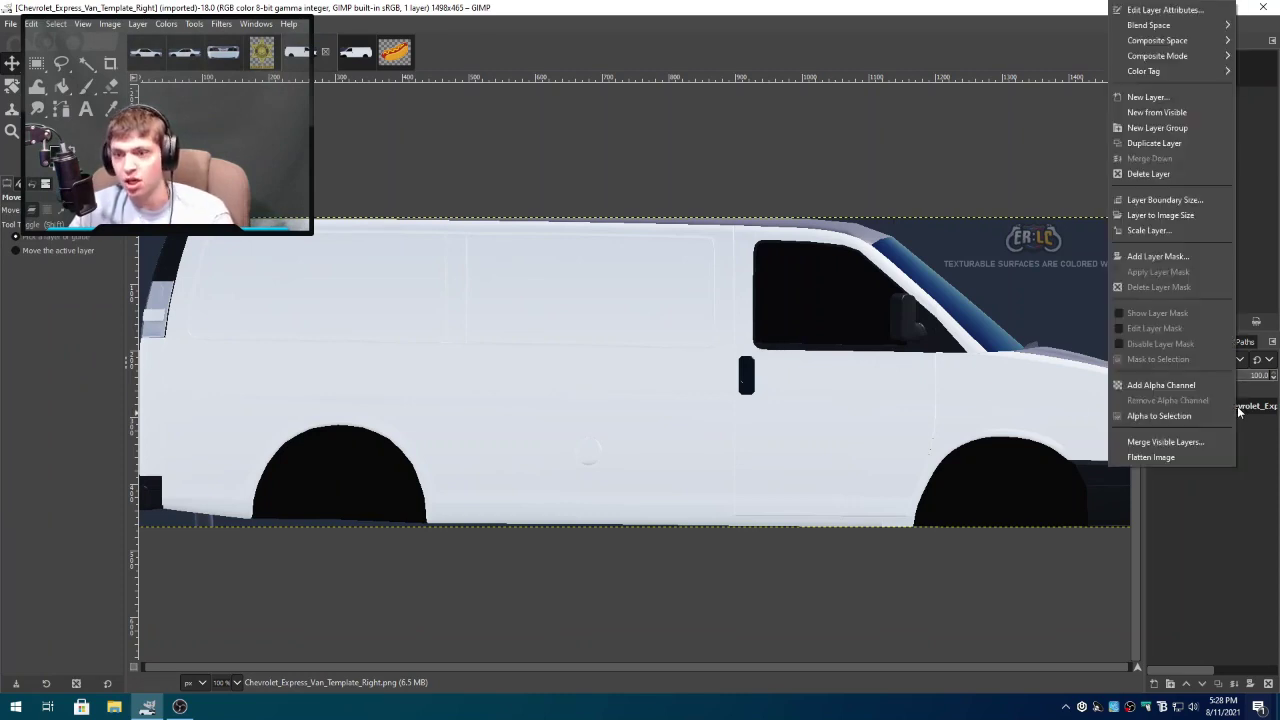
click(1140, 98)
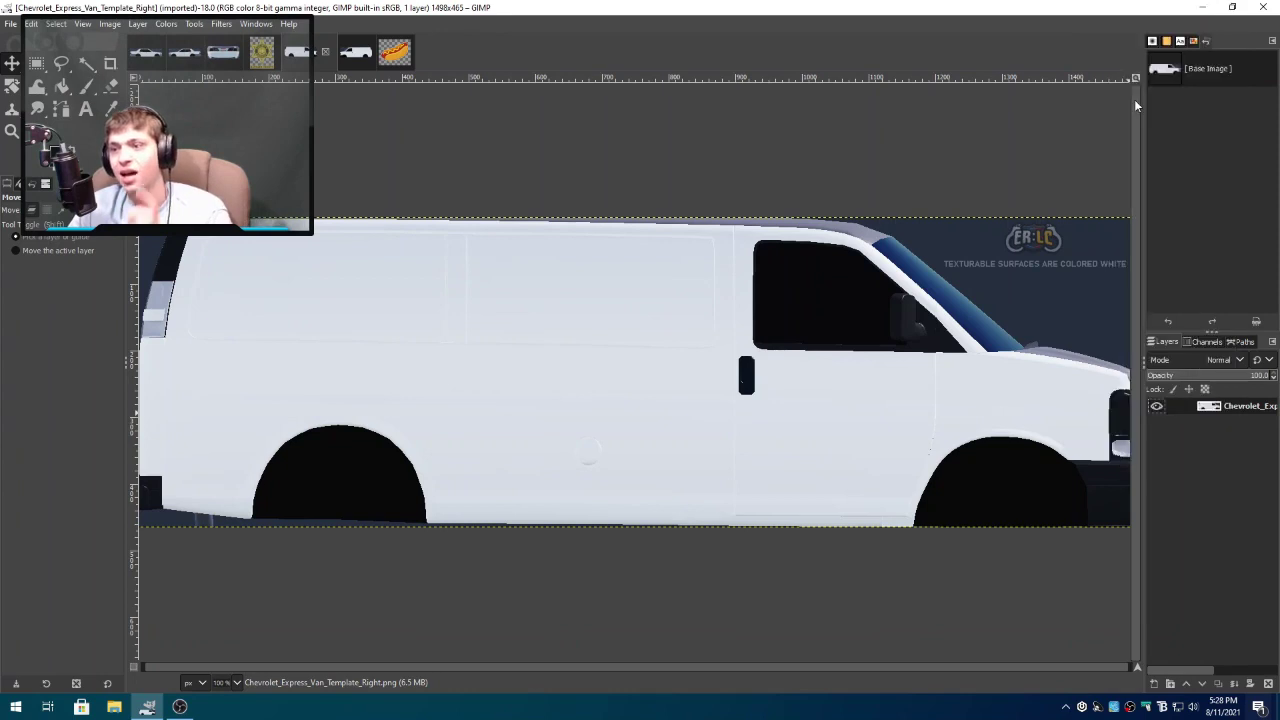
click(1175, 332)
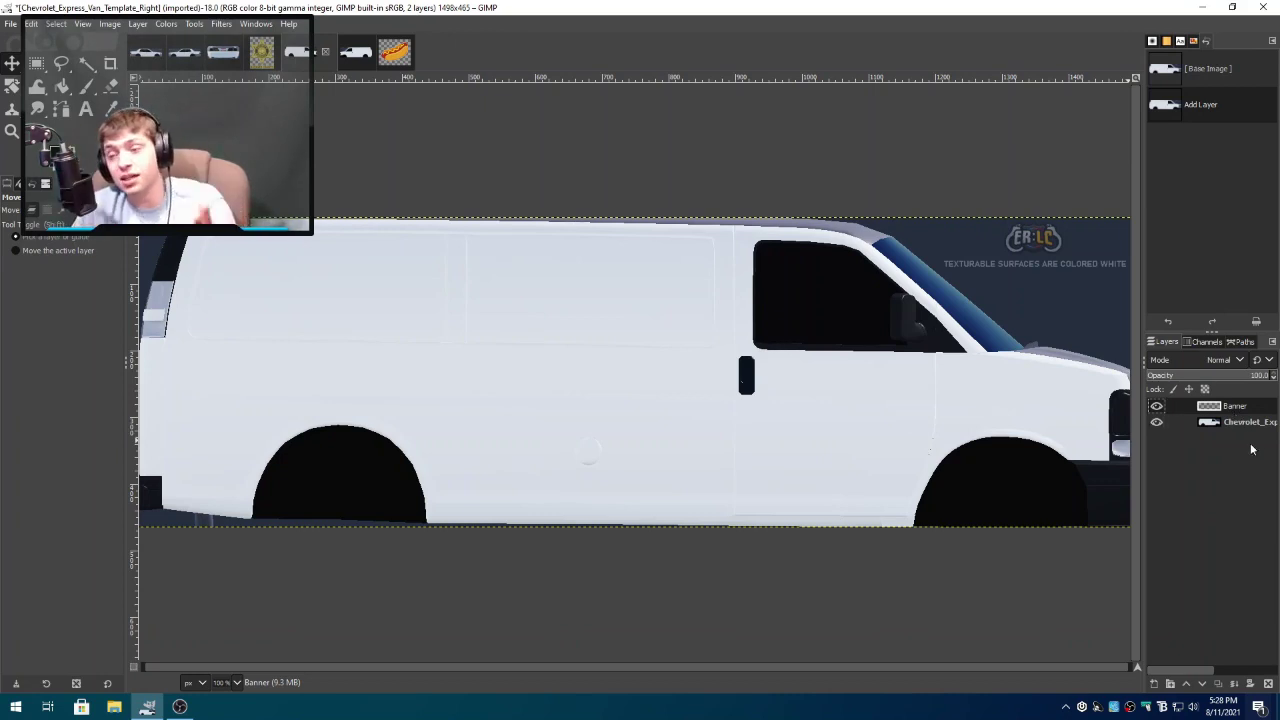
- Hide both the Banner layer and the van template layer and make them visible again
click(1156, 405)
click(1157, 422)
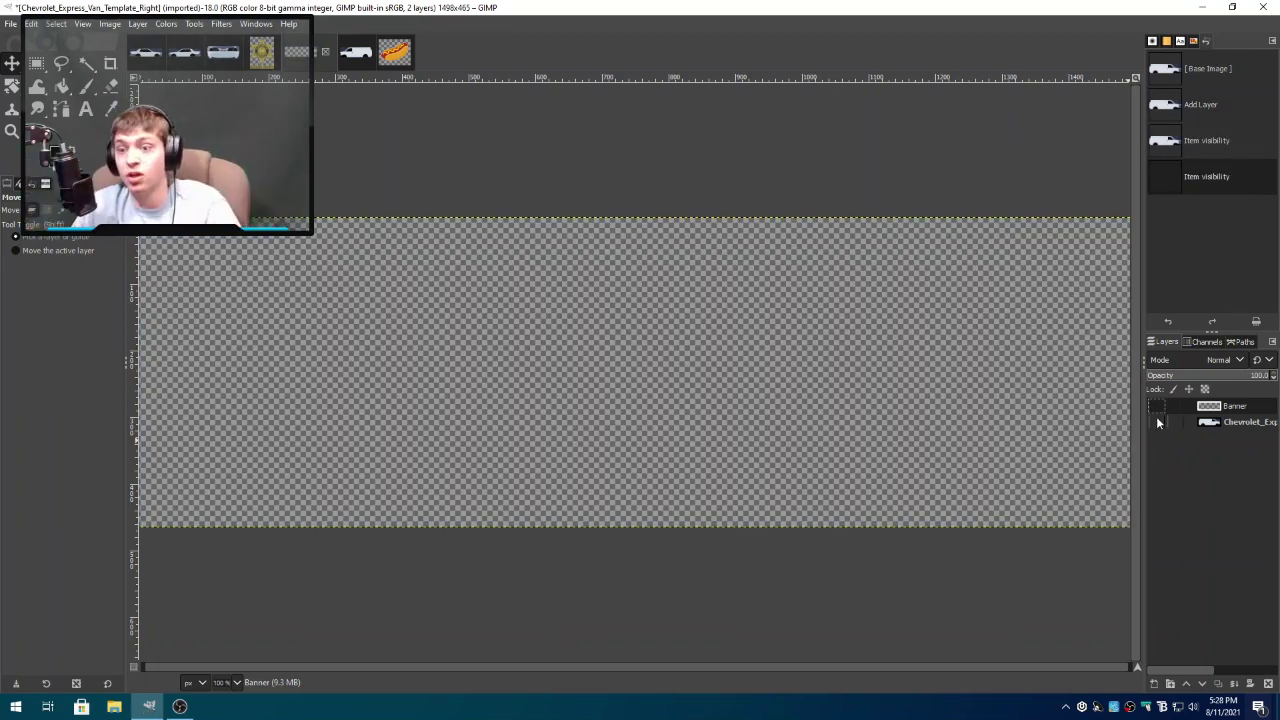
drag(1157, 422, 1156, 405)
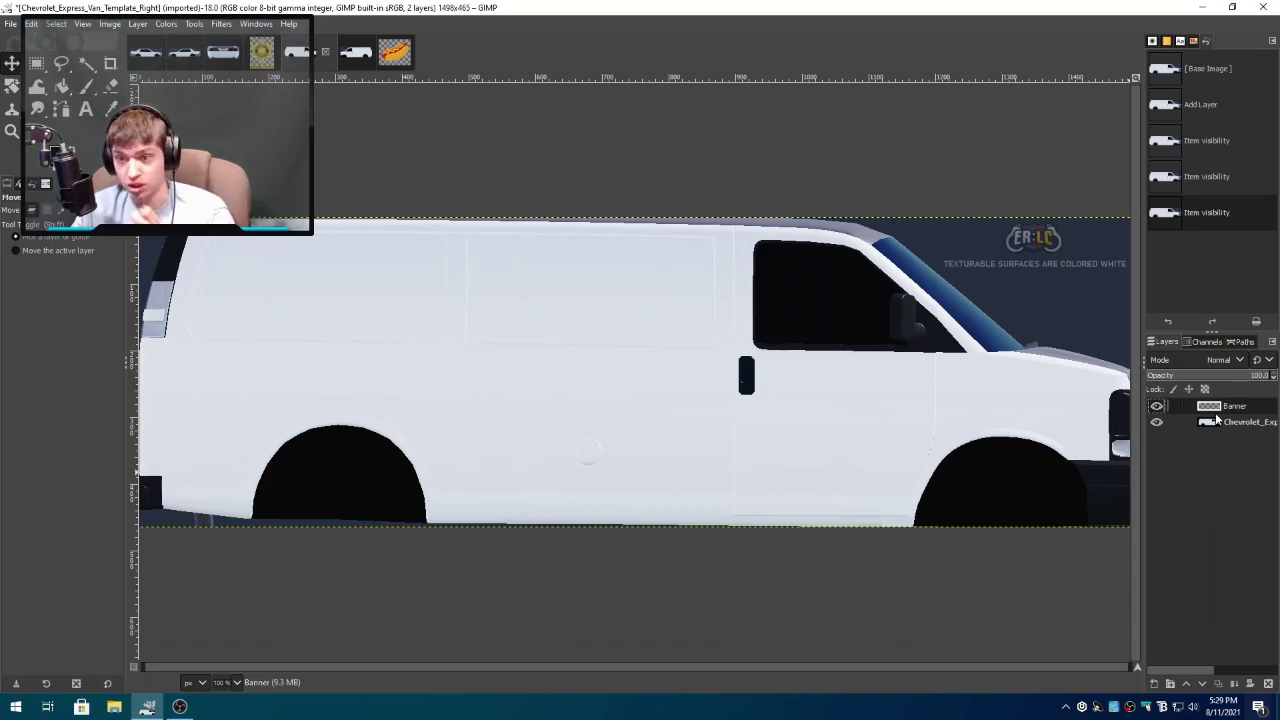
- Check the hot dog image's dimensions and the available units in Scale Image, leaving the image unscaled
click(394, 56)
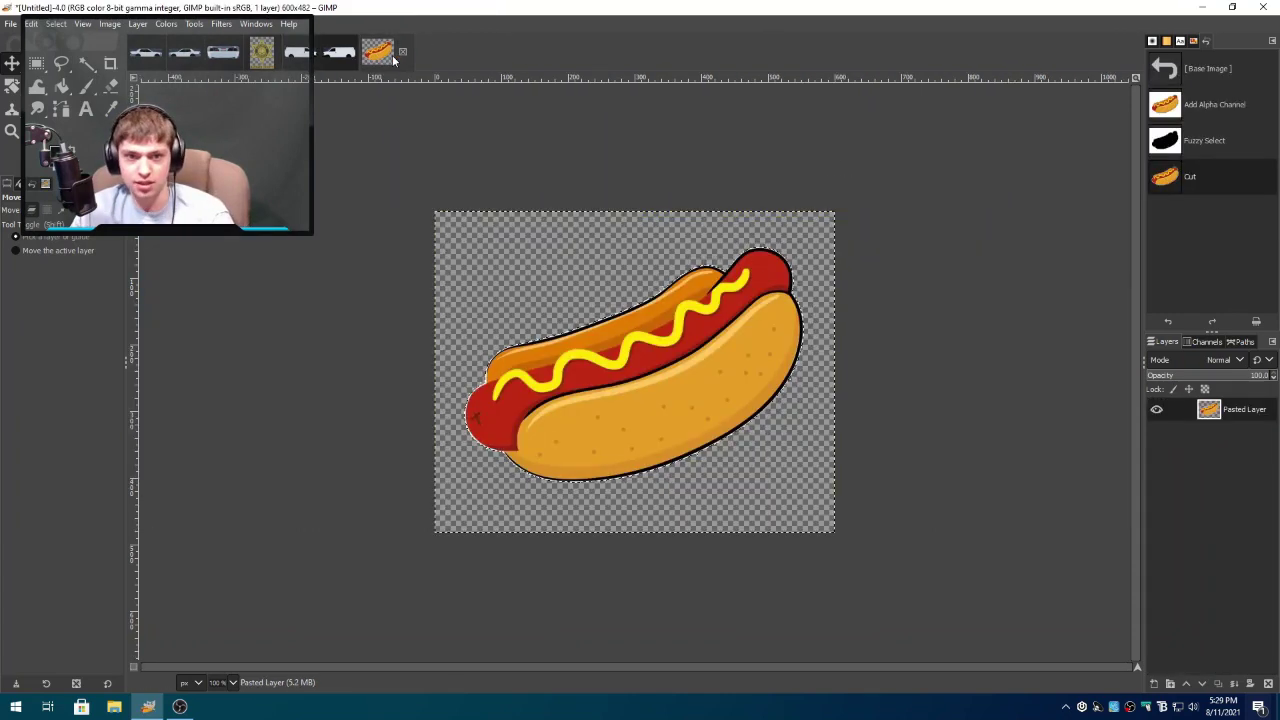
right_click(588, 377)
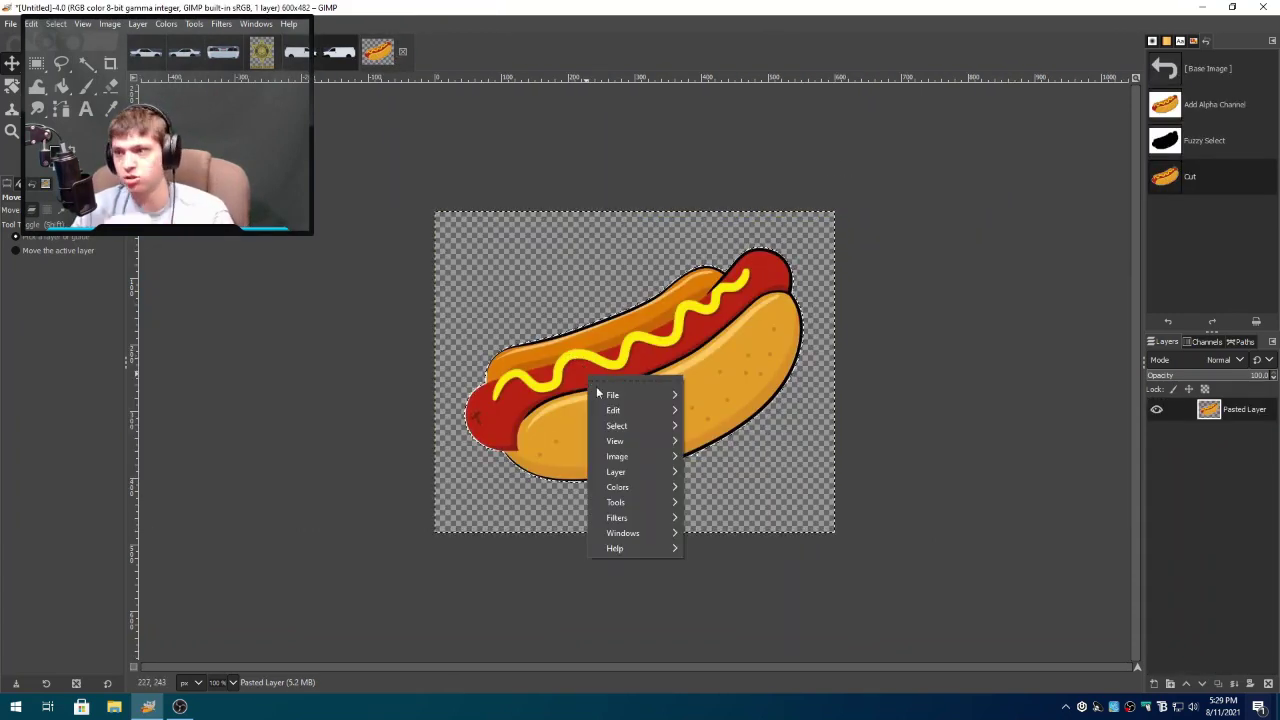
mouse_move(635, 456)
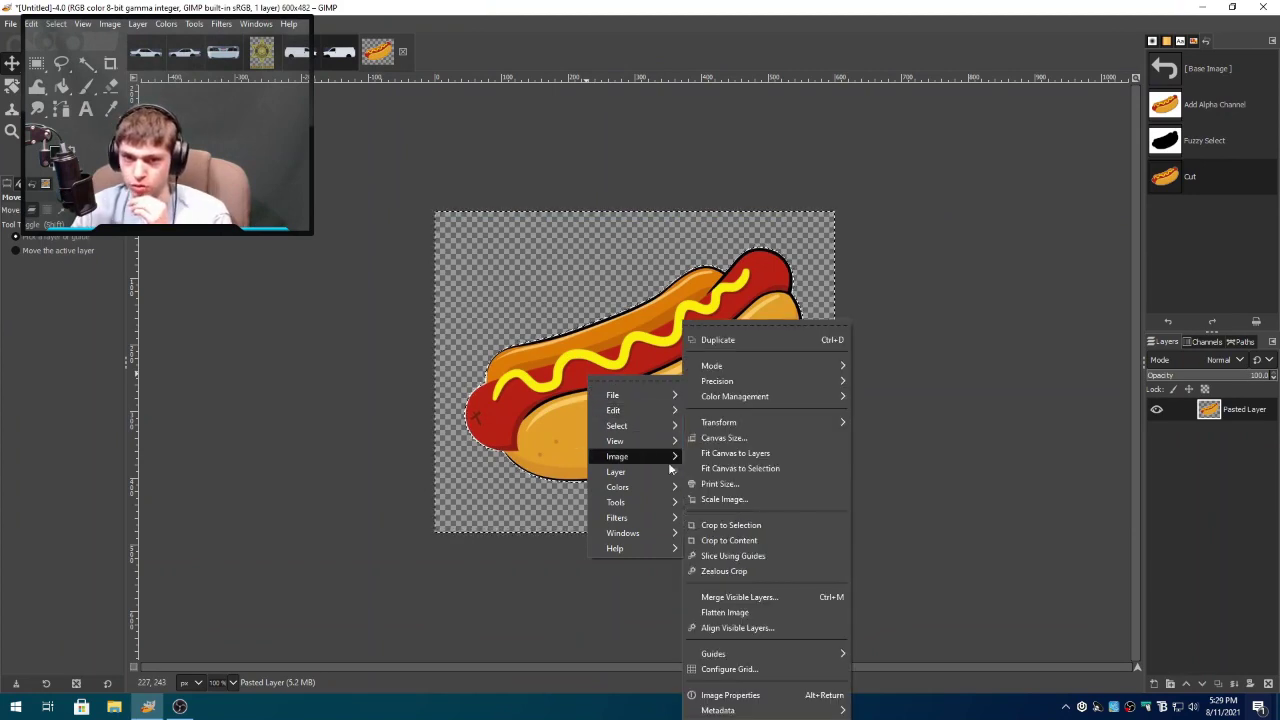
click(728, 499)
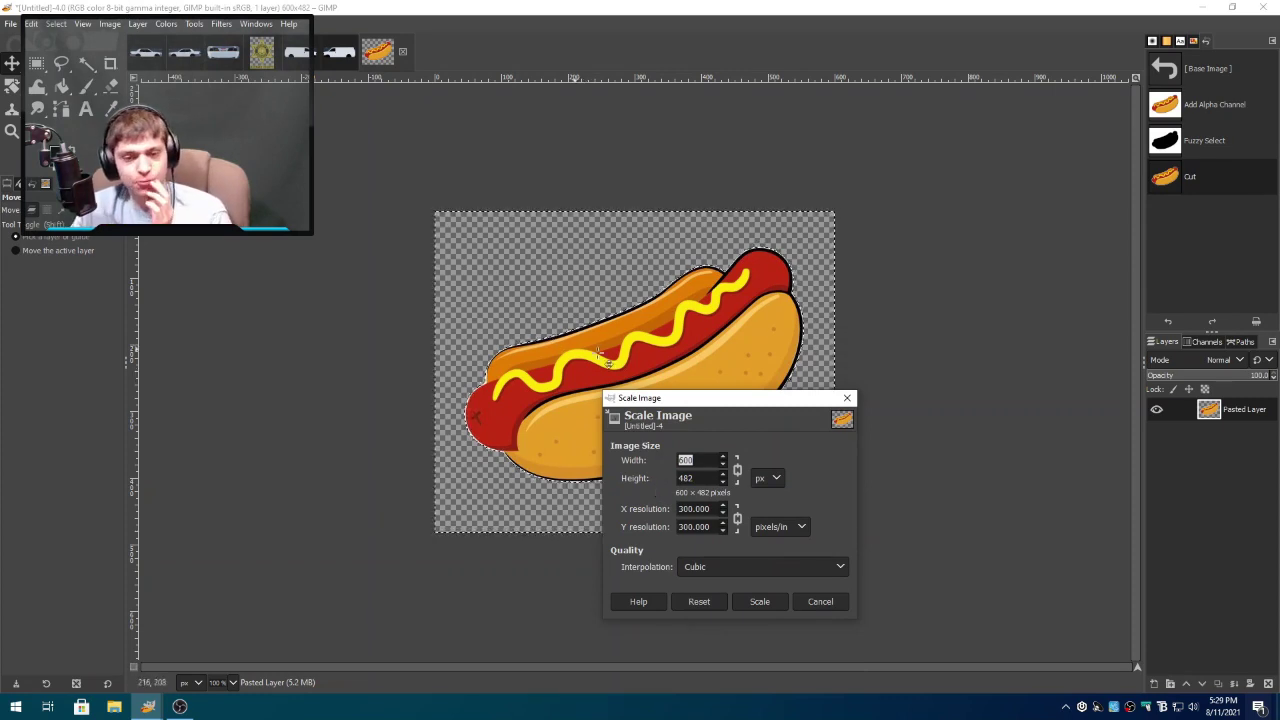
click(763, 479)
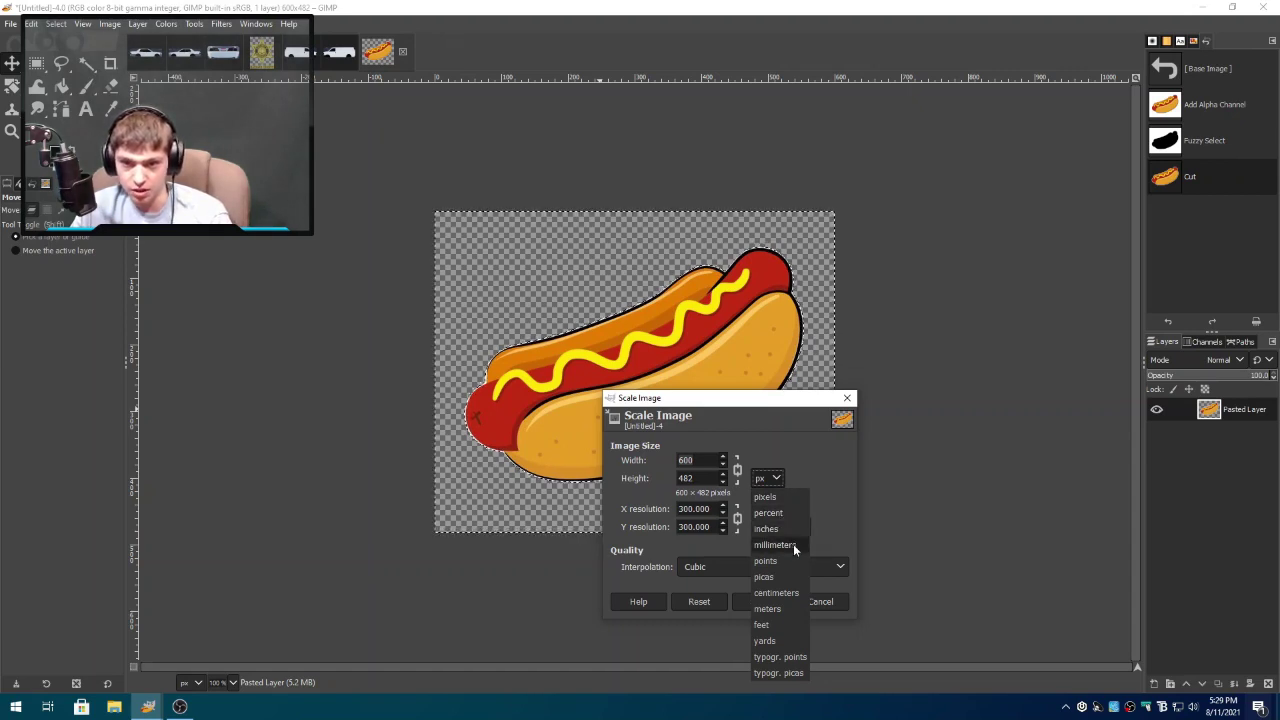
click(768, 475)
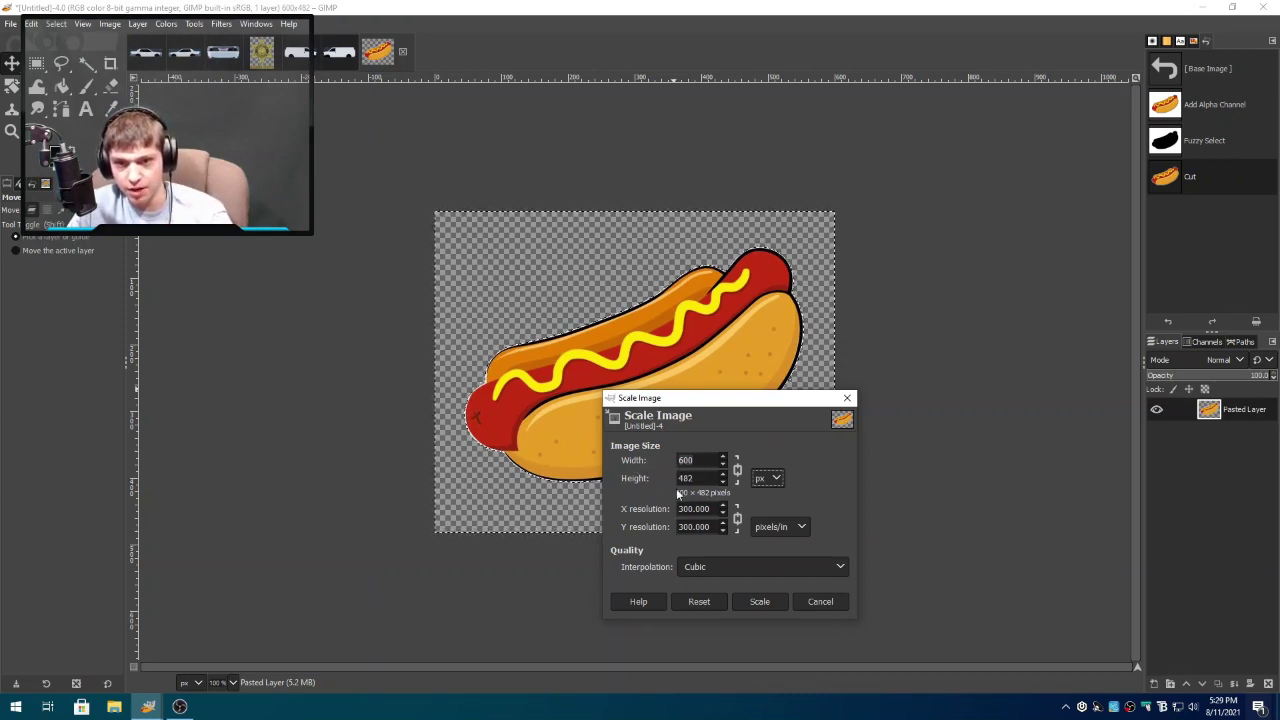
click(843, 601)
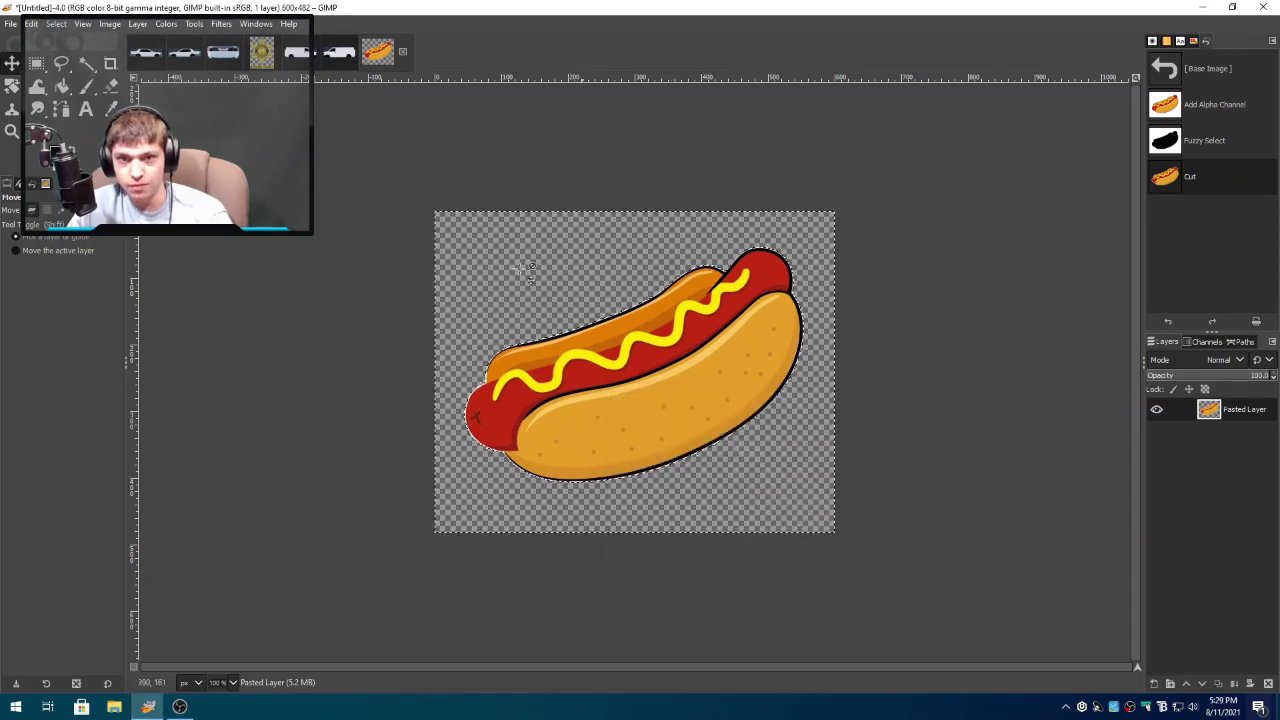
- Fuzzy-select the transparent background around the hot dog and crop the image to its content
click(86, 62)
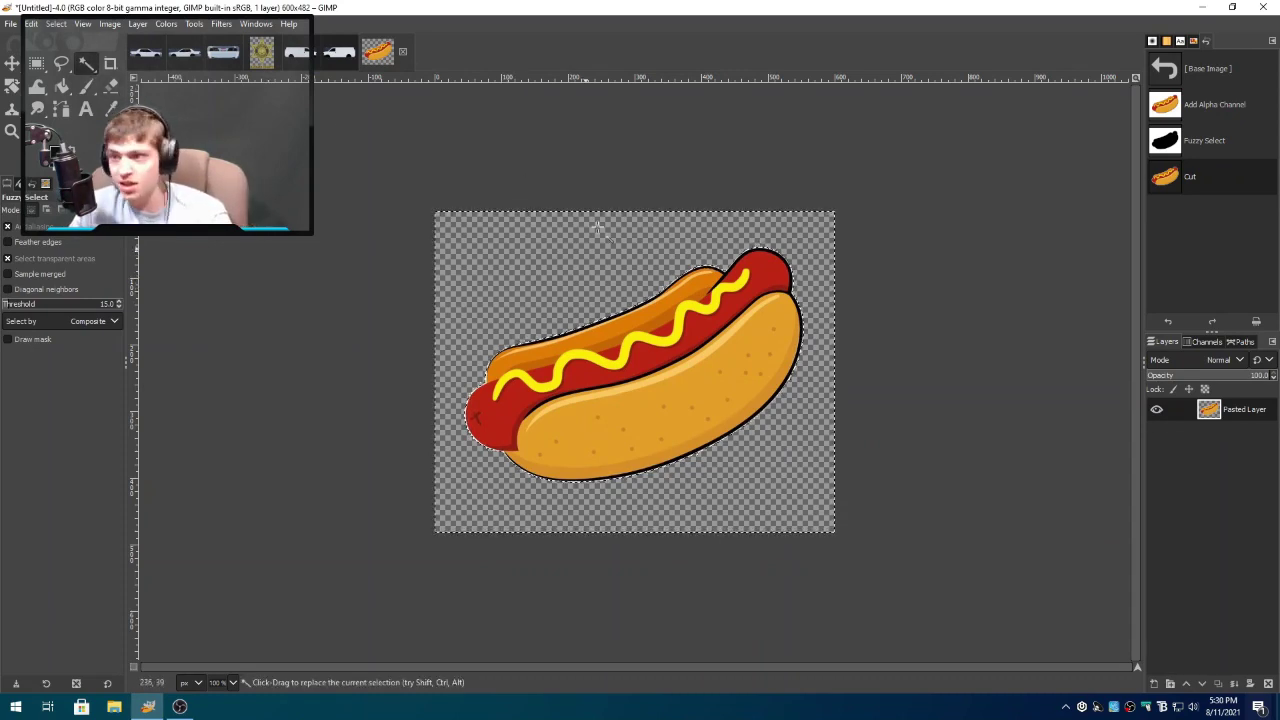
click(492, 270)
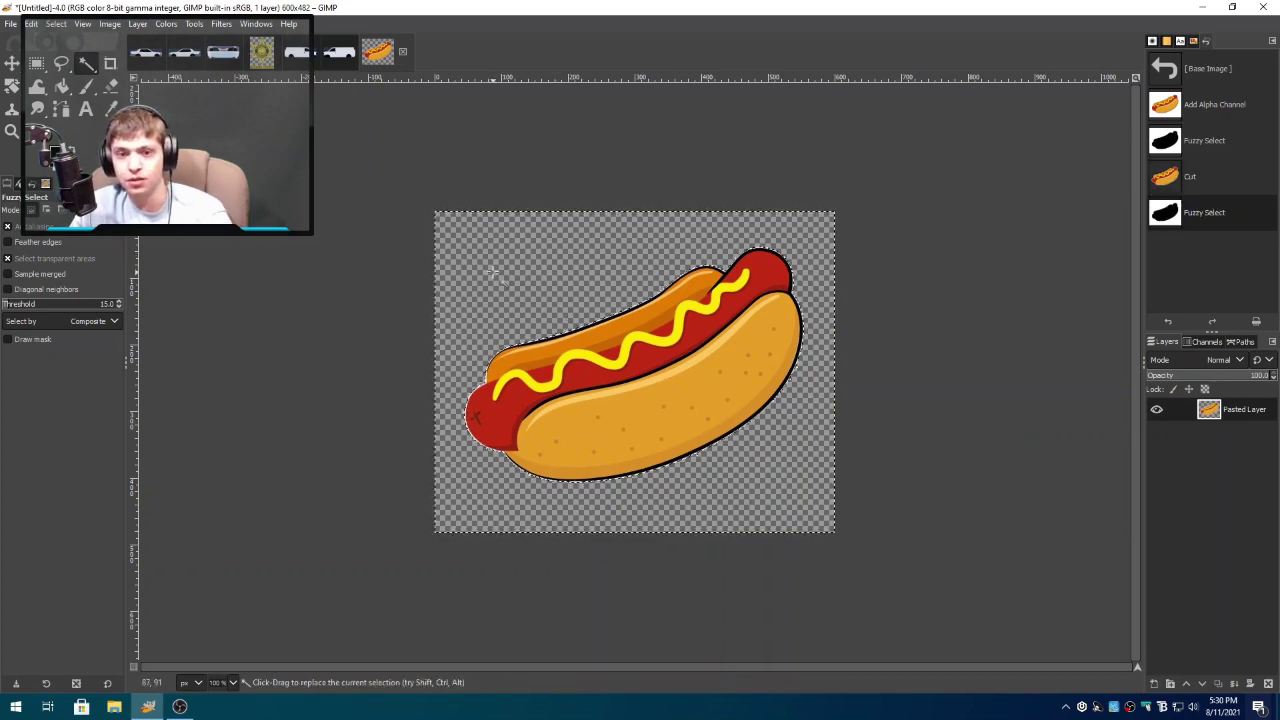
right_click(492, 271)
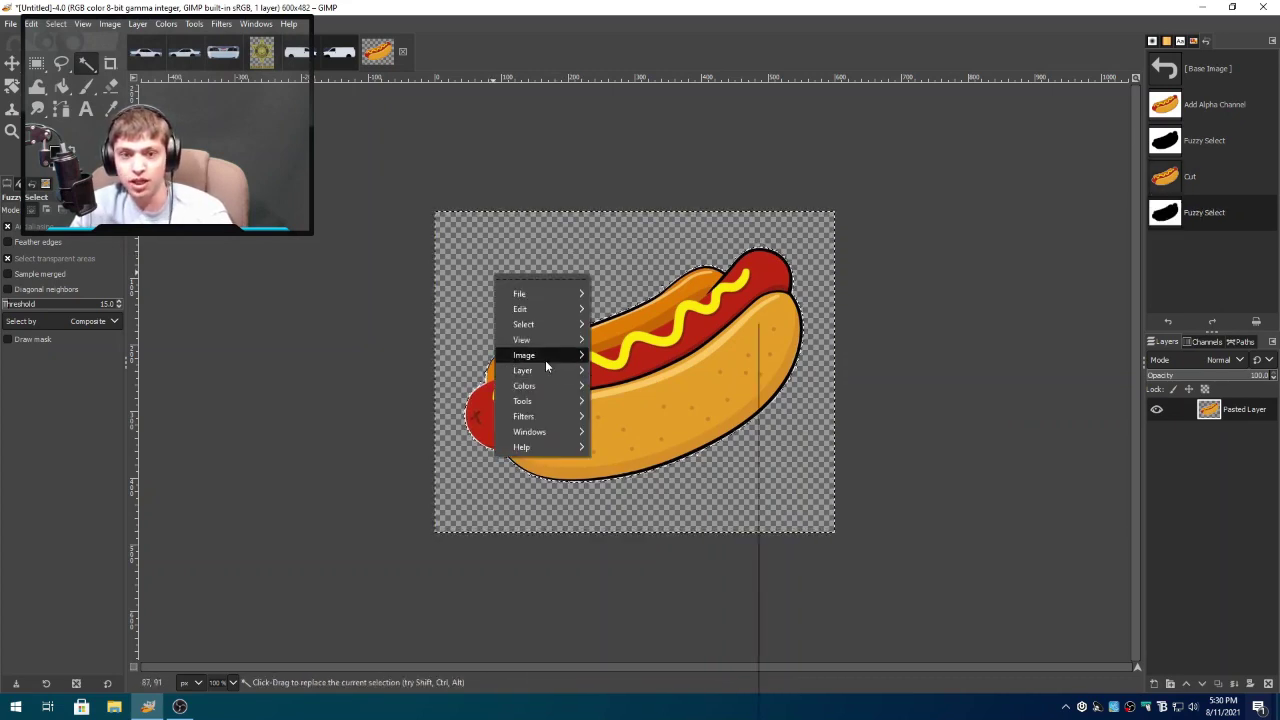
mouse_move(545, 357)
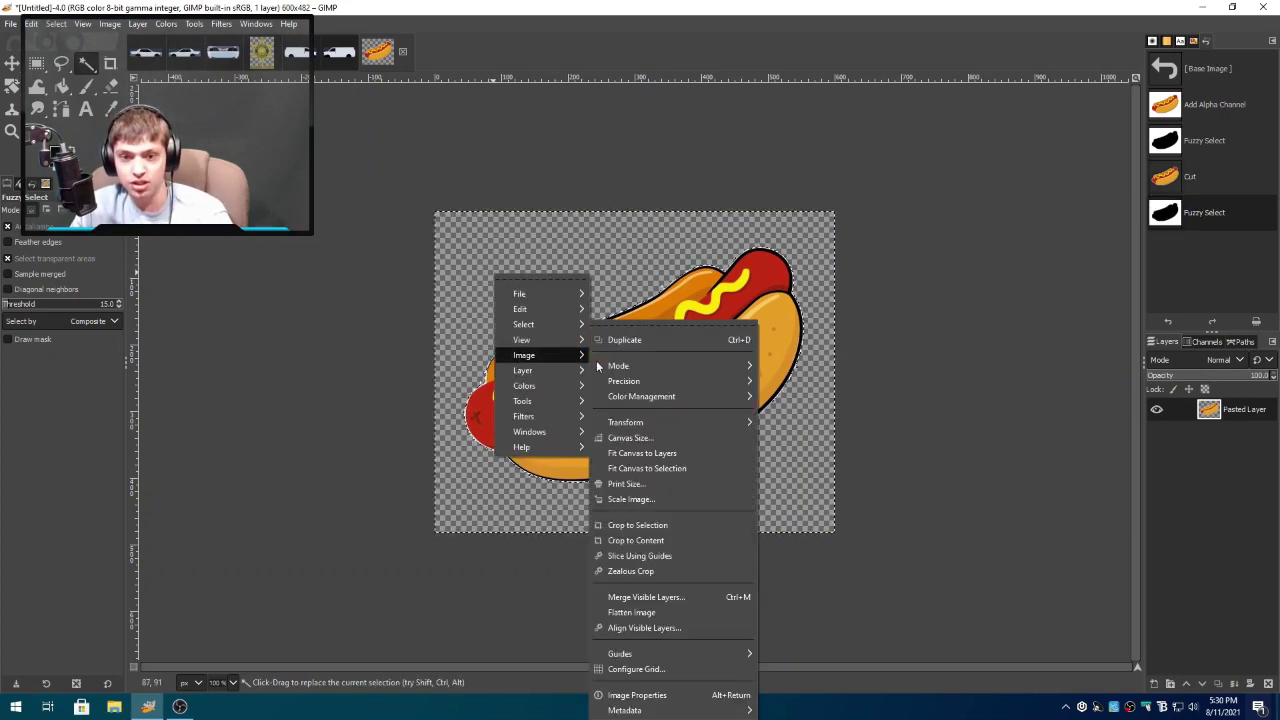
click(686, 541)
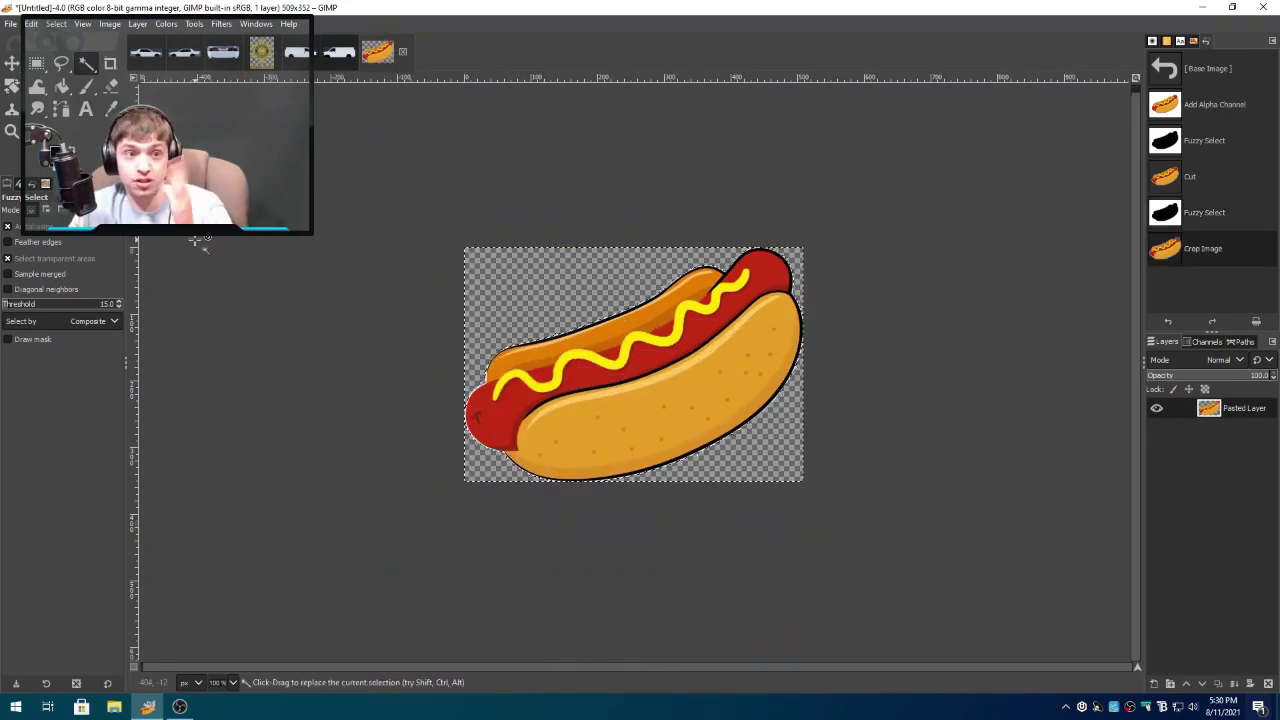
- Switch to the Move tool and check the cropped hot dog's dimensions in Scale Image without scaling it
click(12, 62)
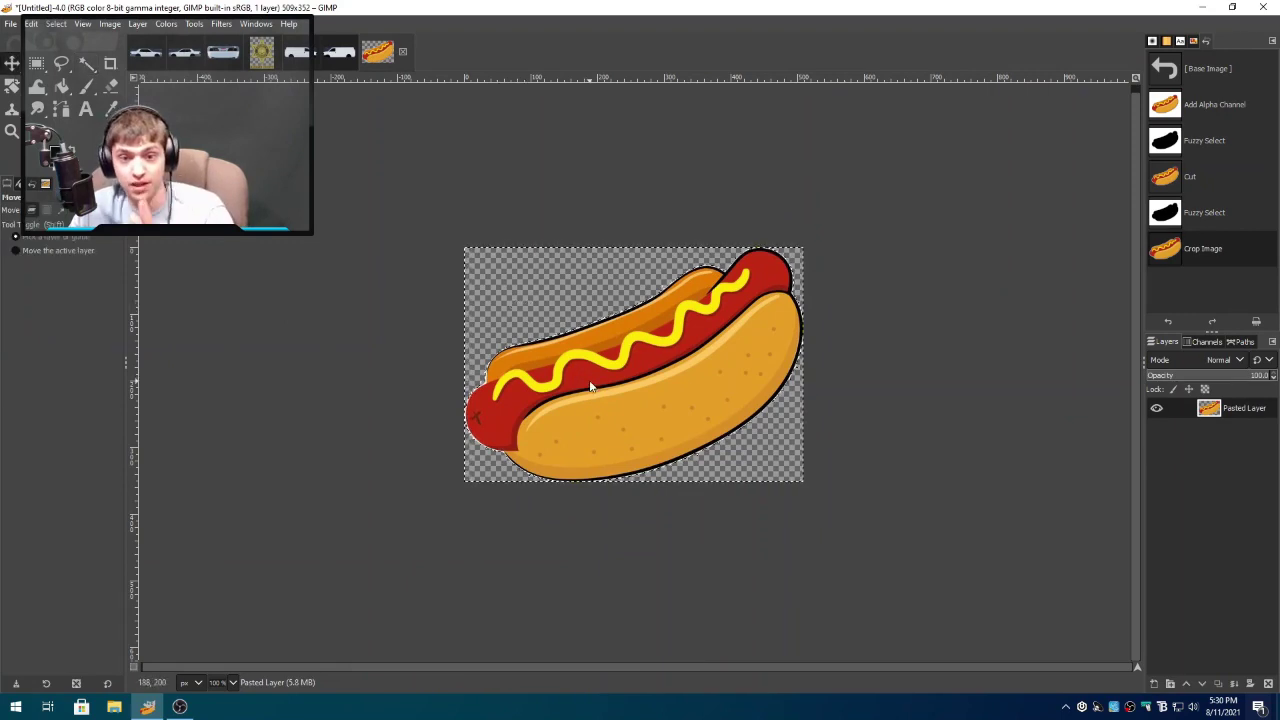
right_click(594, 386)
mouse_move(672, 464)
click(769, 495)
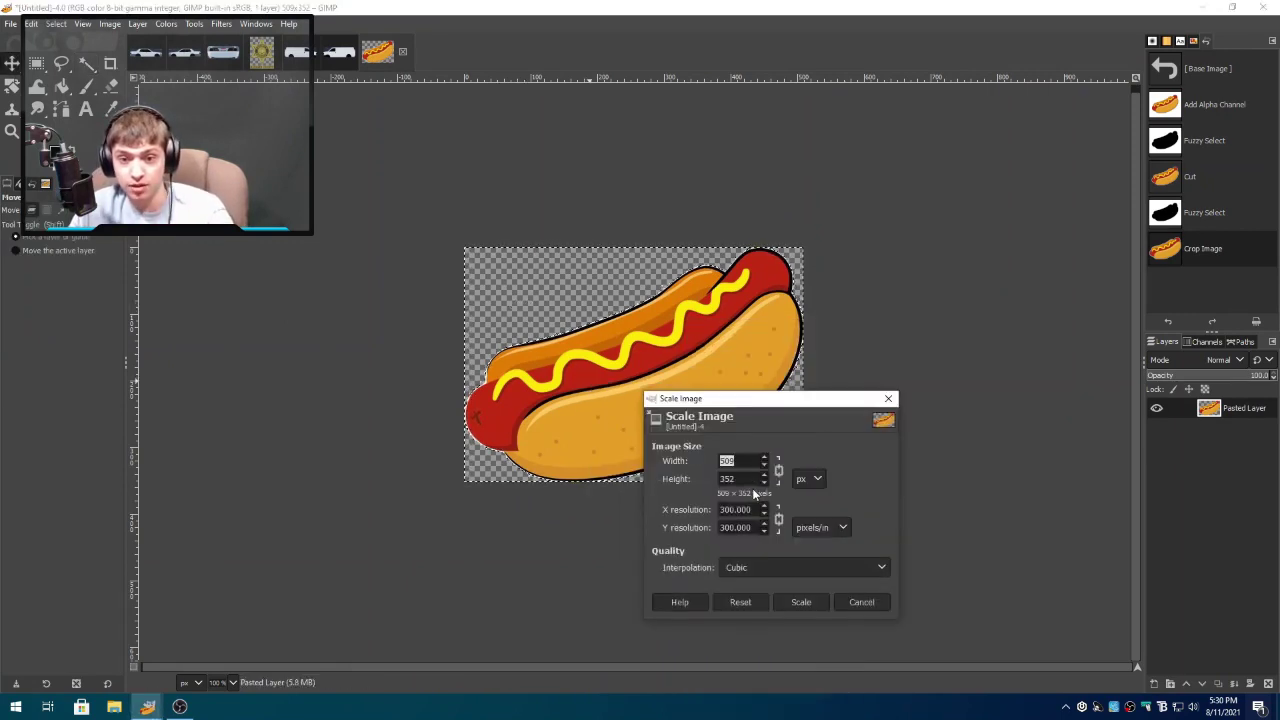
click(722, 461)
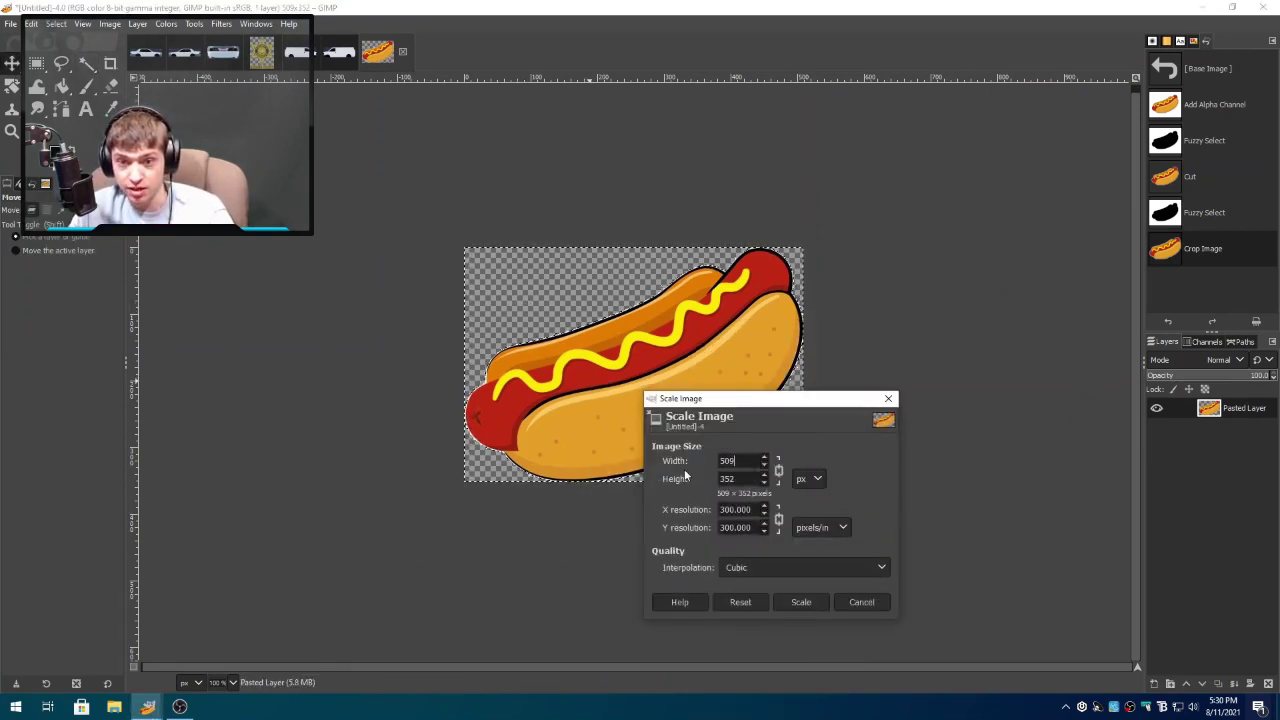
click(861, 601)
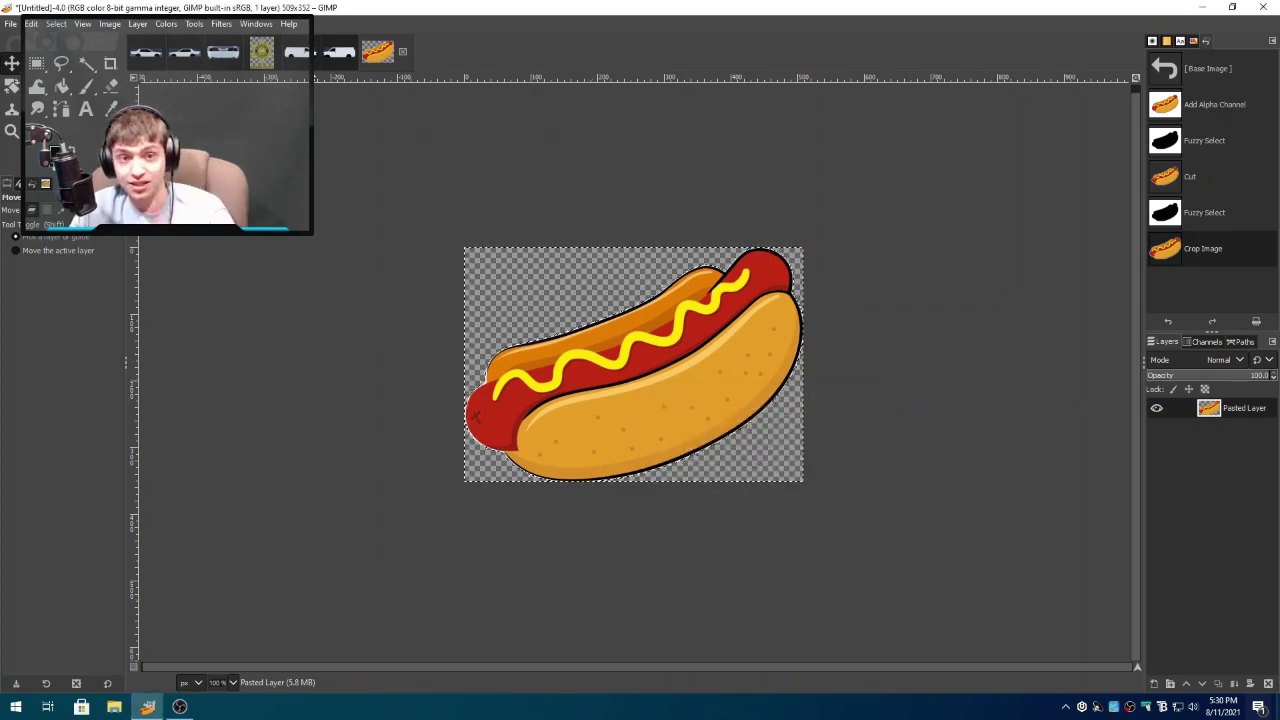
- Check the dimensions of the Express Van's right-side template in Scale Image without scaling it
click(300, 56)
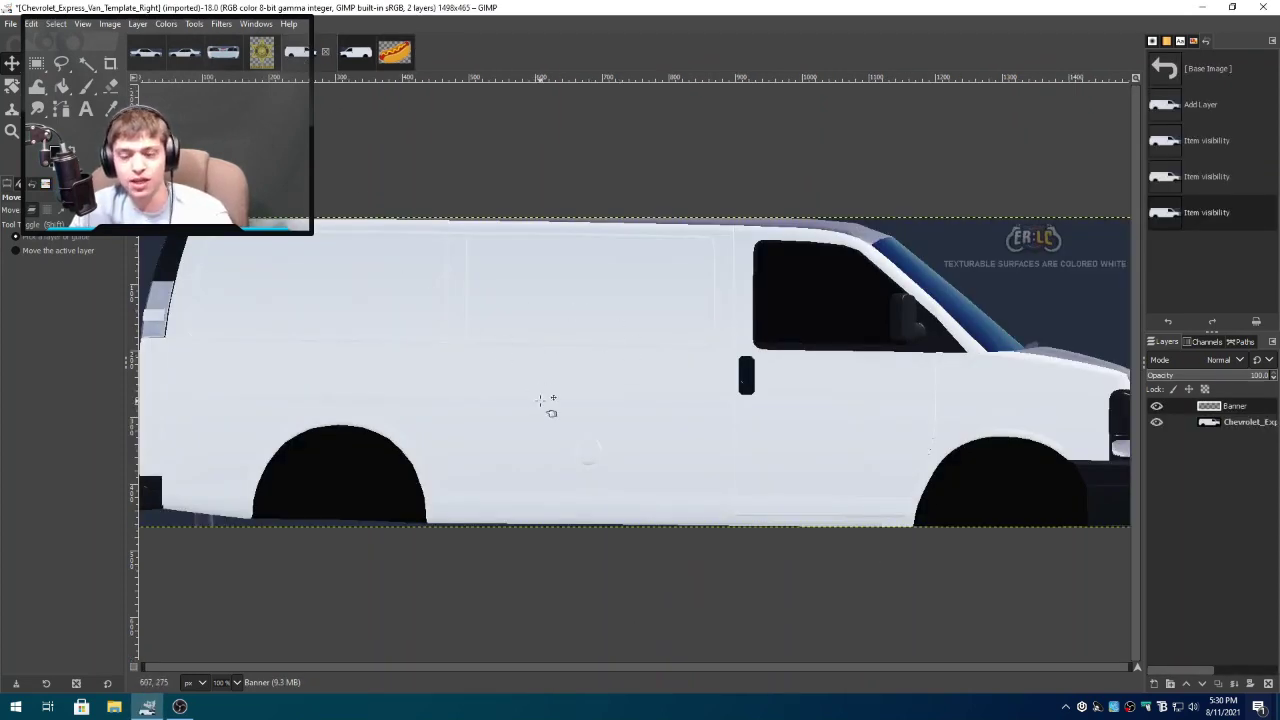
right_click(553, 362)
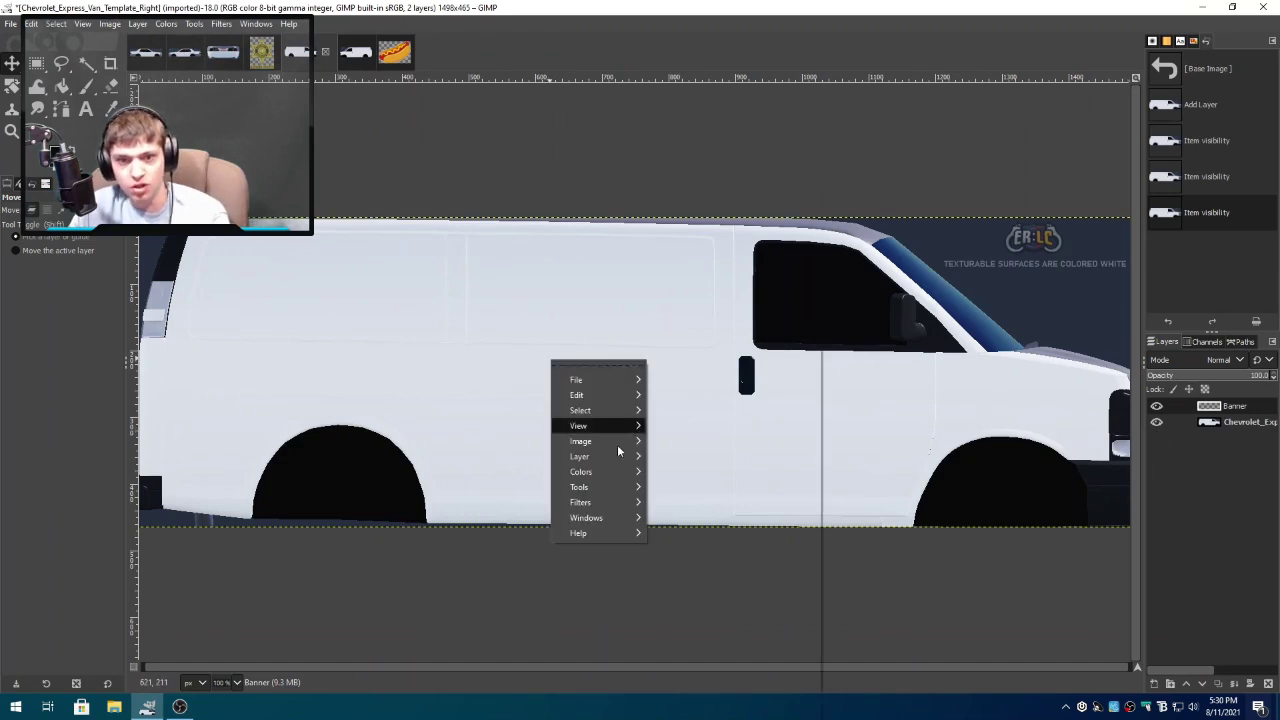
mouse_move(608, 442)
click(720, 499)
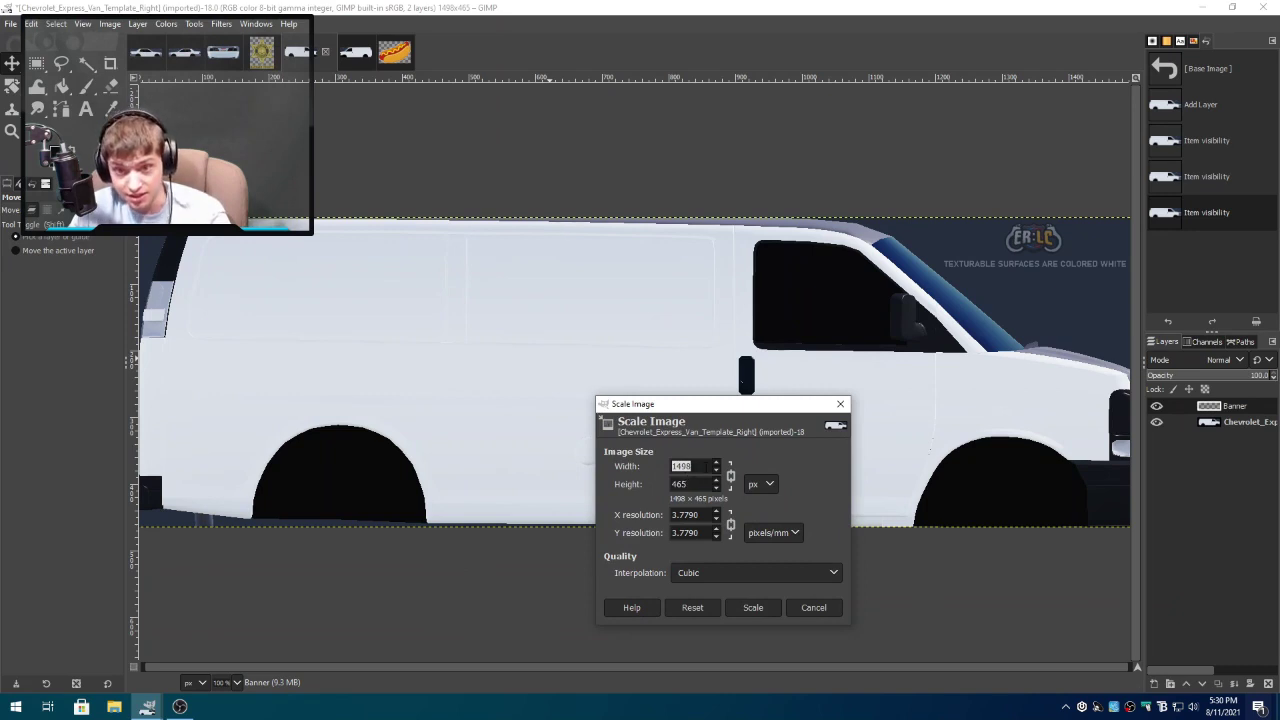
click(690, 466)
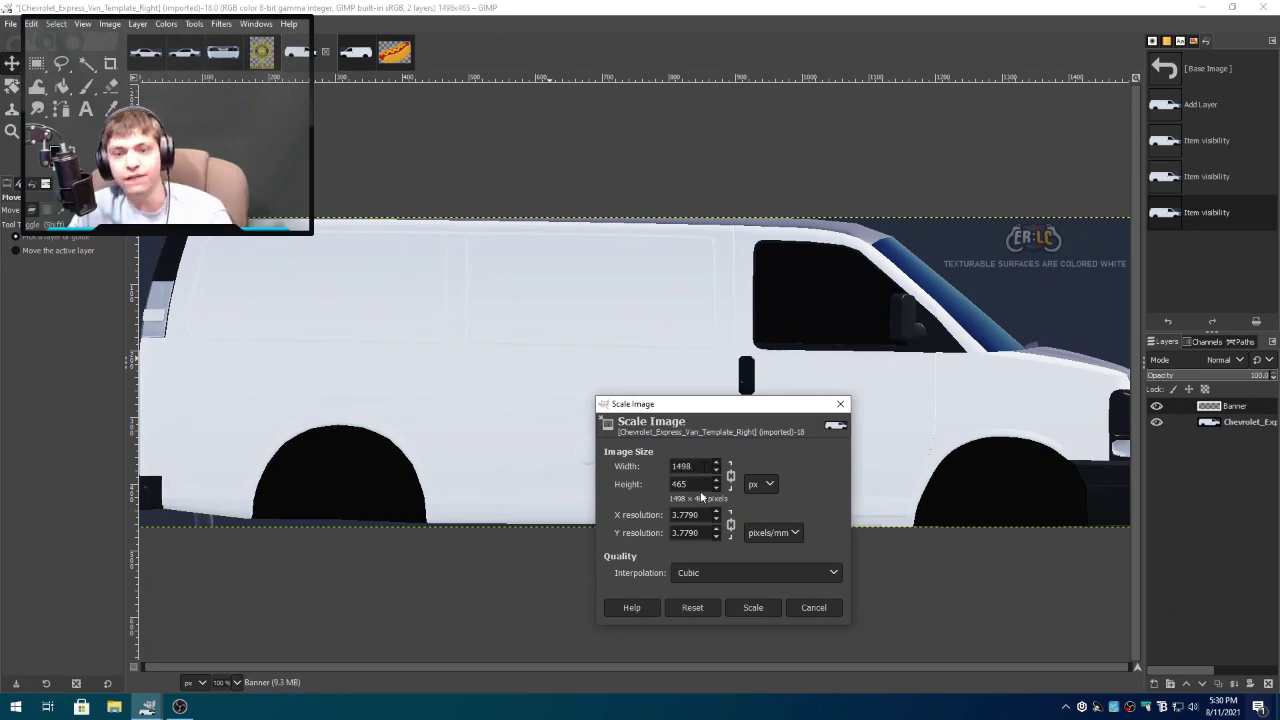
click(811, 607)
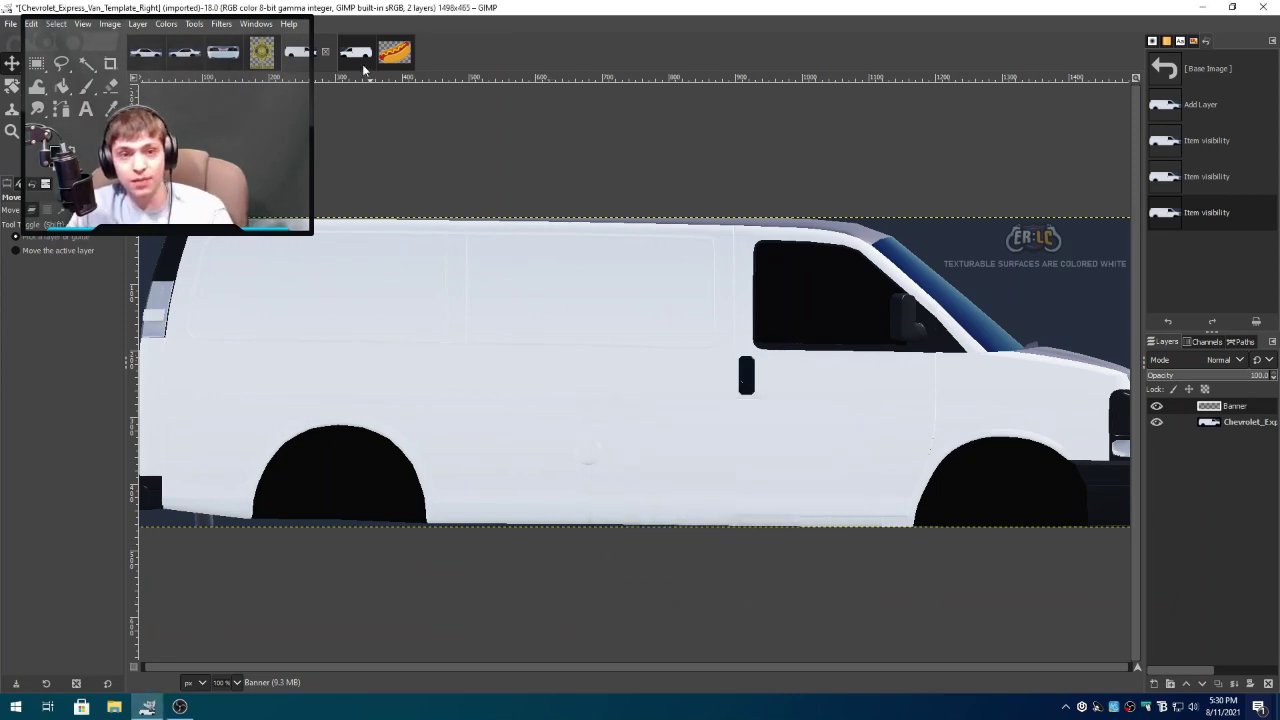
- Scale the cropped hot dog image to 450 px wide with its proportions linked
click(394, 52)
right_click(632, 388)
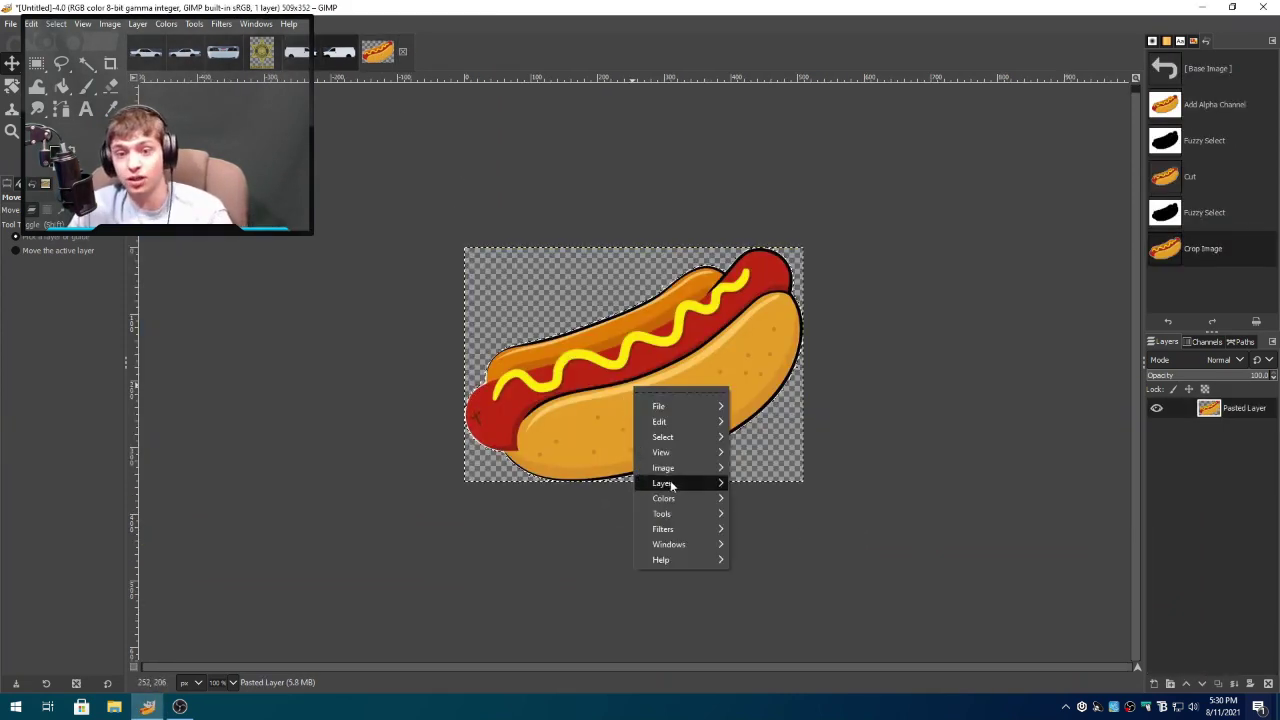
mouse_move(661, 471)
click(766, 499)
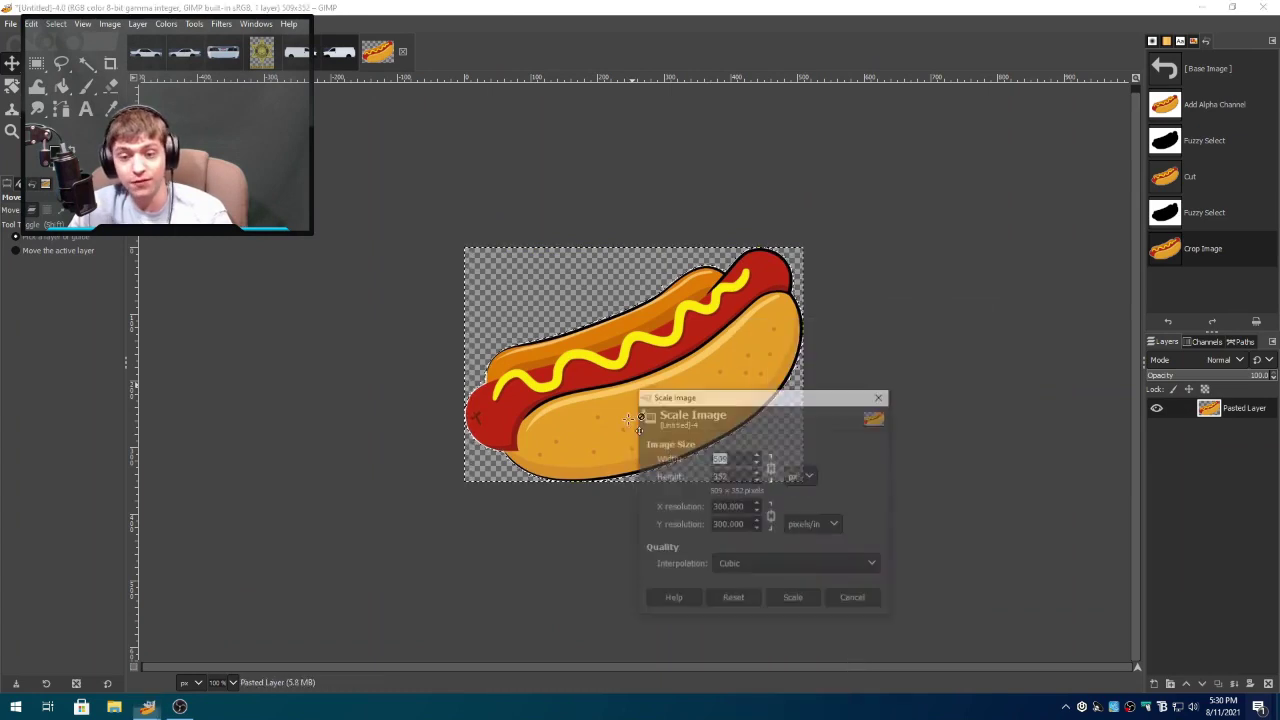
click(771, 466)
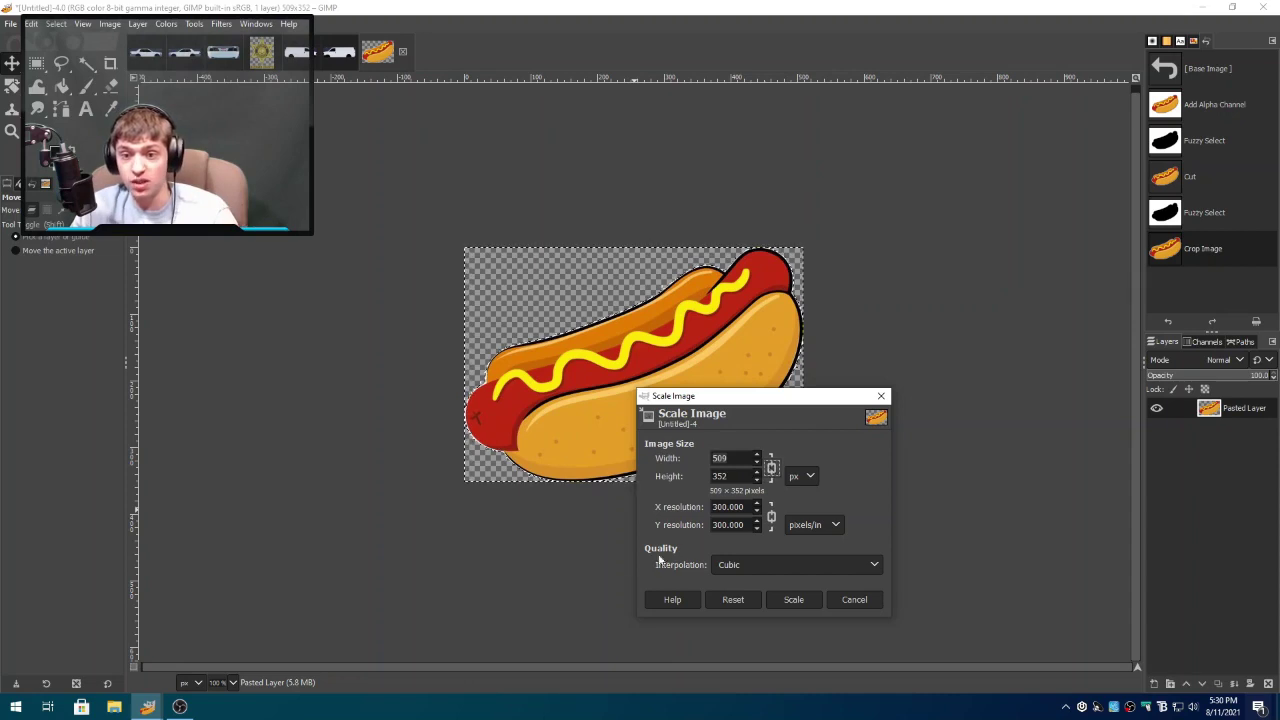
drag(728, 458, 697, 458)
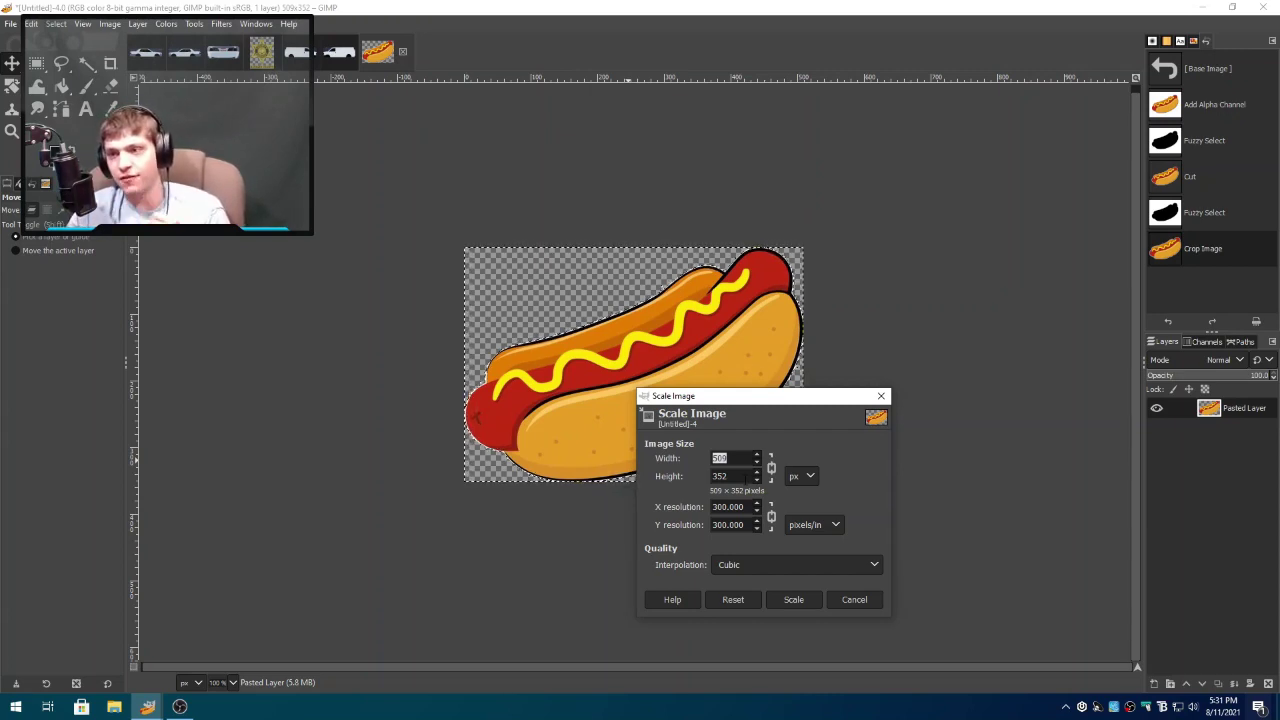
text(450)
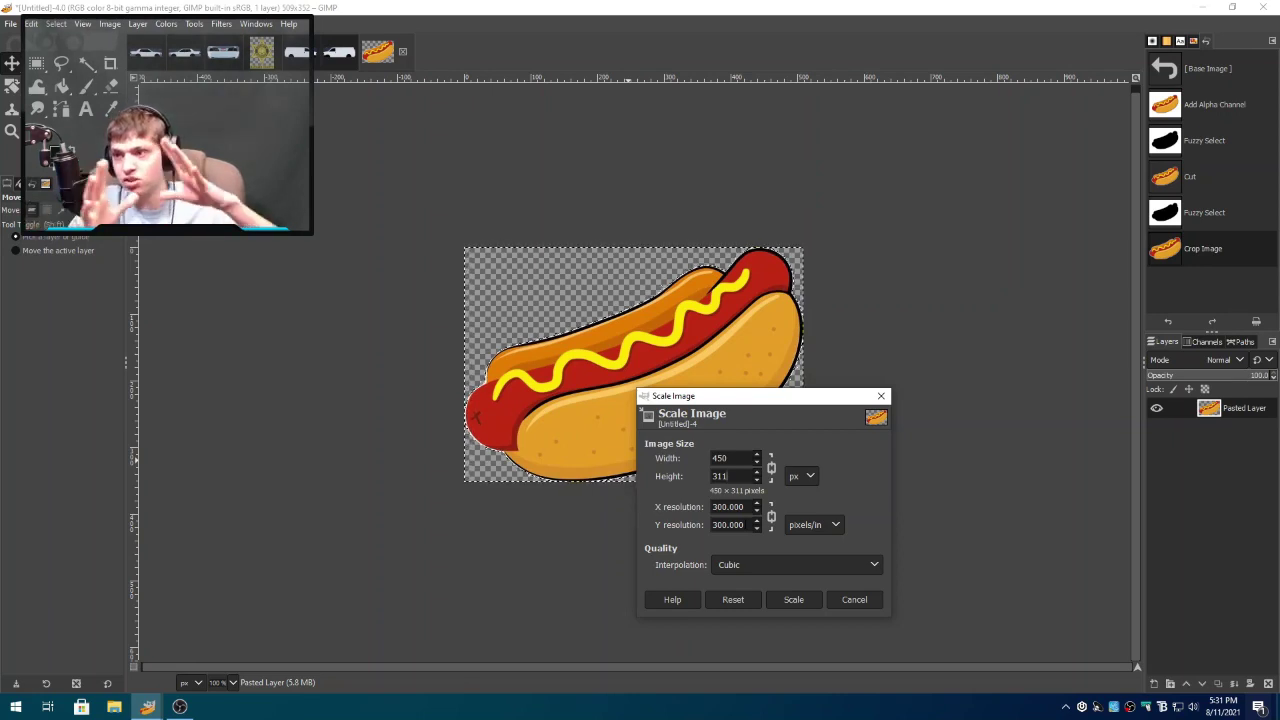
click(795, 599)
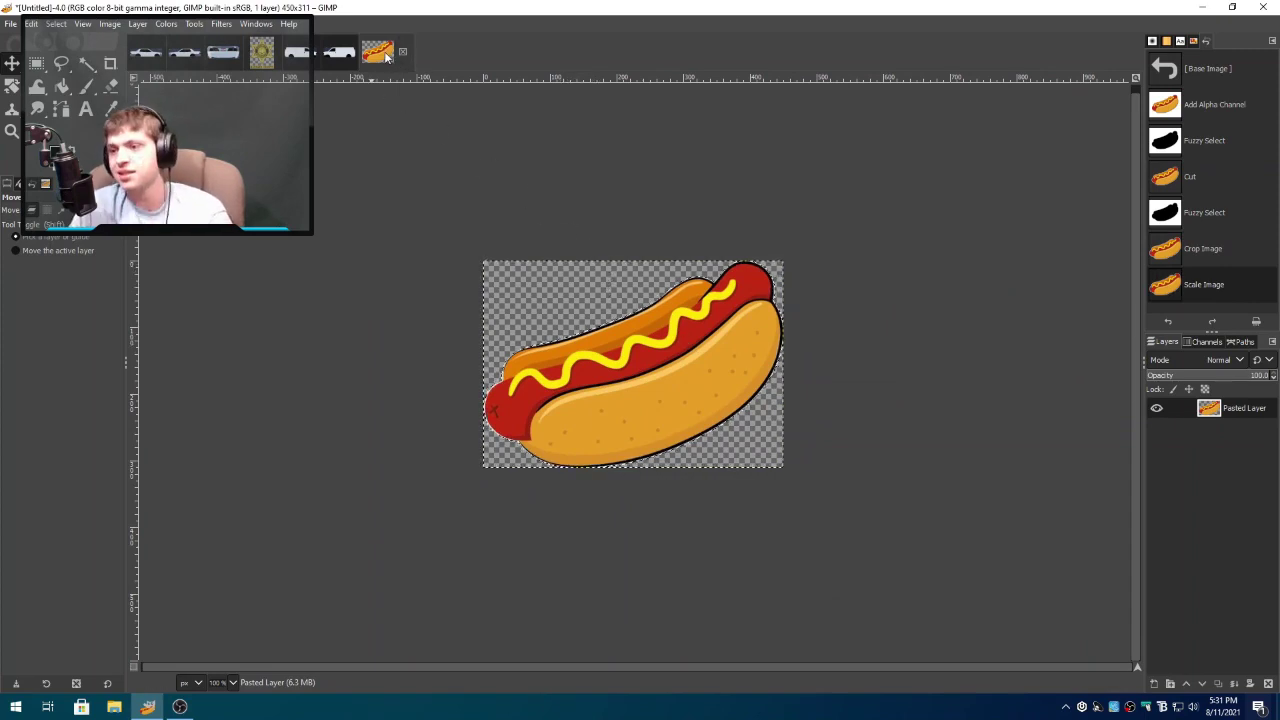
- Try the 450 px hot dog as a new layer on the right-side van template, and undo the added layer and the scaling
drag(387, 57, 1243, 407)
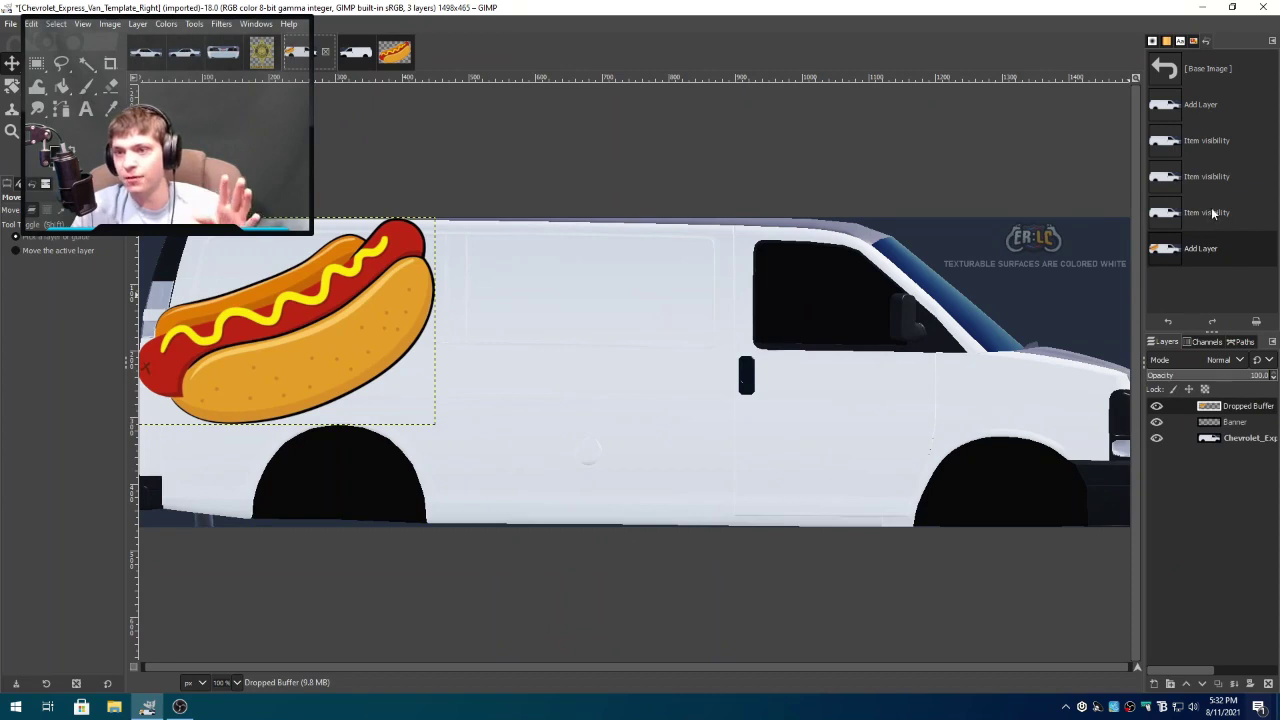
click(1213, 212)
click(389, 54)
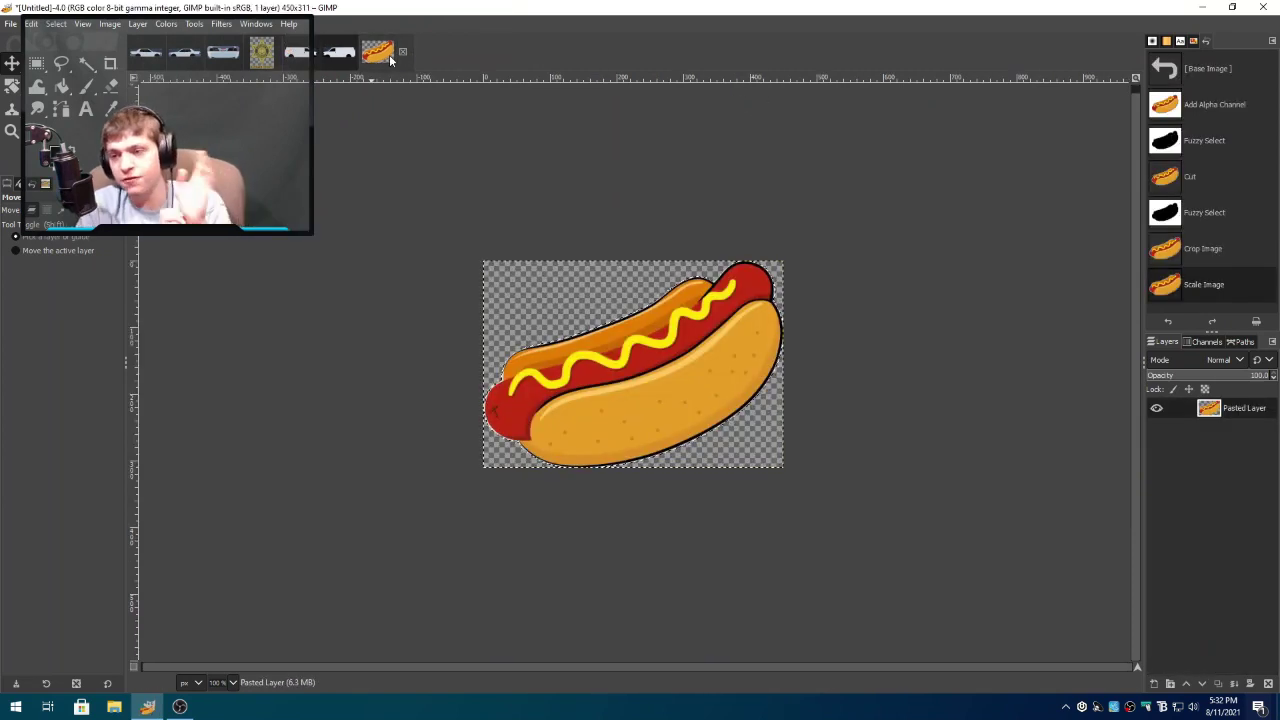
right_click(670, 381)
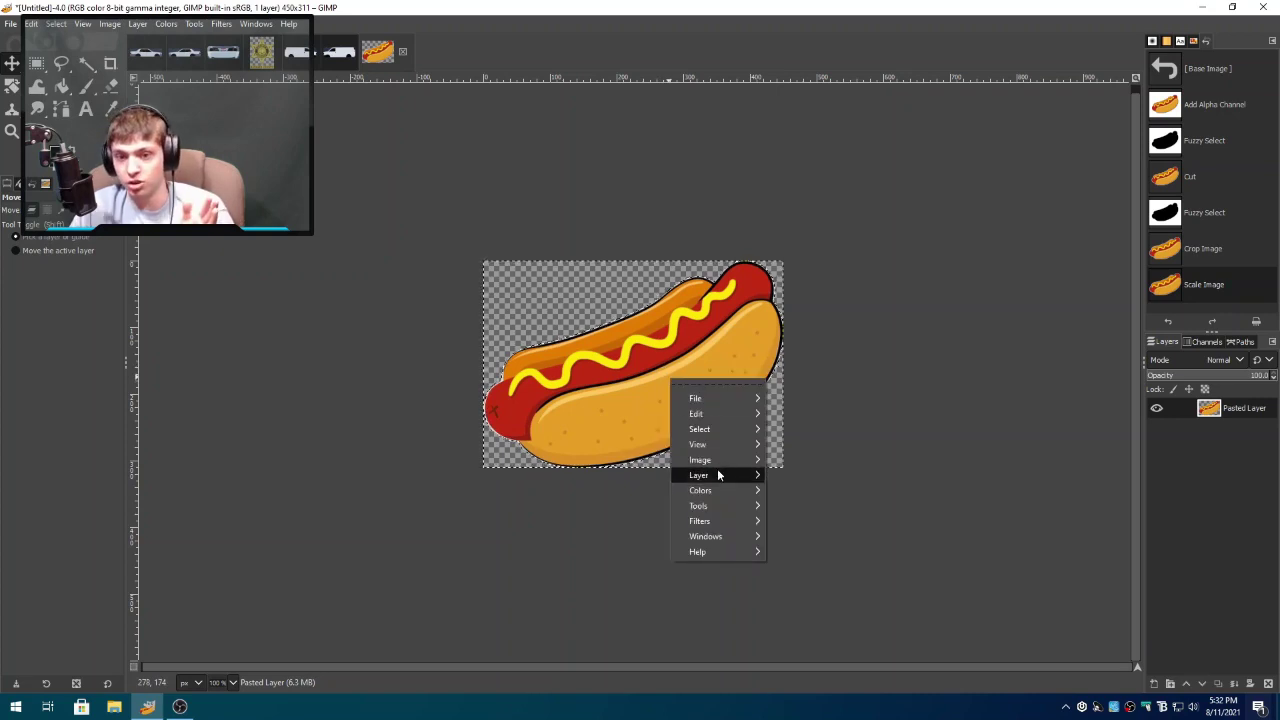
mouse_move(719, 460)
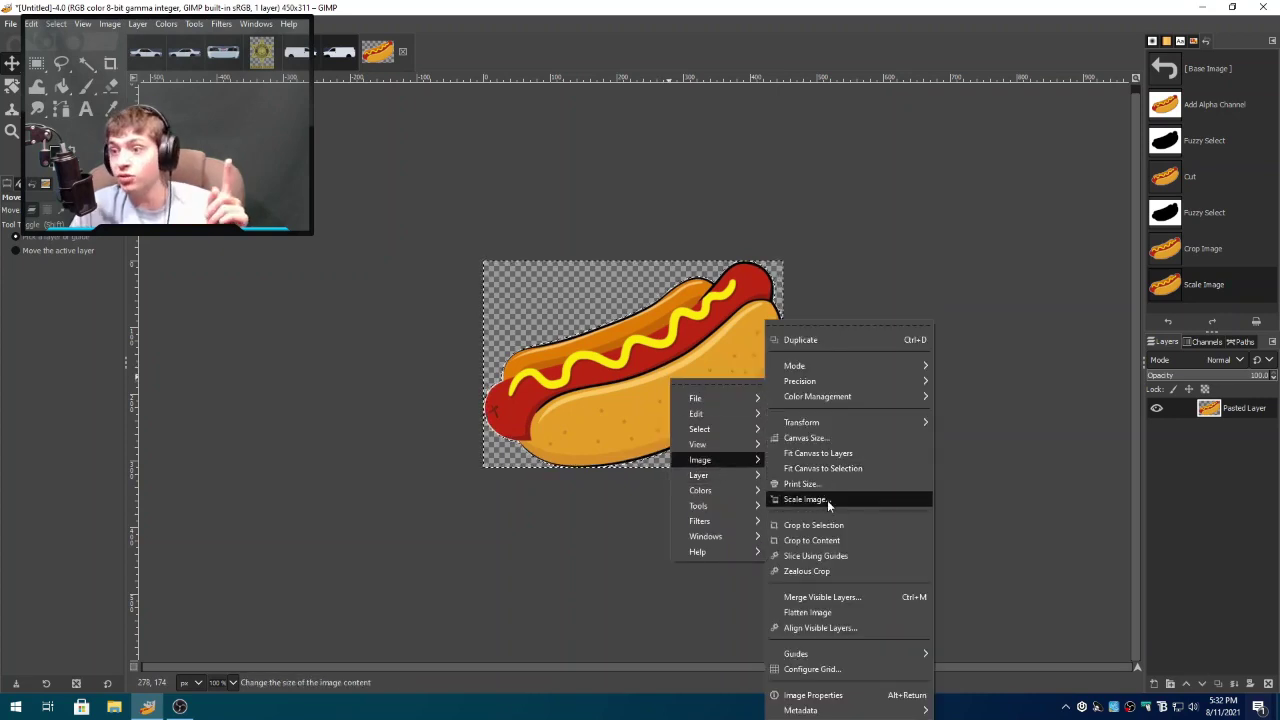
click(899, 258)
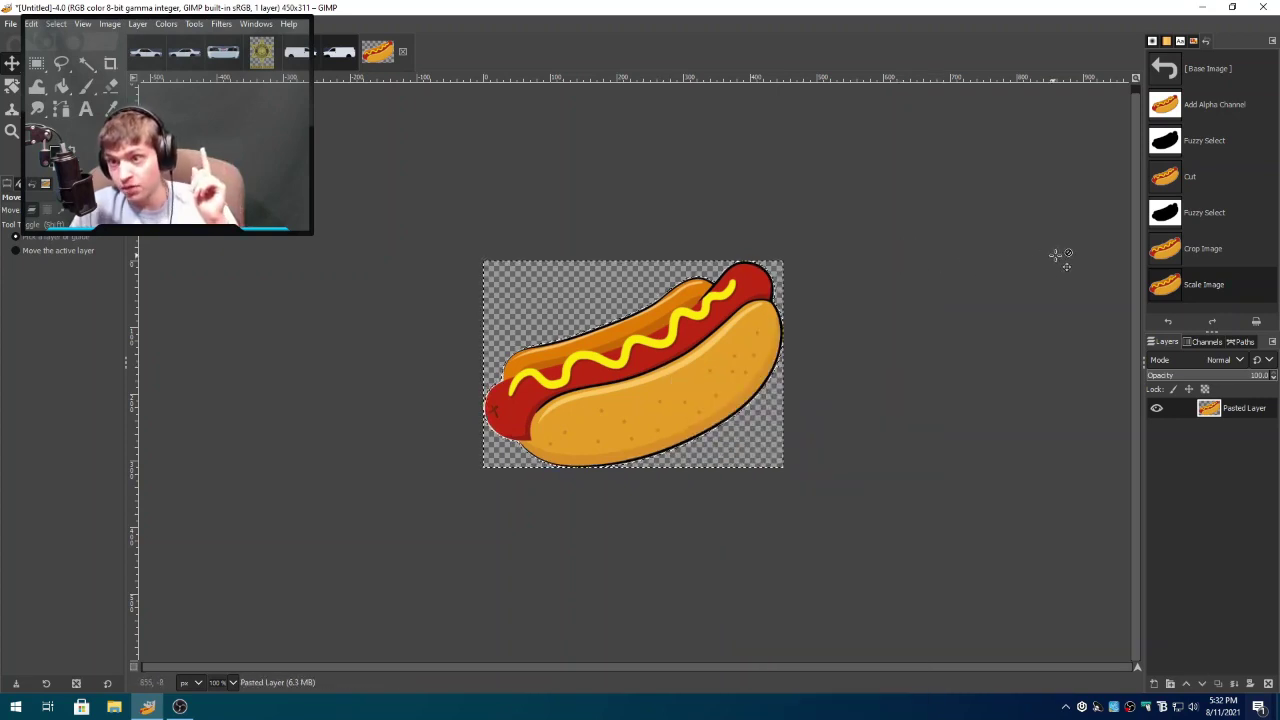
click(1192, 250)
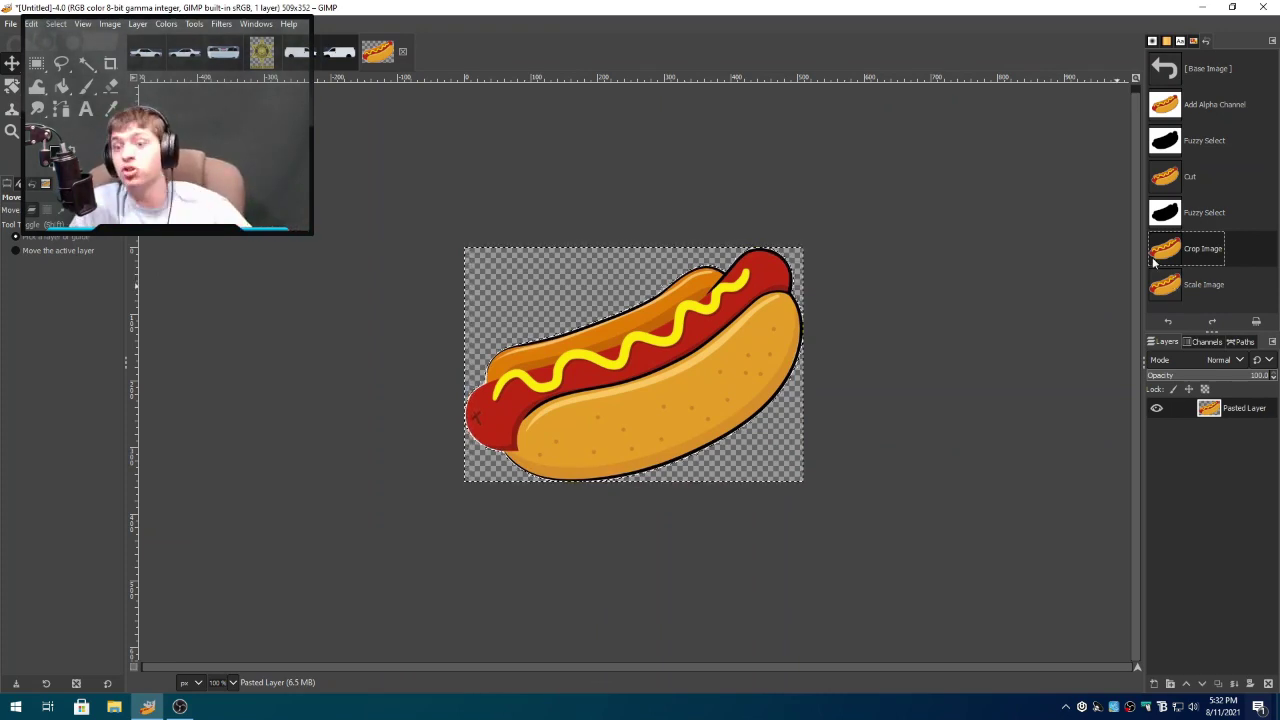
- Scale the cropped hot dog image to 350 px wide with its proportions linked
right_click(669, 368)
mouse_move(728, 441)
click(846, 497)
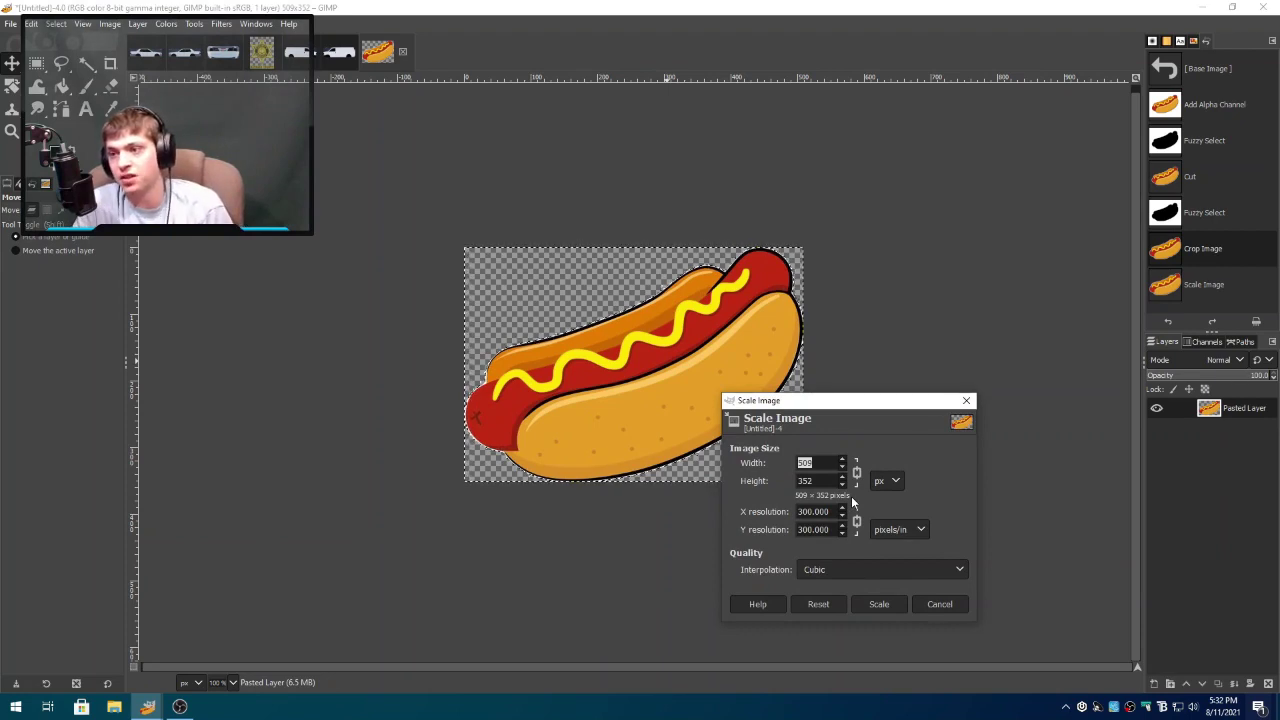
text(35)
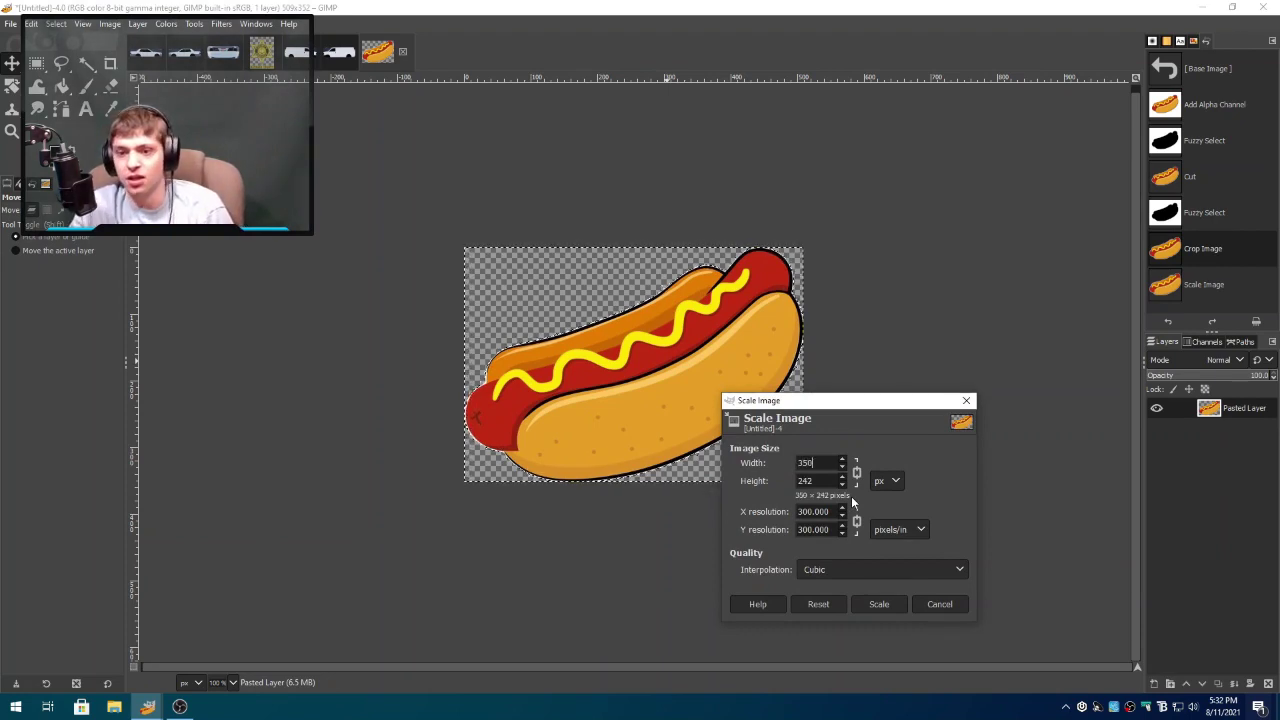
click(869, 608)
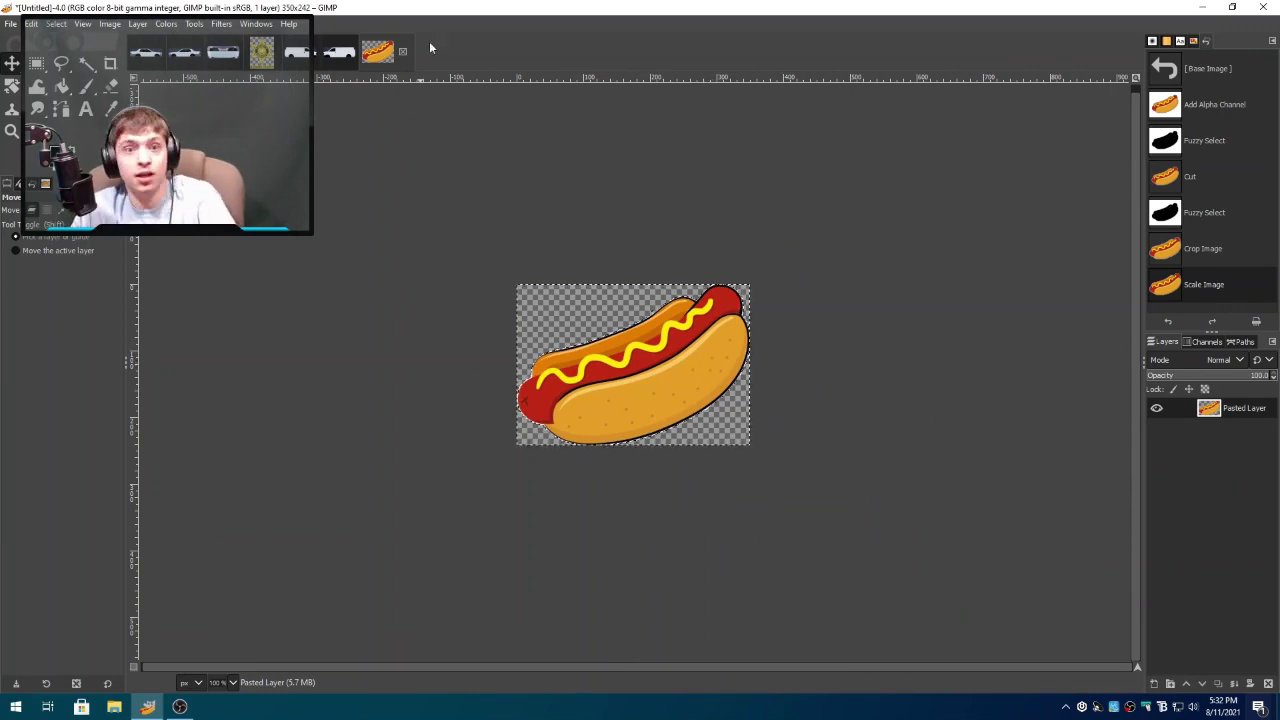
- Try the 350 px hot dog as a new layer on the right-side van template, and undo the added layer and the scaling
drag(377, 52, 1228, 416)
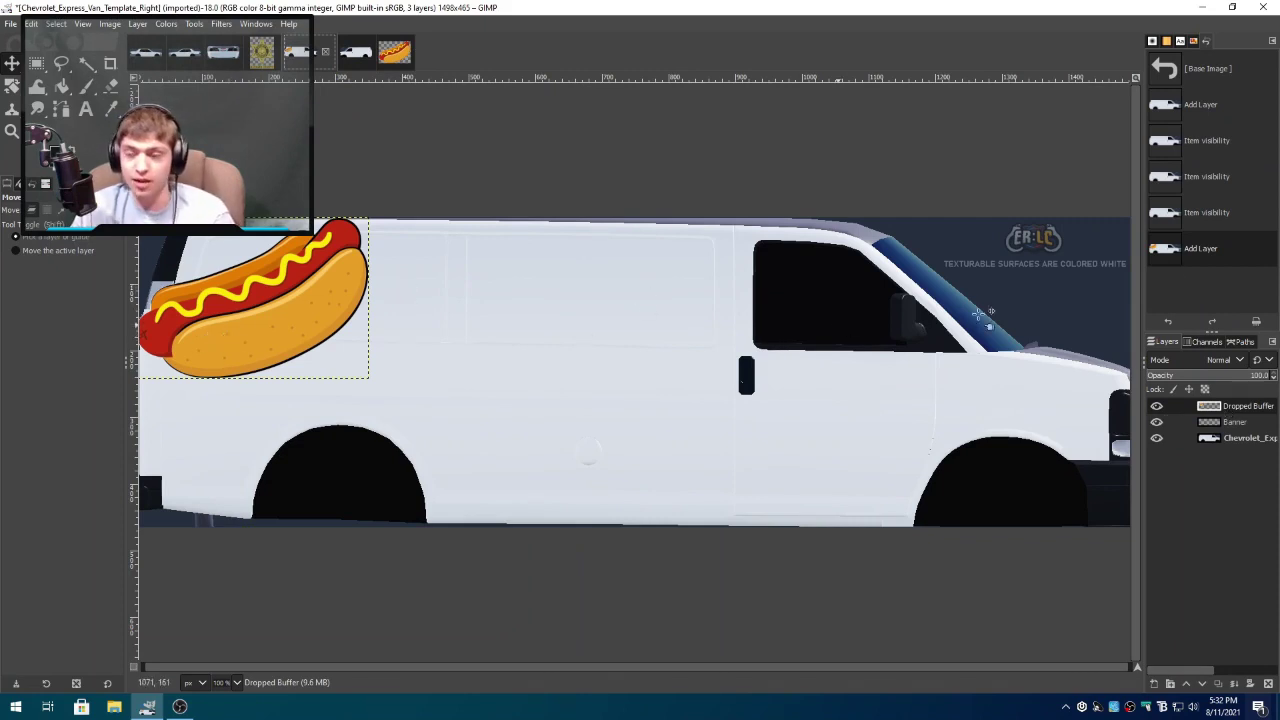
click(1237, 212)
click(395, 52)
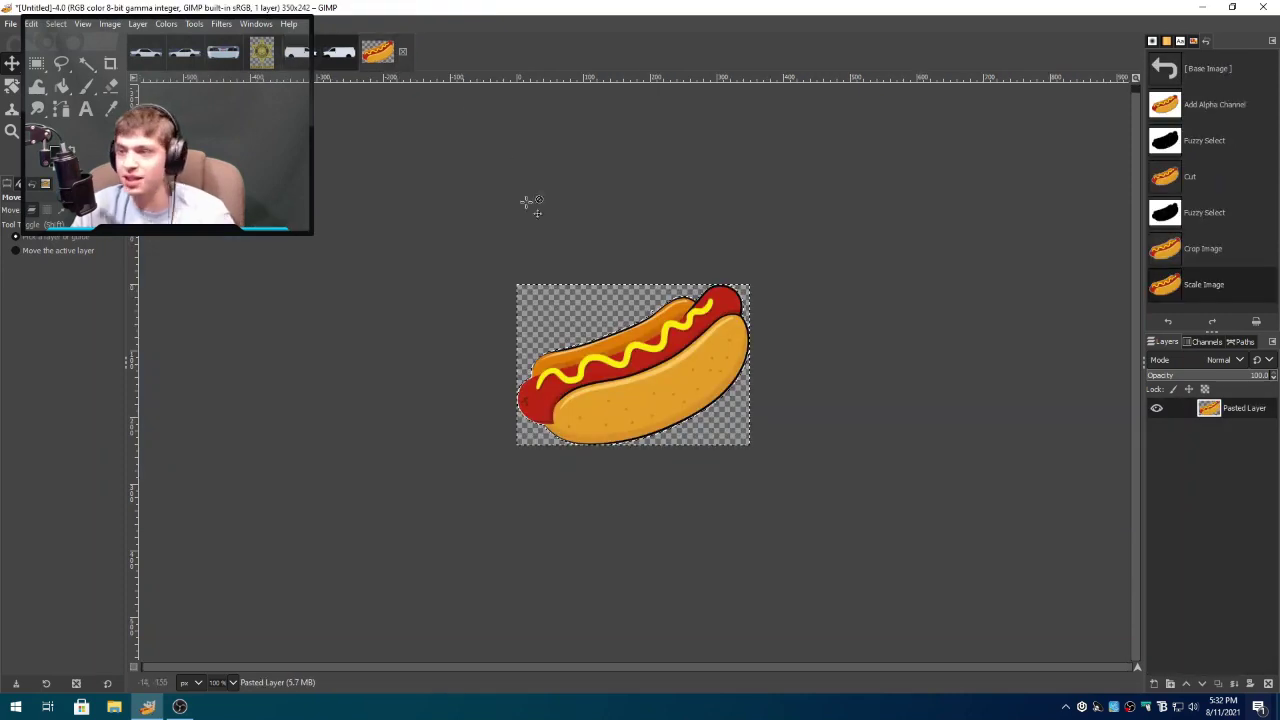
right_click(535, 378)
mouse_move(607, 445)
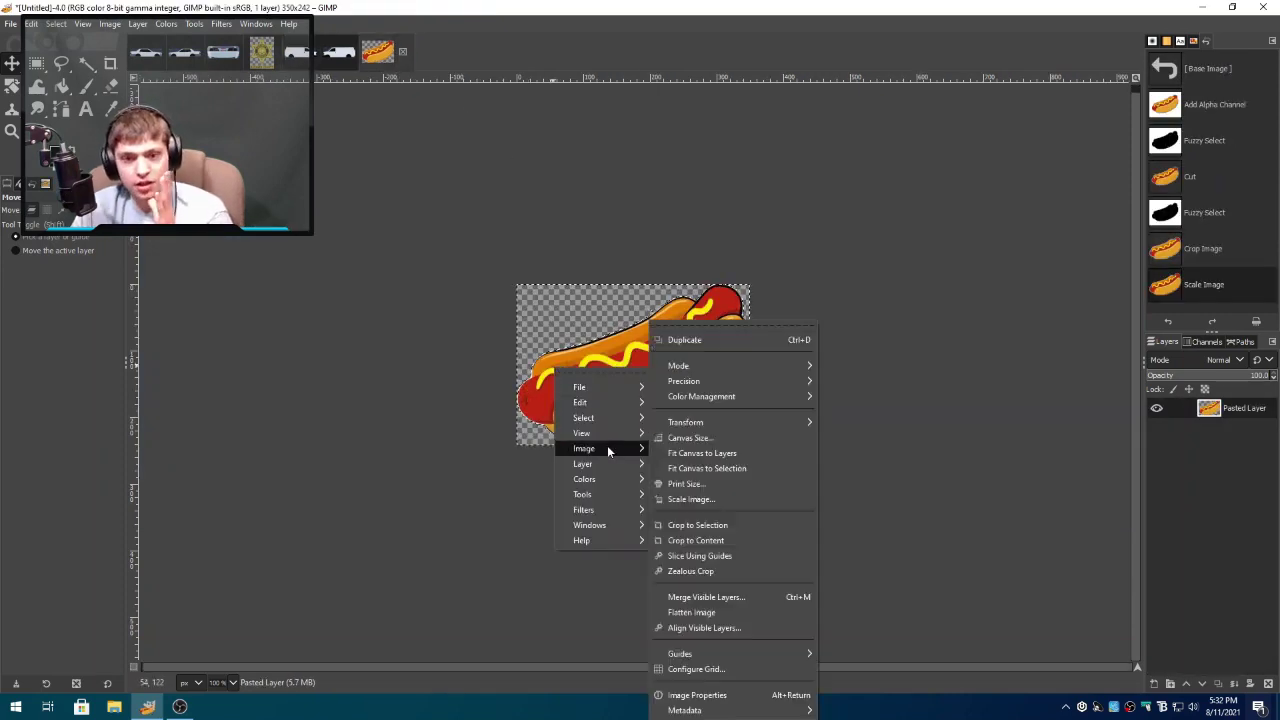
click(720, 495)
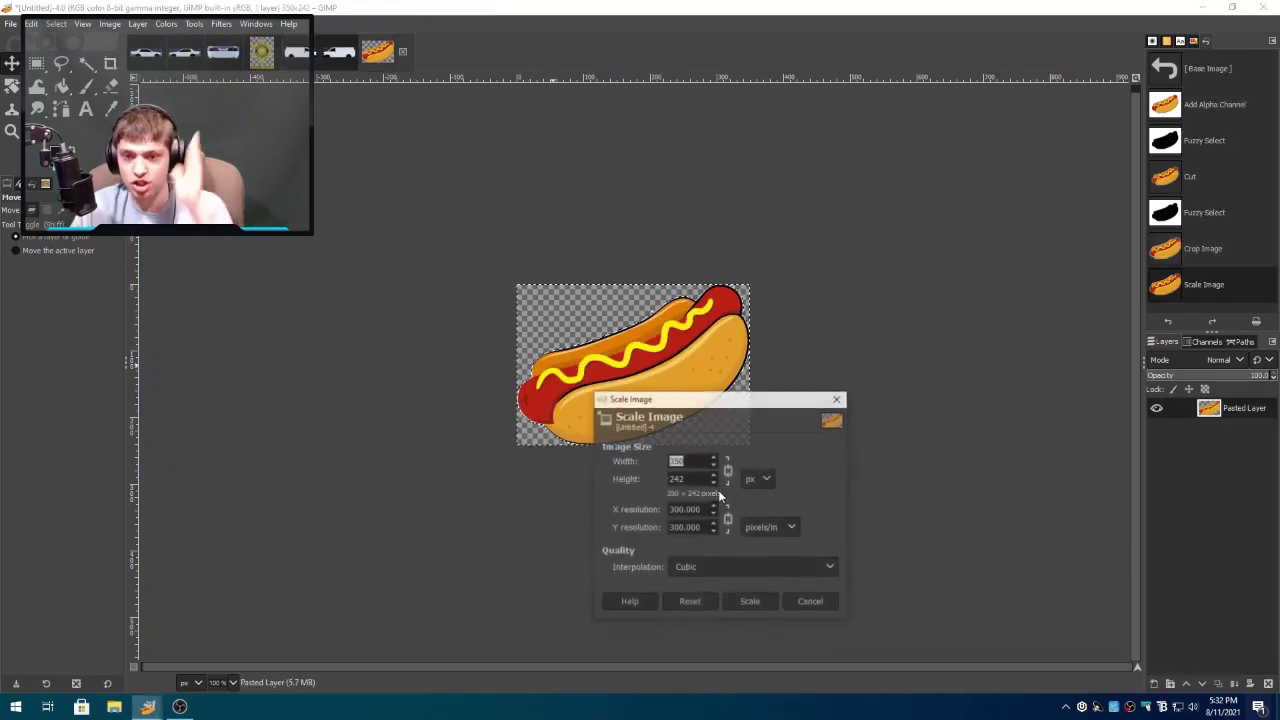
click(809, 601)
key(ctrl+z)
- Scale the cropped hot dog image to 250 px wide with its proportions linked
right_click(632, 431)
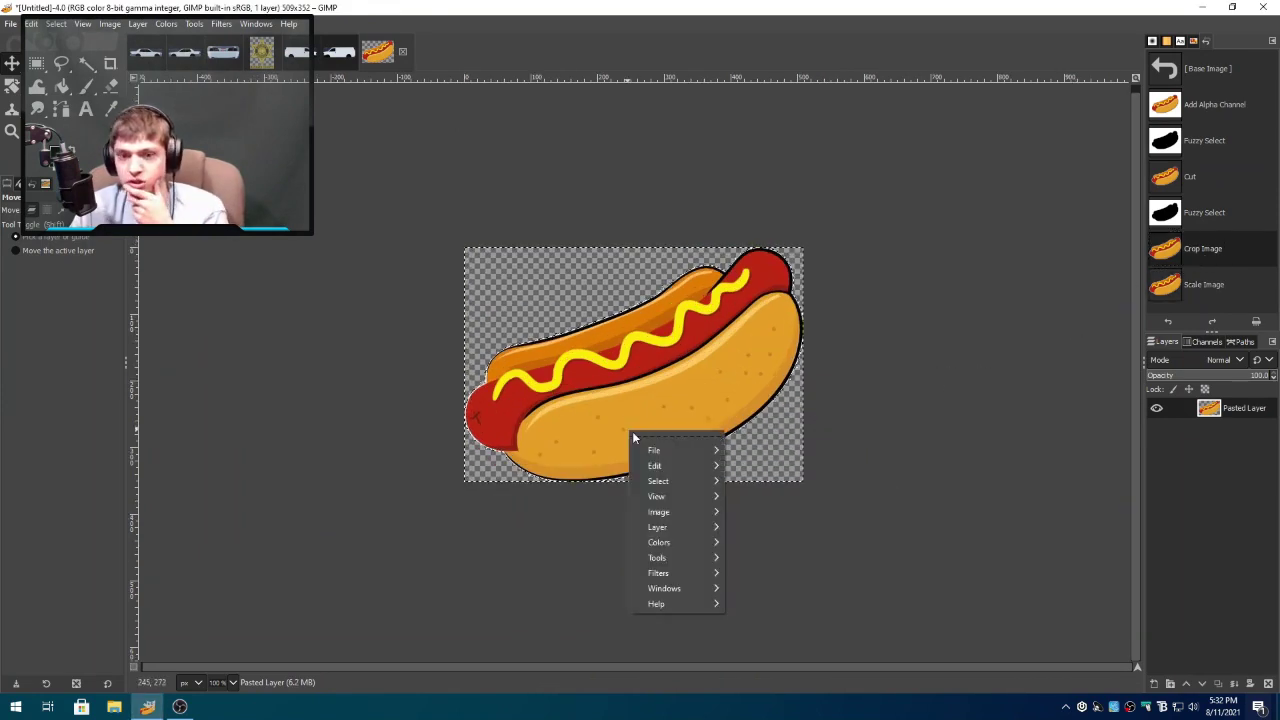
mouse_move(696, 514)
click(792, 495)
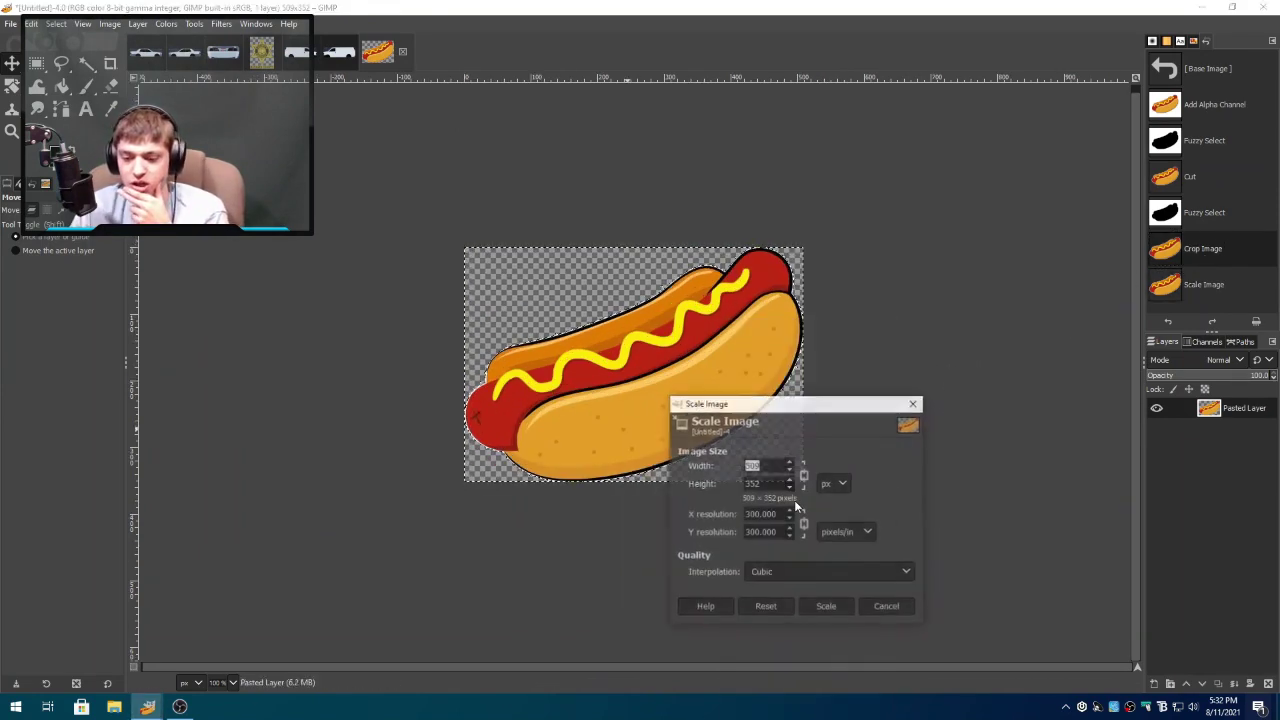
text(250)
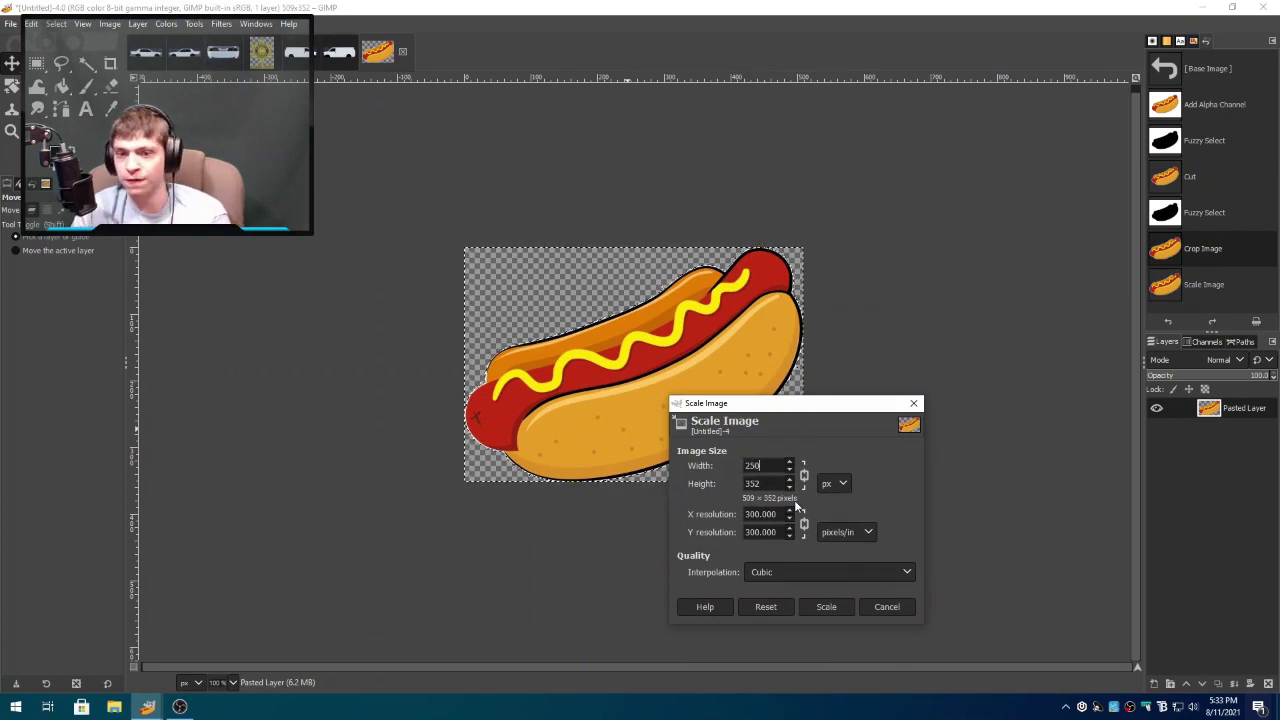
click(825, 605)
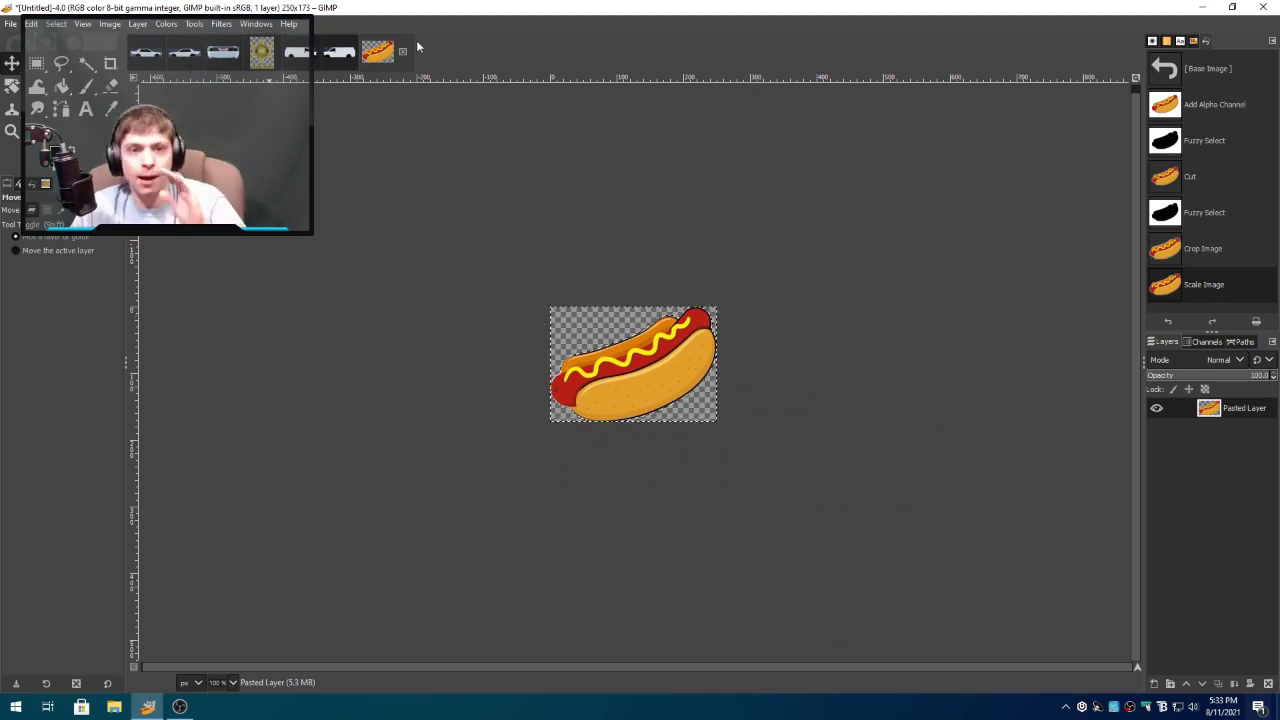
- Try the 250 px hot dog as a layer on the van's upper rear panel, and undo the placement and the scaling
drag(377, 51, 1221, 410)
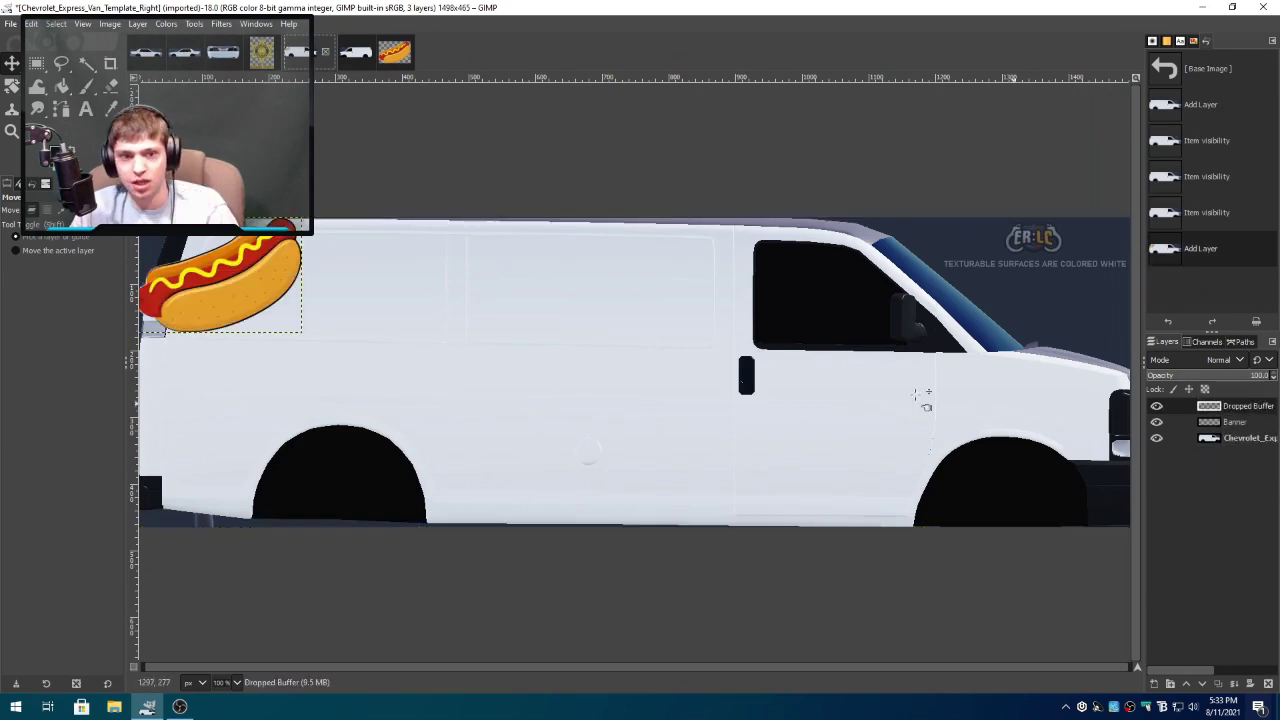
drag(266, 320, 309, 316)
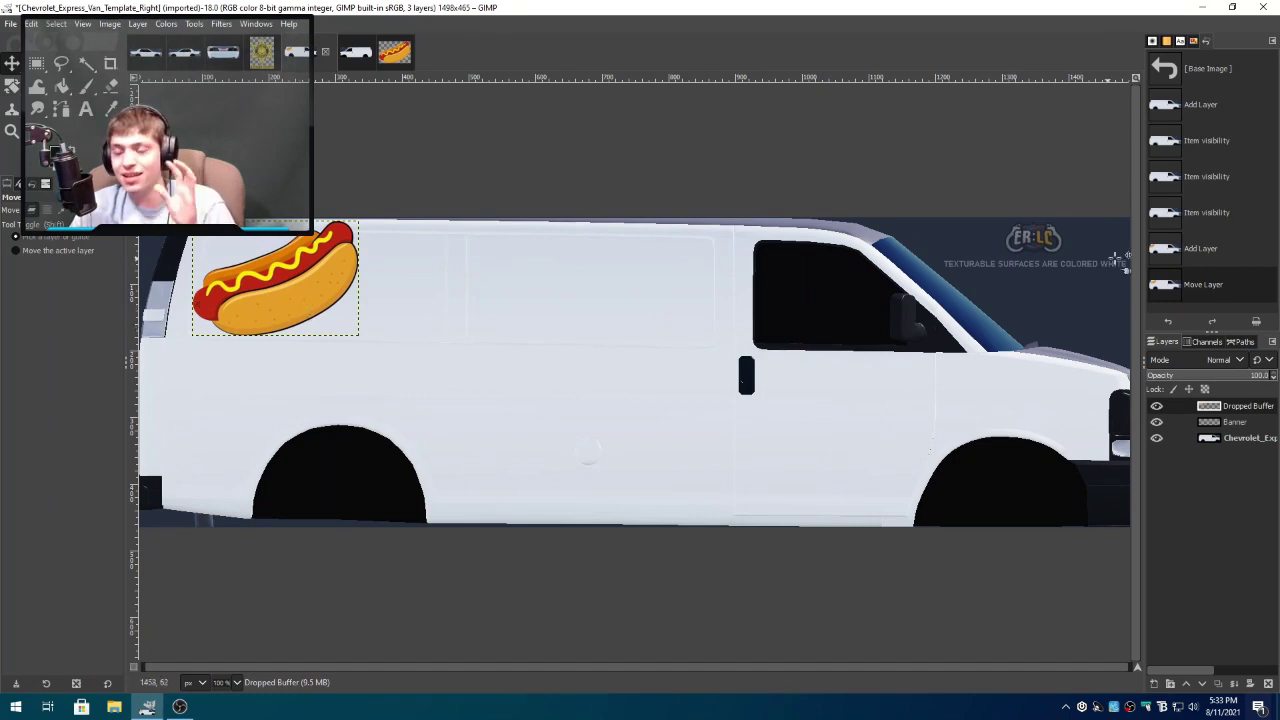
click(1187, 232)
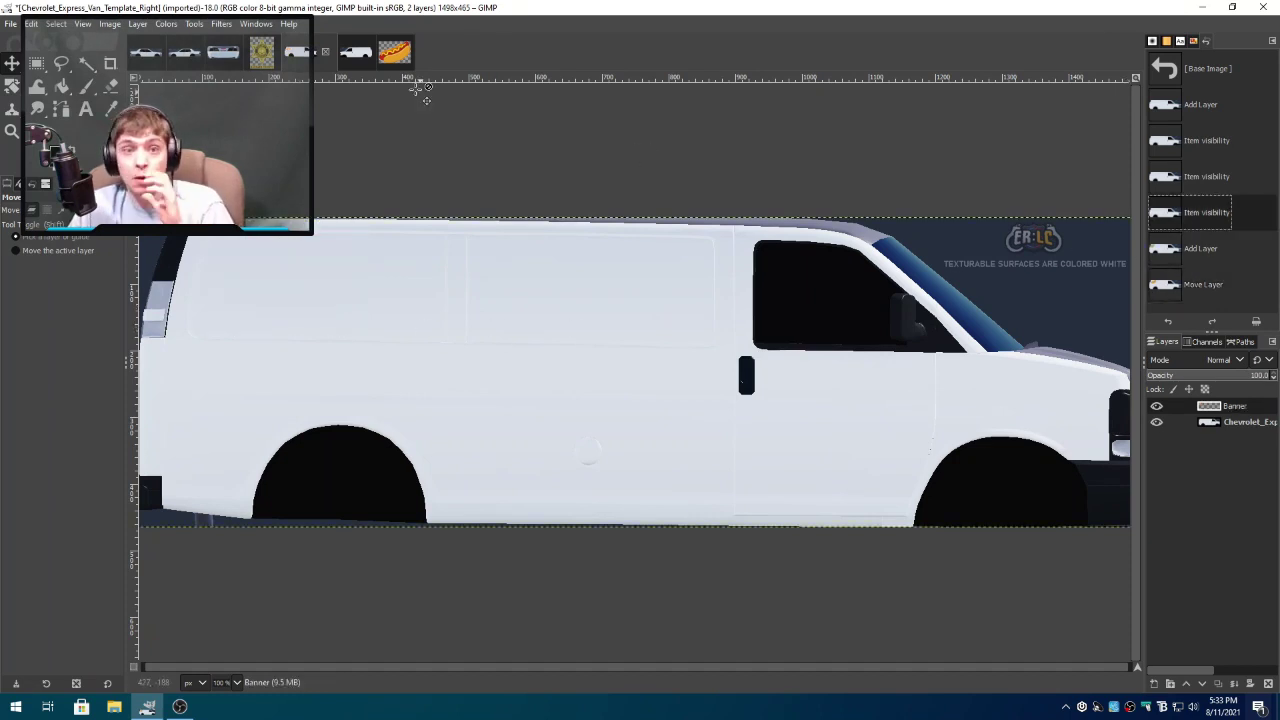
click(395, 52)
click(1200, 250)
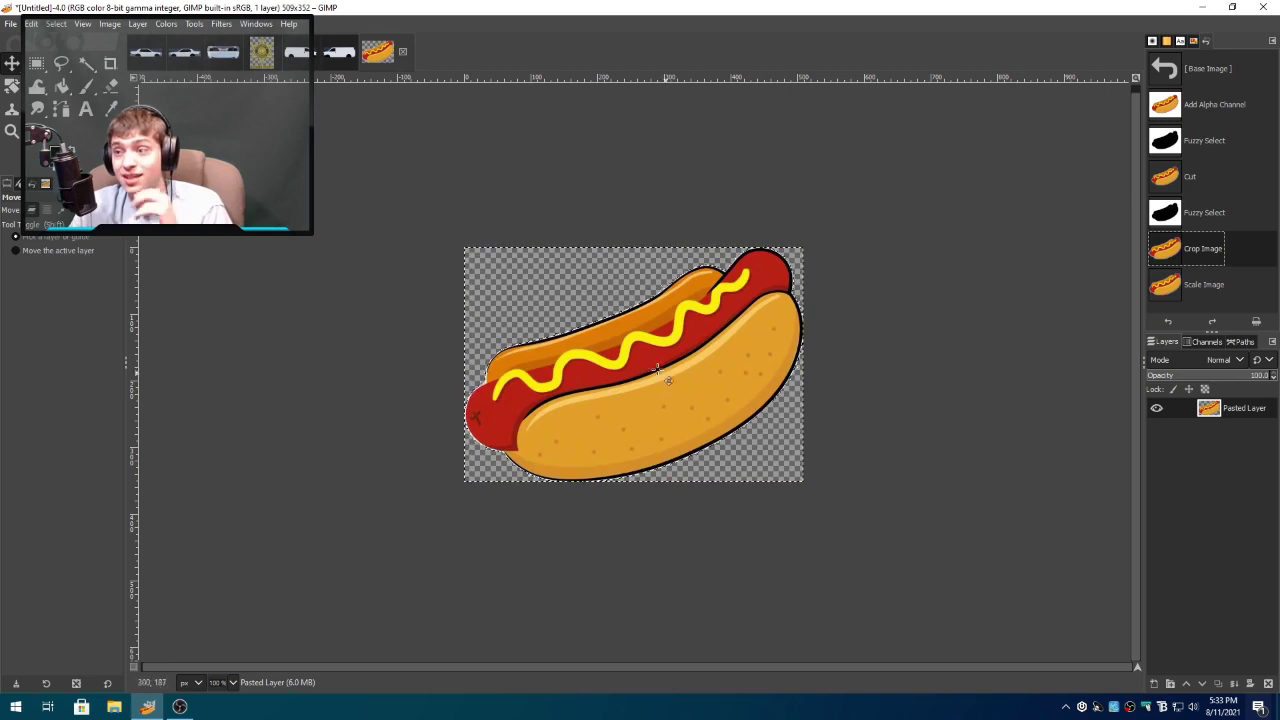
- Scale the cropped hot dog image to 230 px wide with its proportions linked
right_click(607, 332)
mouse_move(654, 410)
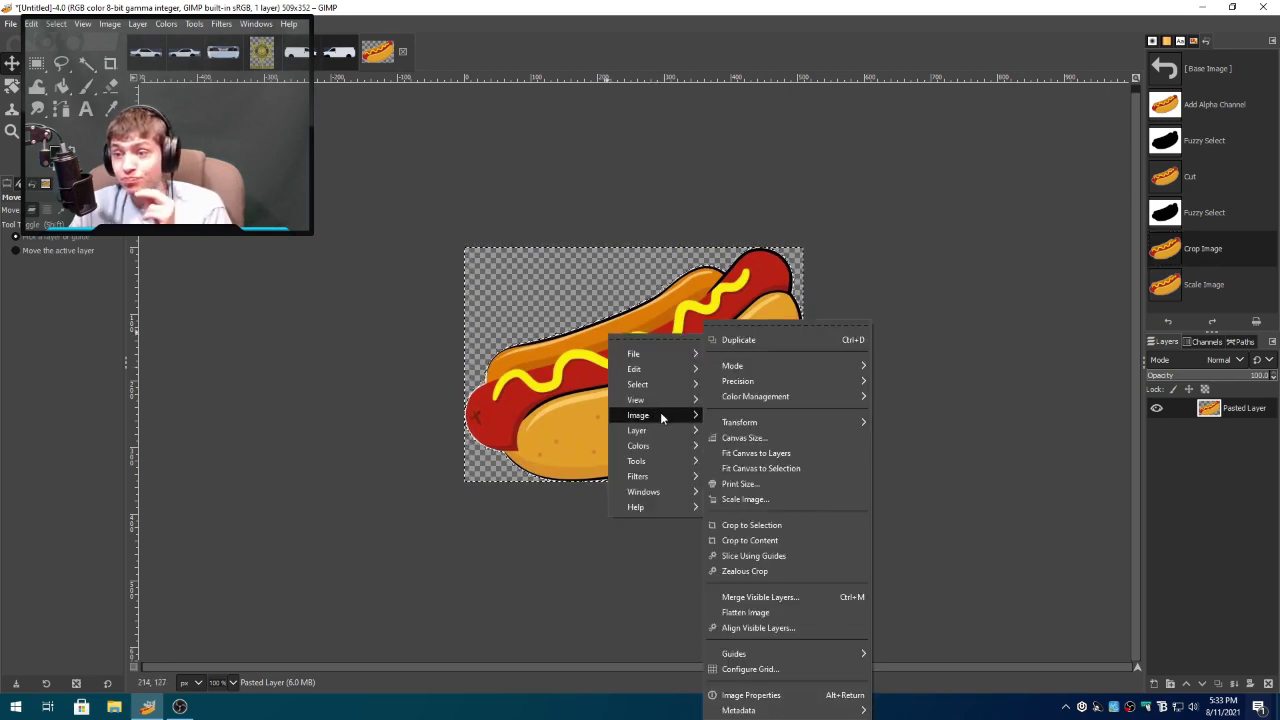
click(766, 497)
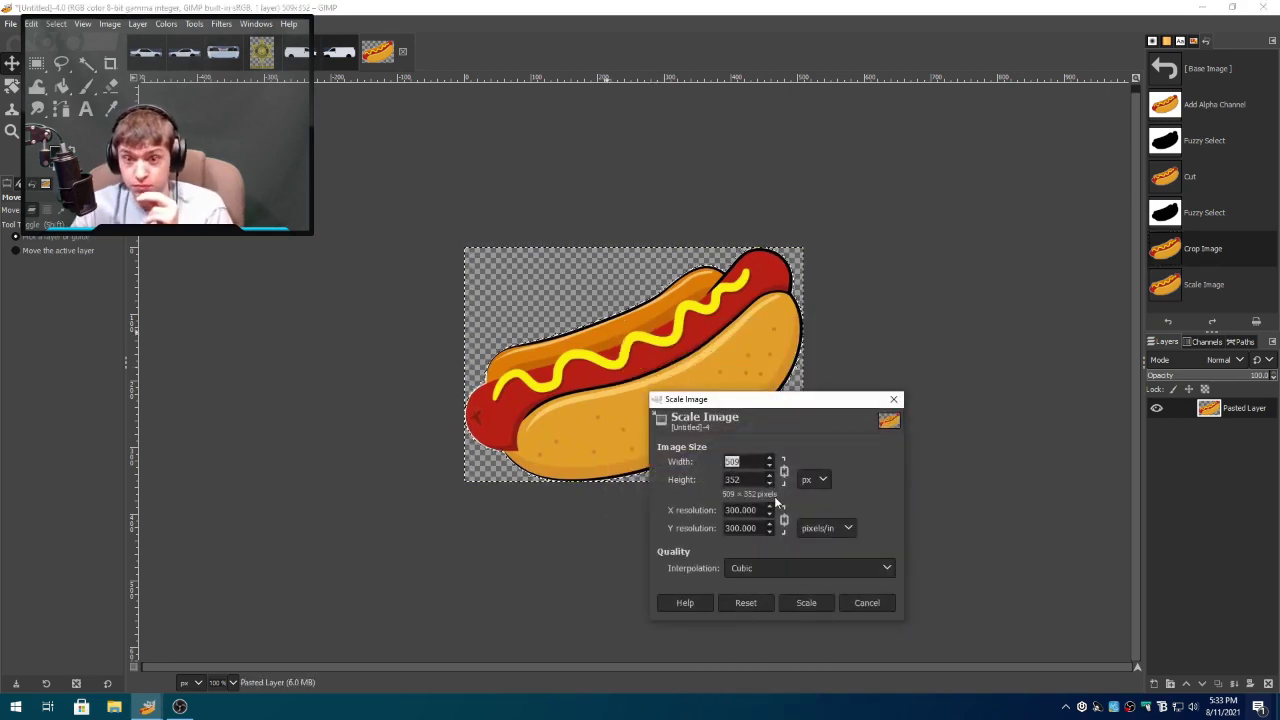
text(230)
click(828, 599)
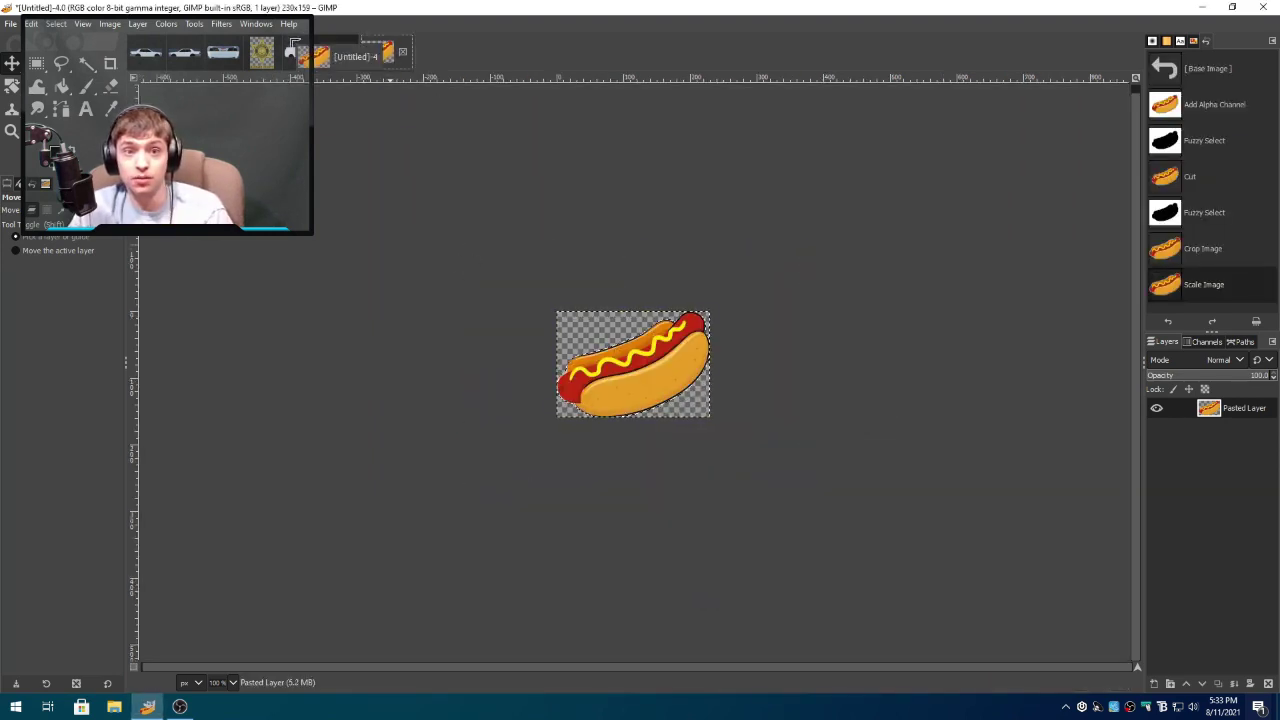
- Try the 230 px hot dog as a layer on the van's upper rear panel, and undo the placement and the scaling
click(298, 52)
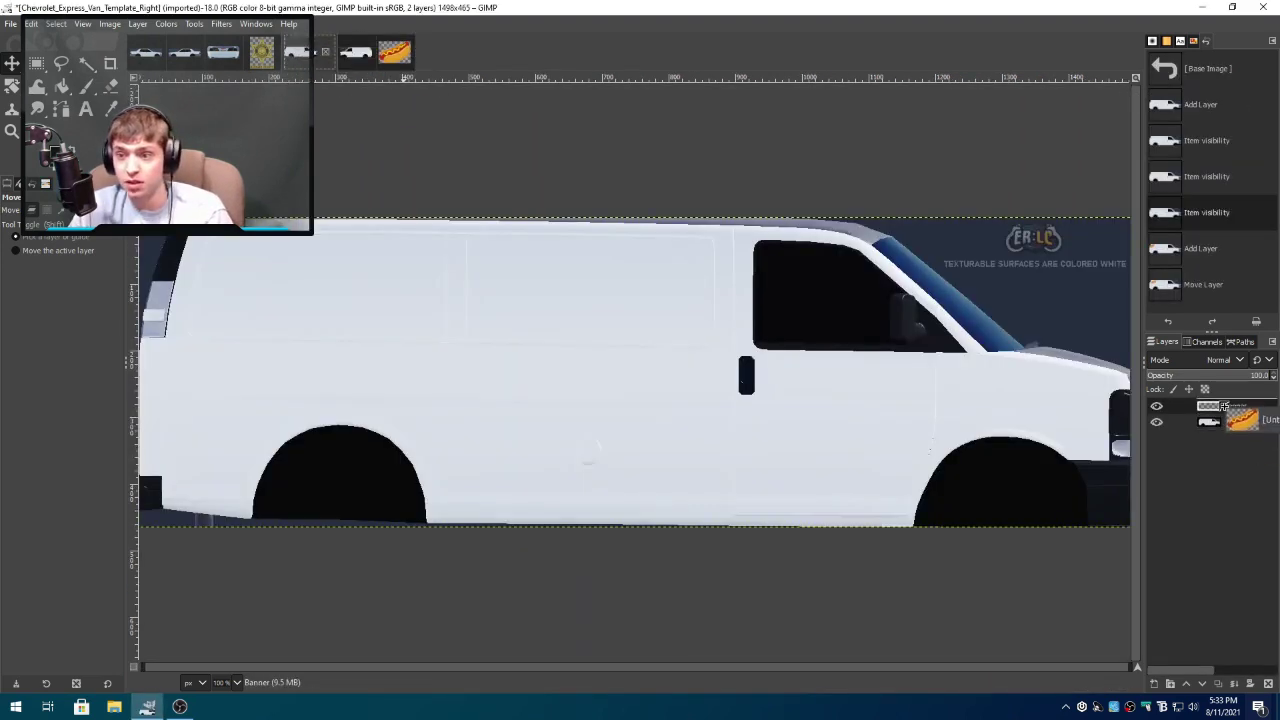
drag(394, 52, 283, 307)
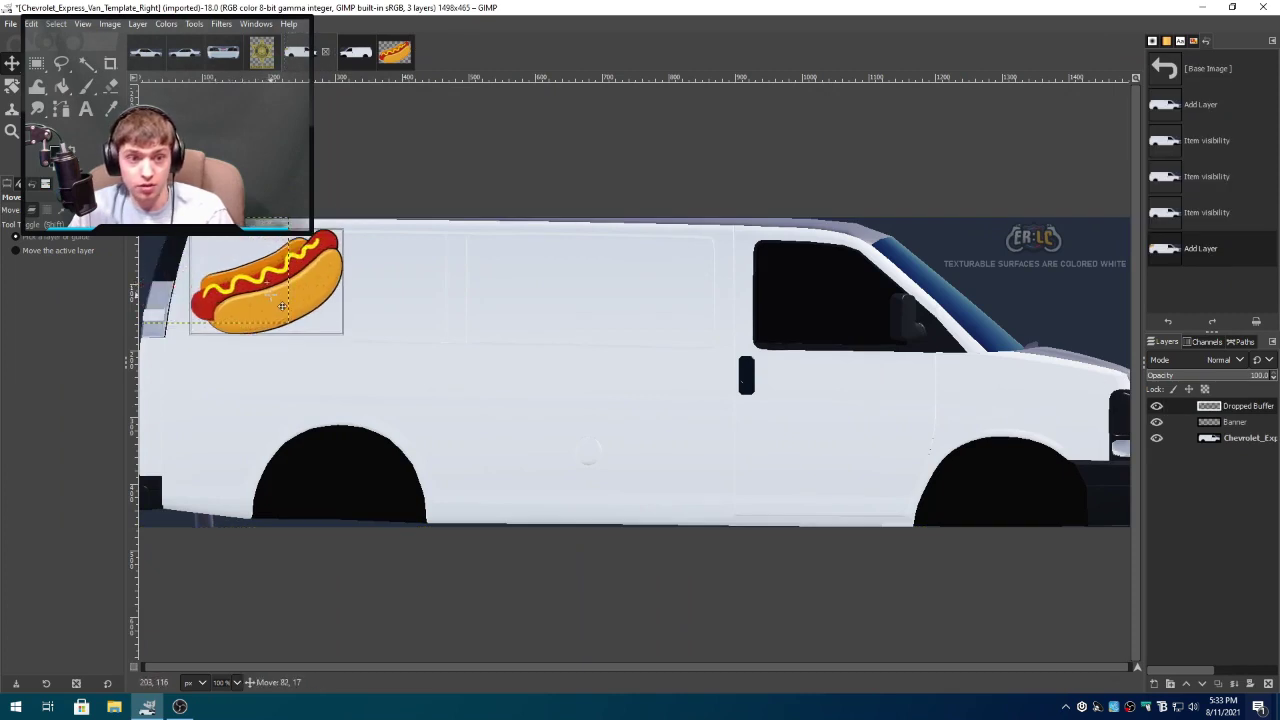
click(1195, 252)
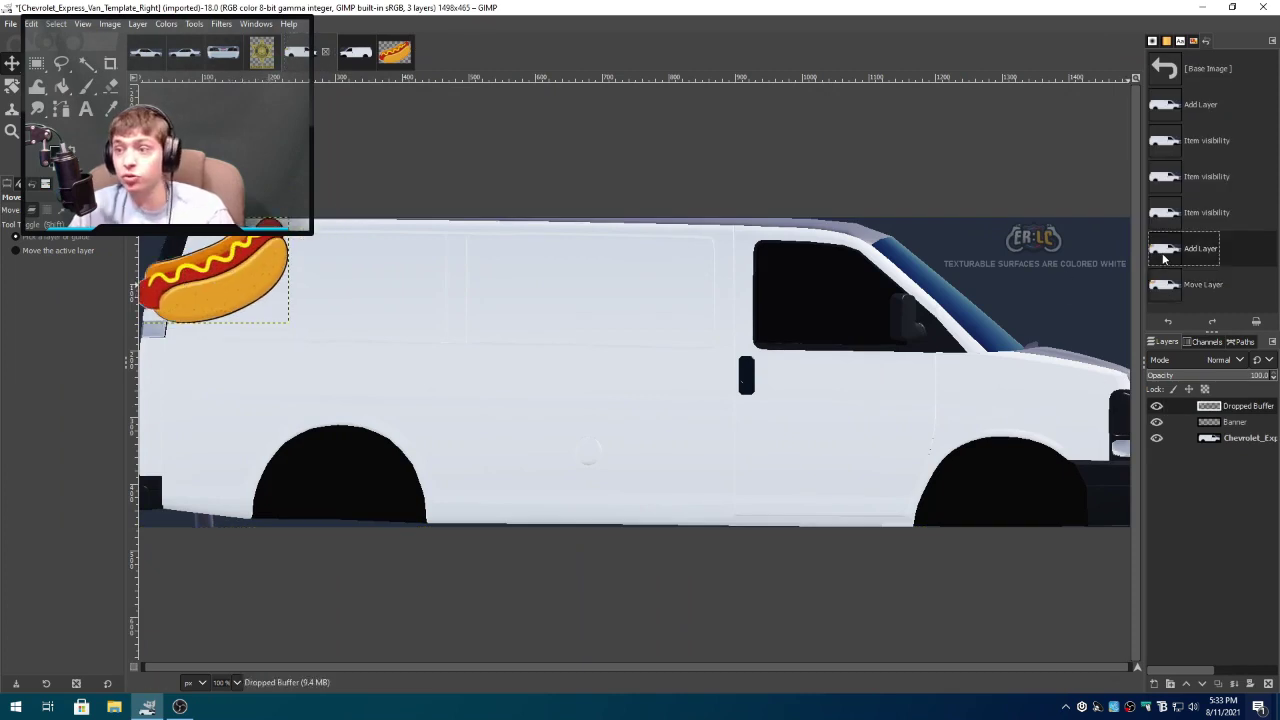
click(1203, 228)
key(alt+7)
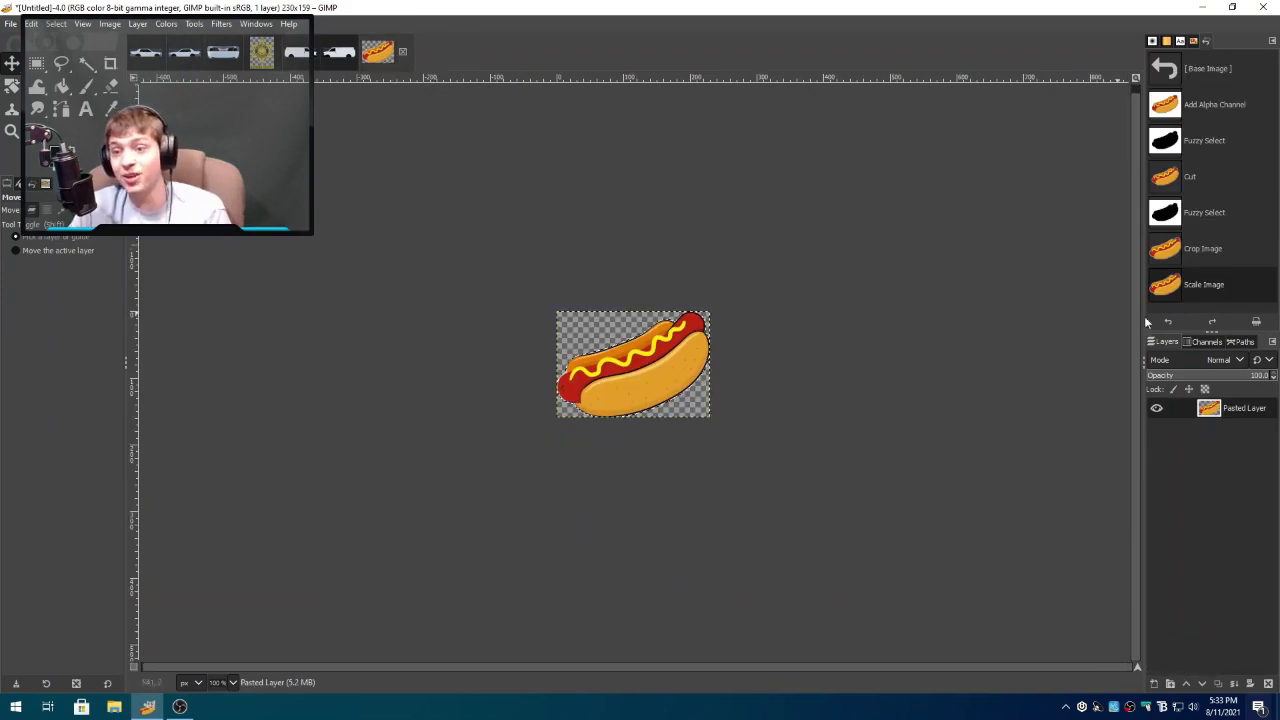
click(1182, 258)
- Scale the cropped hot dog image to 200 px wide with its proportions linked
right_click(612, 308)
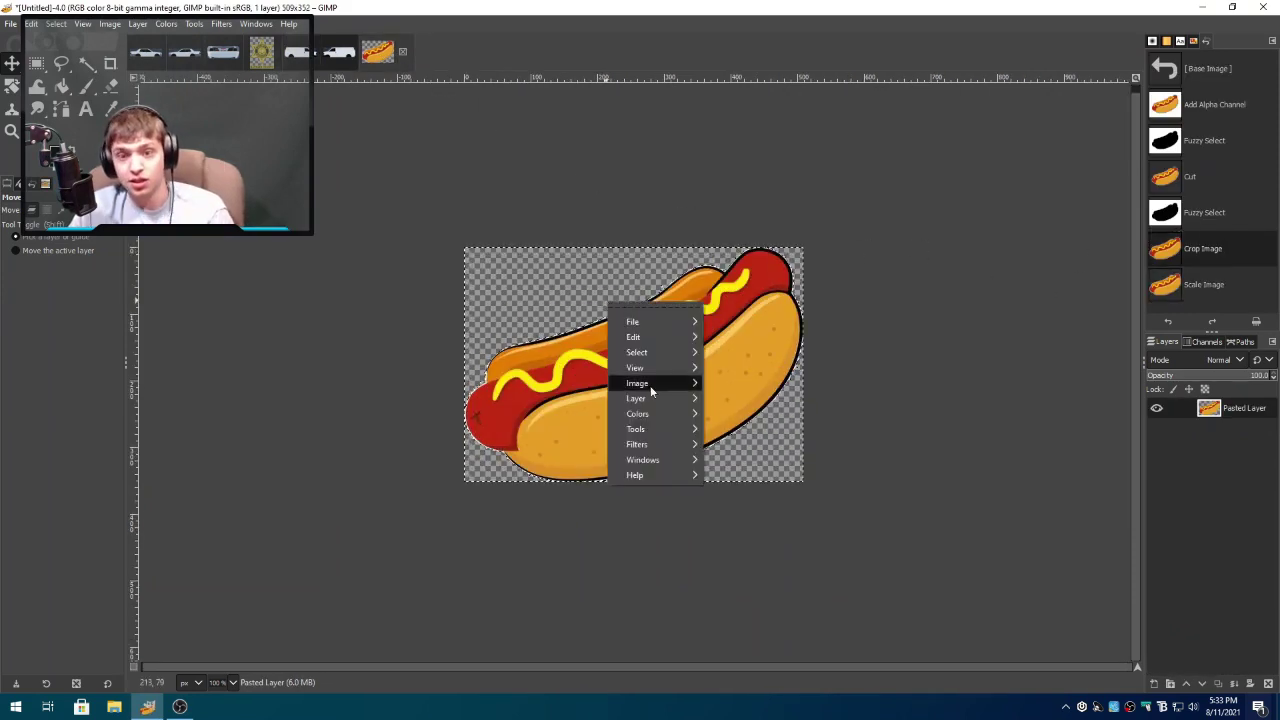
mouse_move(660, 383)
click(789, 498)
text(200)
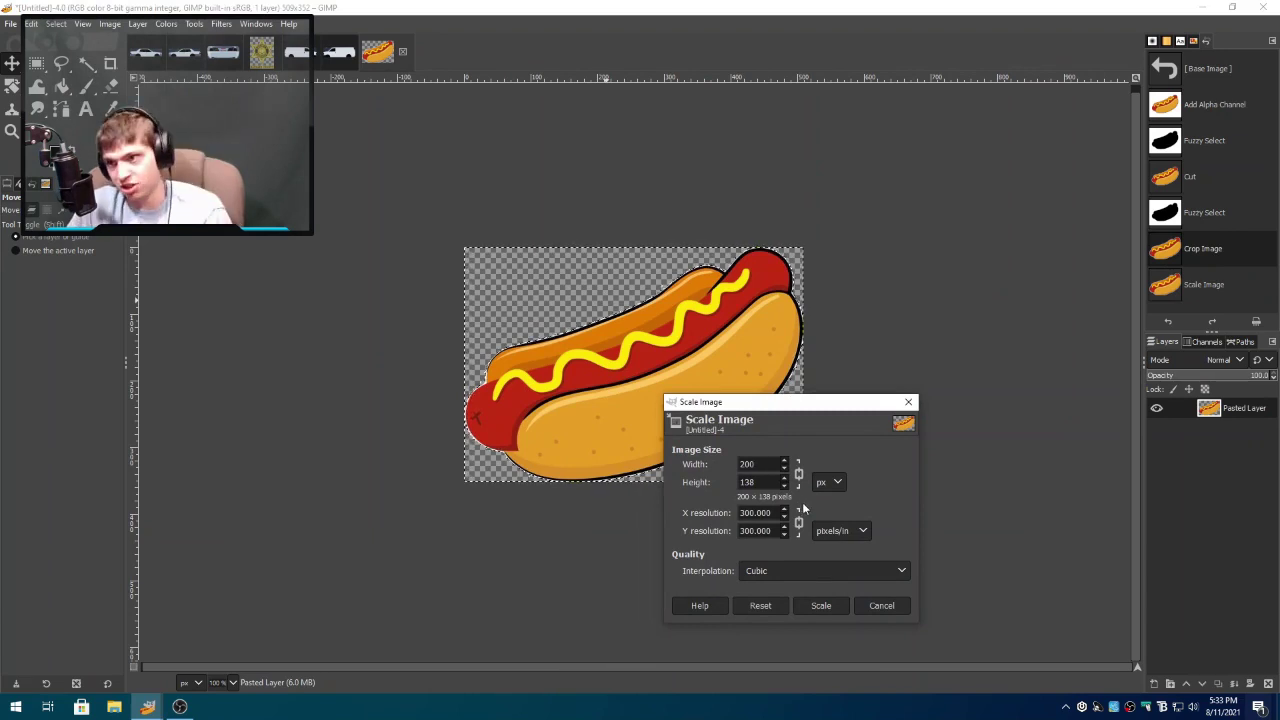
click(818, 604)
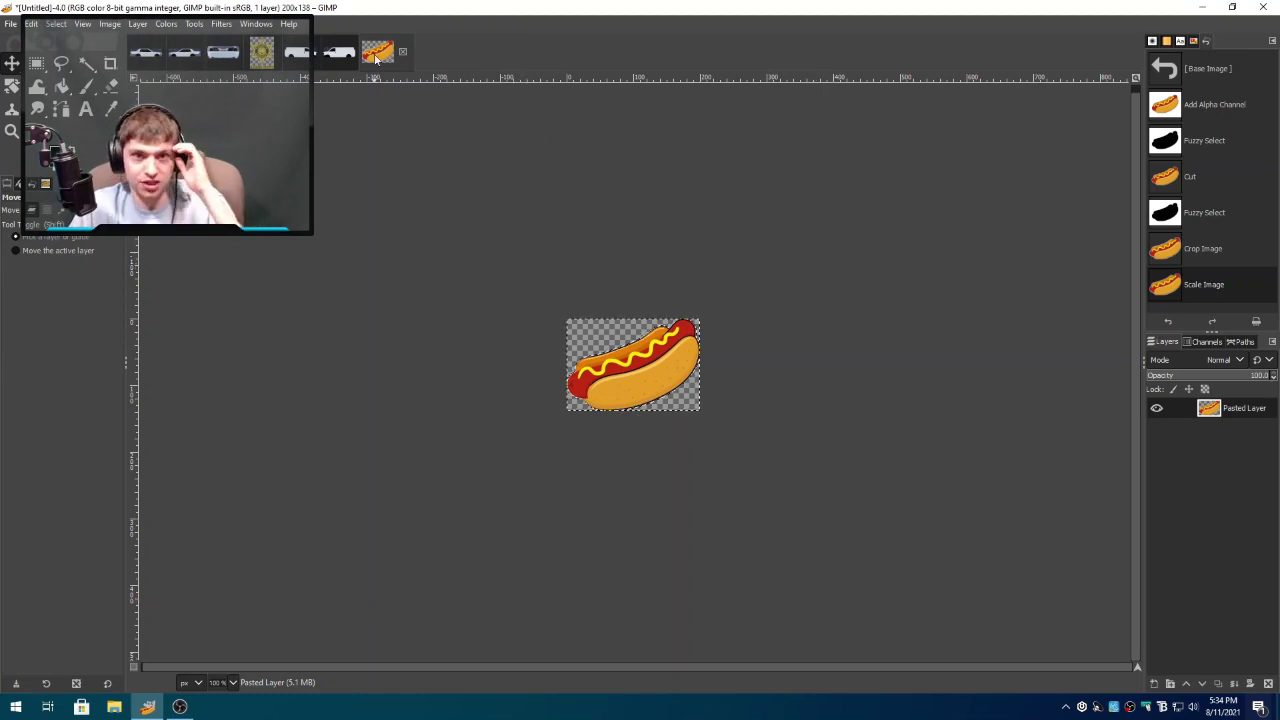
- Add the 200 px hot dog as a layer on the right-side van template and place it on the upper rear panel
drag(378, 55, 1088, 380)
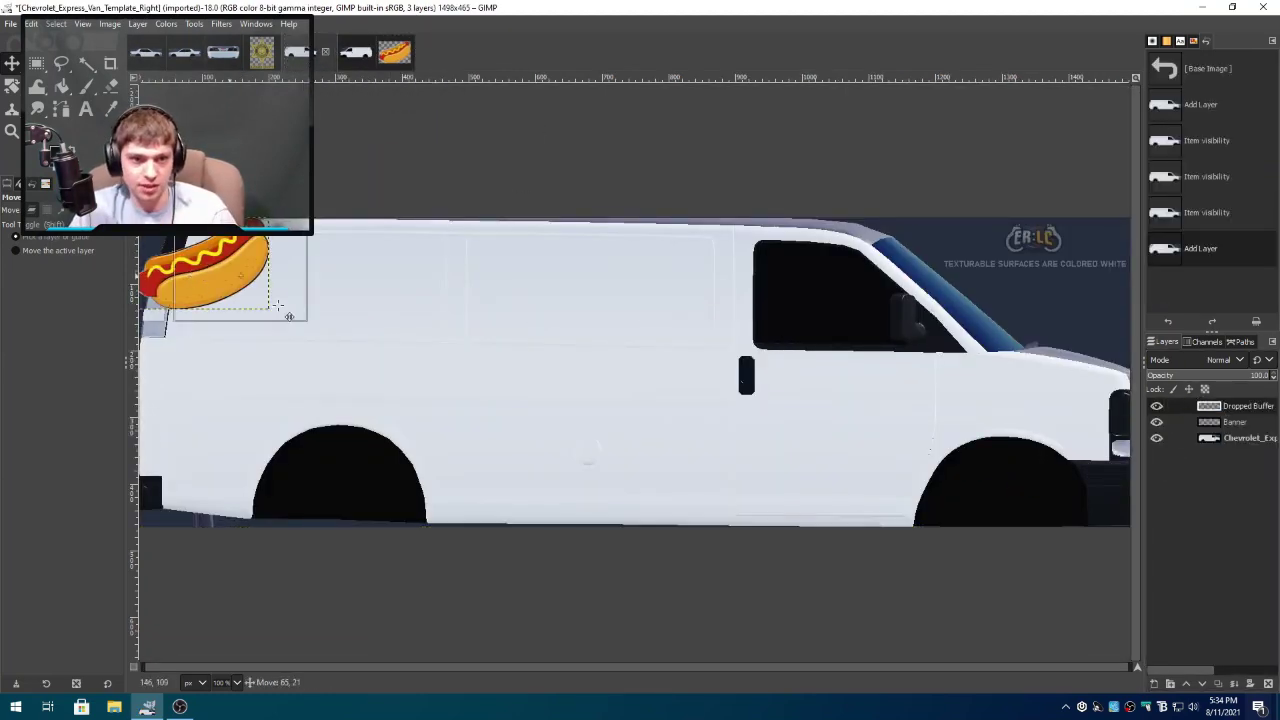
drag(200, 286, 258, 304)
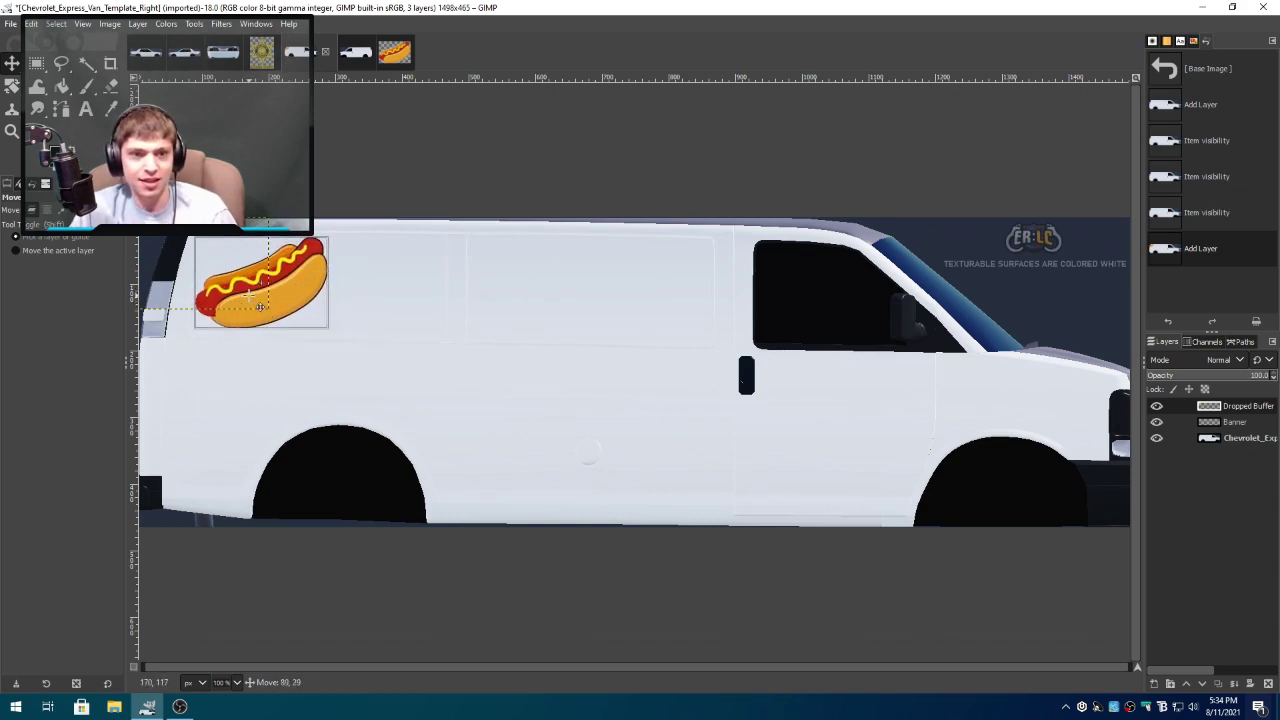
- Compare the open van templates and switch to the left-side van template
click(350, 58)
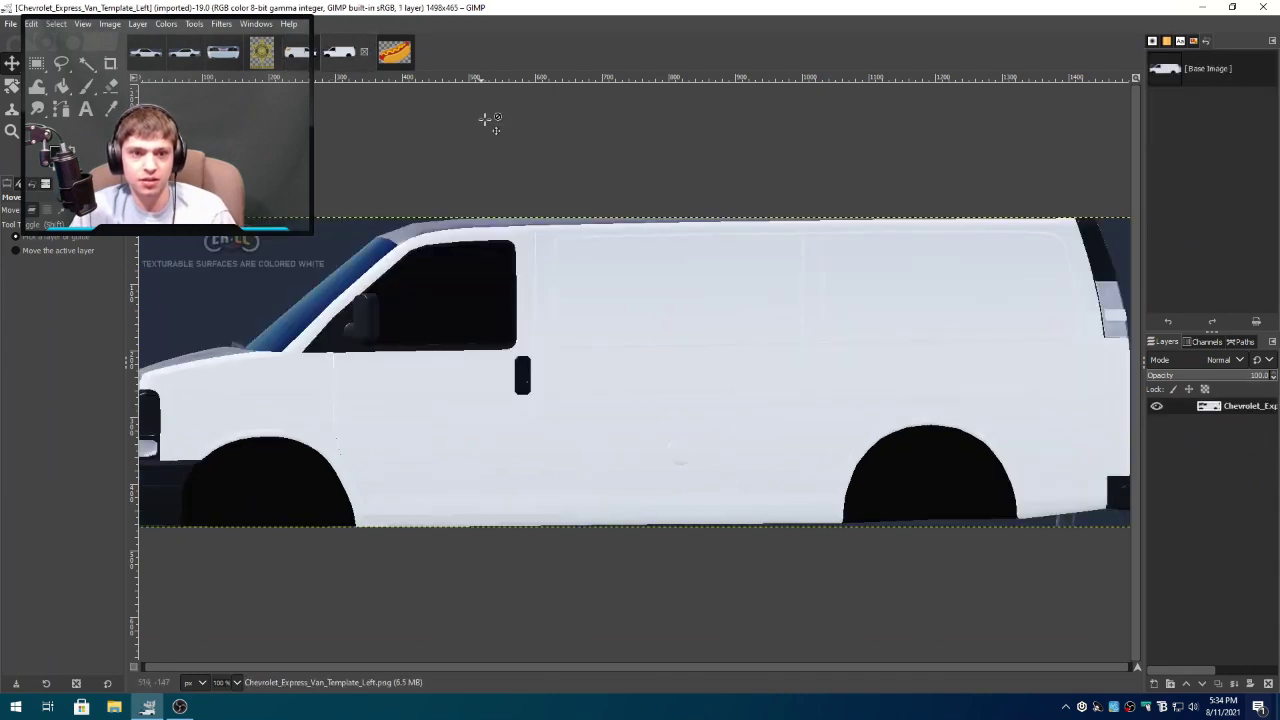
click(394, 52)
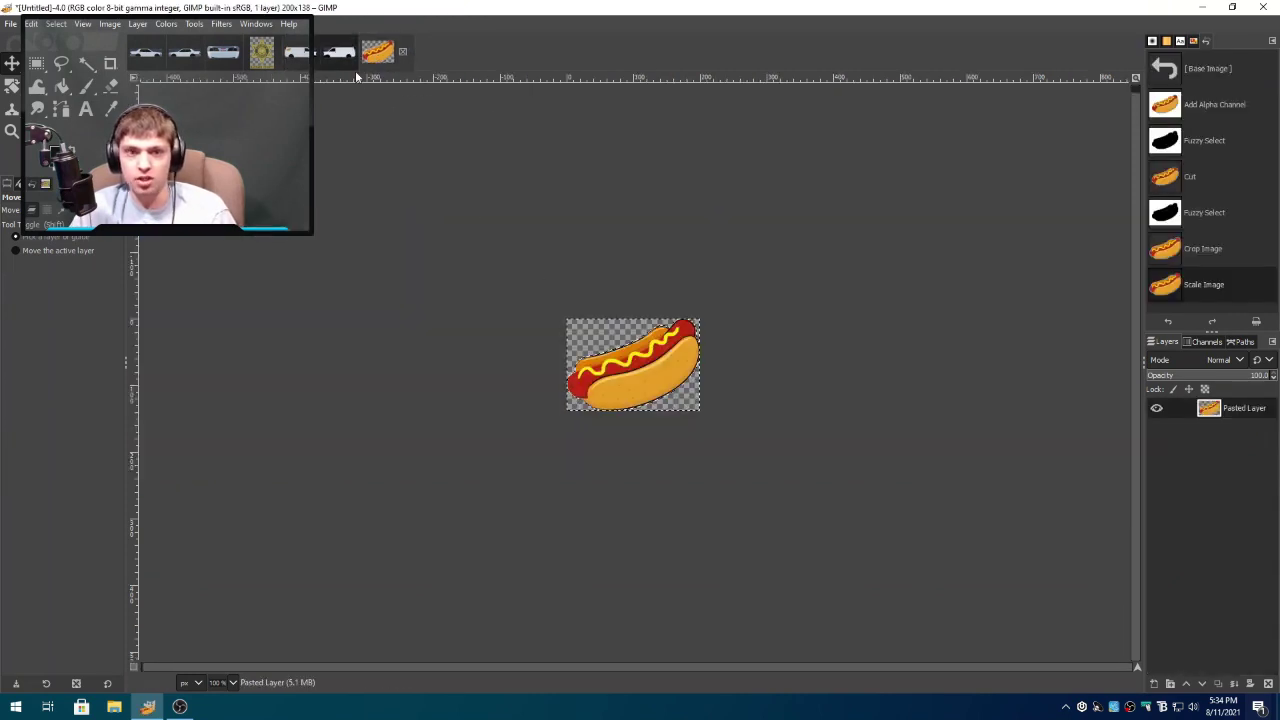
click(295, 52)
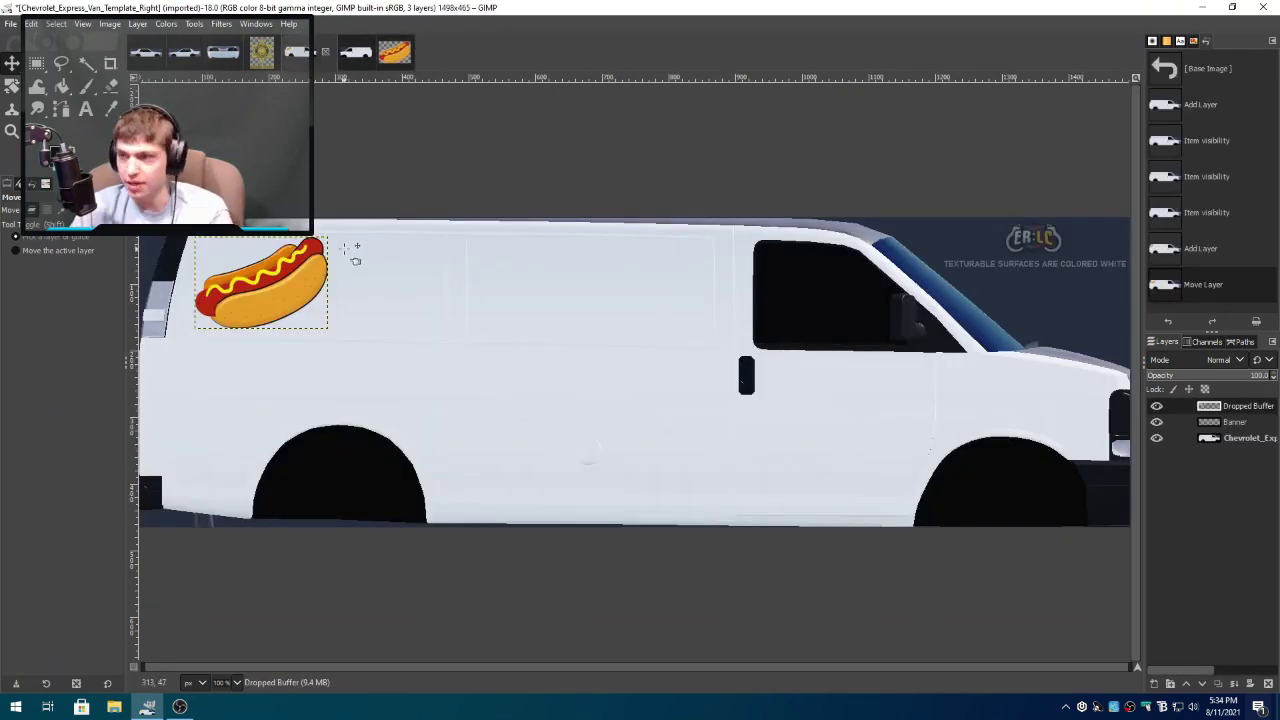
click(347, 55)
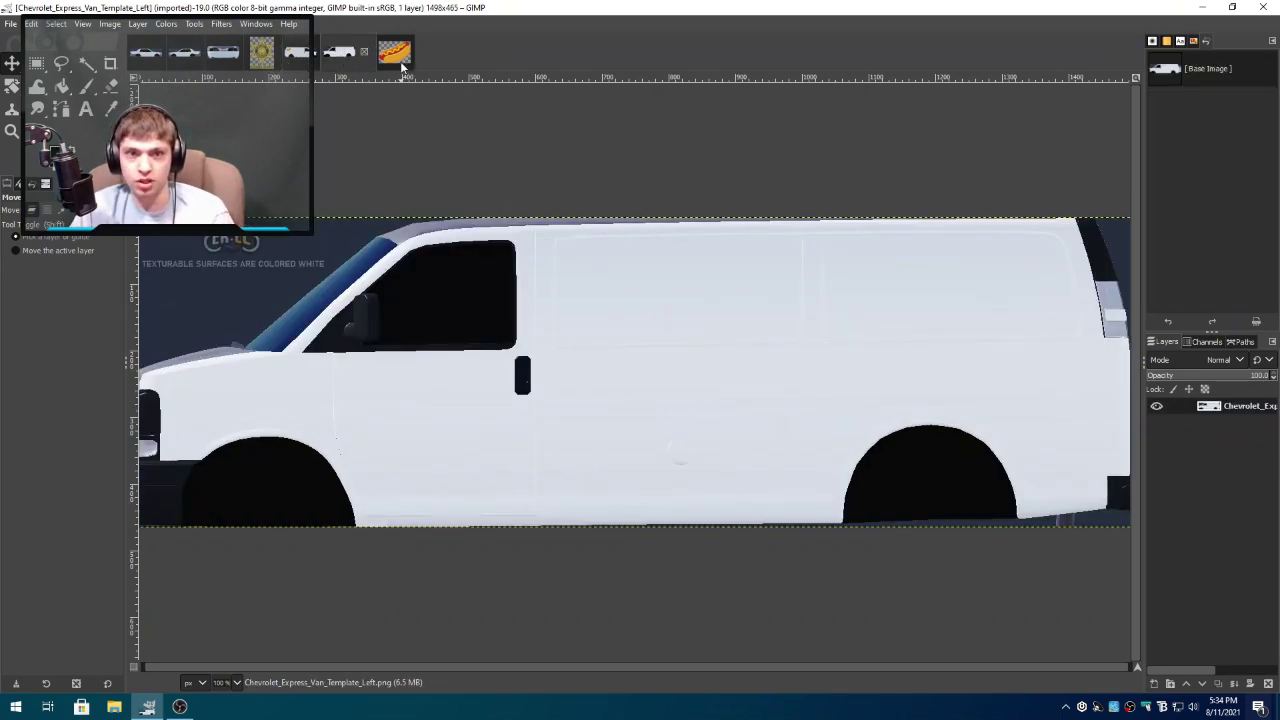
click(301, 53)
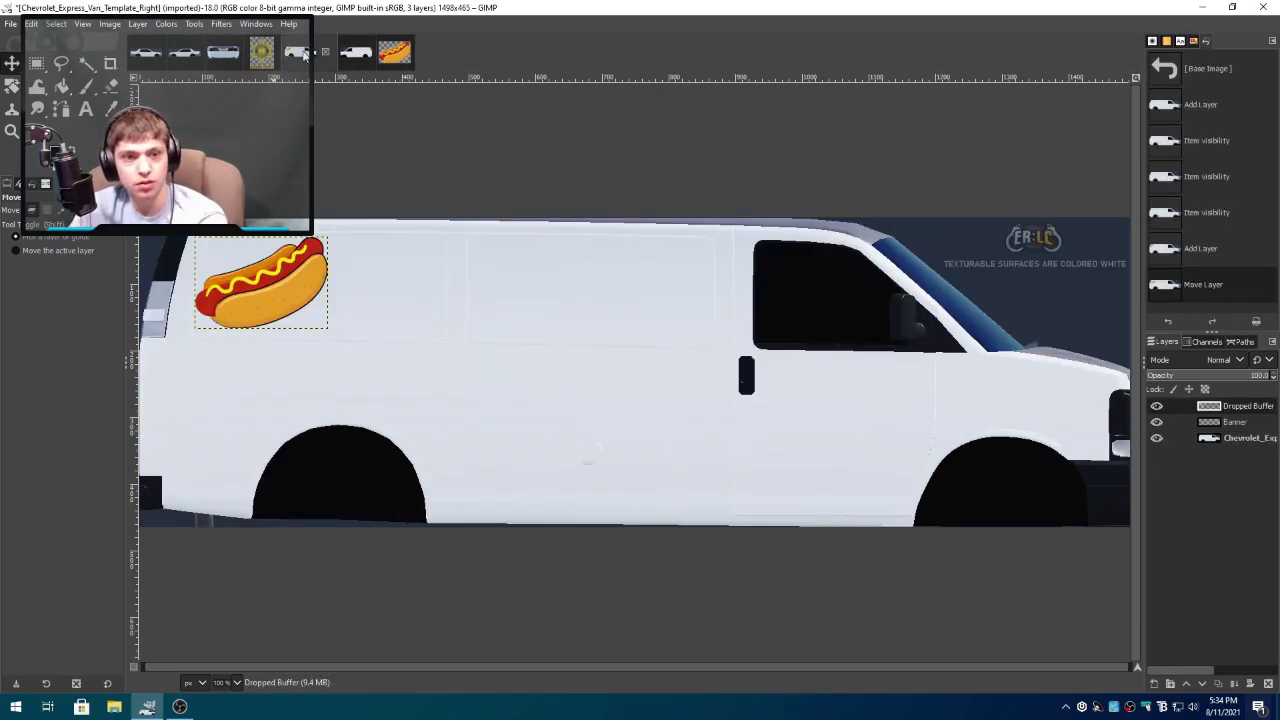
click(358, 60)
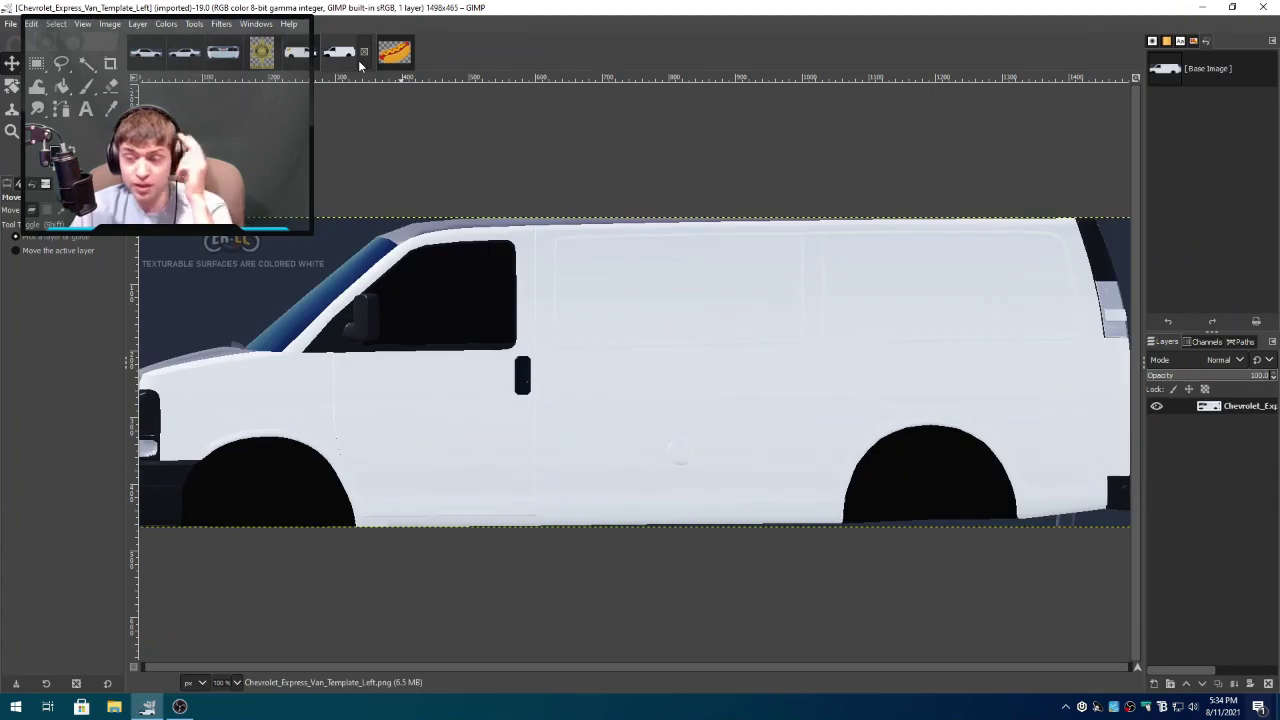
right_click(1218, 406)
click(1144, 385)
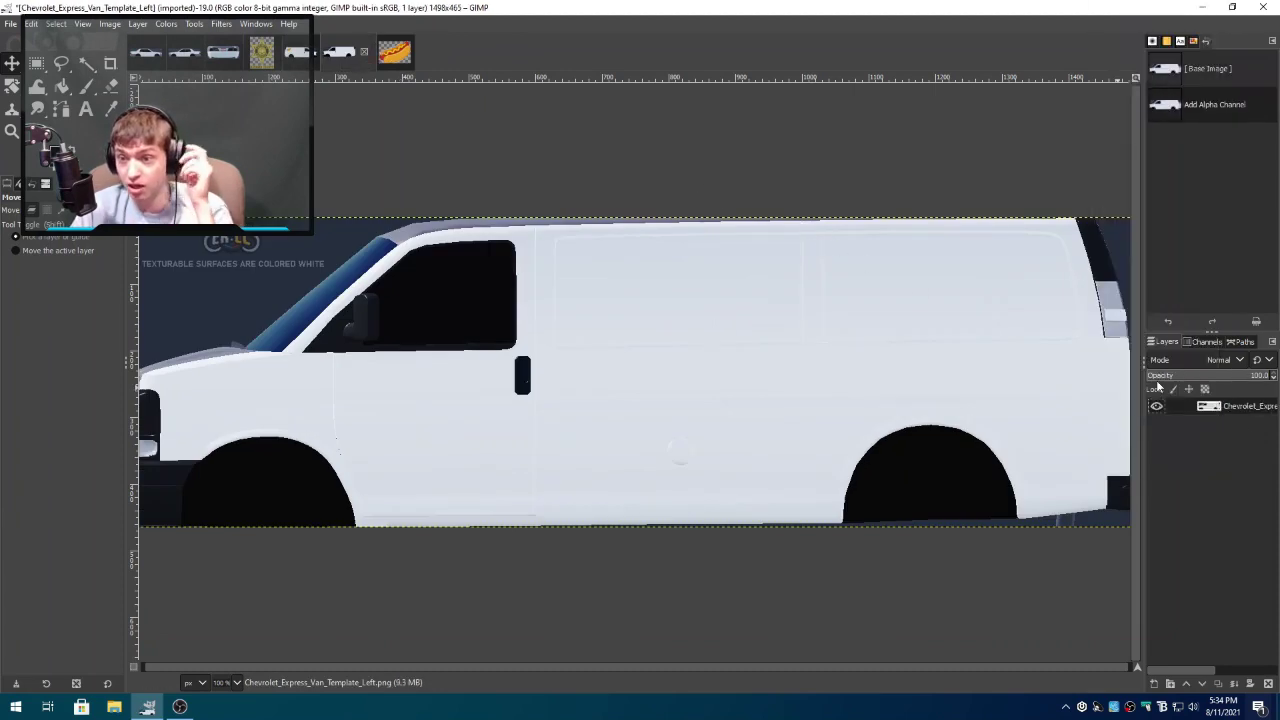
right_click(1228, 410)
key(Escape)
key(ctrl+z)
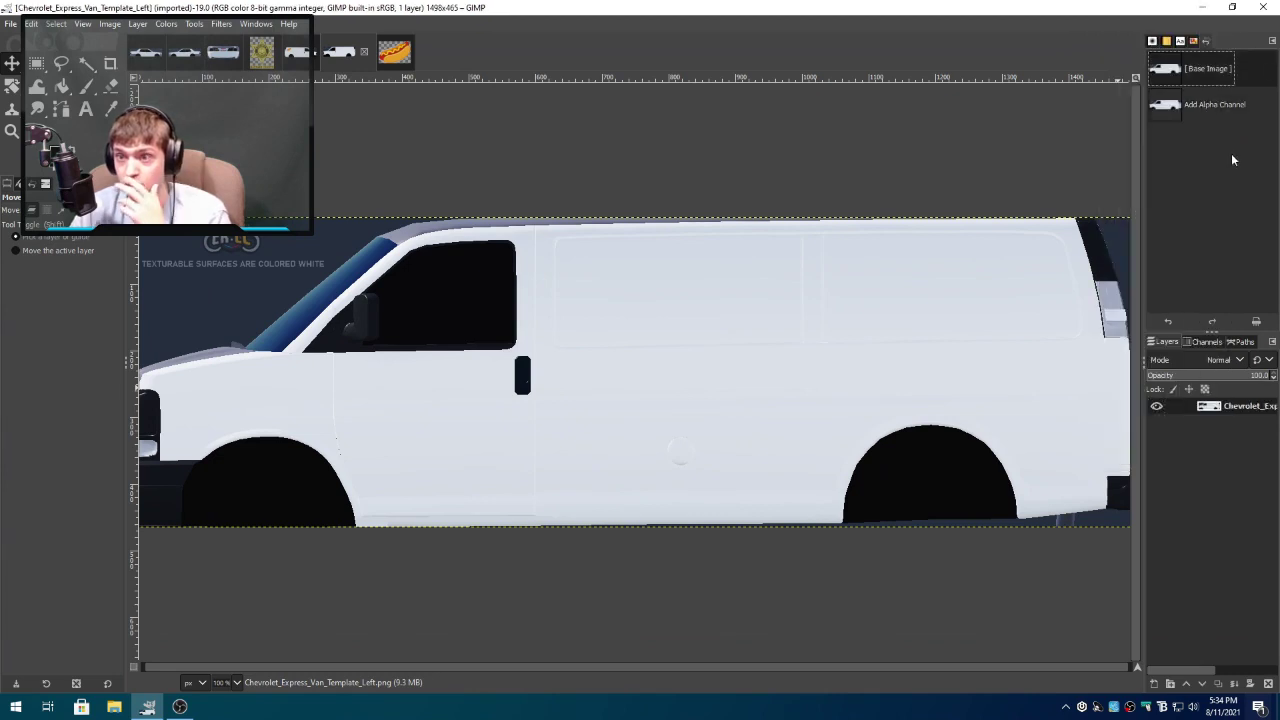
- Add a new layer named Banner to the left-side van template
right_click(1240, 414)
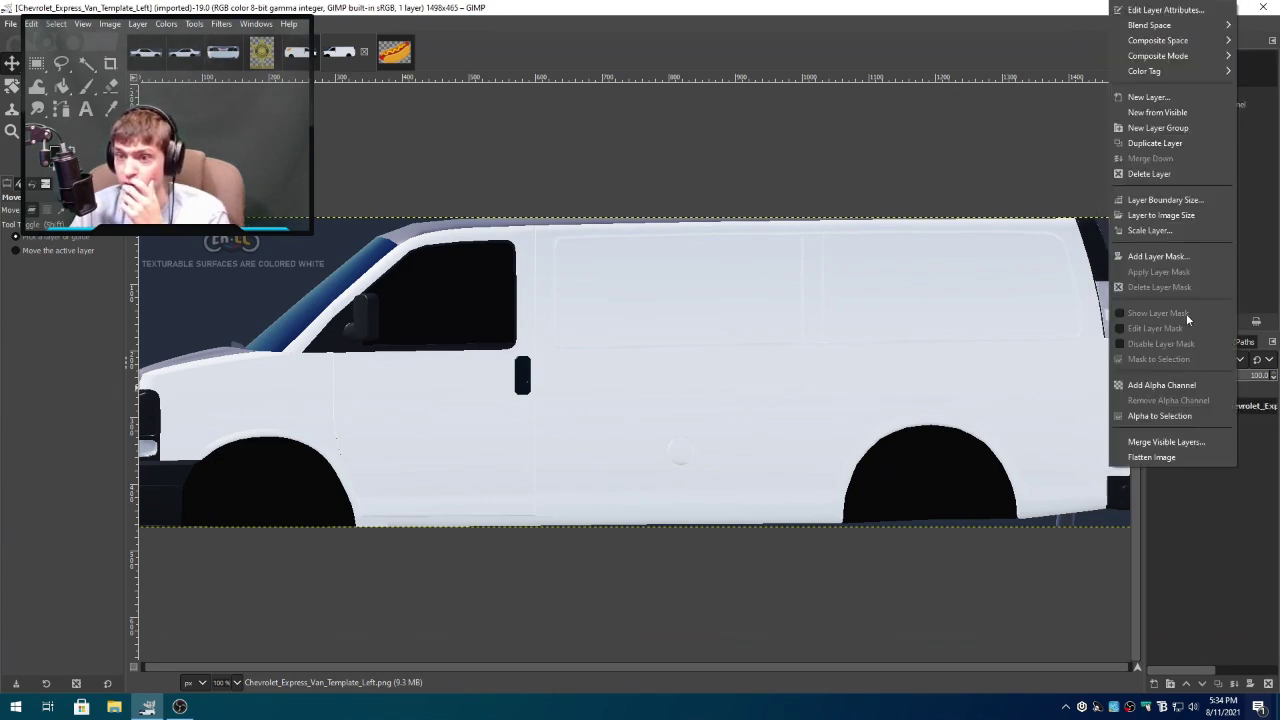
click(1150, 97)
key(Return)
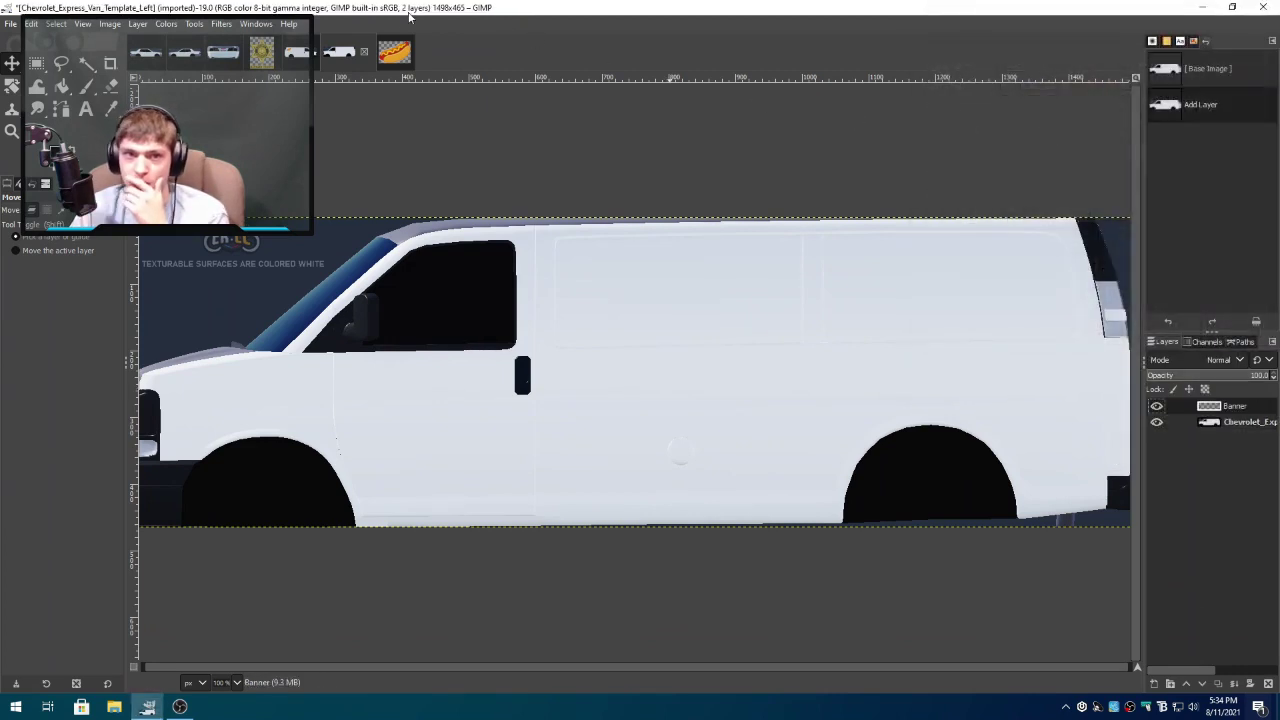
- Try the unflipped hot dog as a layer on the left-side van's upper rear panel, compare it with the right side, and undo the placement
drag(394, 50, 1240, 410)
drag(229, 290, 1033, 305)
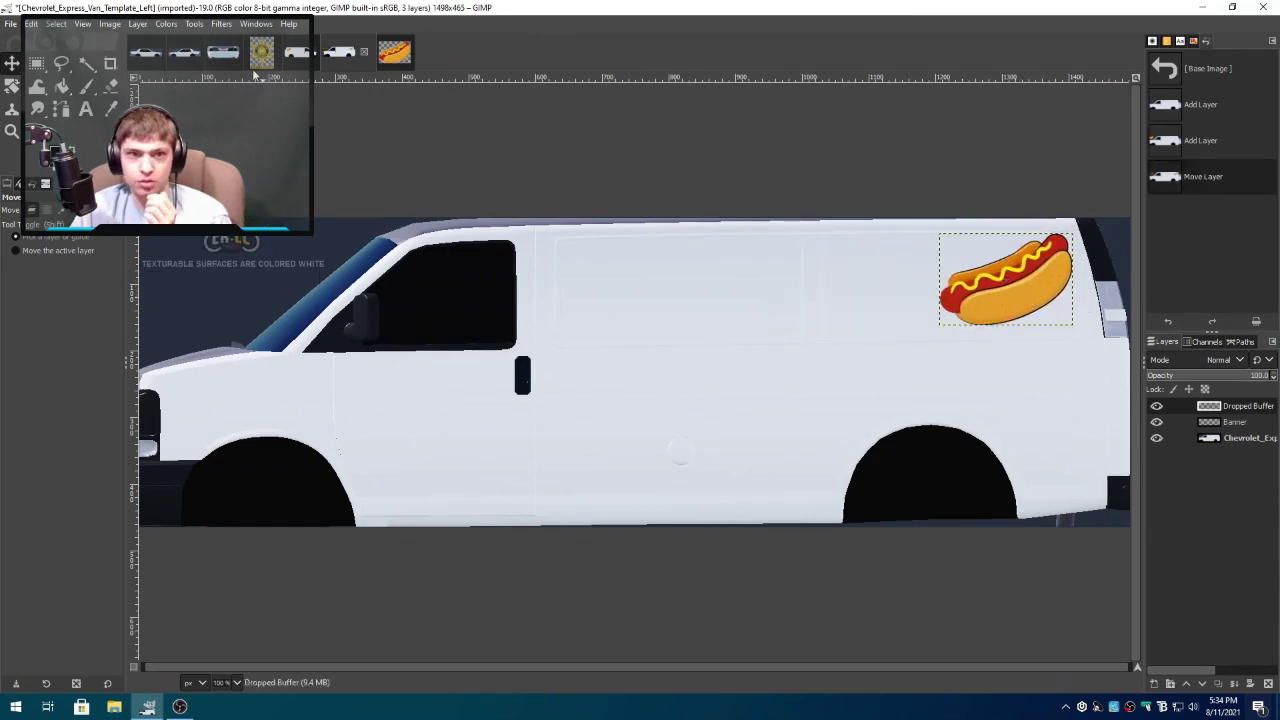
click(298, 52)
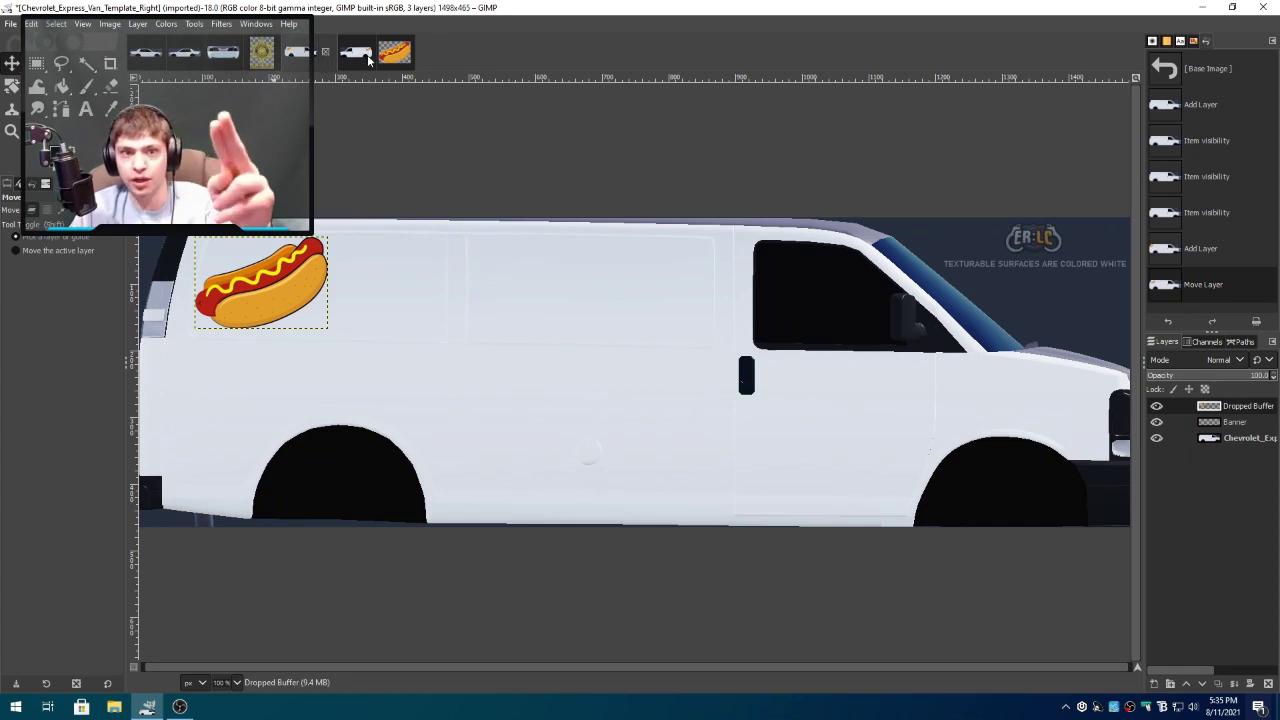
click(357, 57)
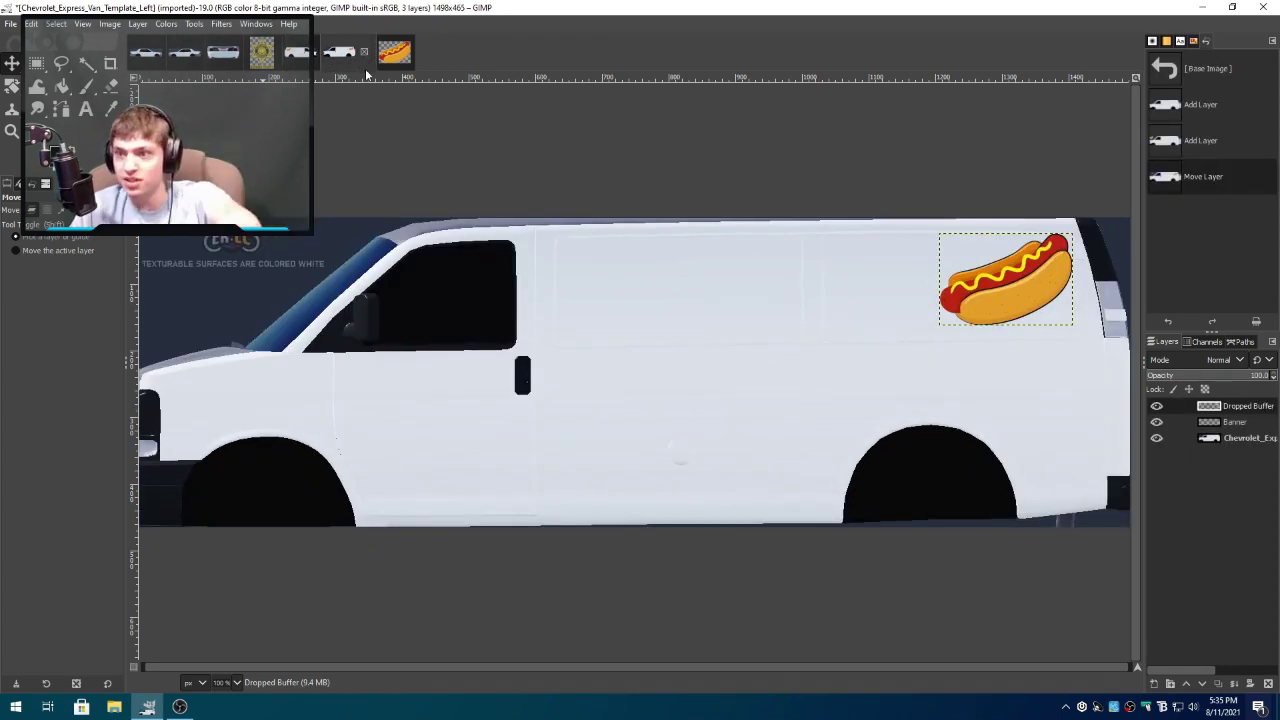
click(1220, 140)
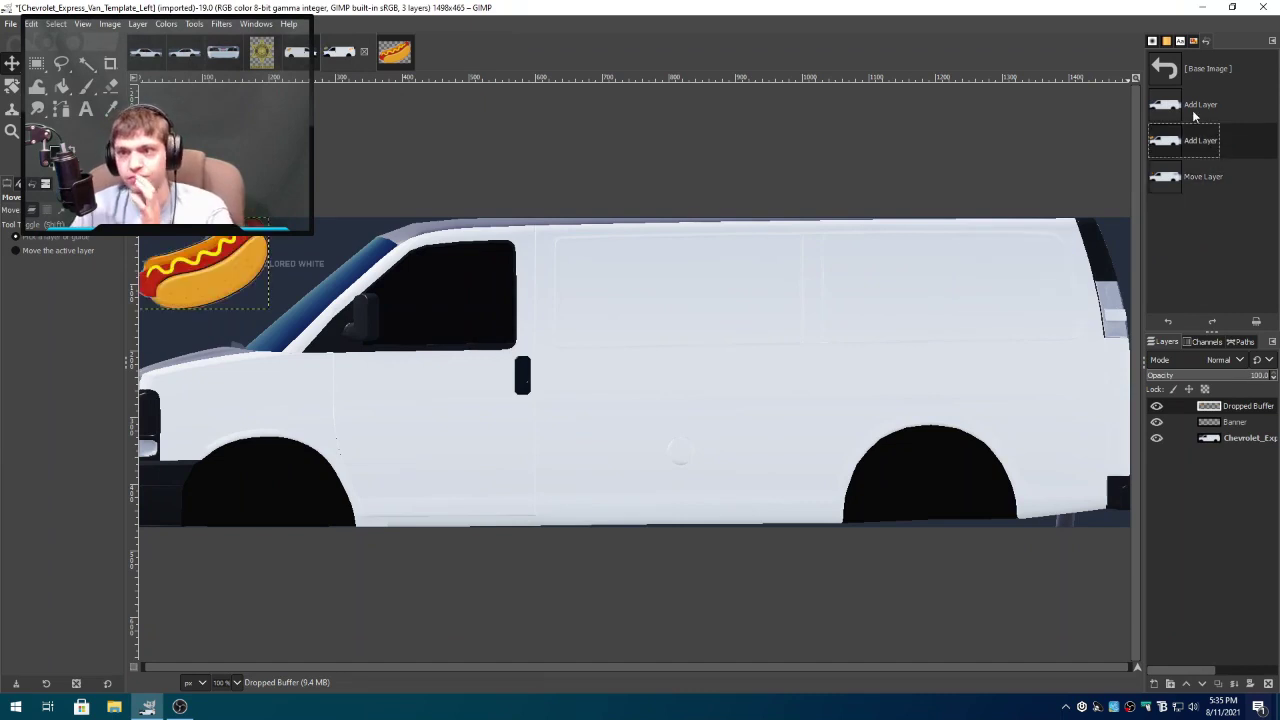
click(1193, 116)
- Flip the 200 px hot dog image horizontally
click(394, 52)
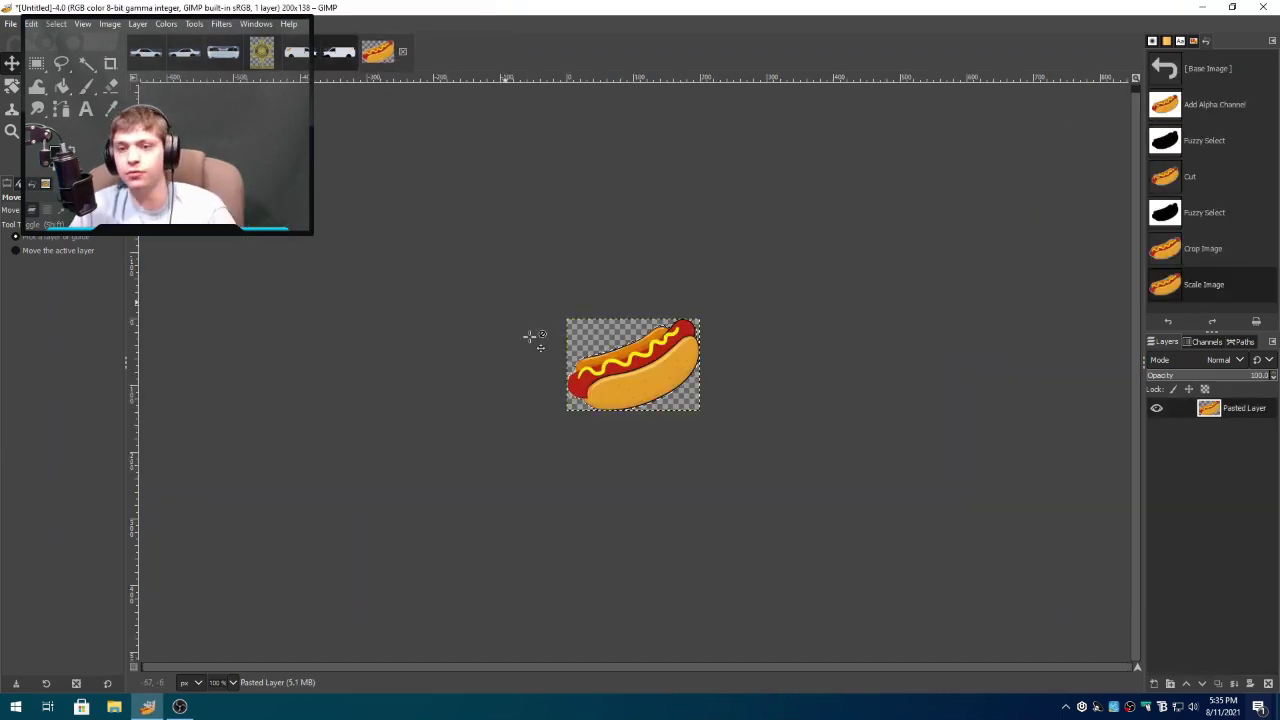
right_click(595, 384)
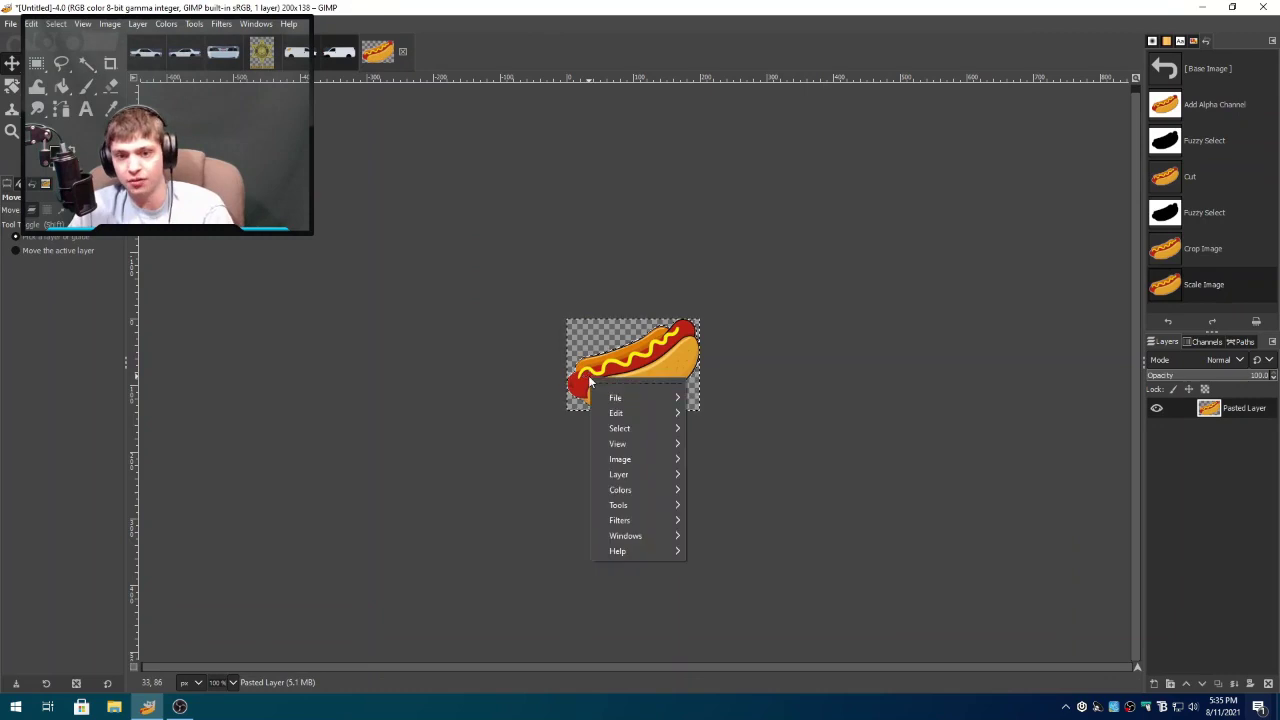
mouse_move(648, 458)
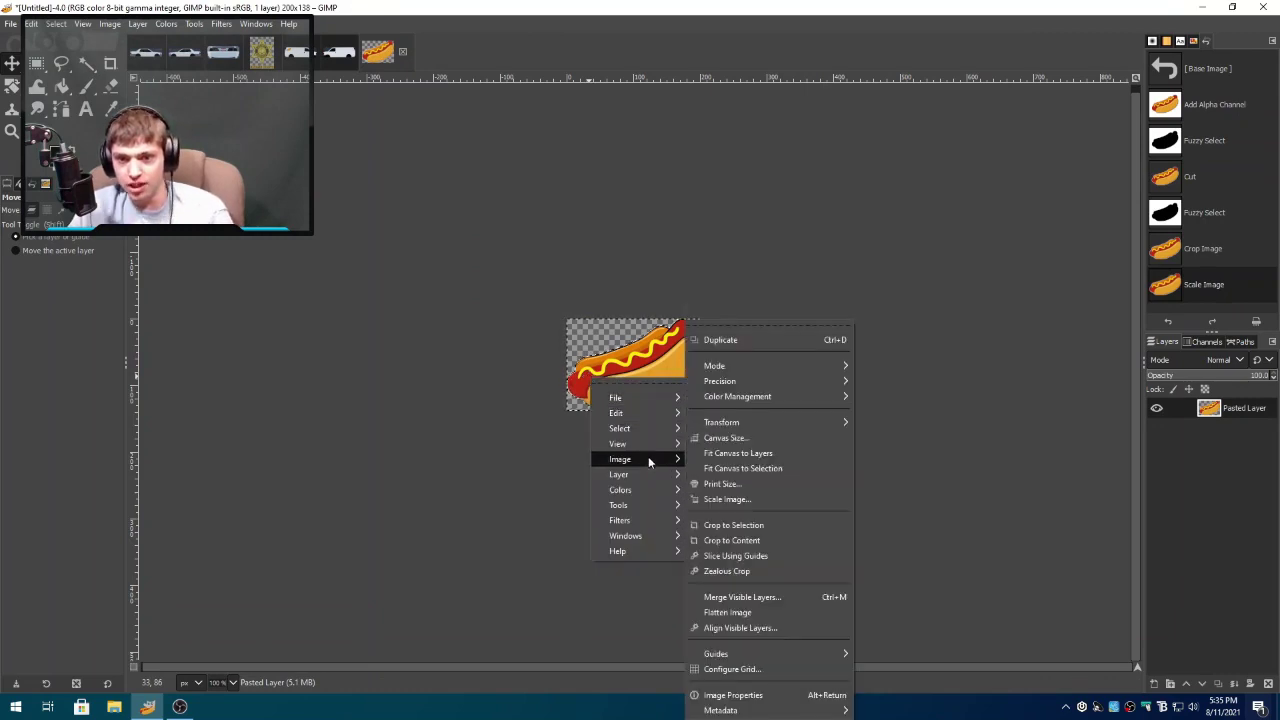
mouse_move(781, 426)
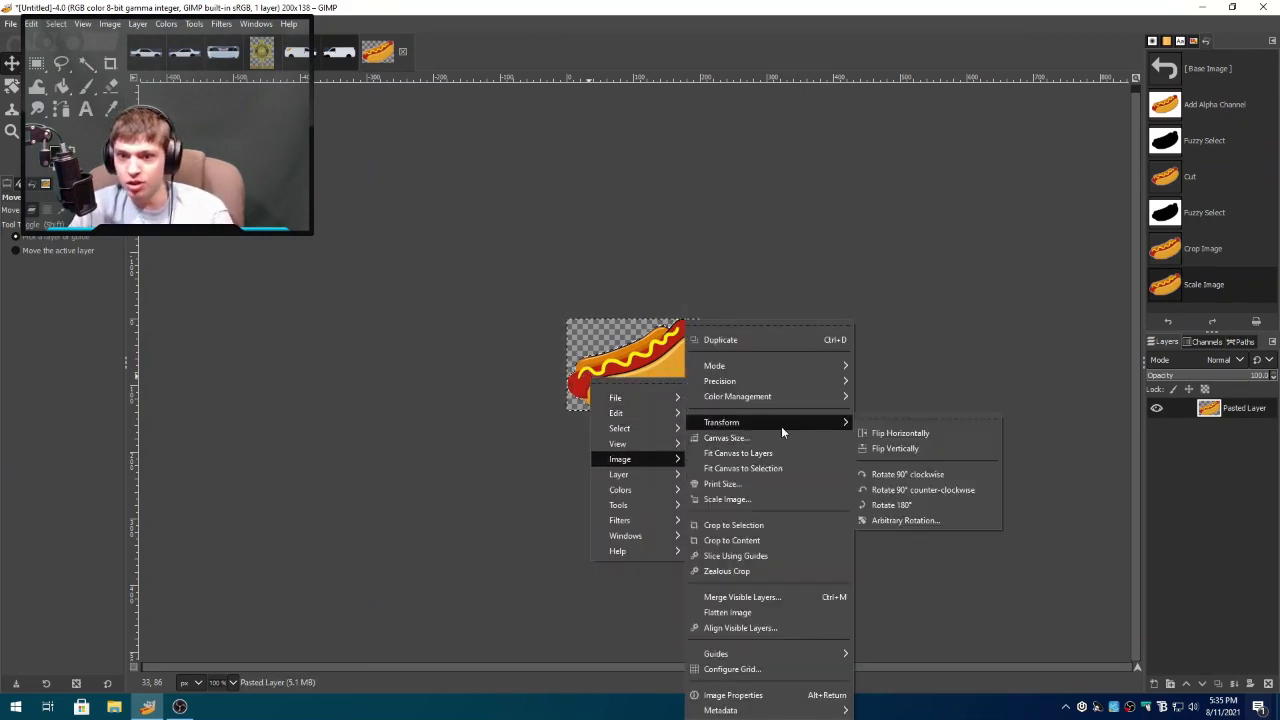
click(887, 436)
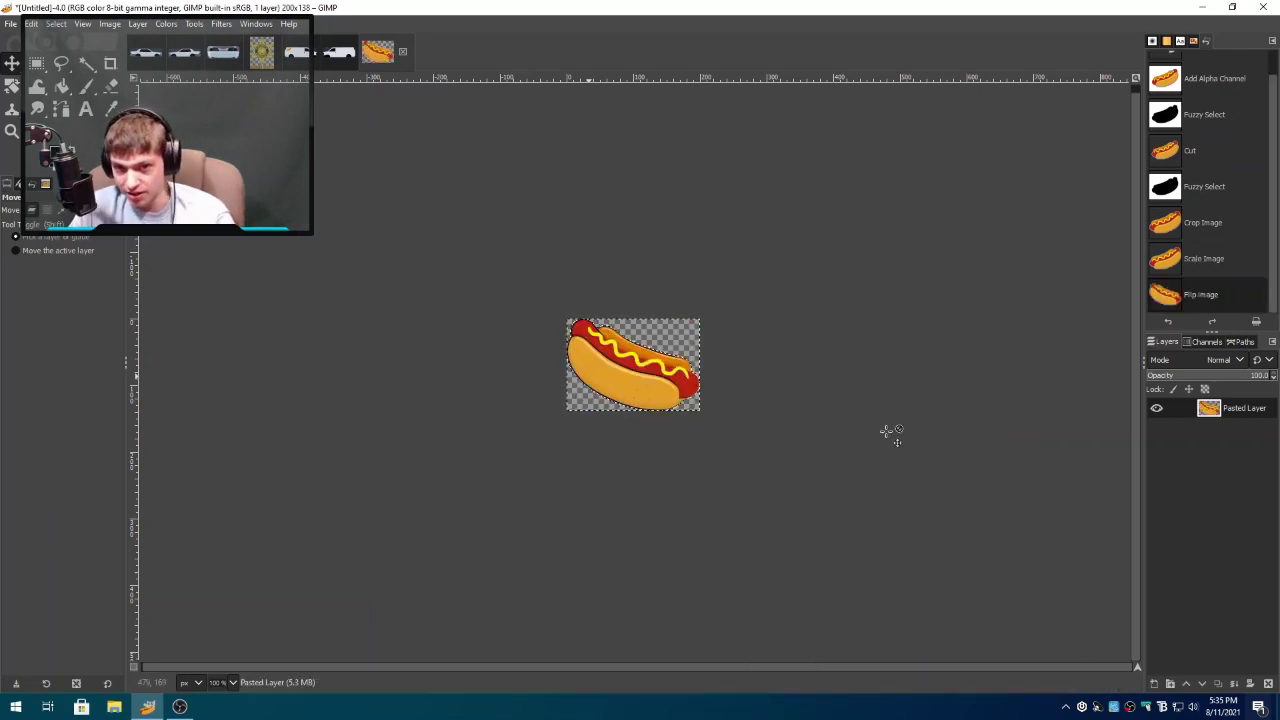
- Add the flipped hot dog as a layer on the left-side van template and position it on the upper rear panel
drag(378, 52, 1195, 425)
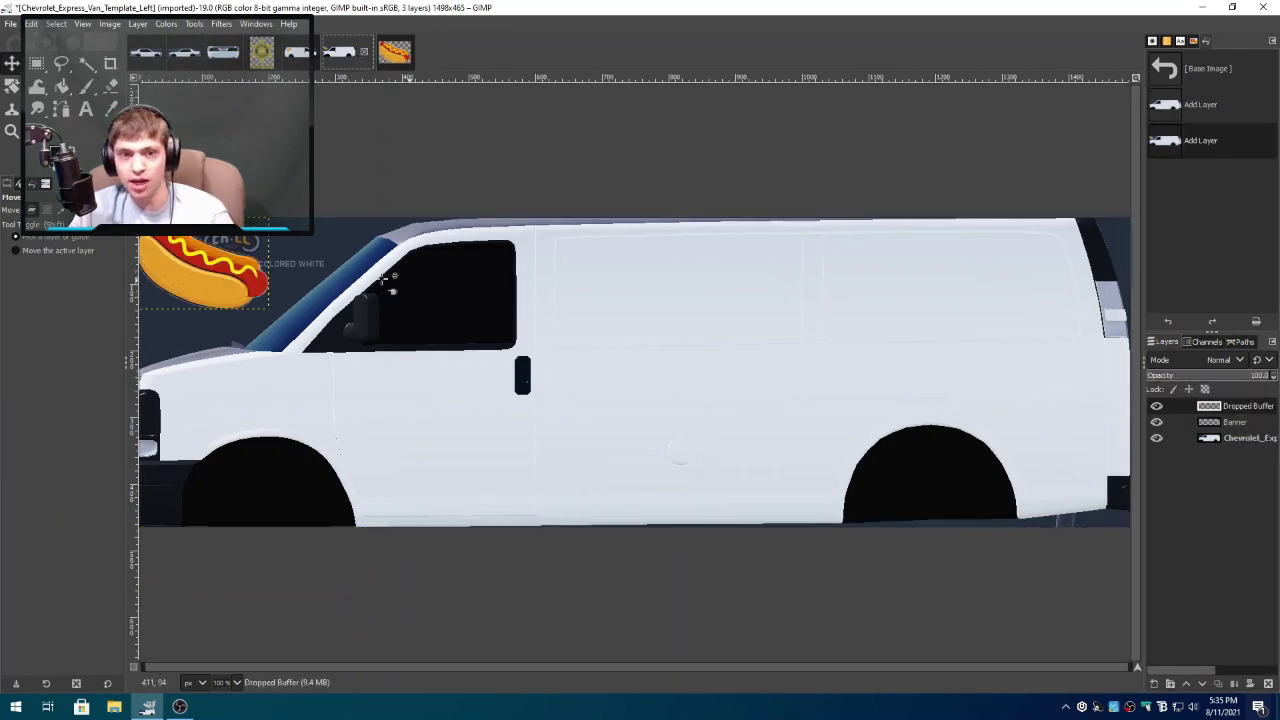
drag(217, 284, 1020, 305)
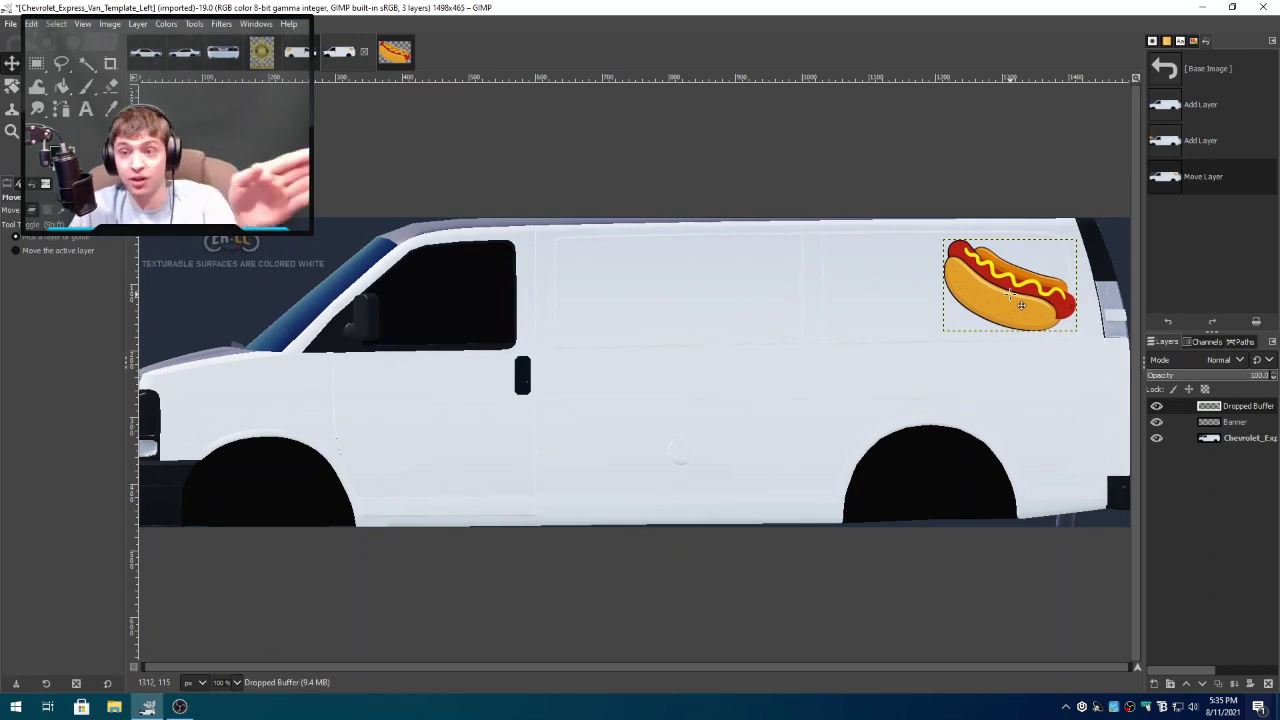
drag(1003, 302, 984, 312)
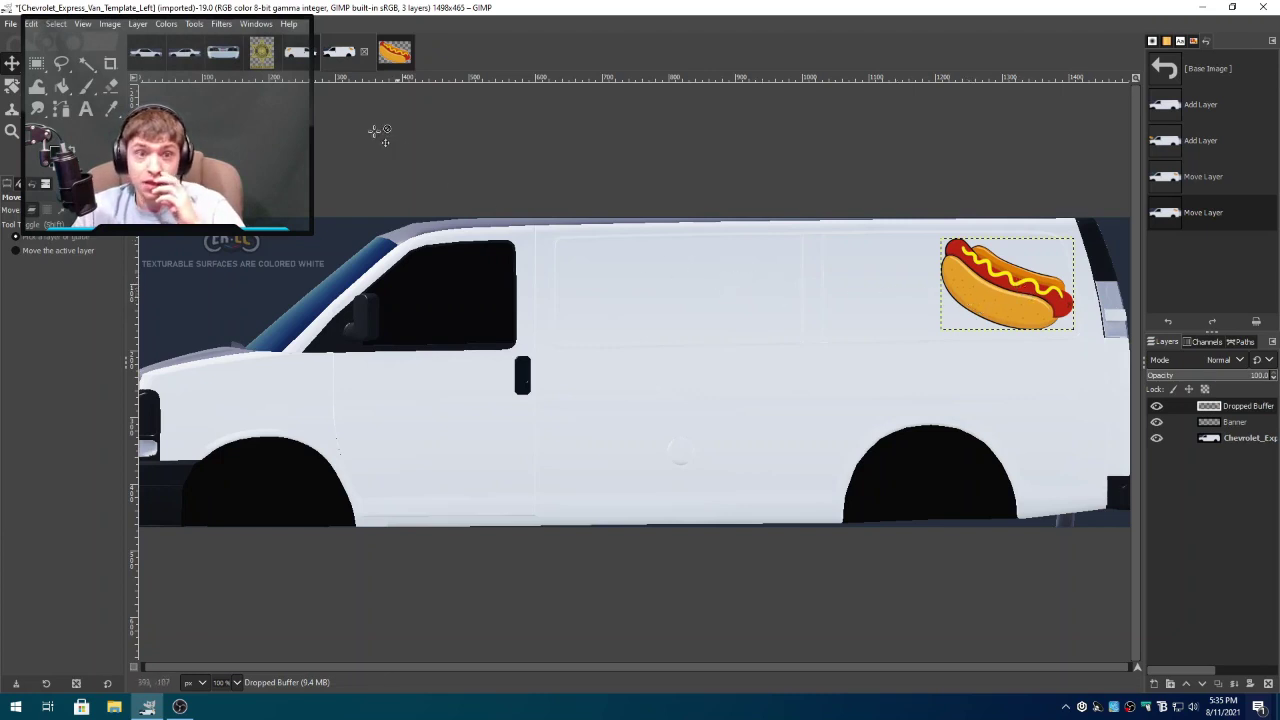
- Create a text box about 505 × 53 px beside the hot dog on the right-side van's upper panel, with the font FARRAY
click(300, 53)
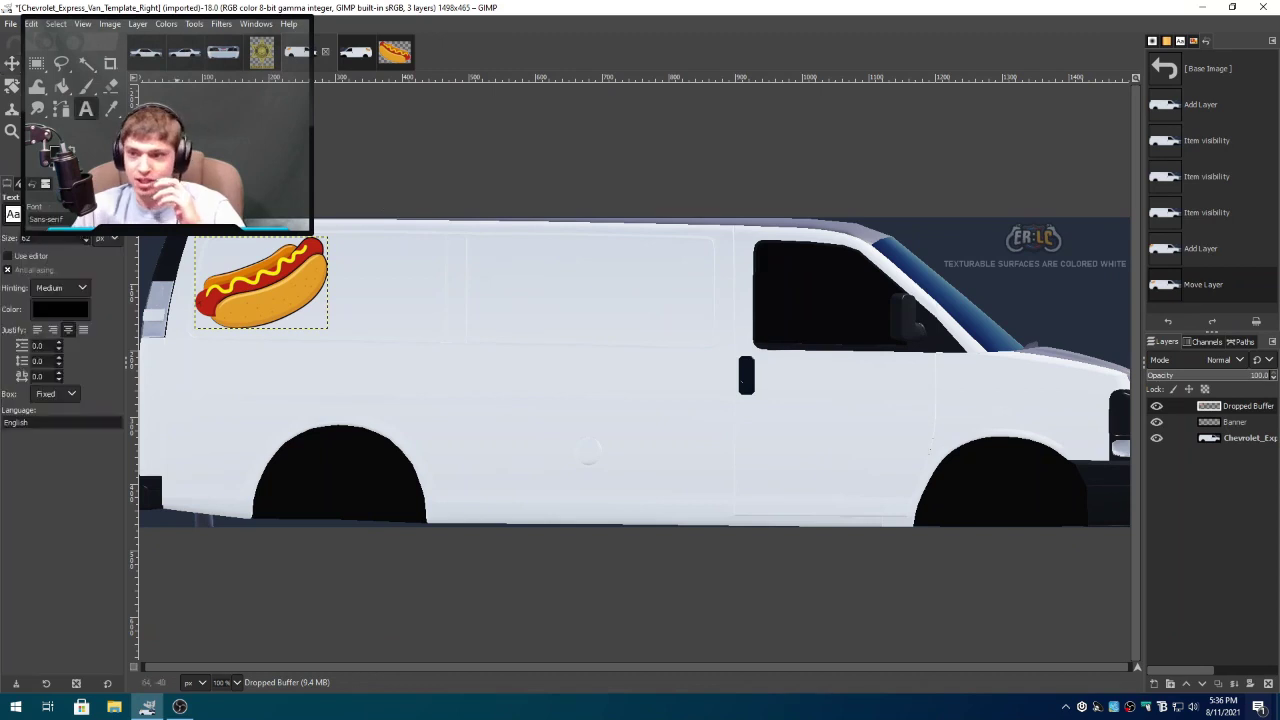
click(86, 109)
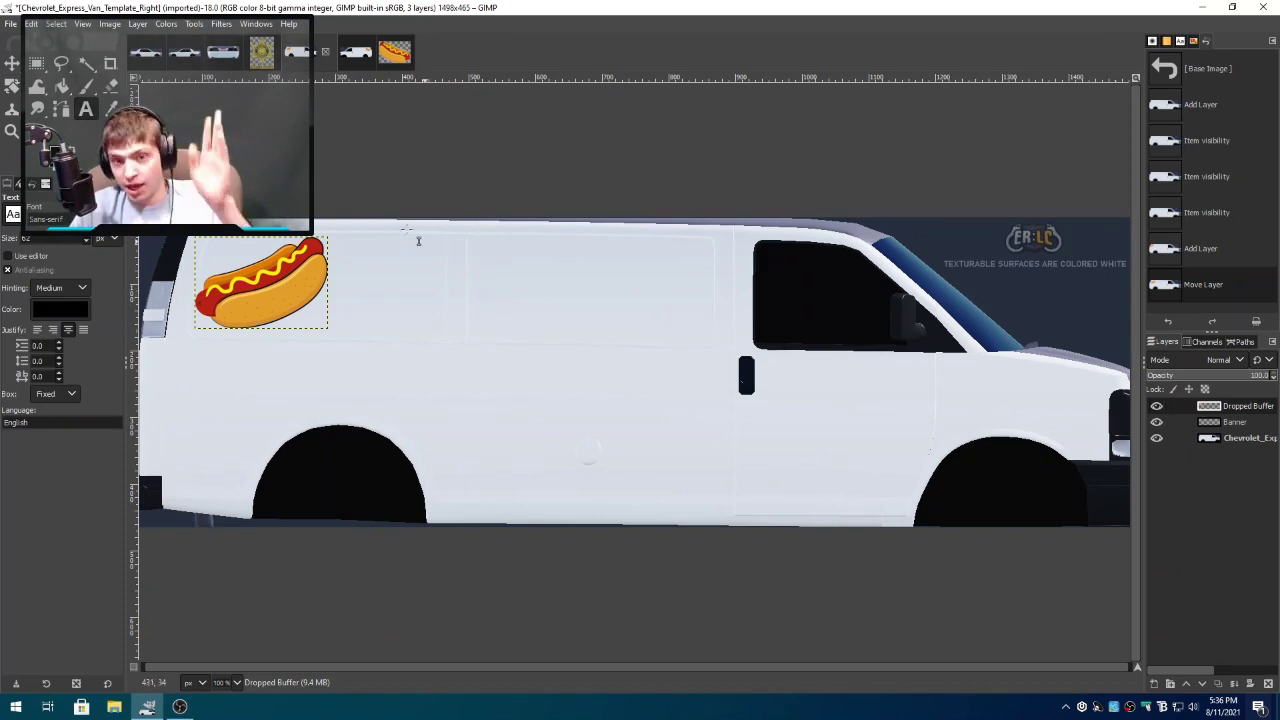
drag(351, 240, 693, 280)
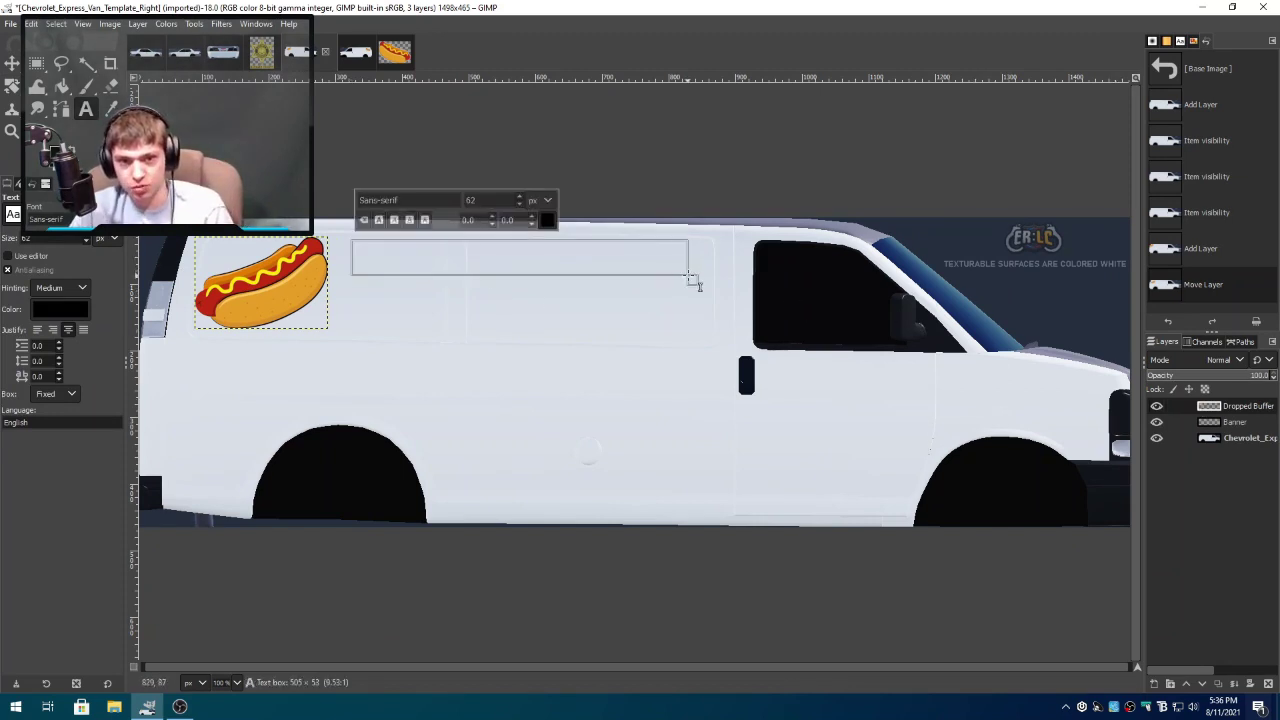
triple_click(413, 200)
text(far)
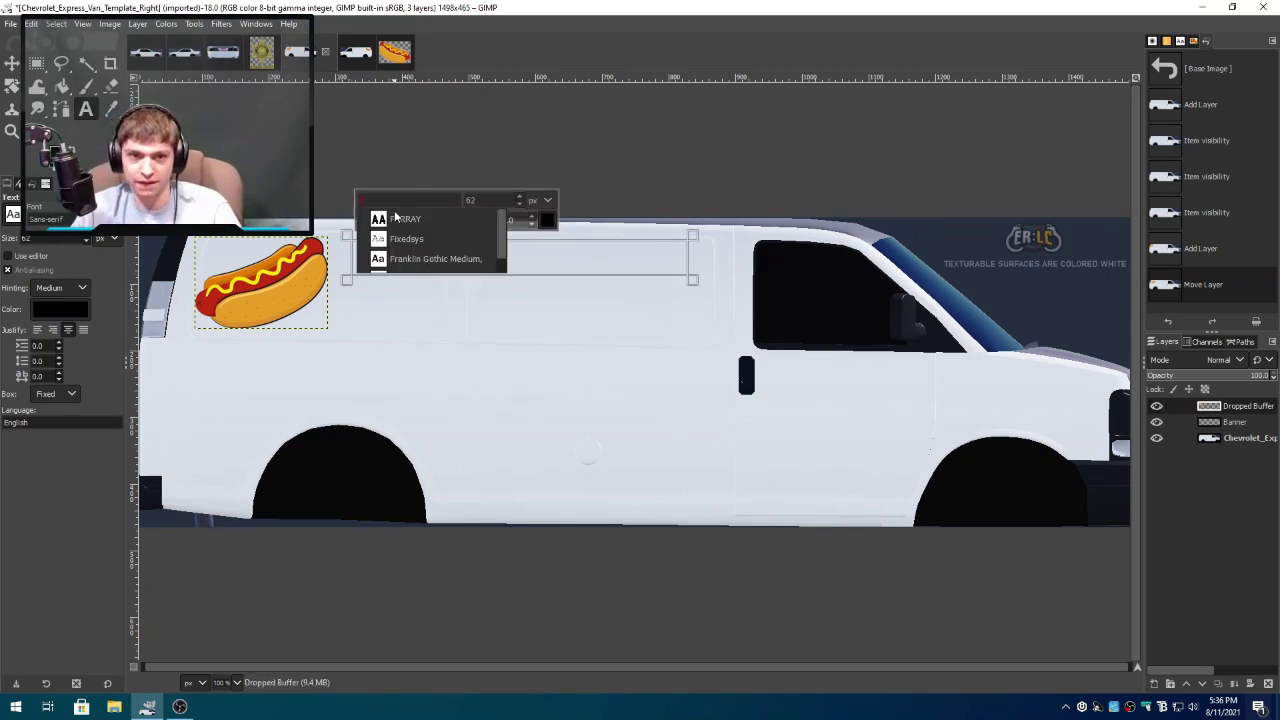
click(397, 218)
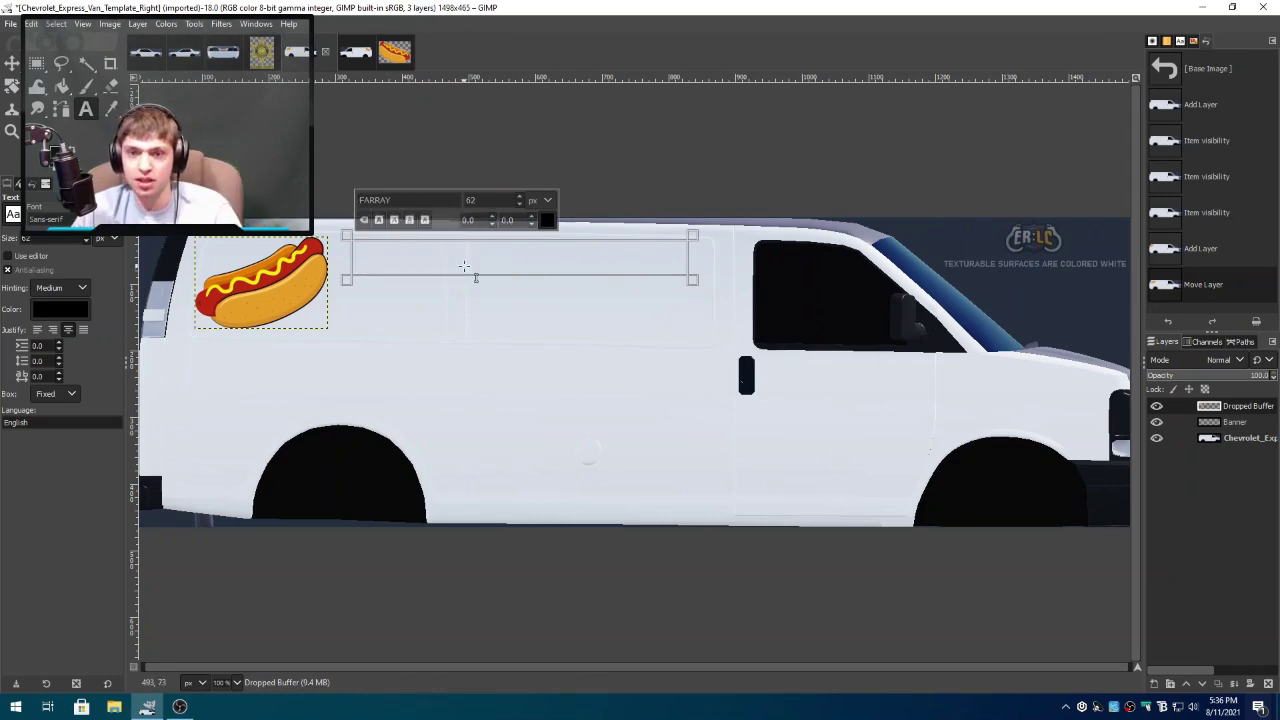
- Enter "LC" as the banner text beside the hot dog and extend the text box downward
text(I)
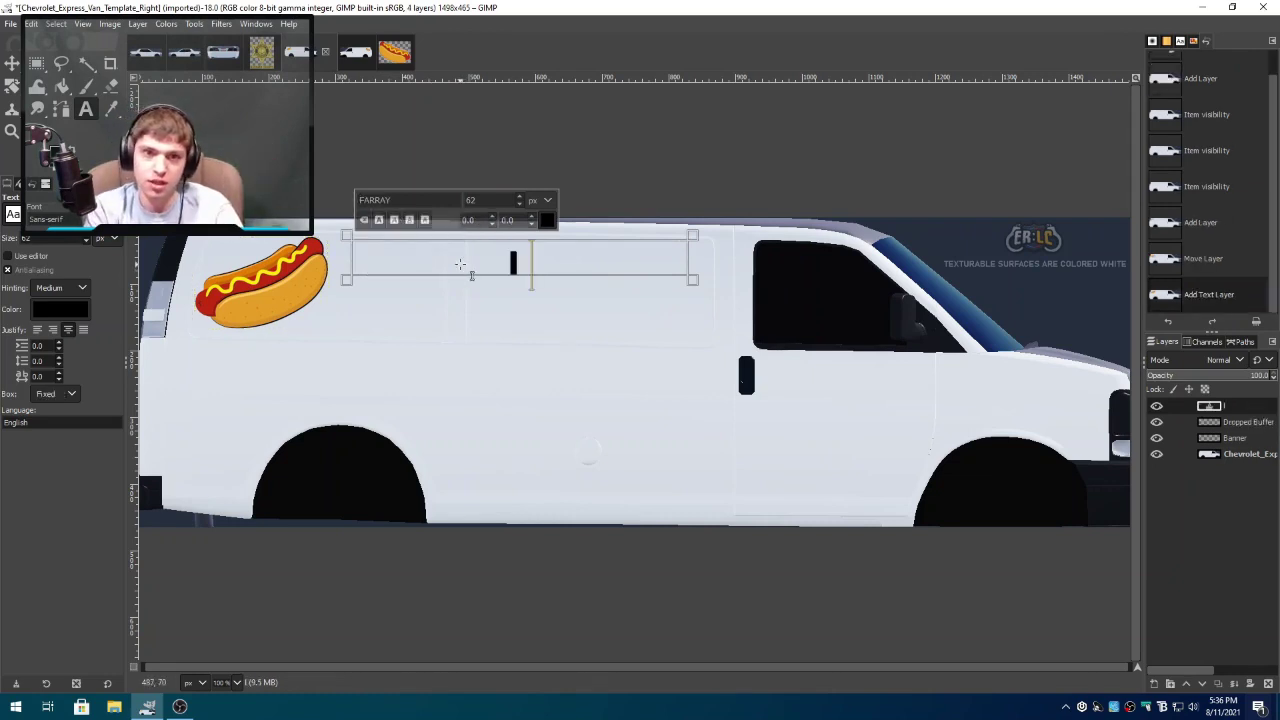
drag(553, 280, 550, 318)
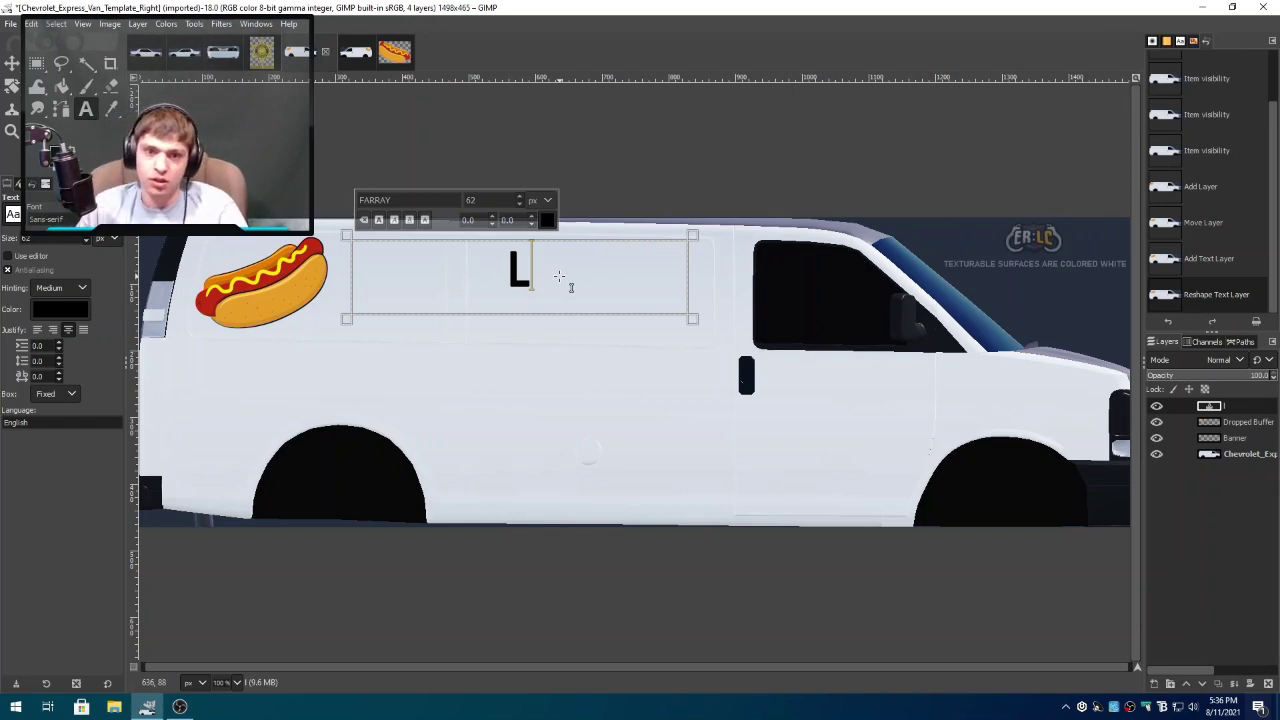
text(C)
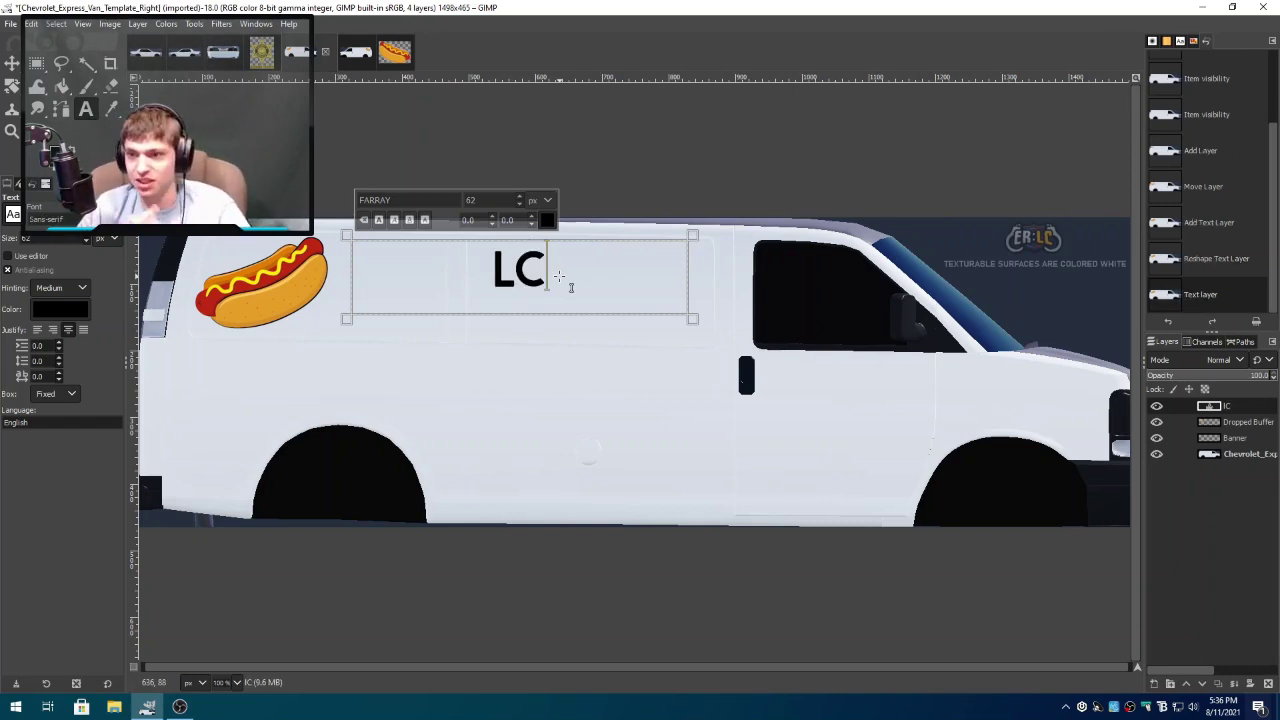
key(Left)
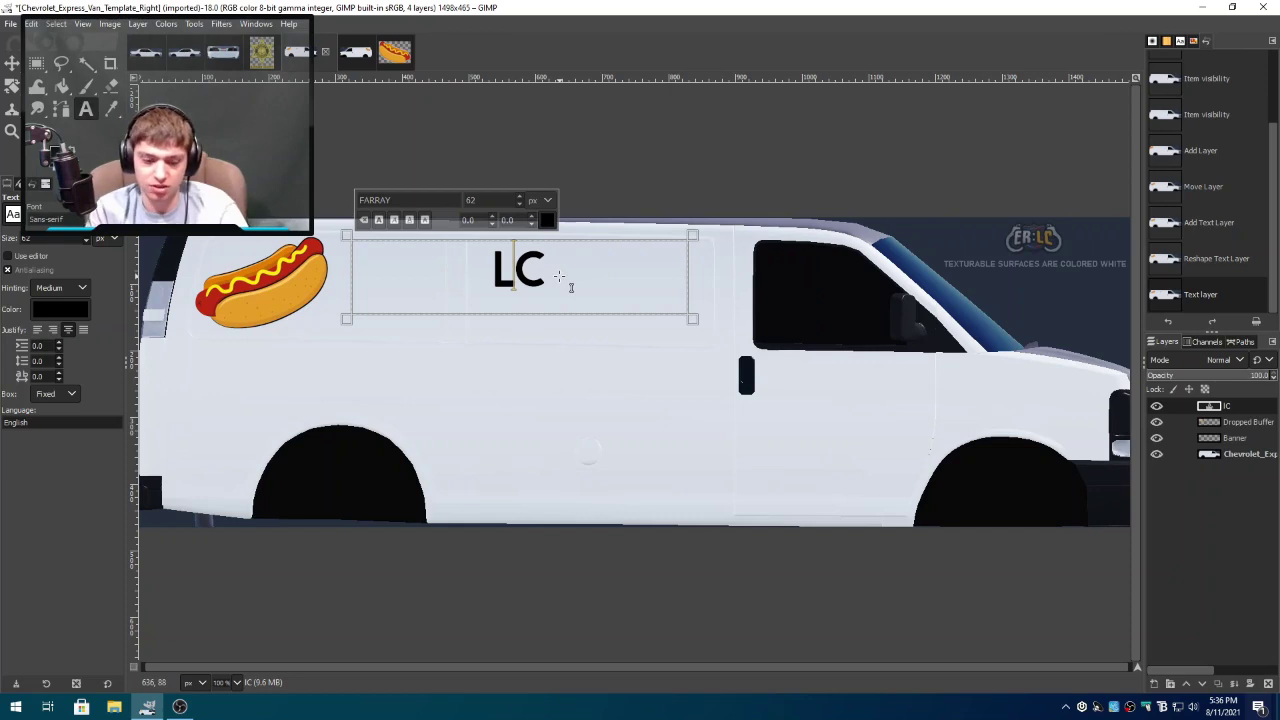
text(L)
key(BackSpace)
key(Right)
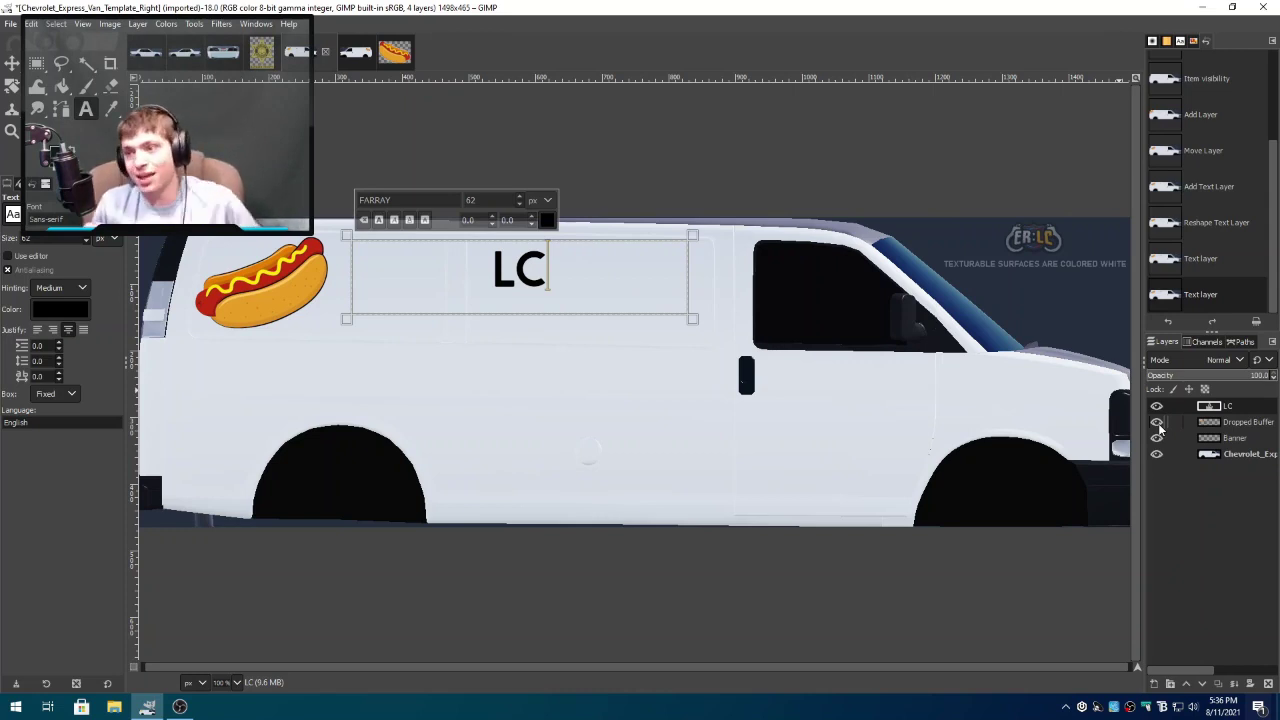
- Change the banner text to read "Liberty County"
key(BackSpace)
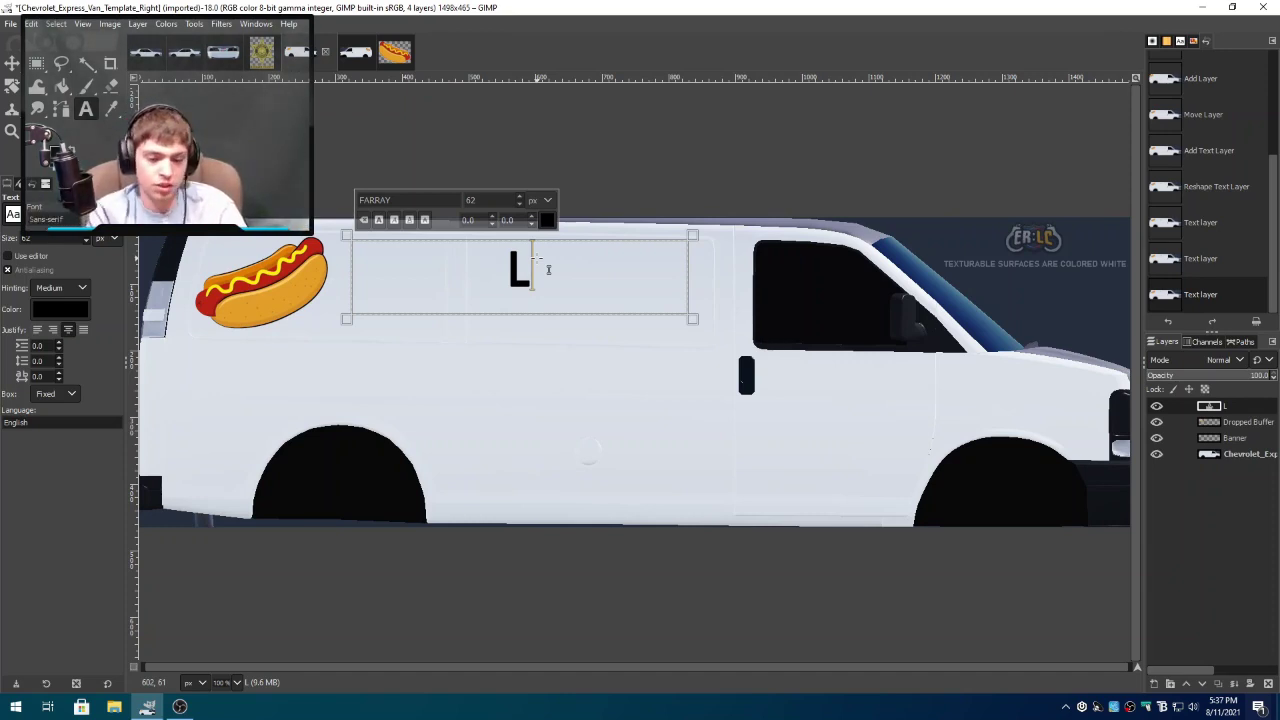
text(ib)
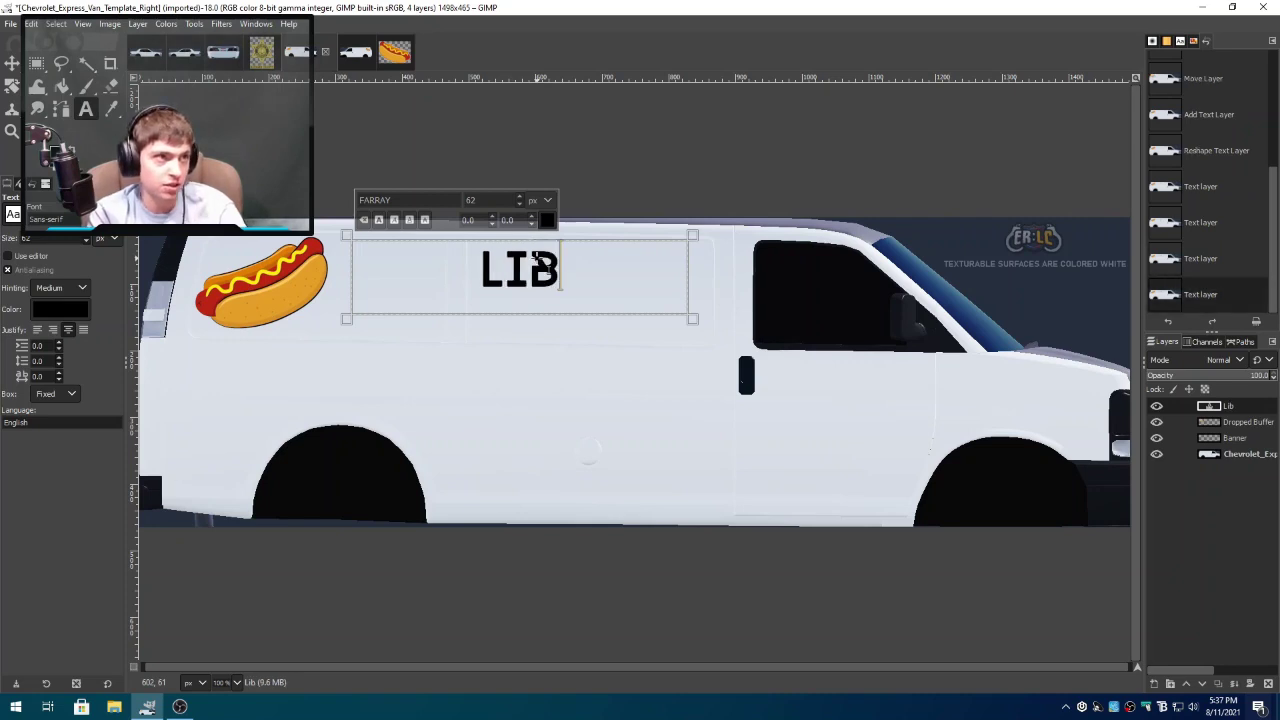
text(er)
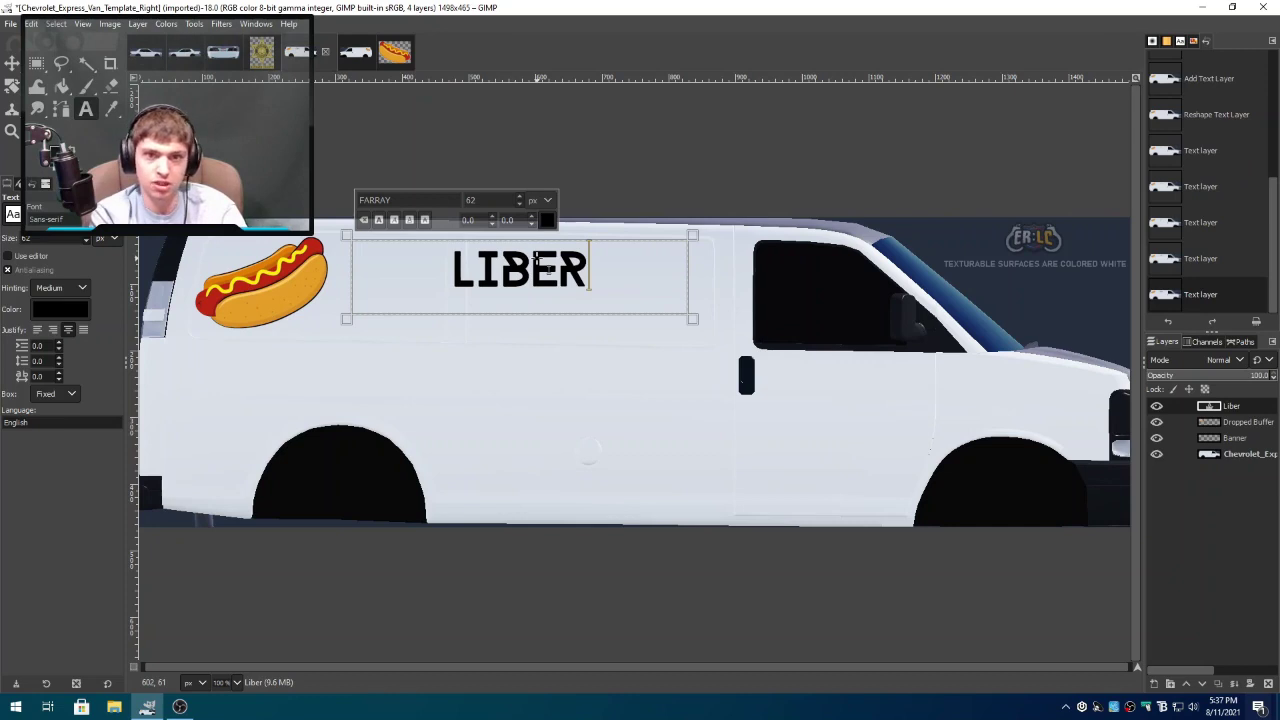
text(ty C)
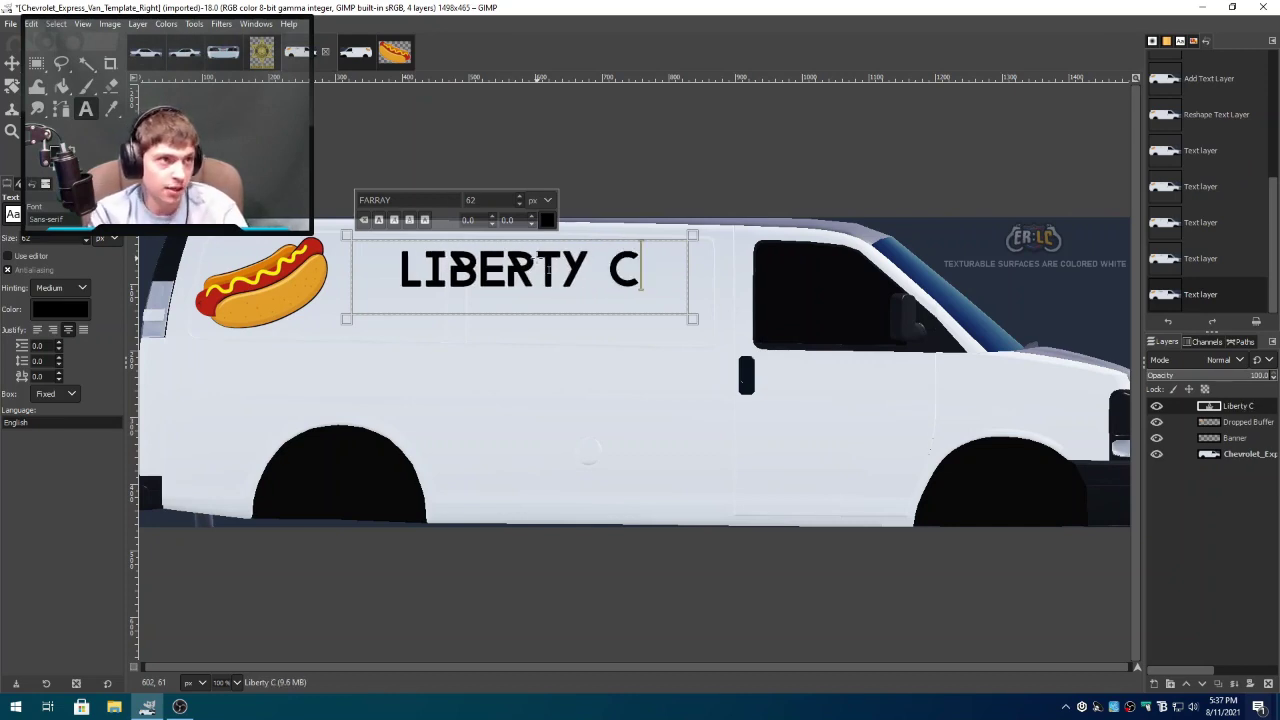
text(ou)
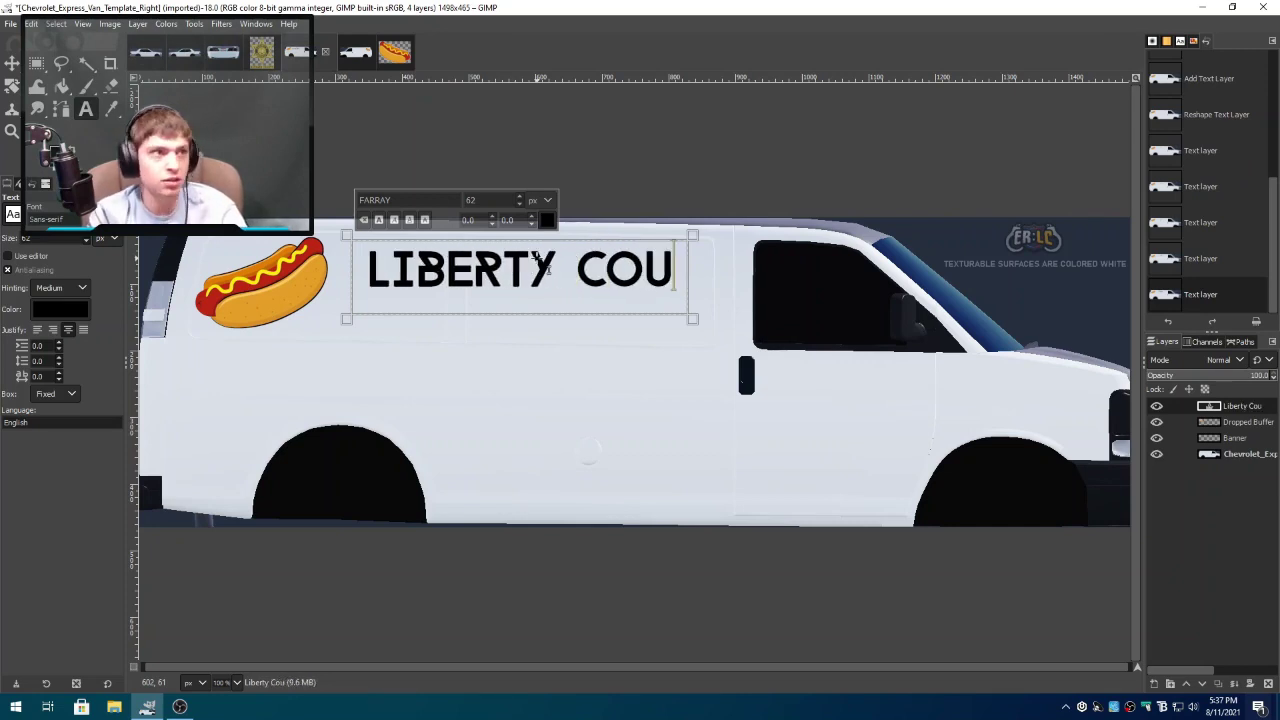
text(nty)
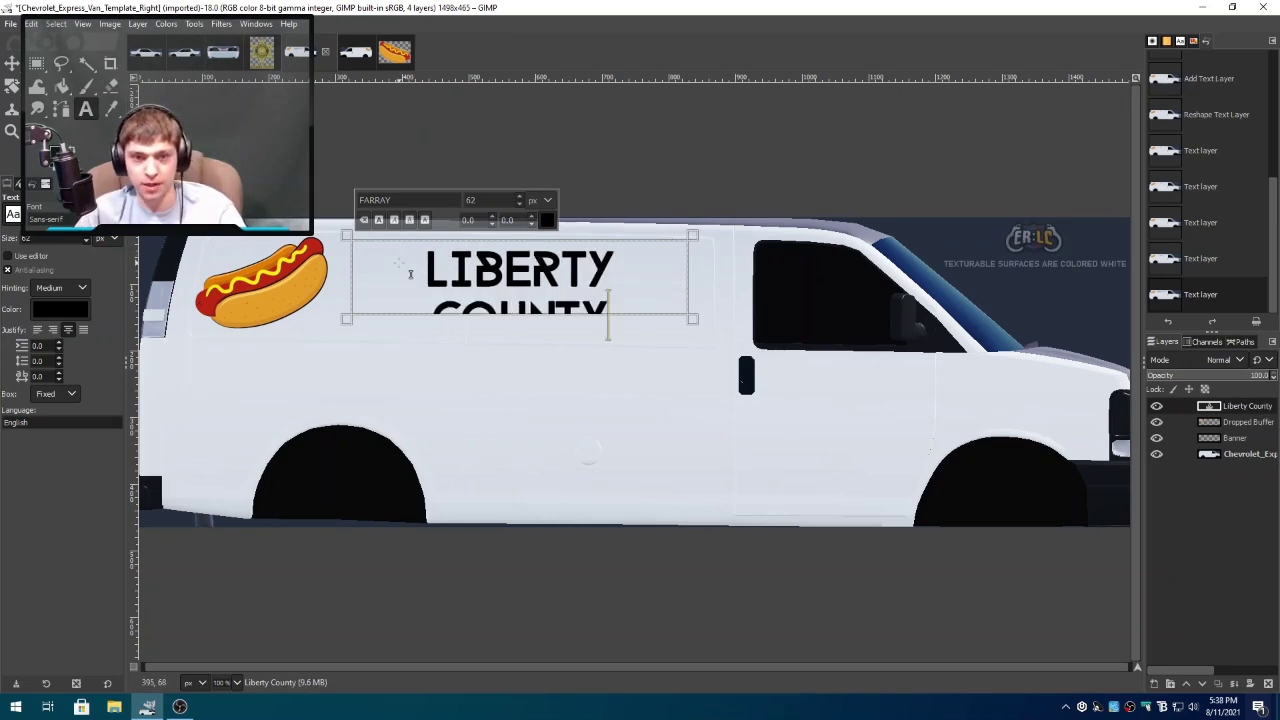
- Set the size of the entire "Liberty County" text to 50 px
key(ctrl+a)
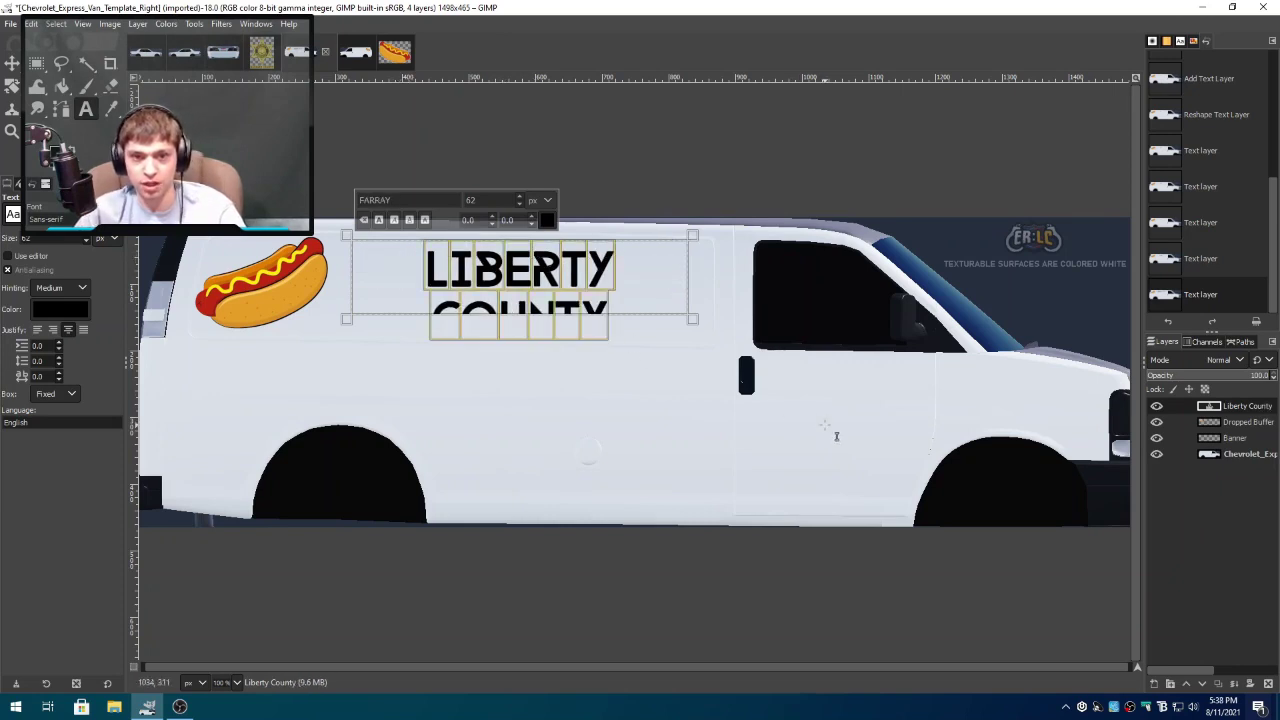
click(518, 204)
click(518, 204)
click(518, 204)
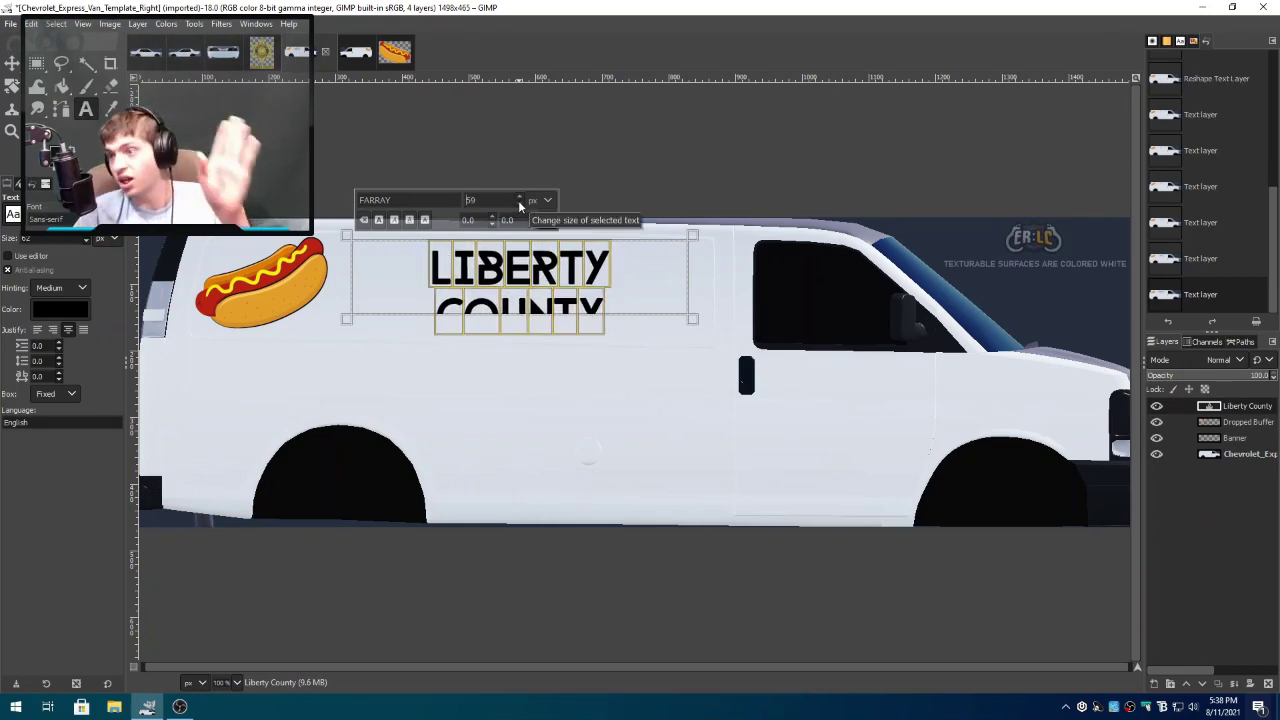
click(519, 204)
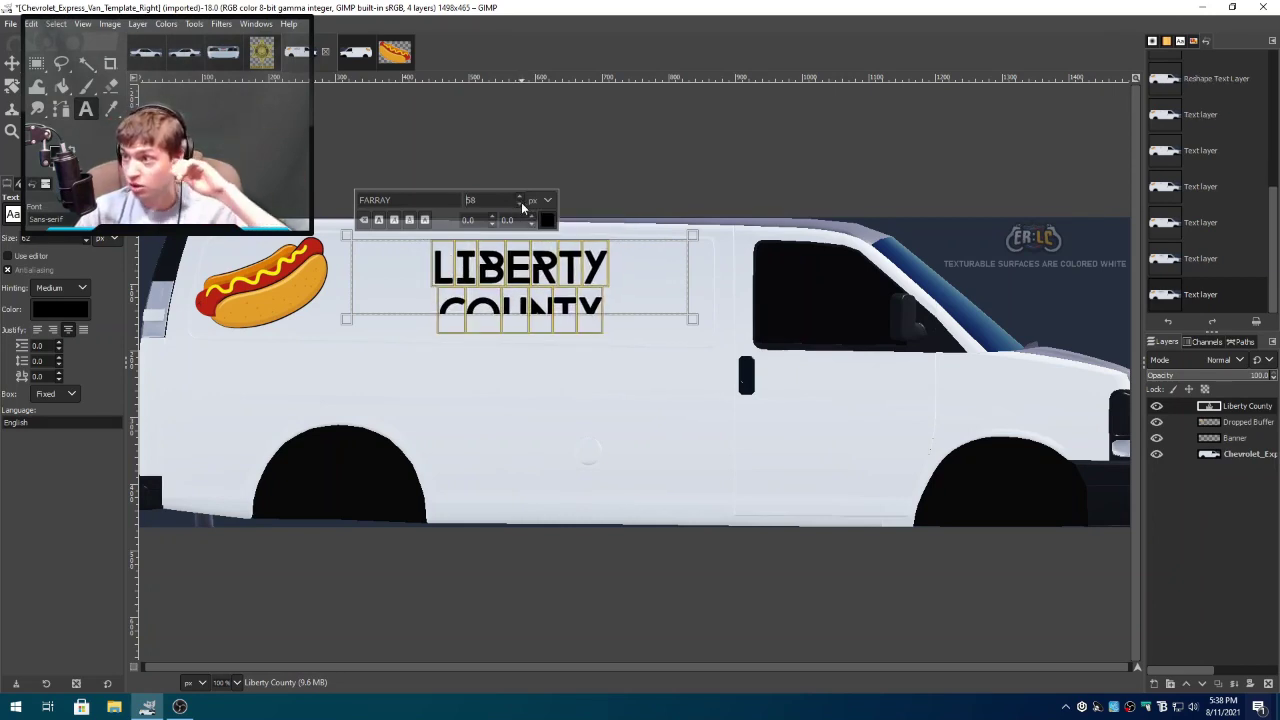
click(519, 204)
click(519, 204)
click(519, 204)
key(Return)
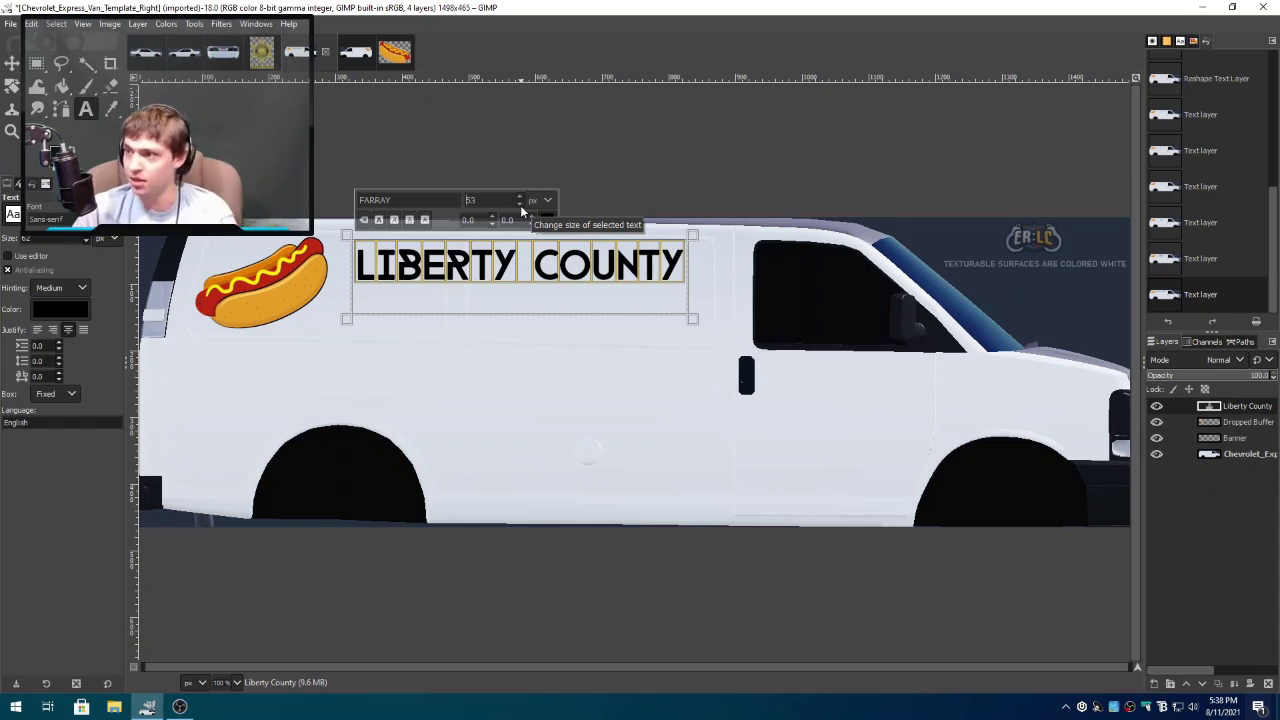
click(520, 205)
click(520, 205)
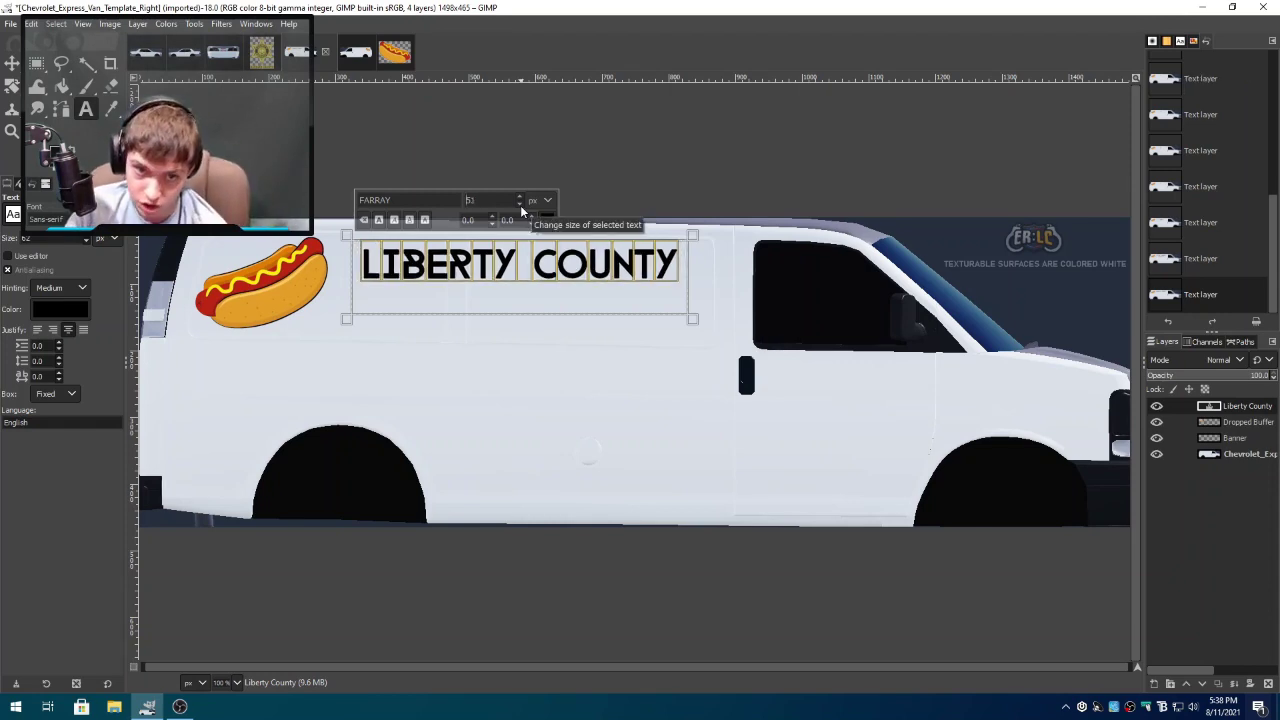
click(520, 205)
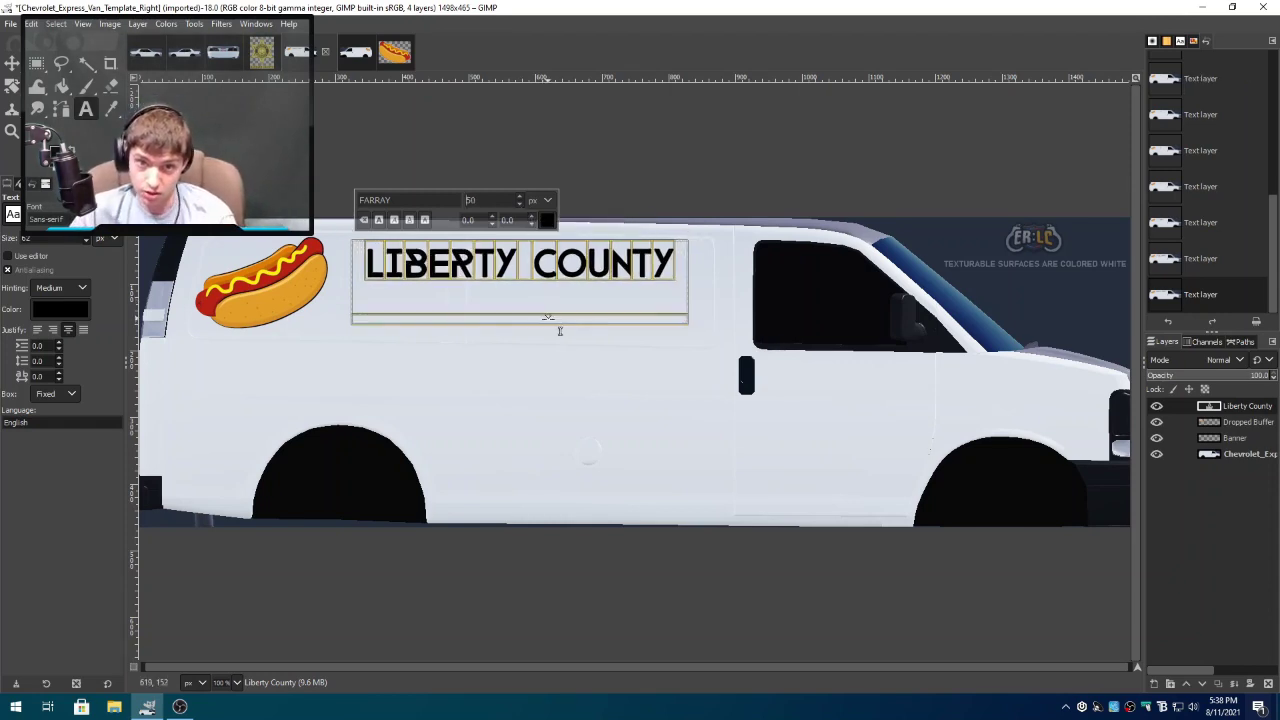
- Enlarge the "Liberty County" text box slightly from its upper right corner and move the text layer slightly down
drag(562, 331, 562, 324)
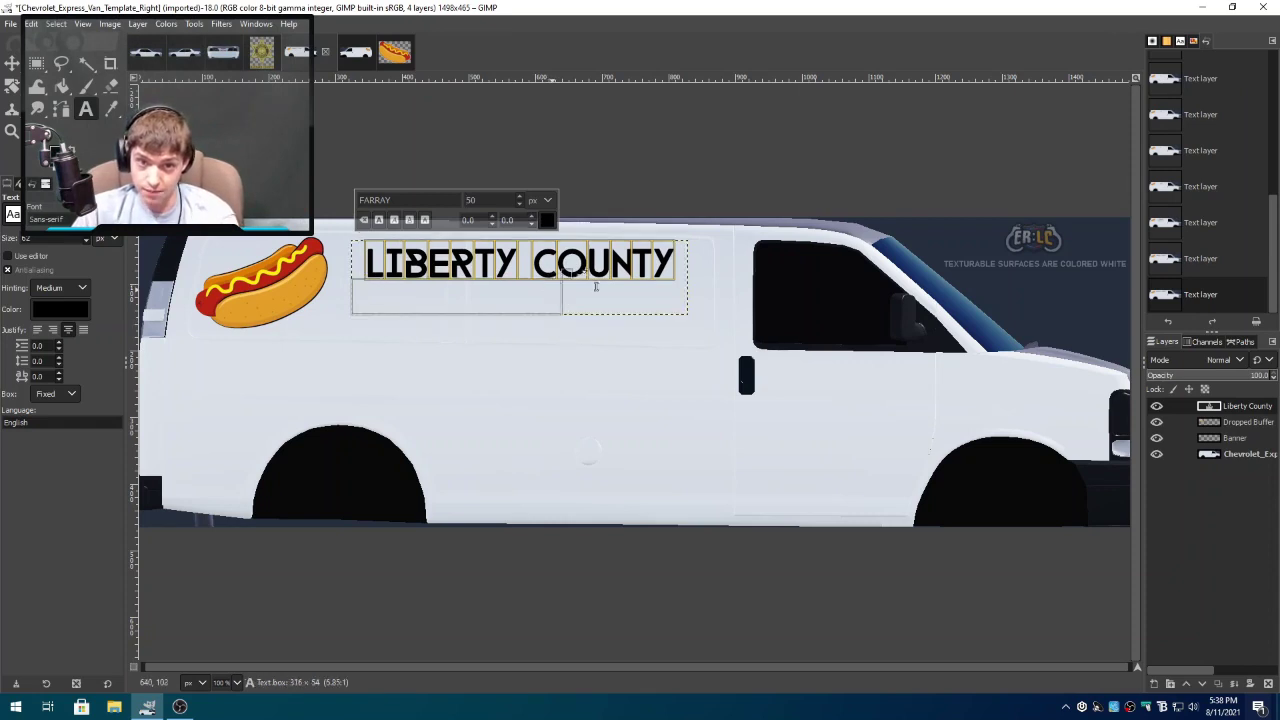
drag(708, 243, 715, 231)
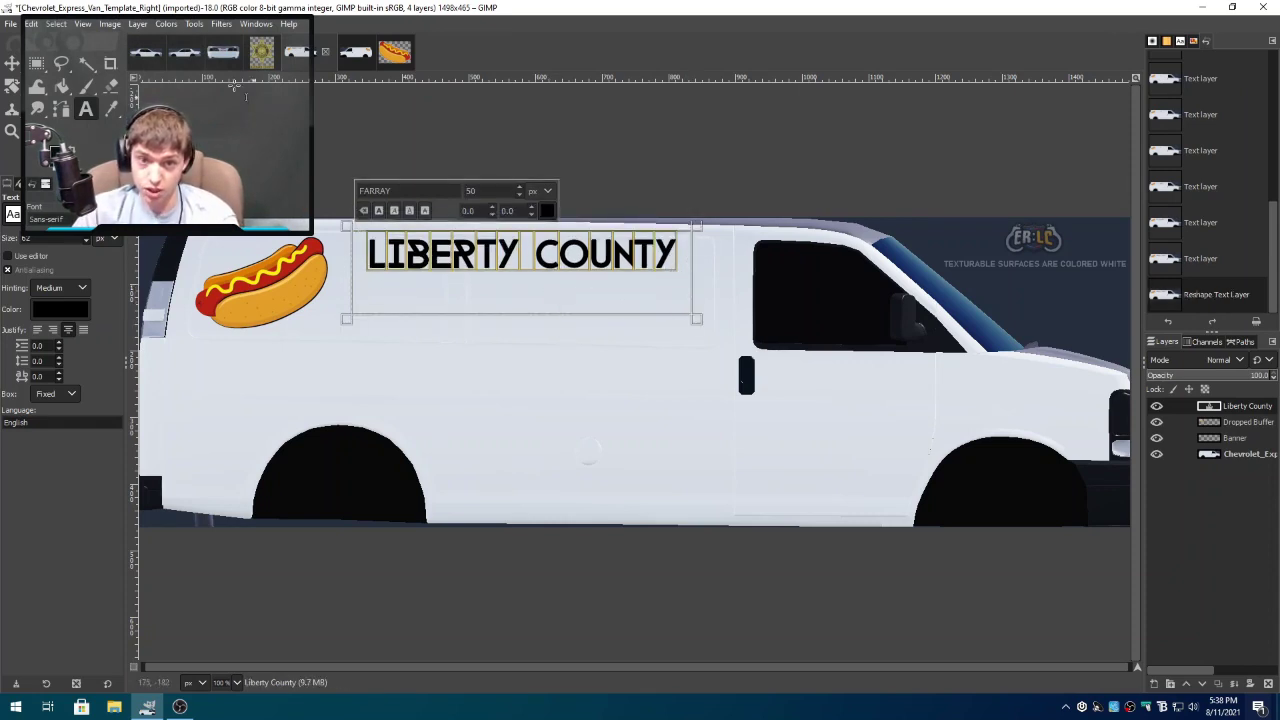
click(12, 62)
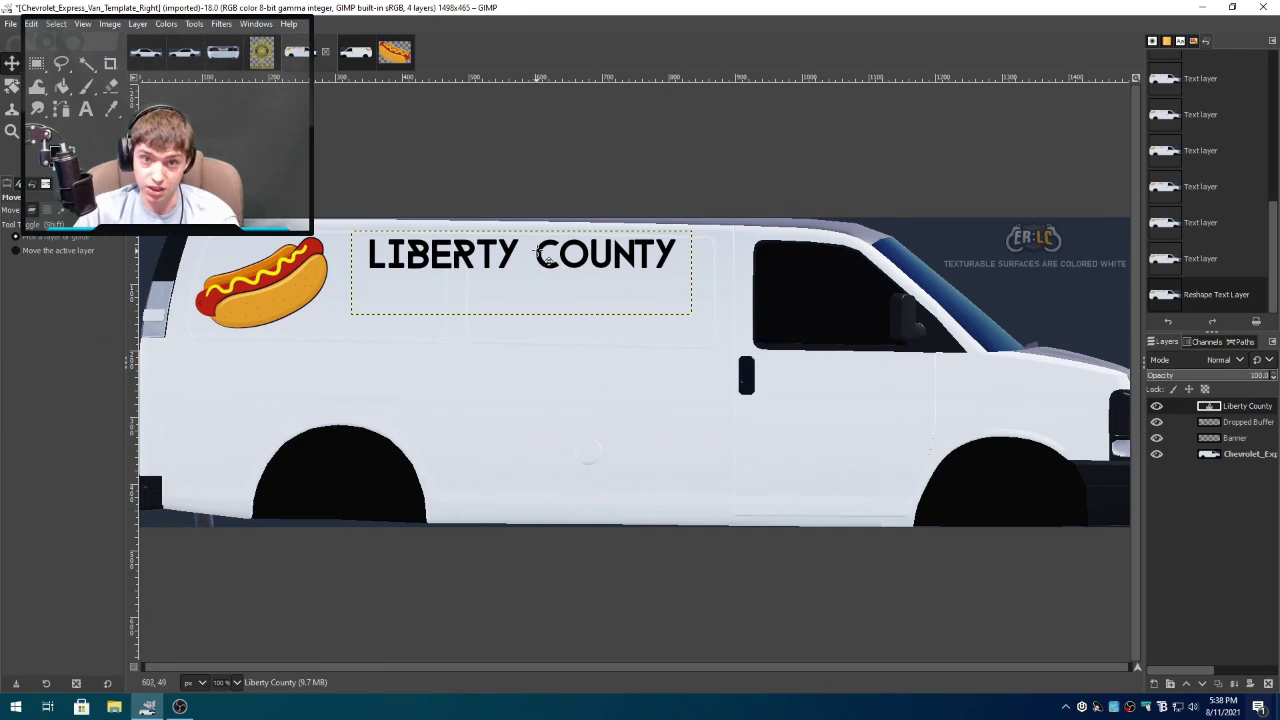
drag(538, 255, 538, 261)
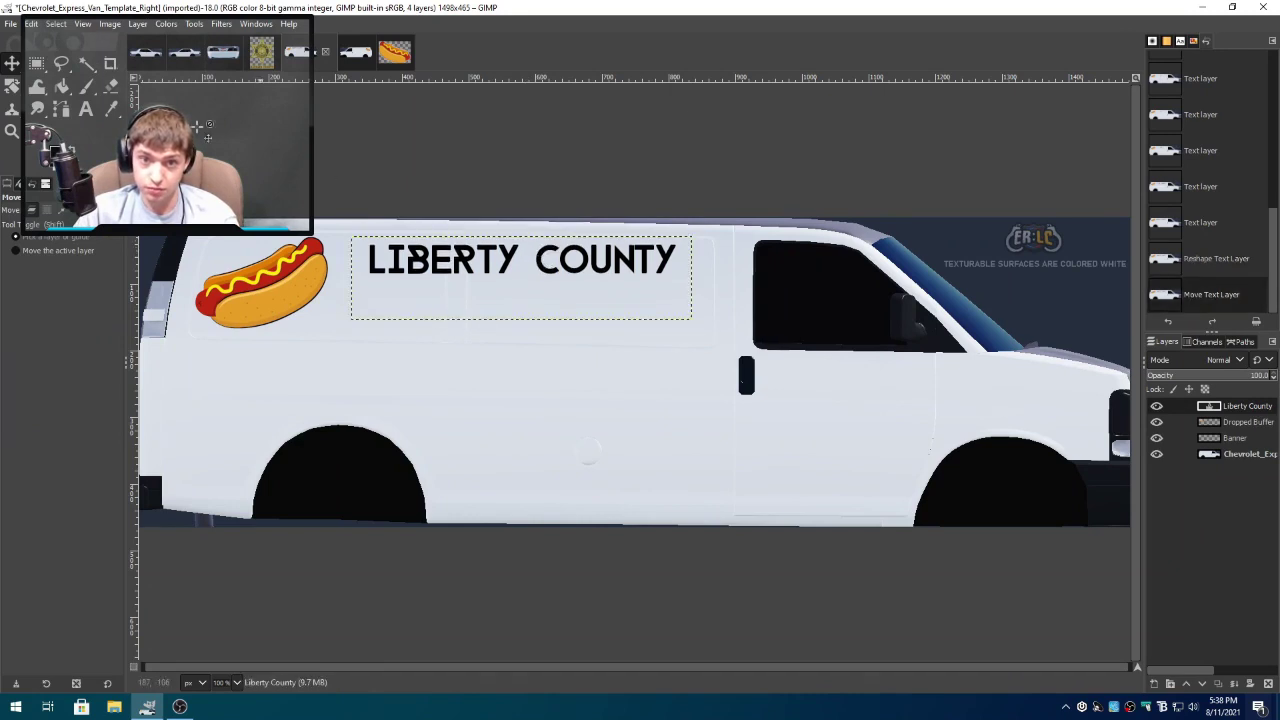
- Reduce the height of the "Liberty County" text box from its lower edge to fit the single line of text
click(36, 62)
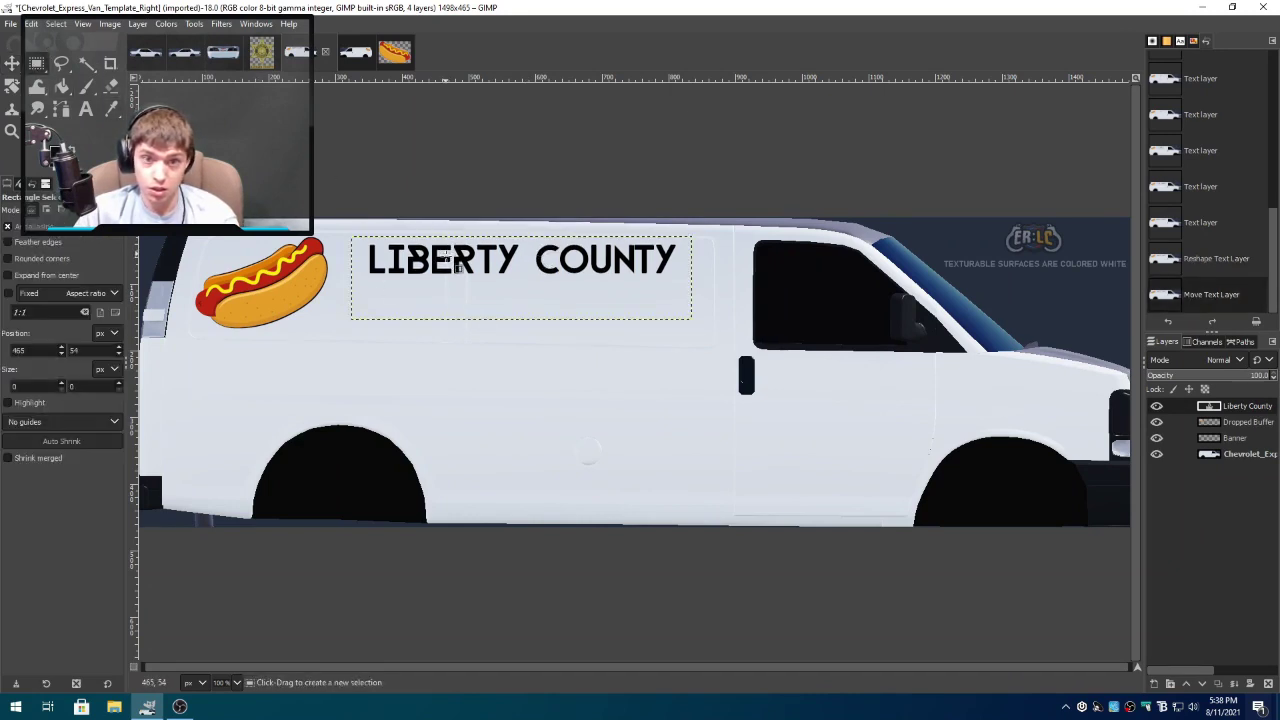
click(90, 110)
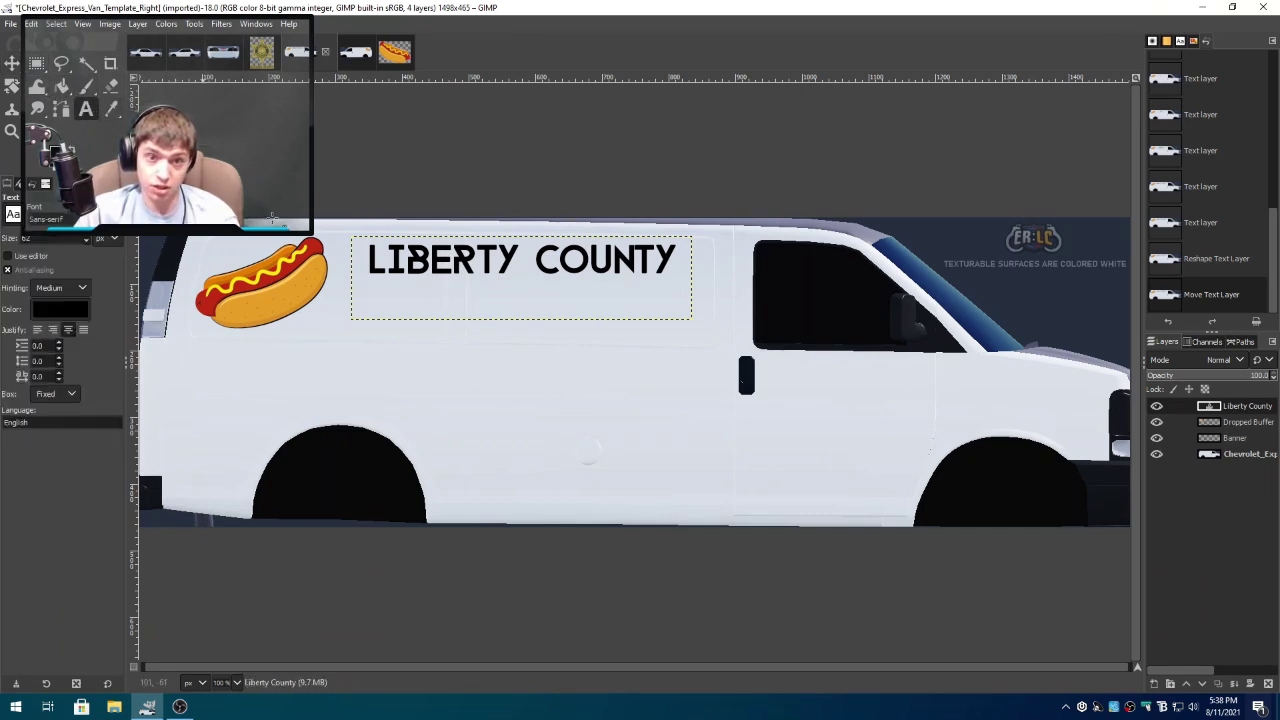
click(423, 323)
drag(425, 325, 417, 286)
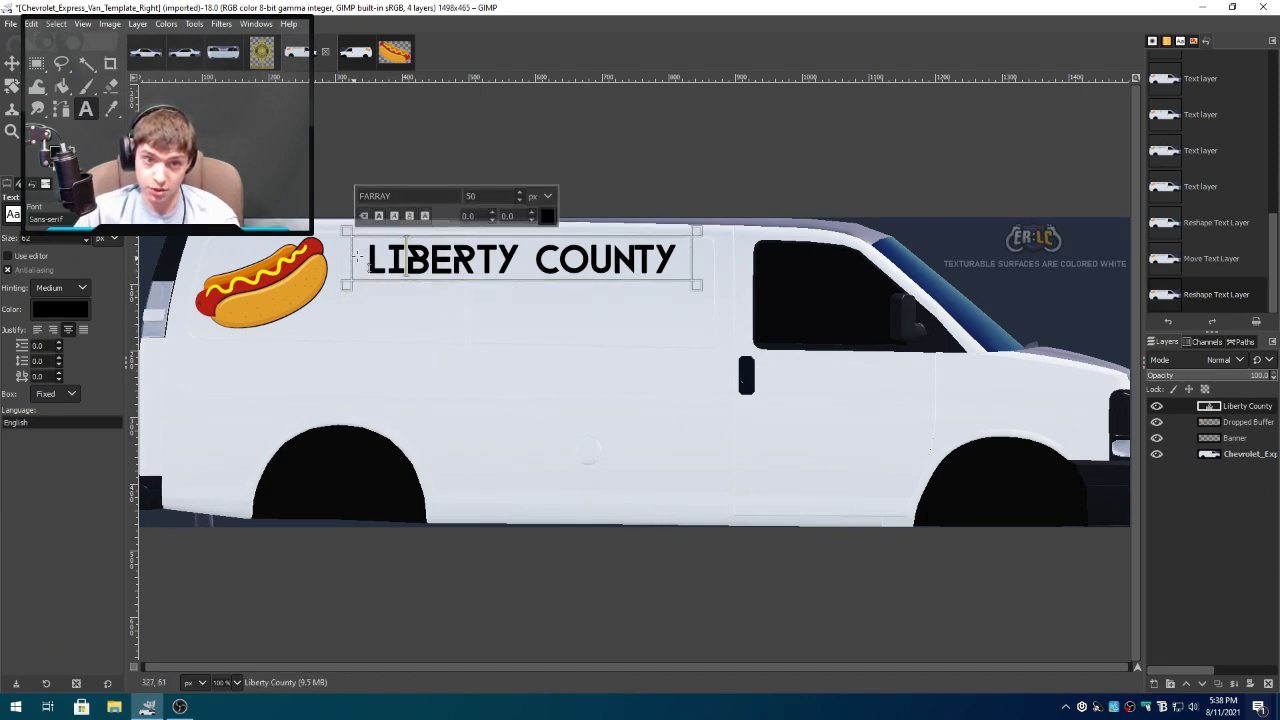
- Recolour the entire "Liberty County" text to the yellow-green d3eb00
click(546, 215)
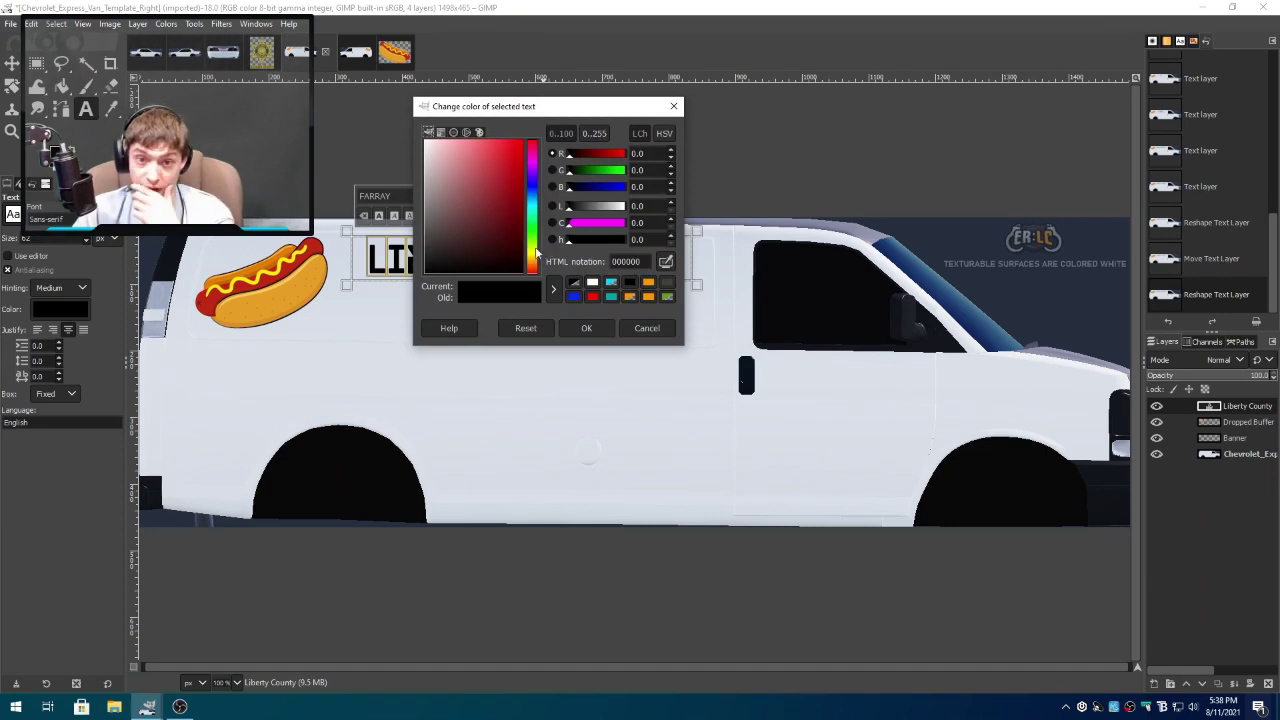
click(534, 255)
drag(502, 206, 527, 158)
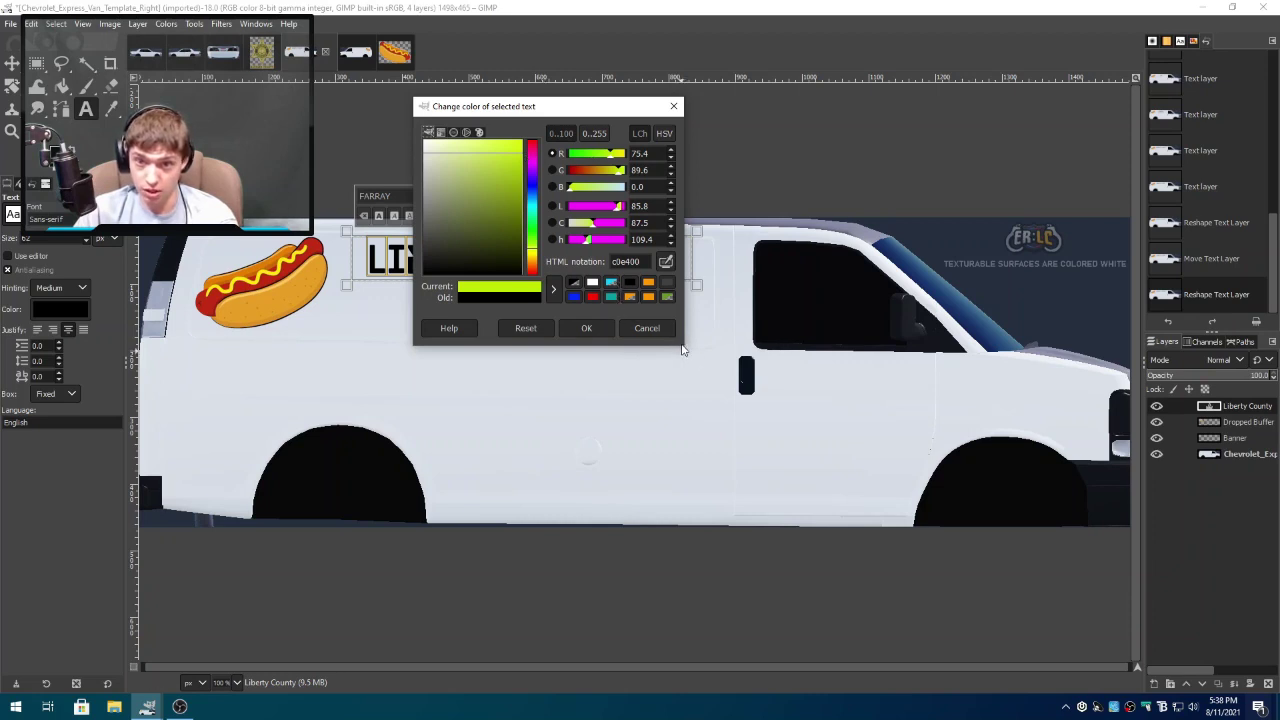
drag(684, 350, 1128, 645)
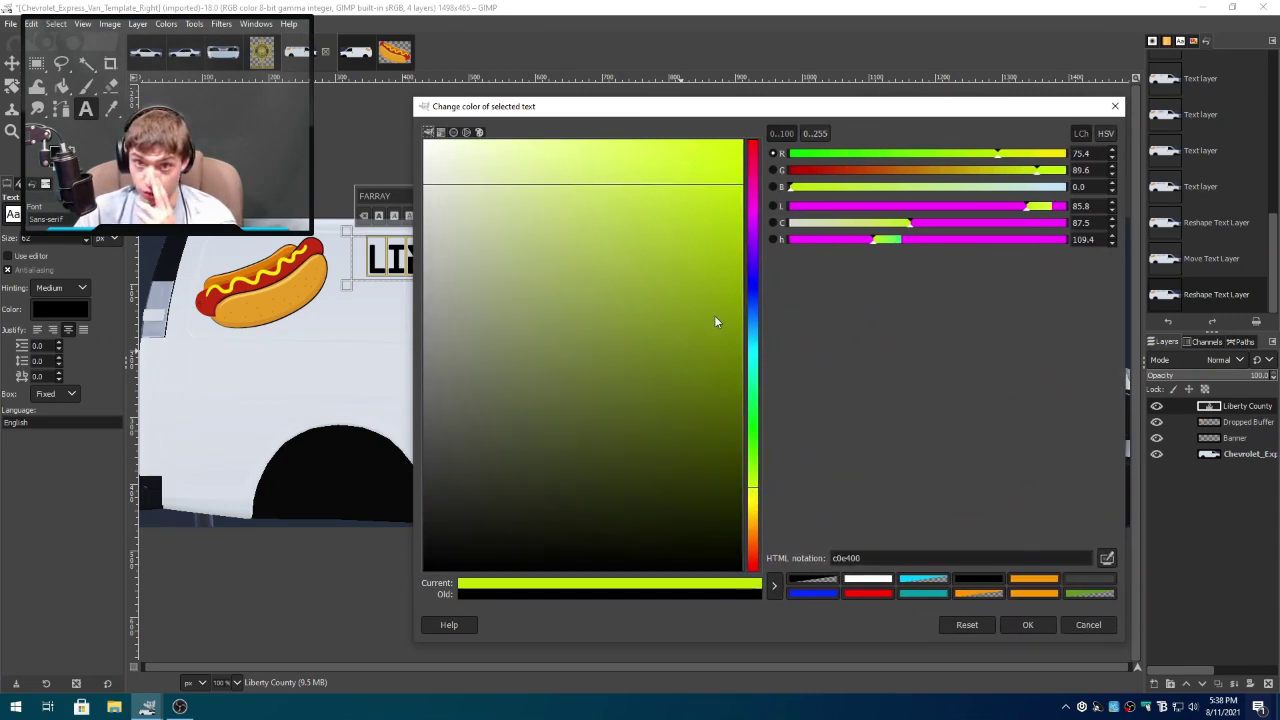
drag(757, 508, 753, 497)
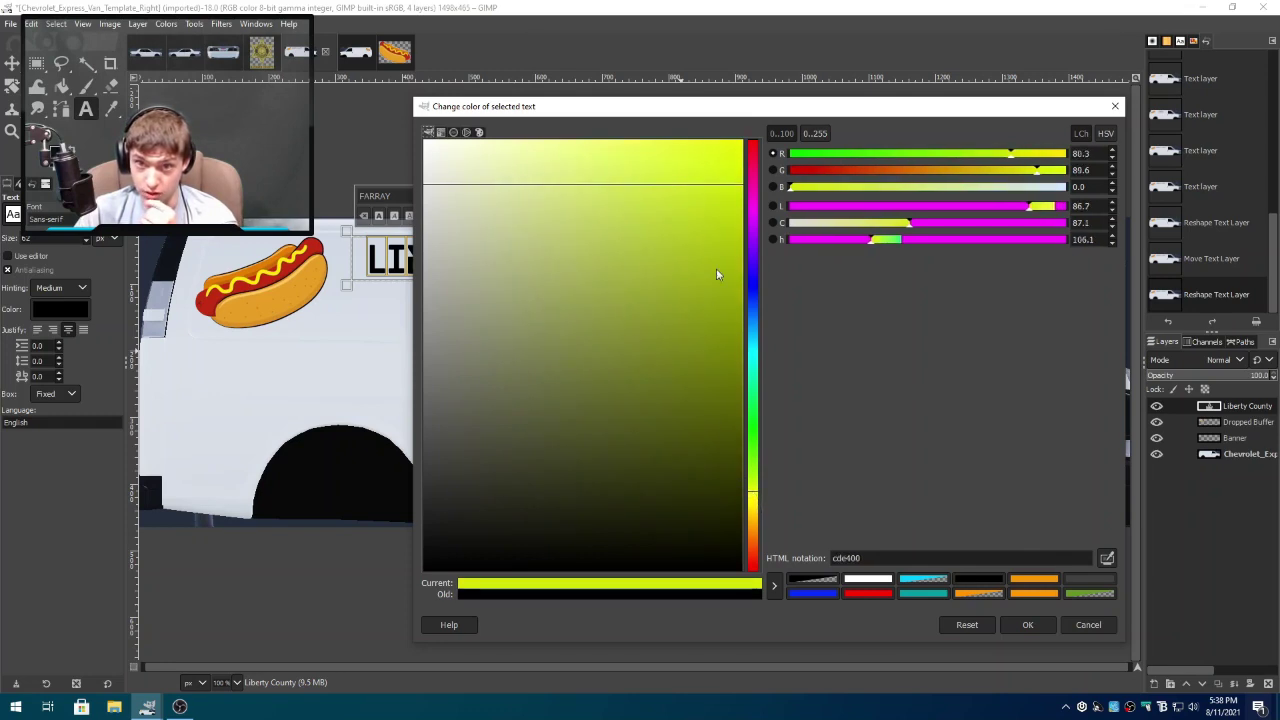
drag(738, 181, 752, 176)
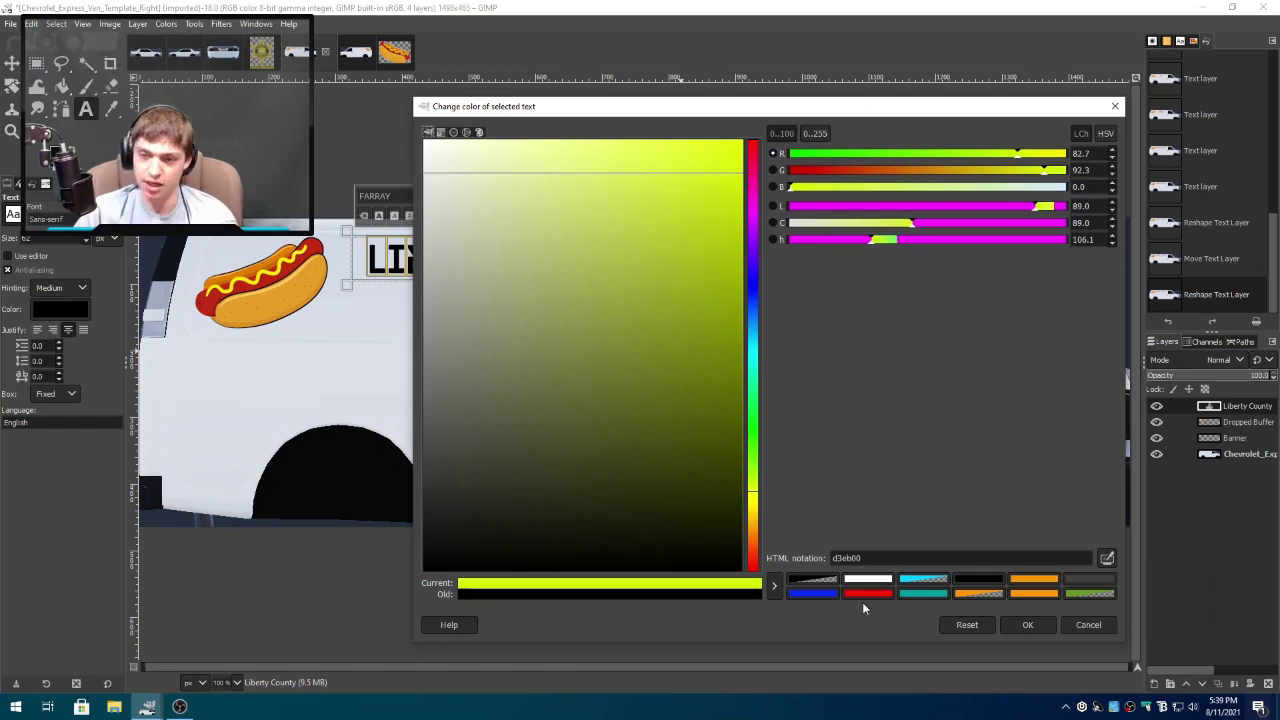
click(1023, 624)
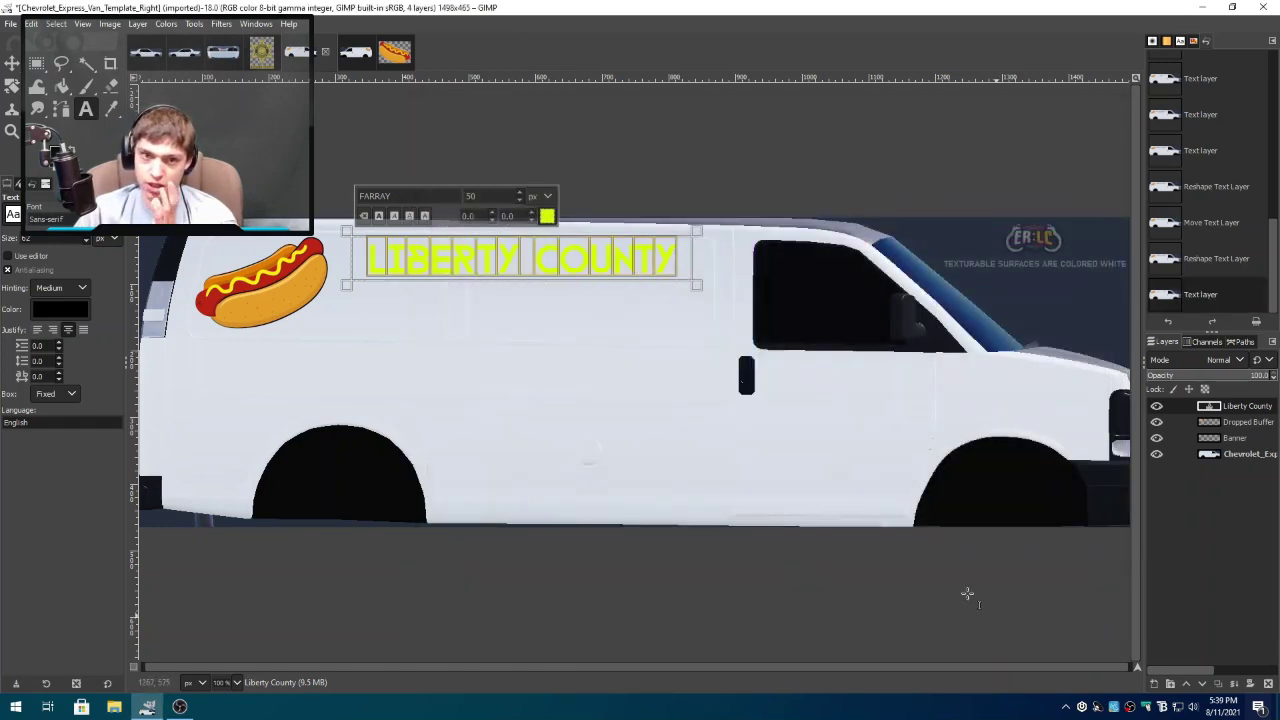
- Darken the "Liberty County" text colour slightly to c7de00
click(547, 215)
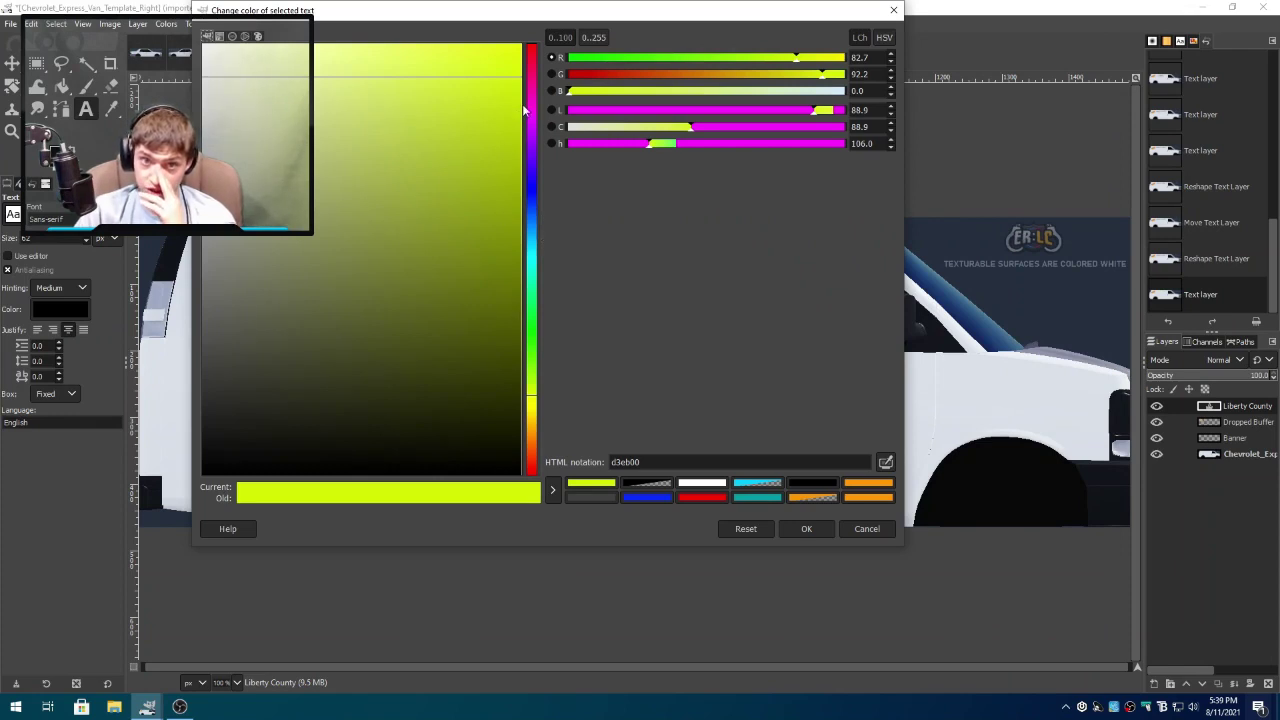
drag(517, 89, 531, 103)
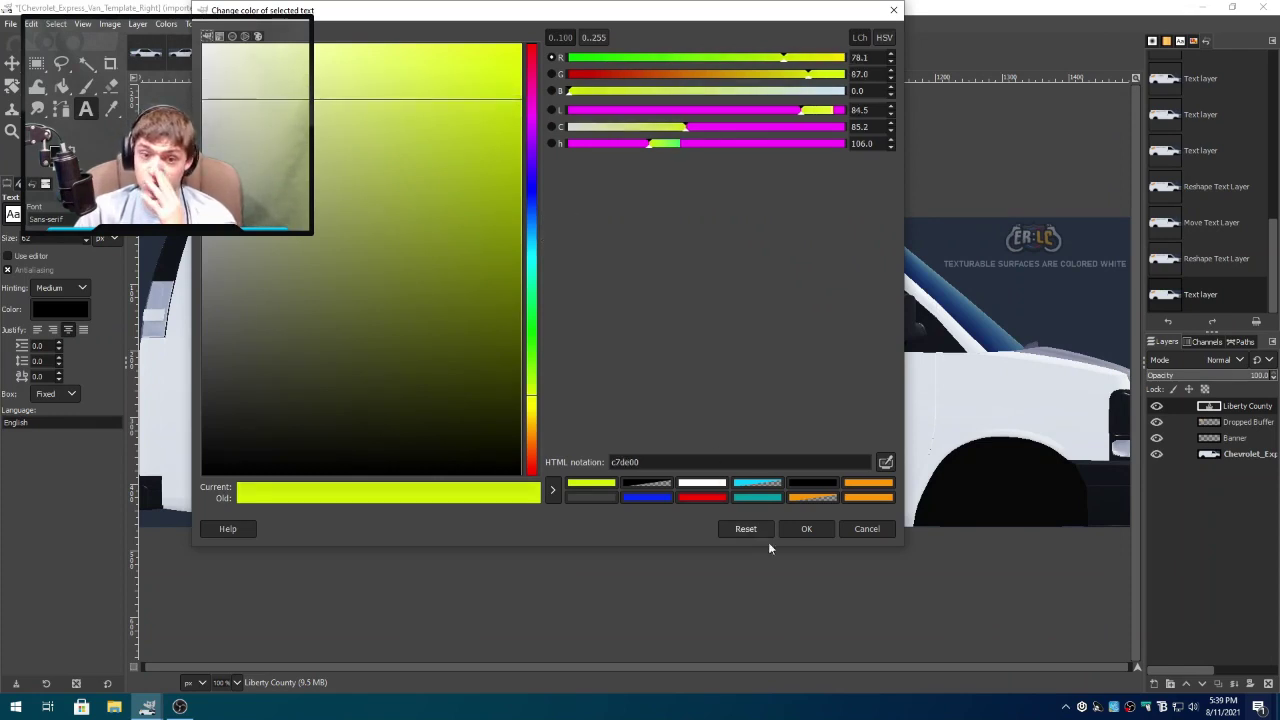
click(806, 529)
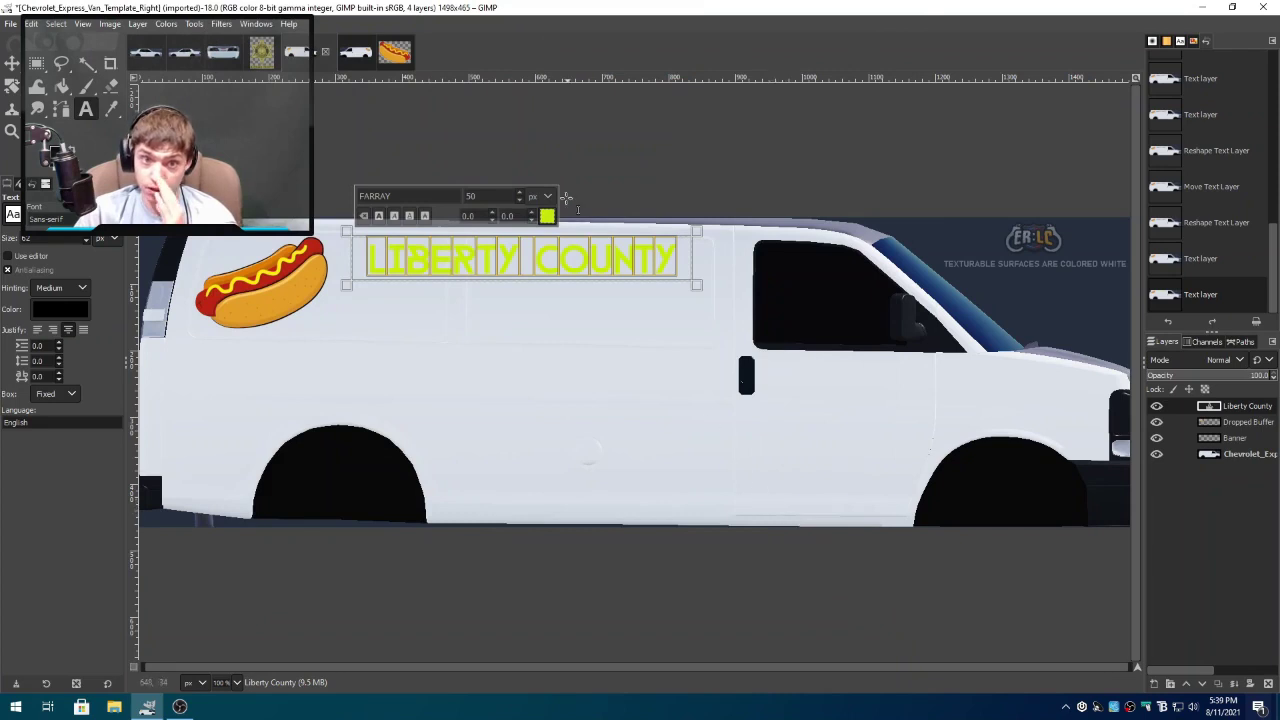
- Try darker olive greens on the "Liberty County" text, first 8e9f00 and then the slightly lighter a3b600
click(547, 215)
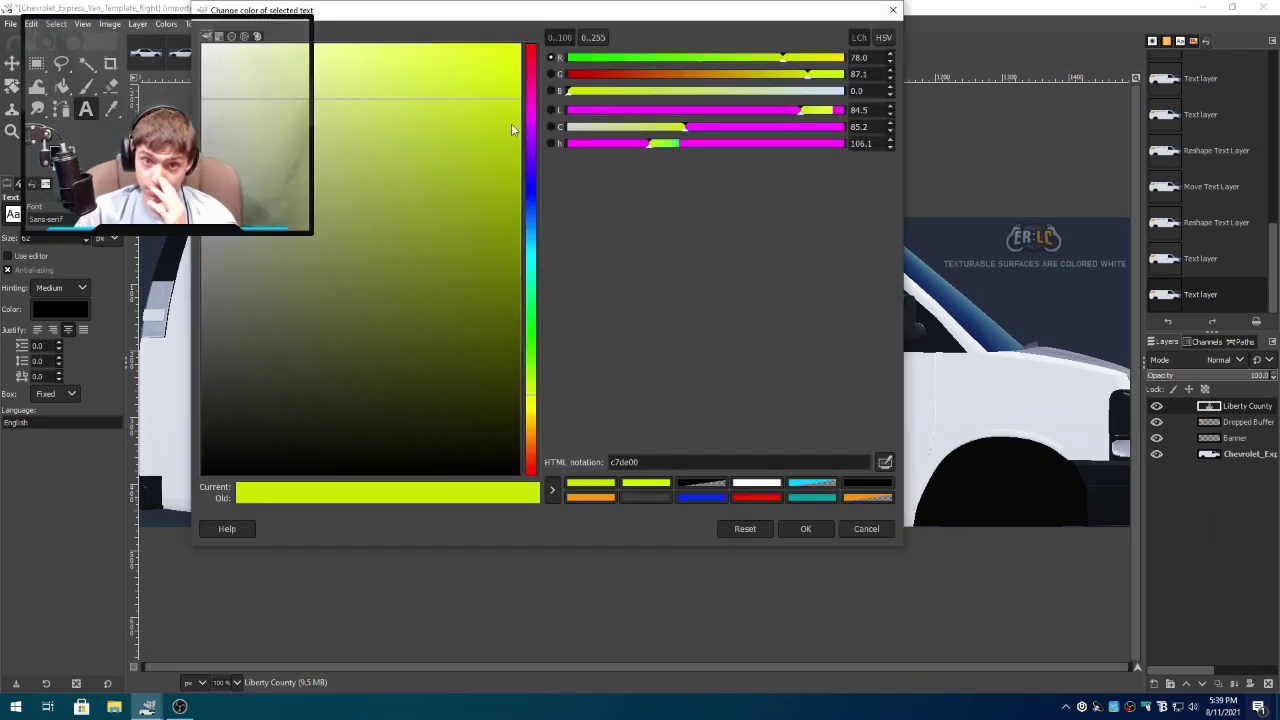
drag(511, 128, 580, 206)
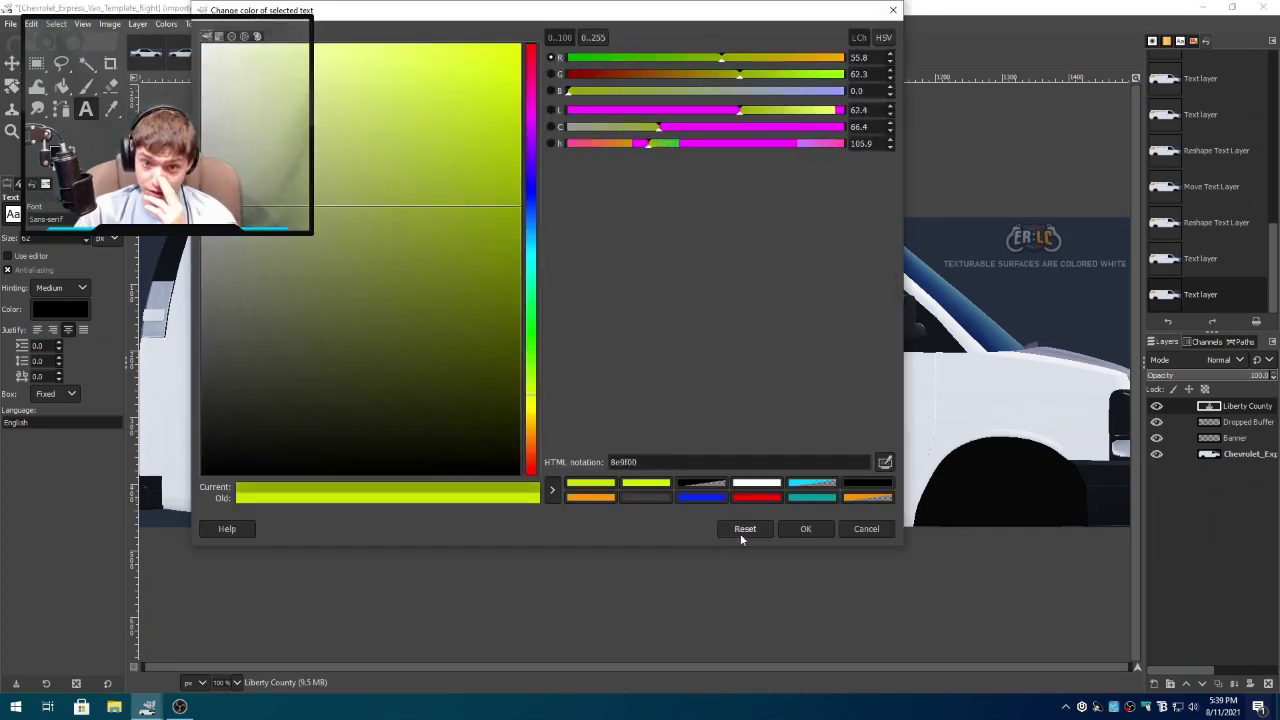
click(812, 529)
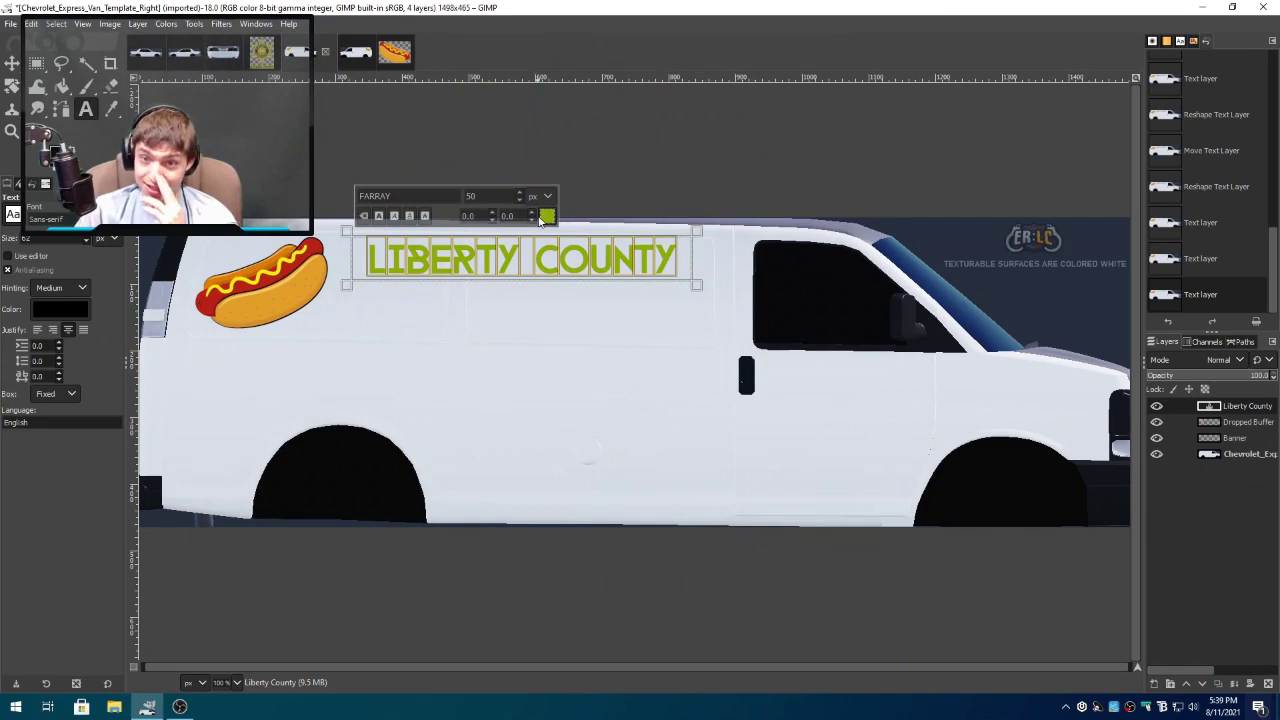
click(547, 215)
drag(516, 200, 526, 172)
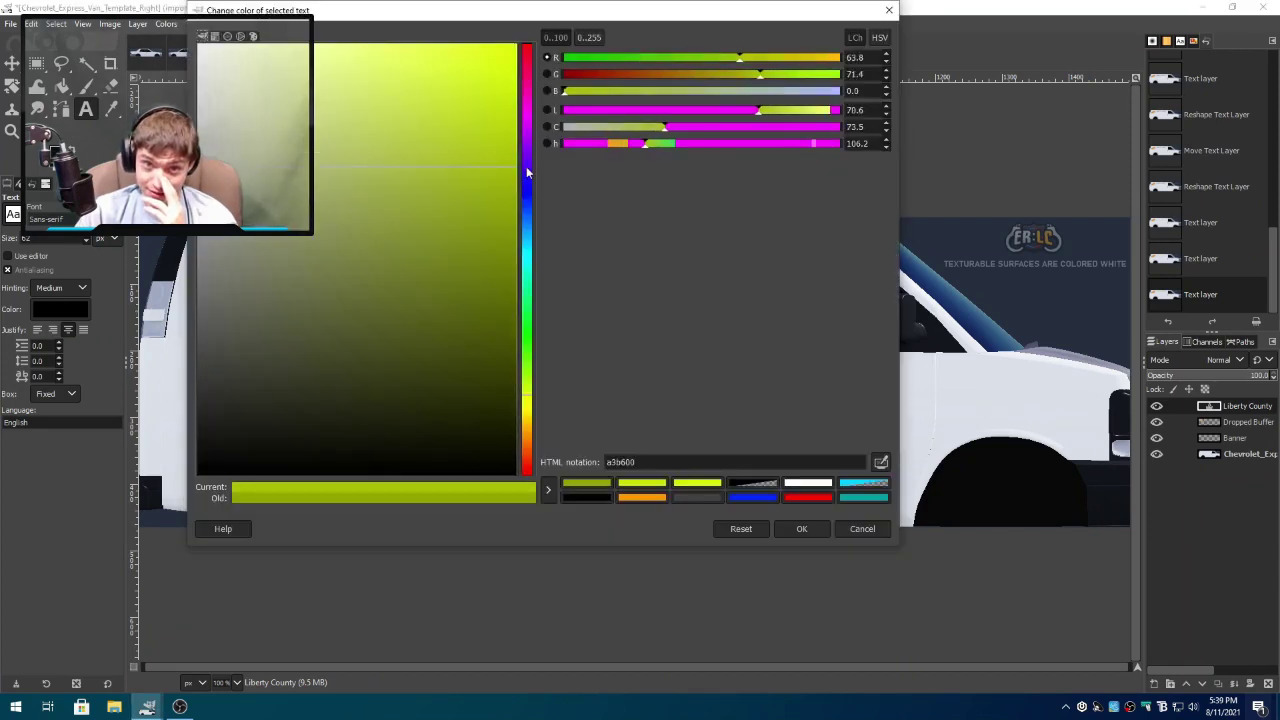
click(800, 529)
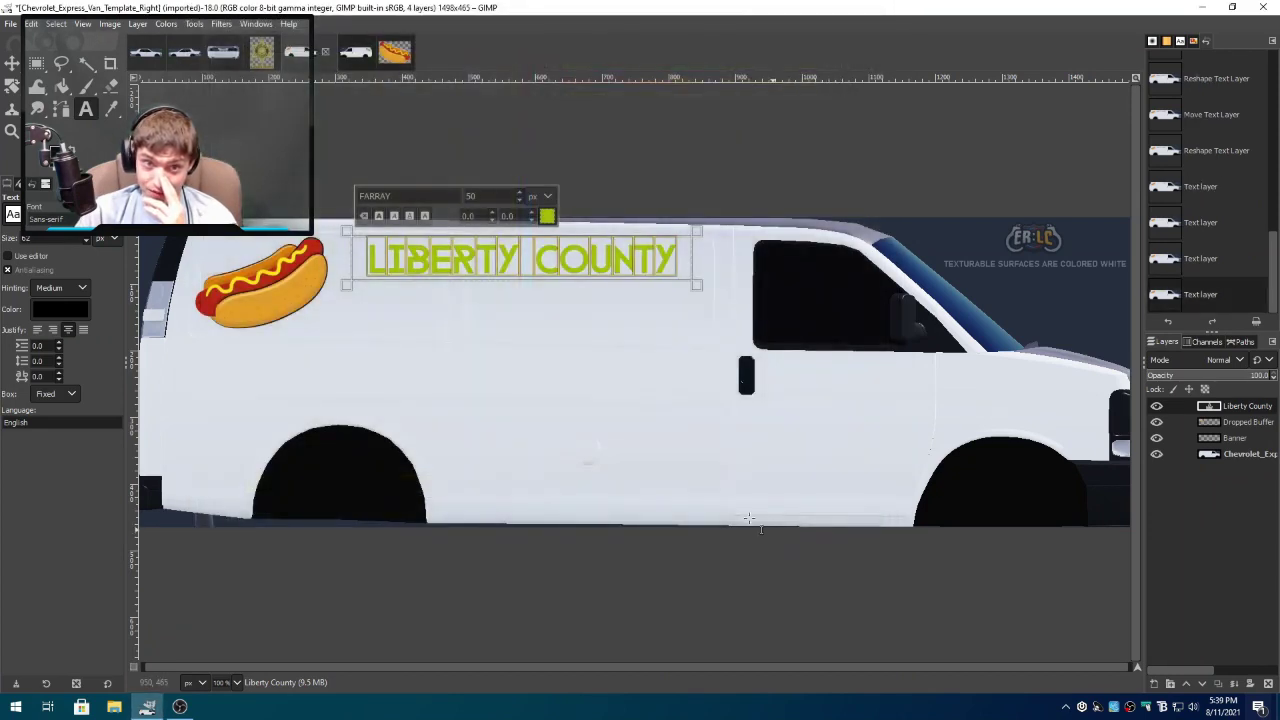
- Try paler yellow-greens on the "Liberty County" text, first c5d53d and then the brighter cede45
click(545, 215)
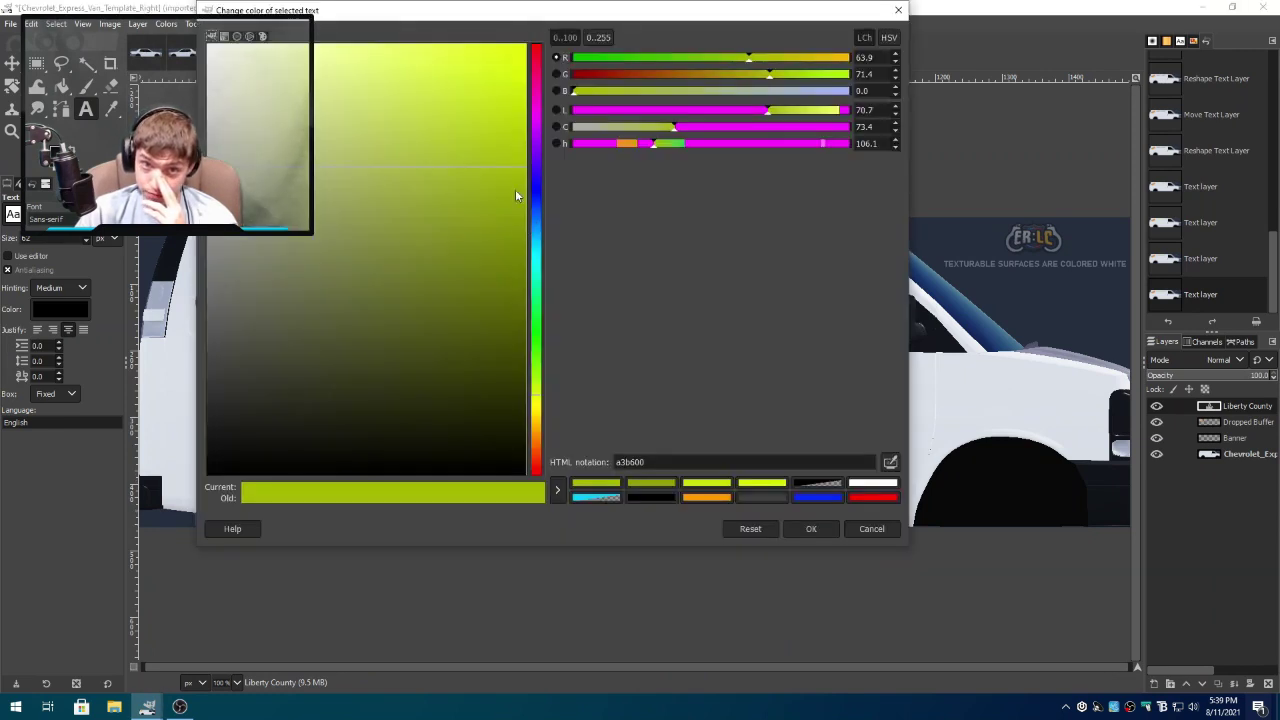
drag(516, 196, 529, 150)
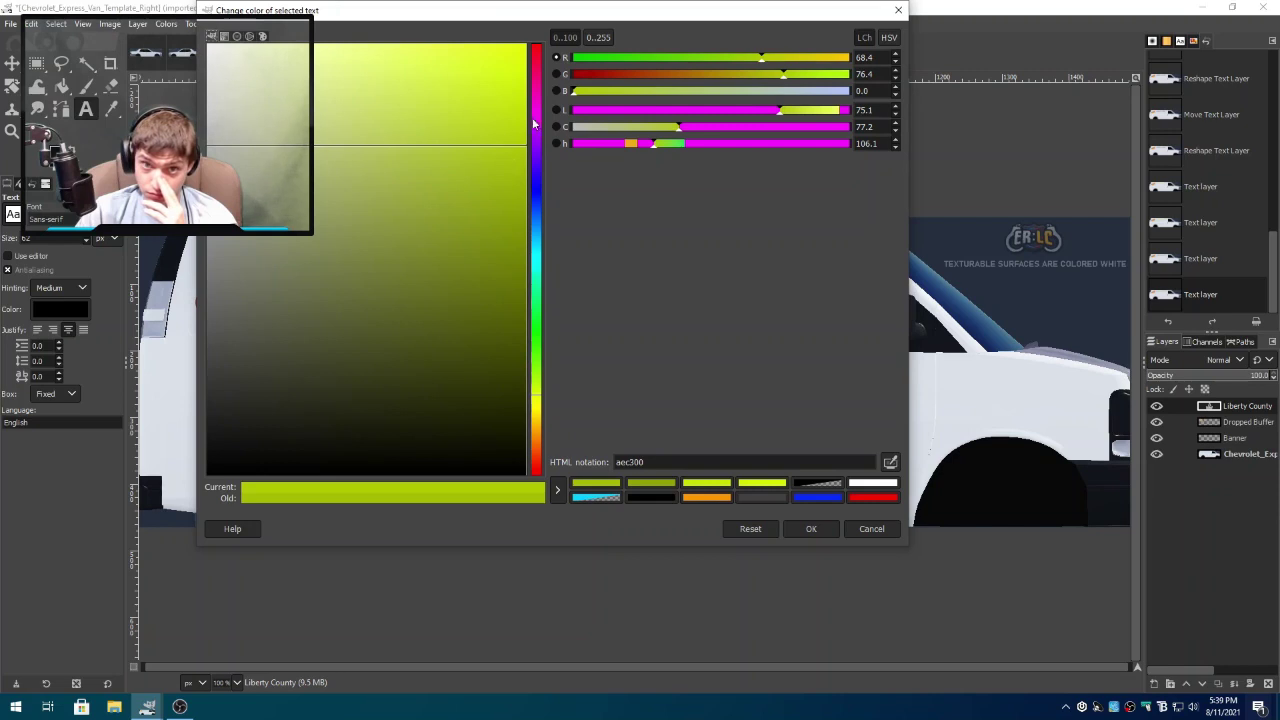
drag(533, 124, 435, 119)
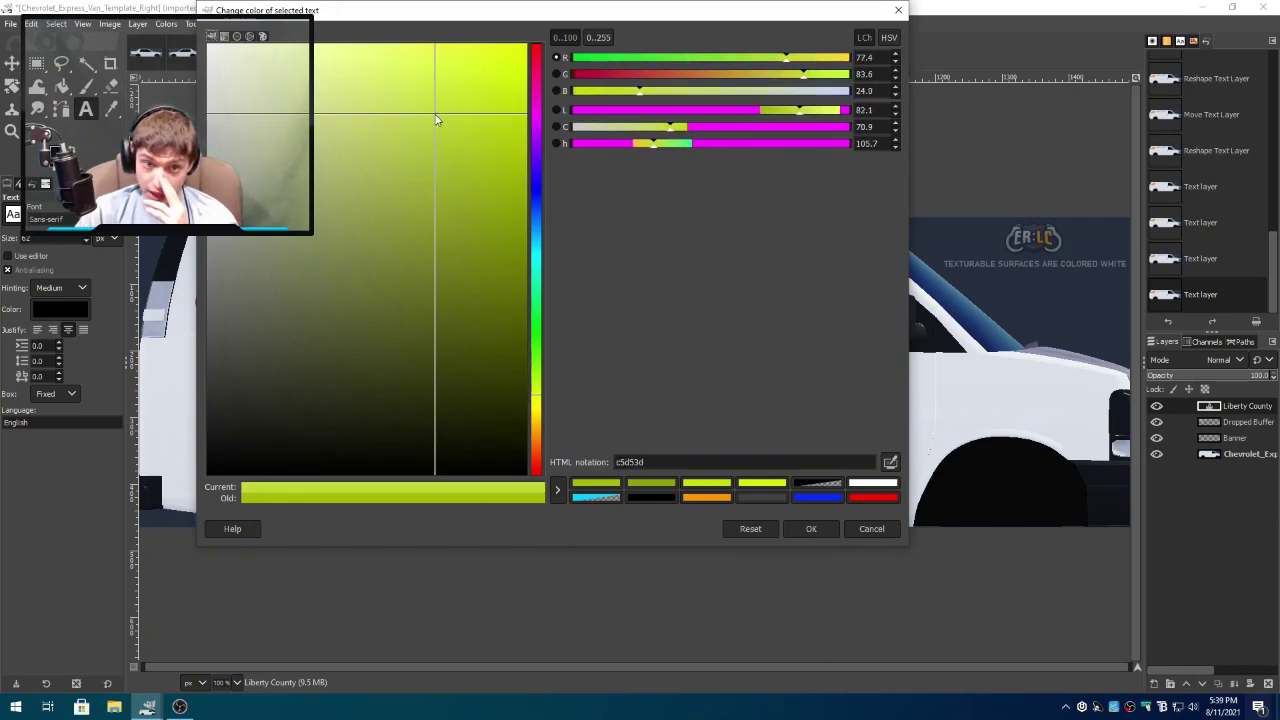
click(811, 528)
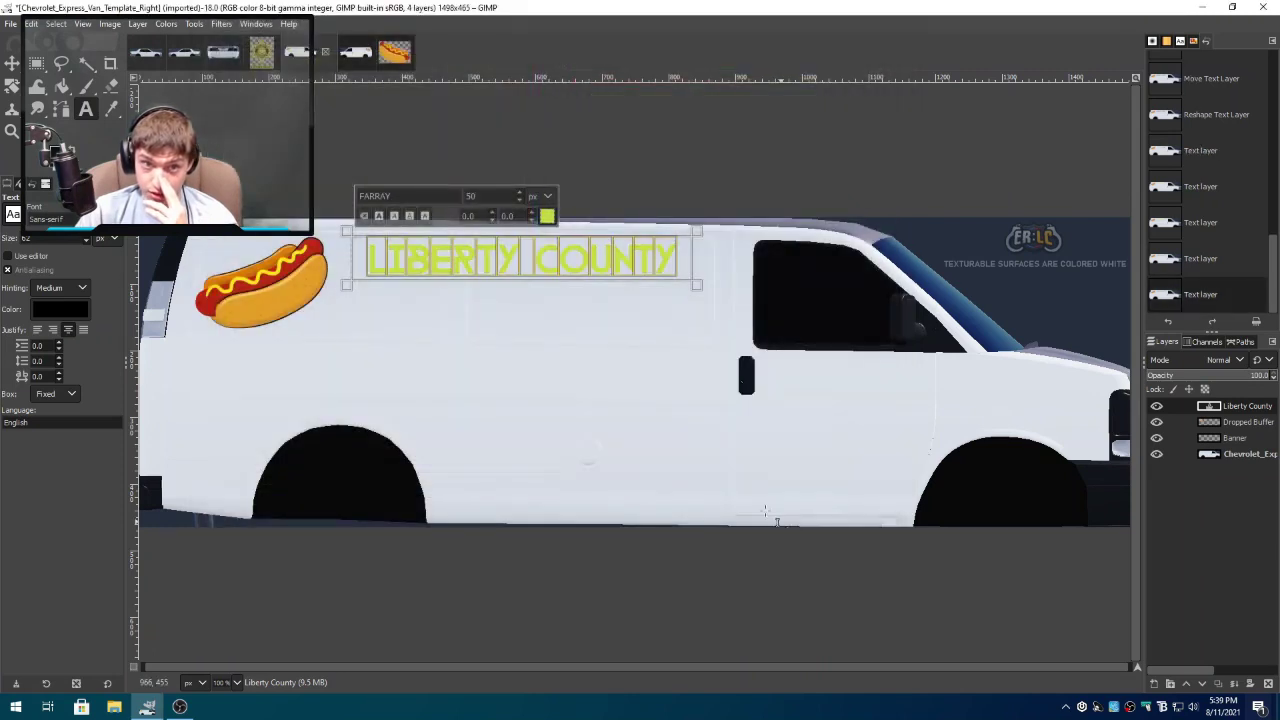
click(546, 216)
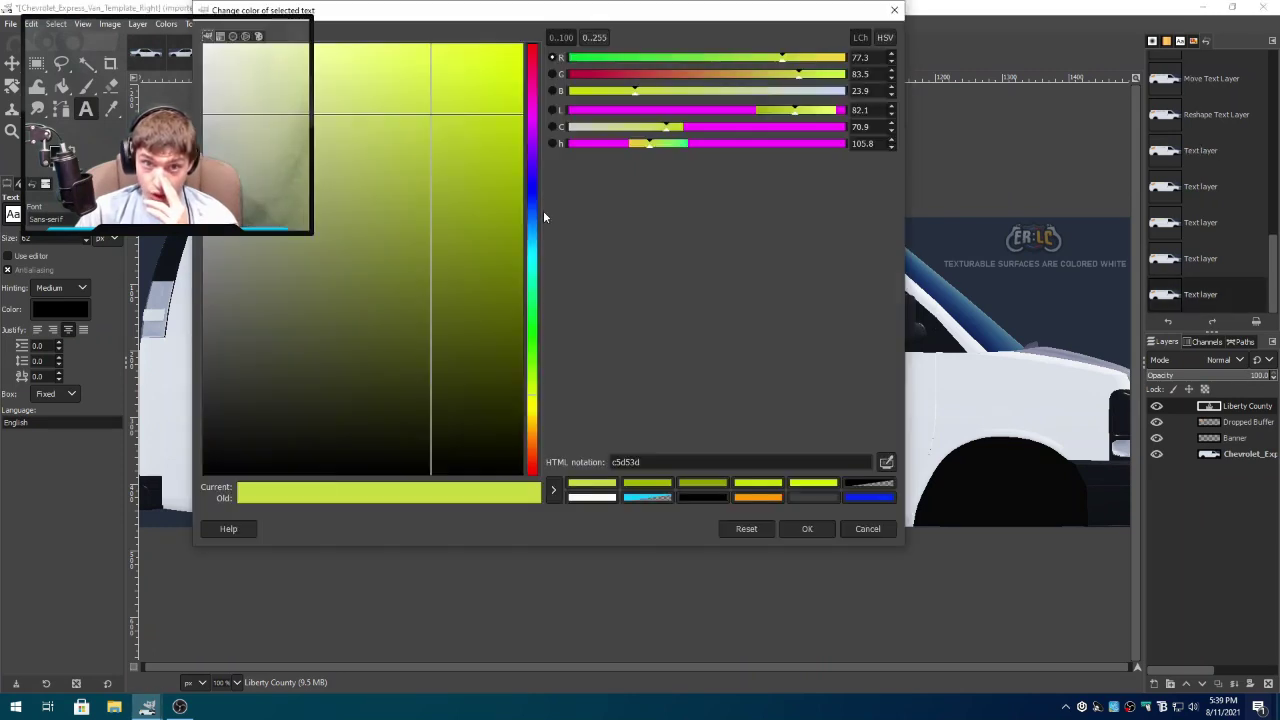
click(423, 100)
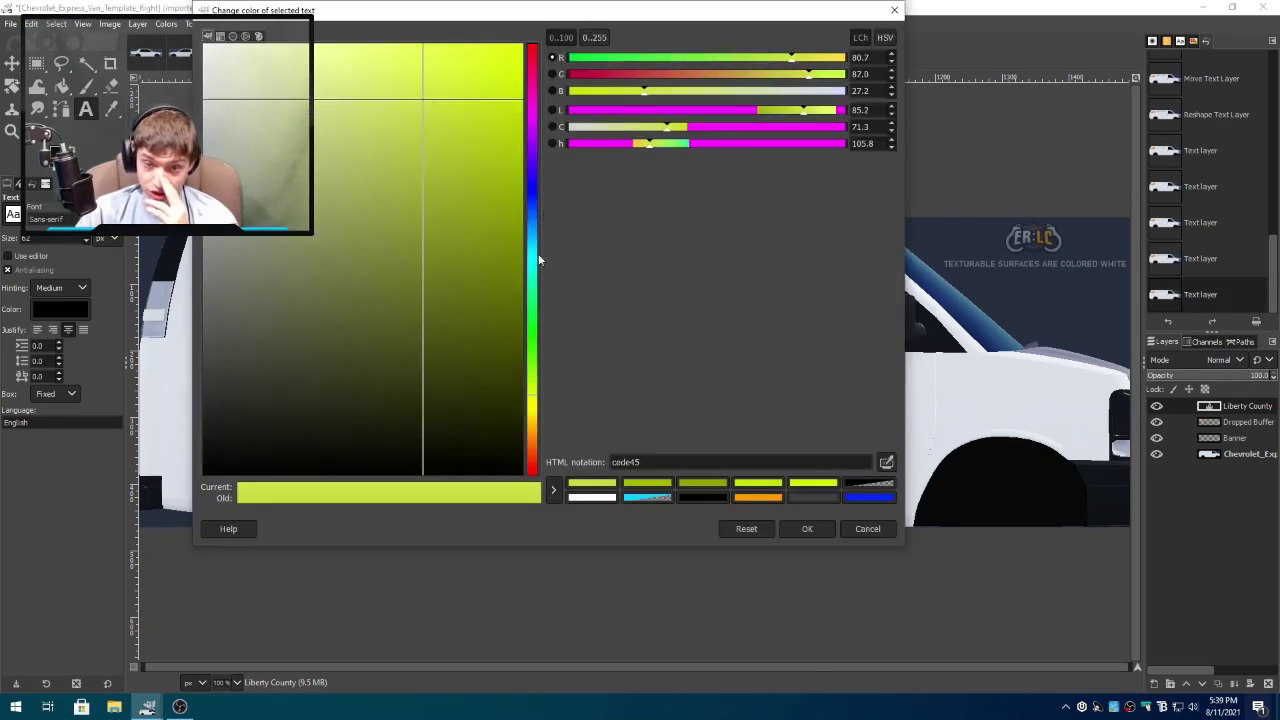
click(800, 528)
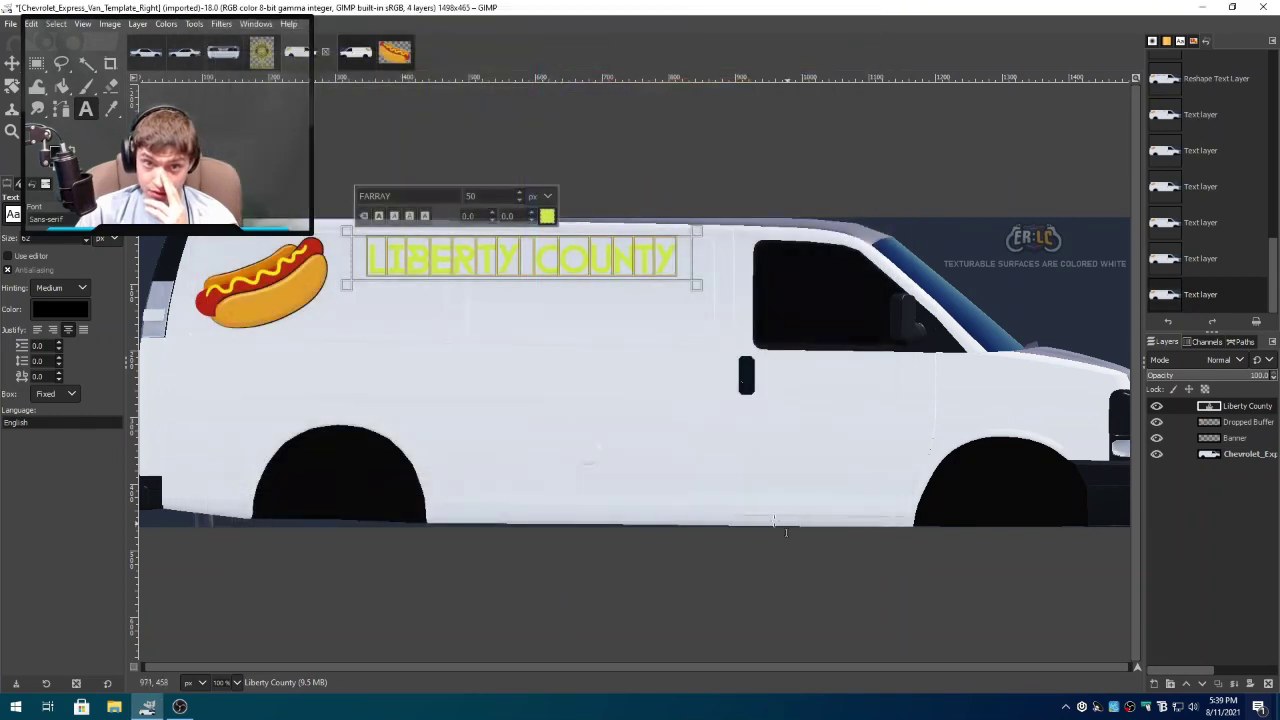
- Recolour the "Liberty County" text to the muted yellow-green bfcd40
click(546, 216)
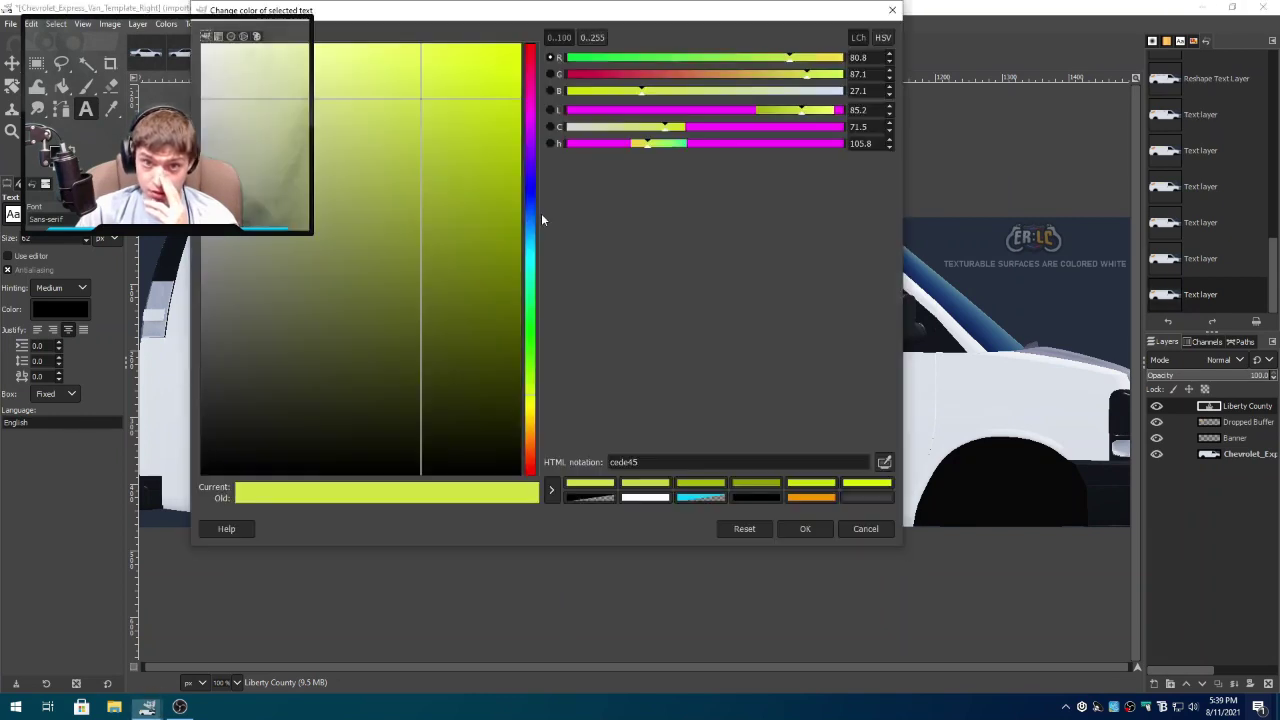
click(419, 117)
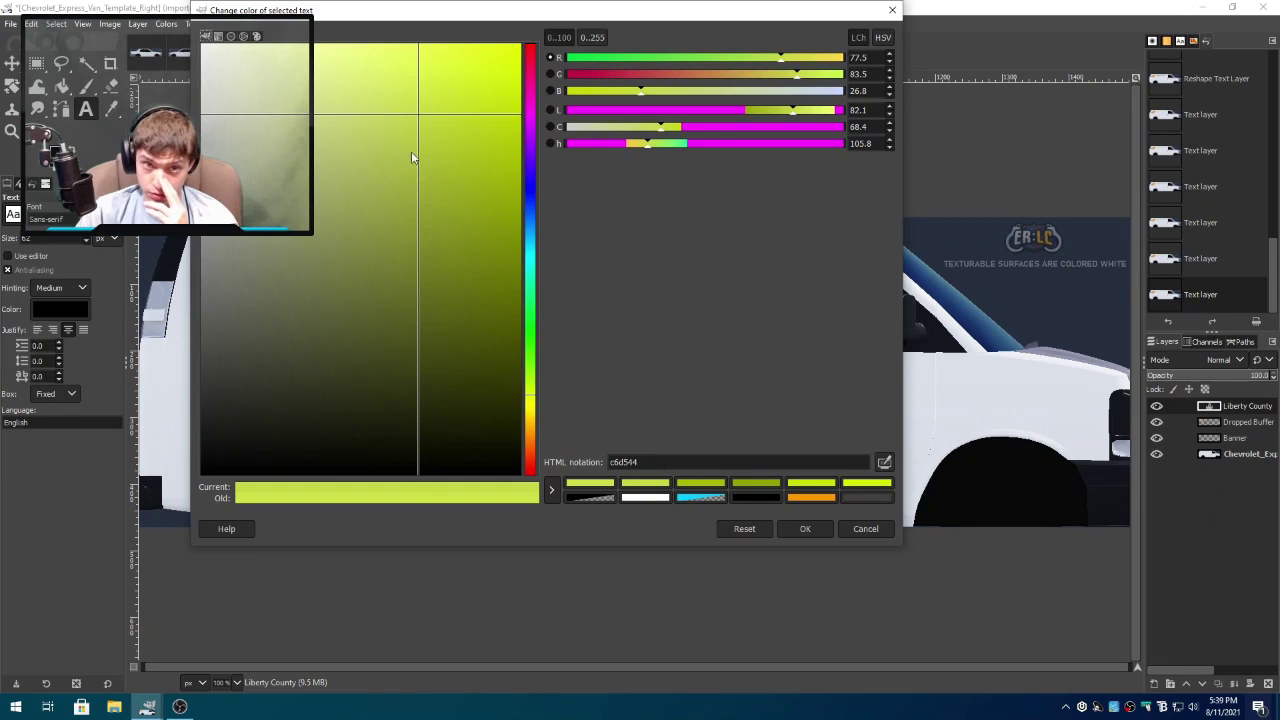
click(421, 126)
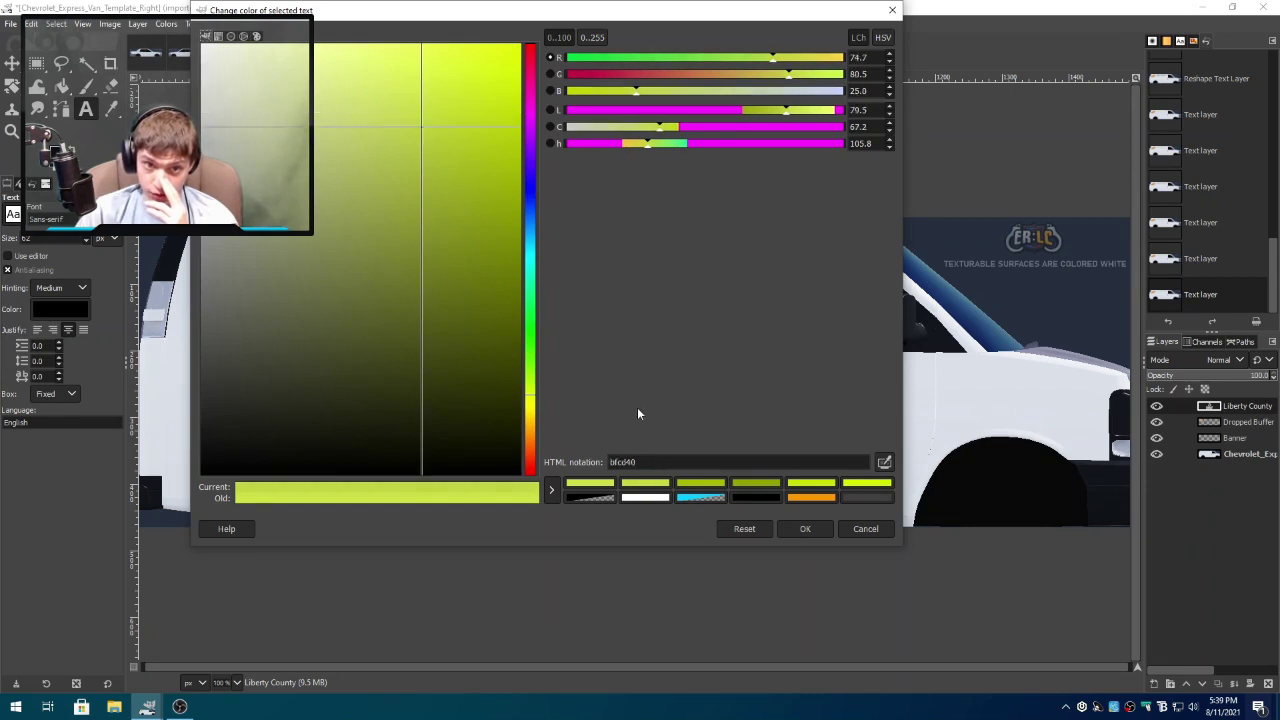
click(806, 531)
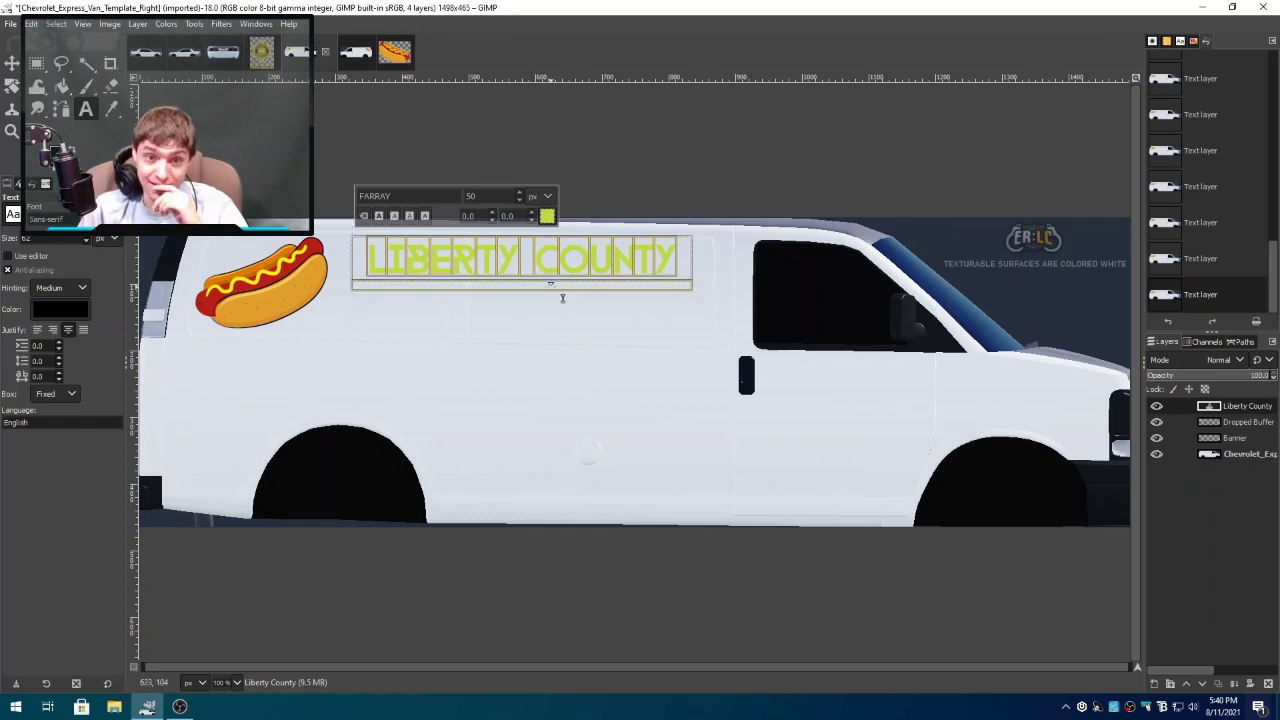
click(547, 216)
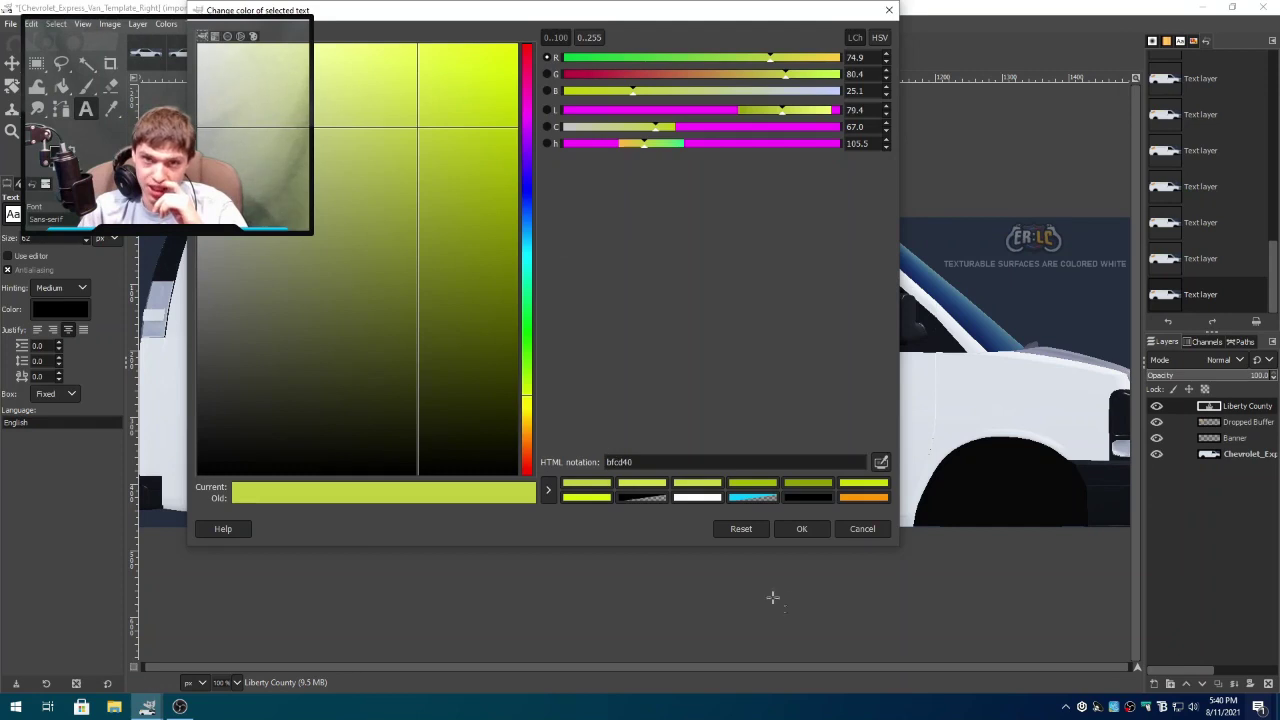
click(802, 529)
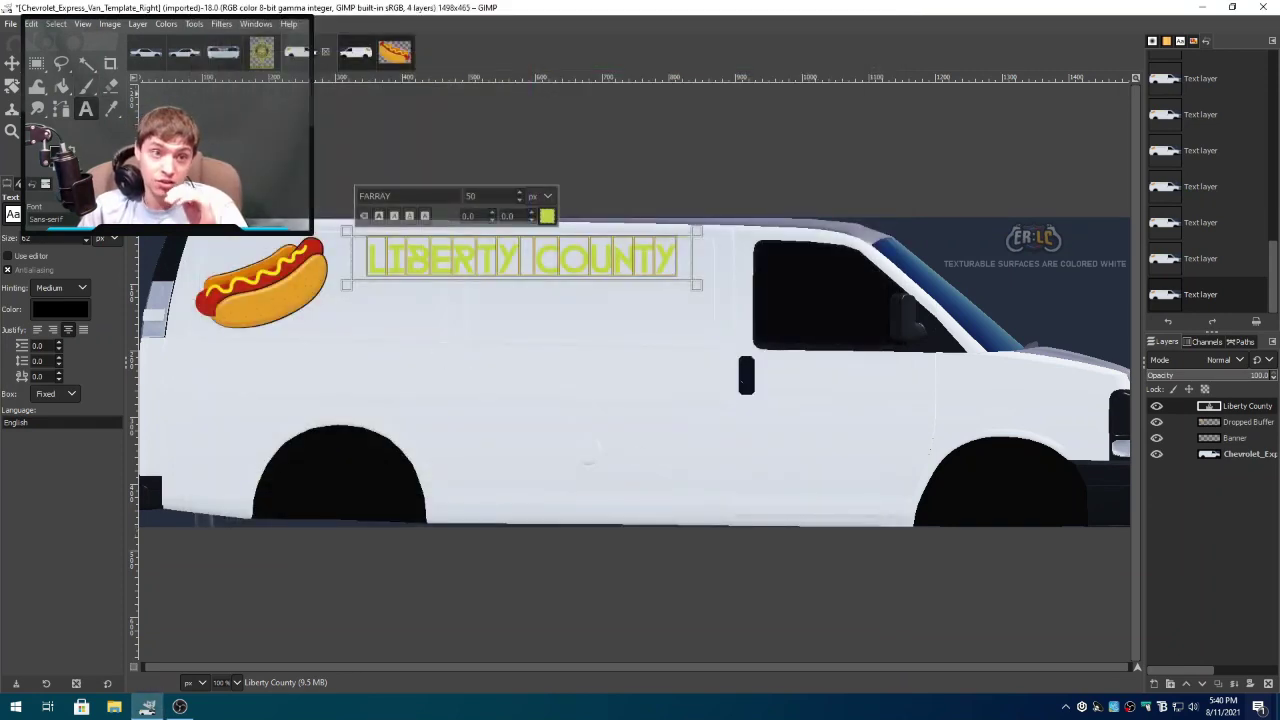
- Add a text box directly below "Liberty County" with the FARRAY font and enter "Hotdog stand"
drag(352, 298, 661, 338)
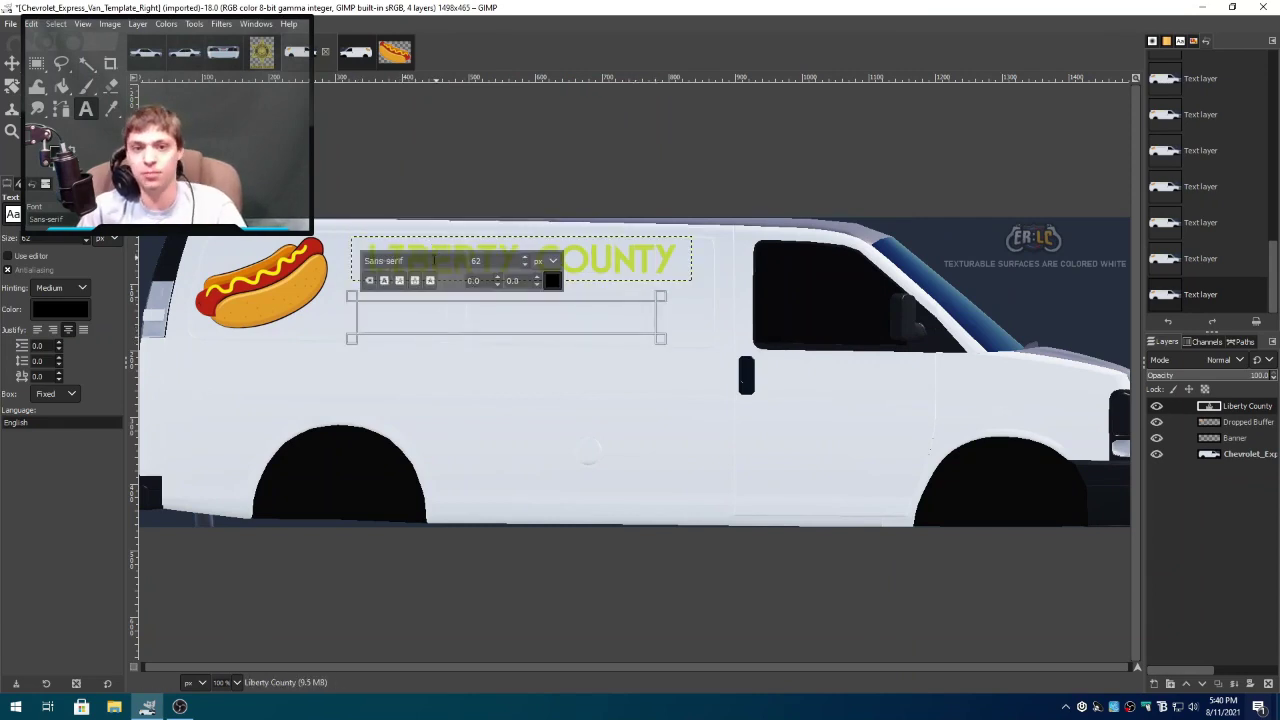
triple_click(436, 260)
text(far)
click(430, 283)
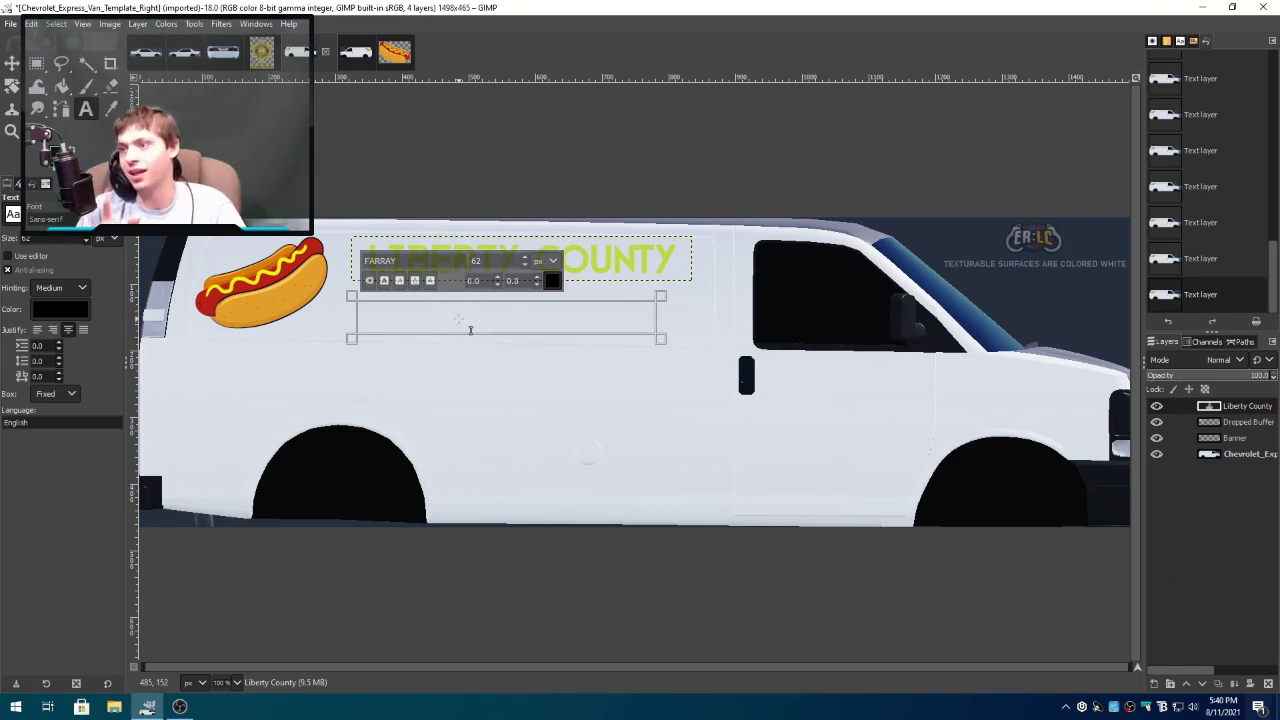
key(super+h)
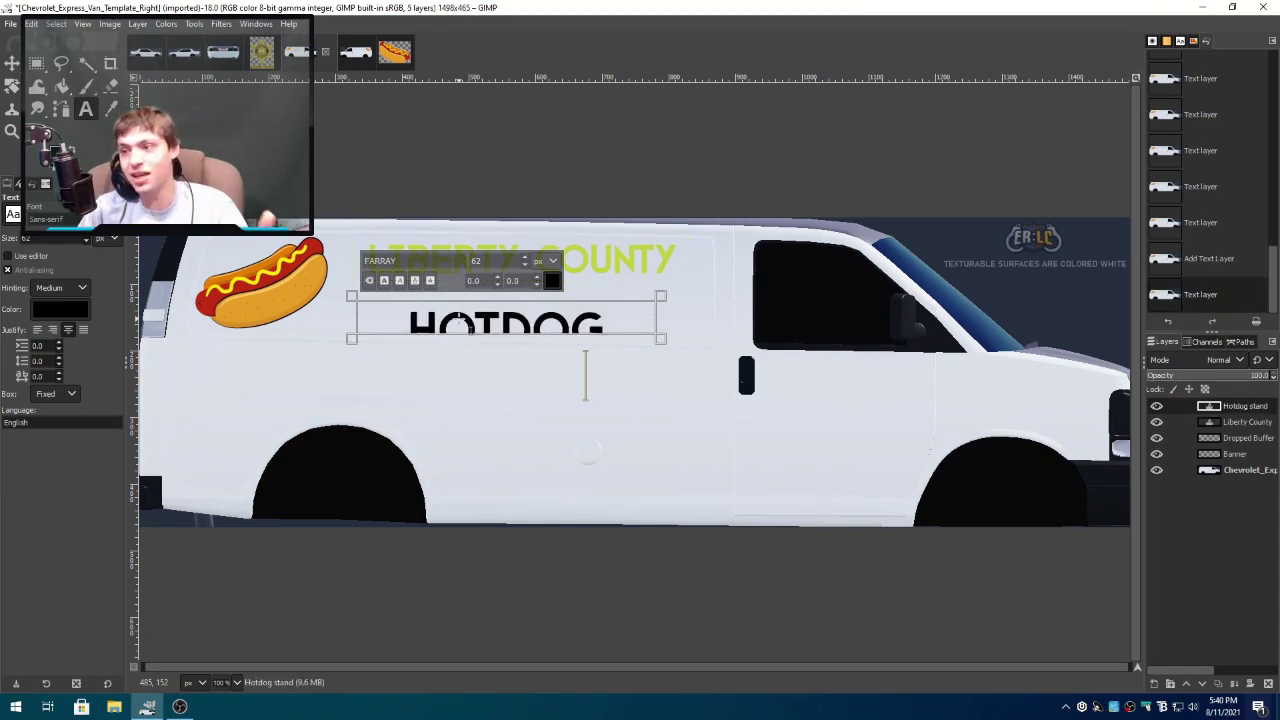
- Reduce the font size of the entire "Hotdog stand" text to 46 px to fit it on one line
drag(408, 323, 637, 482)
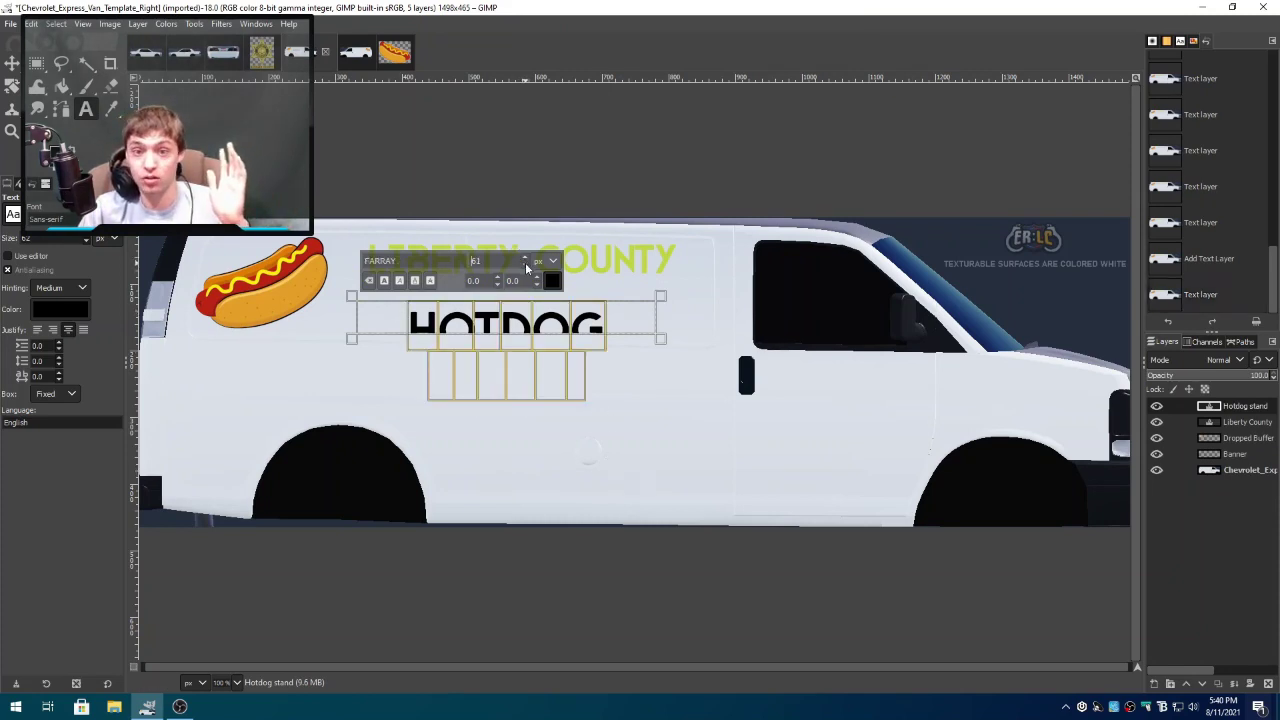
click(525, 264)
click(525, 264)
click(525, 264)
click(525, 262)
click(525, 262)
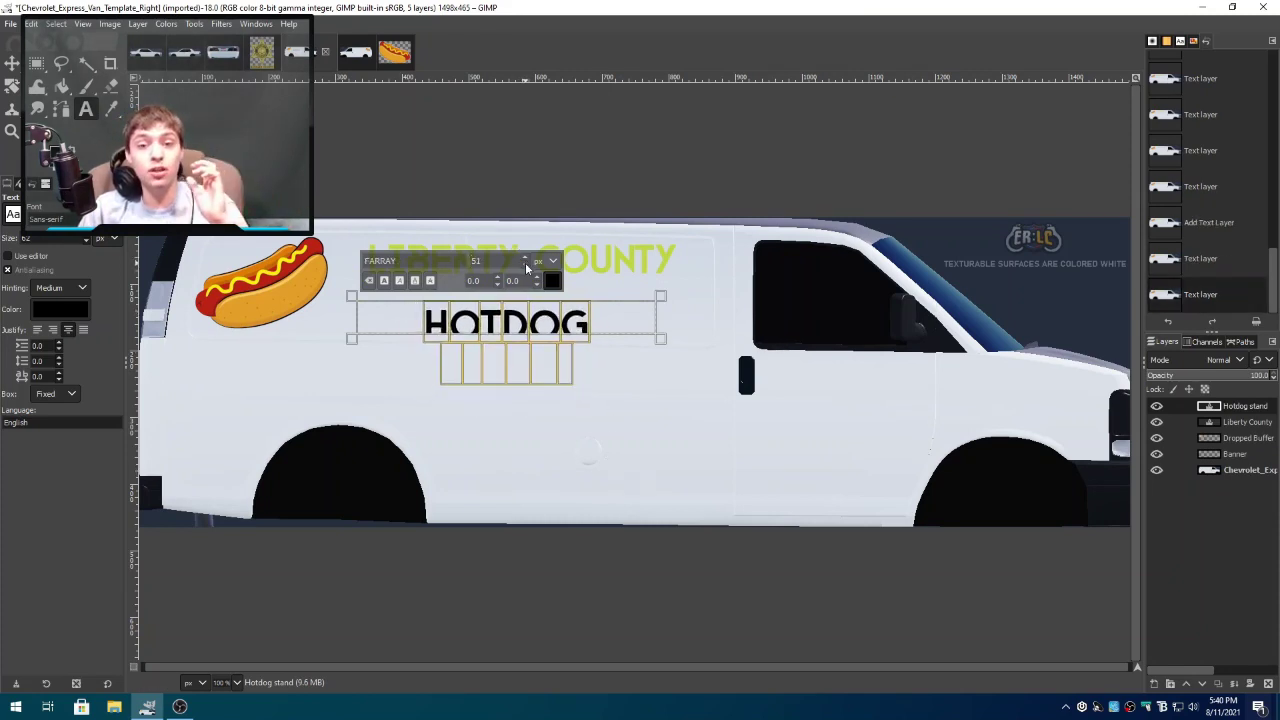
click(525, 262)
click(525, 262)
click(525, 262)
click(525, 262)
click(525, 262)
click(525, 262)
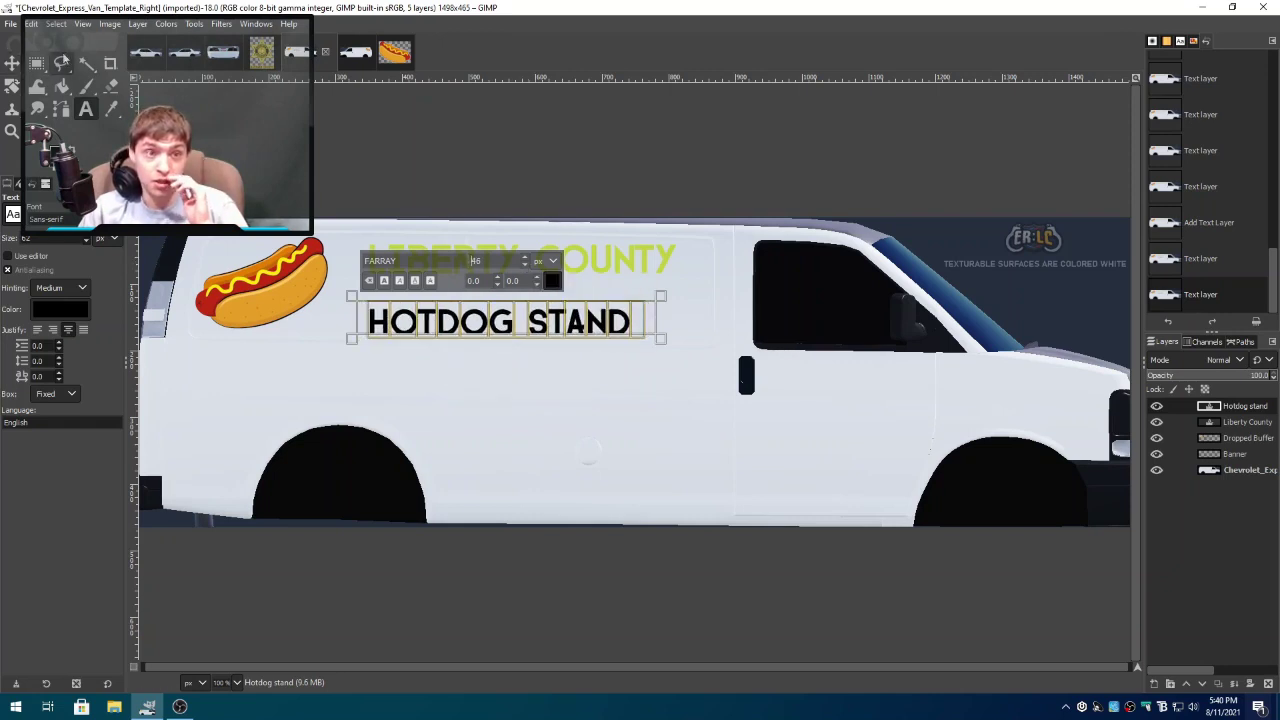
- Match the "Hotdog stand" font size to the "Liberty County" text at 50 px and enlarge its box to fit one line
click(613, 262)
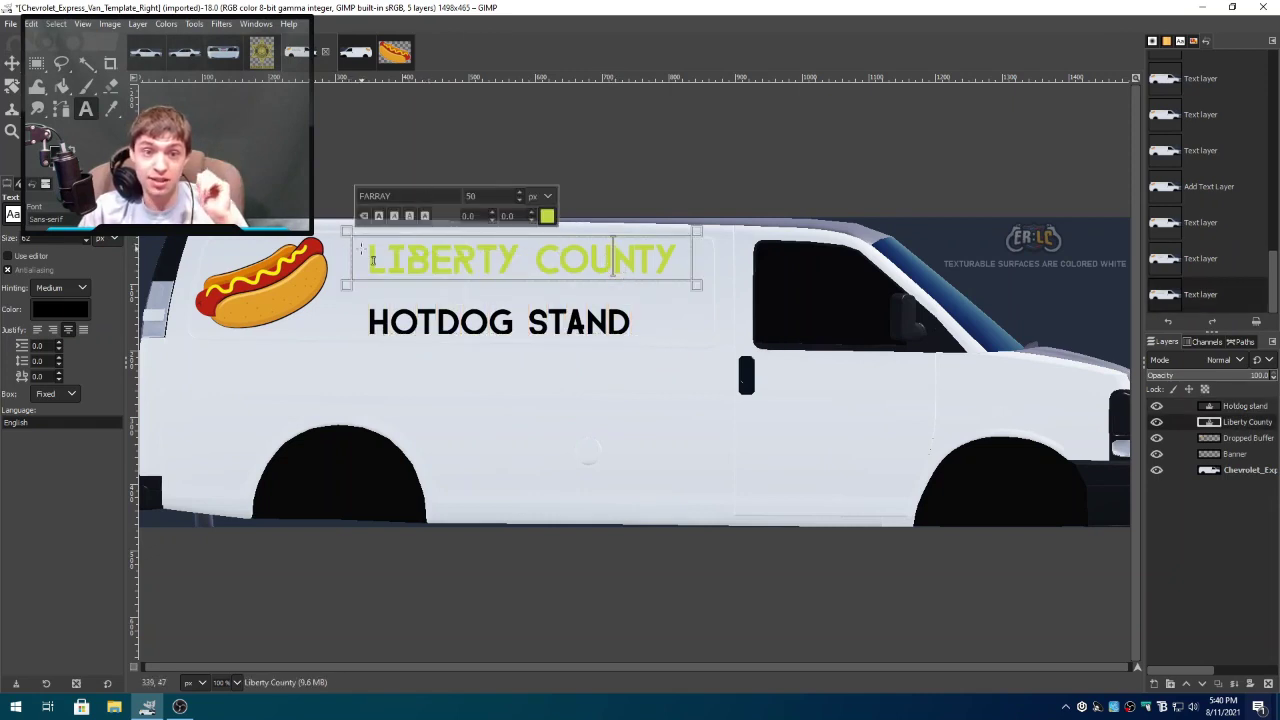
drag(363, 258, 684, 265)
click(557, 322)
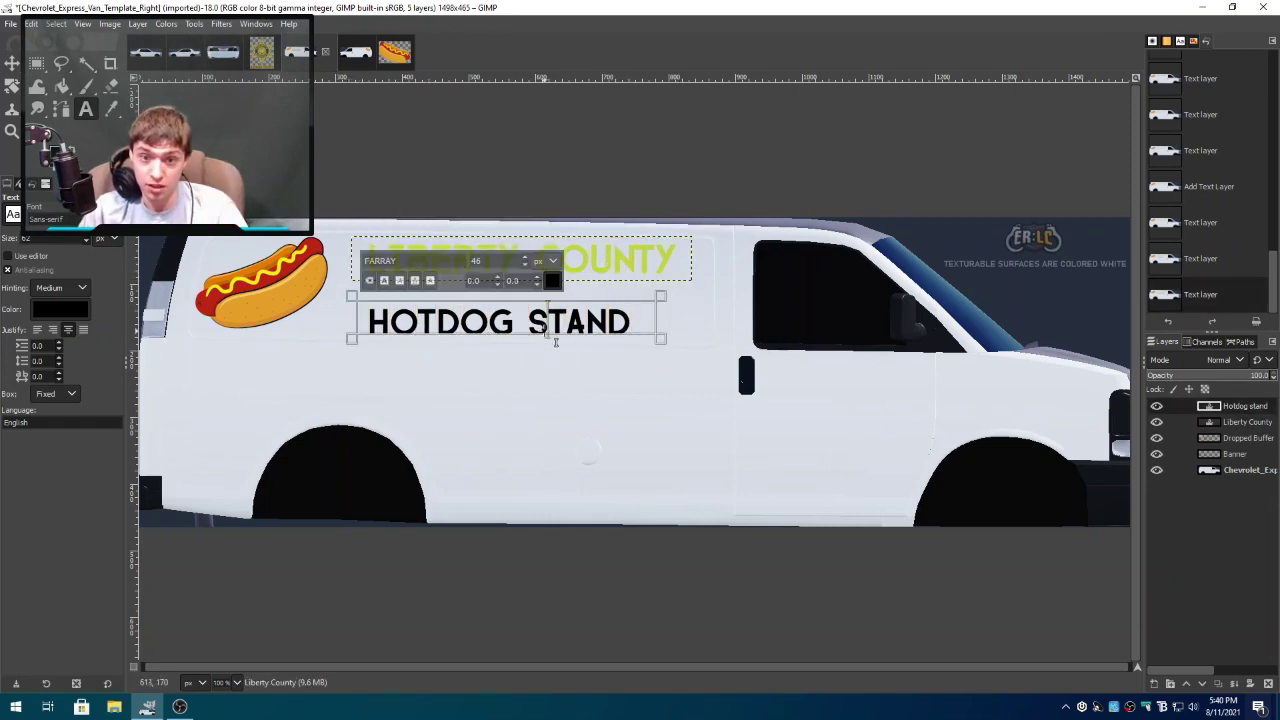
drag(630, 322, 395, 288)
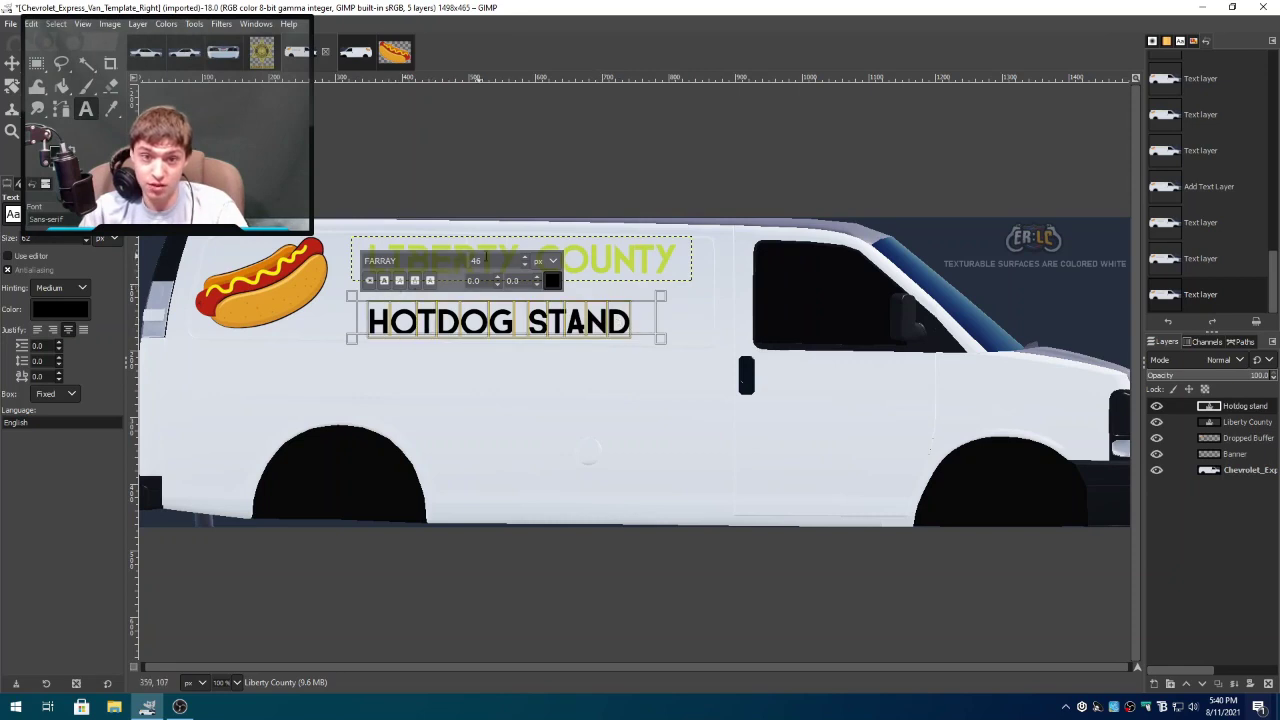
double_click(502, 262)
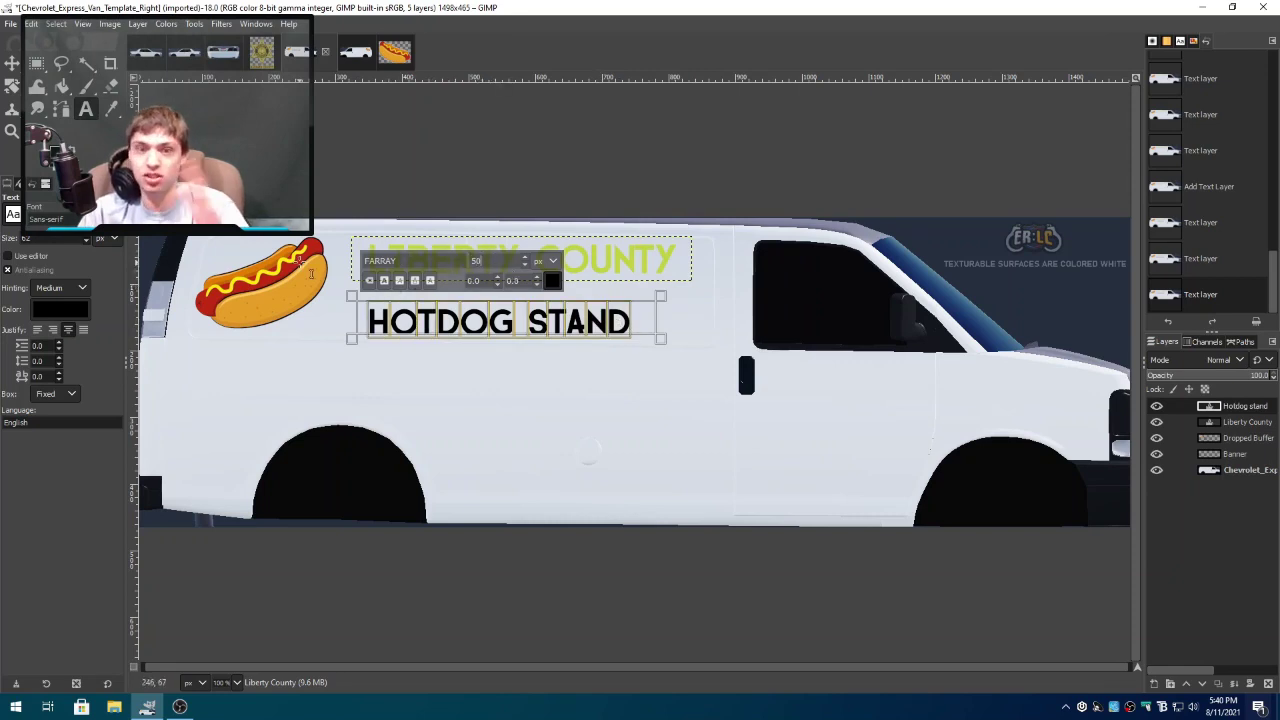
key(Return)
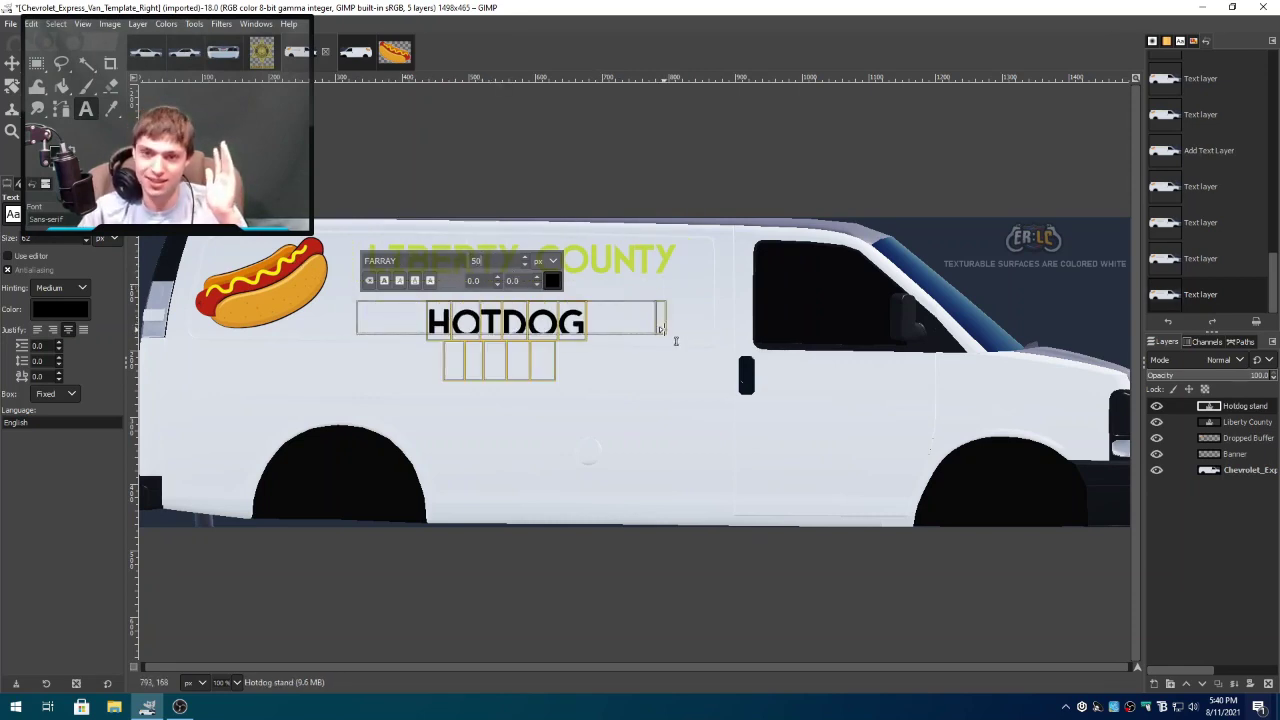
drag(675, 341, 681, 335)
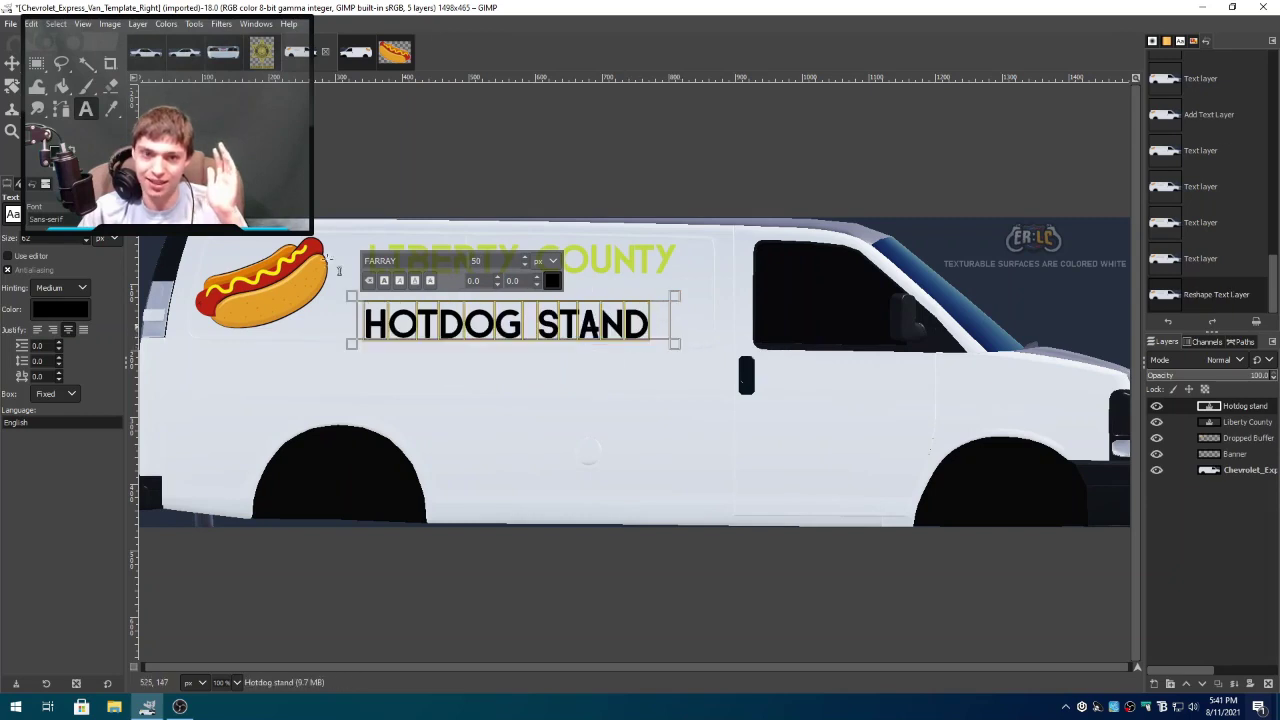
- Move the "Hotdog stand" text up close beneath "Liberty County" and extend its text box slightly at the lower edge
click(12, 62)
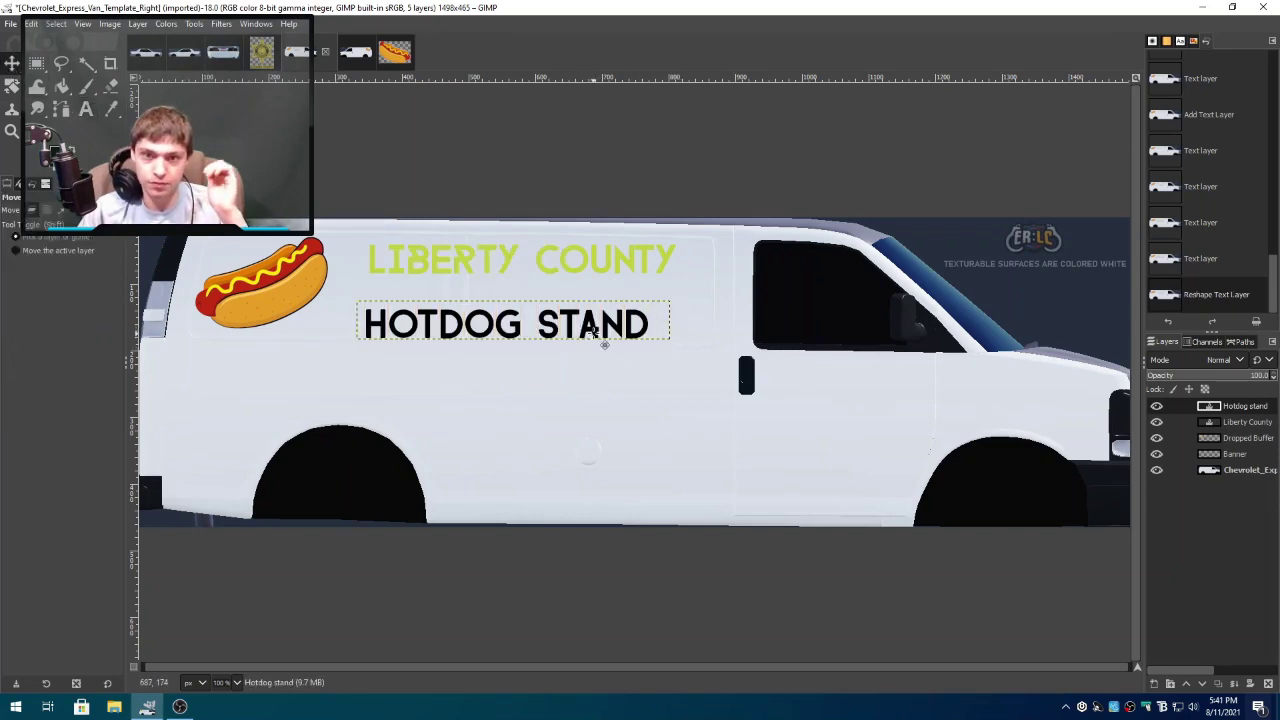
drag(593, 332, 596, 310)
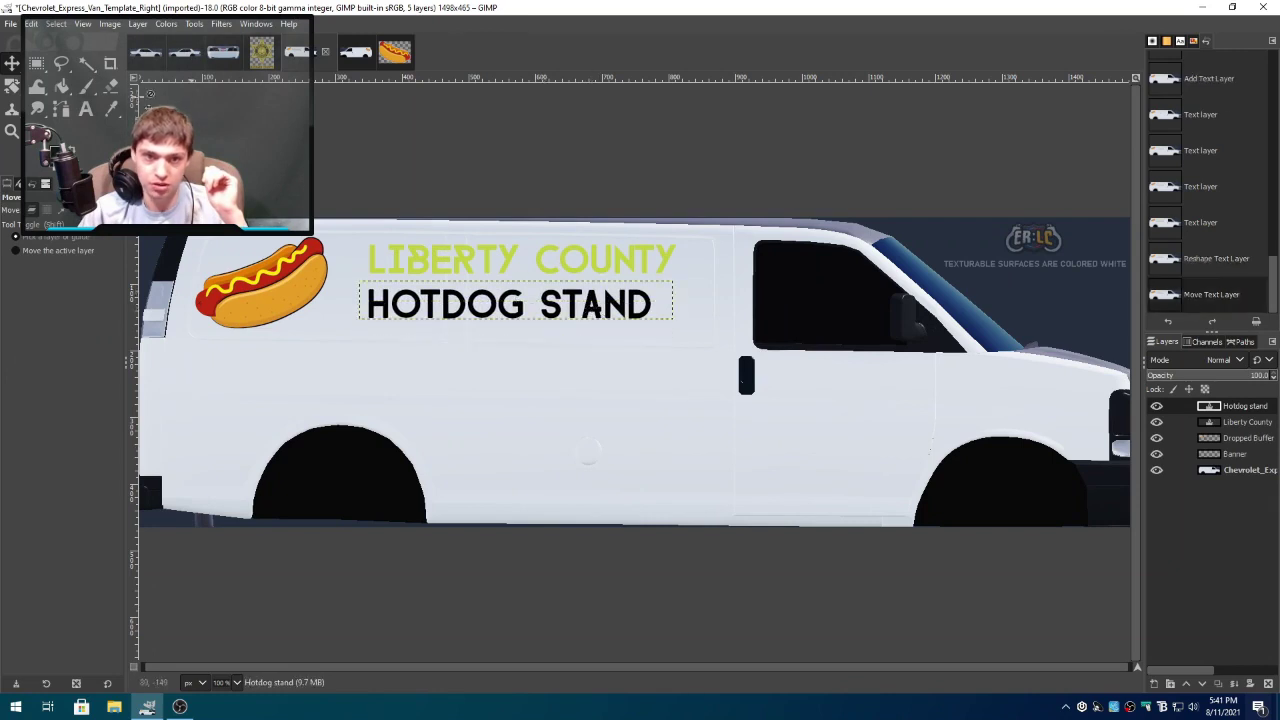
click(36, 65)
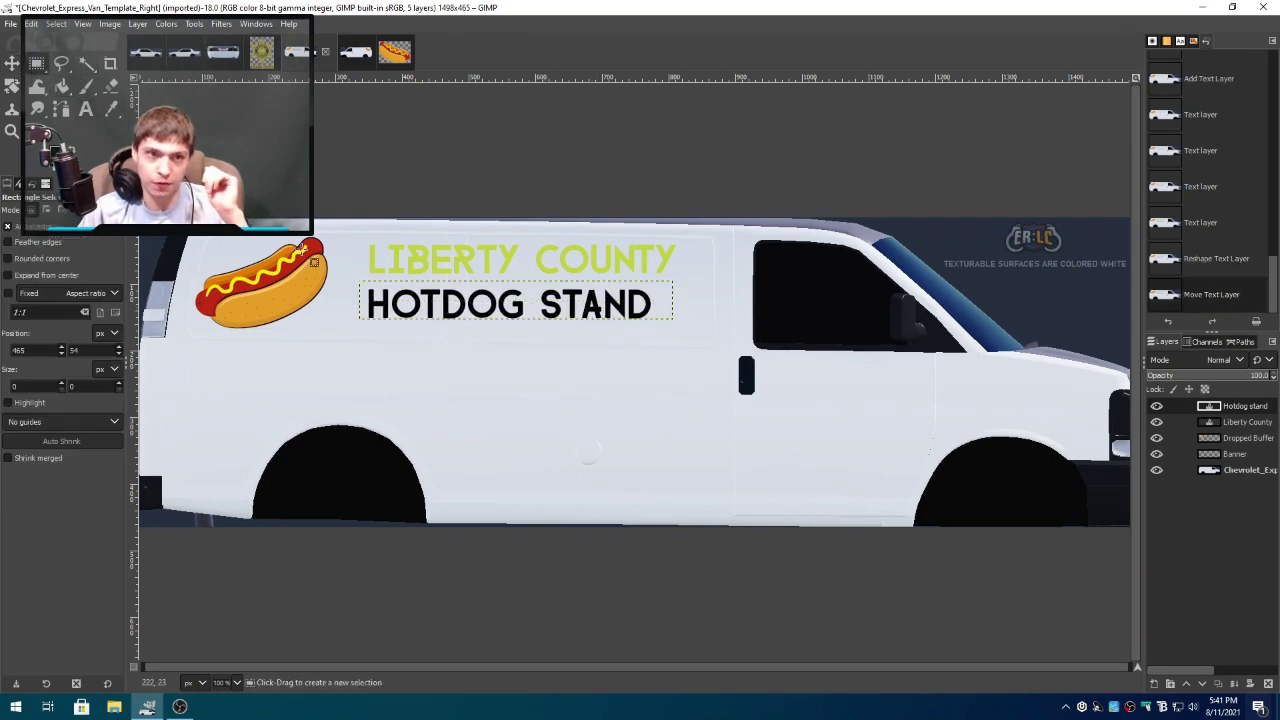
click(86, 110)
click(443, 300)
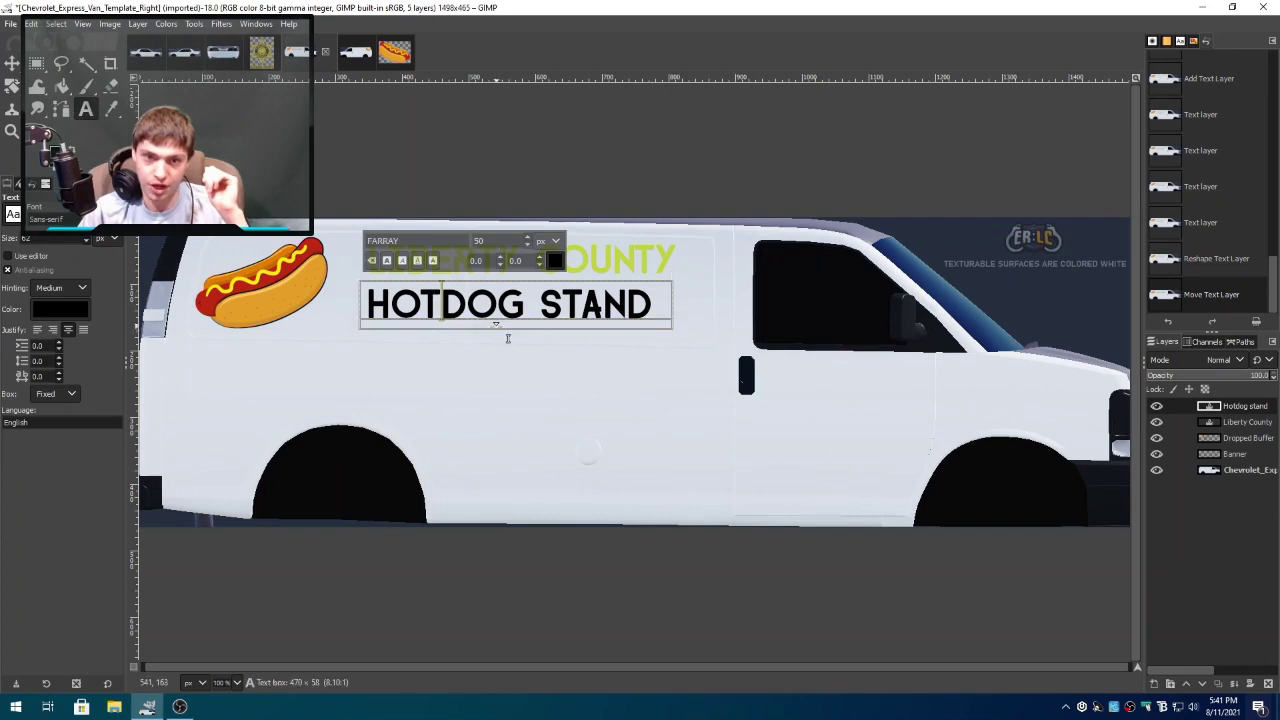
drag(507, 338, 508, 333)
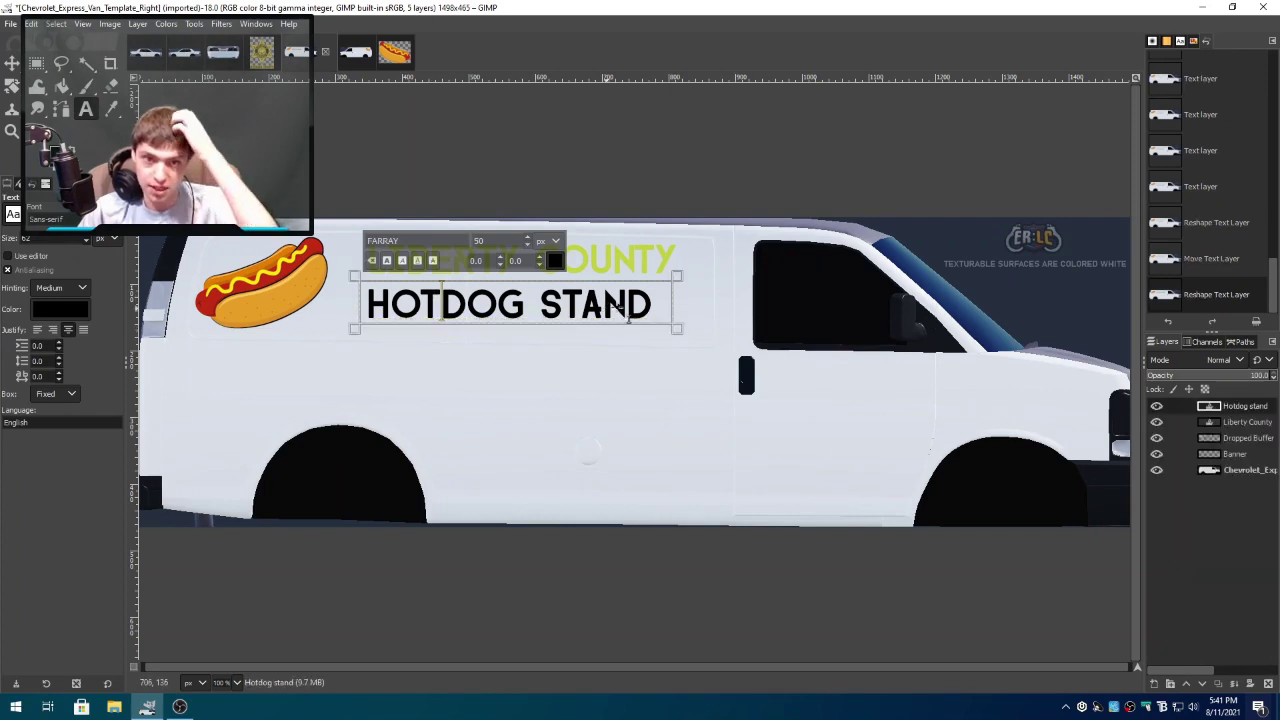
- Set the font size of the entire "Hotdog stand" text to 48 px and finish the text editing
drag(660, 310, 518, 265)
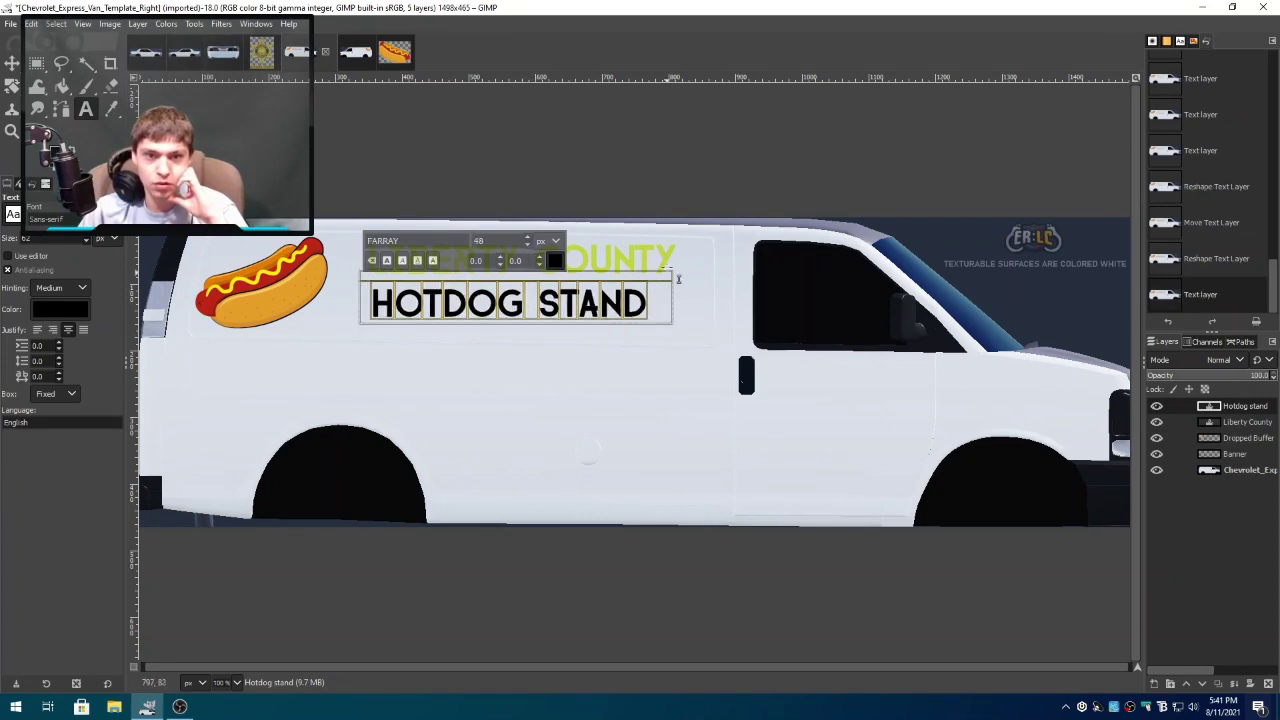
click(618, 282)
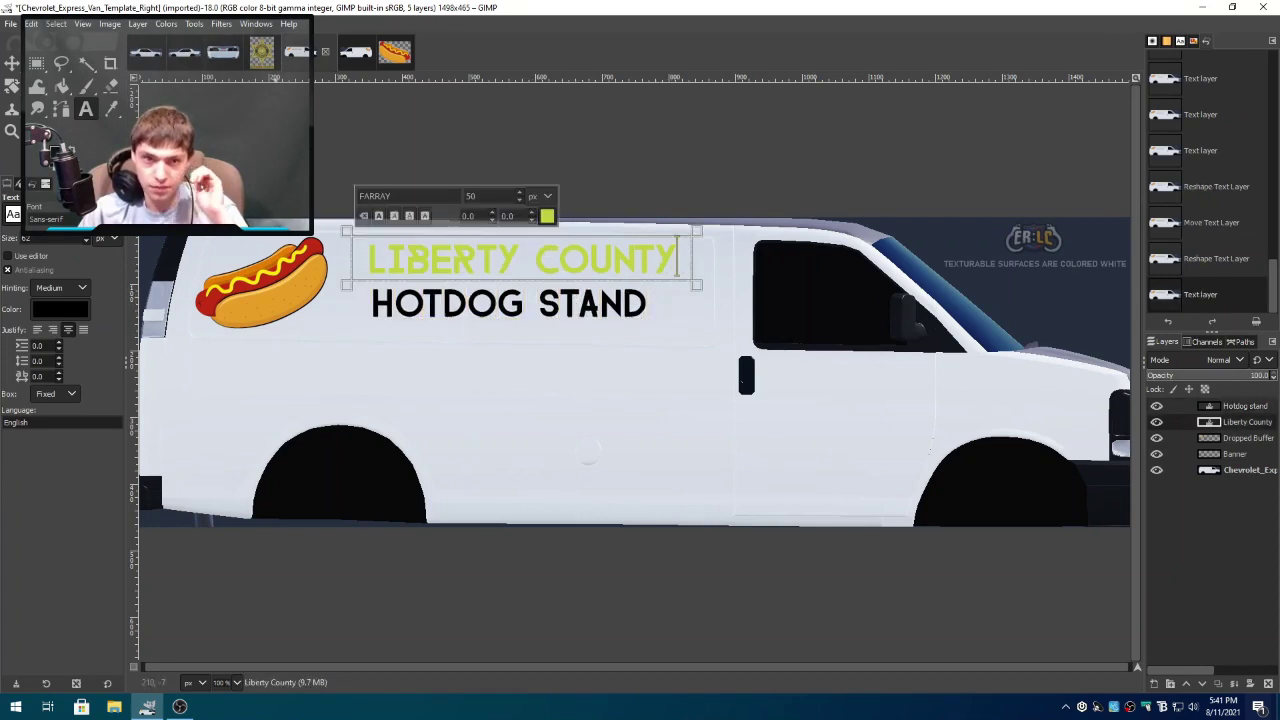
key(Escape)
key(m)
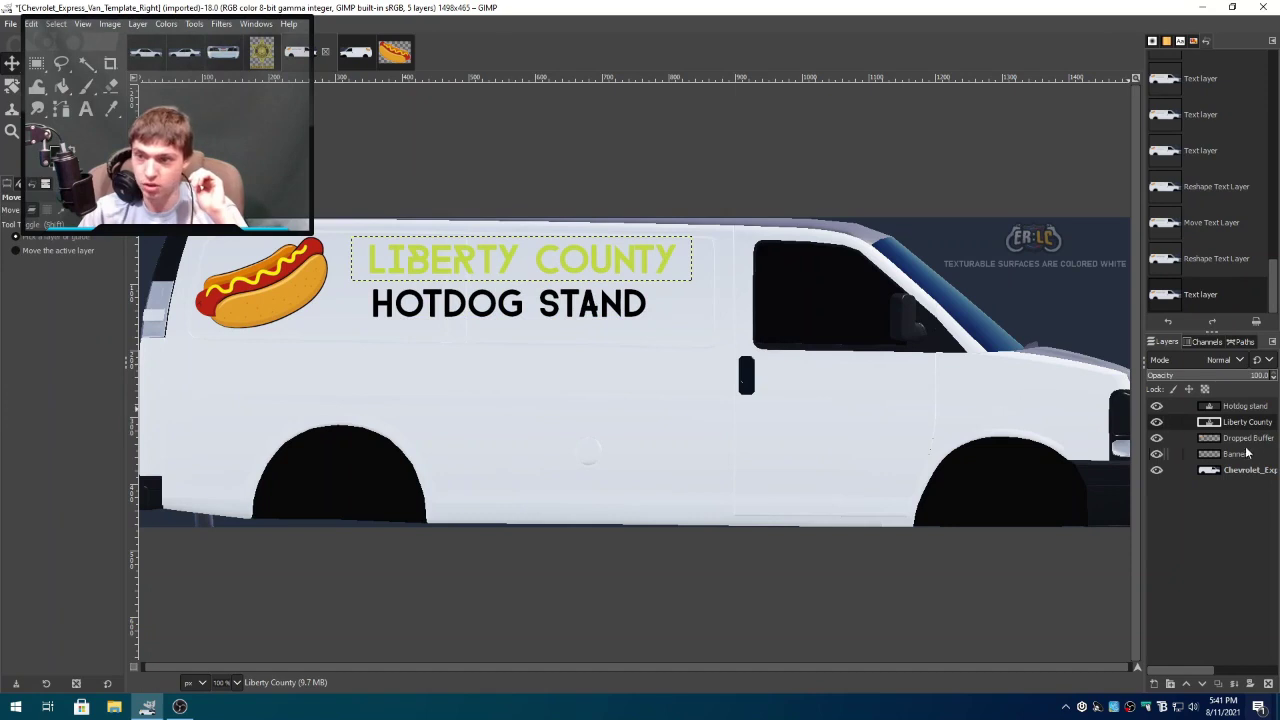
- Nudge the "Hotdog stand" text layer gradually to the right to centre it beneath "Liberty County"
click(1233, 410)
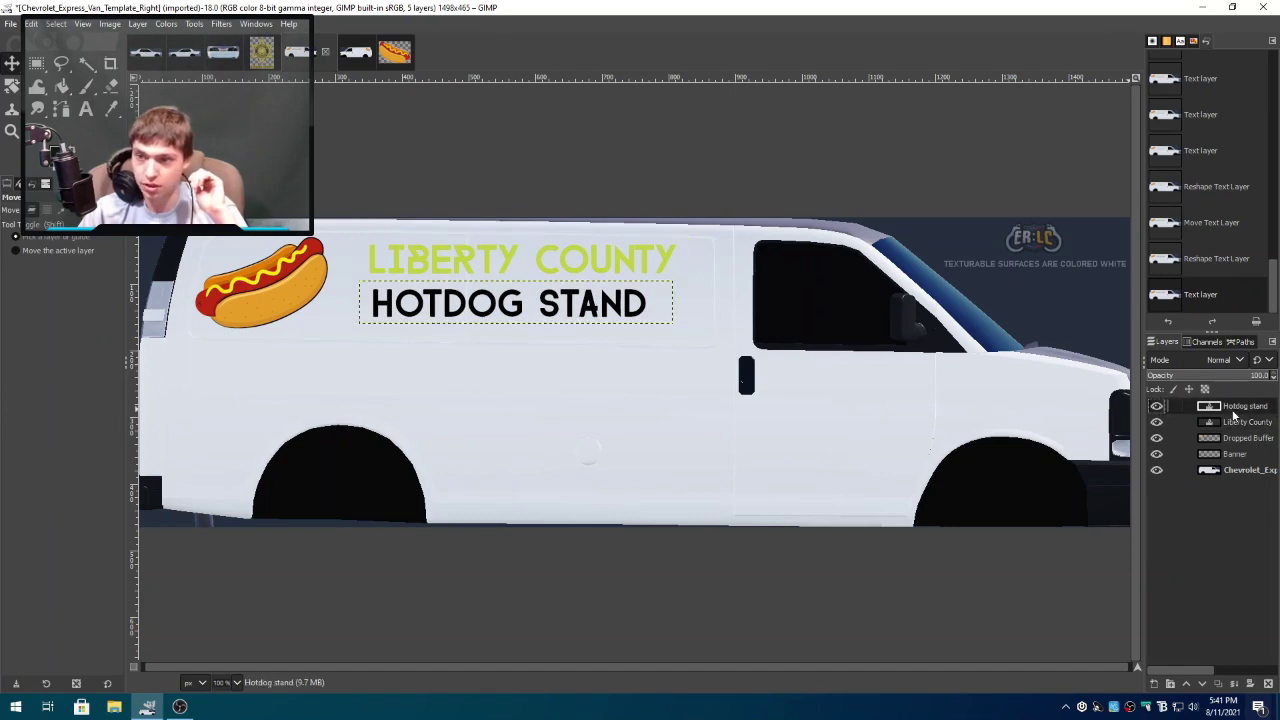
click(600, 313)
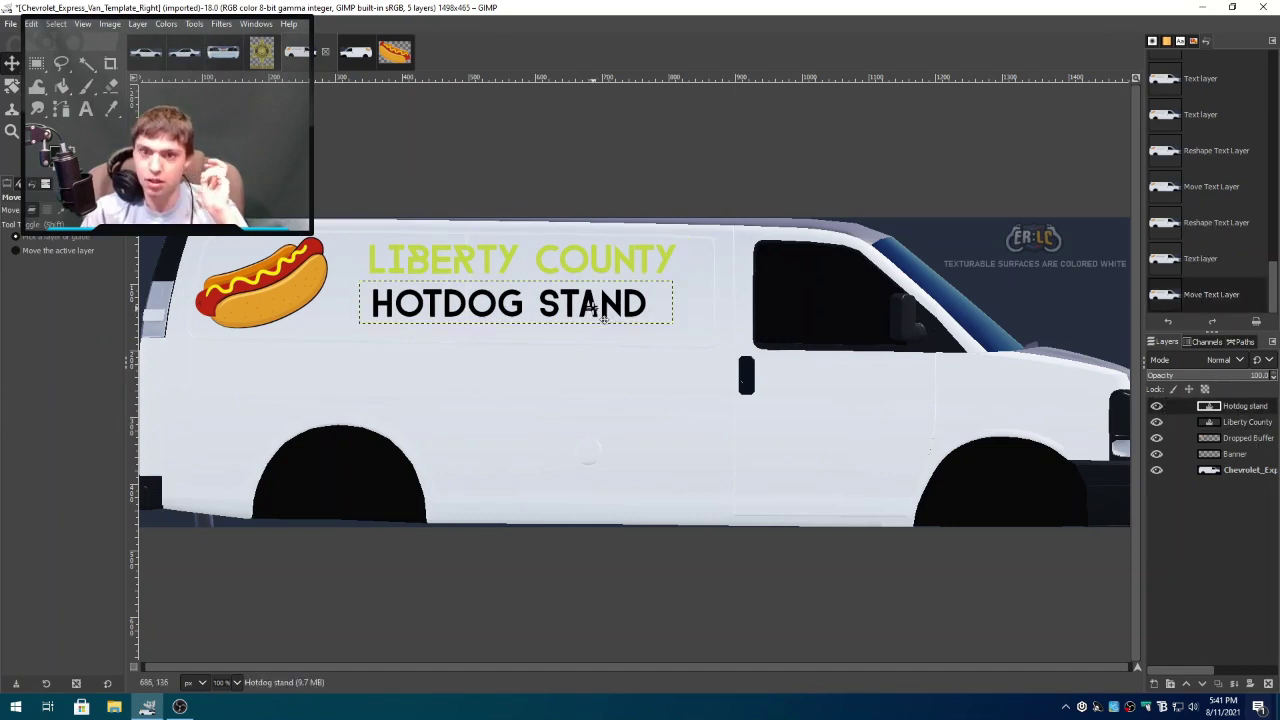
key(Right)
key(Right)
key(Right)
key(Right)
key(Right)
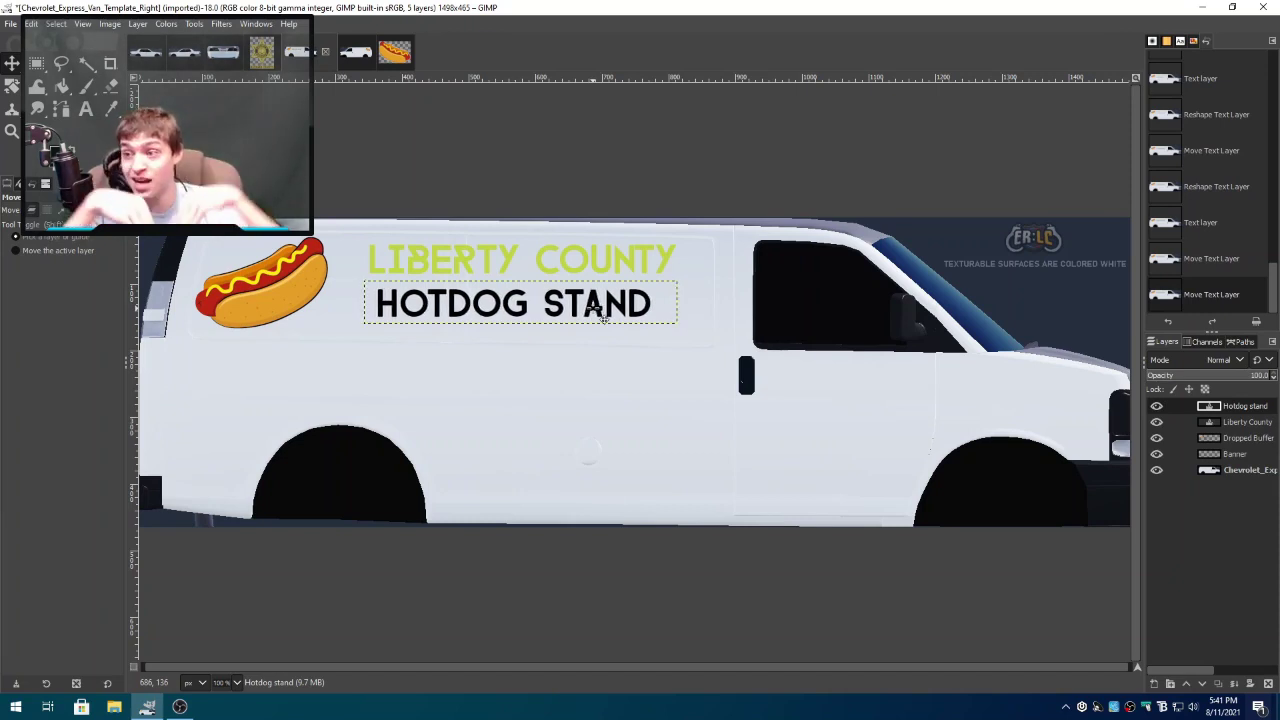
key(Right)
key(Right)
key(Right)
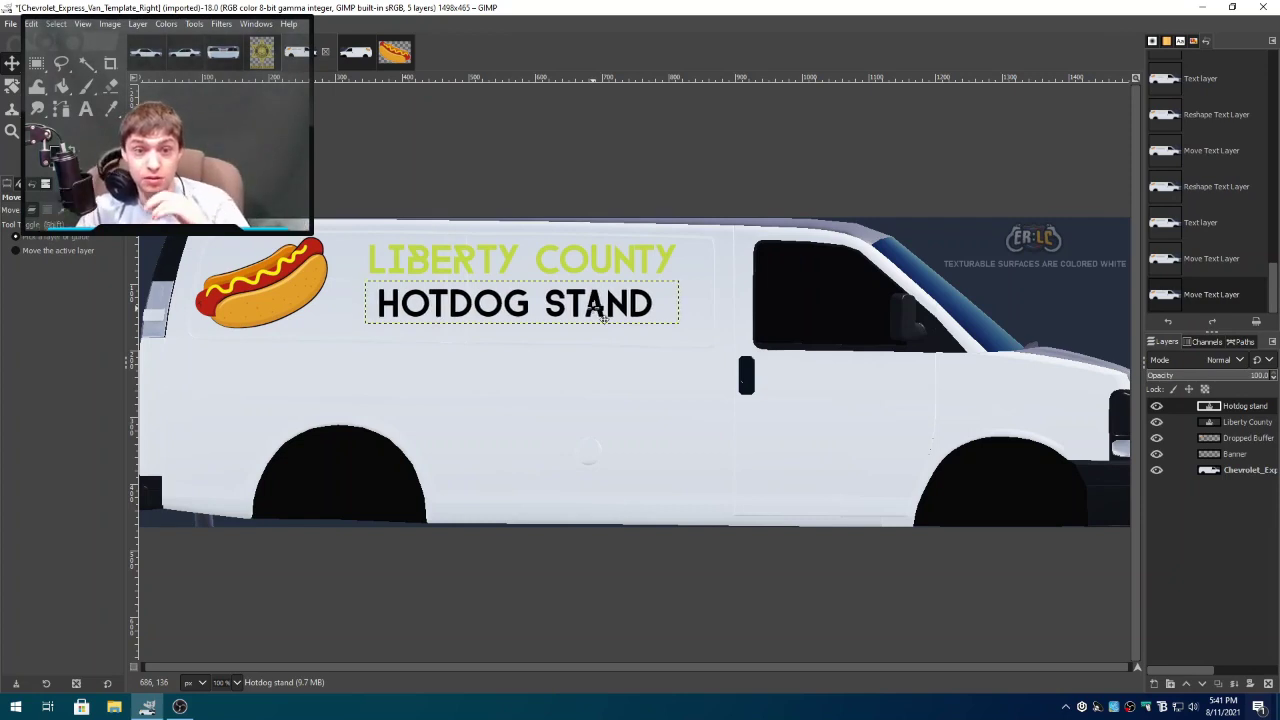
key(Right)
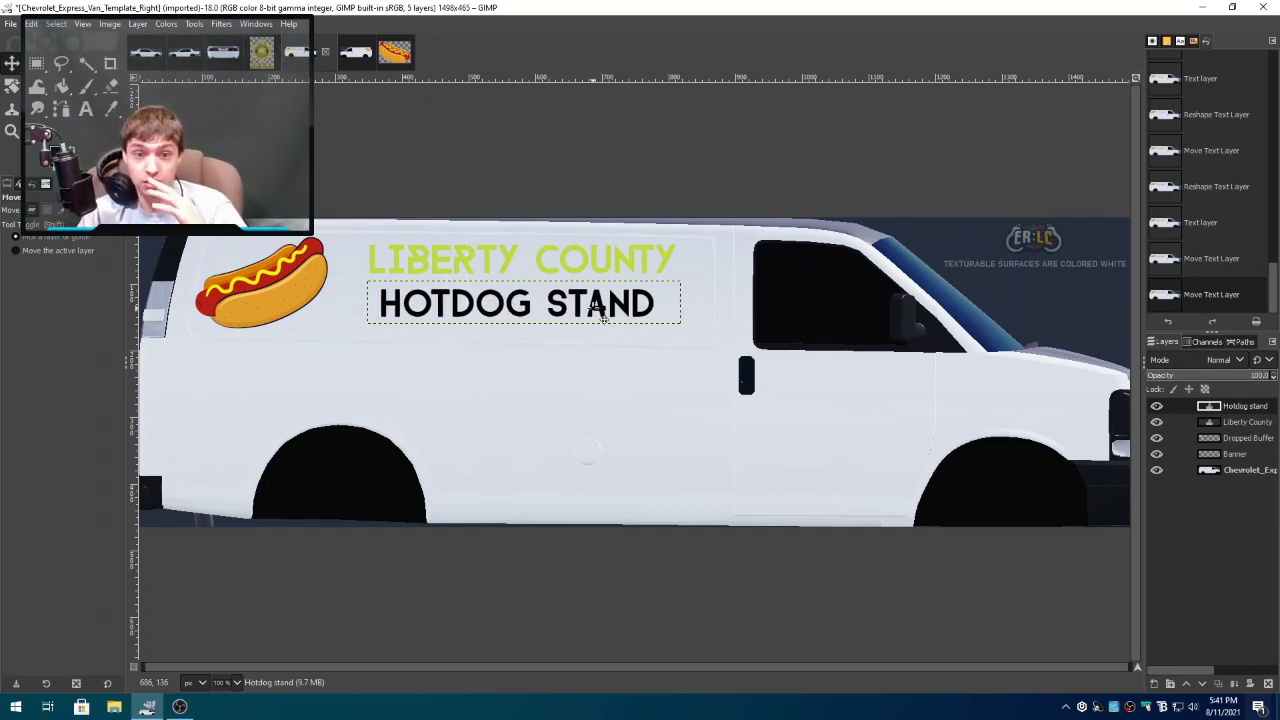
- Recolor the whole "Hotdog stand" text with the lime green of the "Liberty County" text, HTML notation bfcd40
click(86, 110)
click(522, 258)
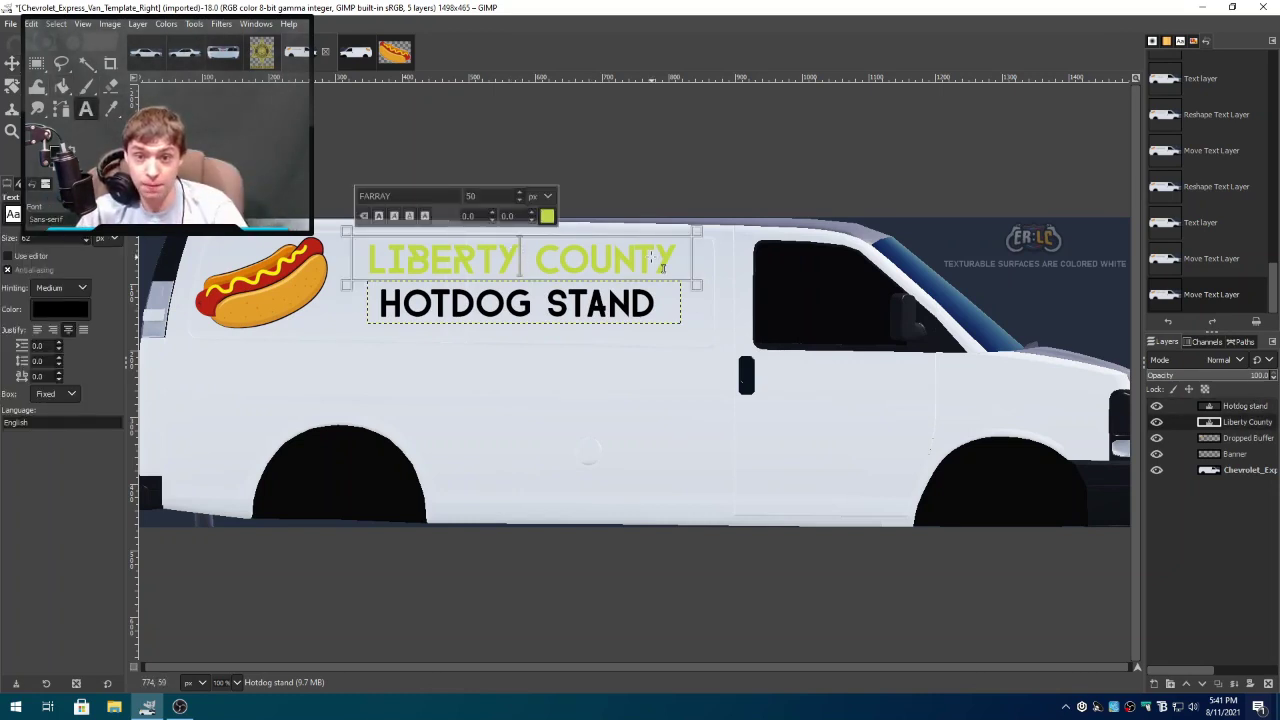
drag(675, 263, 366, 262)
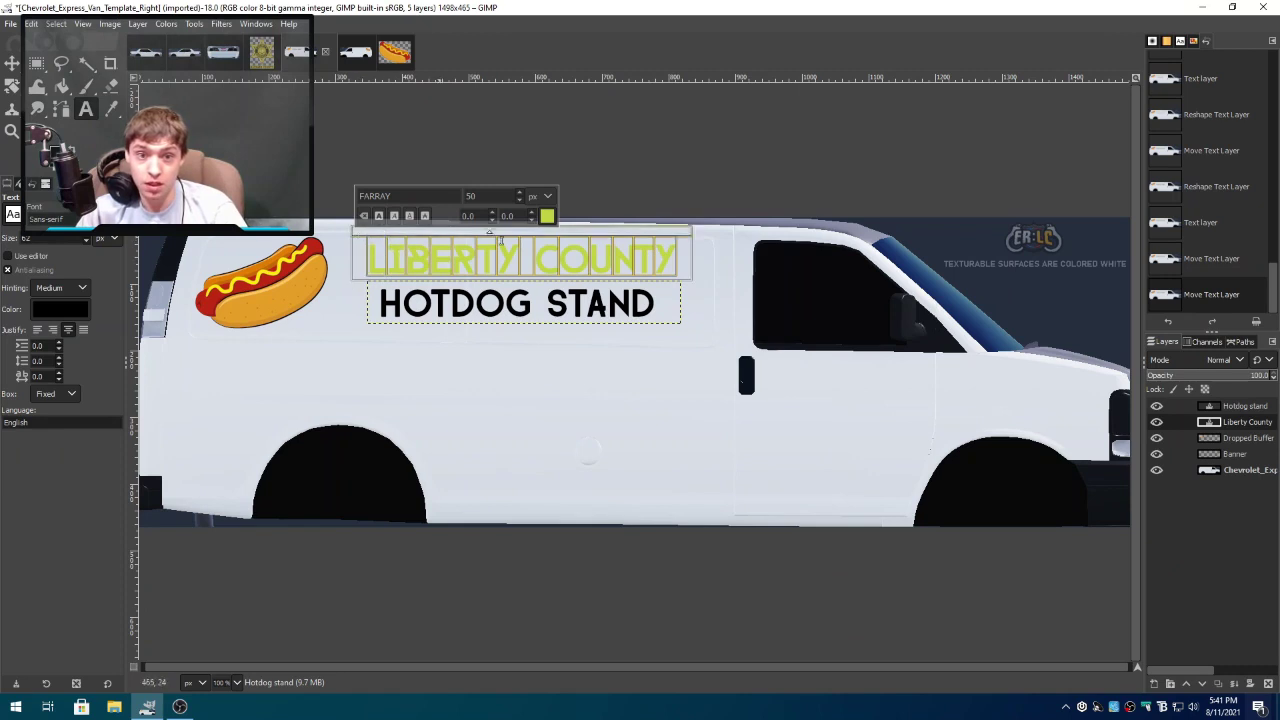
click(547, 216)
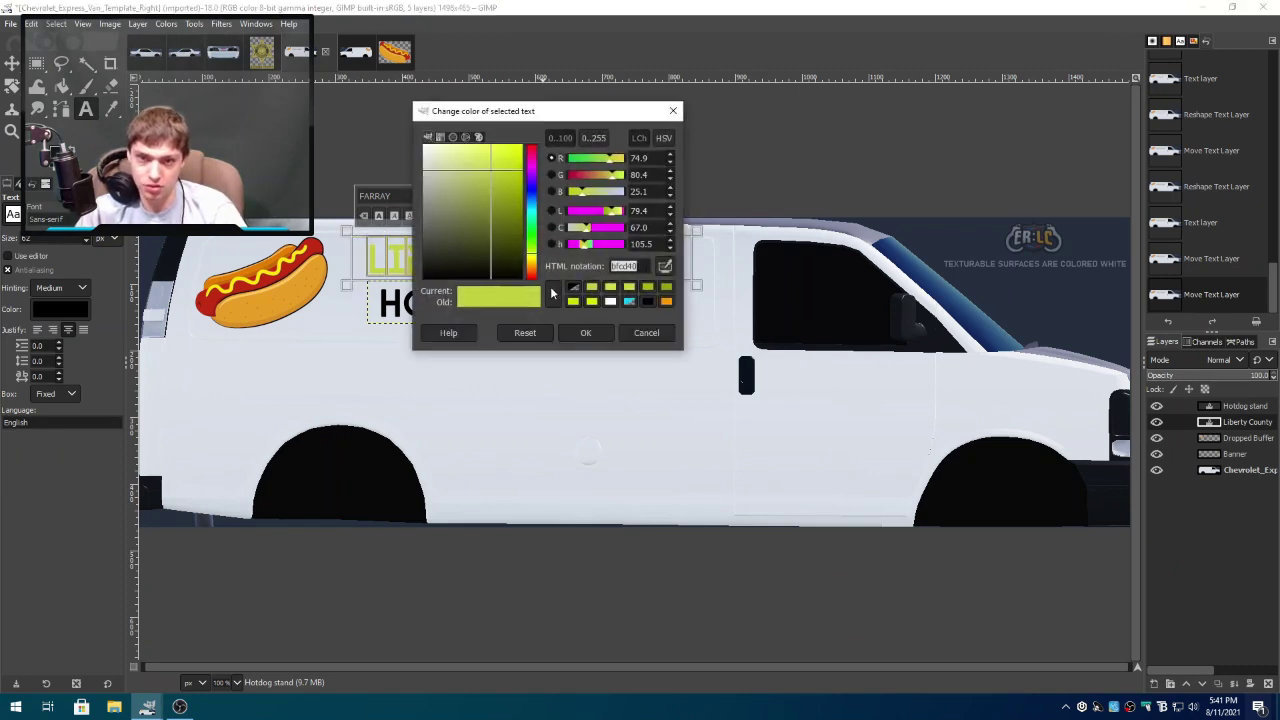
click(648, 336)
click(593, 306)
triple_click(660, 303)
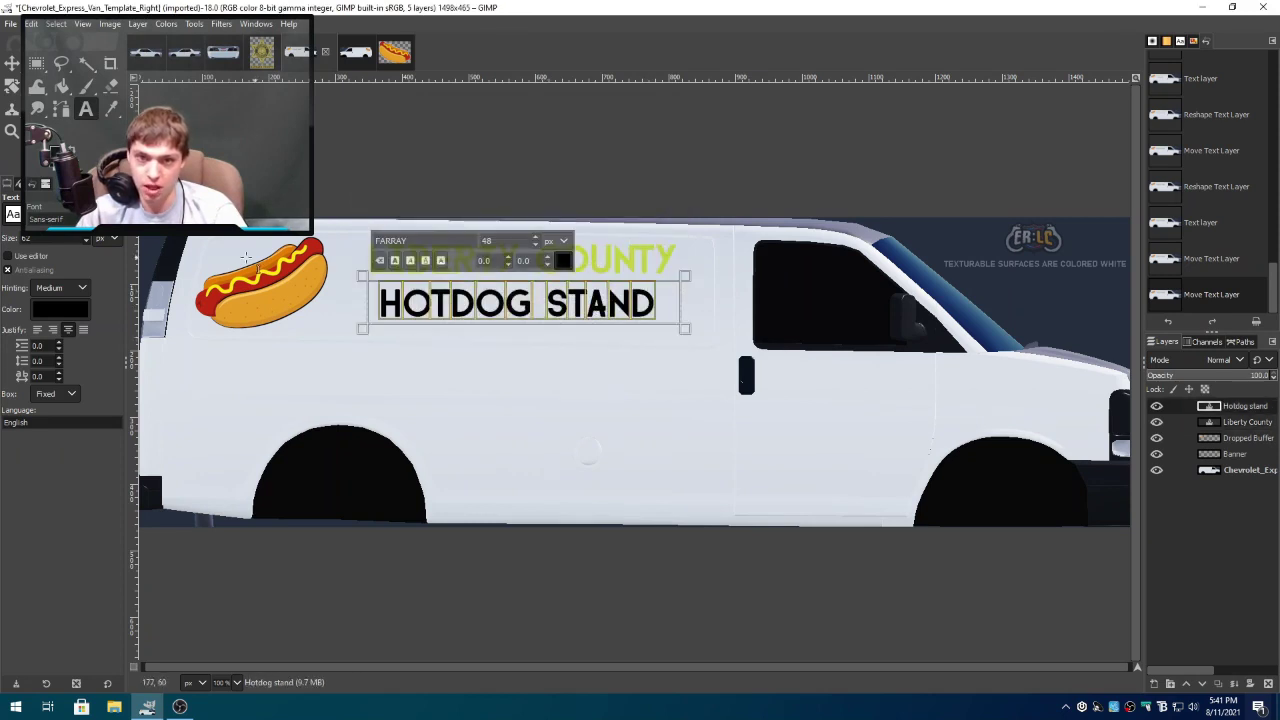
click(563, 261)
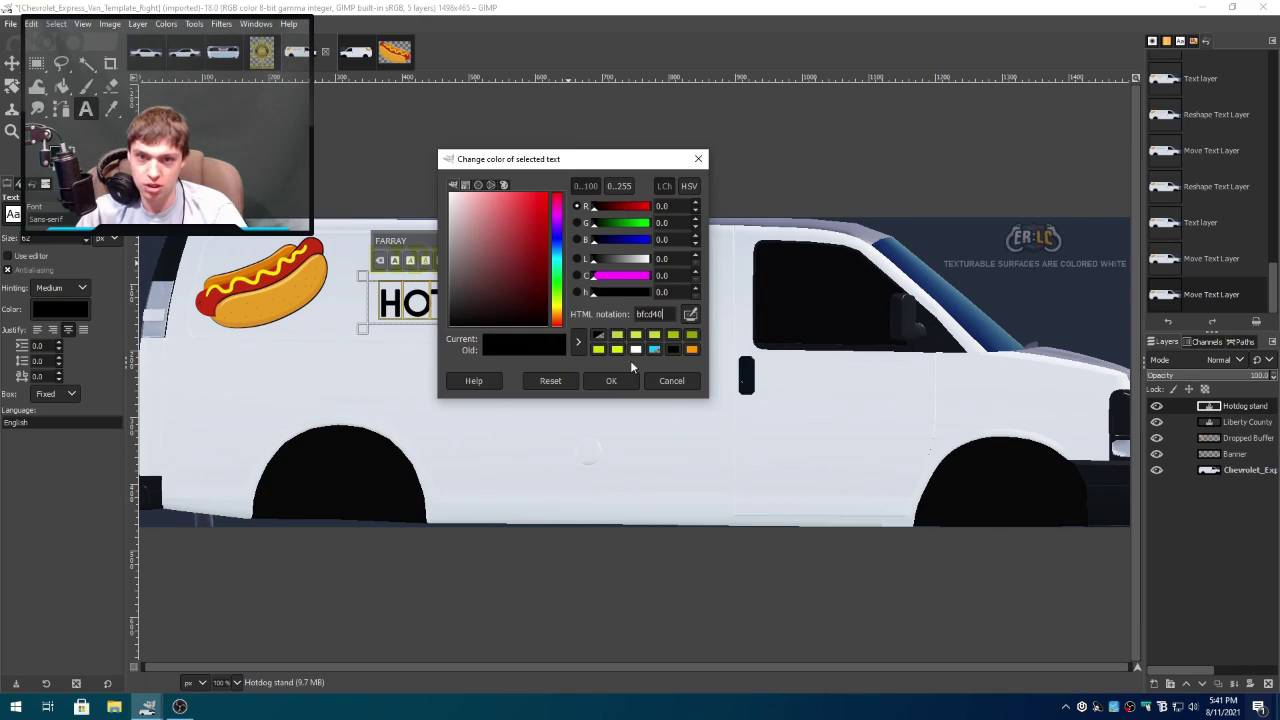
text(bfcd40)
key(Return)
click(617, 387)
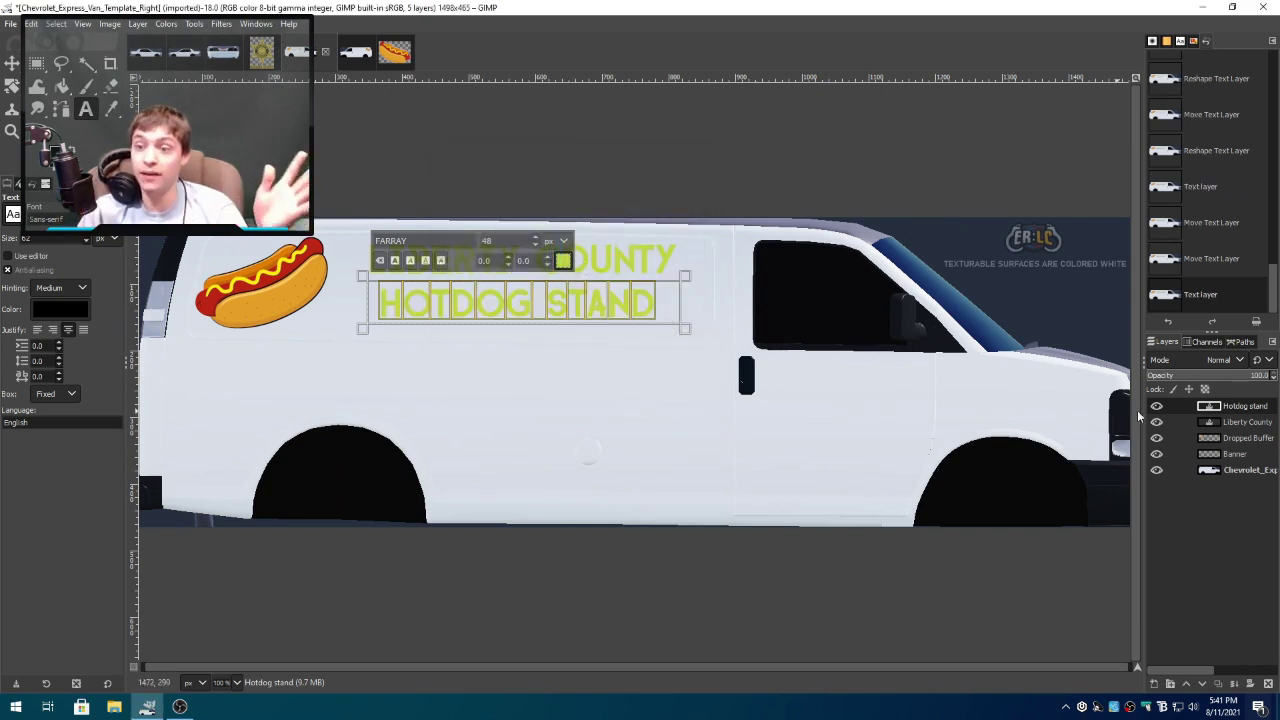
- Copy the "Liberty County" layer into the left van template as a new layer and place it on the upper side panel, in front of the hot dog
click(1233, 455)
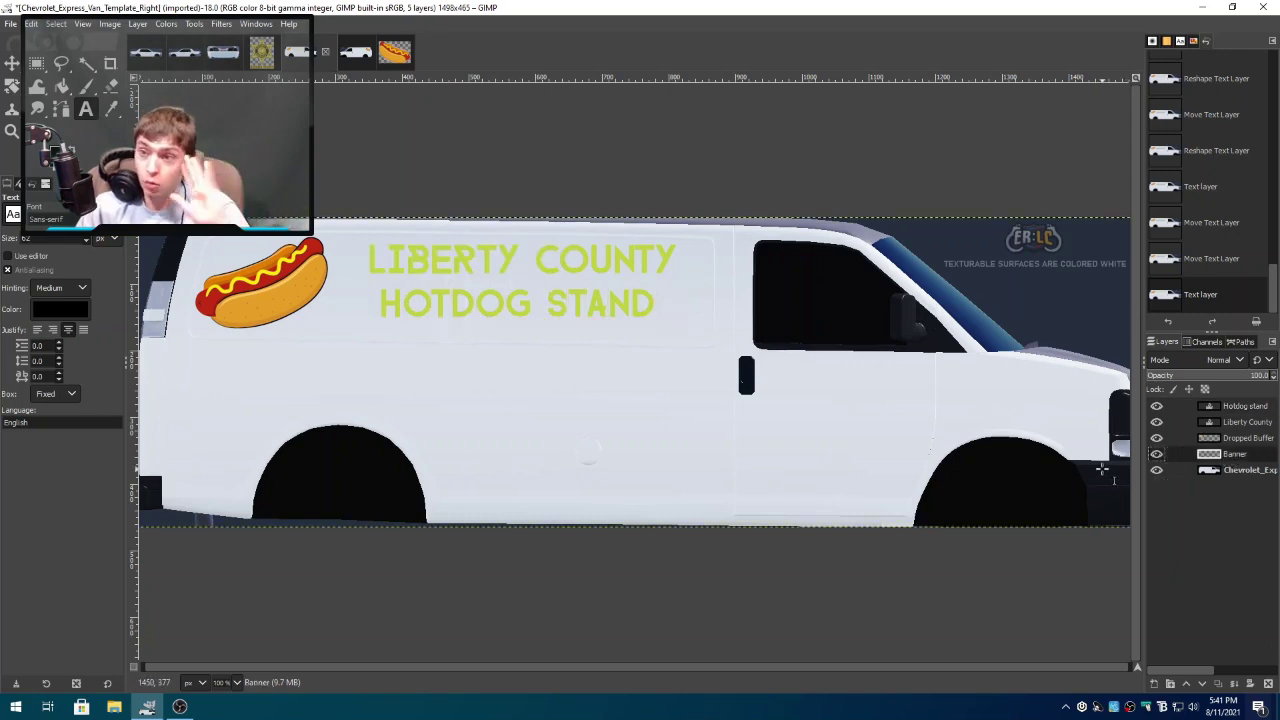
click(1243, 423)
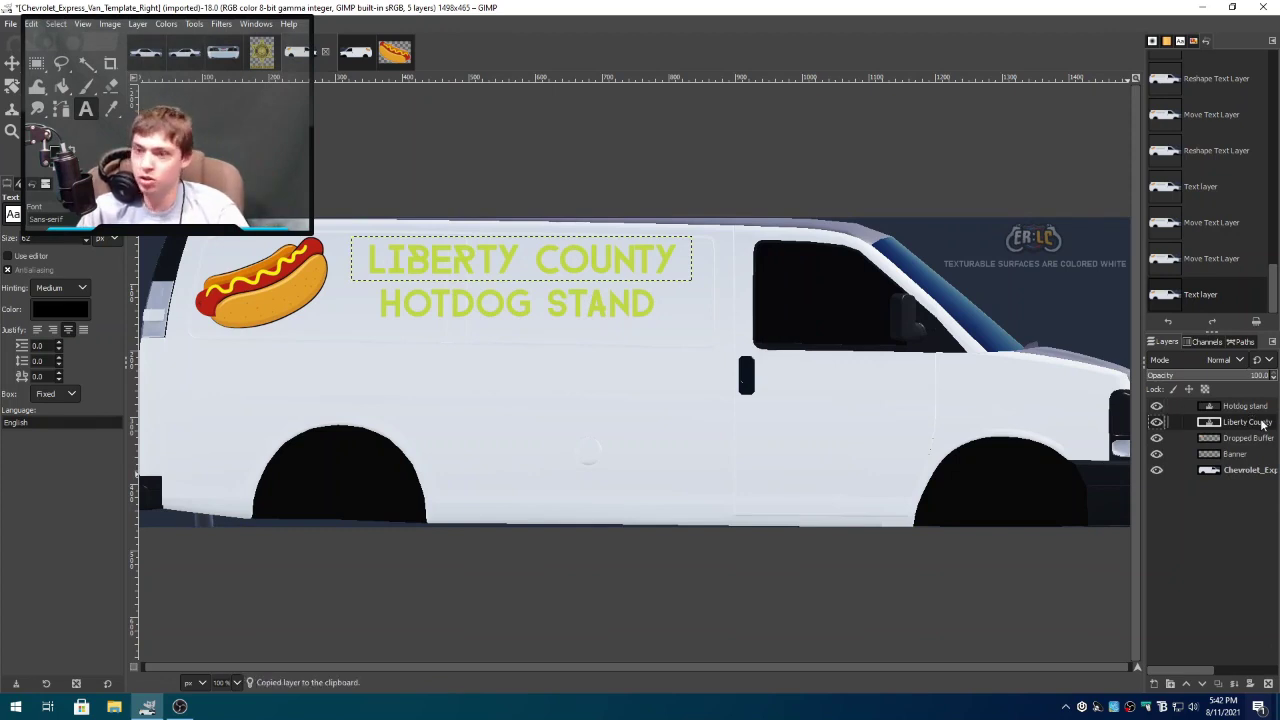
click(352, 57)
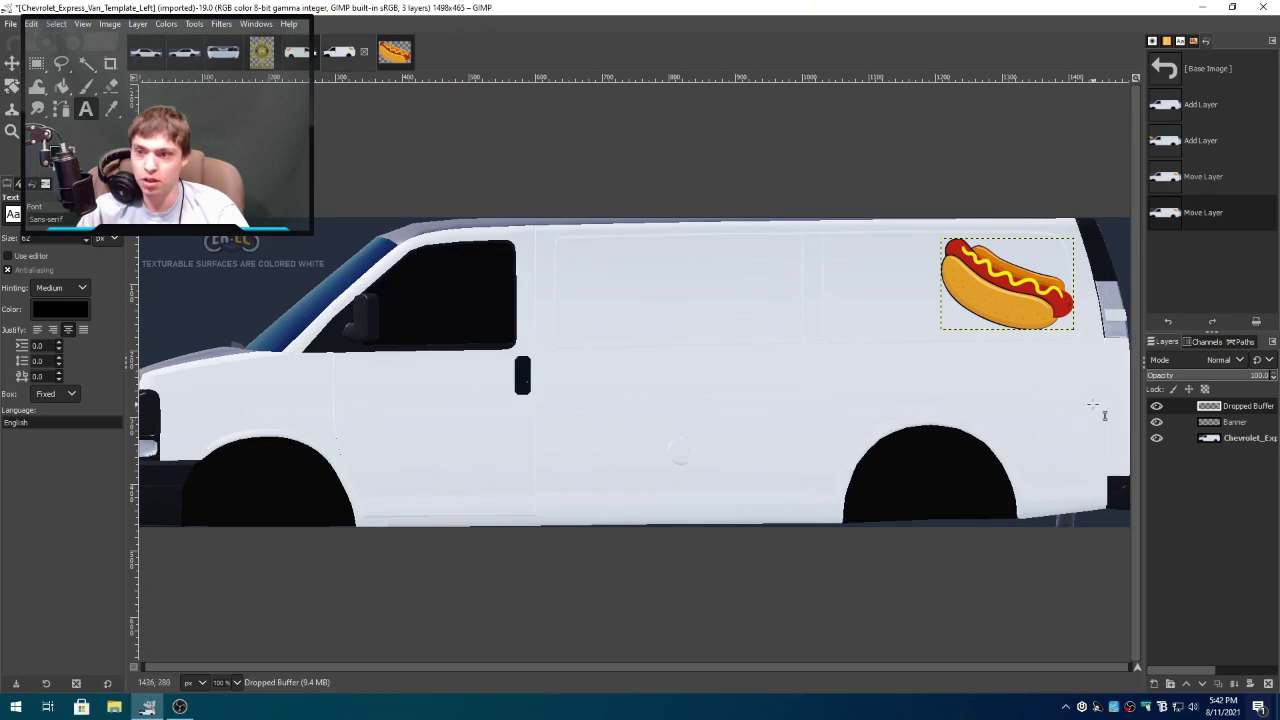
key(ctrl+v)
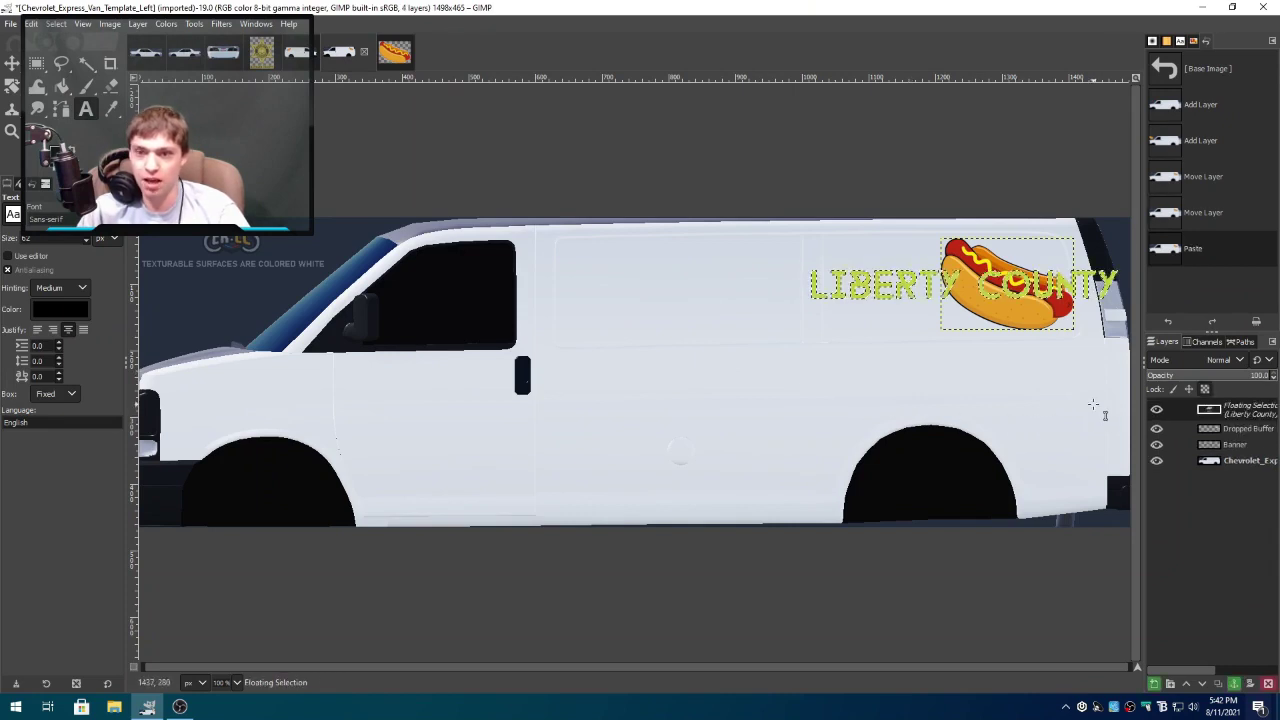
click(1154, 682)
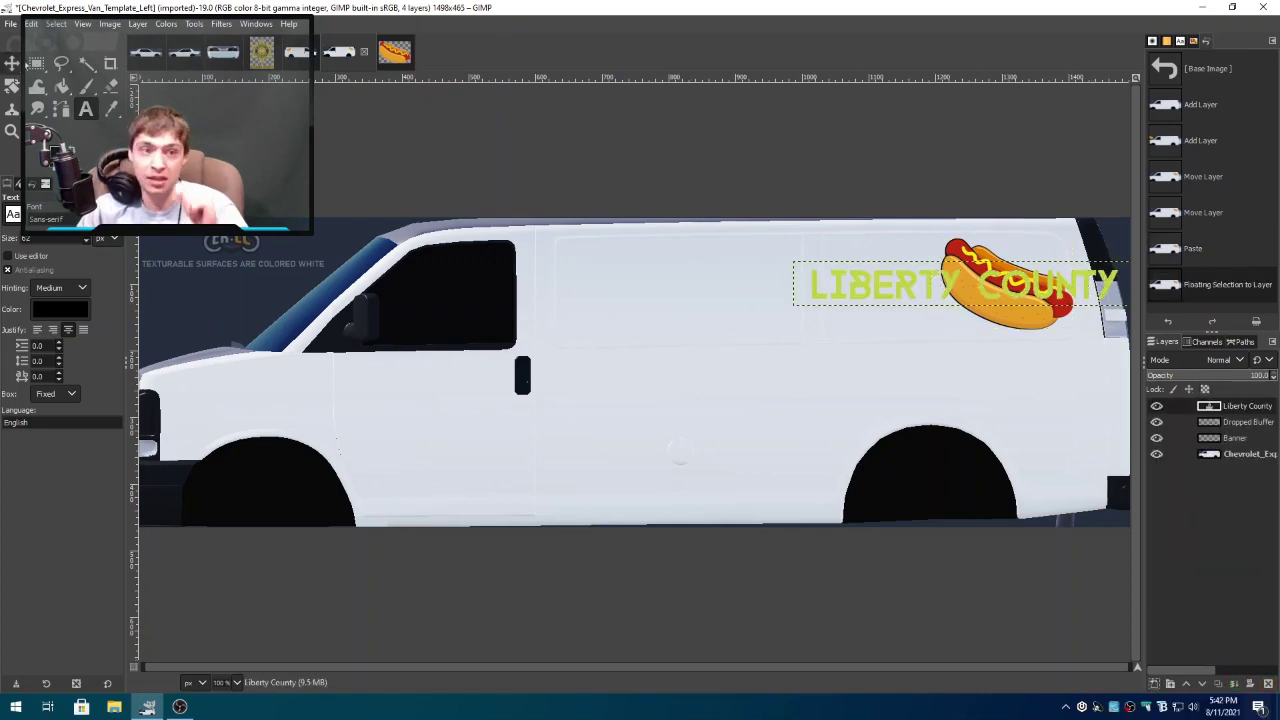
click(12, 64)
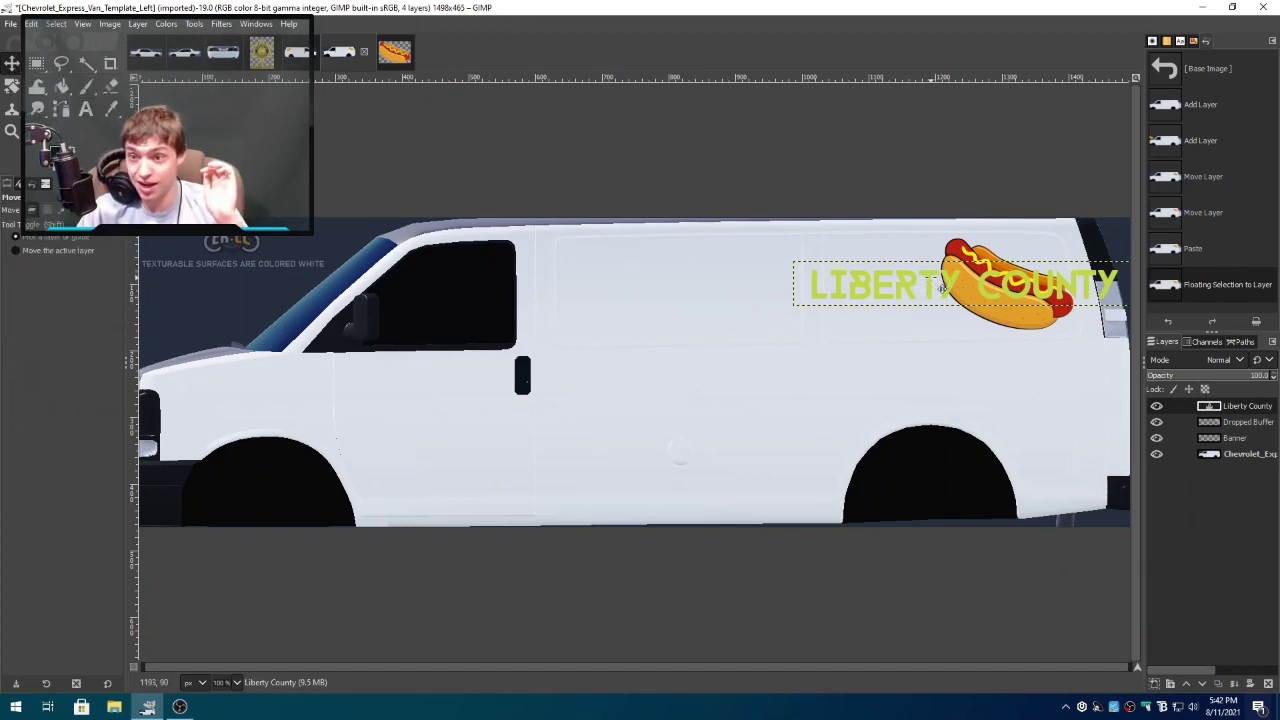
drag(939, 287, 723, 270)
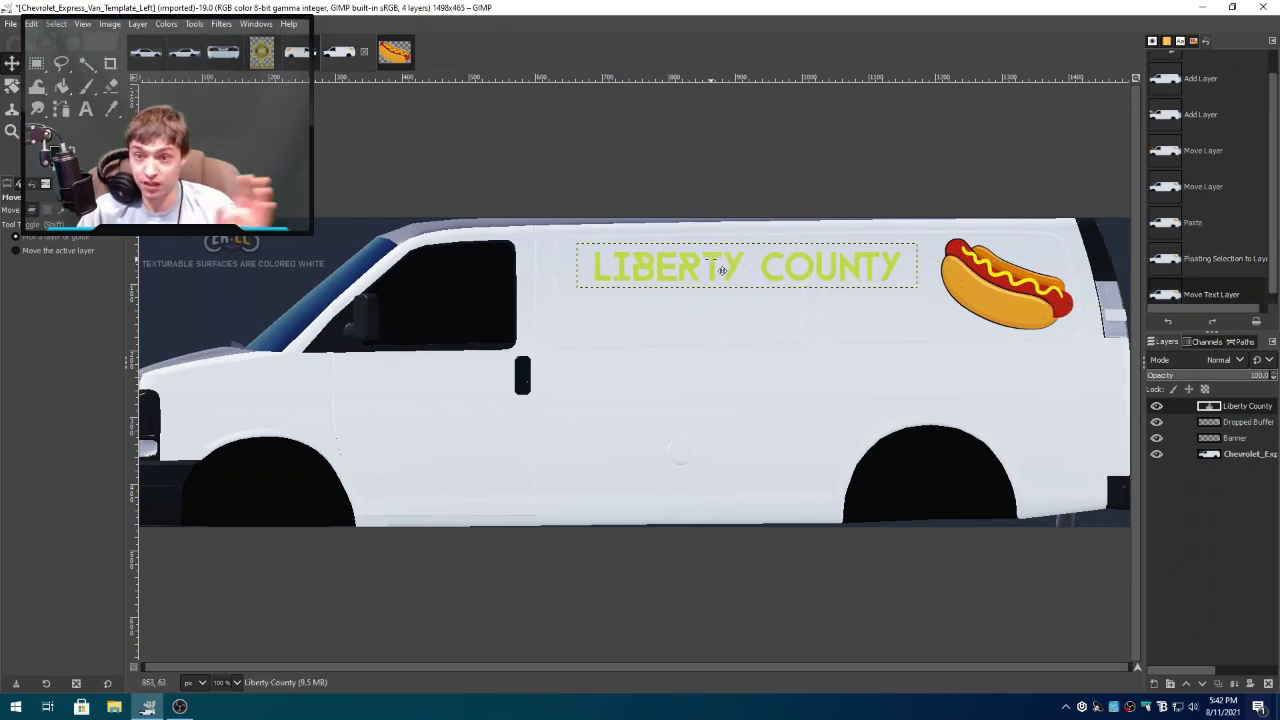
- Copy the "Hotdog stand" layer from the right template into the left one as a new layer and place it centred beneath "Liberty County"
click(296, 53)
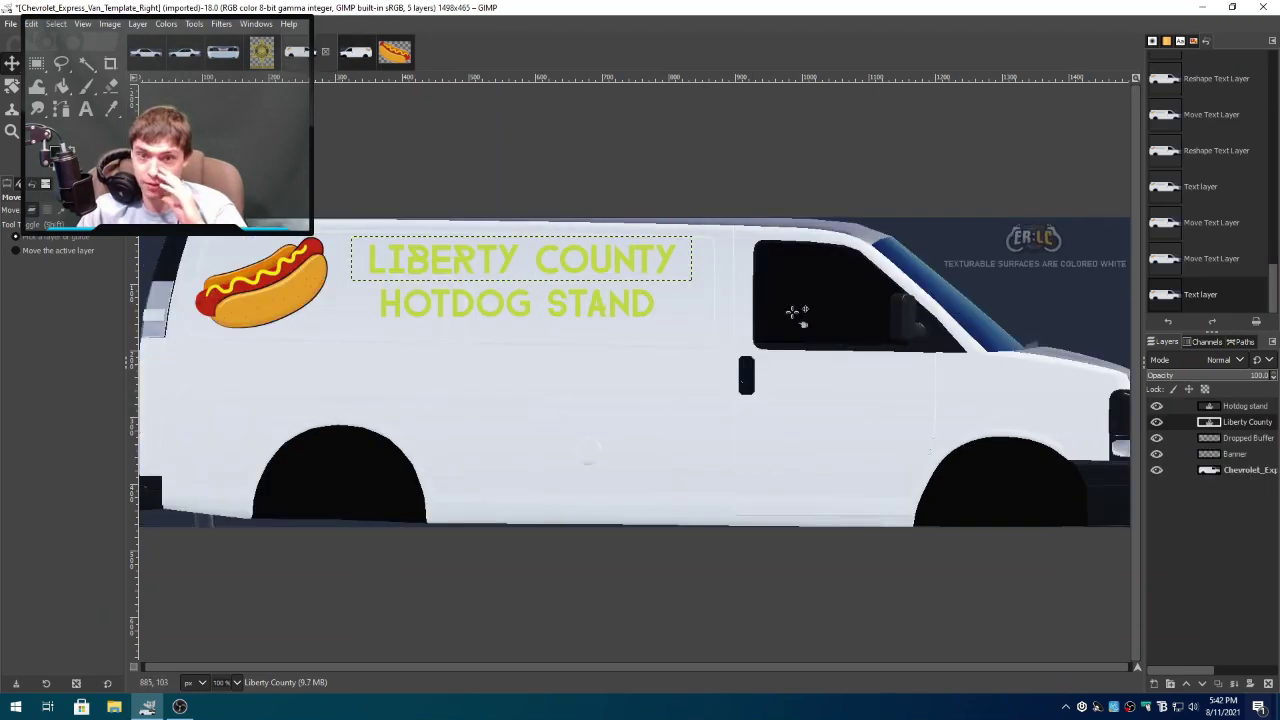
click(1250, 406)
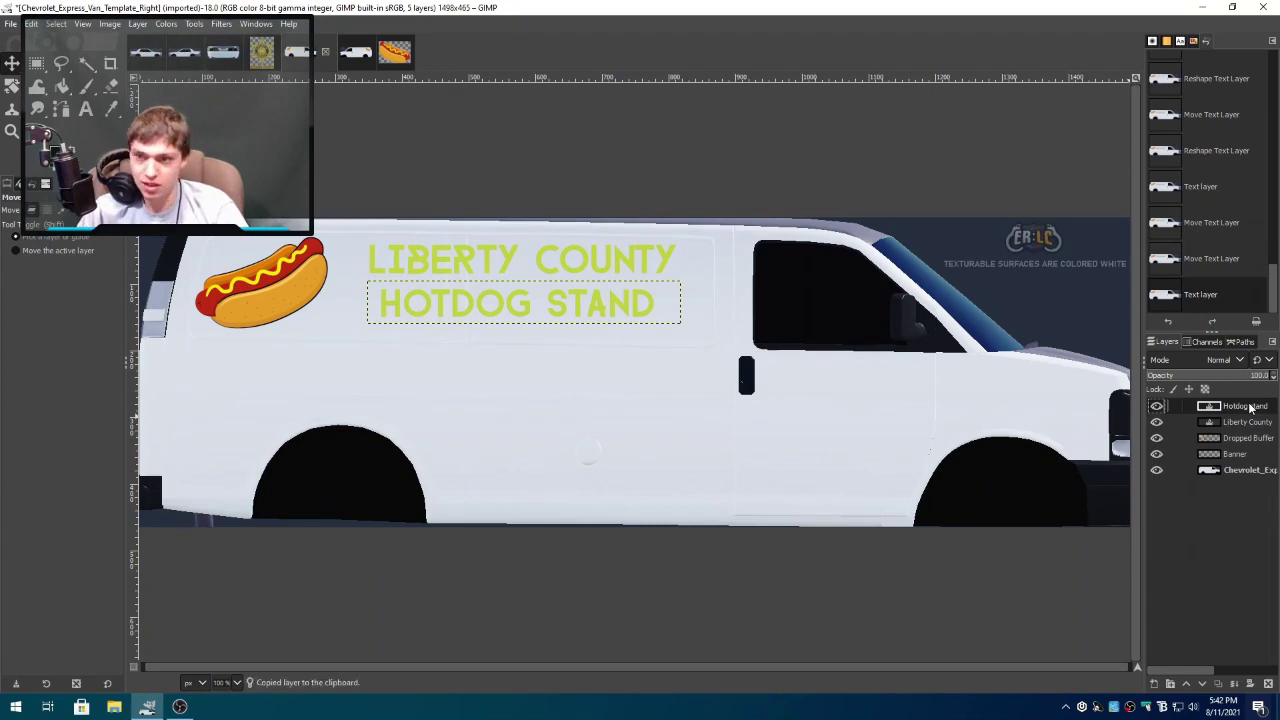
click(355, 52)
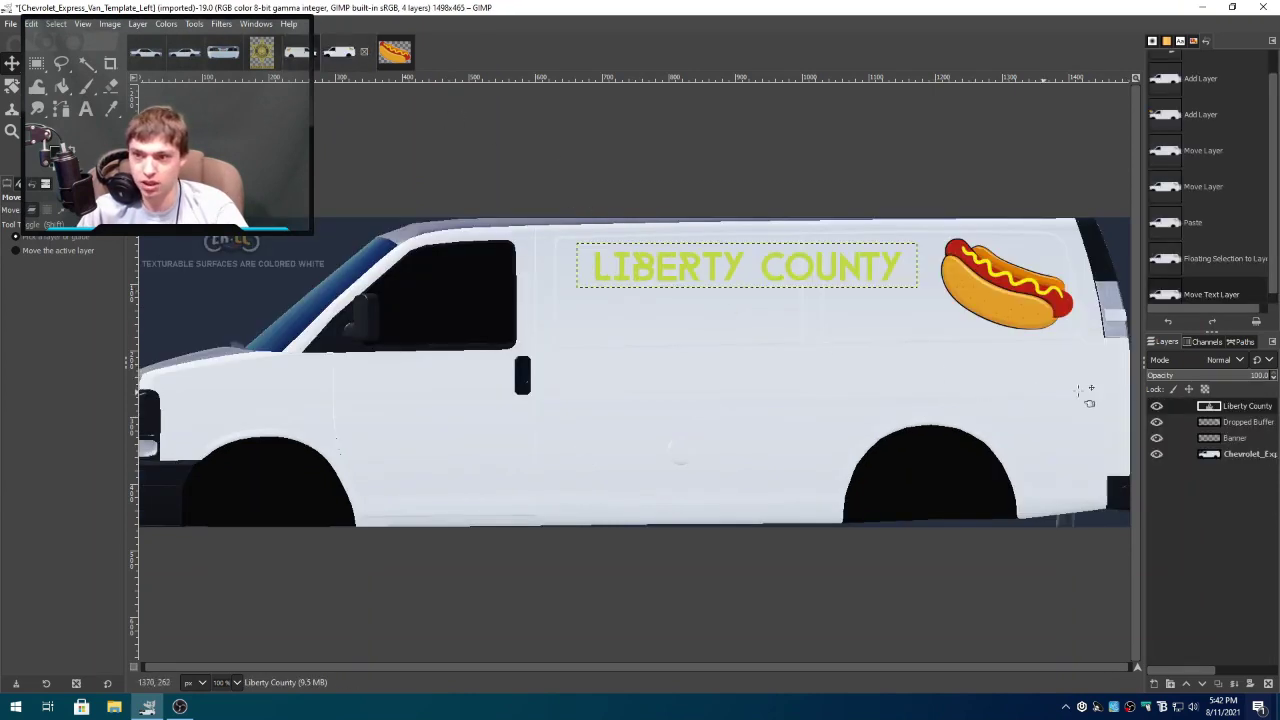
key(ctrl+v)
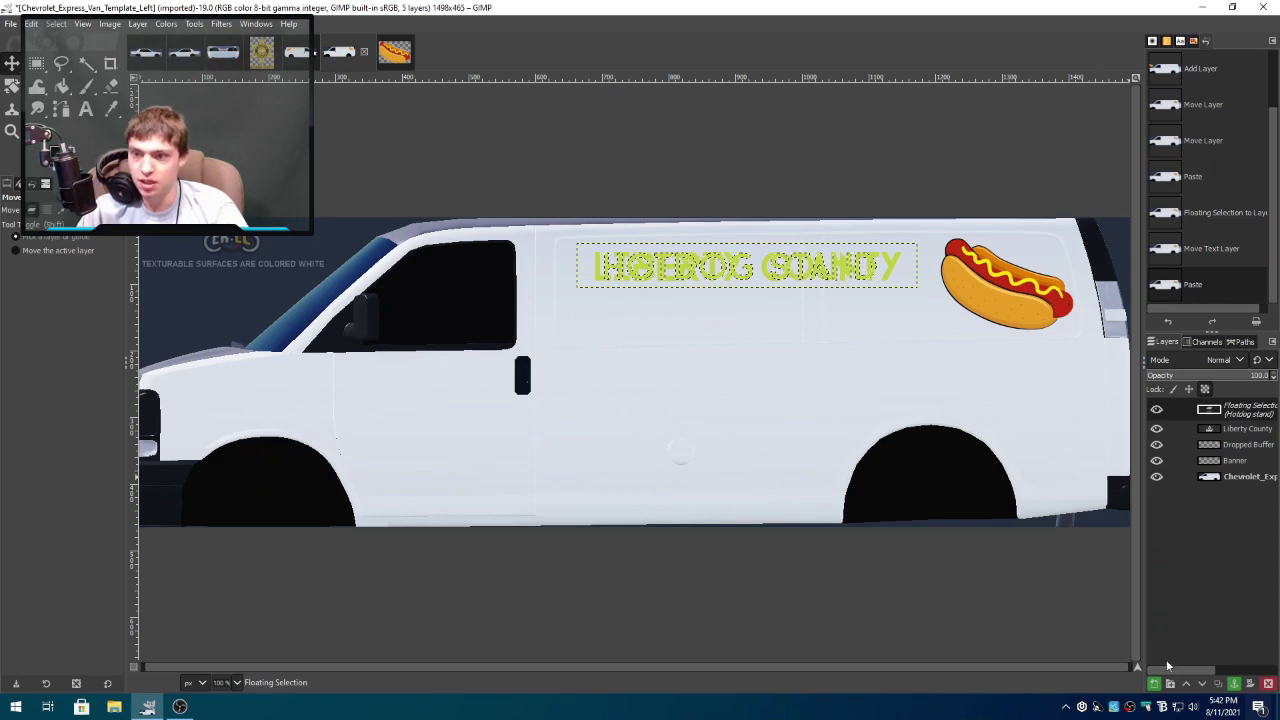
click(1153, 684)
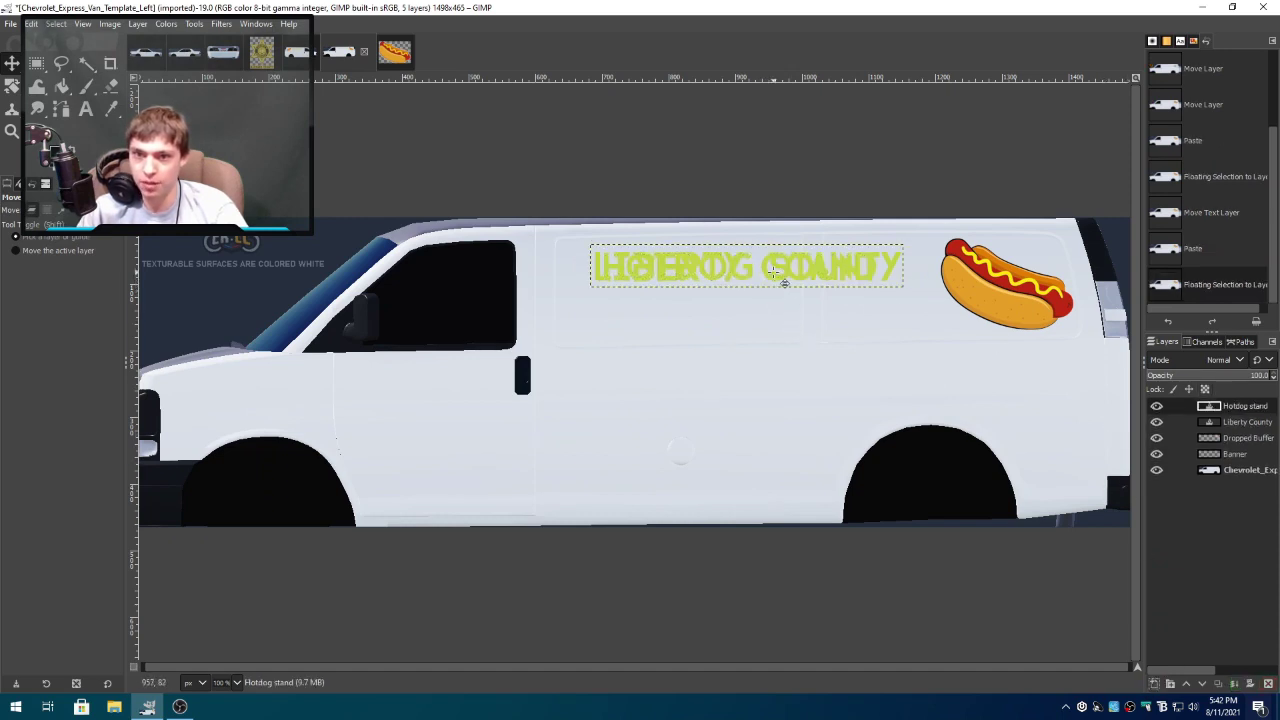
drag(784, 283, 791, 326)
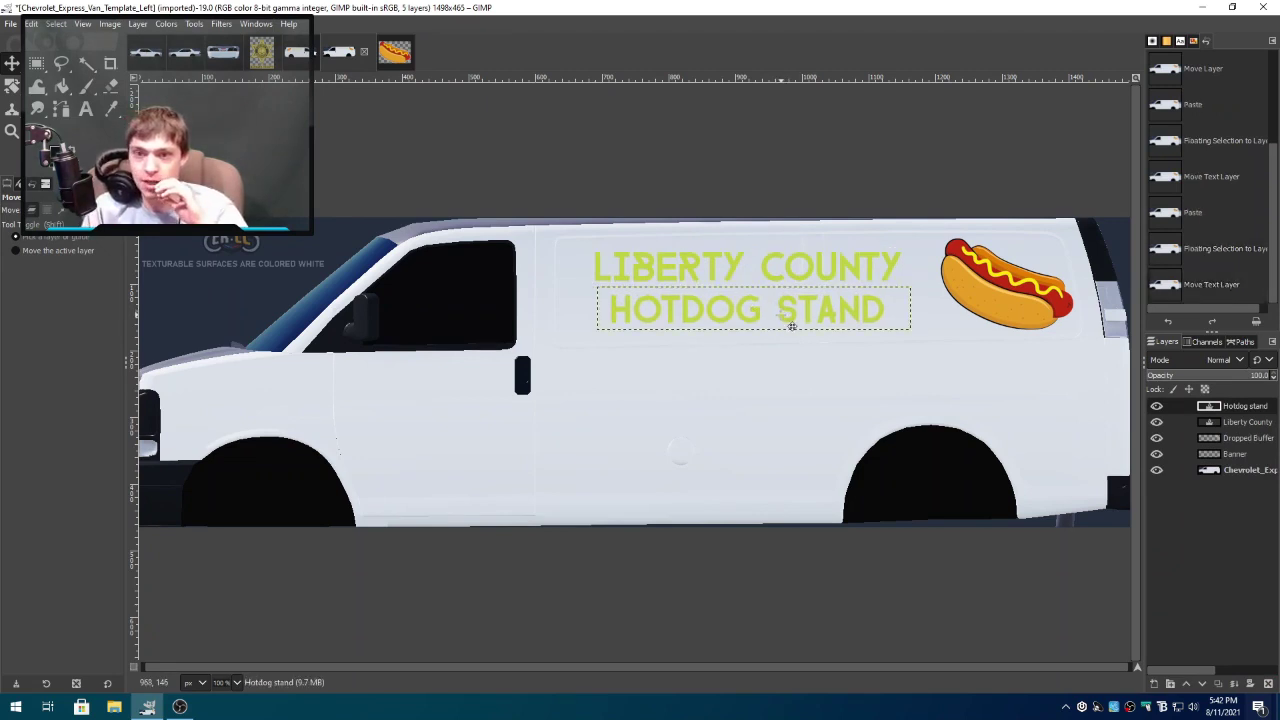
click(791, 326)
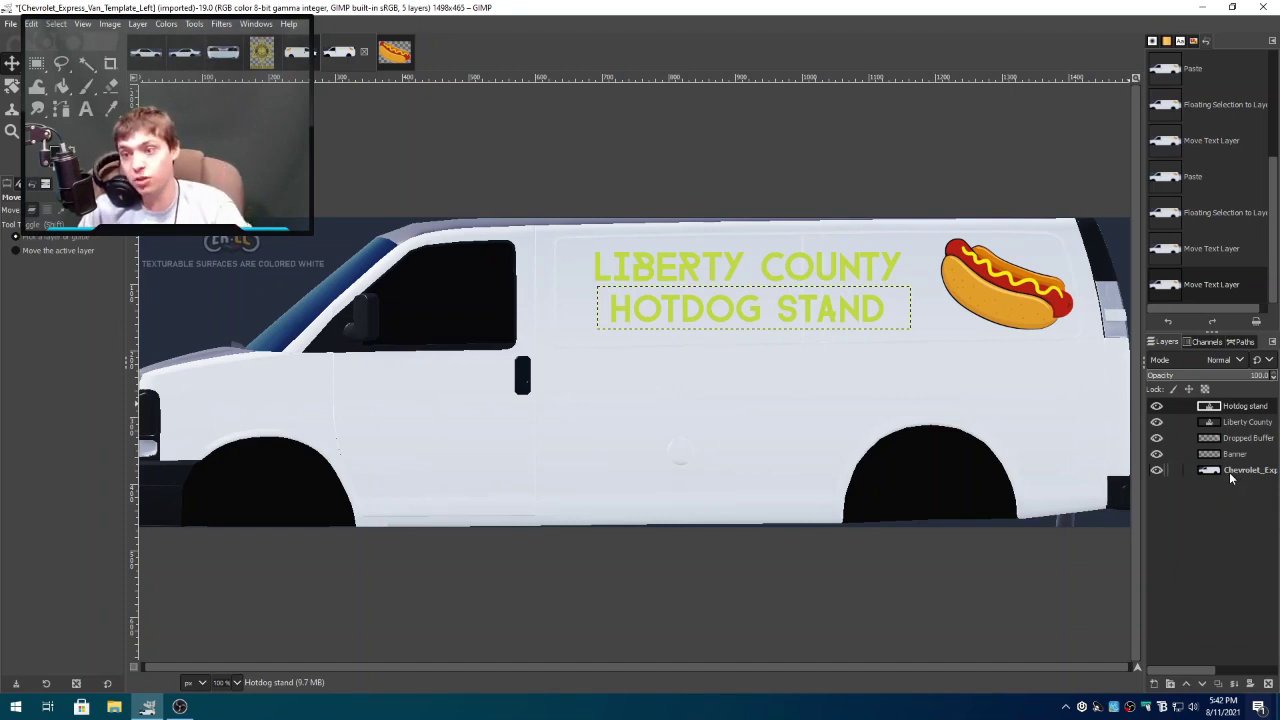
- Toggle the van template layer's visibility to preview the transparent livery, and delete that layer from the left template image
click(1157, 470)
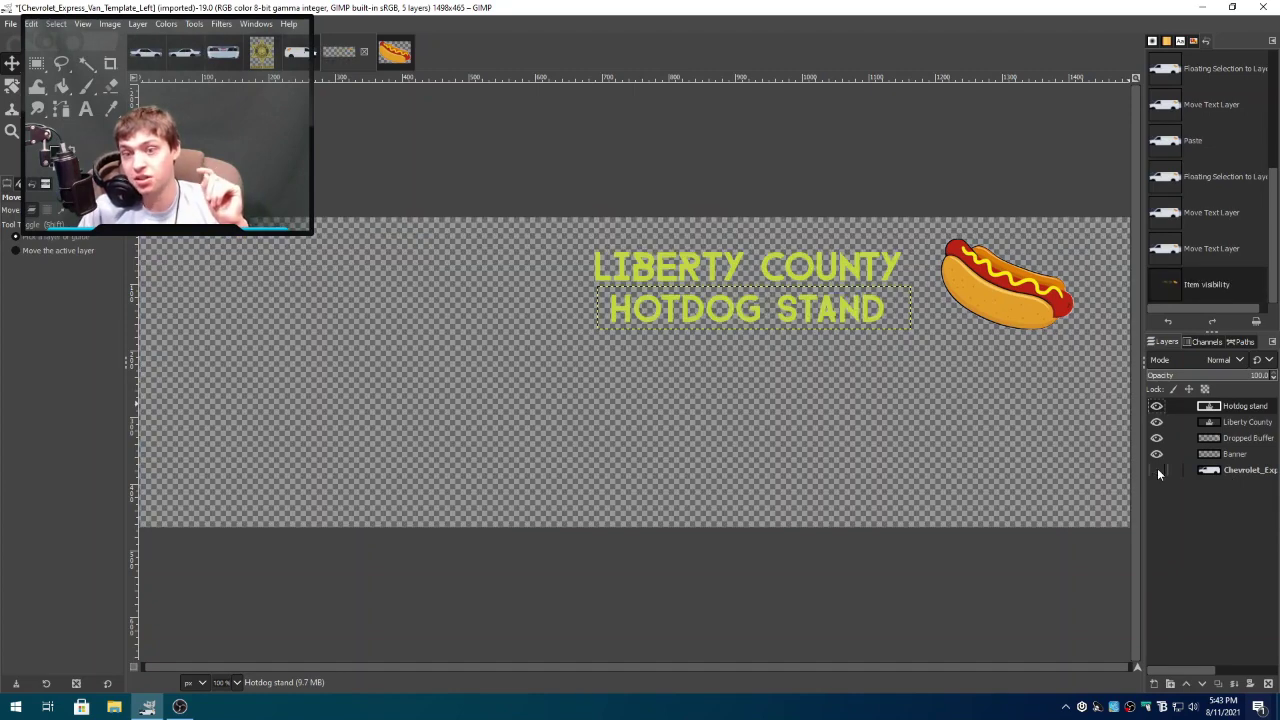
click(1157, 470)
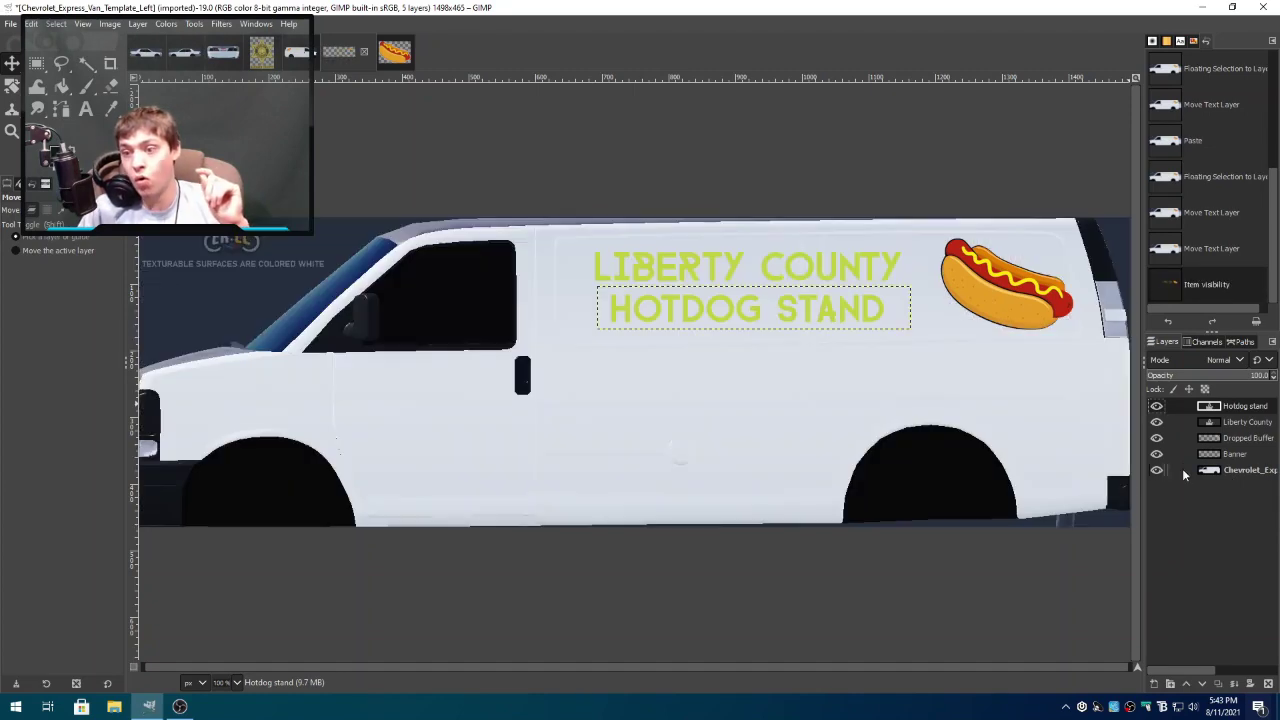
right_click(1244, 472)
click(1170, 179)
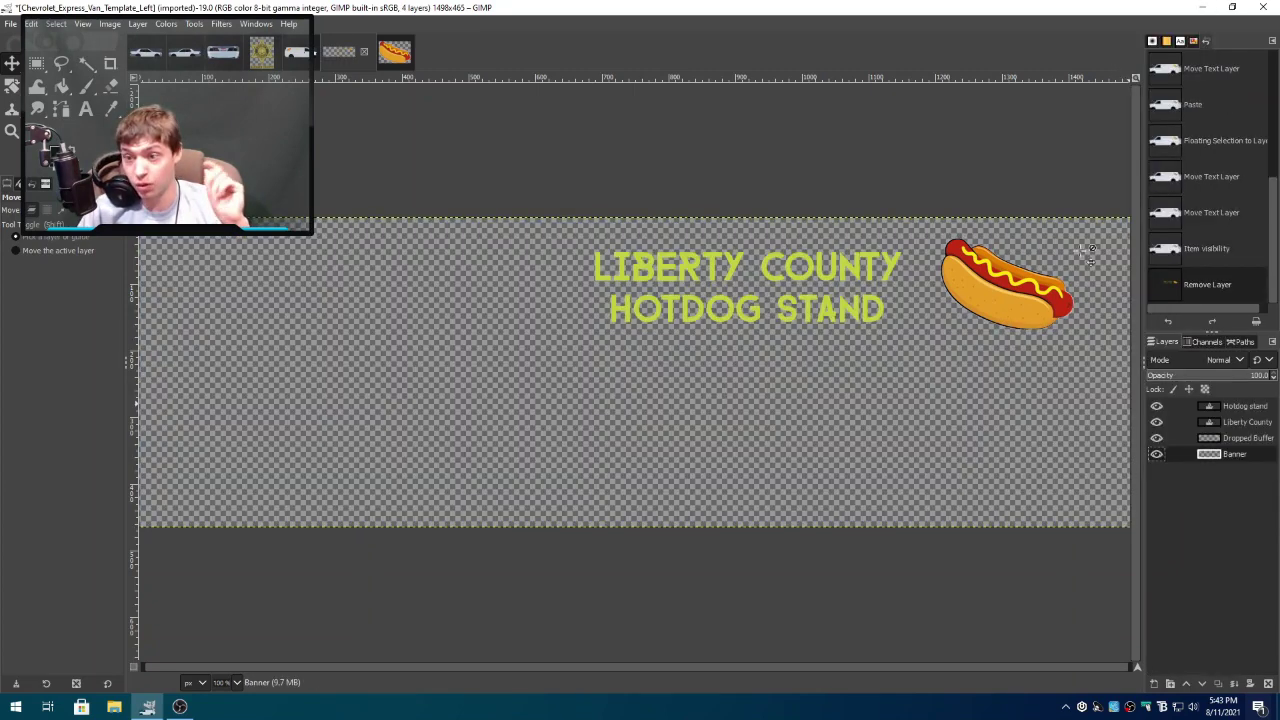
- Delete the van template background layer from the right template image, keeping only the livery graphics
click(294, 58)
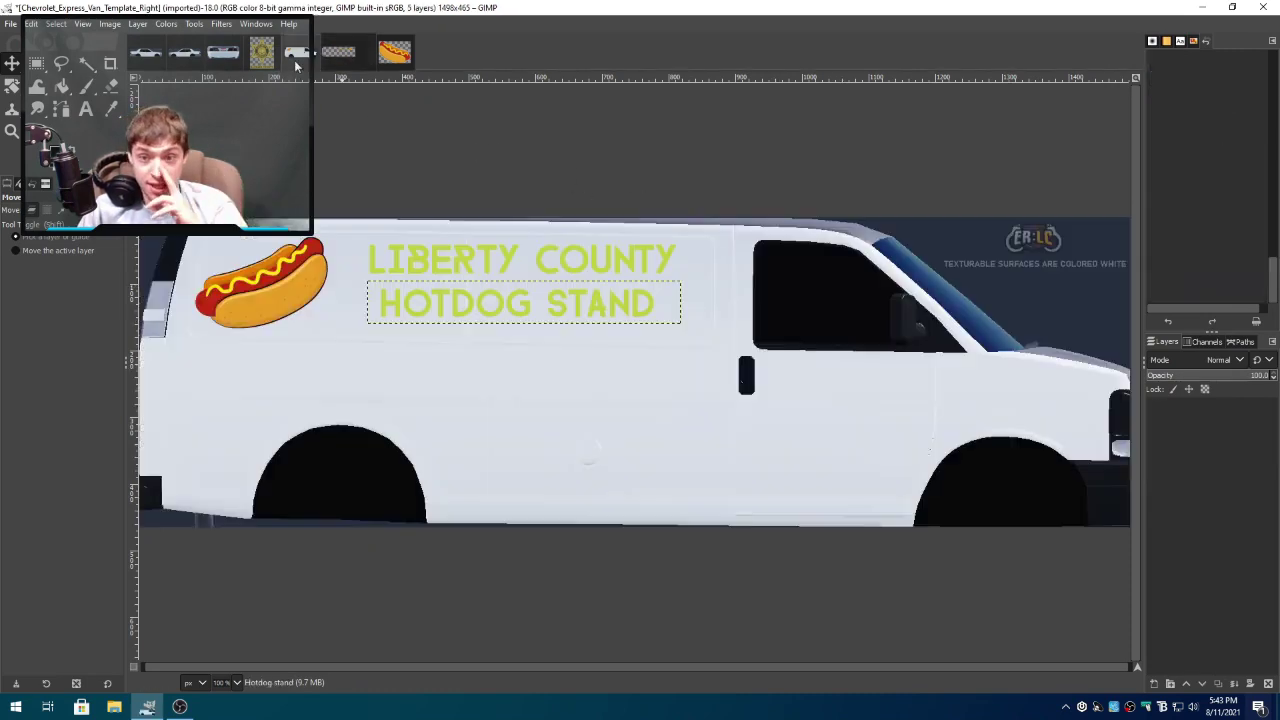
right_click(1228, 470)
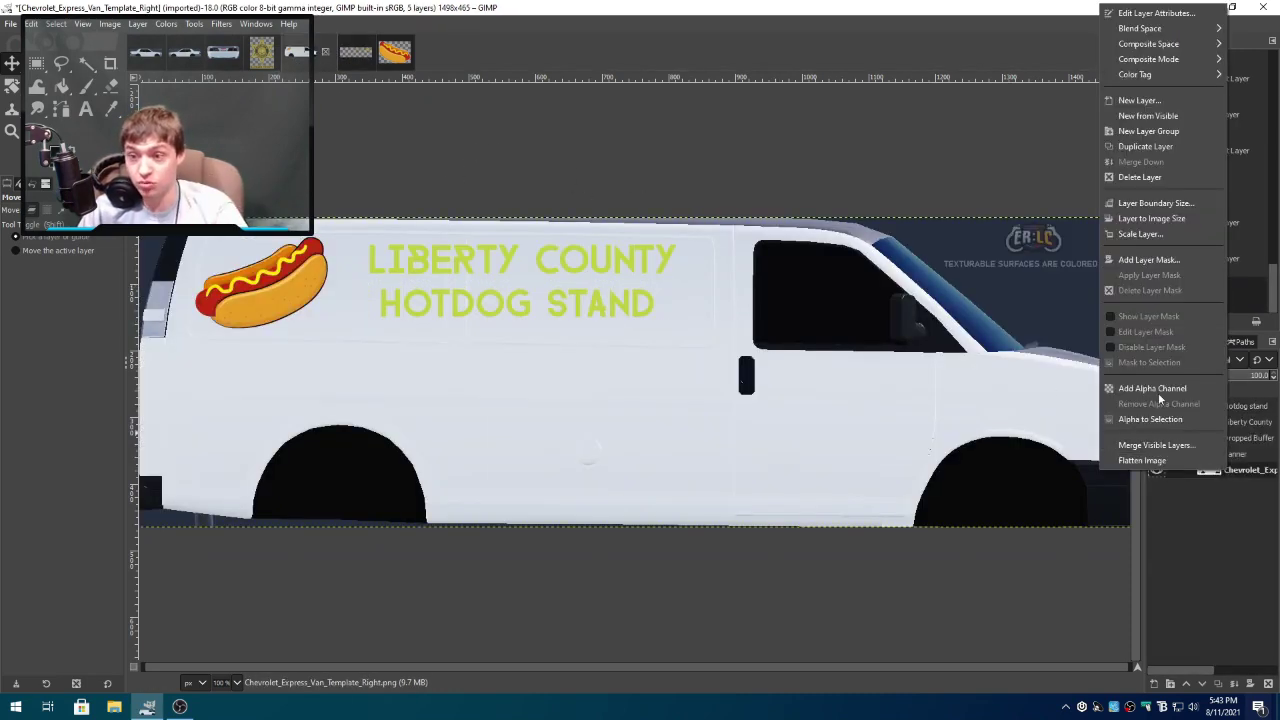
click(1139, 177)
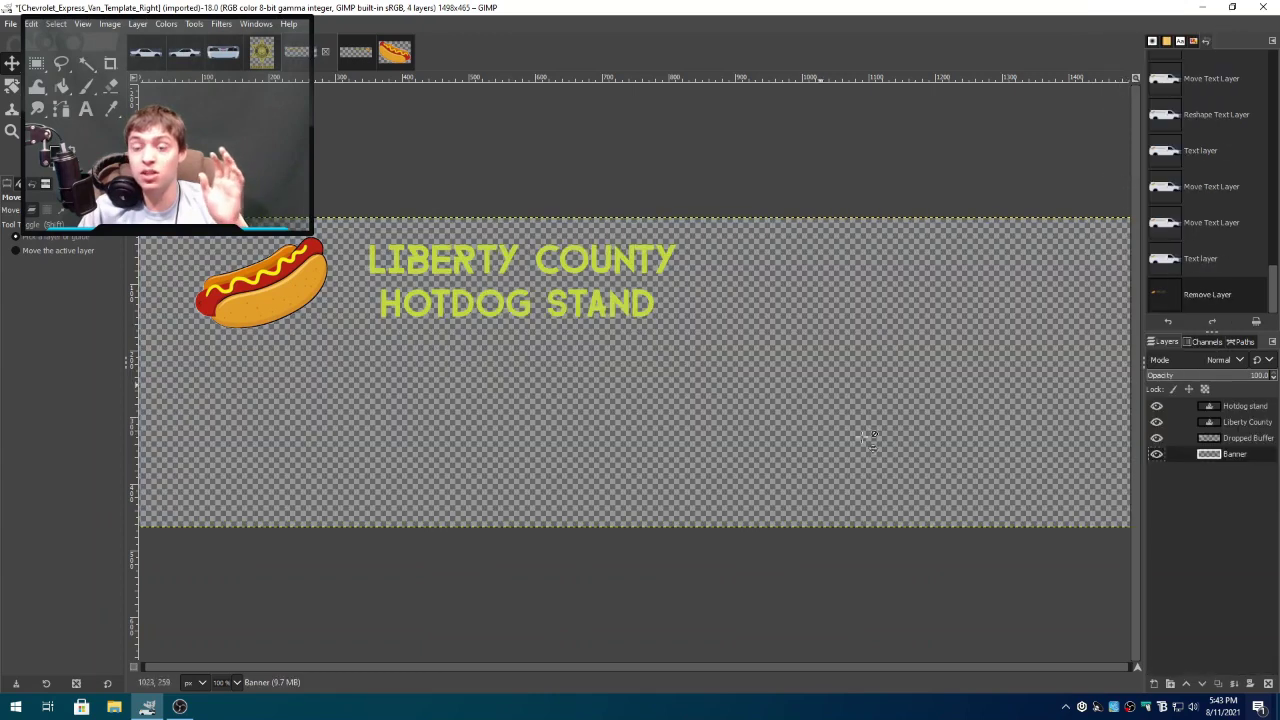
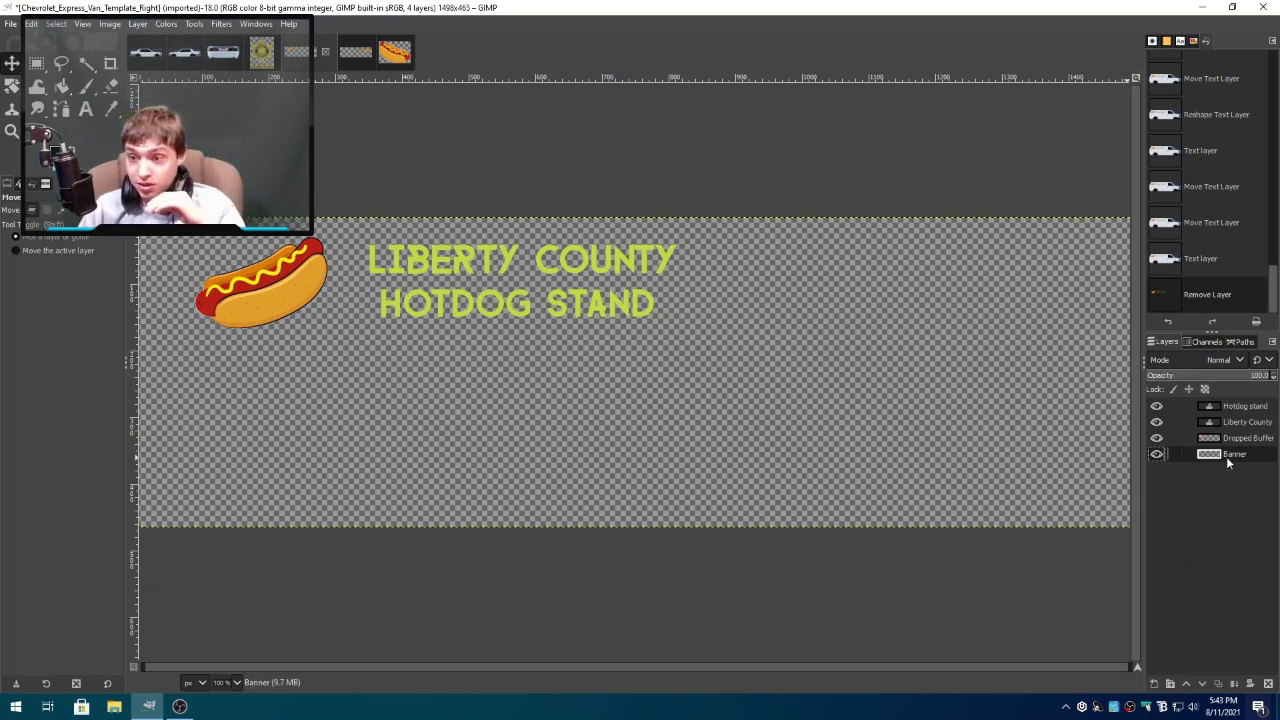
- Paint a black test stroke on the right half of the Banner layer and toggle that layer's visibility to demonstrate its effect
click(86, 86)
mouse_move(937, 374)
mouse_down()
mouse_move(914, 349)
mouse_move(826, 354)
mouse_move(800, 395)
mouse_up()
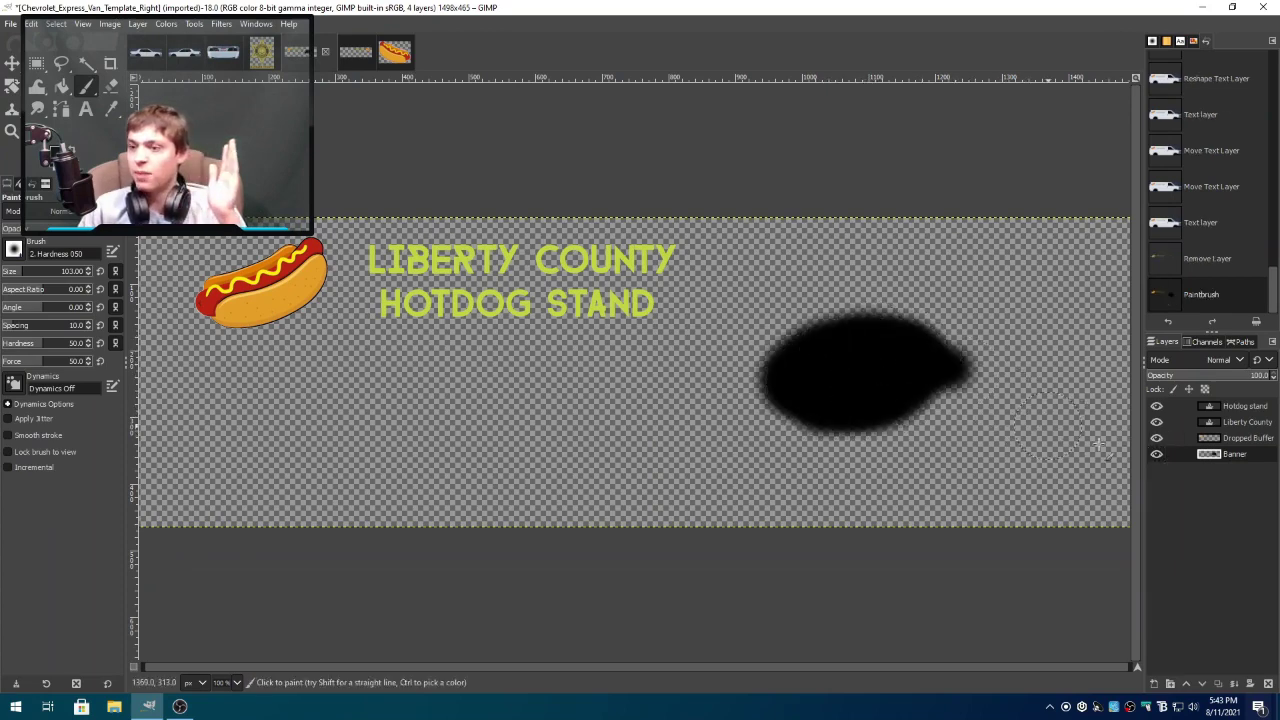
click(1157, 455)
click(1157, 455)
click(1157, 455)
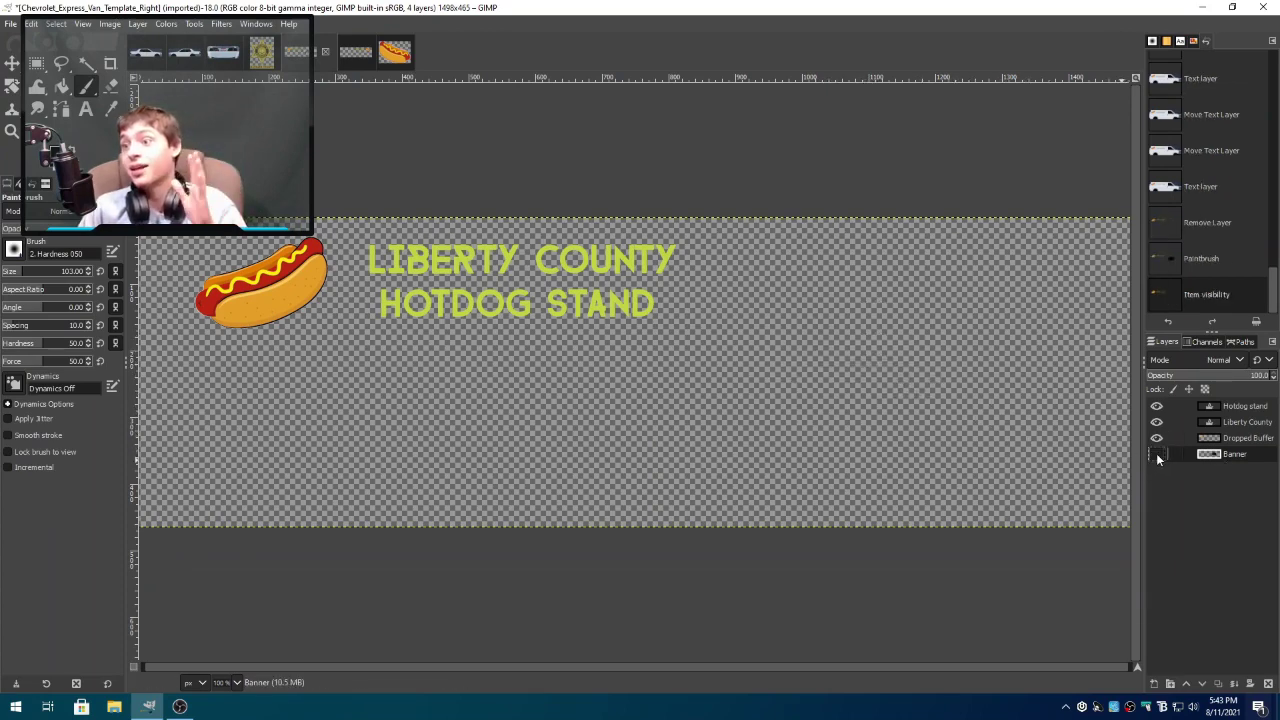
click(1157, 455)
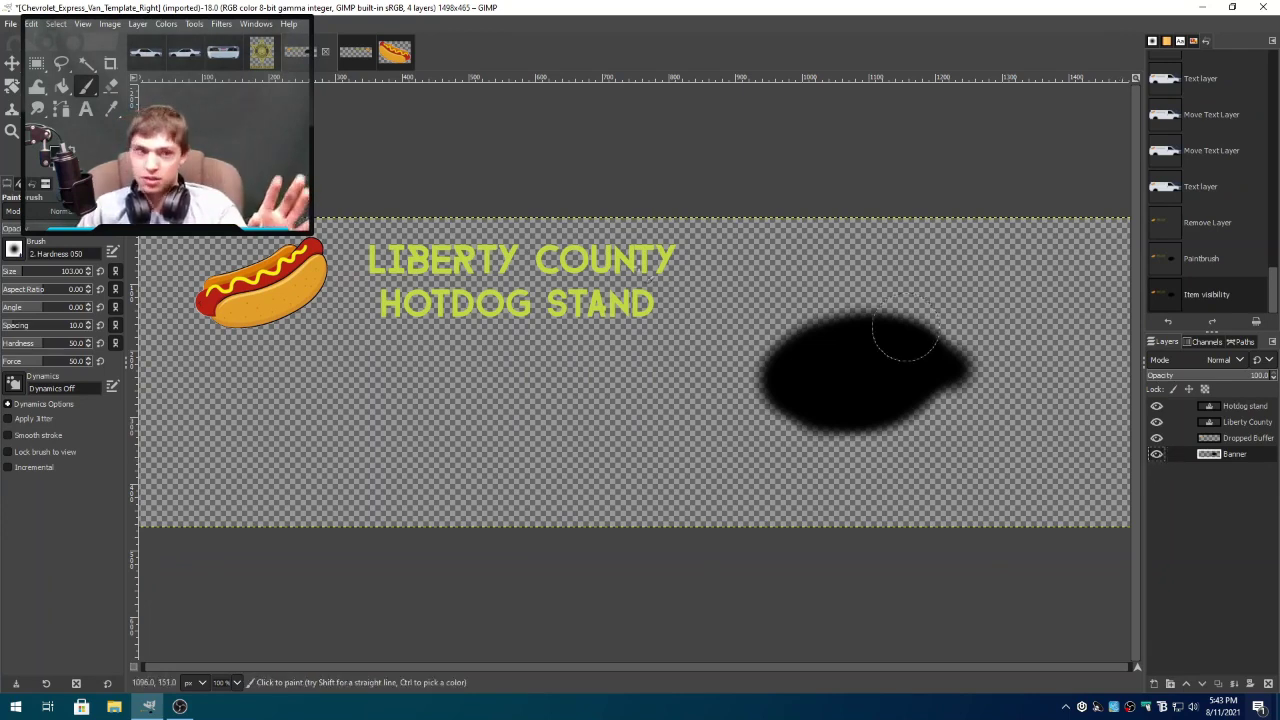
- Revert the image to the Remove Layer state in the undo history, discarding the test stroke and visibility changes
click(1201, 258)
click(1207, 222)
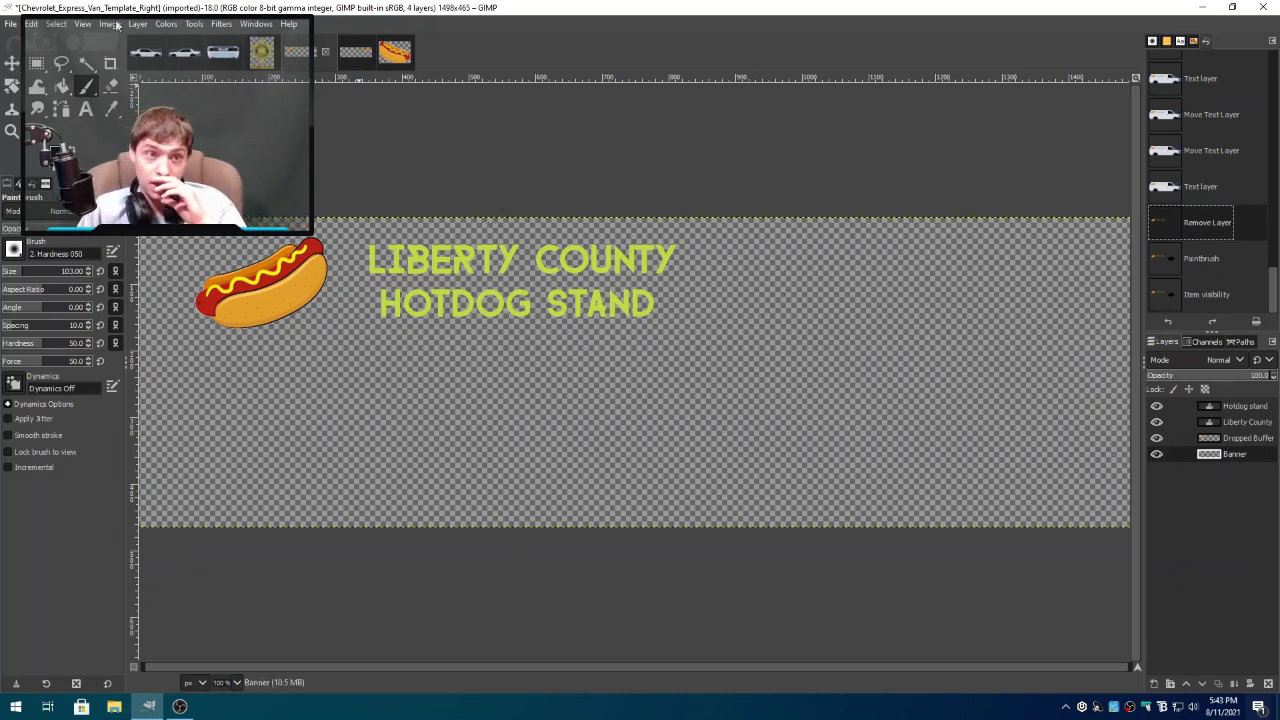
- Open the export settings for the right van livery image
click(9, 24)
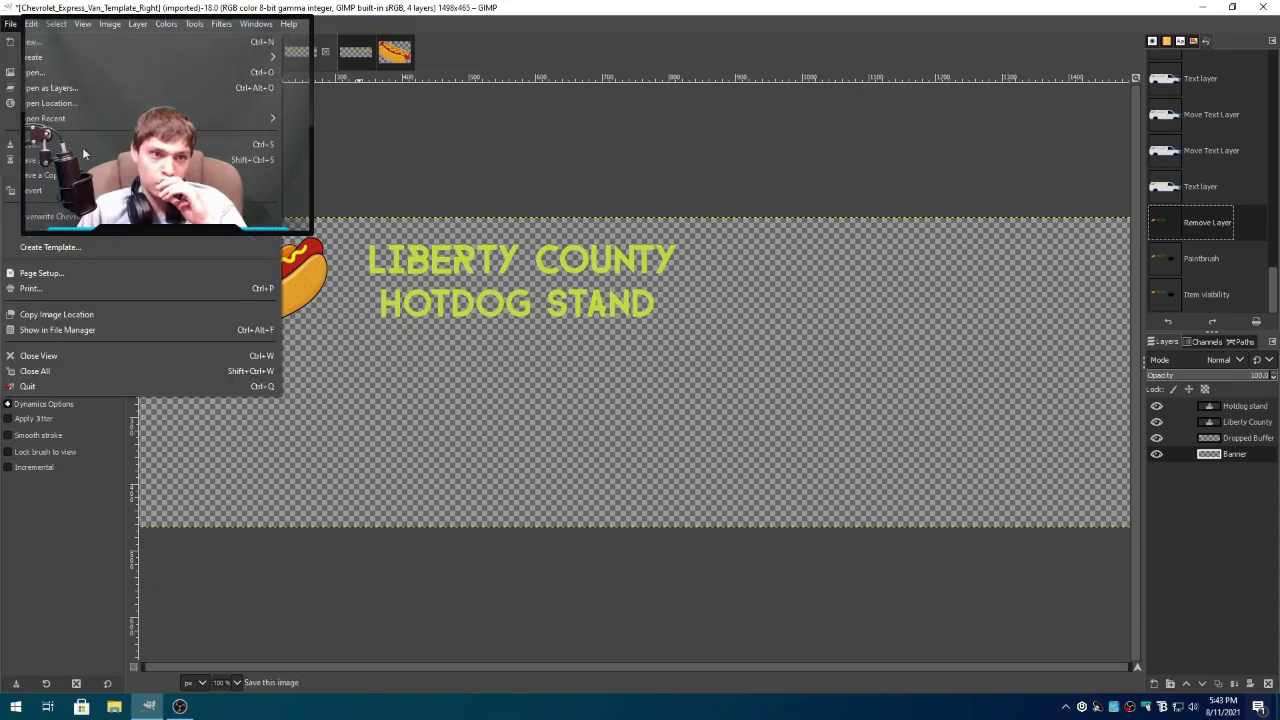
click(105, 238)
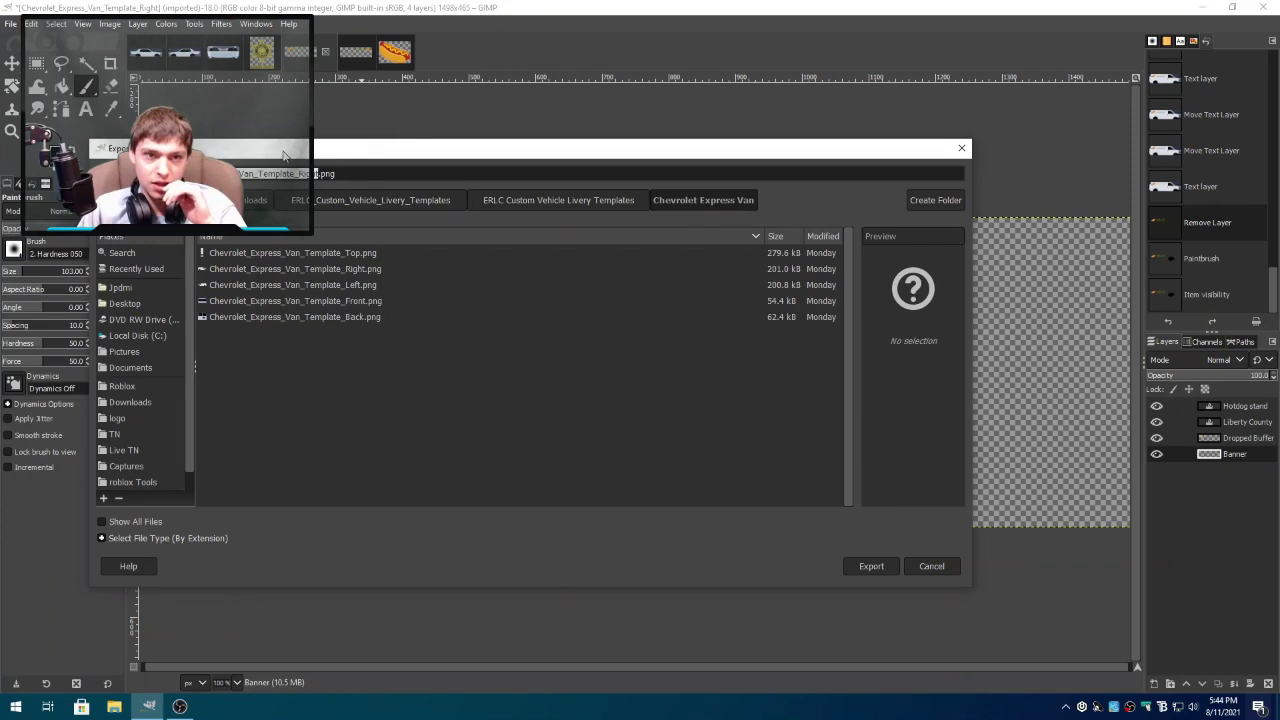
- Name the export file of the right-side van livery Chevrolet_Express_Van_HotDog_Right.png
drag(284, 155, 325, 207)
click(314, 226)
key(BackSpace)
key(BackSpace)
key(BackSpace)
key(BackSpace)
key(BackSpace)
key(BackSpace)
key(BackSpace)
key(BackSpace)
key(BackSpace)
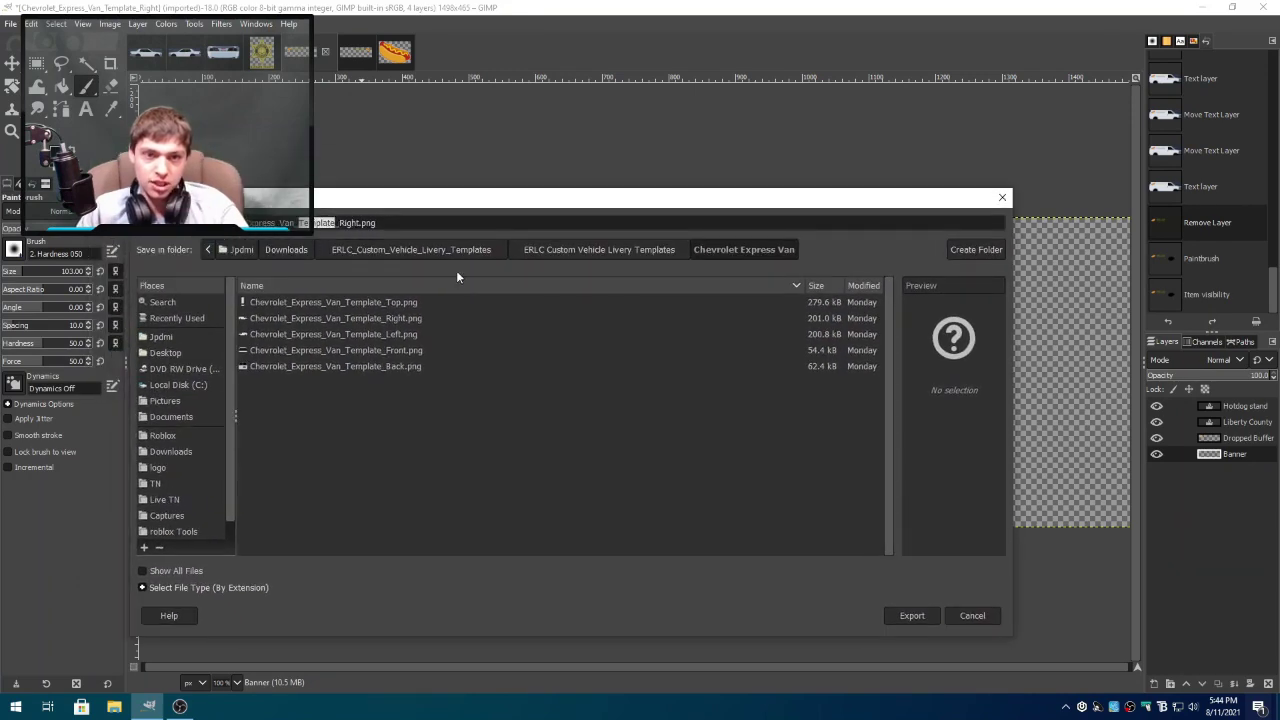
text(Ho)
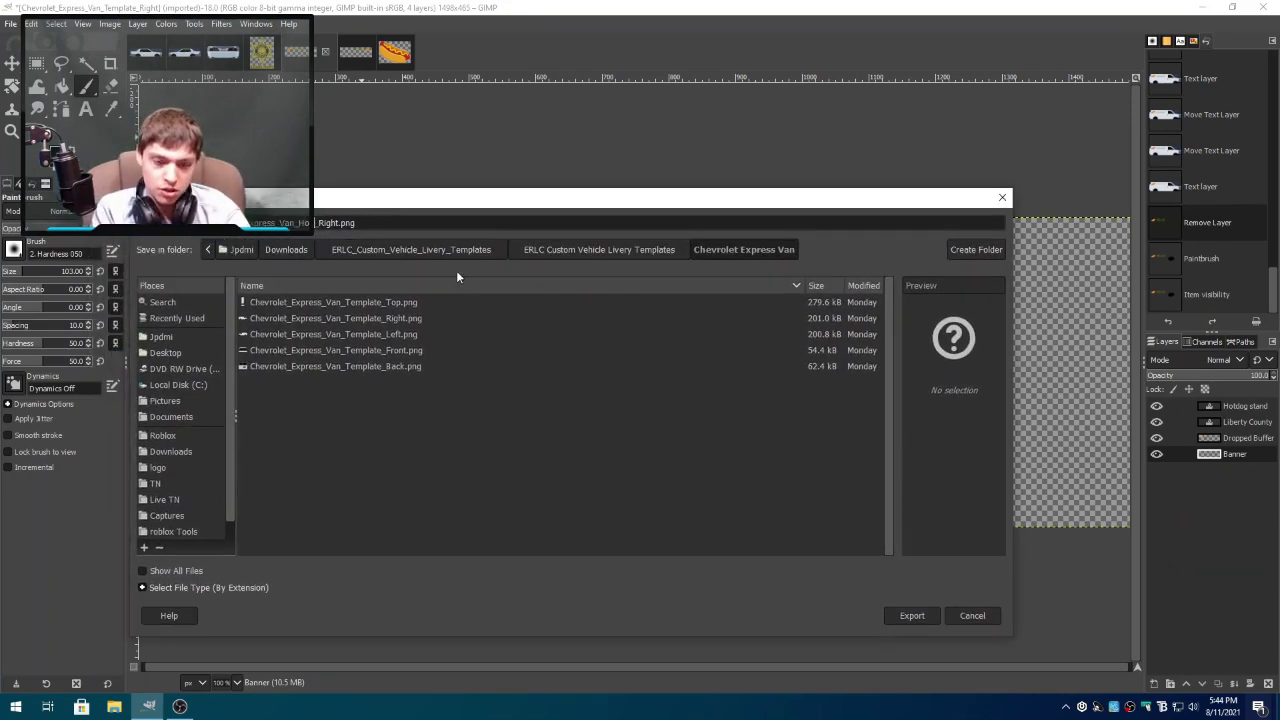
text(tDog)
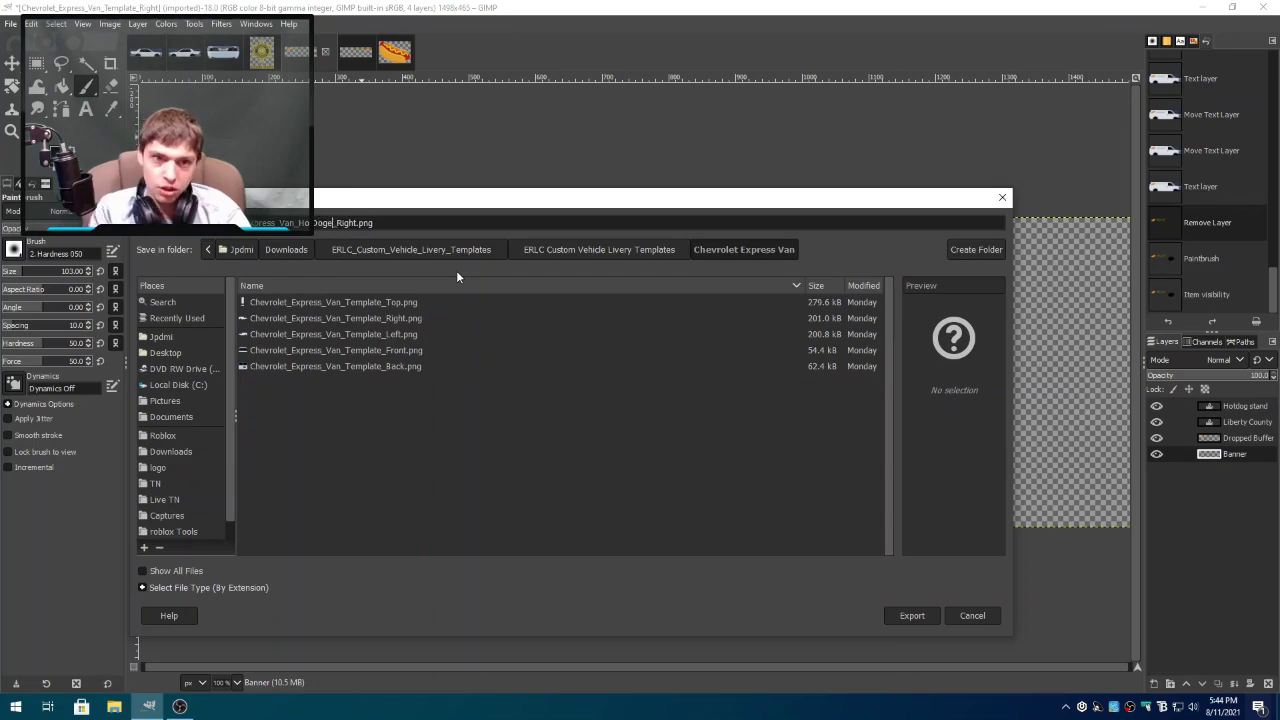
text(e)
drag(365, 208, 538, 390)
key(BackSpace)
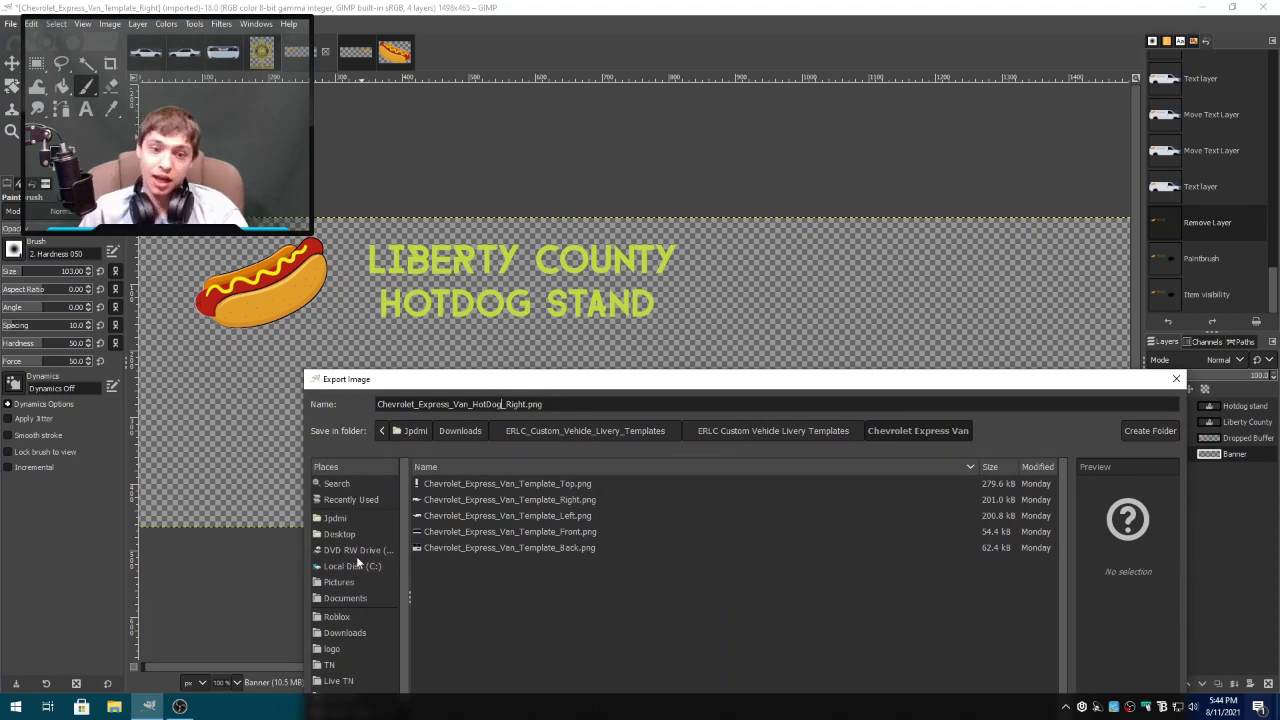
- Export the right-side livery as a PNG into the Downloads folder
click(369, 630)
drag(539, 390, 463, 167)
click(1005, 573)
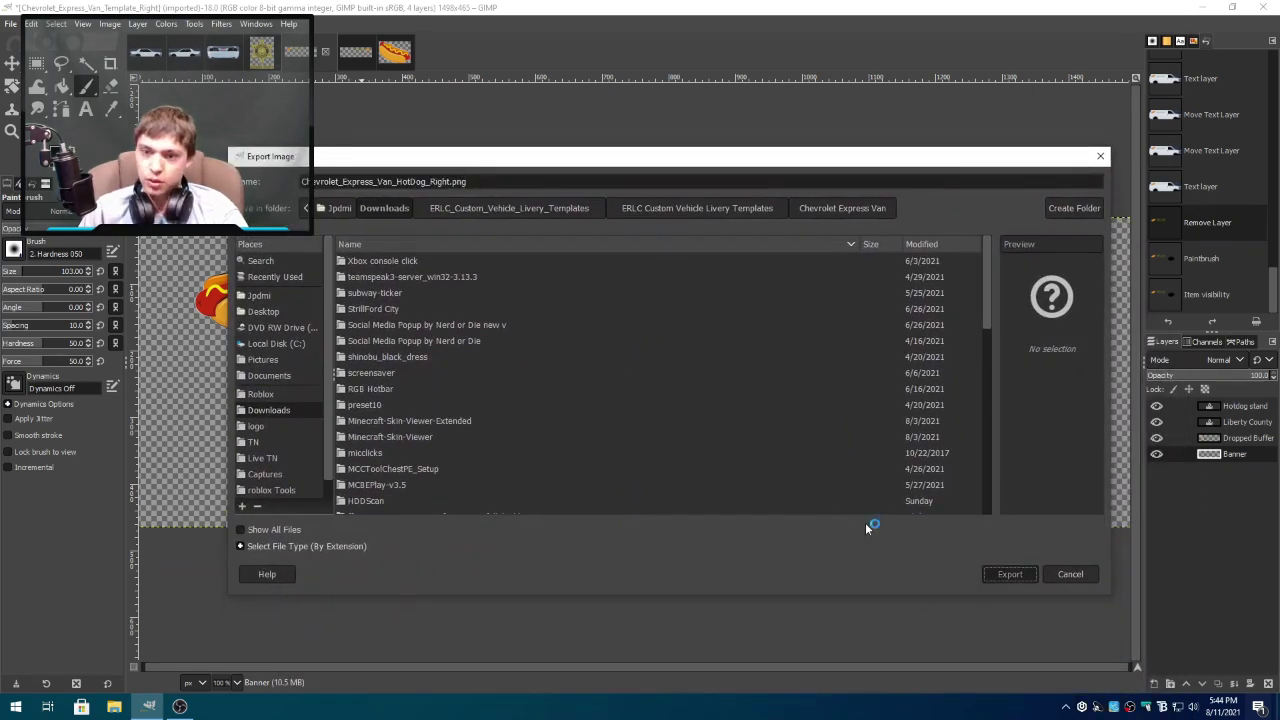
click(643, 521)
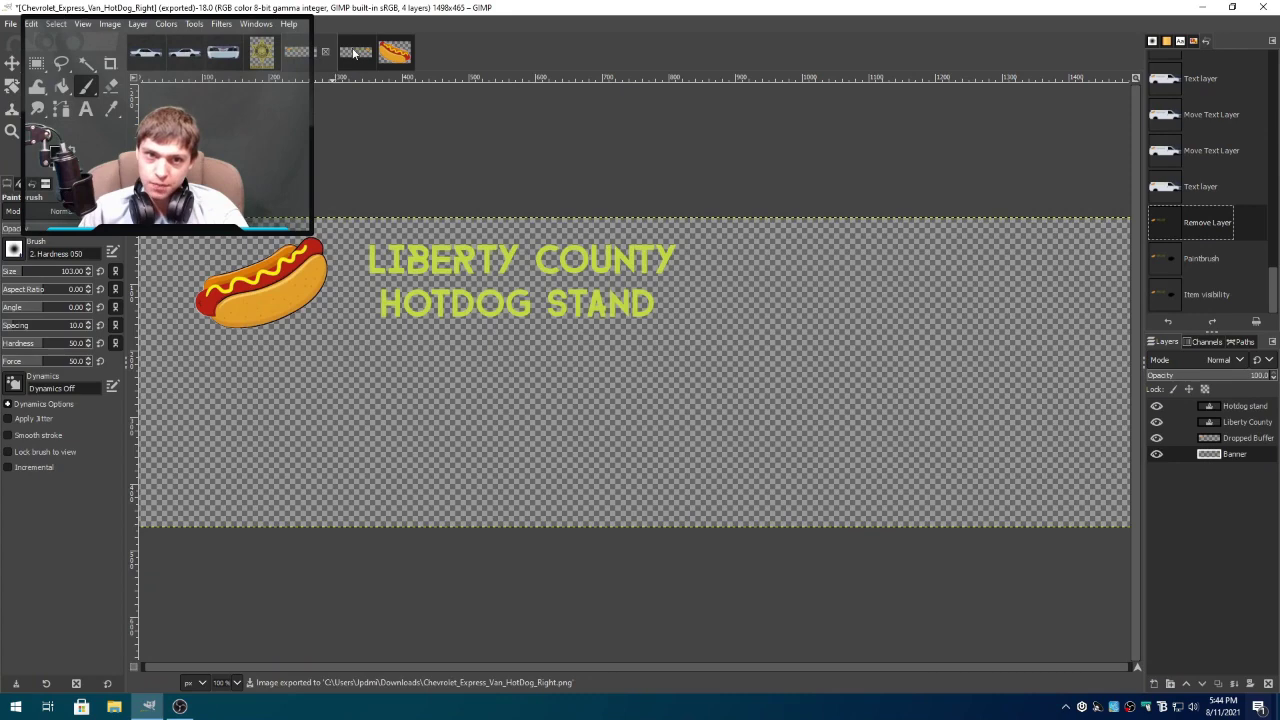
- Begin exporting the left-side van livery image, naming the file Chevrolet_Express_Van_hotdog_Left.png
click(353, 52)
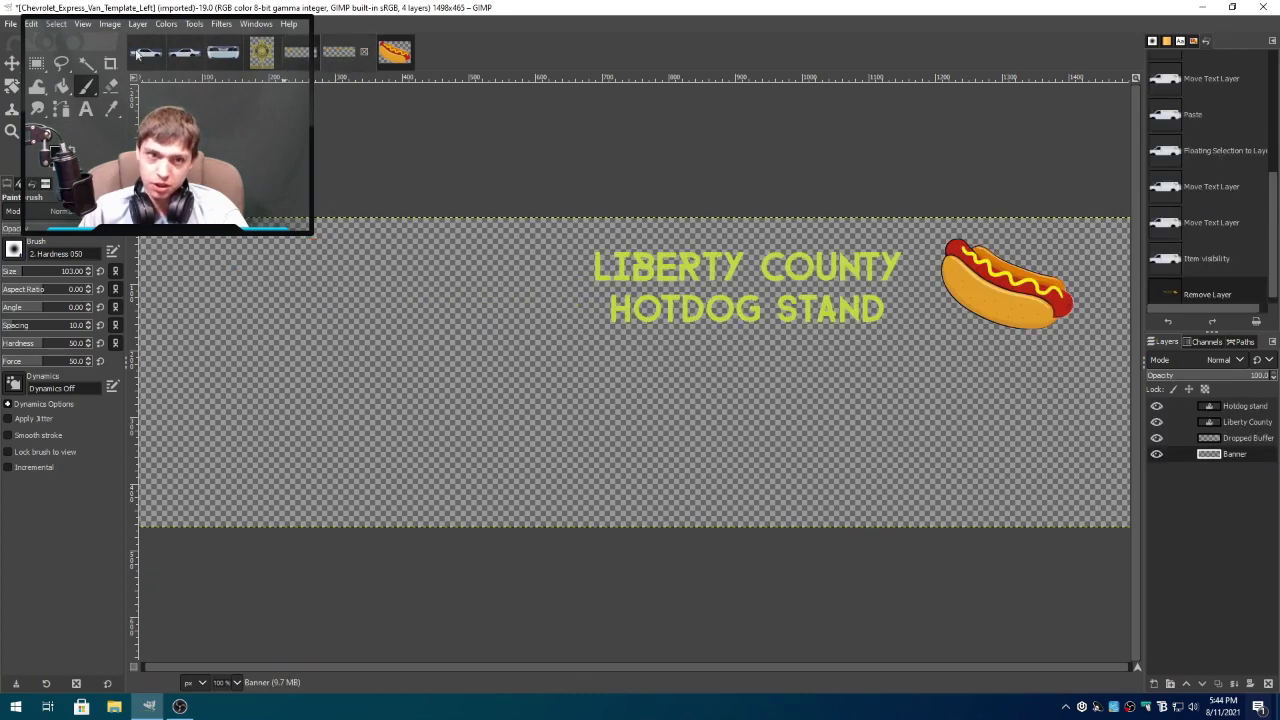
click(10, 23)
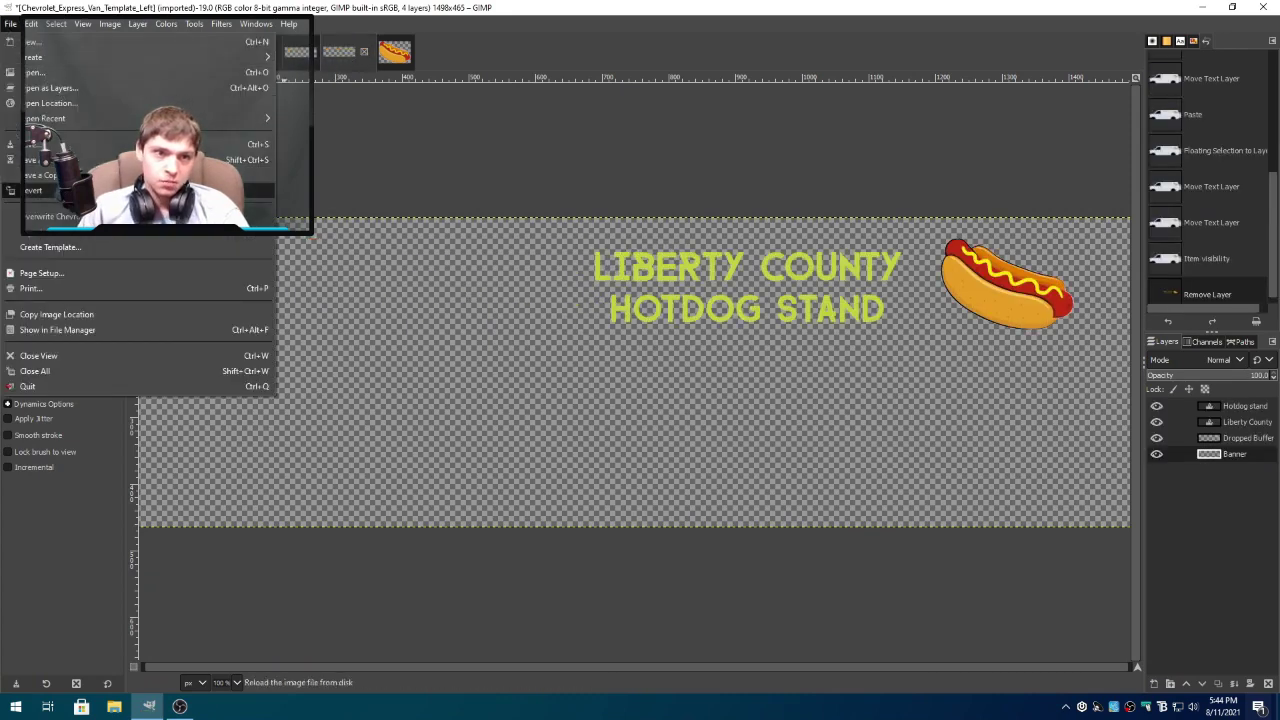
click(107, 237)
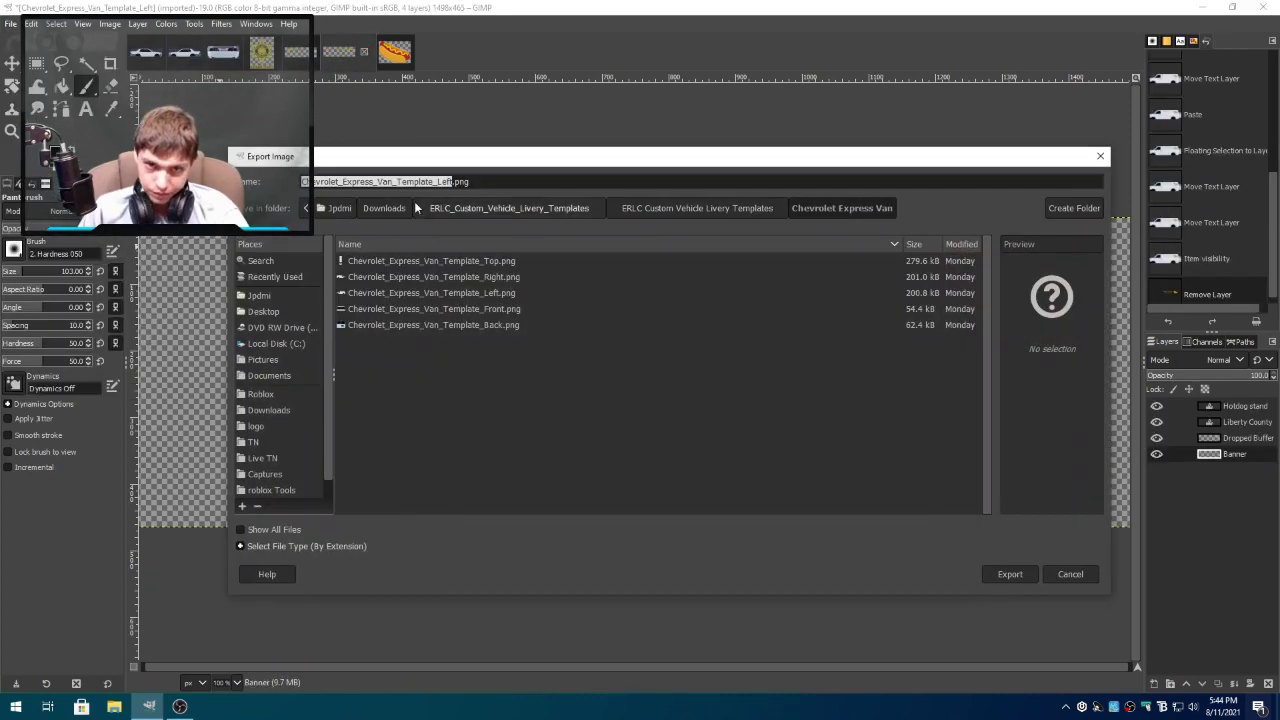
double_click(404, 181)
text(hot)
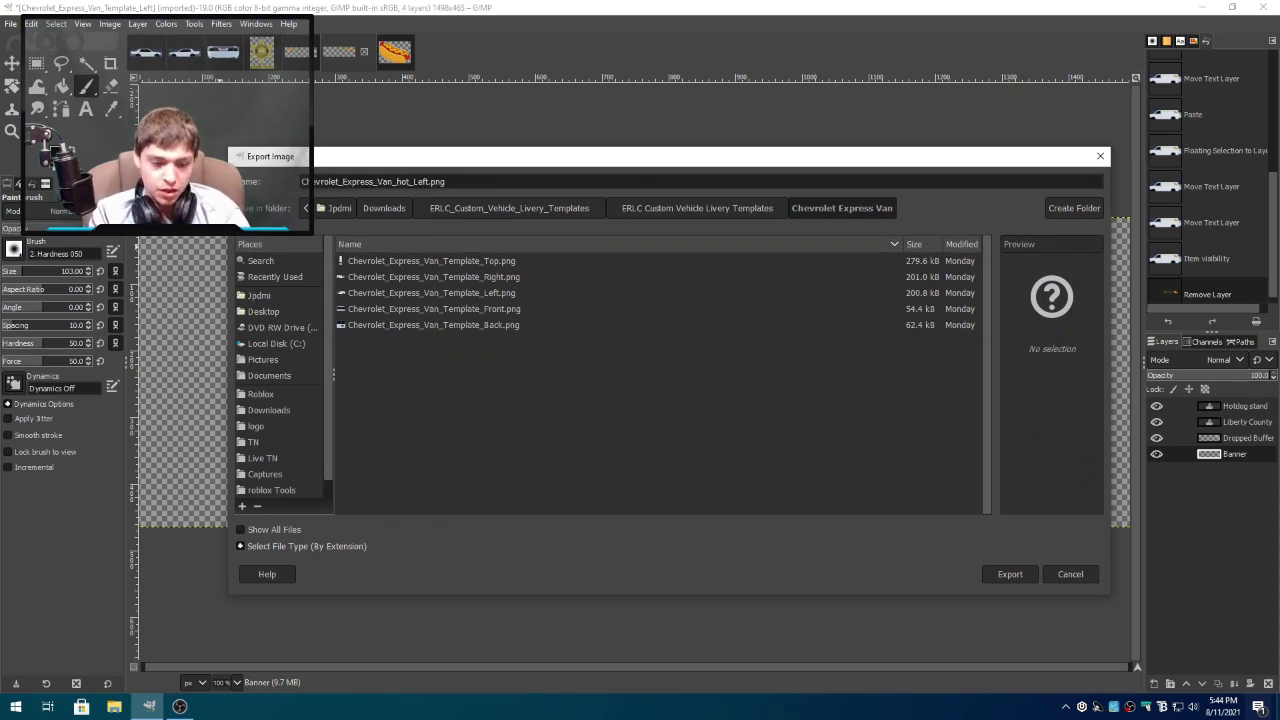
text(dog)
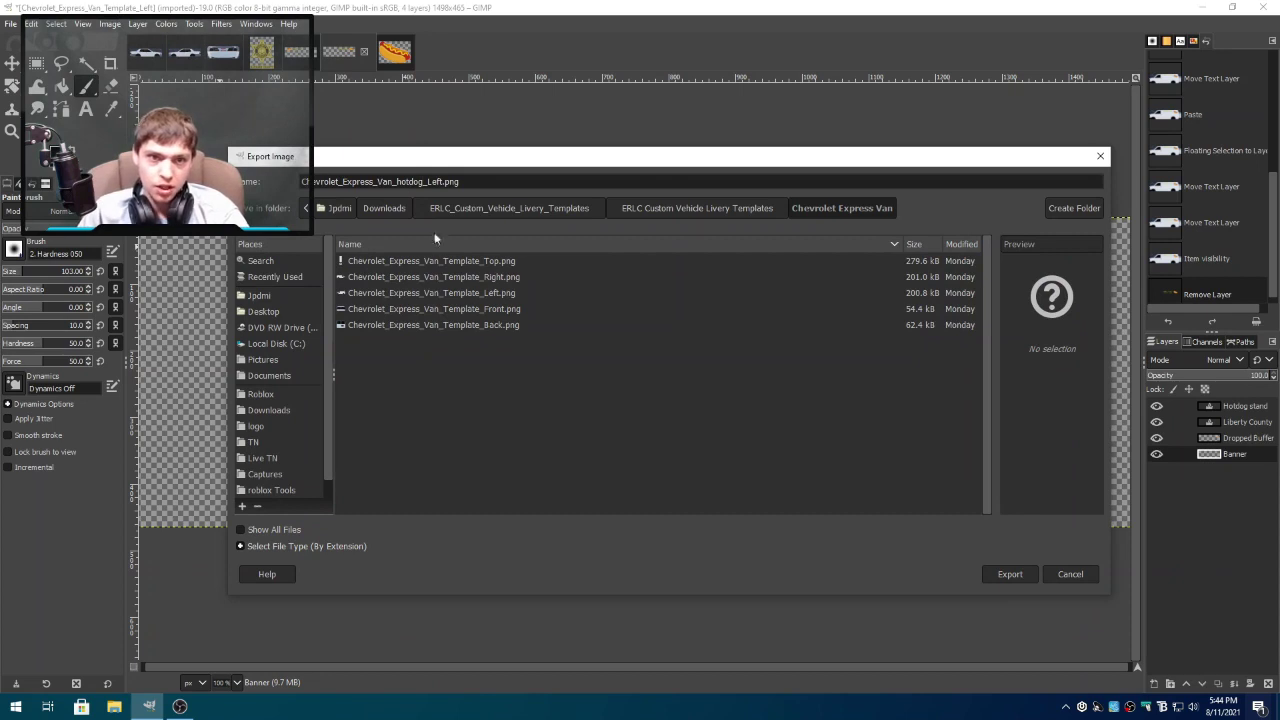
- Save the left-side livery export as a PNG in the Downloads folder
click(276, 411)
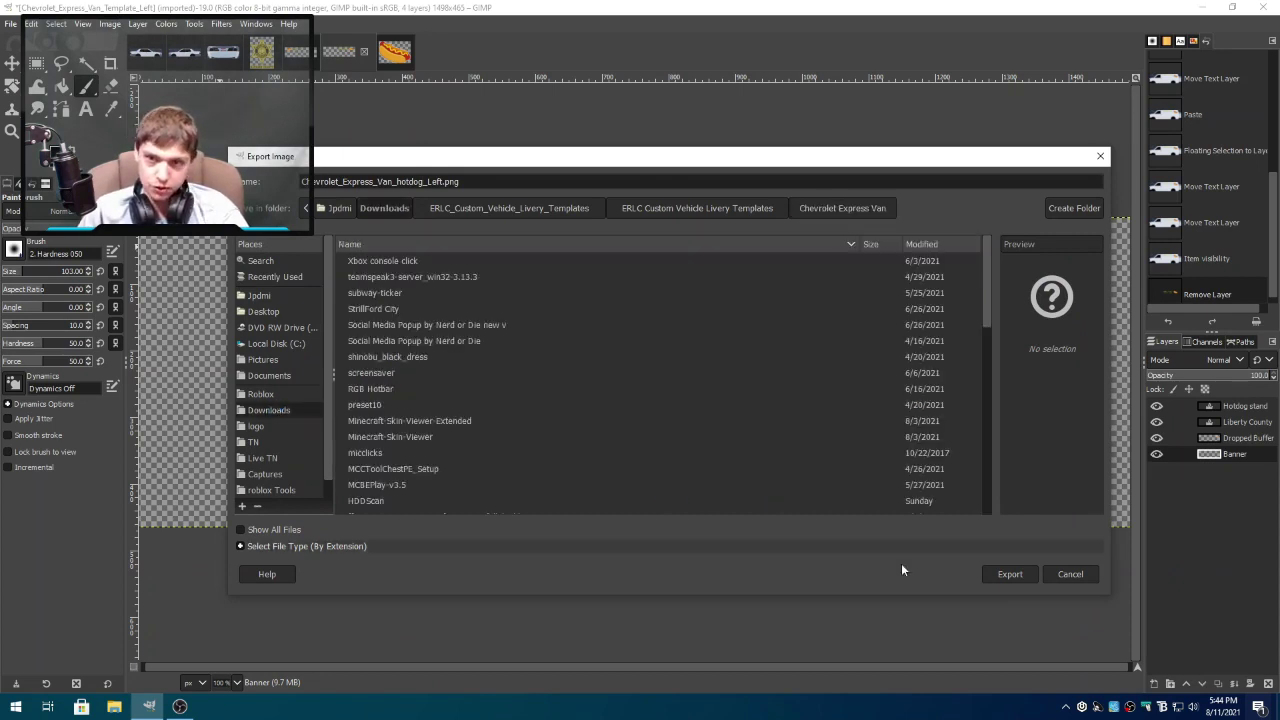
click(1010, 574)
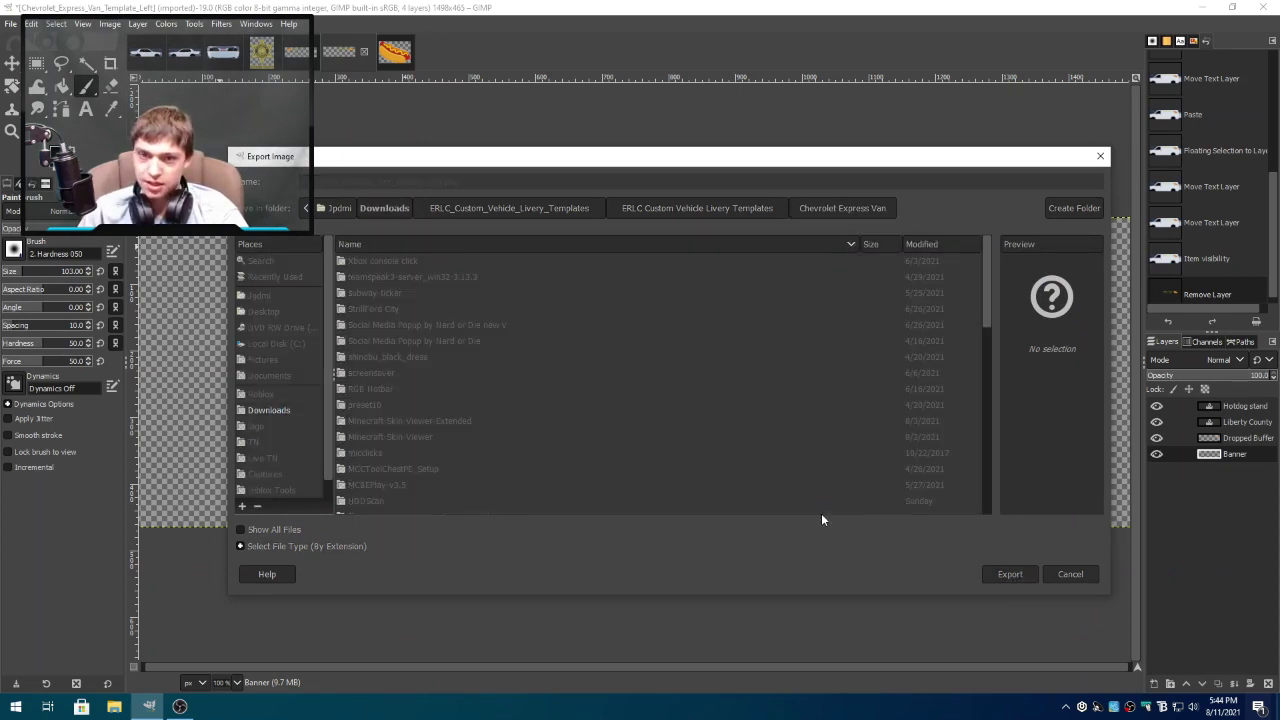
click(667, 519)
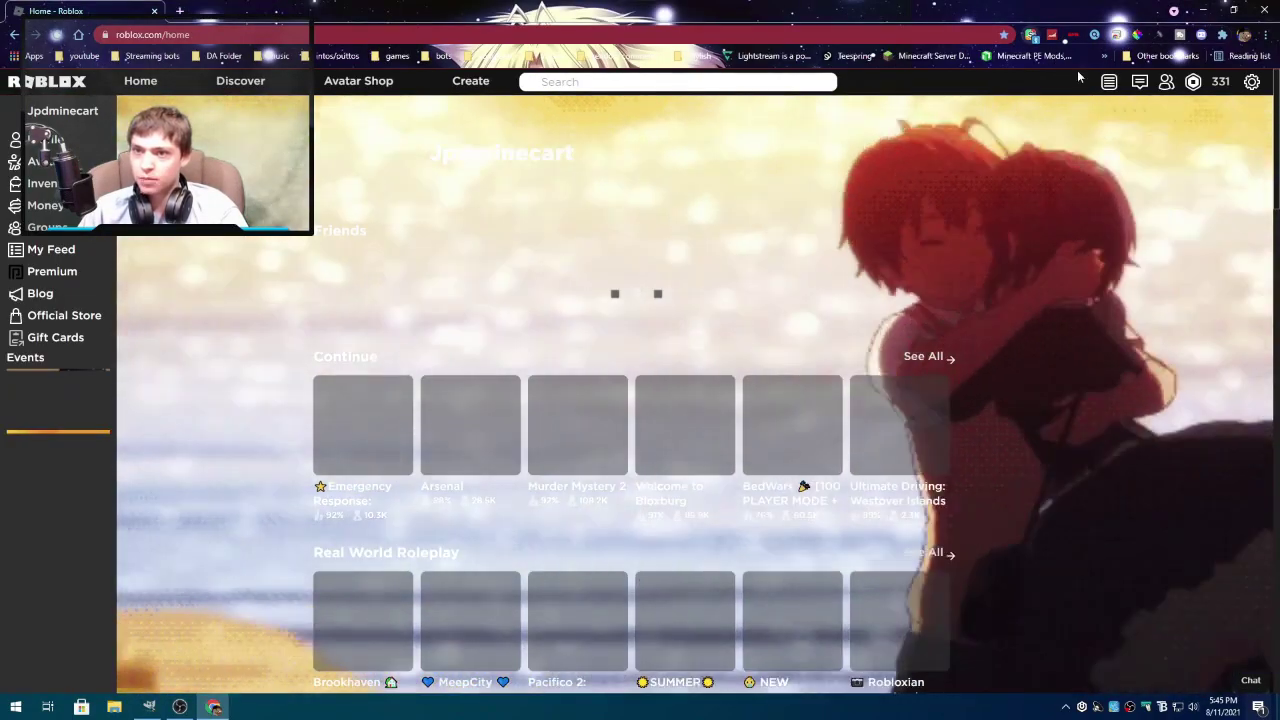
- On the Roblox home page in Chrome, turn off the Stylish theme extension
click(1031, 34)
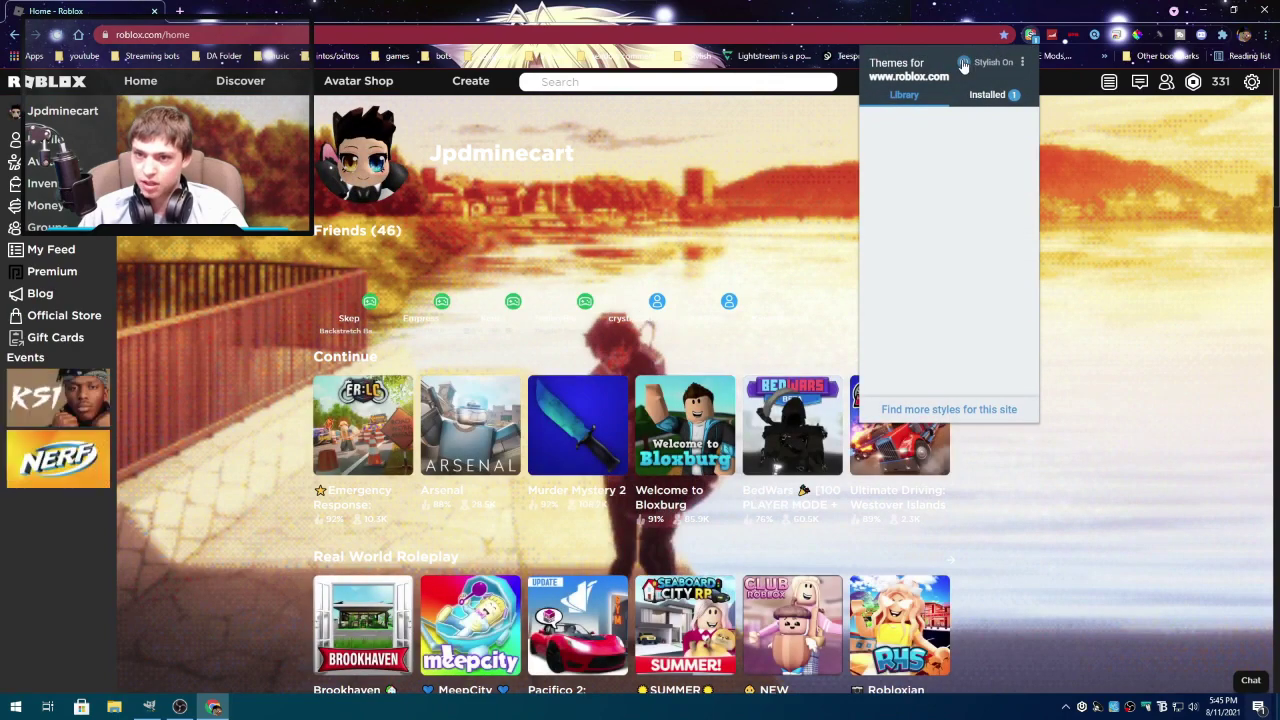
click(963, 63)
click(1058, 212)
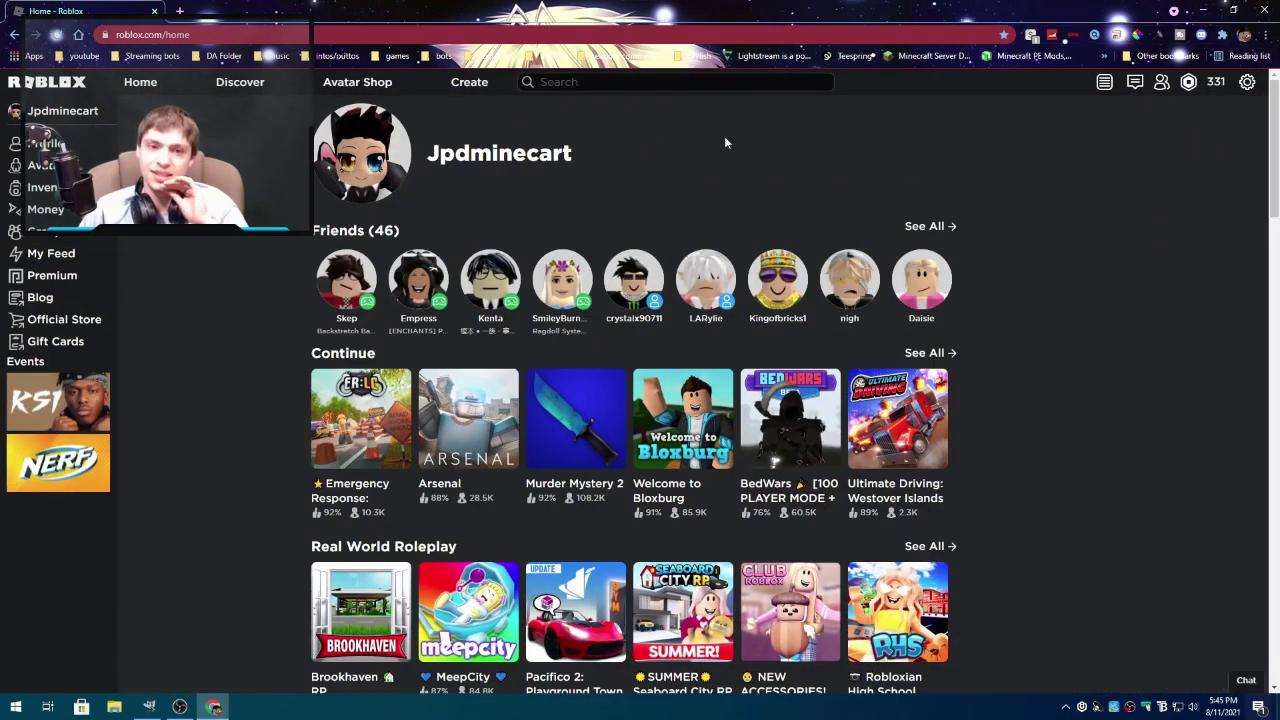
- Open Roblox's Create page and set the BTRoblox theme to Dark As Night
click(466, 88)
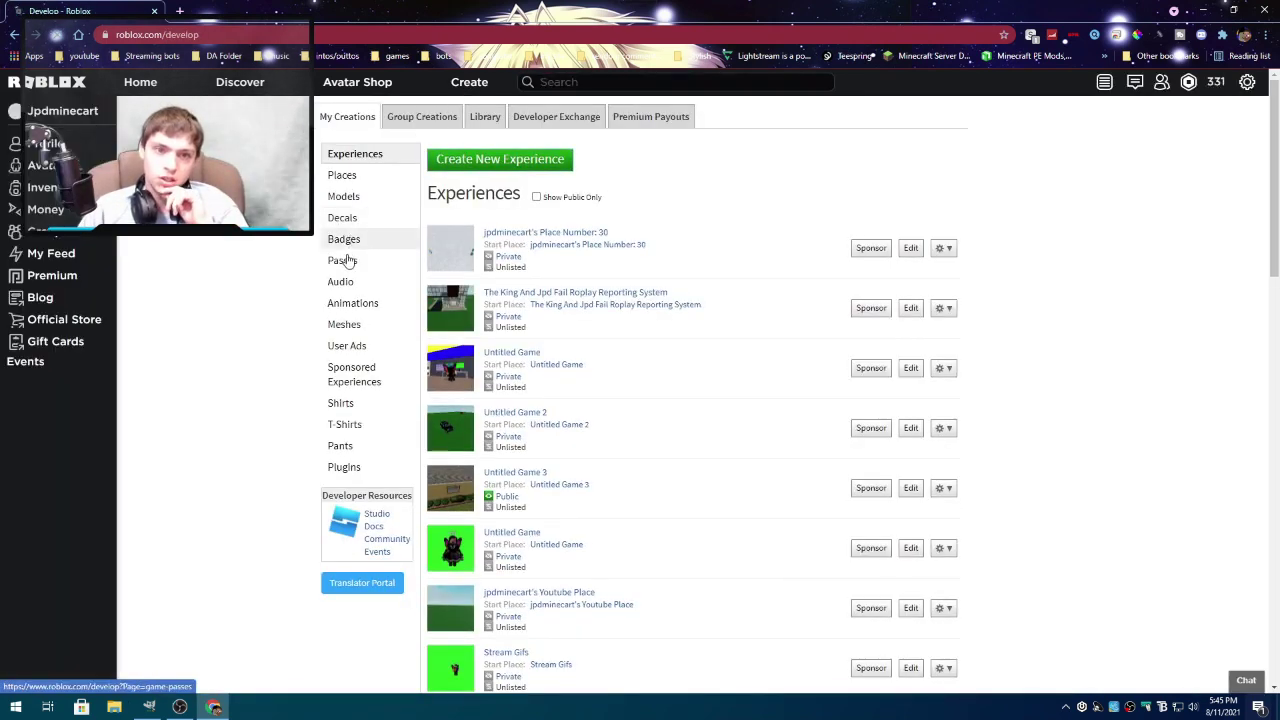
click(1246, 83)
click(1215, 114)
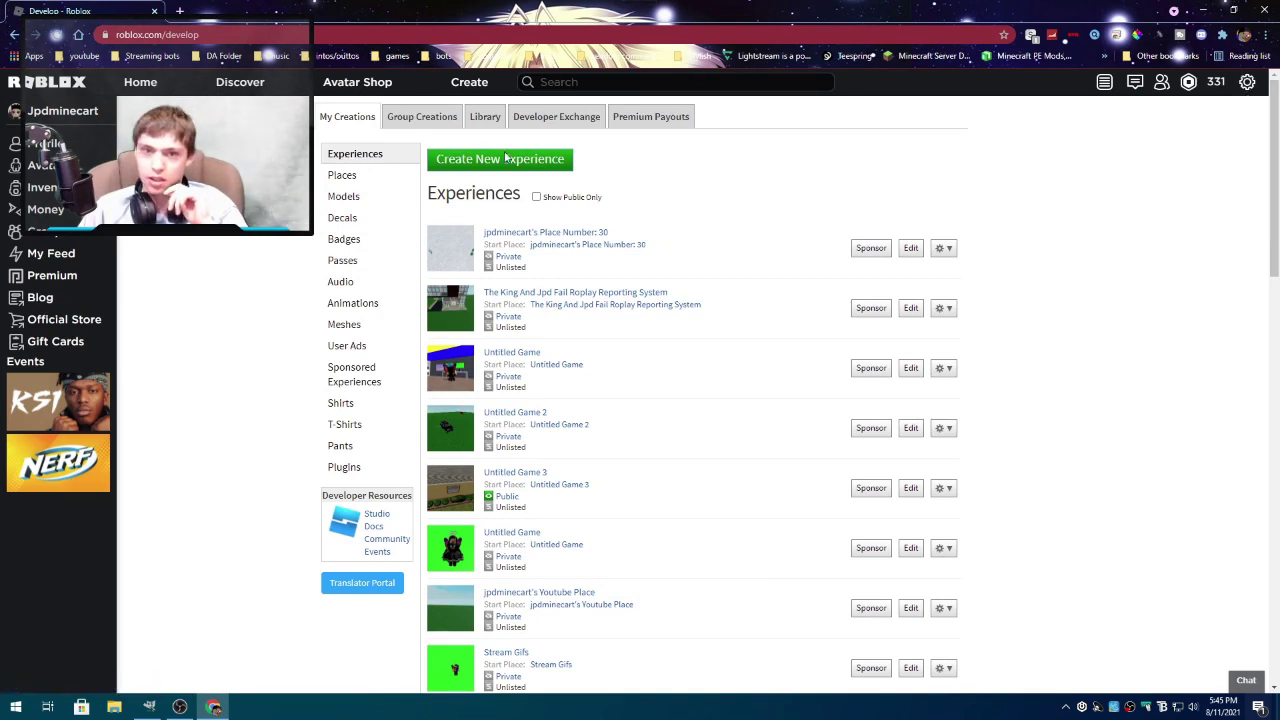
click(484, 179)
click(501, 272)
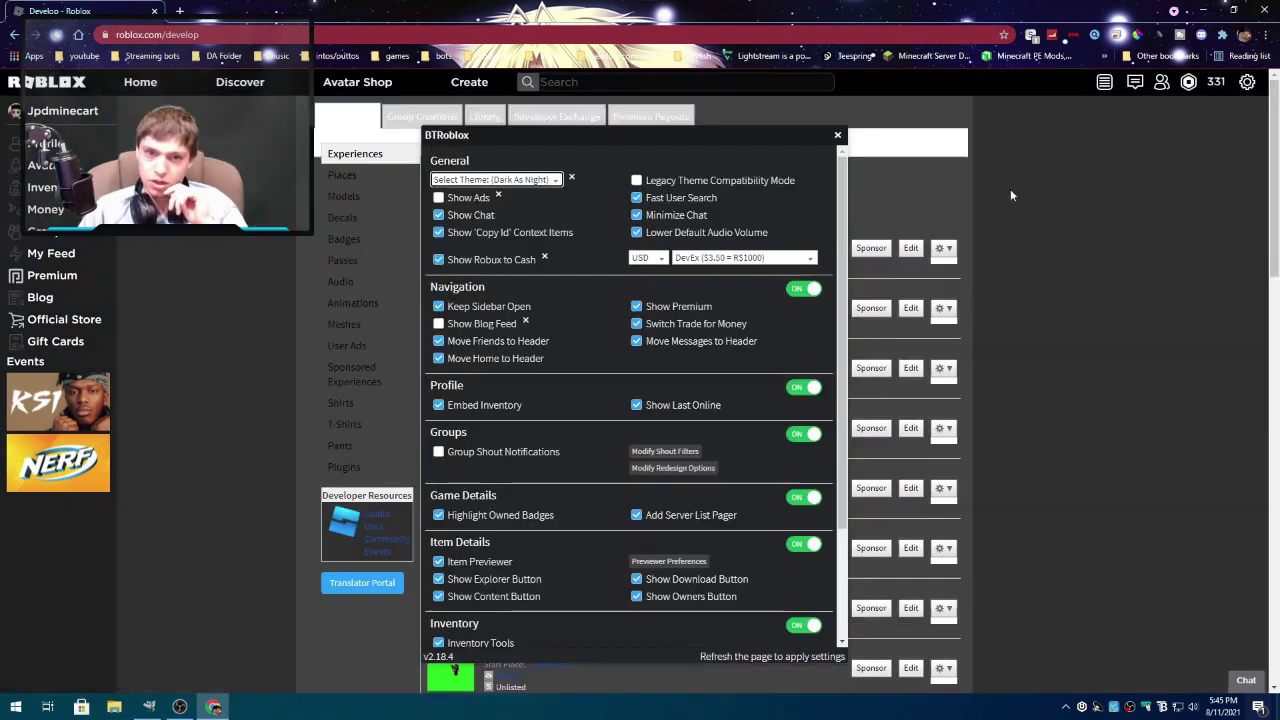
click(837, 134)
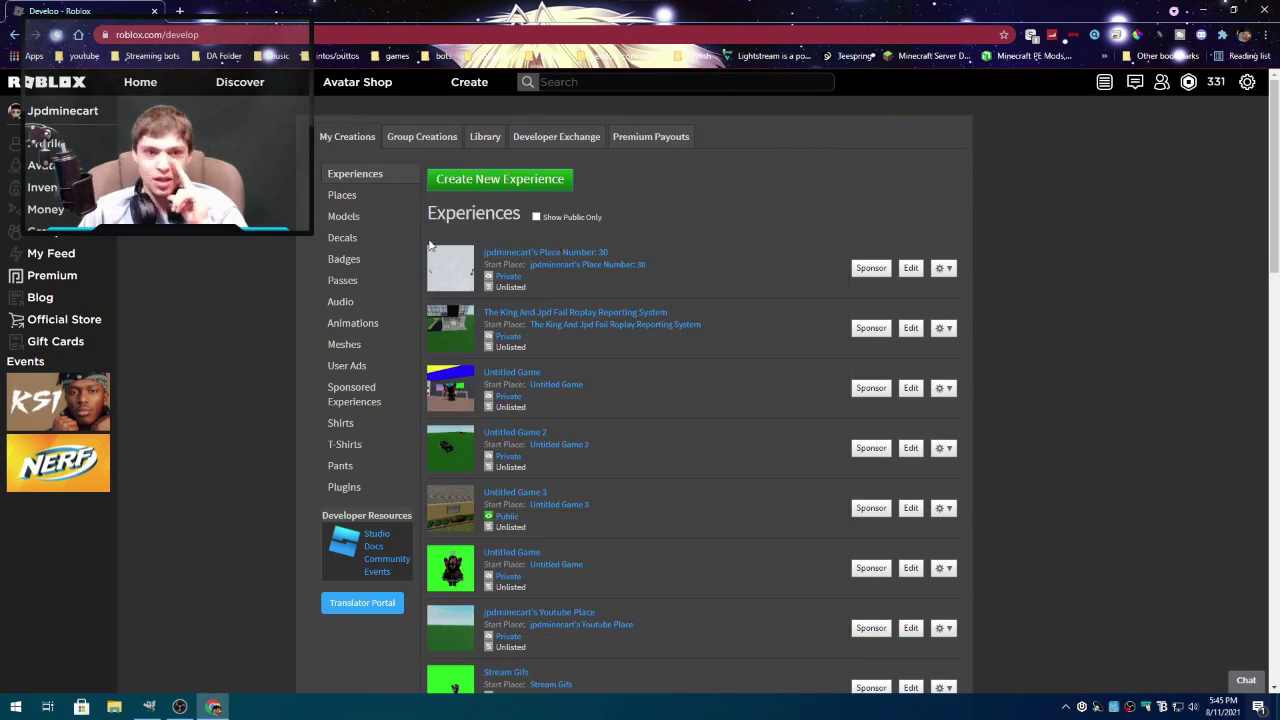
- Go to the Decals section of My Creations and briefly consult the decal help article
click(349, 249)
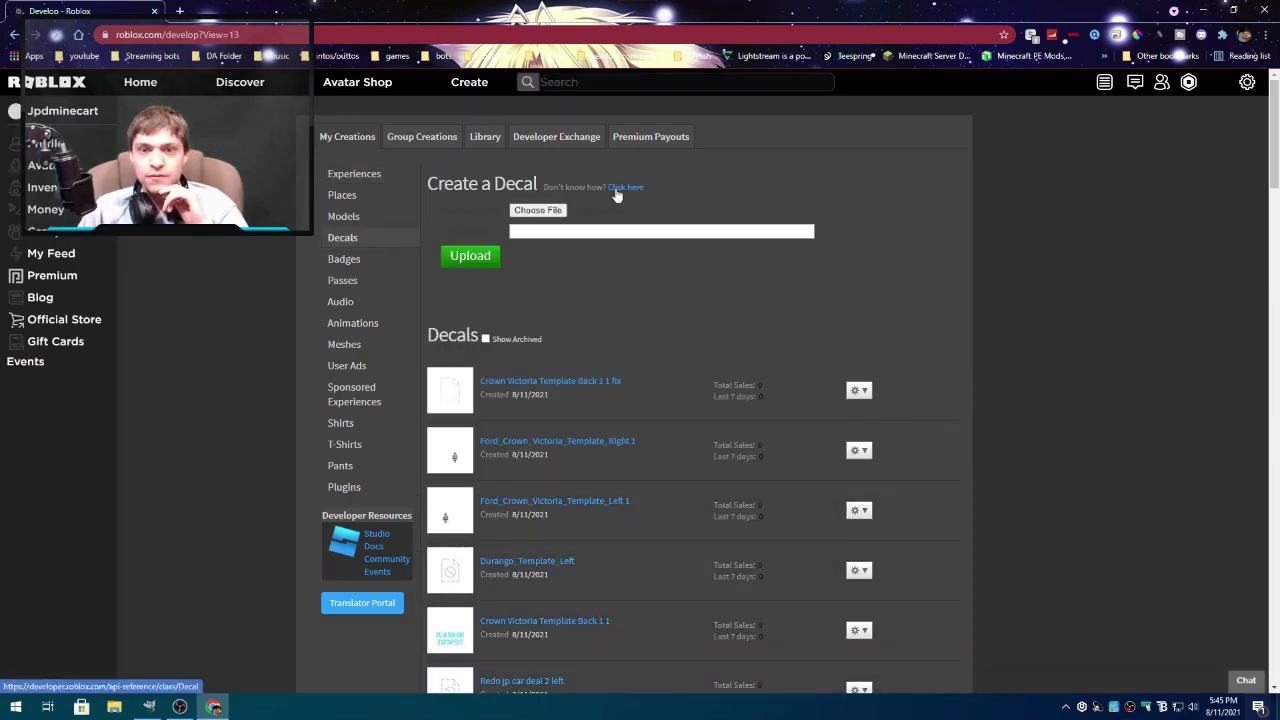
click(616, 189)
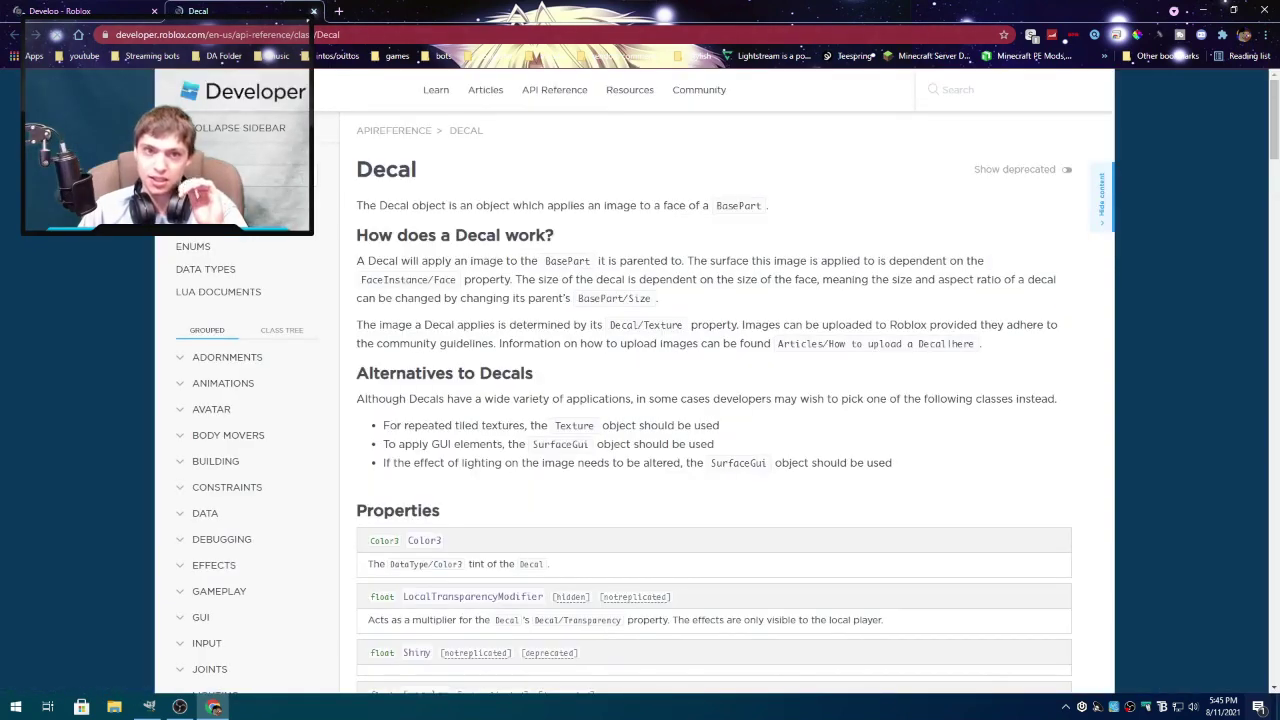
click(313, 11)
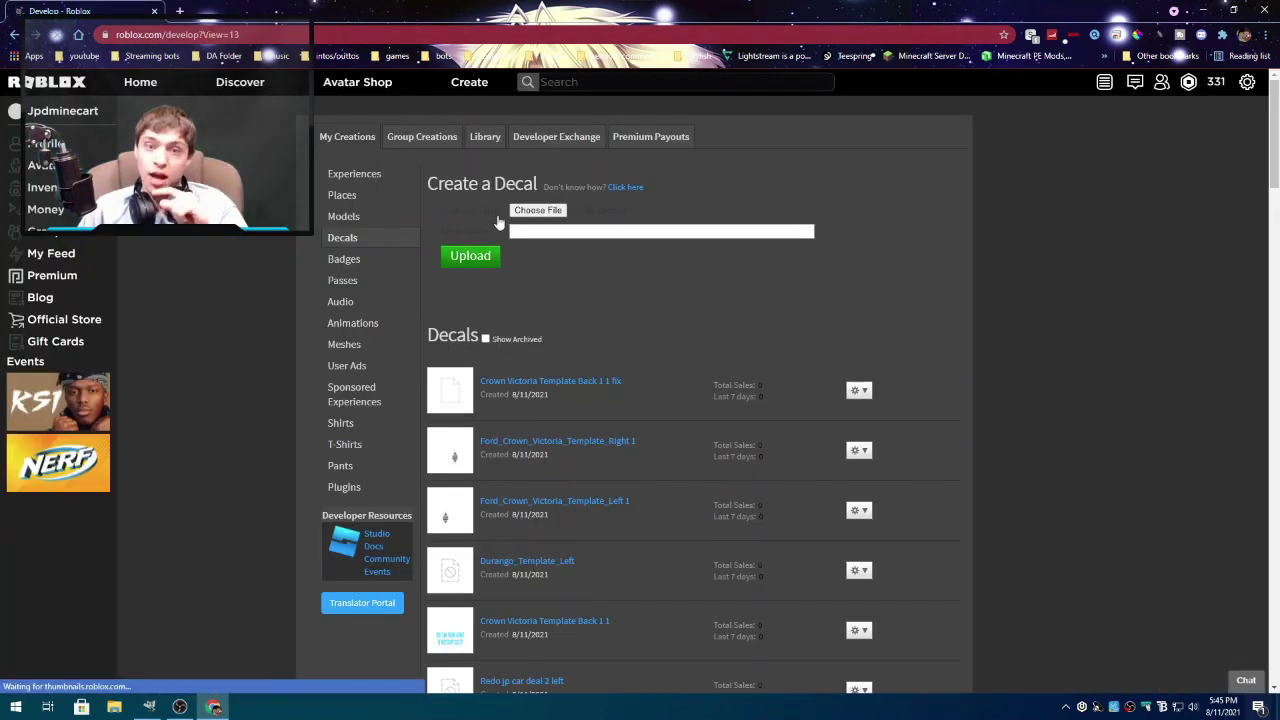
- Upload the Chevrolet_Express_Van_HotDog_Right image as a decal named "Chevrolet Express Van Hot Dog Right"
click(537, 210)
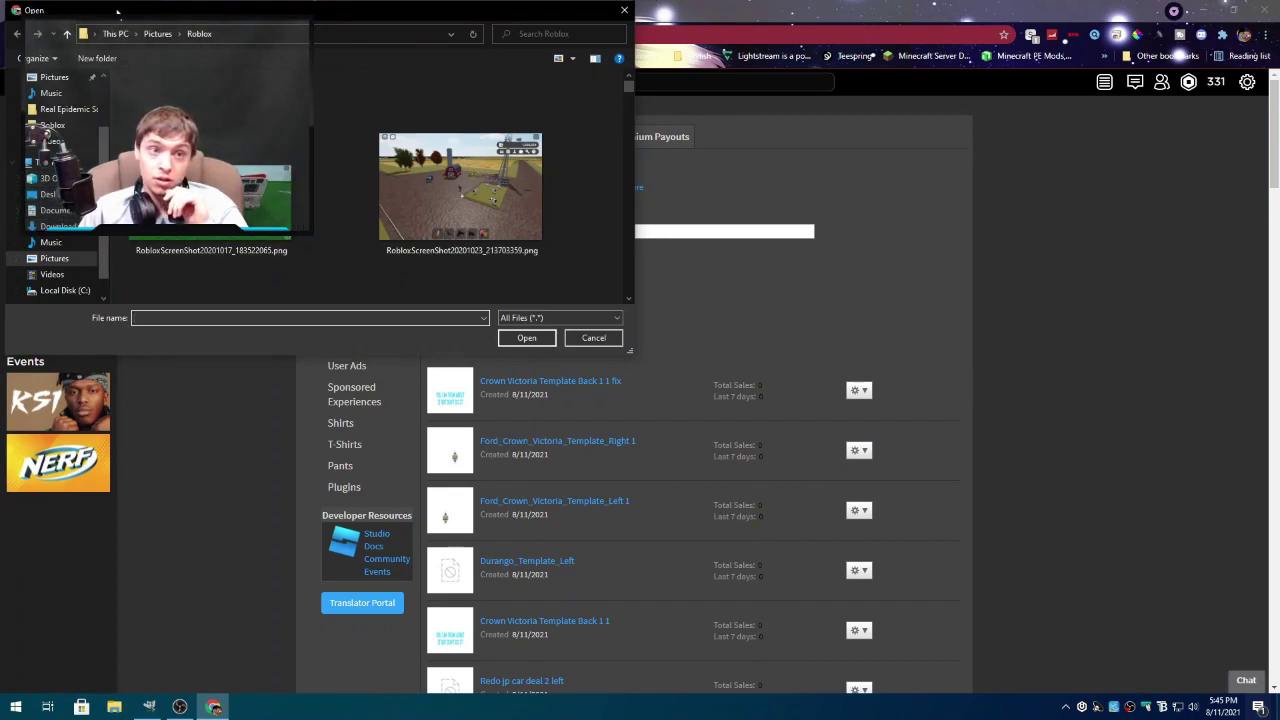
key(Escape)
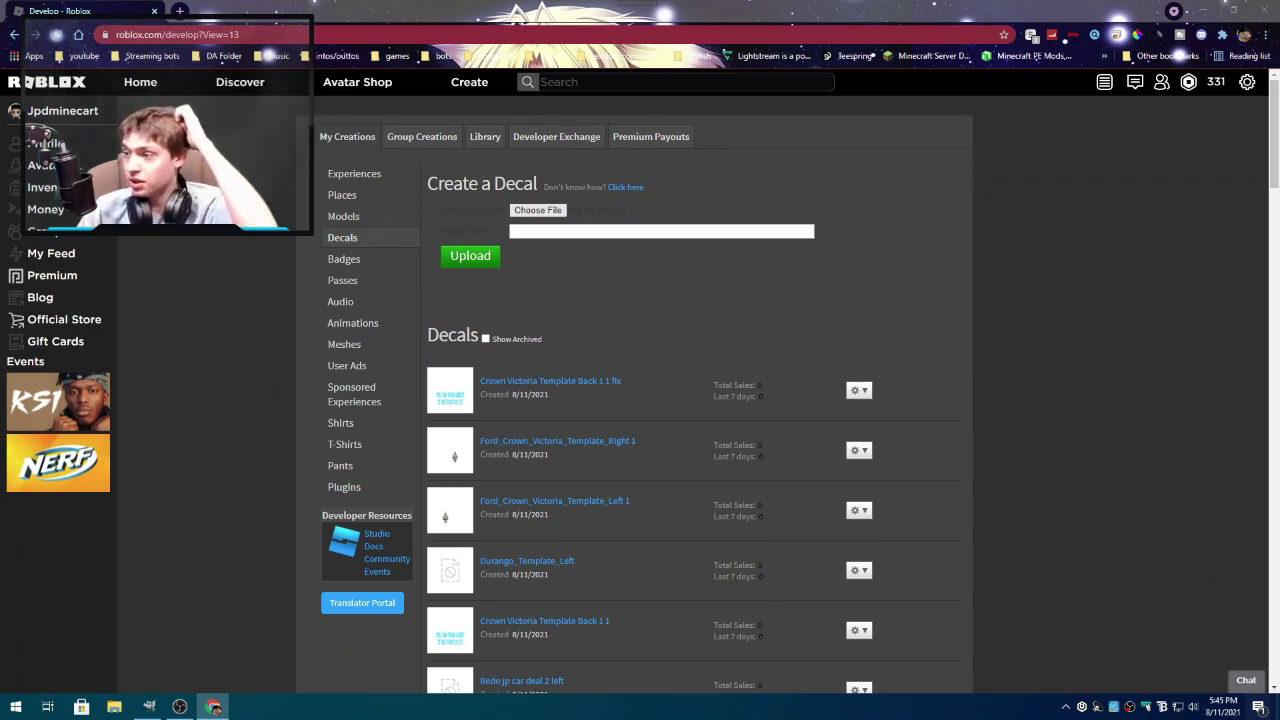
click(545, 231)
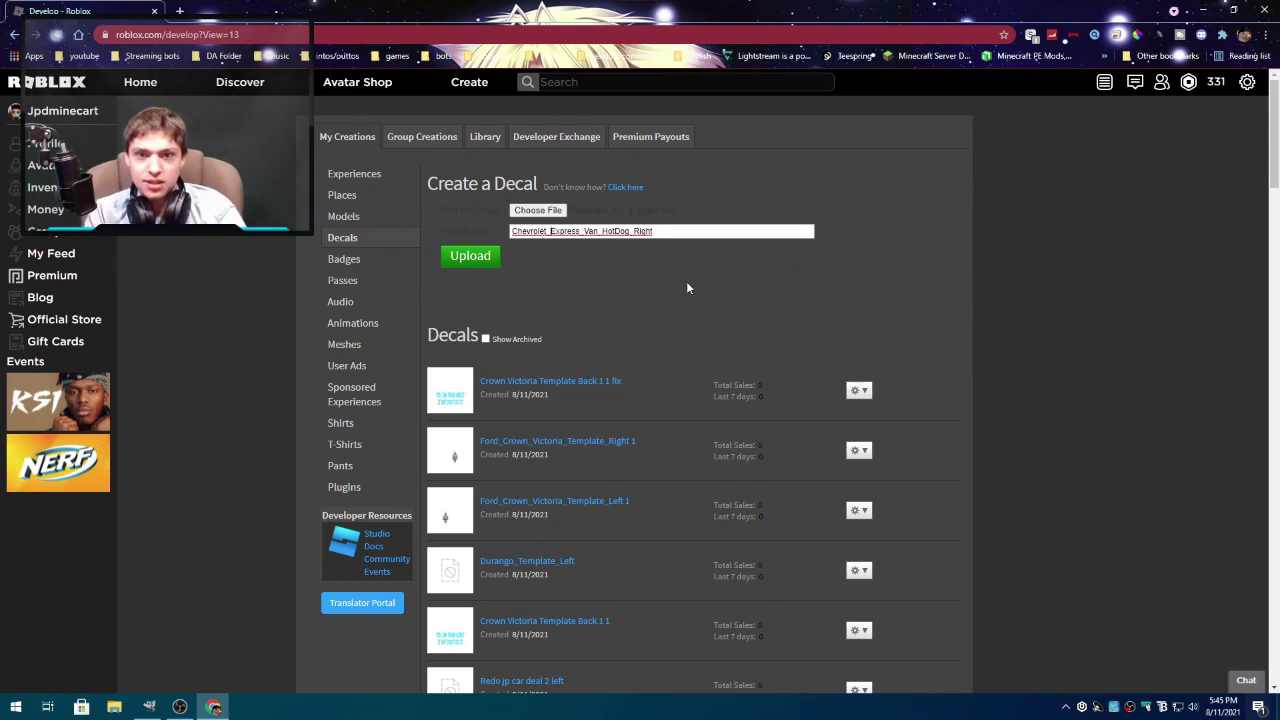
key(Delete)
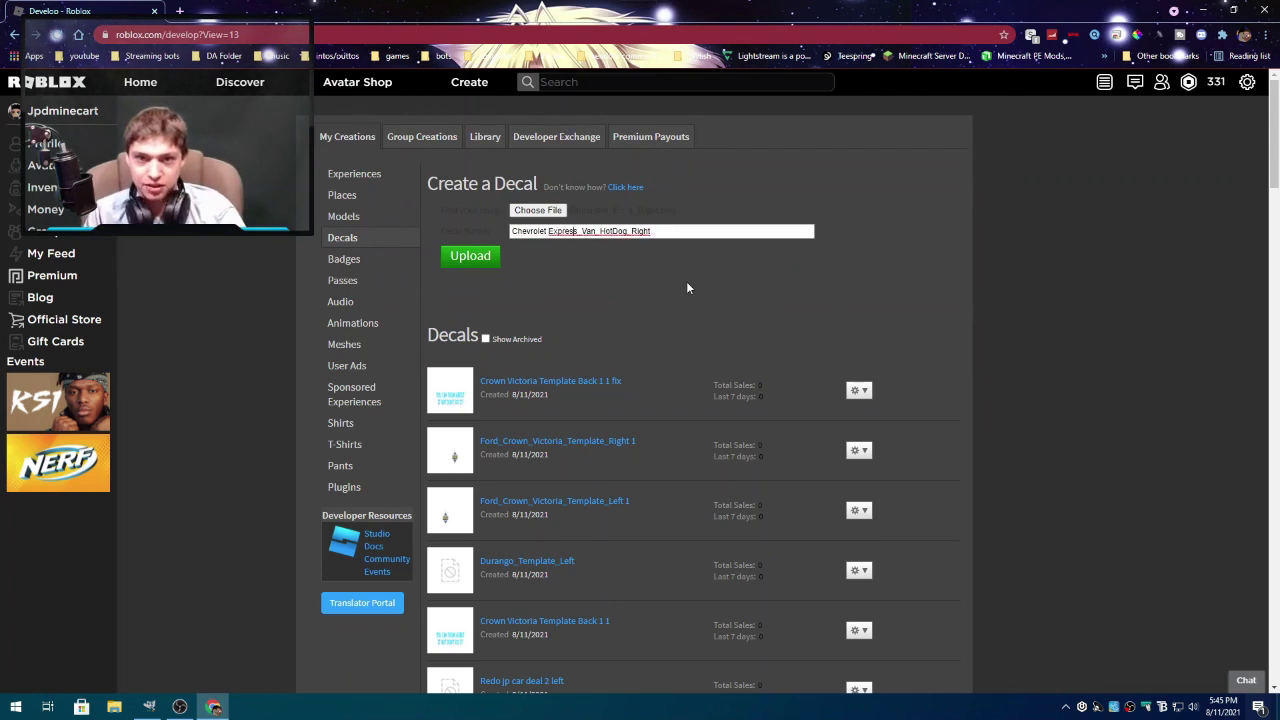
key(Right)
key(Right)
key(Right)
key(Delete)
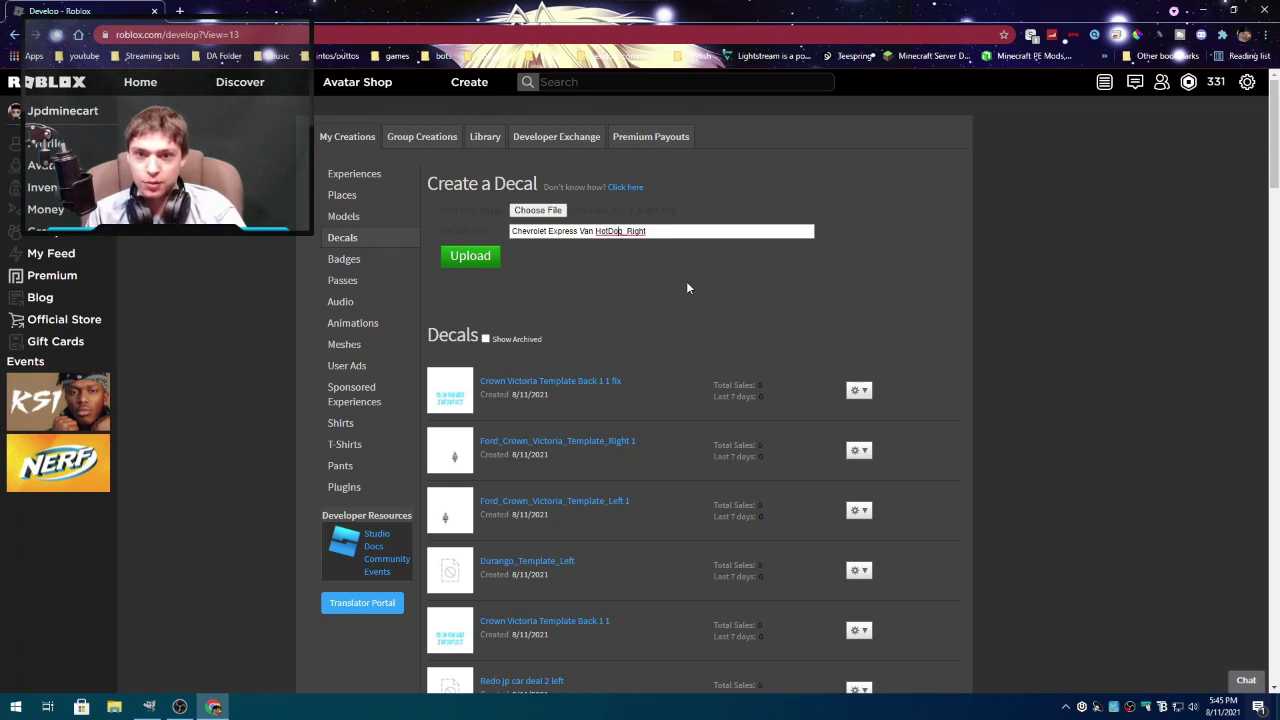
key(BackSpace)
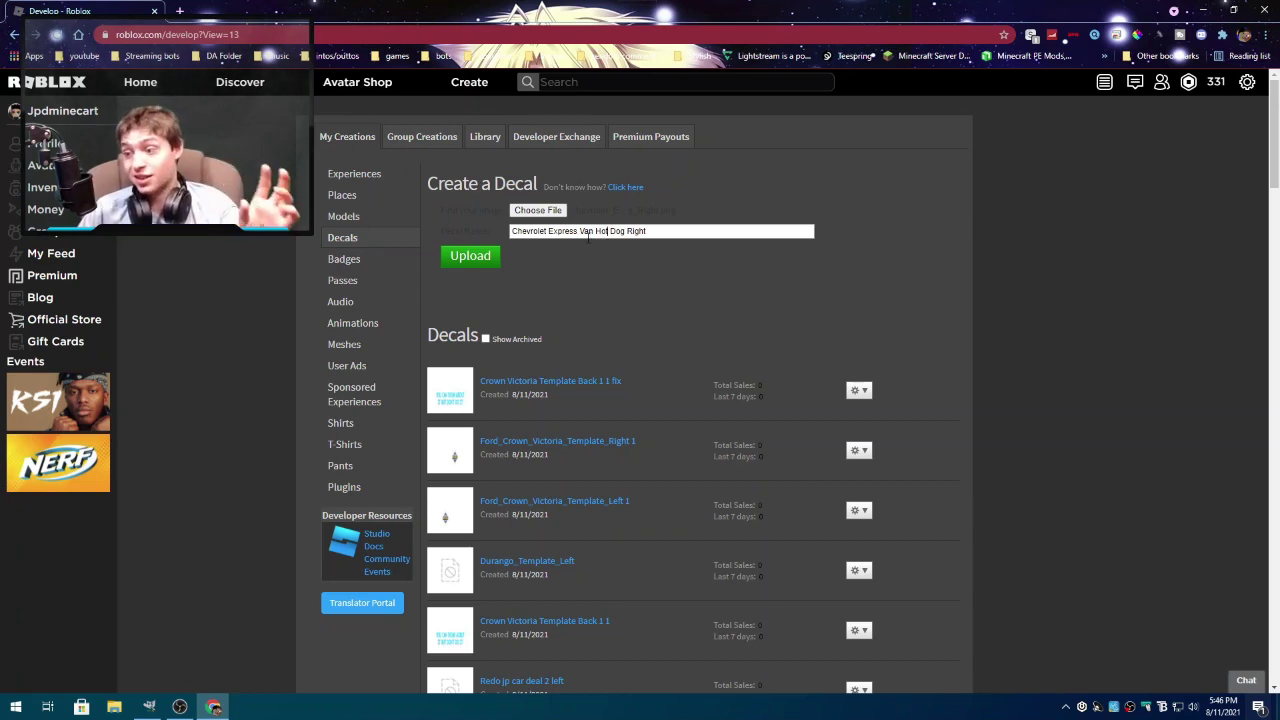
click(468, 256)
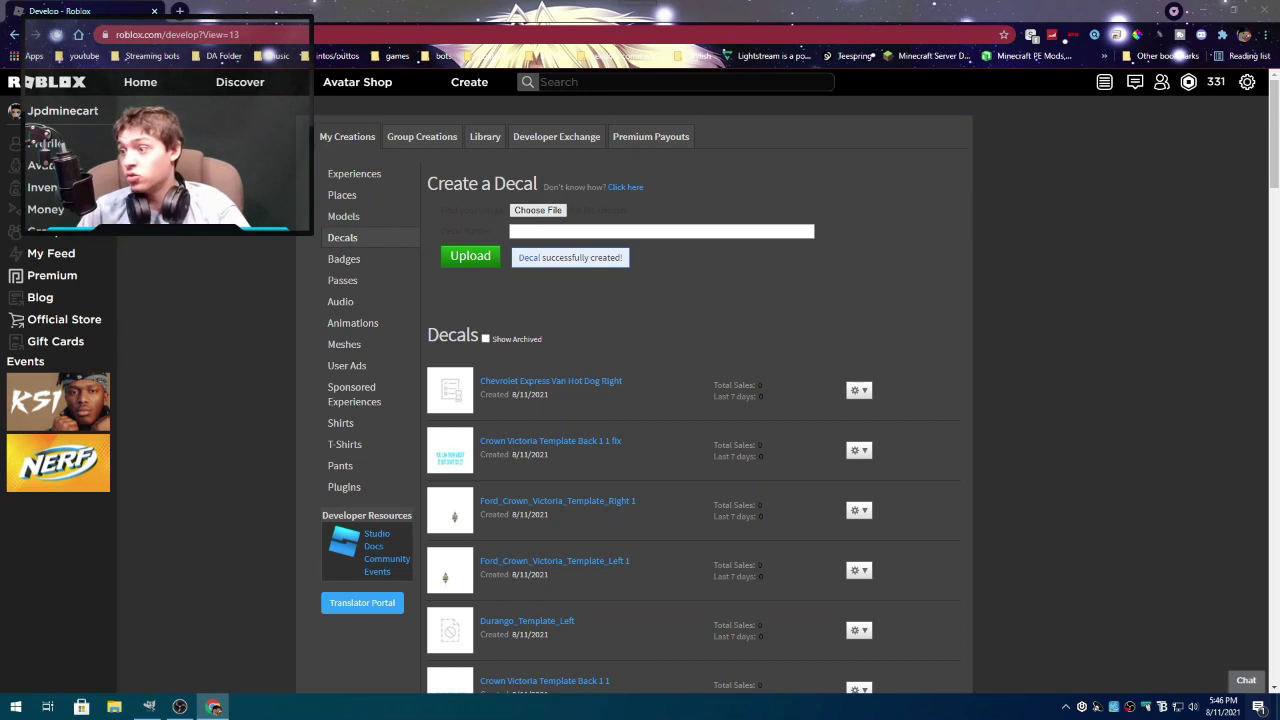
- Choose the Chevrolet_Express_Van_hotdog_Left image for a new decal and name it "Chevrolet Express Van hot dog Left"
key(Return)
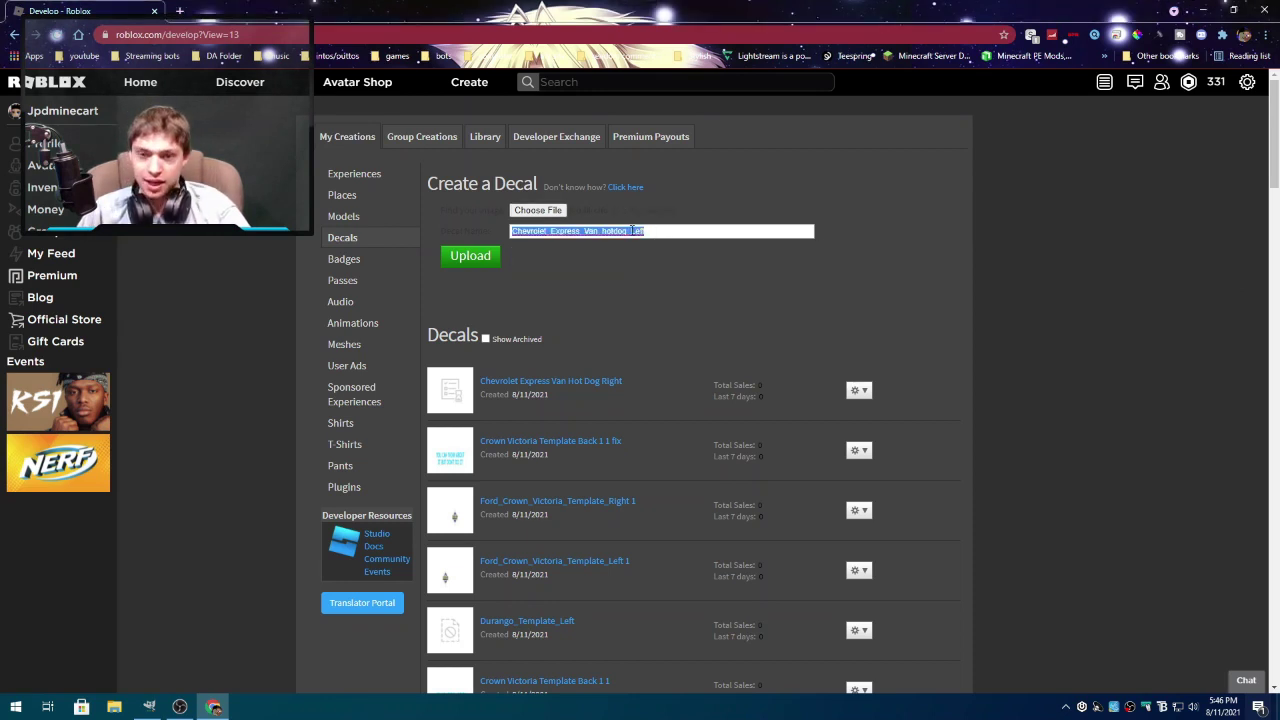
click(633, 229)
key(BackSpace)
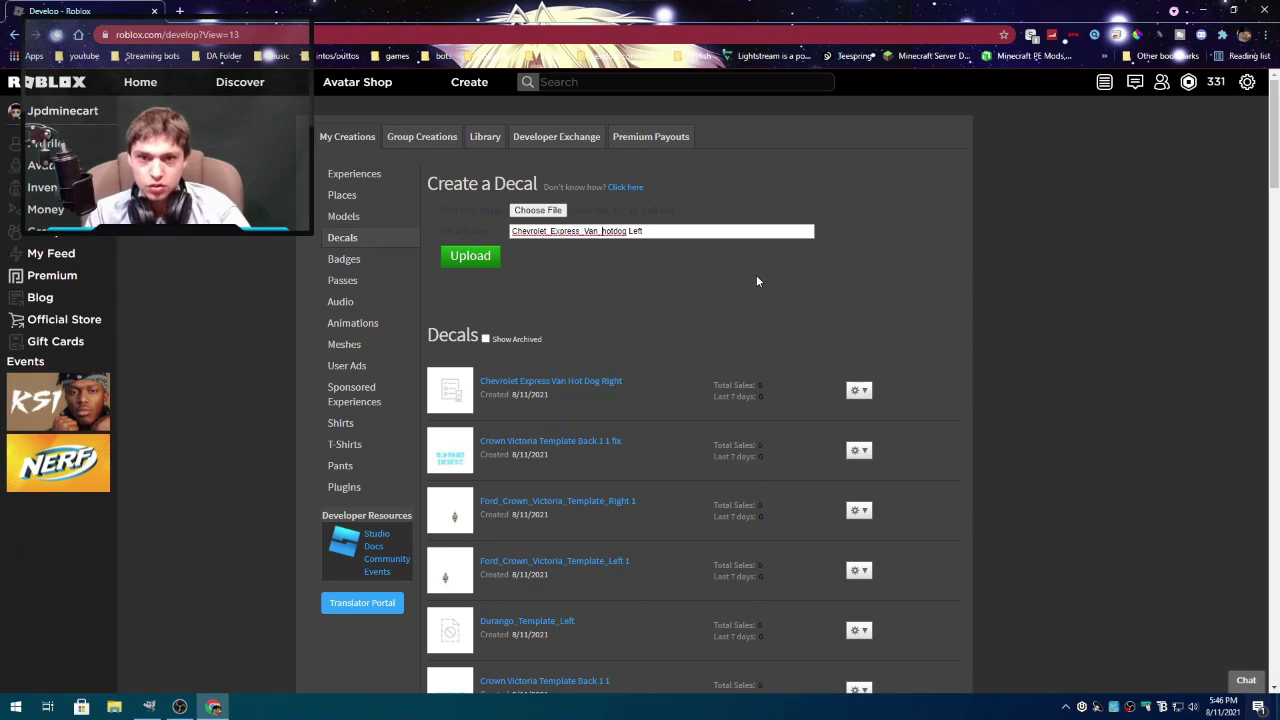
key(BackSpace)
key(BackSpace)
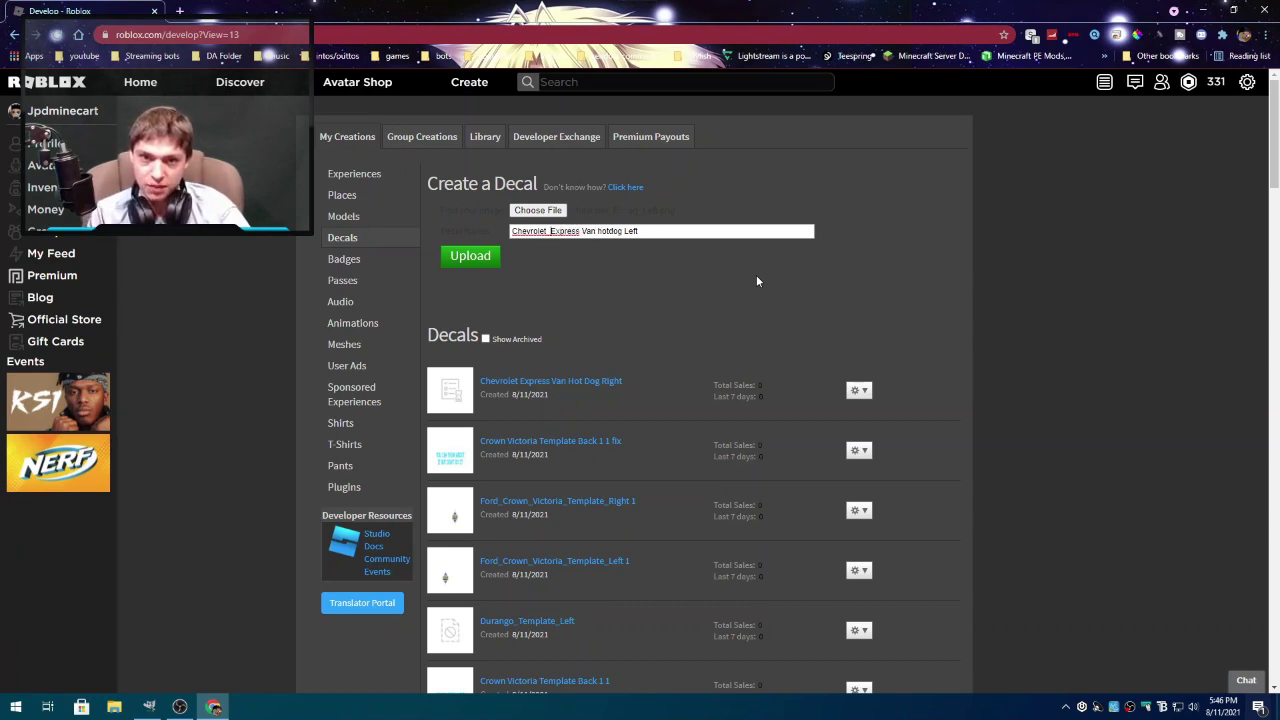
key(BackSpace)
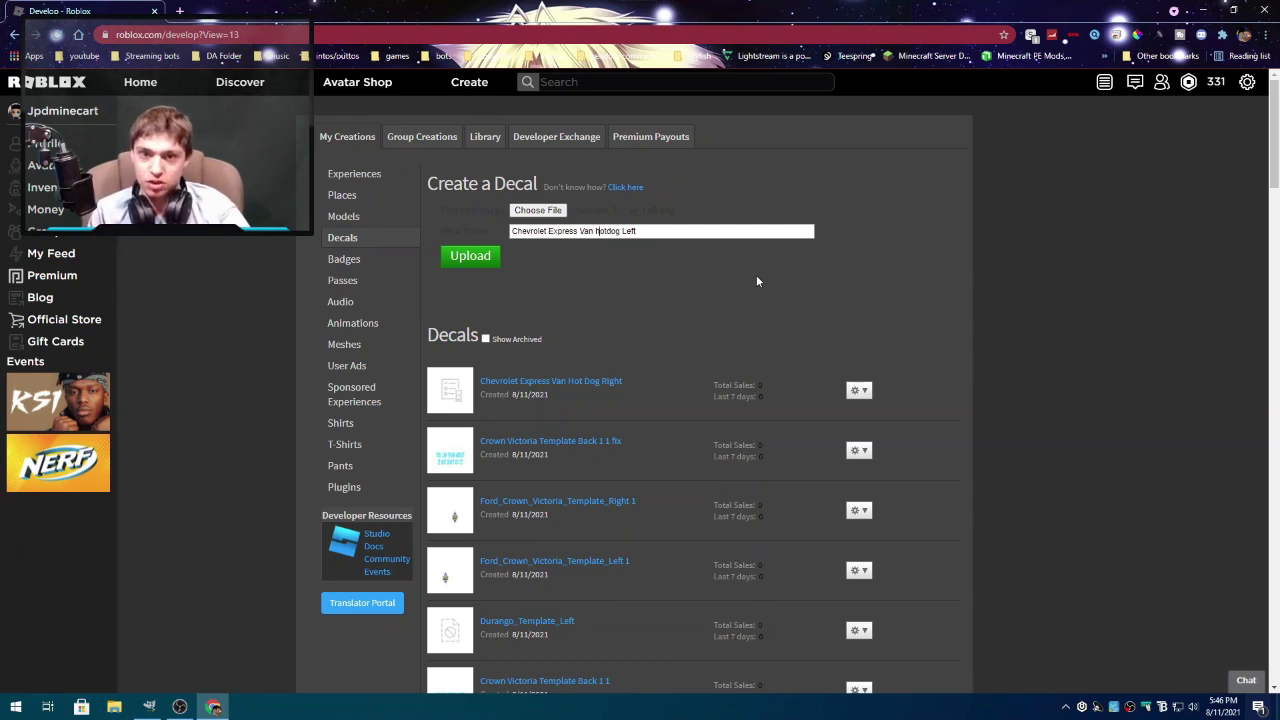
key(Right)
key(Right)
key(Right)
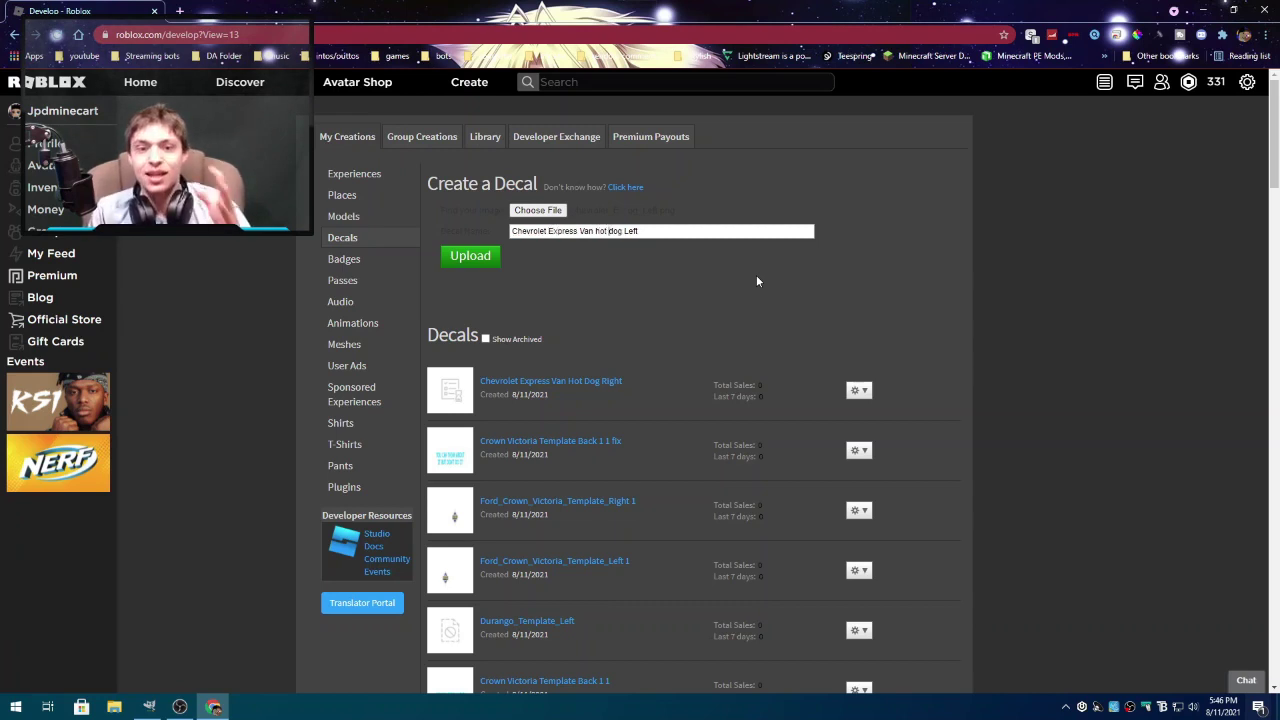
- Upload the left-side hot dog van decal and open both new decals' pages in separate tabs, showing the right-side one
click(471, 264)
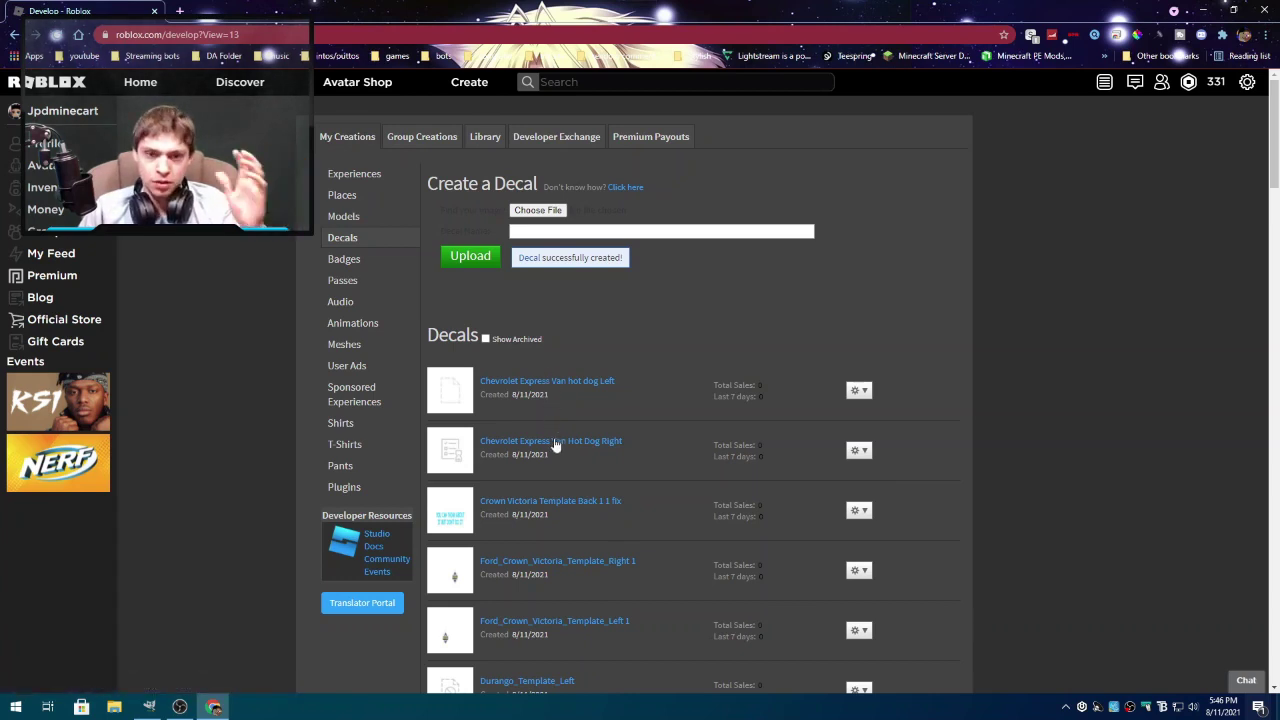
right_click(532, 449)
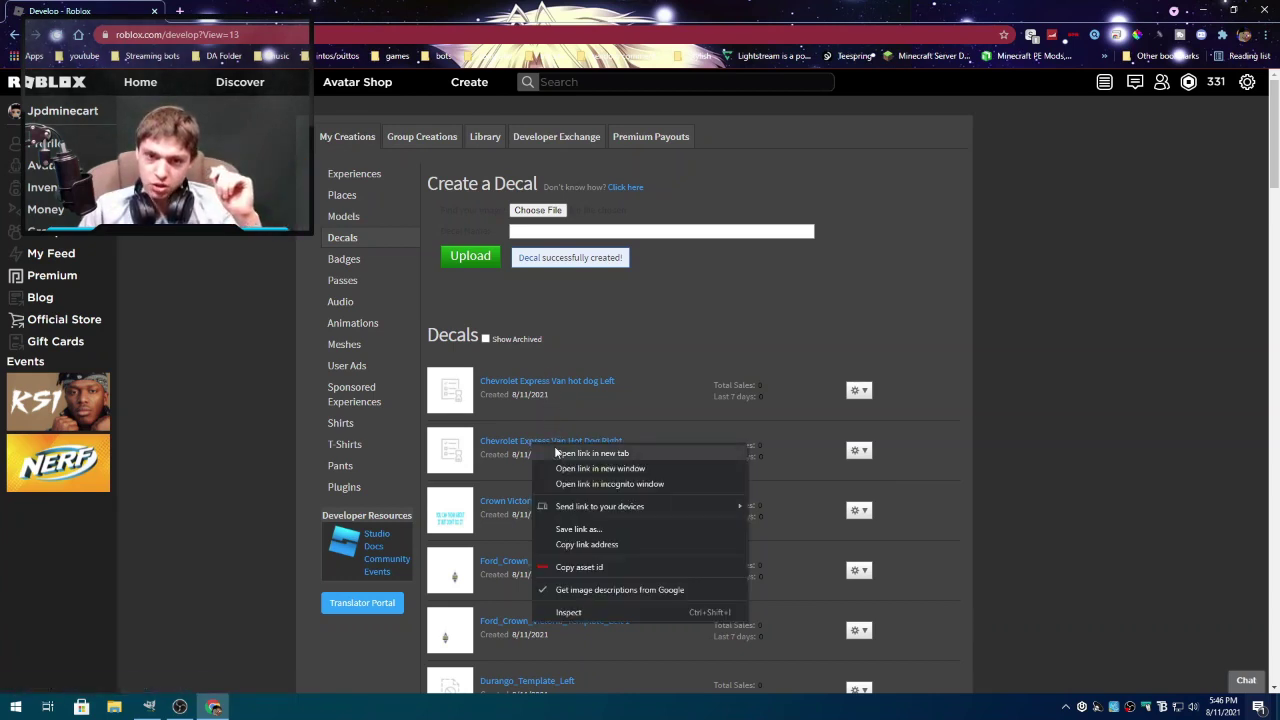
click(600, 452)
right_click(540, 380)
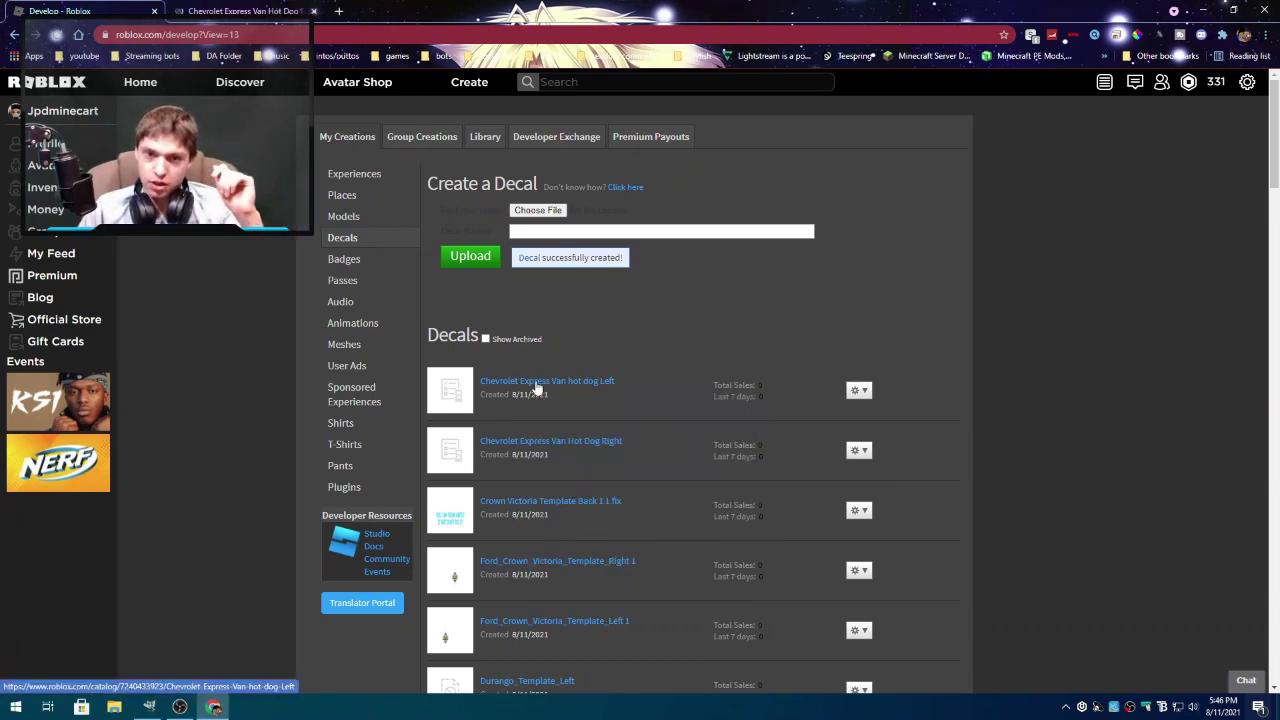
right_click(532, 380)
click(600, 392)
click(240, 11)
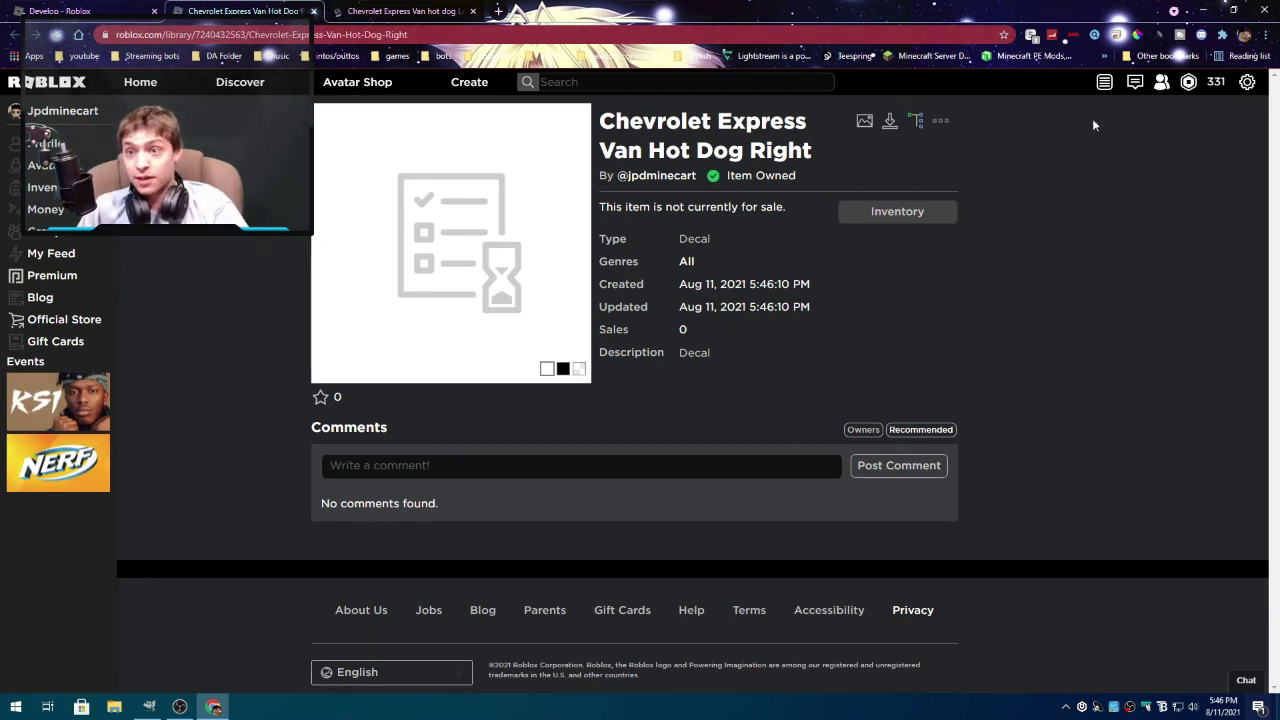
- In the right-side decal's explorer, select the Decal object, copy its texture link address and open the linked image page
click(916, 122)
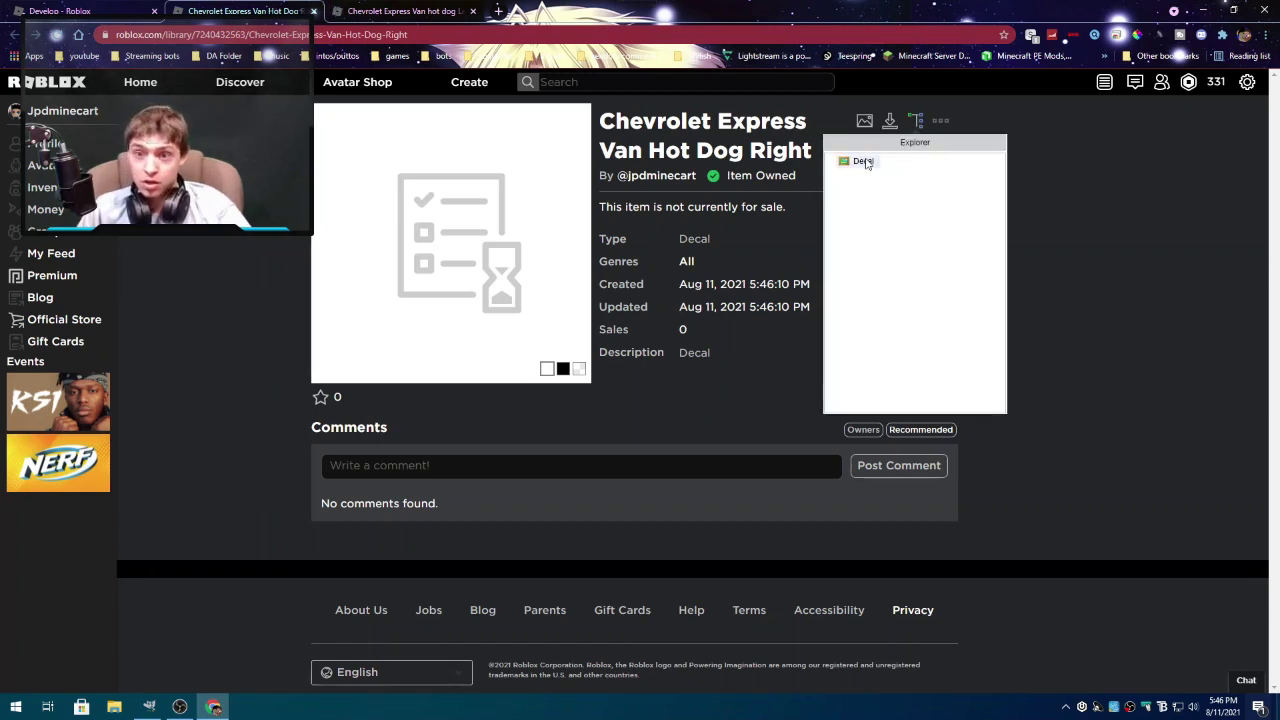
click(865, 162)
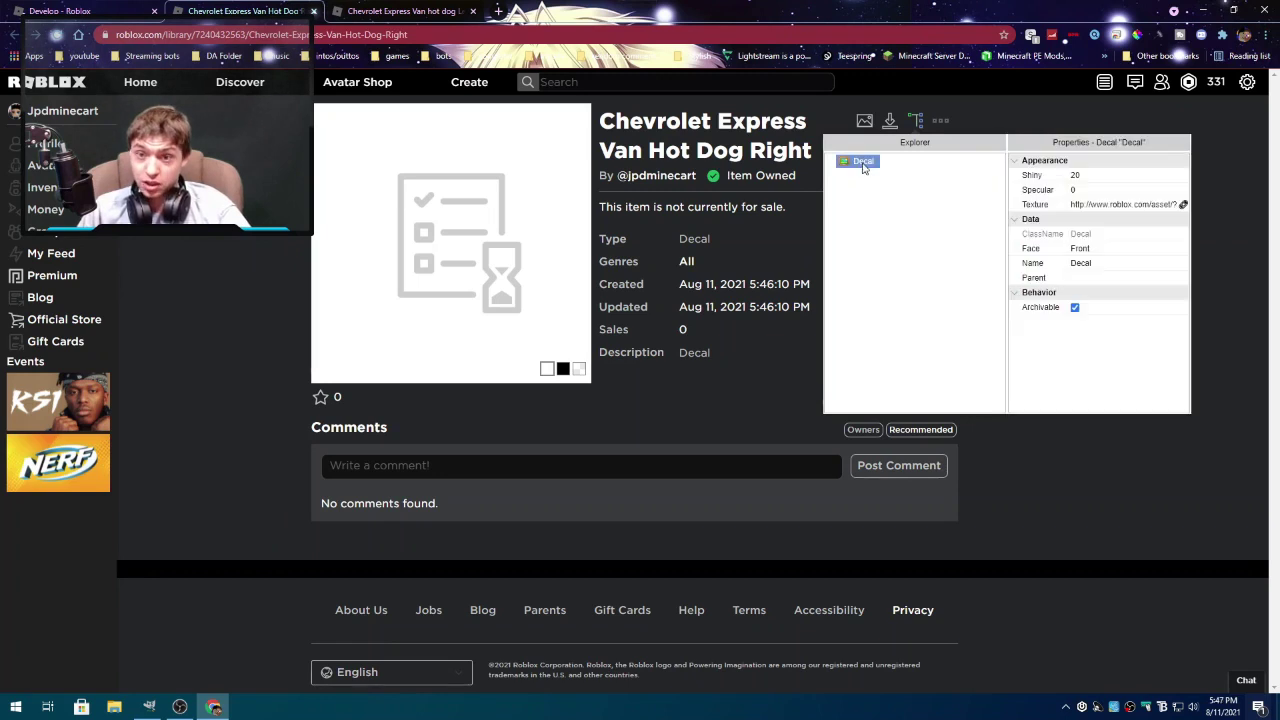
right_click(1183, 210)
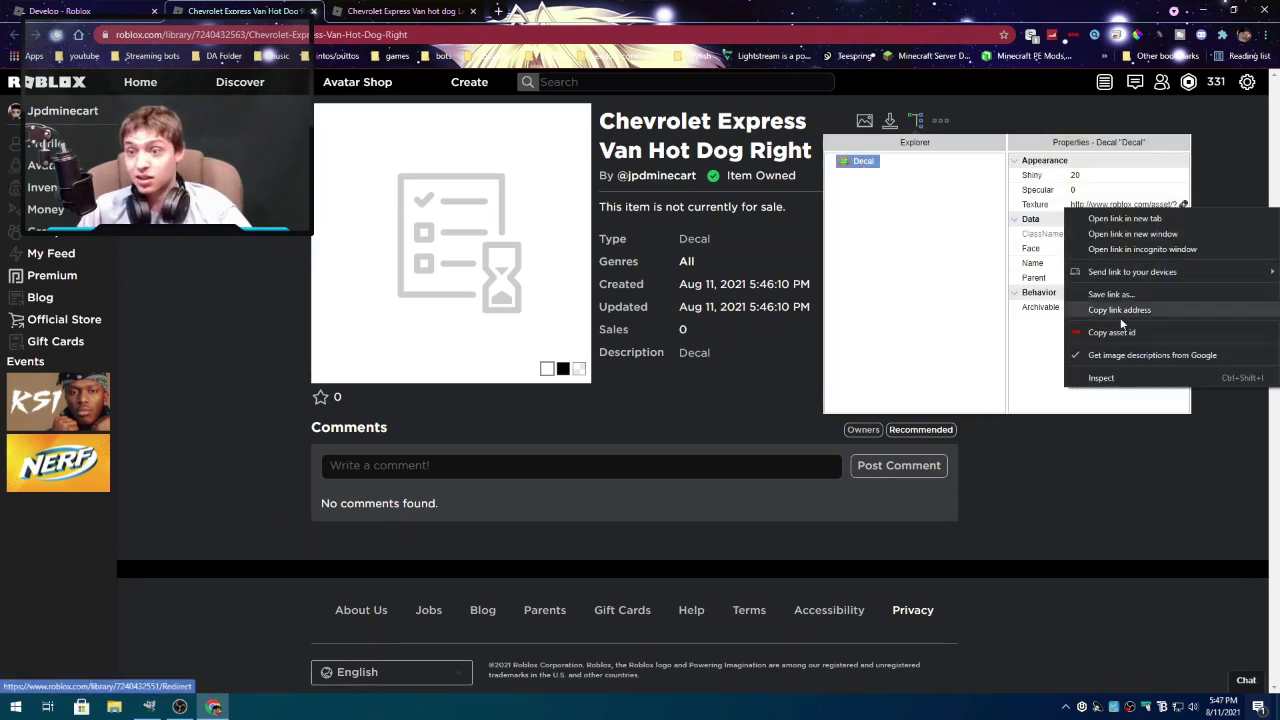
click(1121, 311)
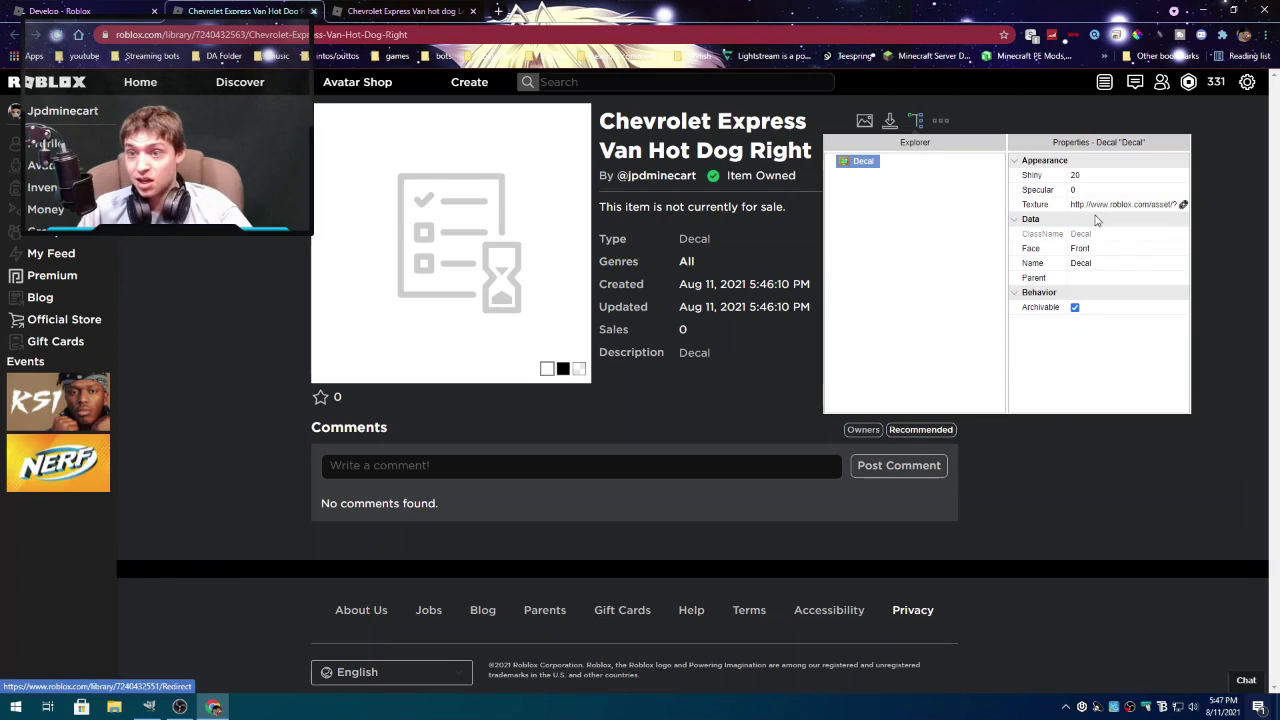
click(1183, 204)
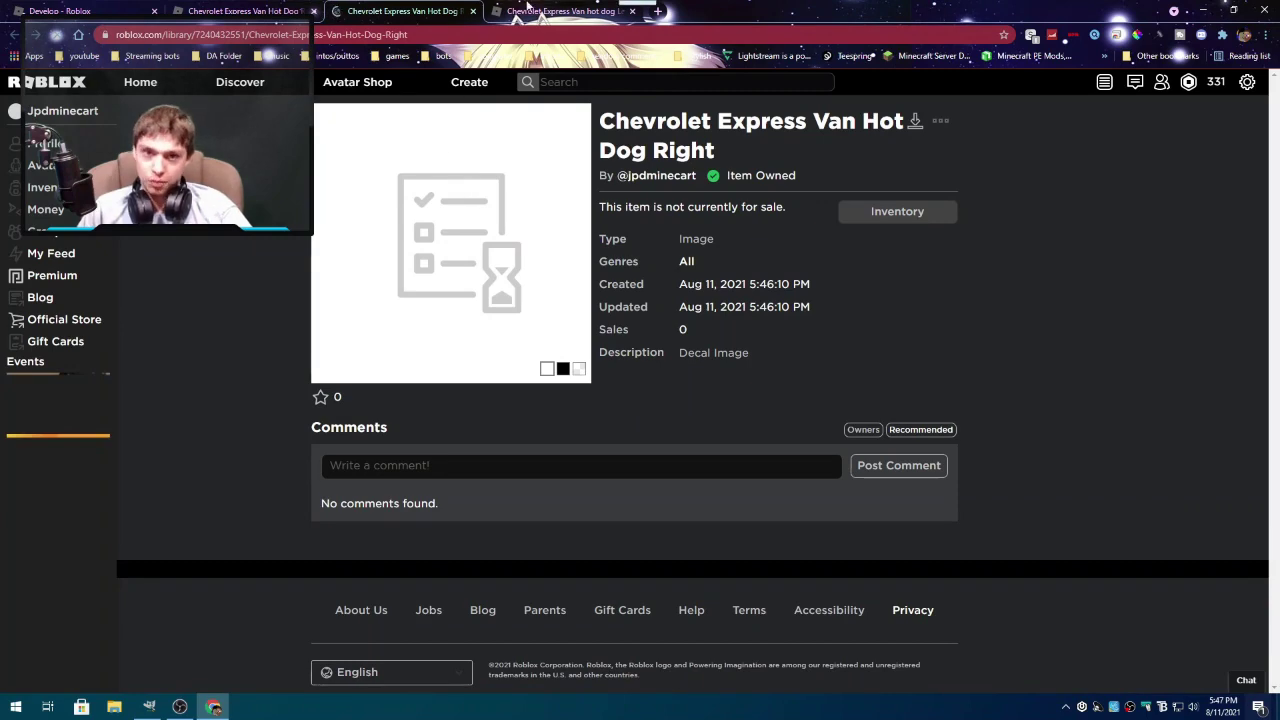
- Close the decal pages and the browser, and switch to the County Sheriff badge image in GIMP
click(473, 11)
click(313, 11)
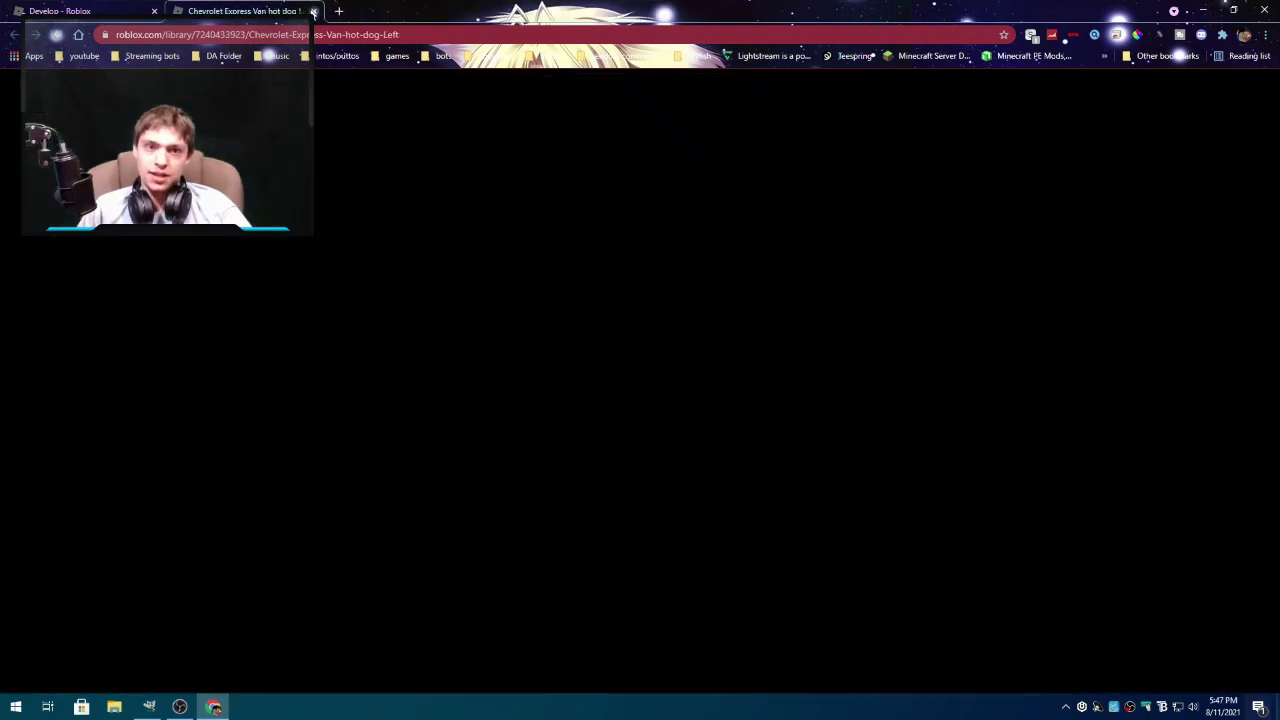
key(alt+F4)
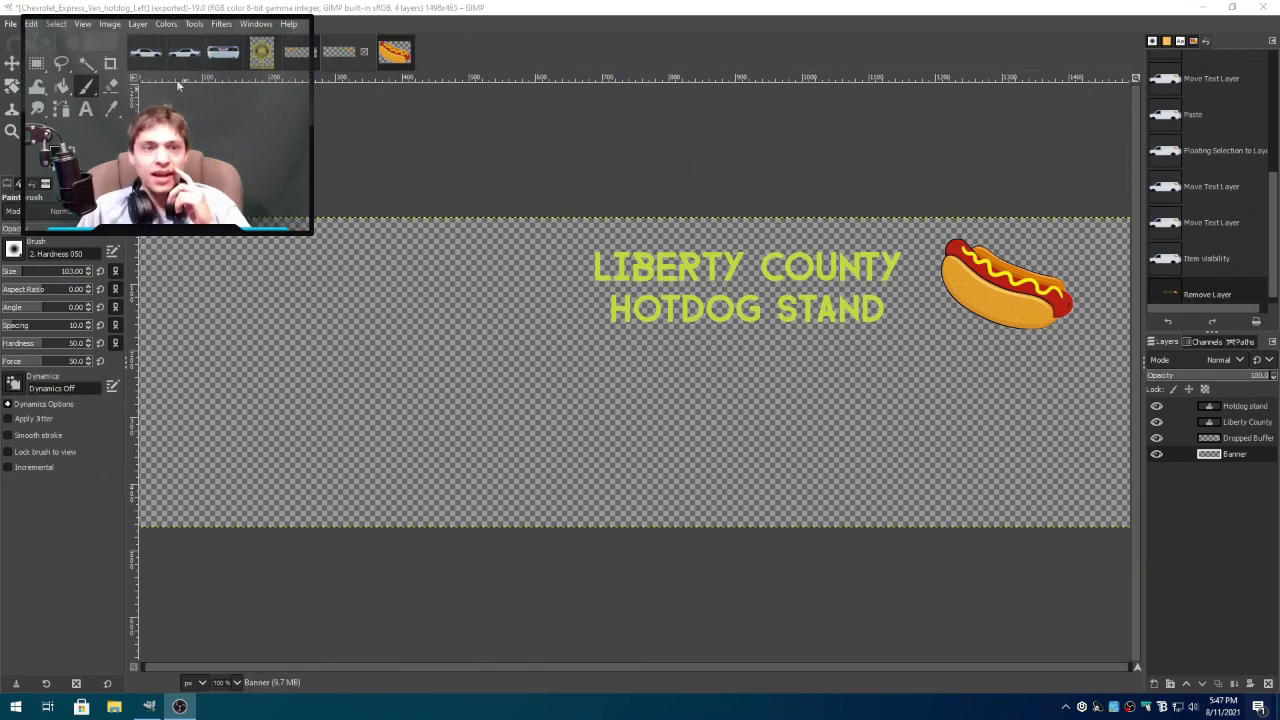
click(148, 52)
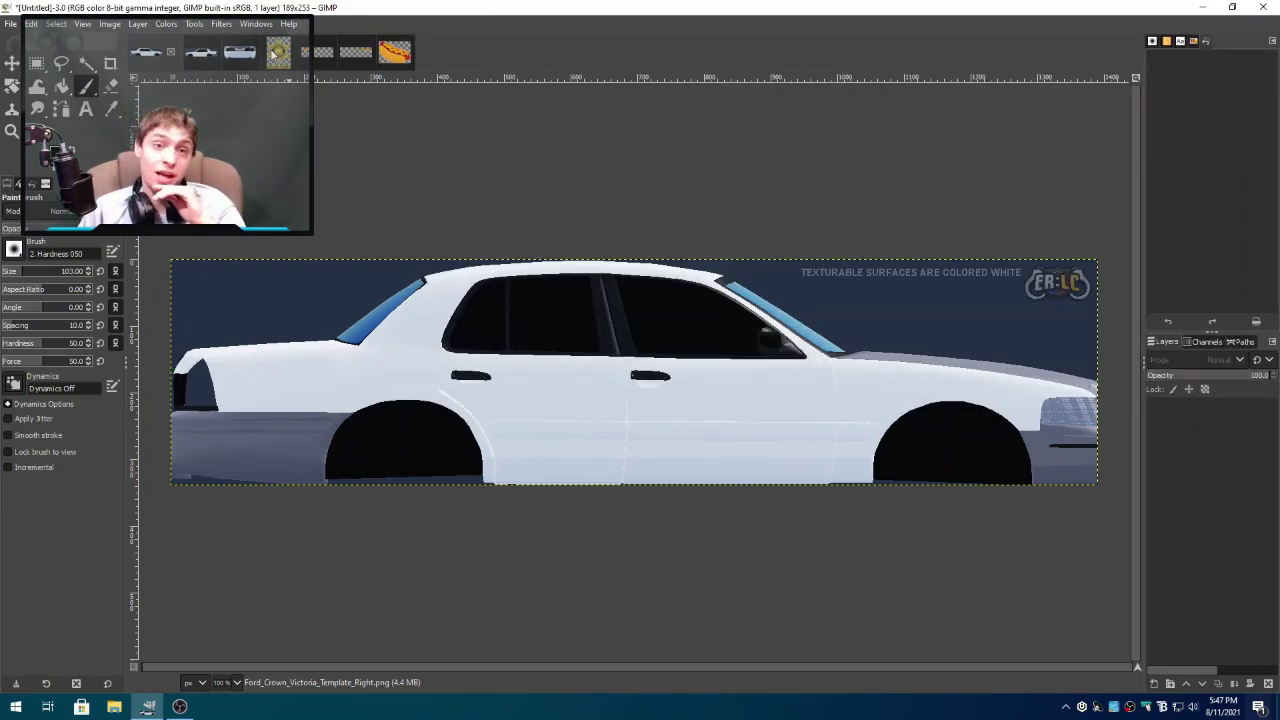
click(278, 52)
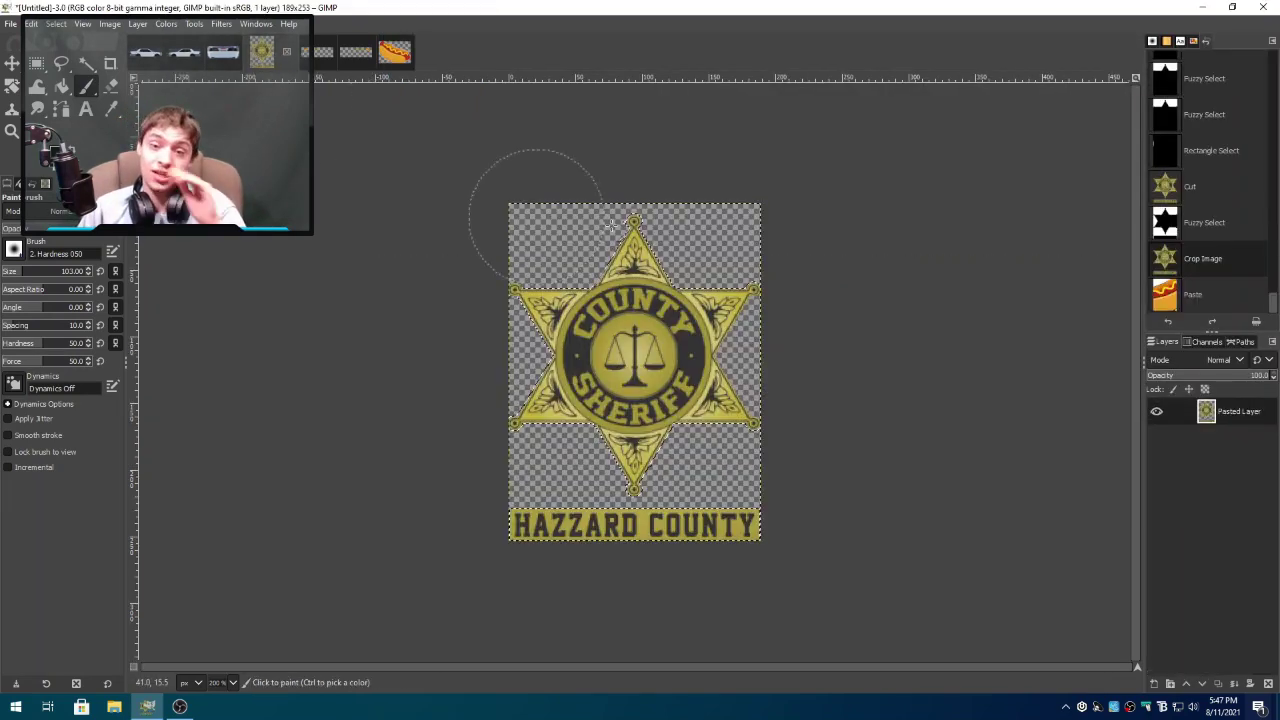
- Check the sheriff badge image's pixel dimensions in Scale Image without scaling it
key(m)
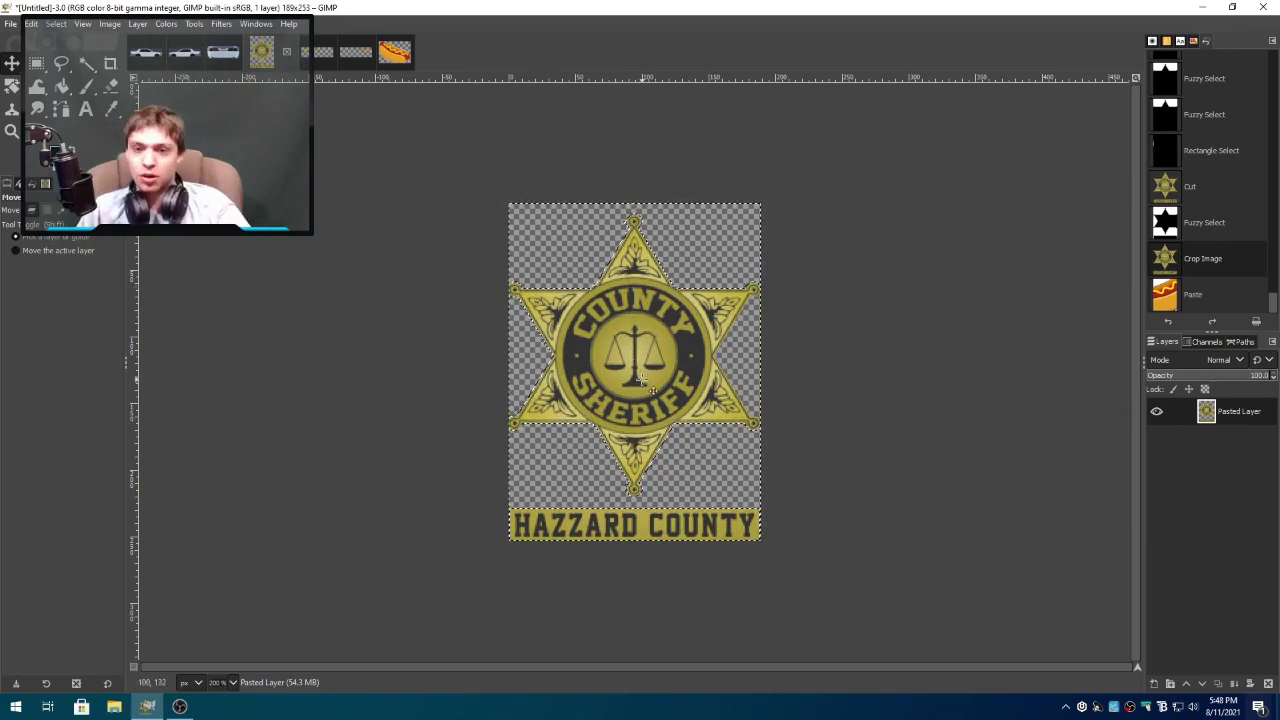
right_click(647, 385)
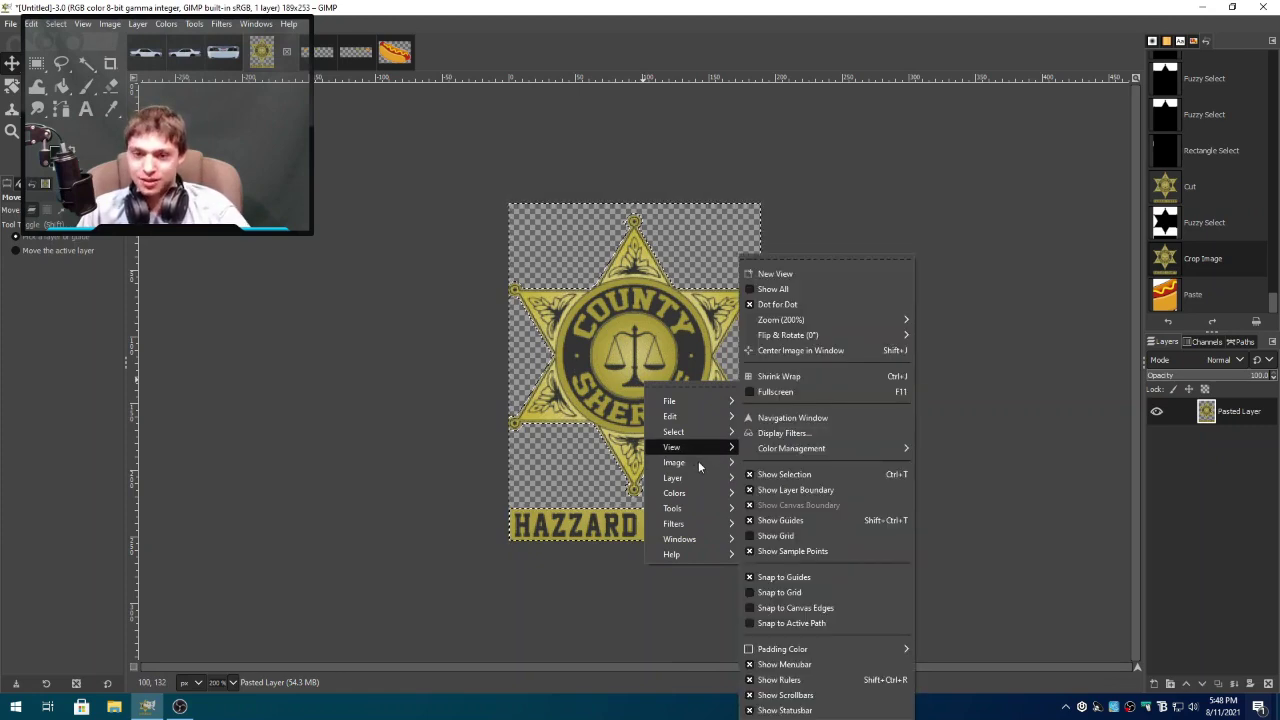
mouse_move(697, 462)
click(802, 499)
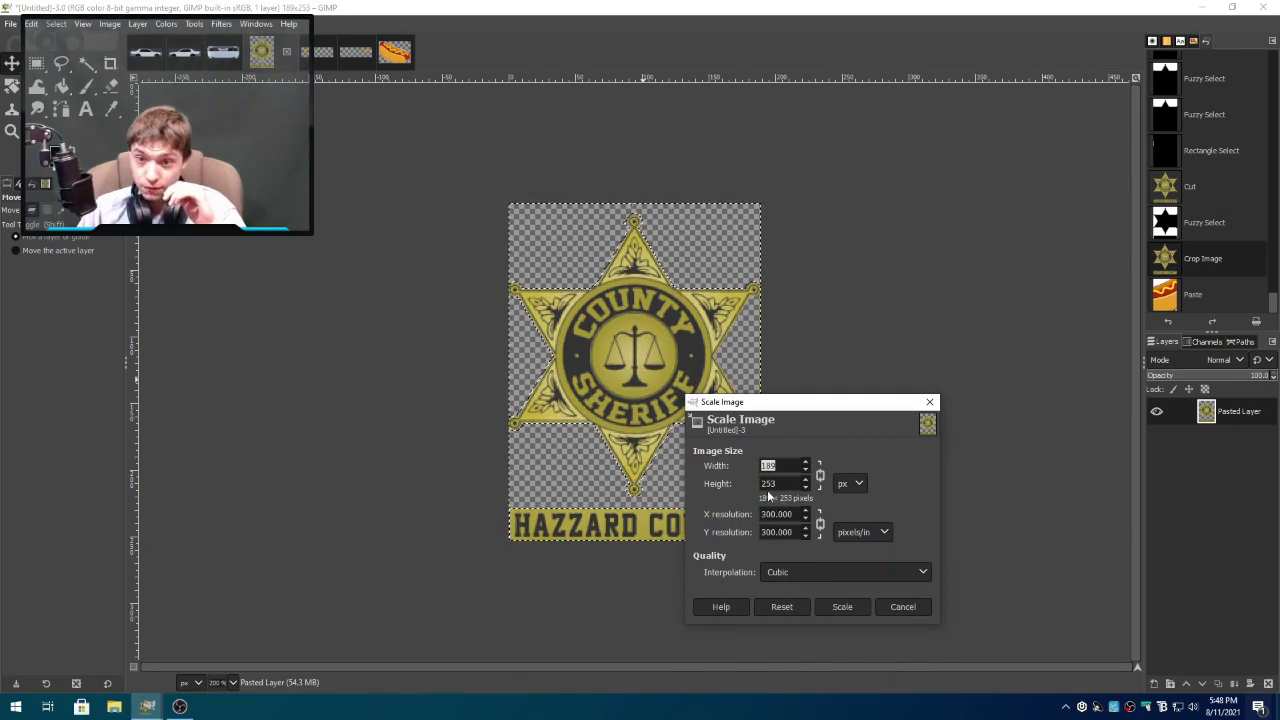
click(916, 612)
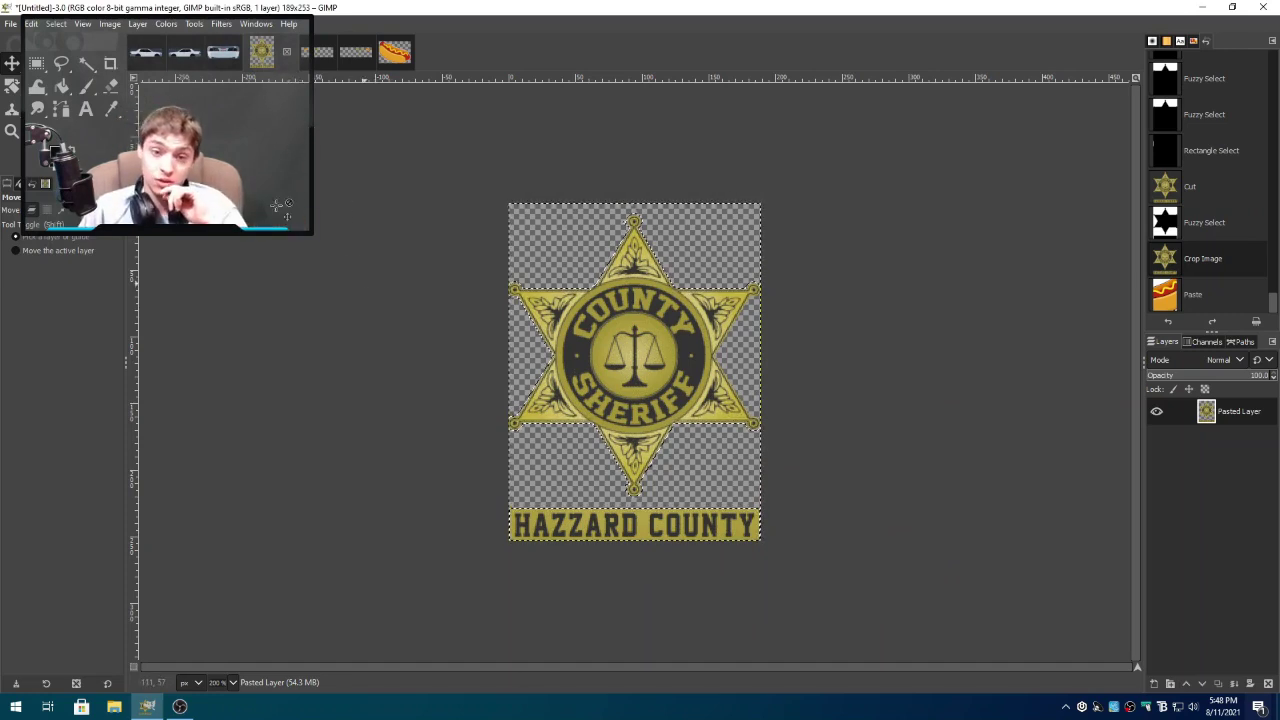
- Draw a rectangular selection about 272 × 53 px around the HAZZARD COUNTY banner, with its upper edge on the banner's edge
click(36, 64)
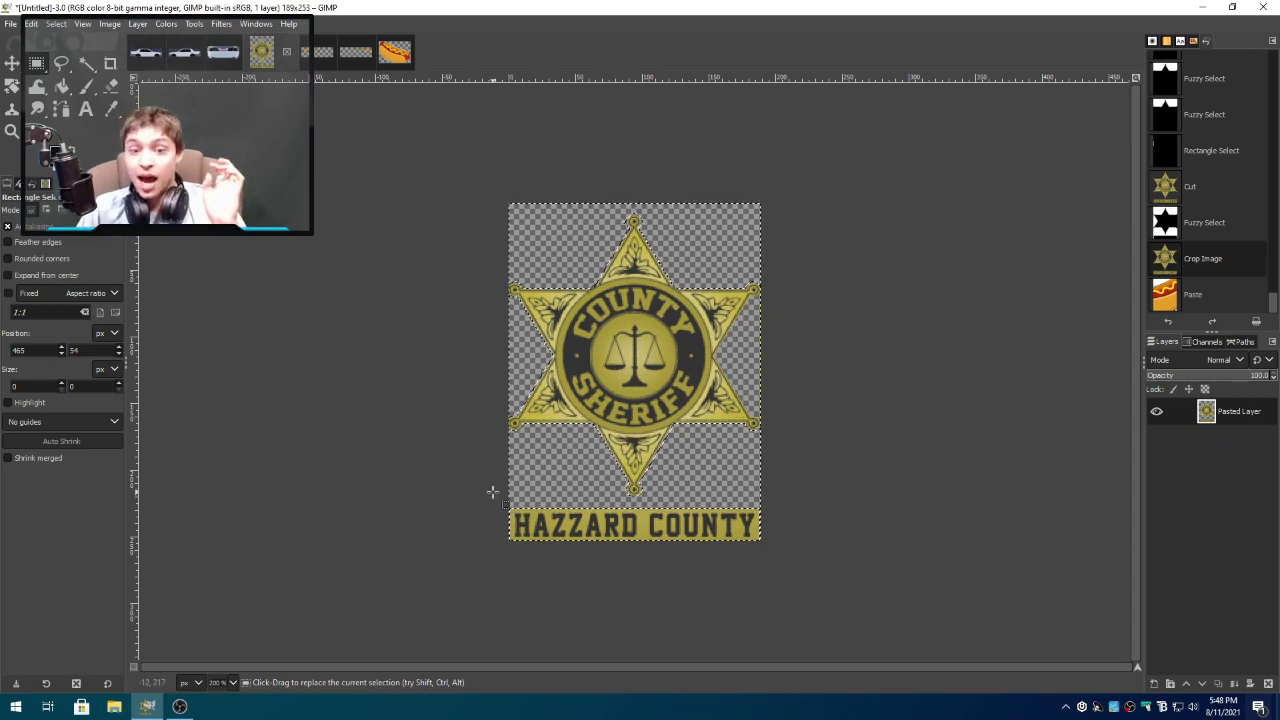
drag(492, 492, 805, 572)
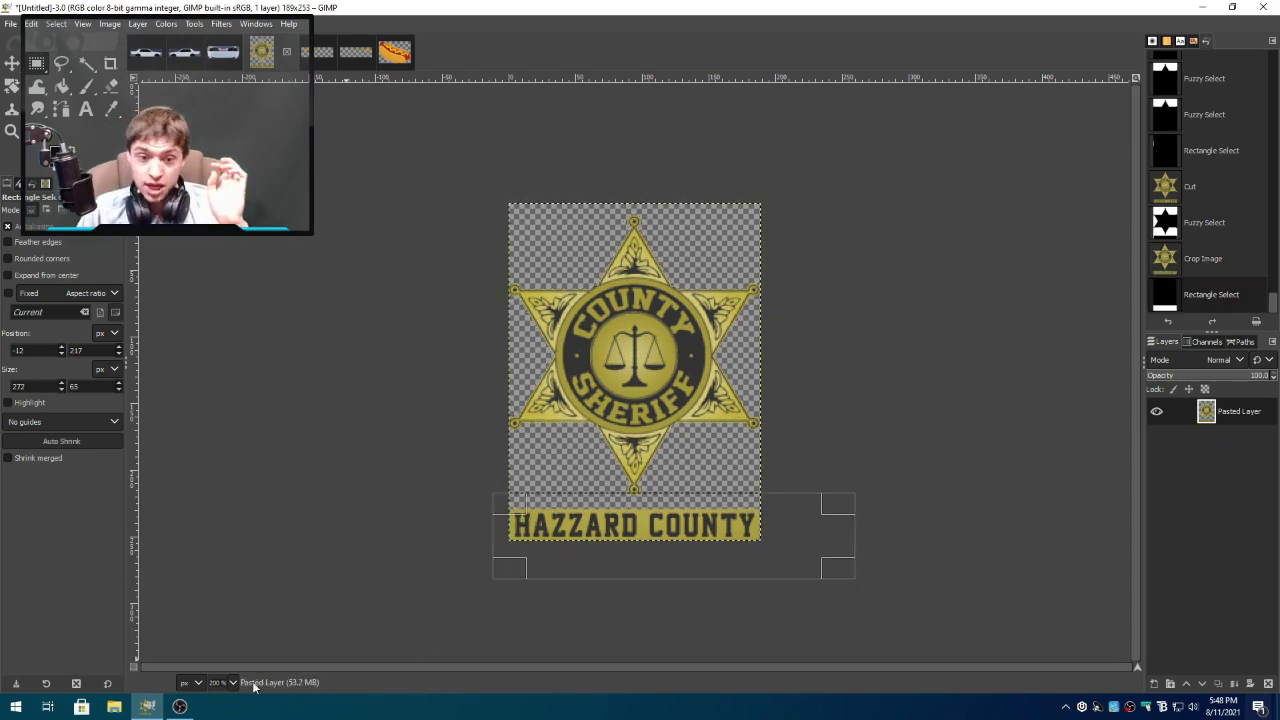
scroll(695, 585, up, 4)
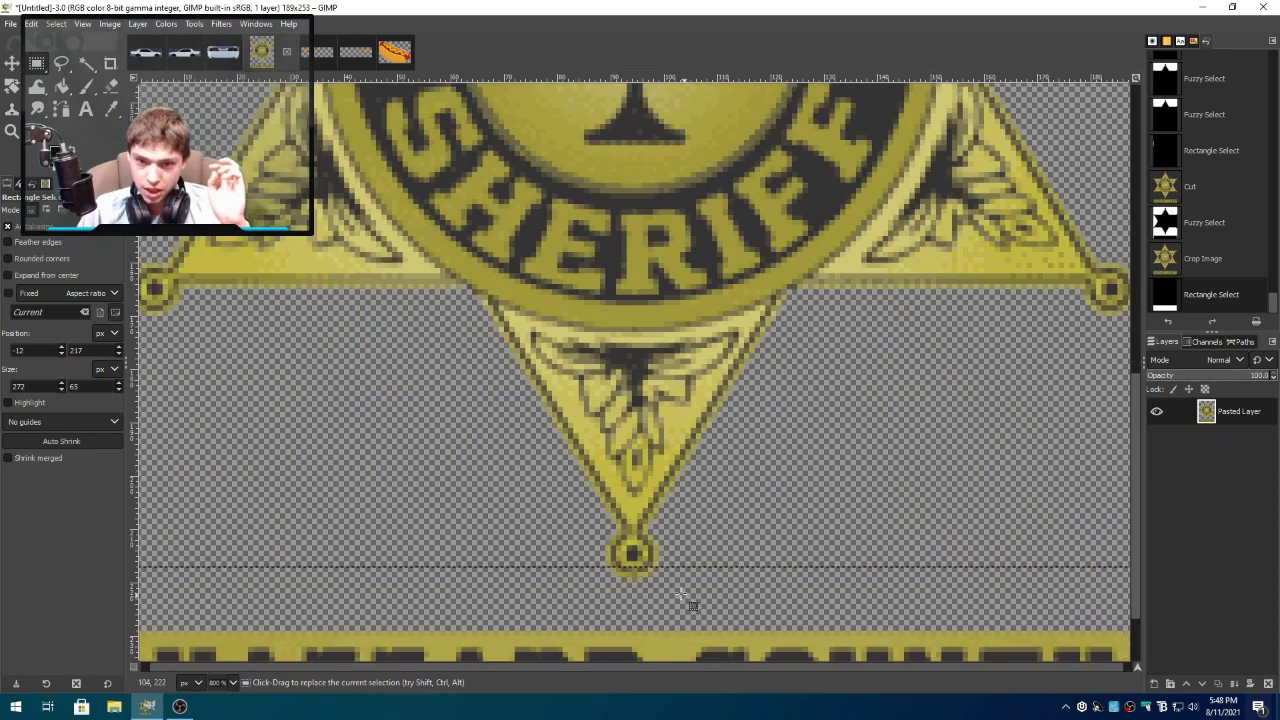
drag(683, 597, 522, 633)
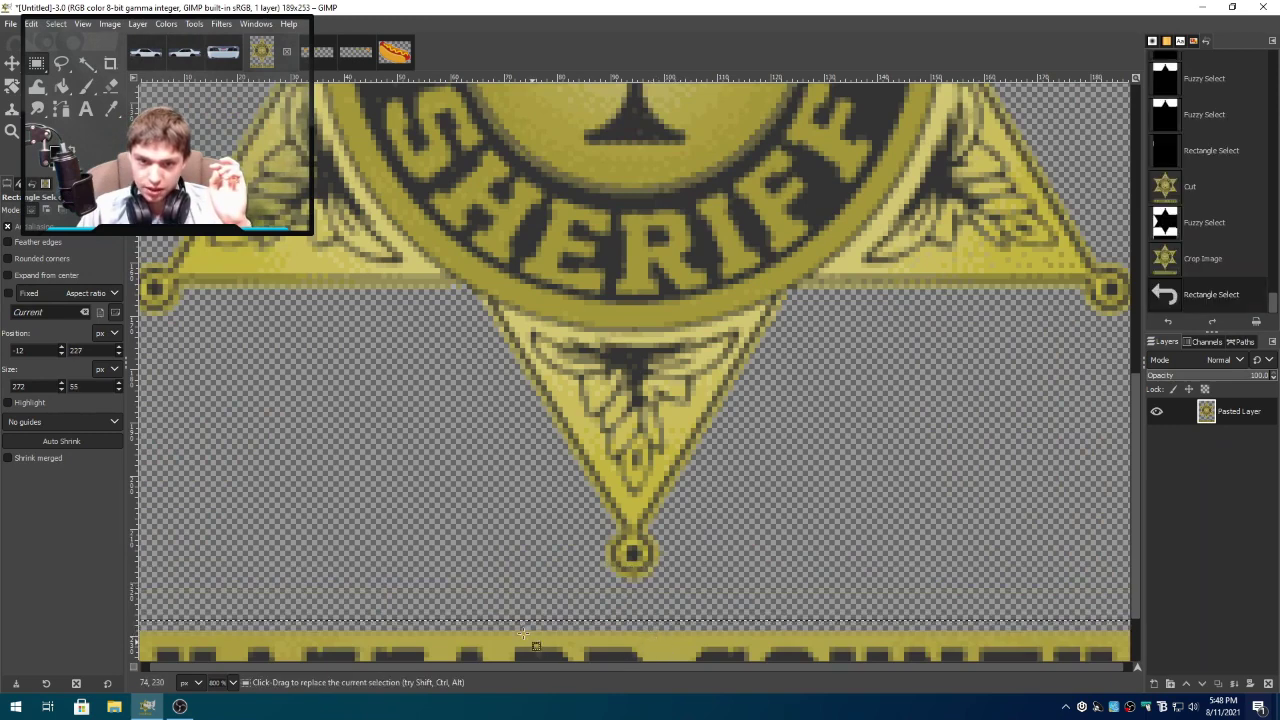
scroll(522, 633, down, 3)
scroll(670, 668, right, 1)
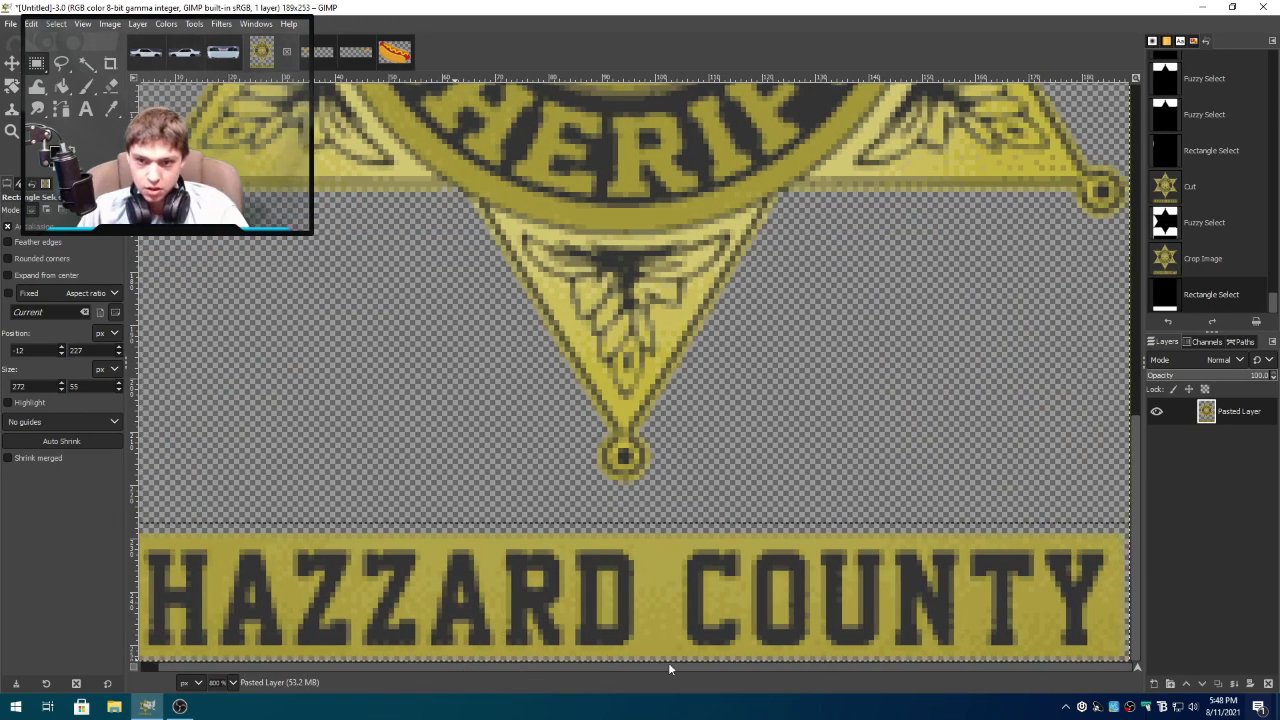
key(ctrl+z)
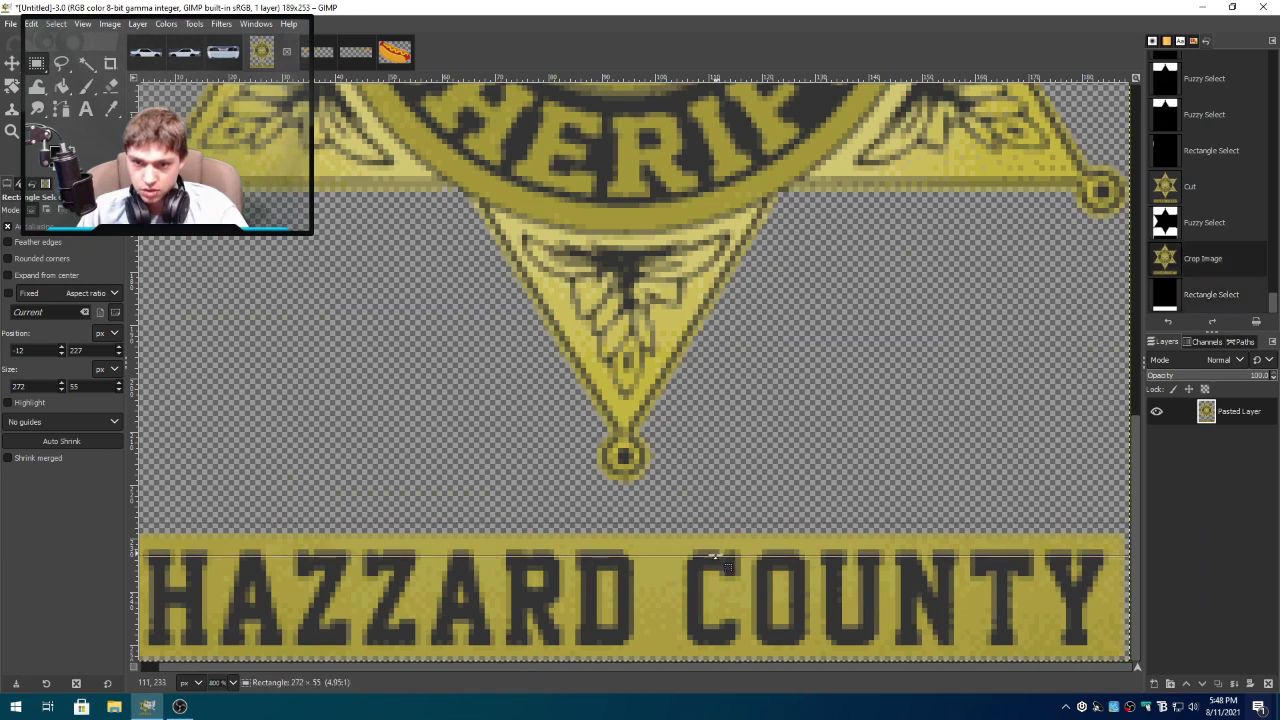
drag(715, 555, 715, 561)
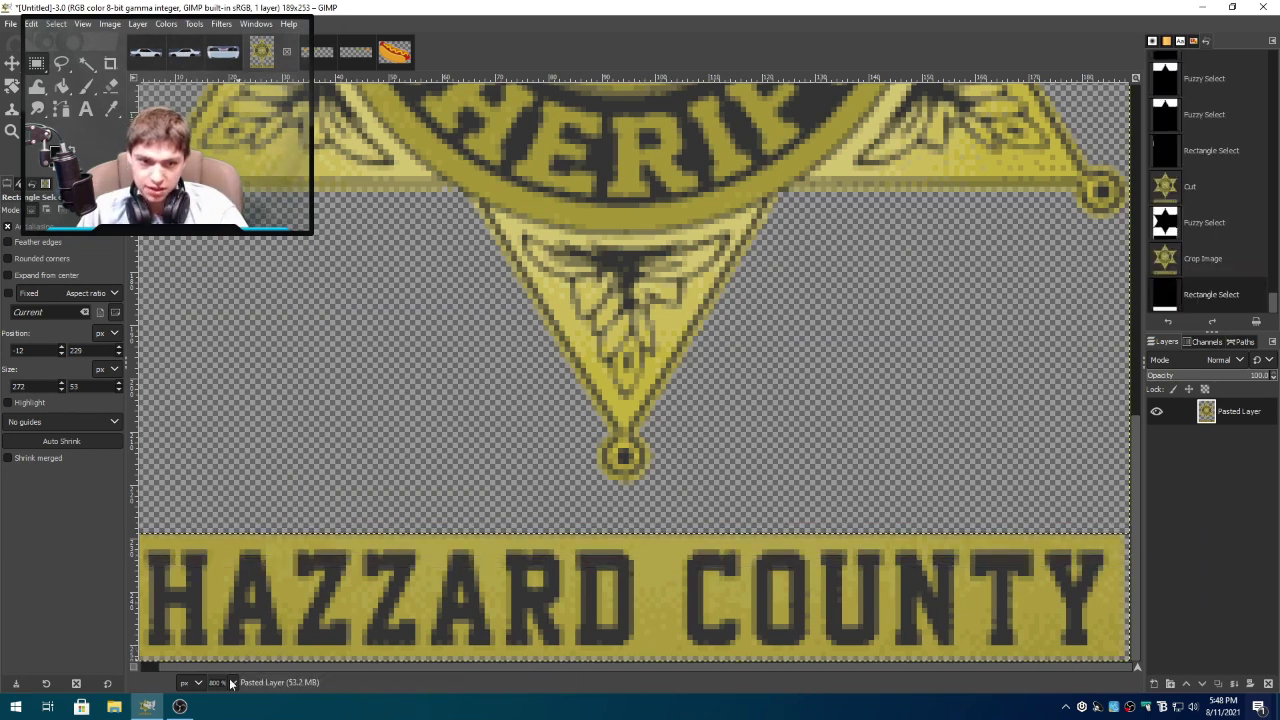
- Copy the selected HAZZARD COUNTY banner and paste it as a new image
scroll(230, 683, down, 1)
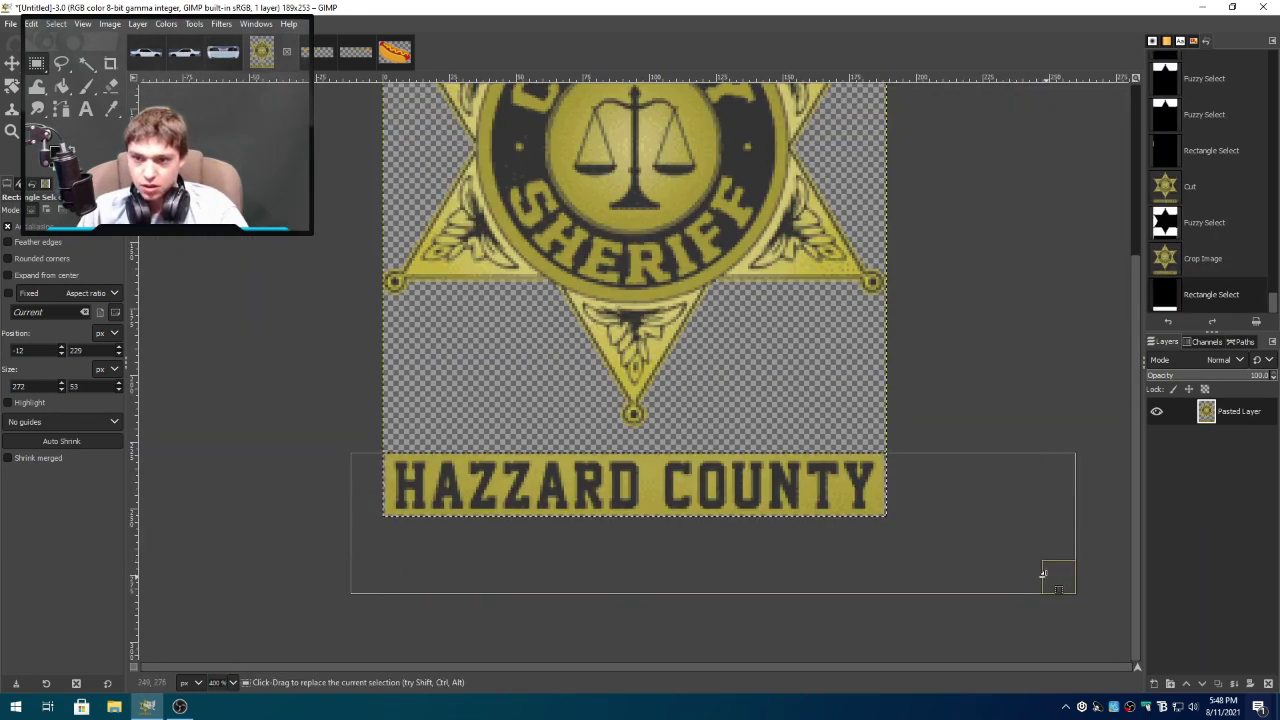
key(ctrl+c)
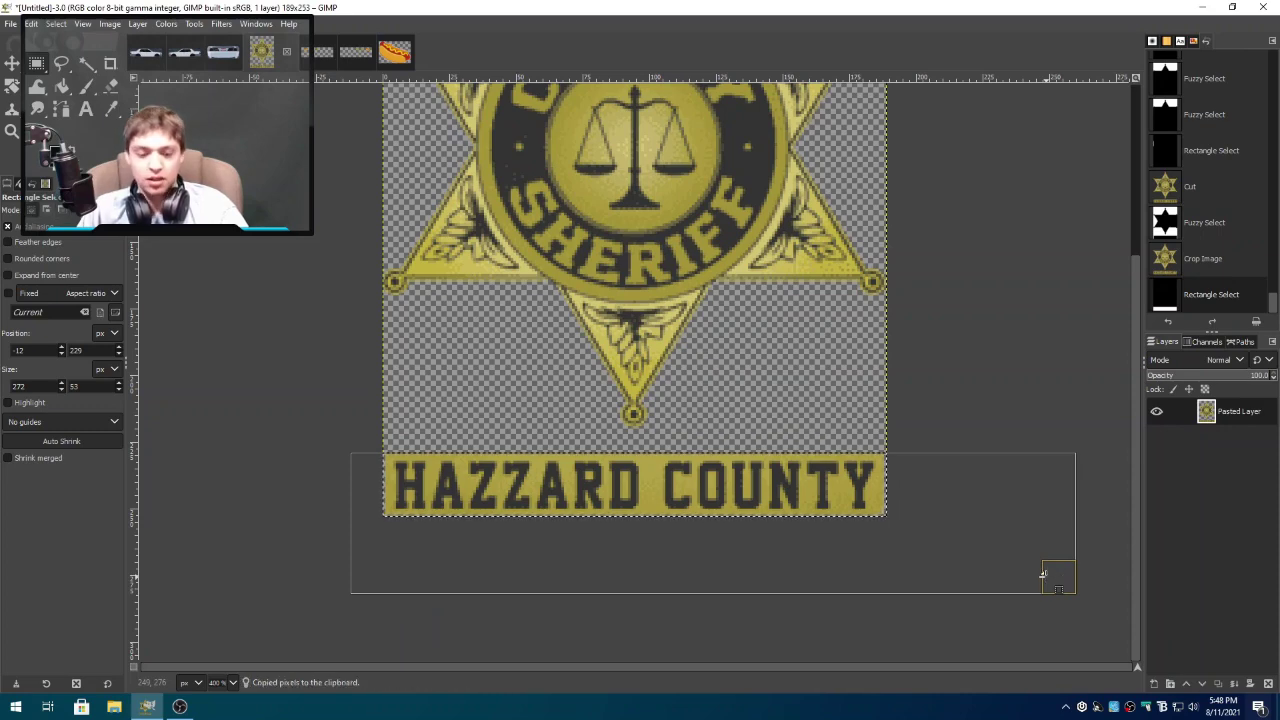
key(ctrl+shift+v)
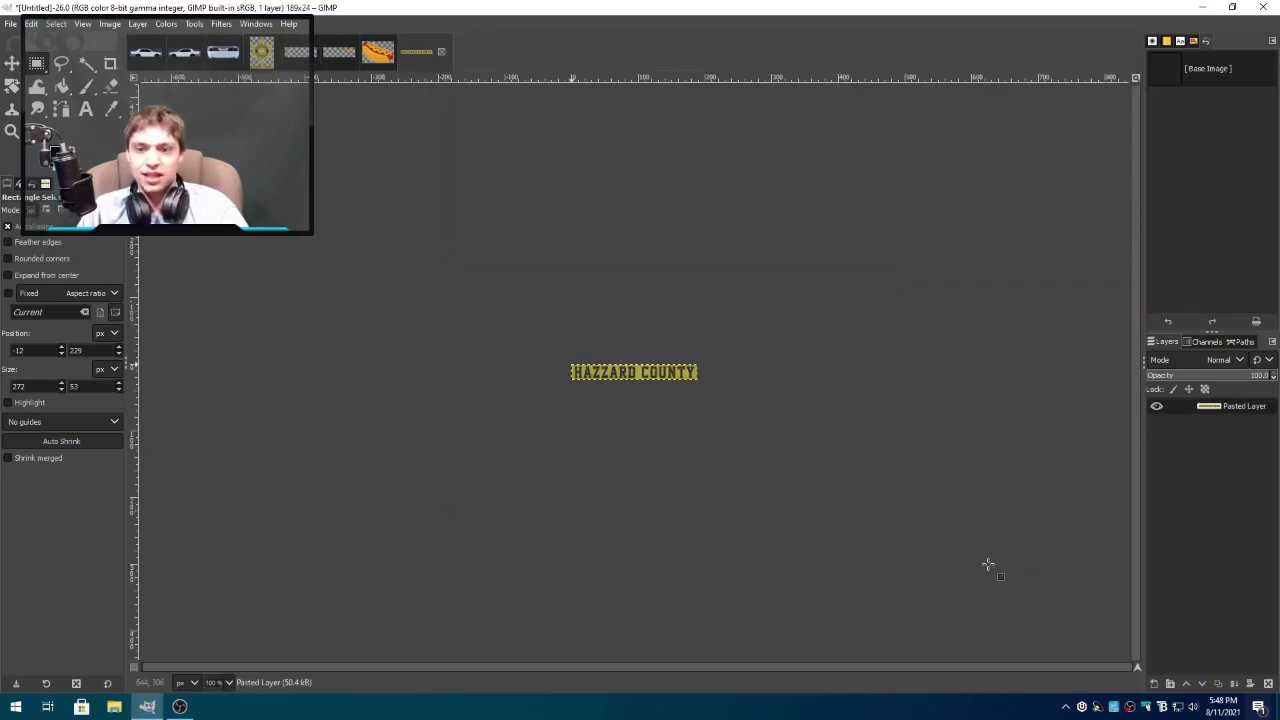
- Check the HAZZARD COUNTY banner image's pixel dimensions in Scale Image without scaling it
scroll(232, 682, up, 2)
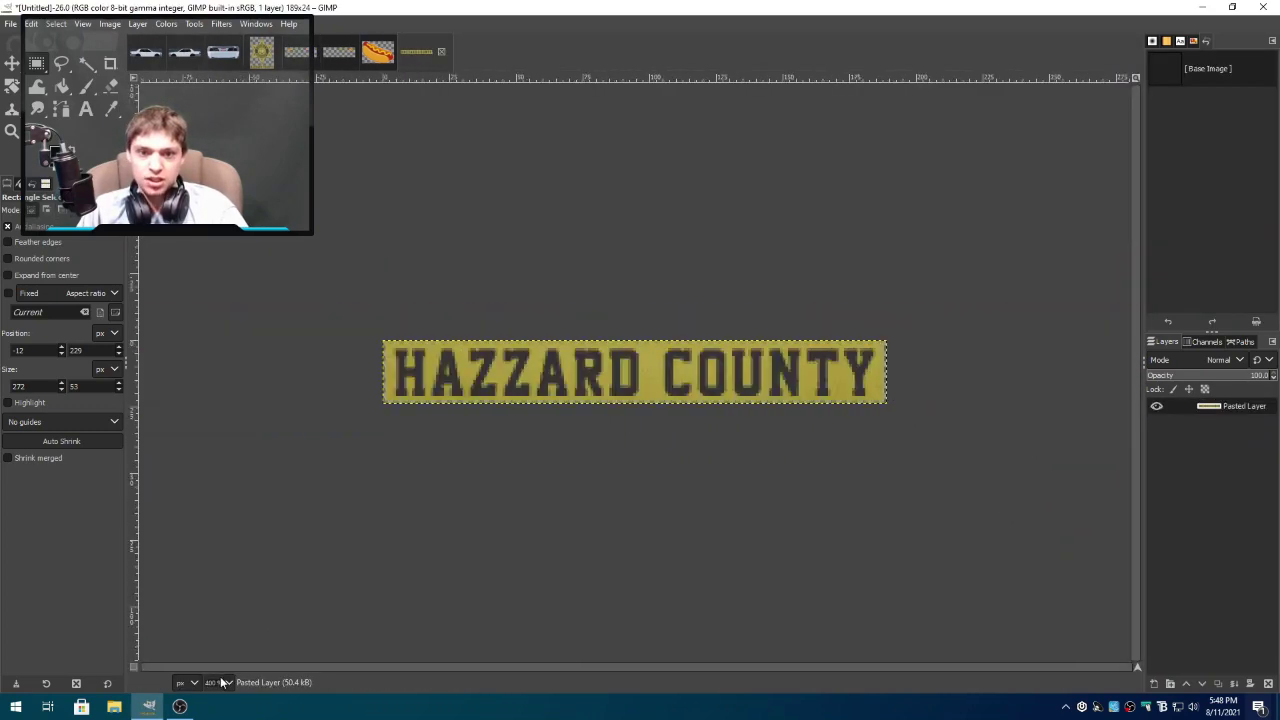
right_click(563, 362)
mouse_move(600, 434)
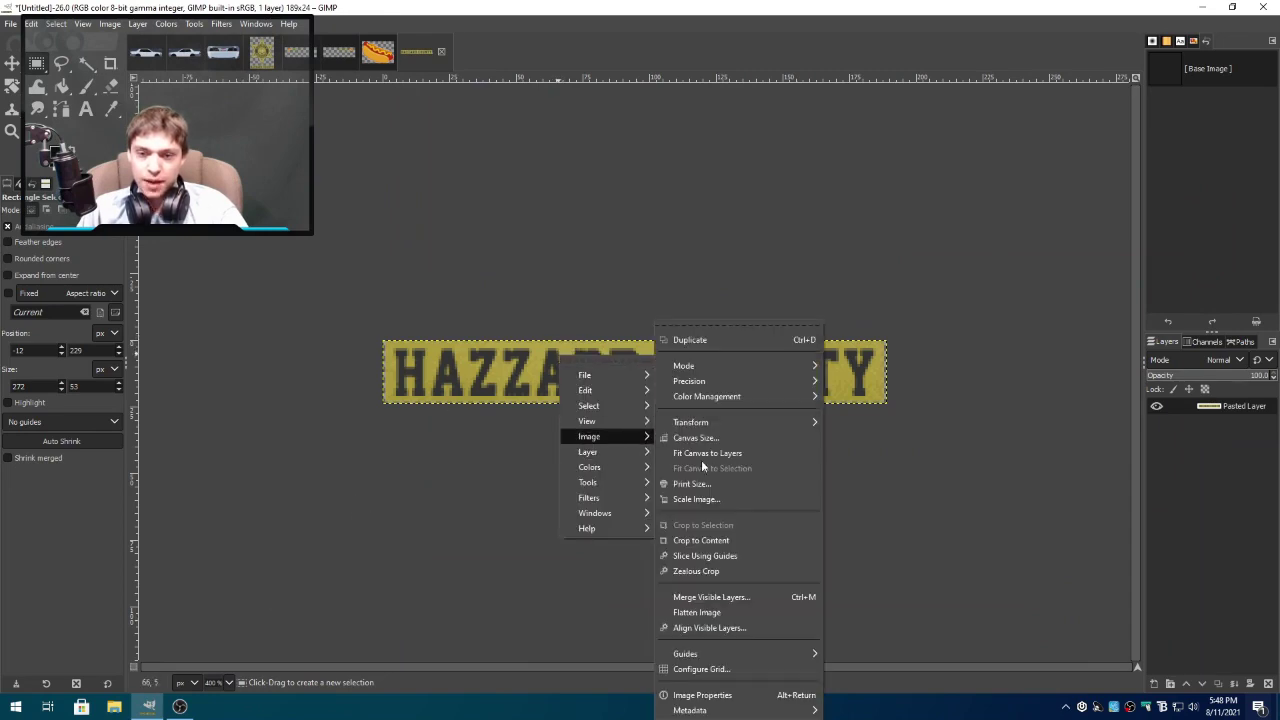
click(728, 494)
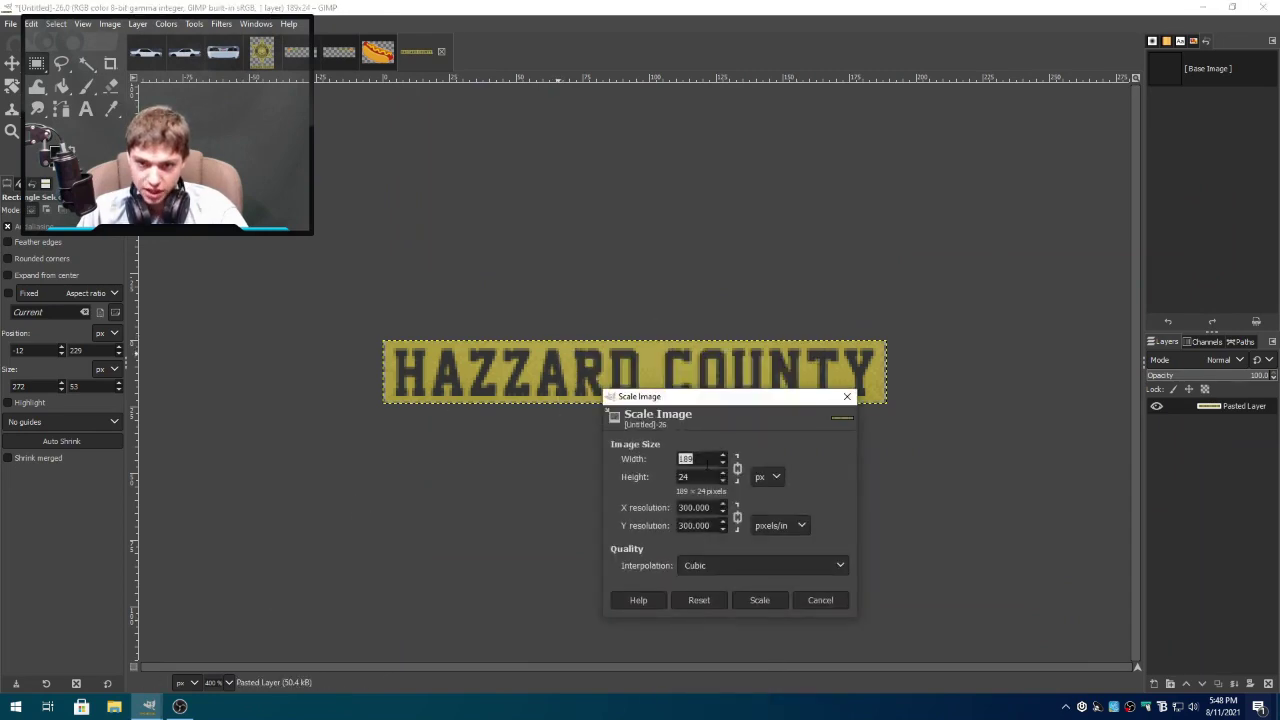
click(831, 601)
- Select the star in the badge image with a rectangle about 223 × 214 px, excluding the banner, and paste a copy as a new image
click(261, 51)
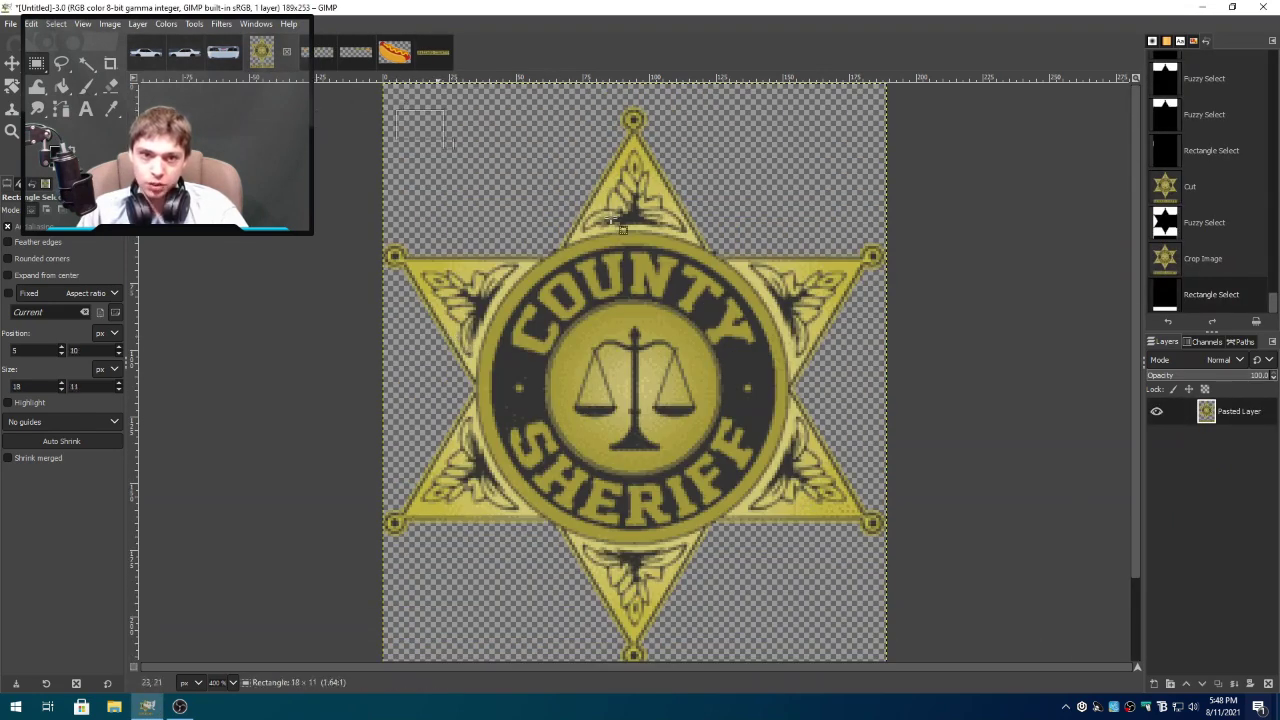
drag(396, 110, 966, 477)
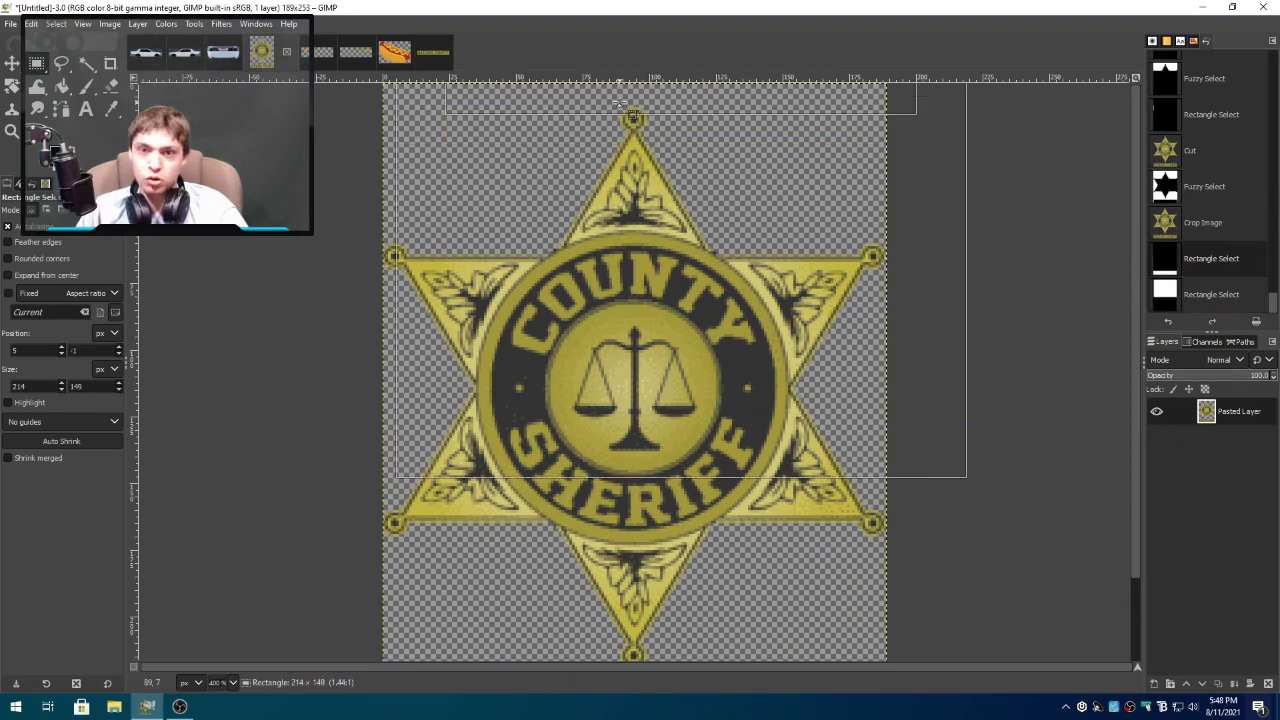
drag(638, 132, 636, 121)
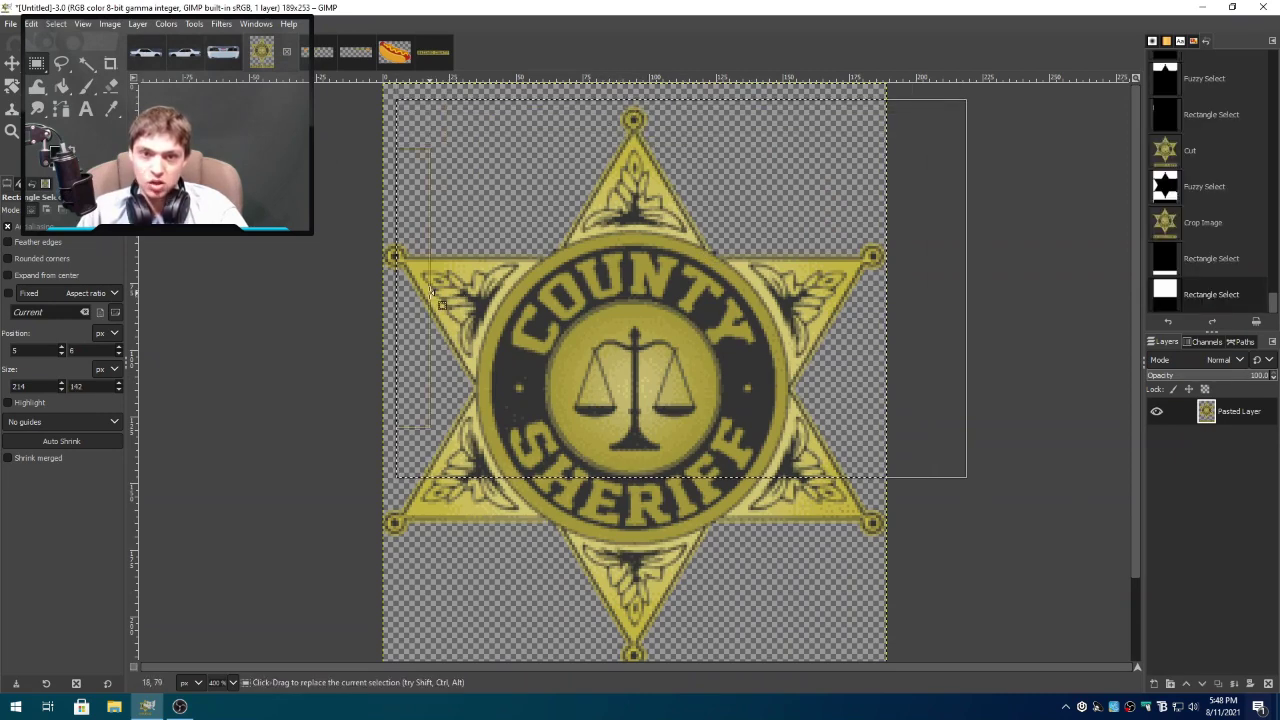
drag(418, 300, 394, 300)
drag(672, 470, 680, 575)
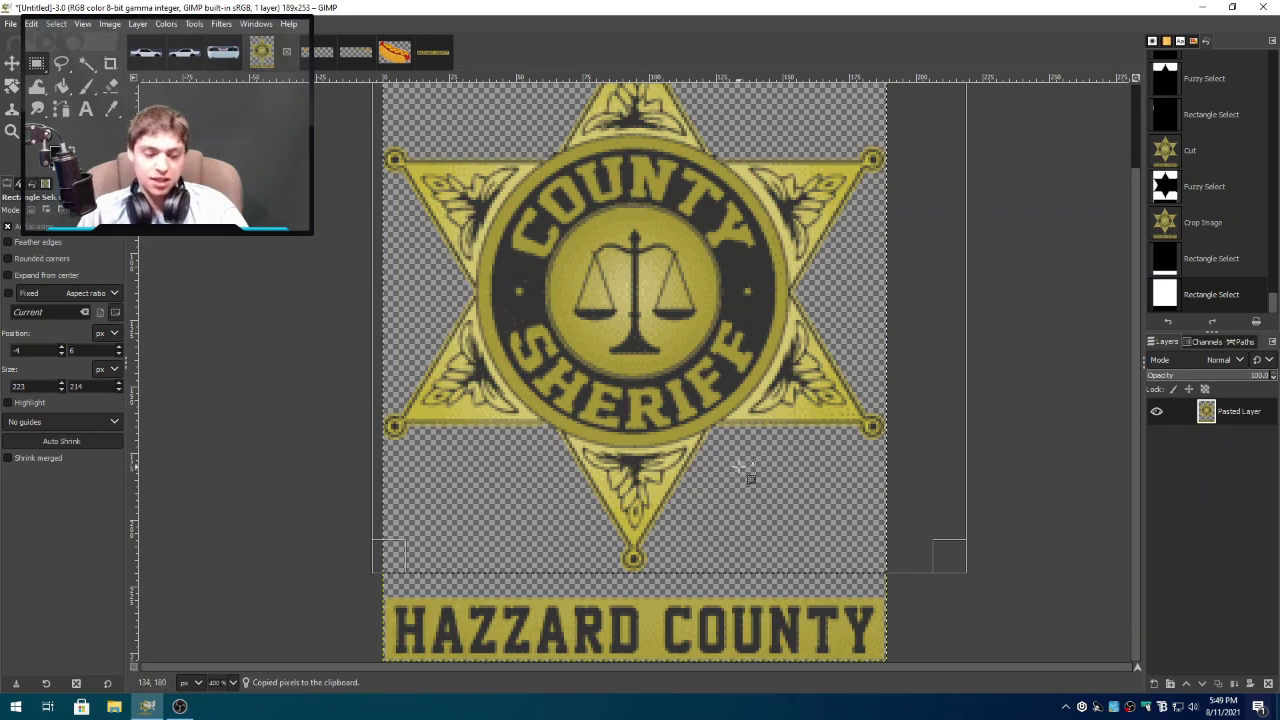
key(ctrl+shift+v)
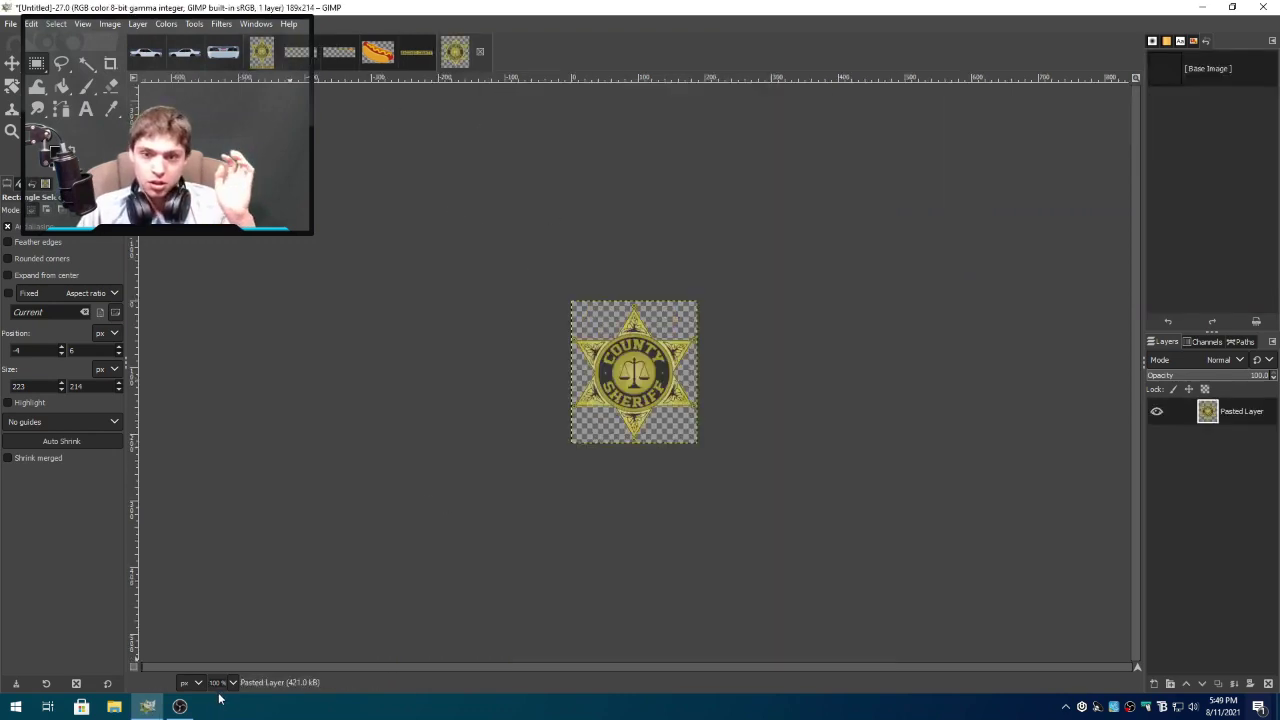
- Check the sheriff star image's pixel dimensions in Scale Image without scaling it
key(2)
key(3)
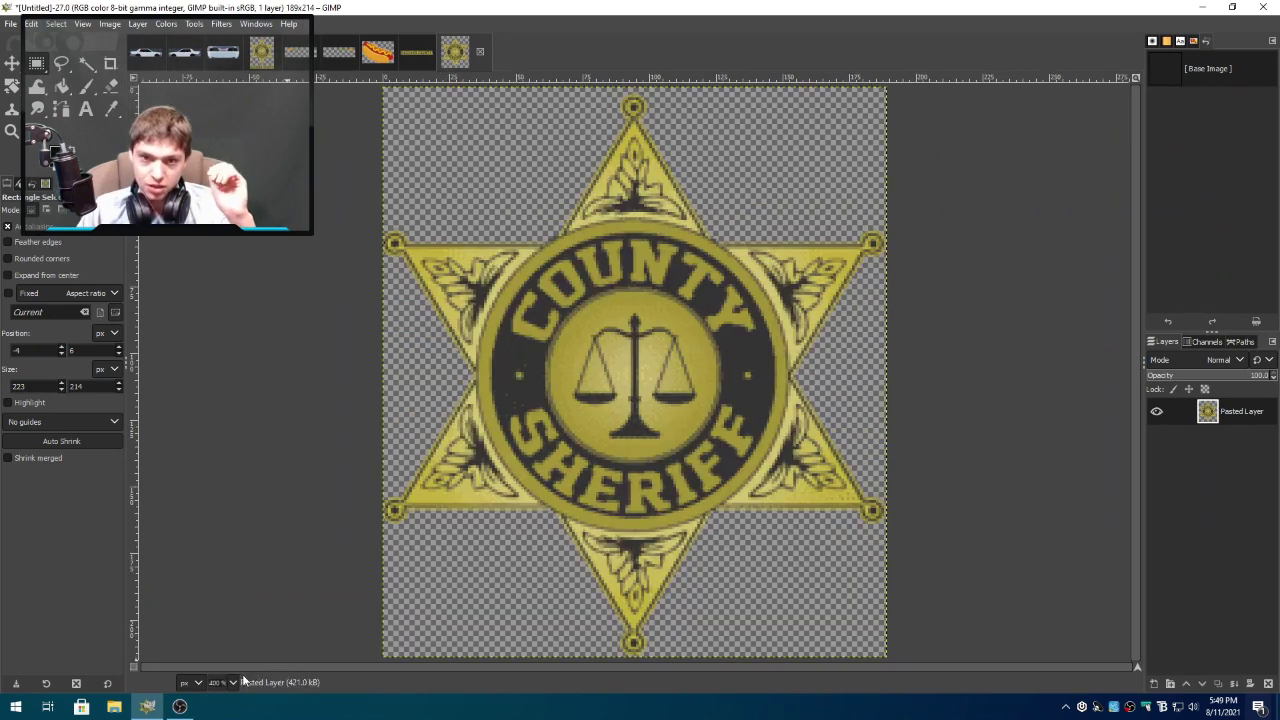
right_click(528, 537)
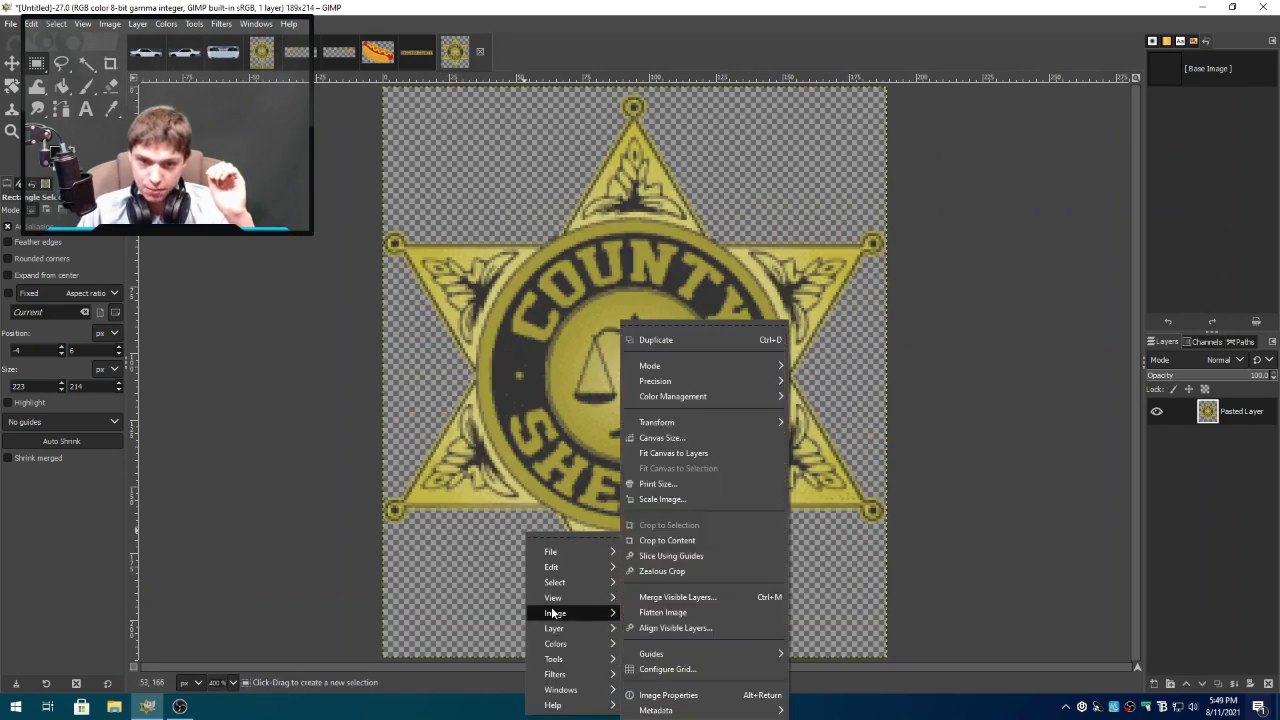
mouse_move(571, 615)
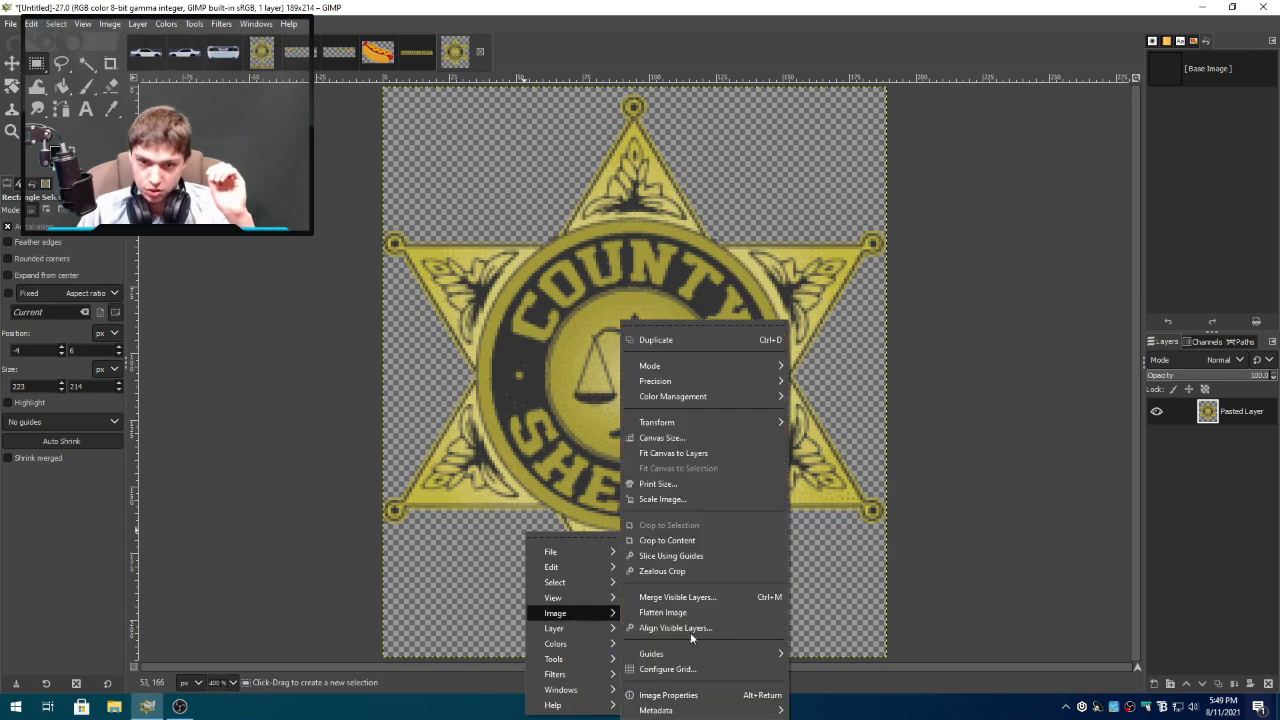
click(644, 501)
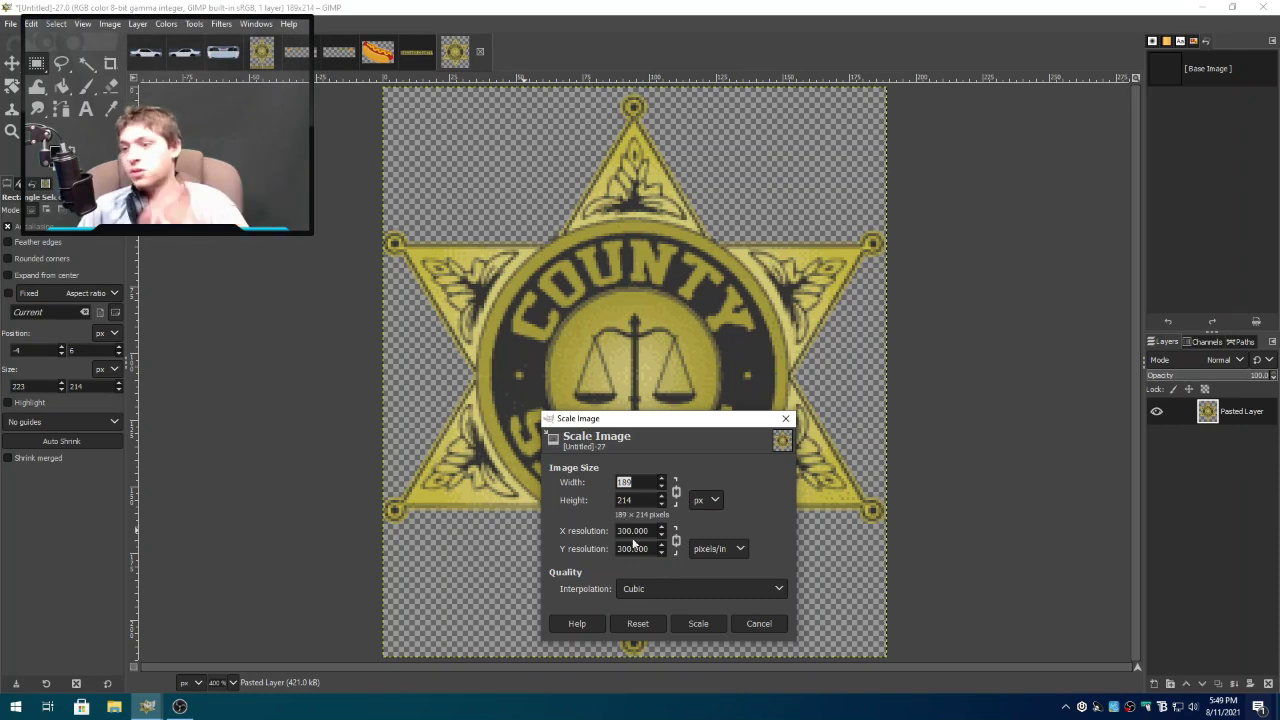
click(758, 622)
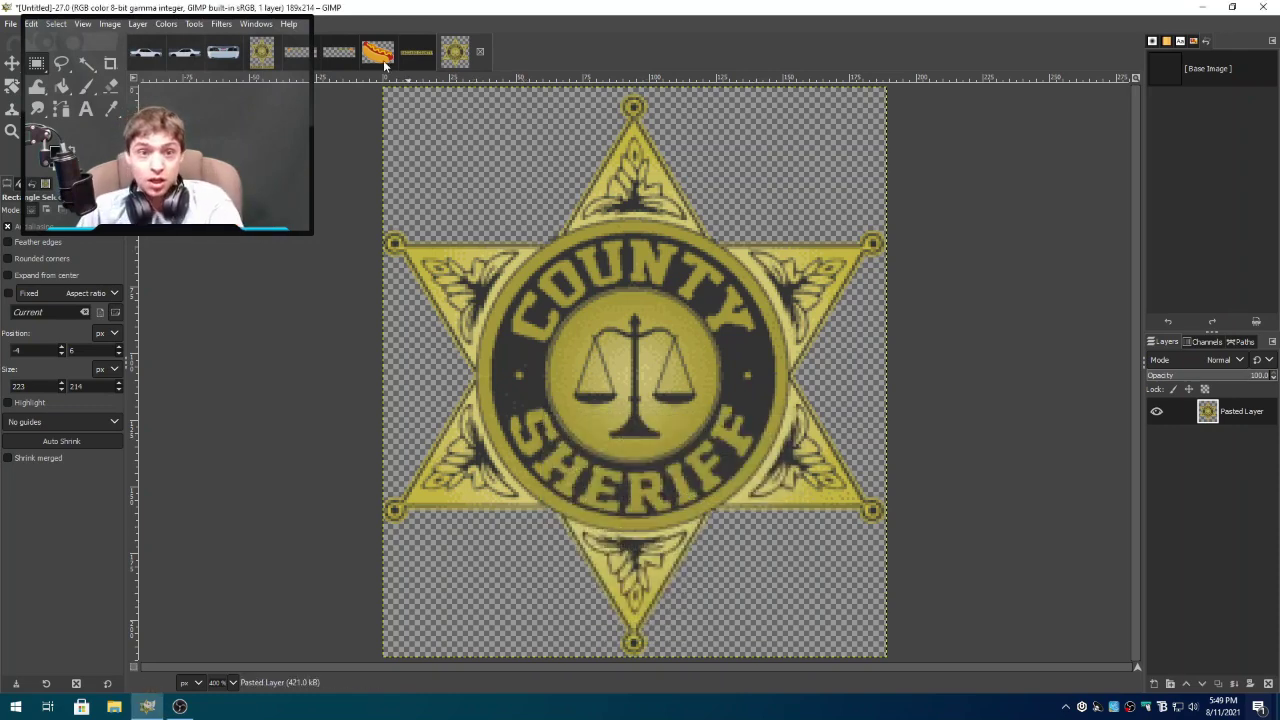
- Return to the full badge image with the HAZZARD COUNTY banner and clear its selection using Fuzzy Select
click(188, 61)
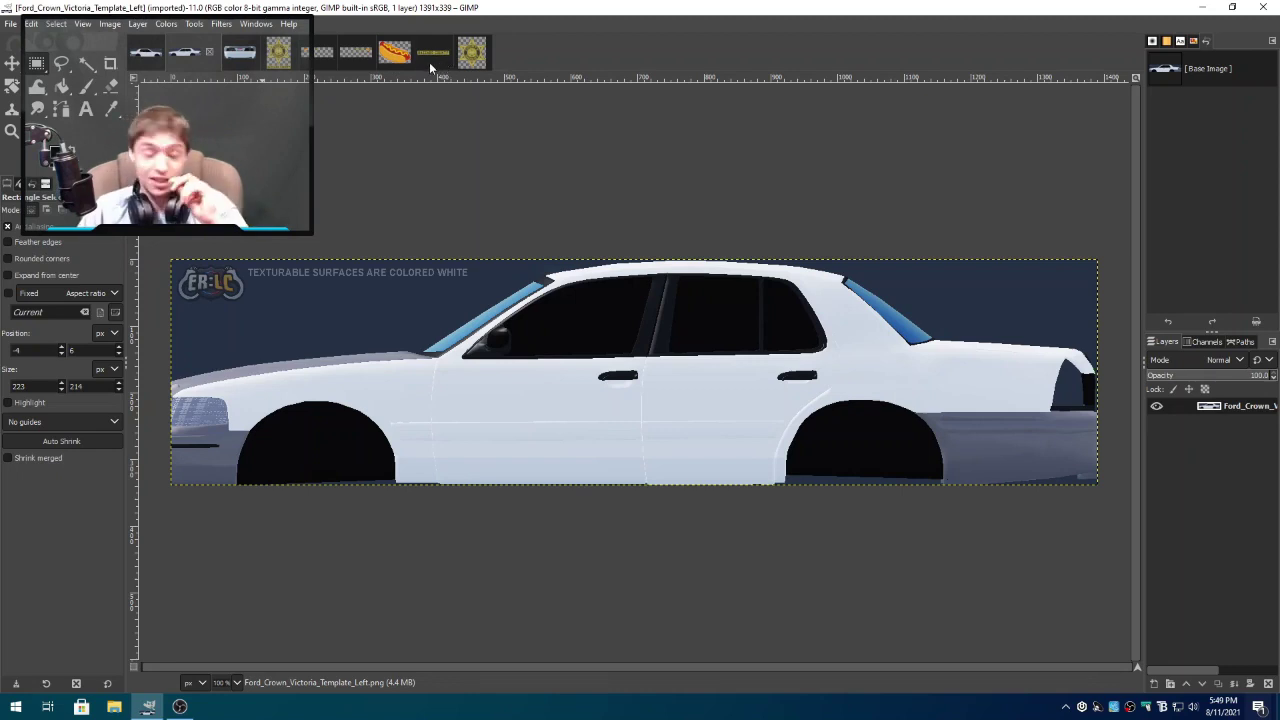
click(279, 54)
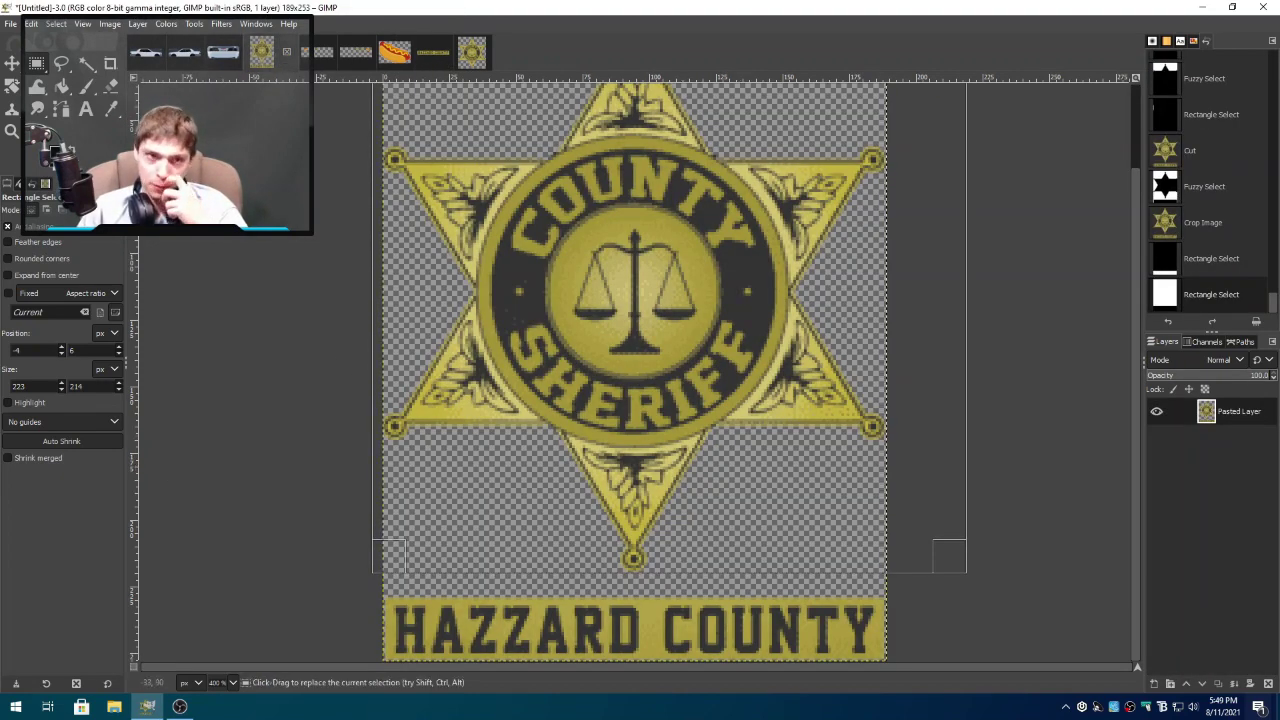
click(87, 63)
click(297, 306)
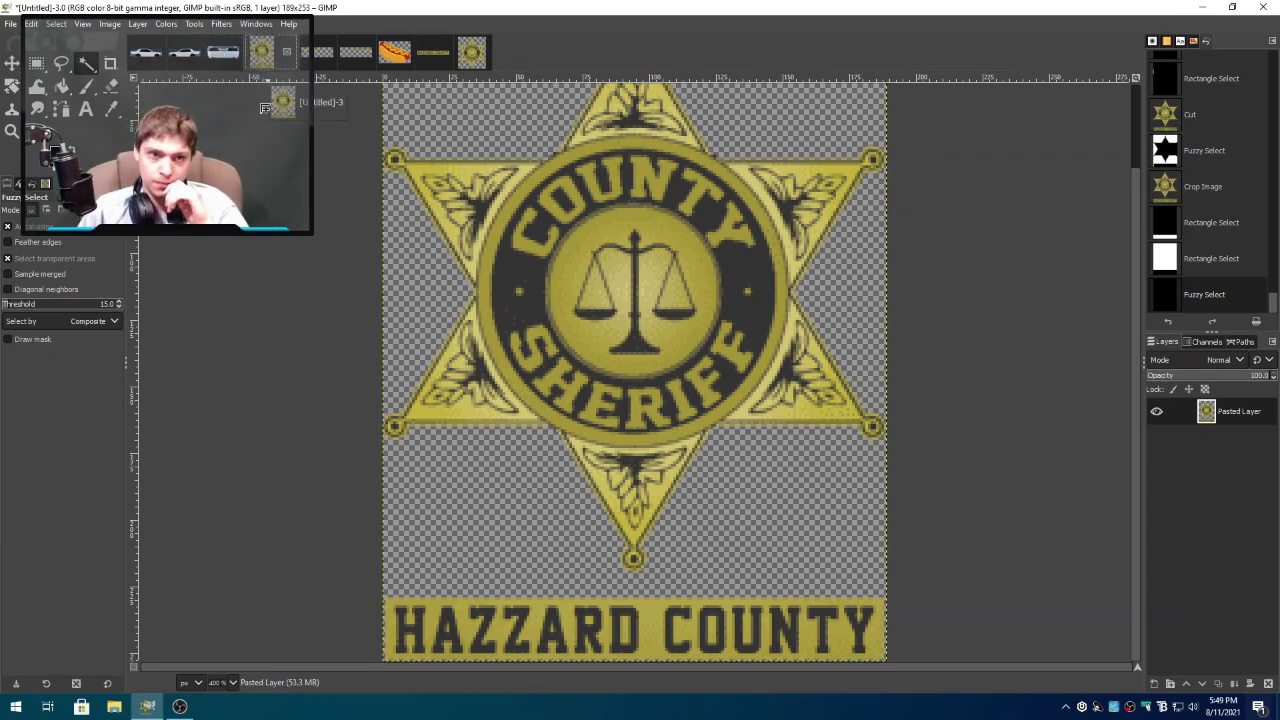
- Try the full-size badge as a layer on the front door of Ford_Crown_Victoria_Template_Left, and revert the template to its base image
drag(189, 56, 1232, 405)
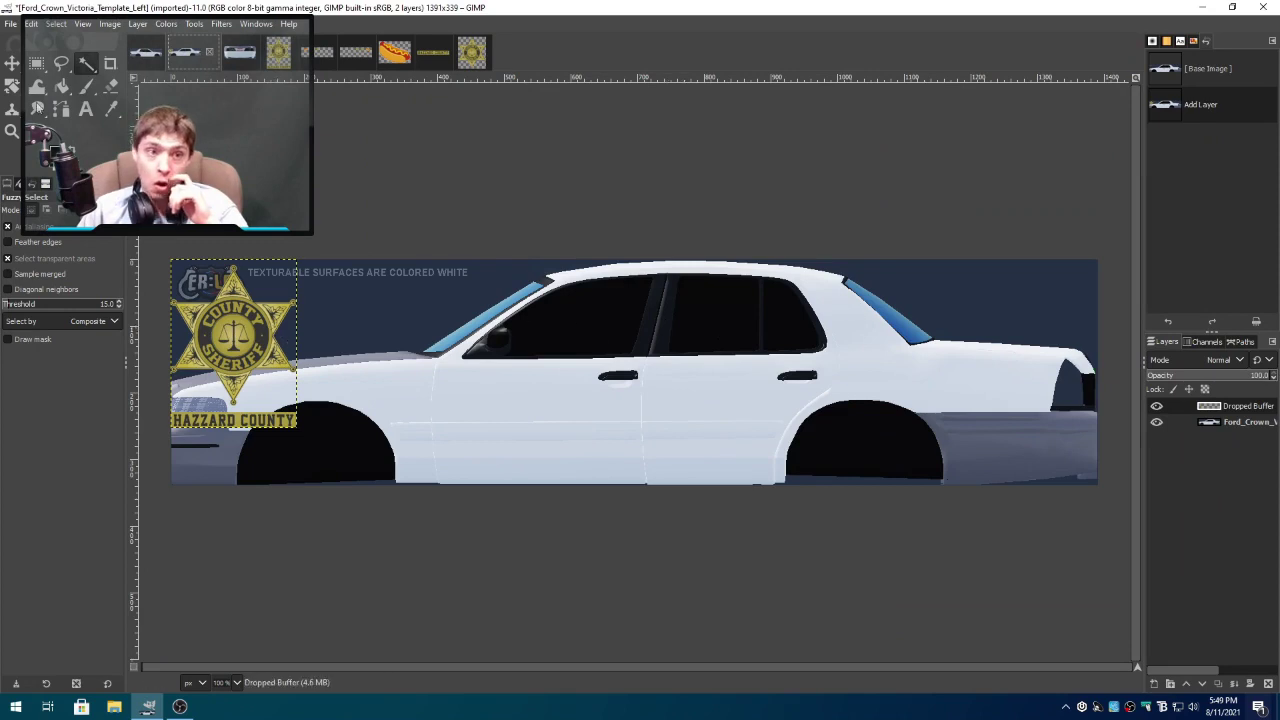
click(12, 62)
drag(256, 347, 548, 410)
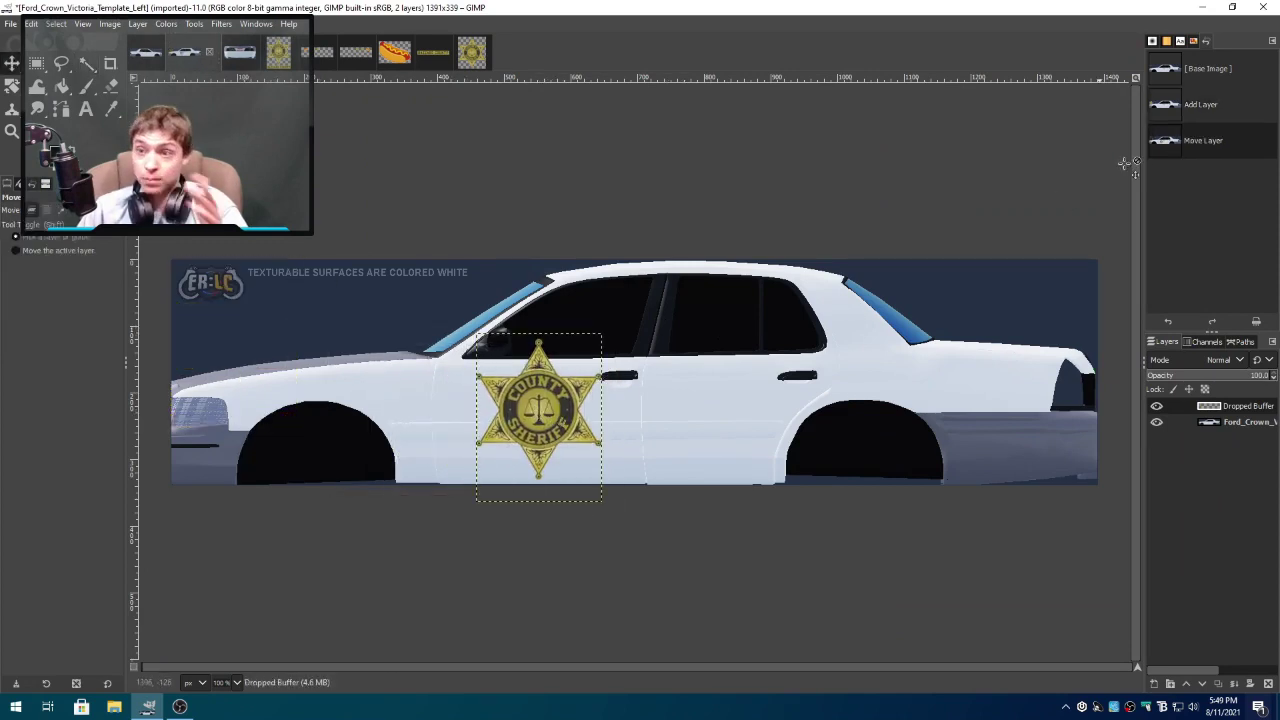
click(1190, 116)
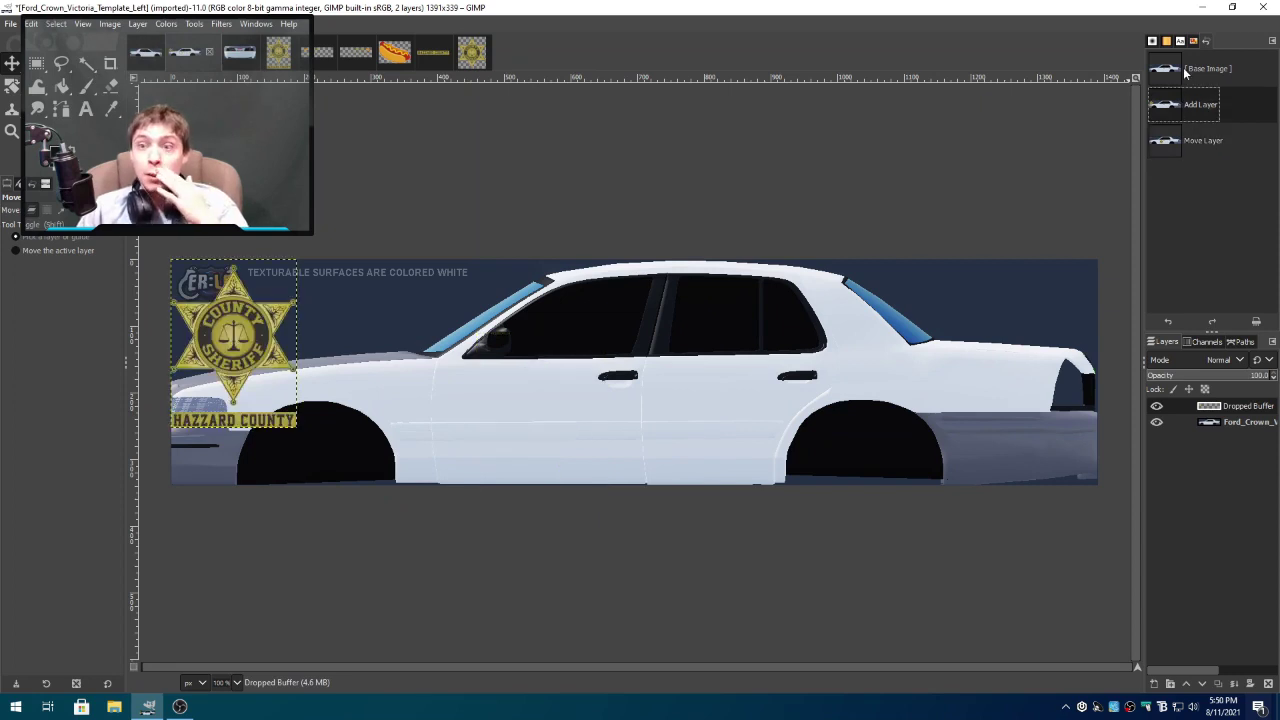
click(1185, 72)
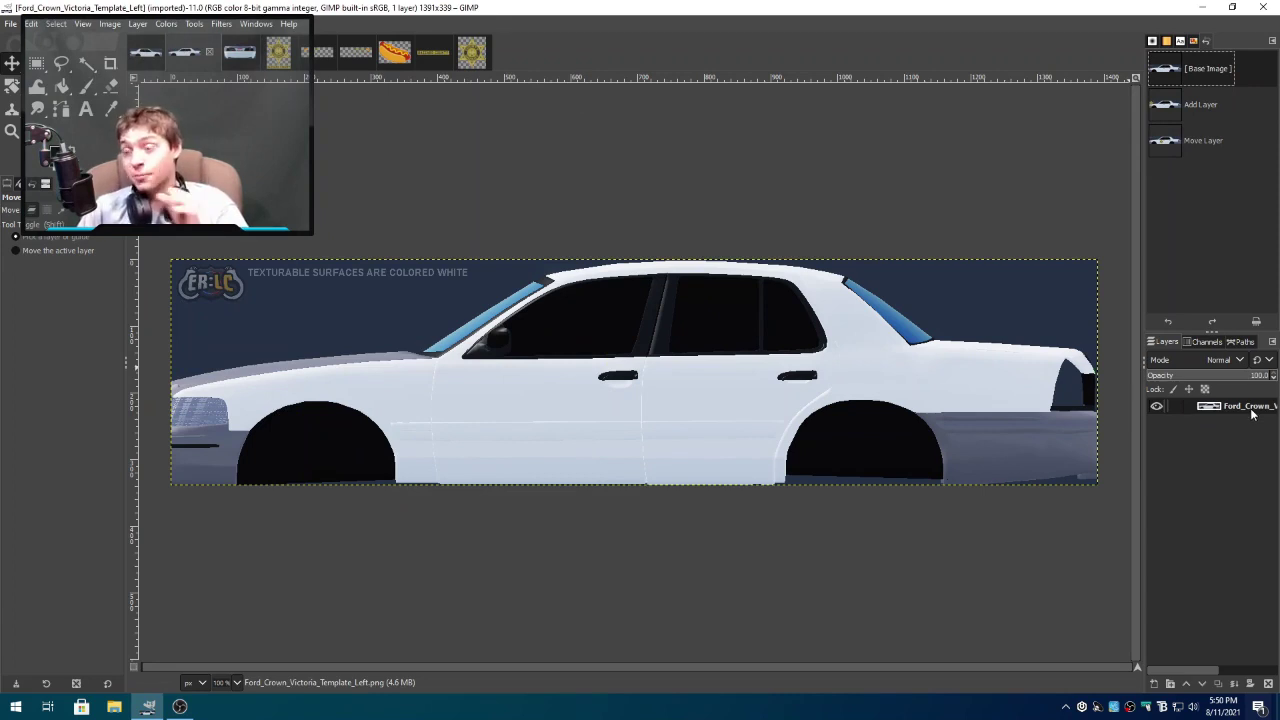
- Scale the full badge image to 112 × 150 px
click(274, 54)
right_click(570, 306)
mouse_move(628, 379)
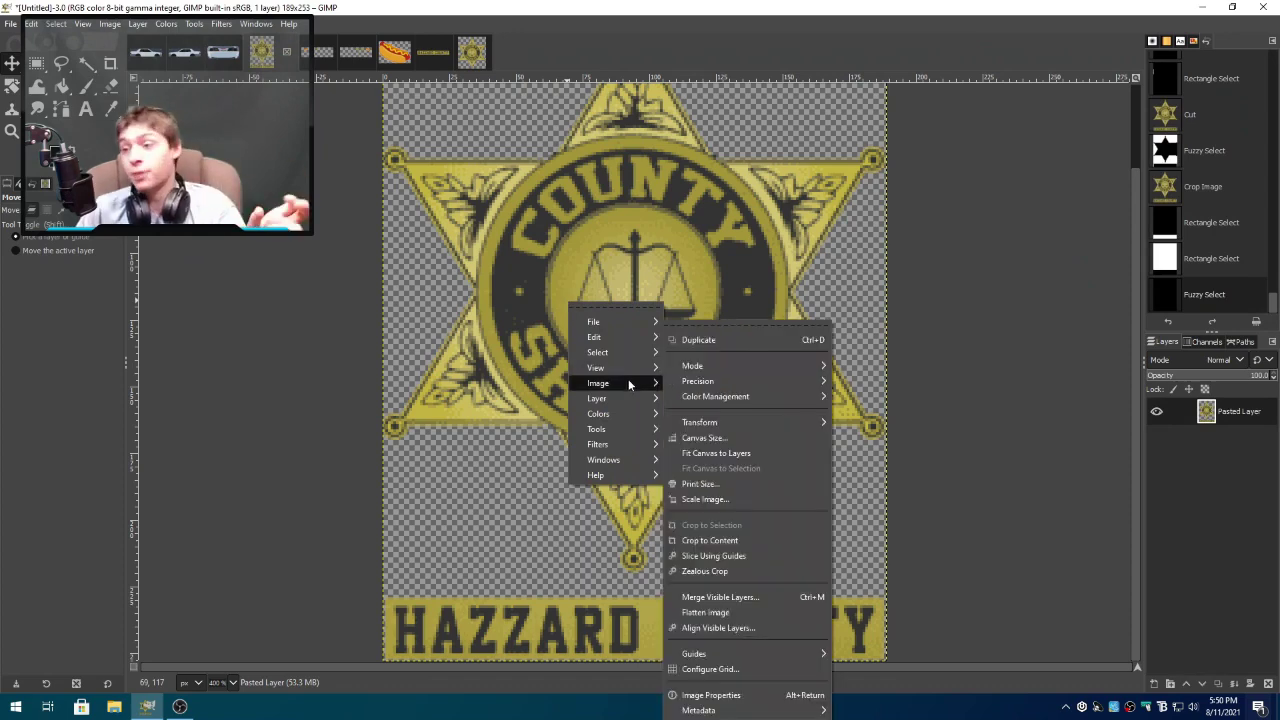
click(745, 499)
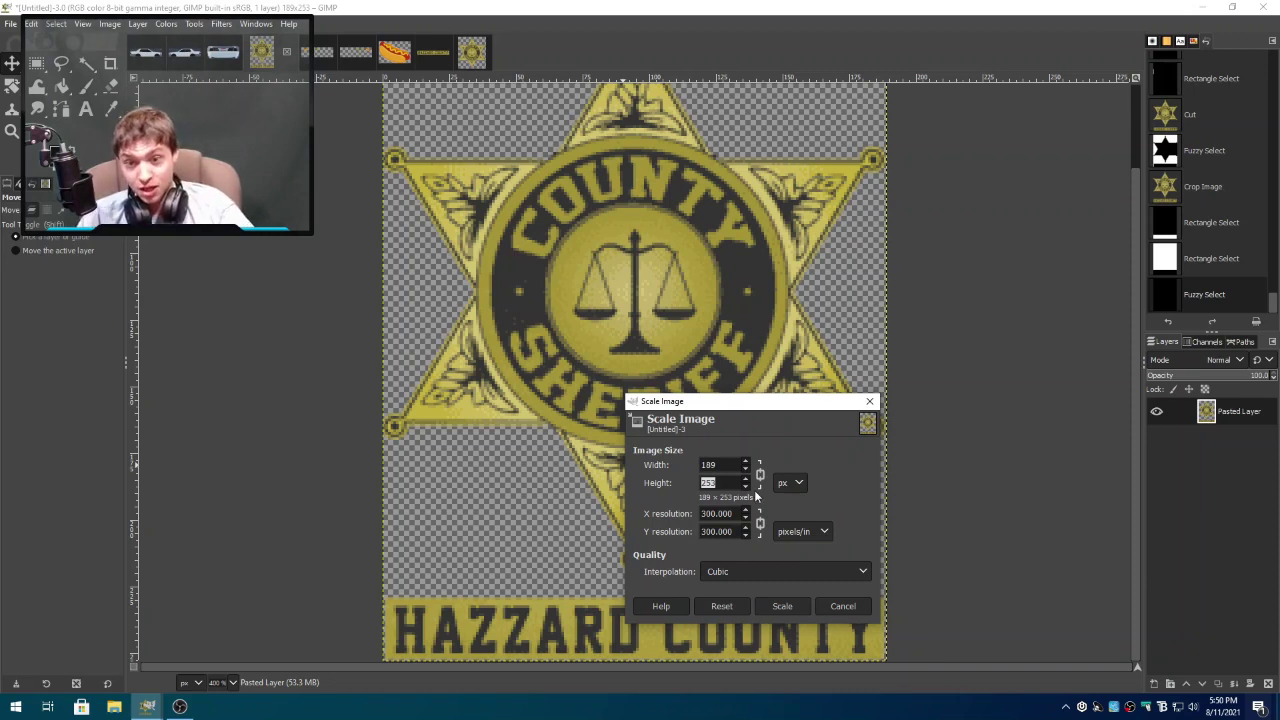
text(150)
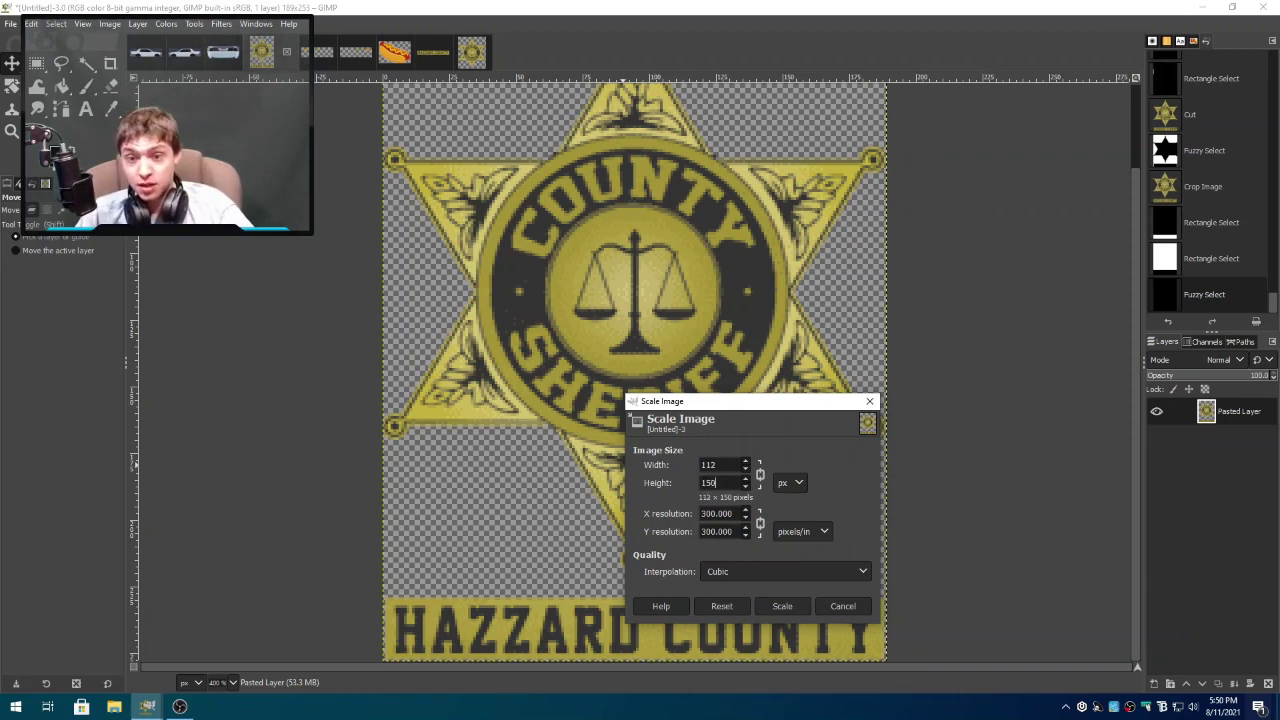
click(790, 606)
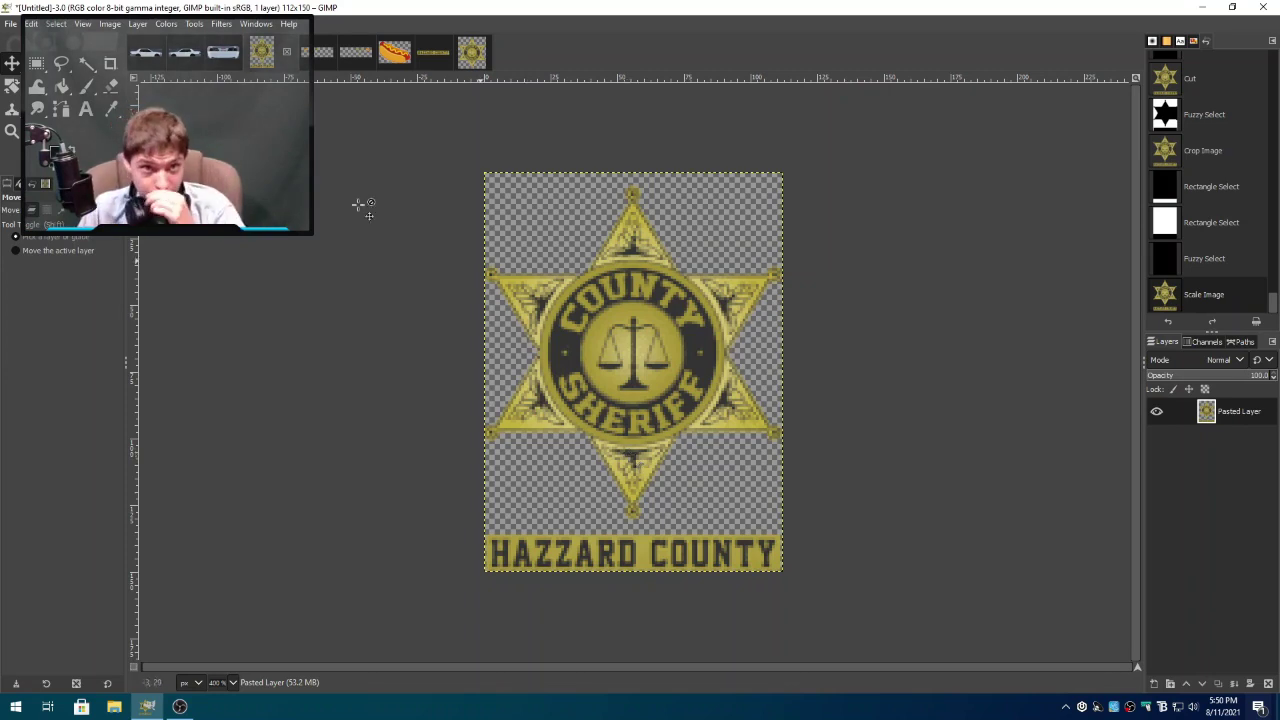
- Try the 150 px high badge as a layer on the car template's front door, and revert the template to its base image
drag(262, 52, 1252, 404)
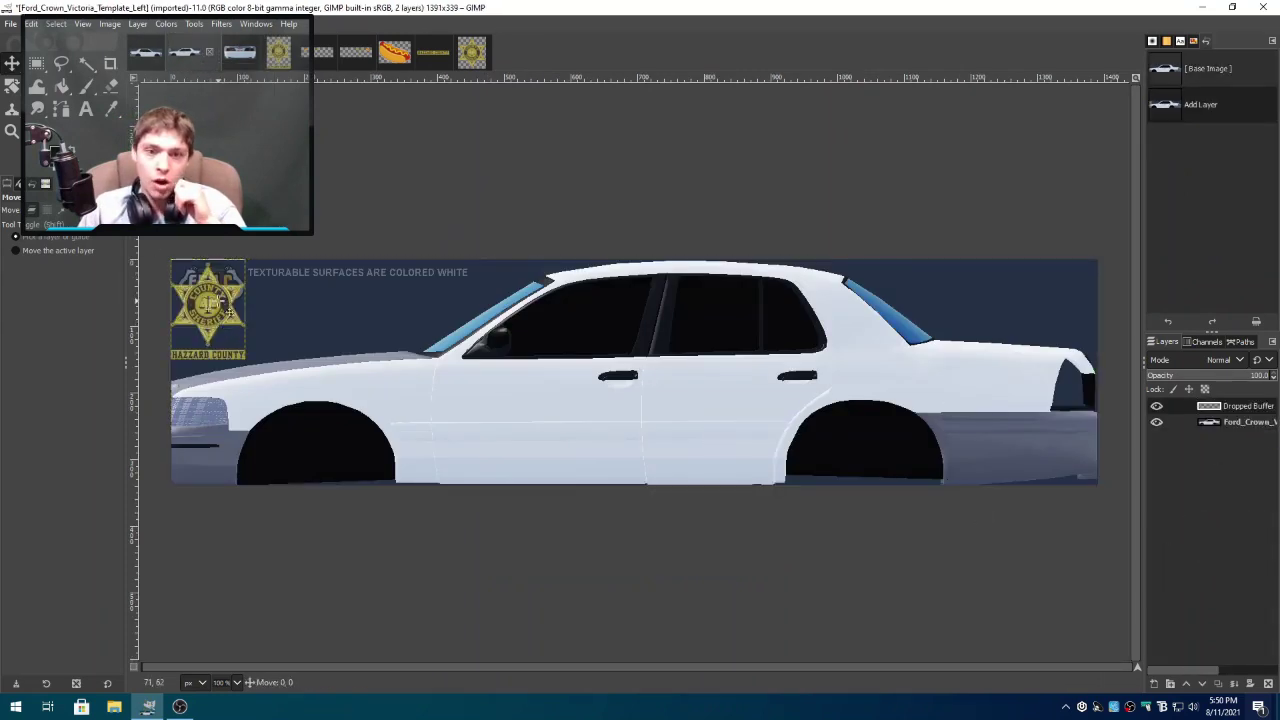
drag(230, 314, 555, 426)
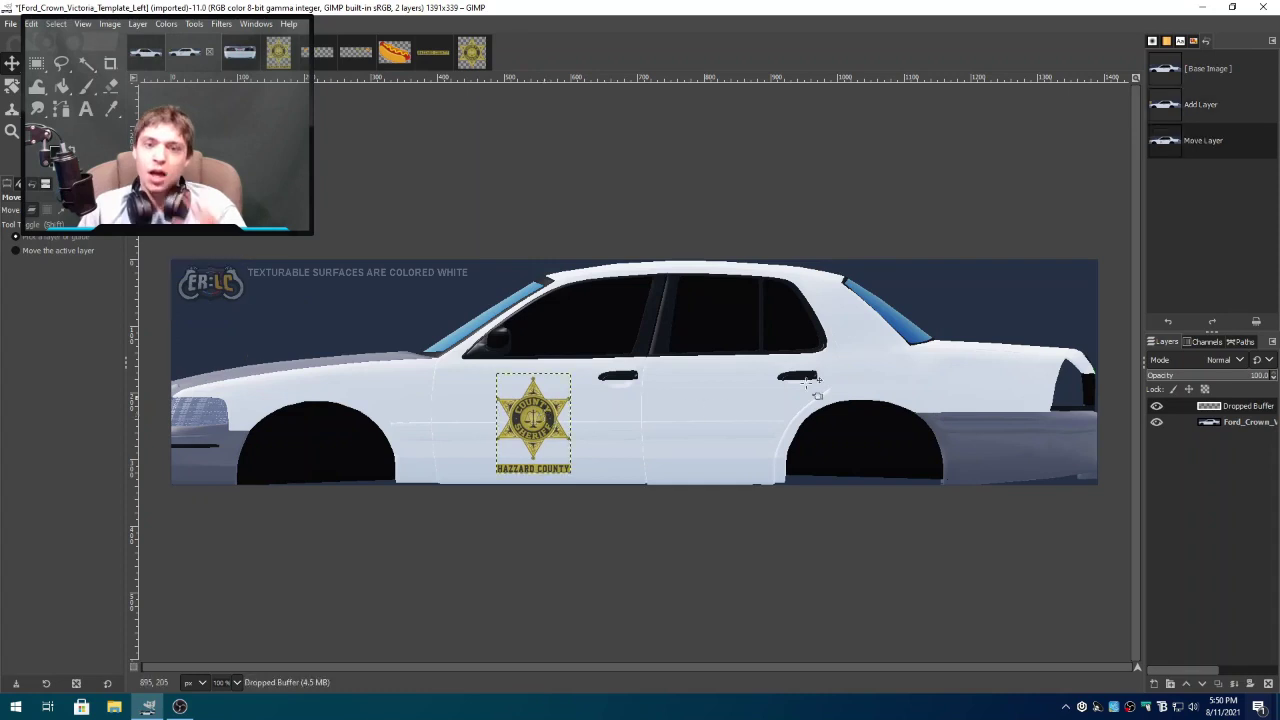
click(1201, 104)
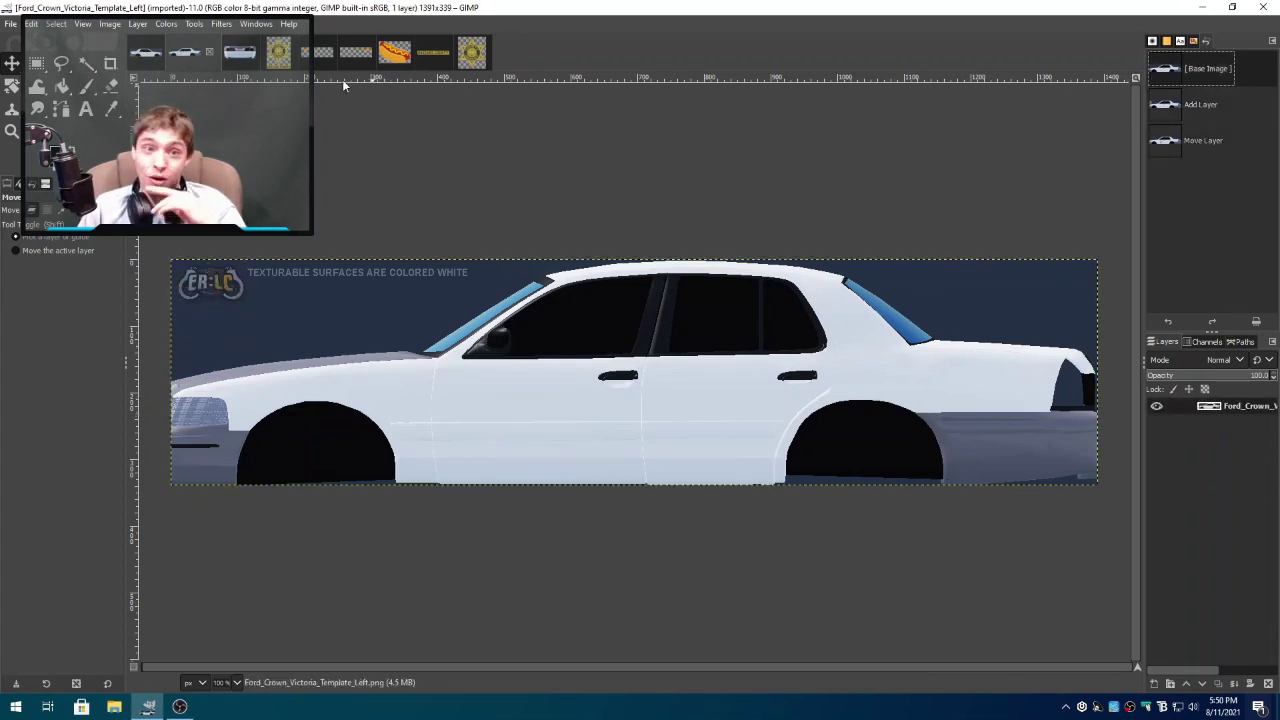
- Undo the badge image's last scaling and rescale it to 149 × 200 px
key(ctrl+Page_Down)
click(1210, 264)
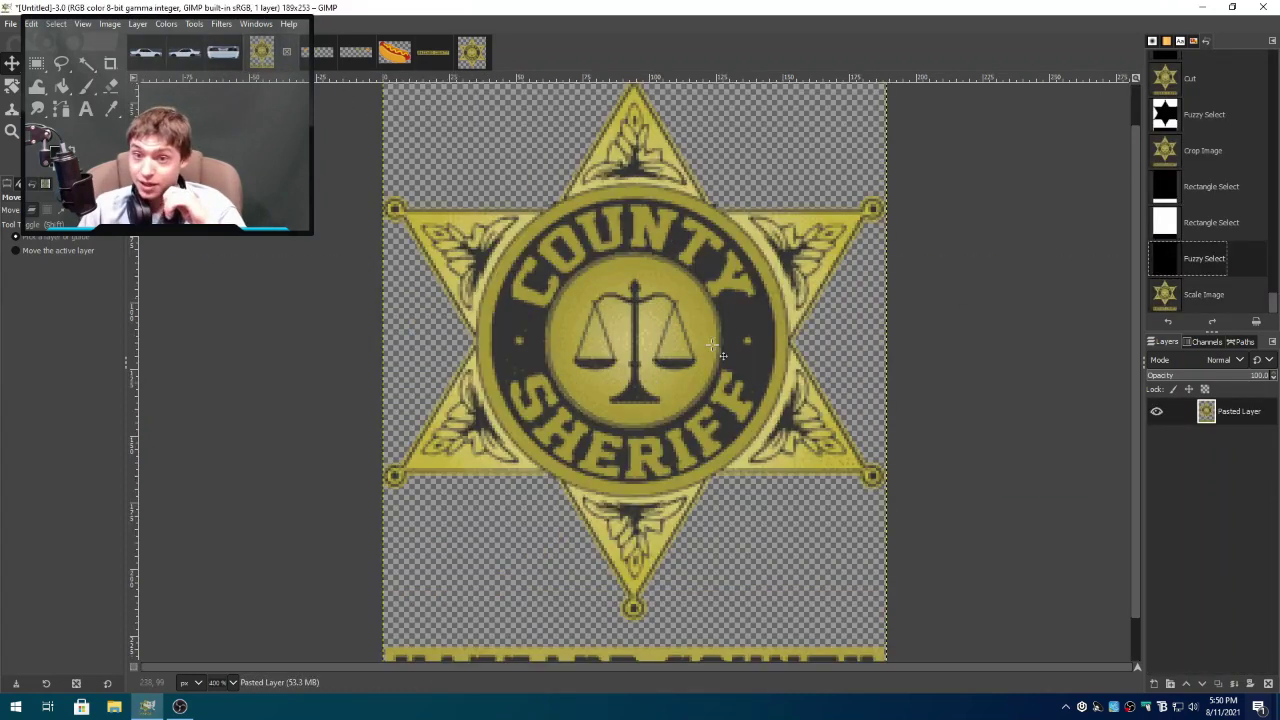
right_click(637, 367)
mouse_move(684, 436)
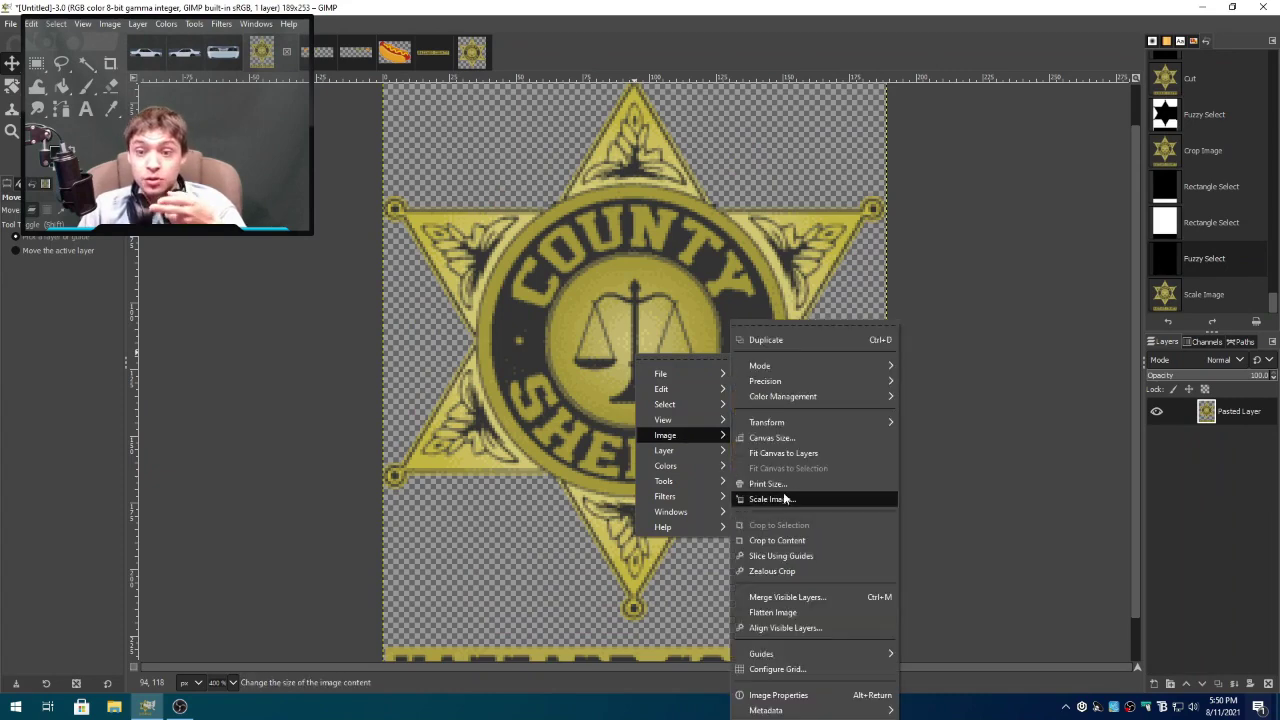
click(782, 498)
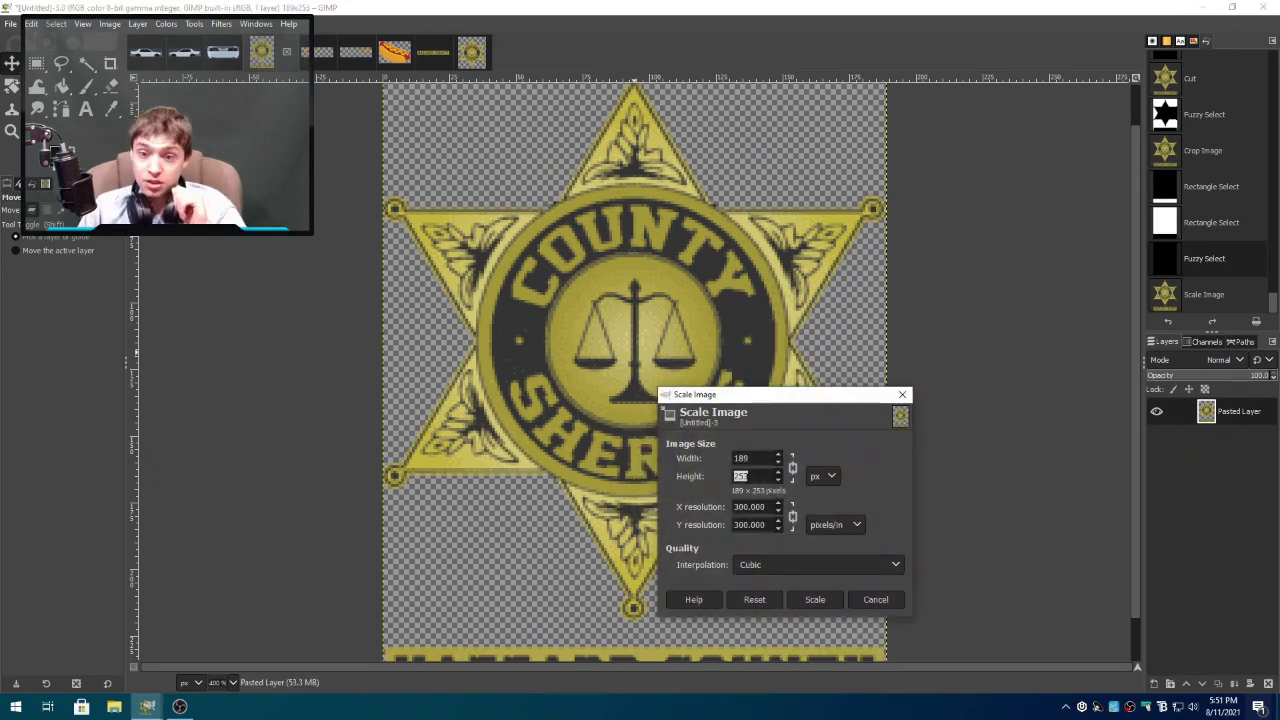
text(200)
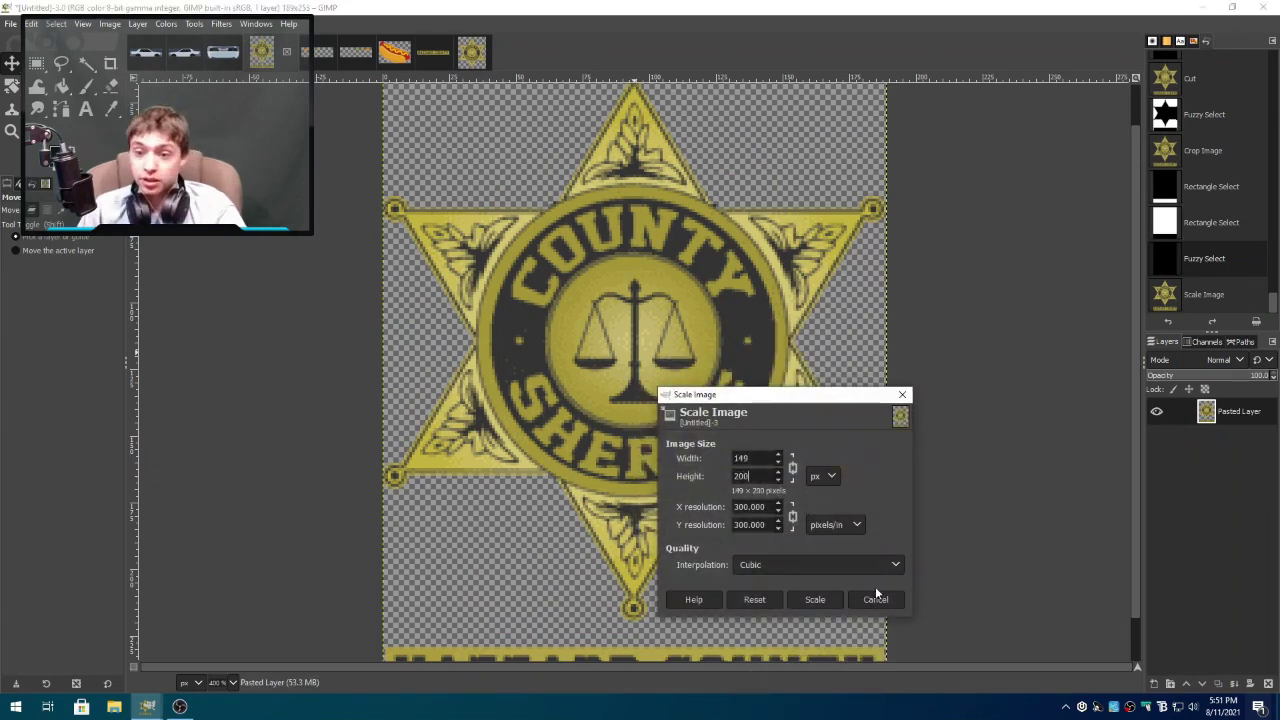
click(818, 599)
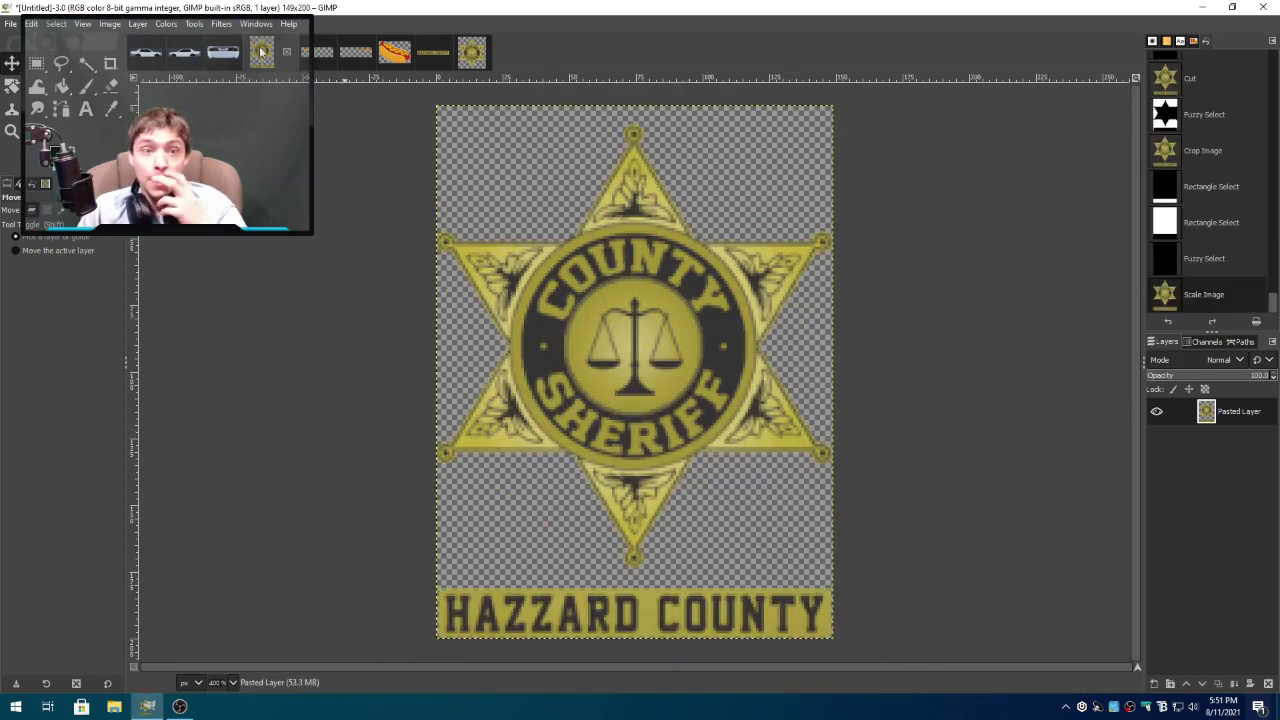
- Try the 200 px high badge as a layer on the car template's front door, and revert the template to its base image
drag(260, 50, 1225, 415)
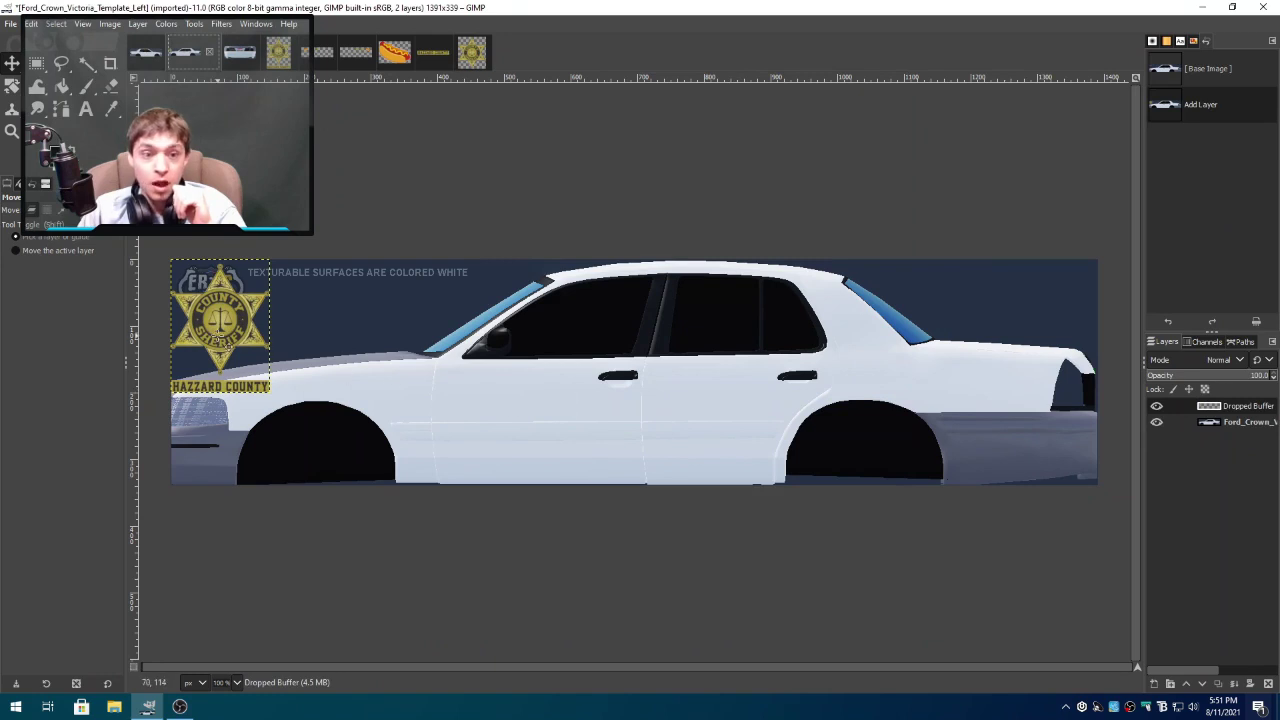
drag(222, 342, 546, 434)
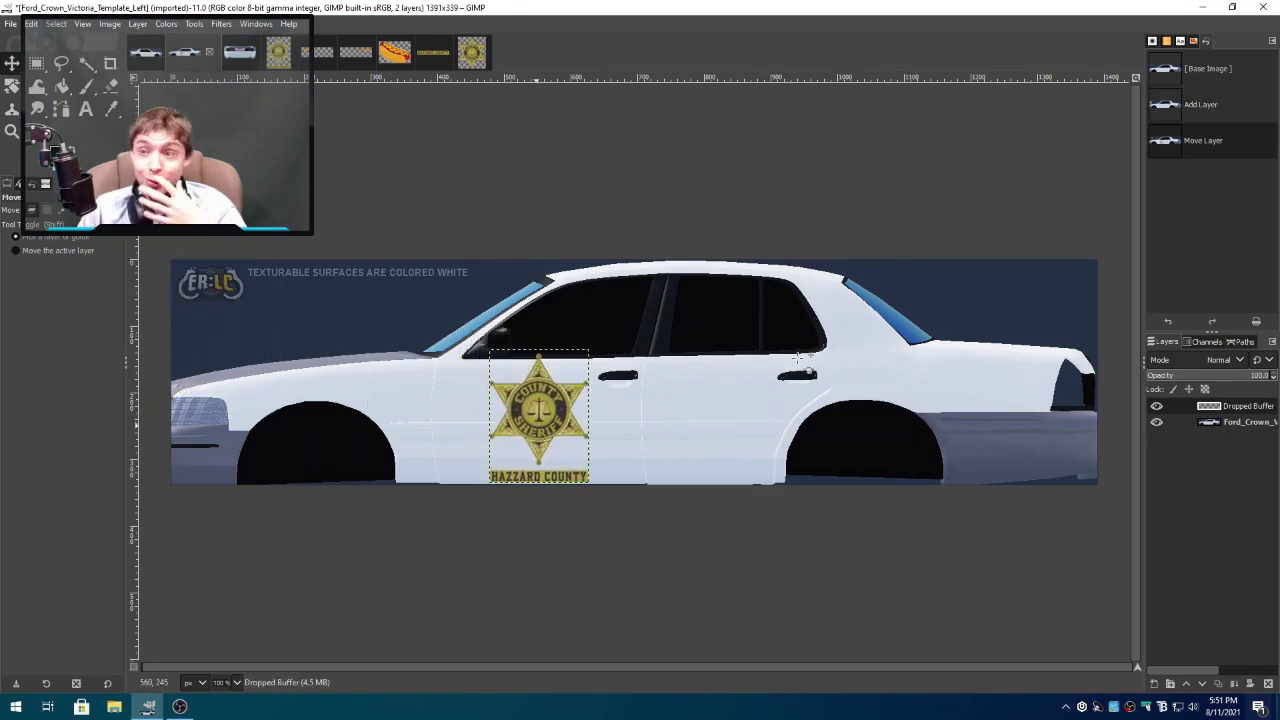
click(1230, 70)
- Undo the badge image's last scaling and rescale it to 120 × 160 px
click(278, 52)
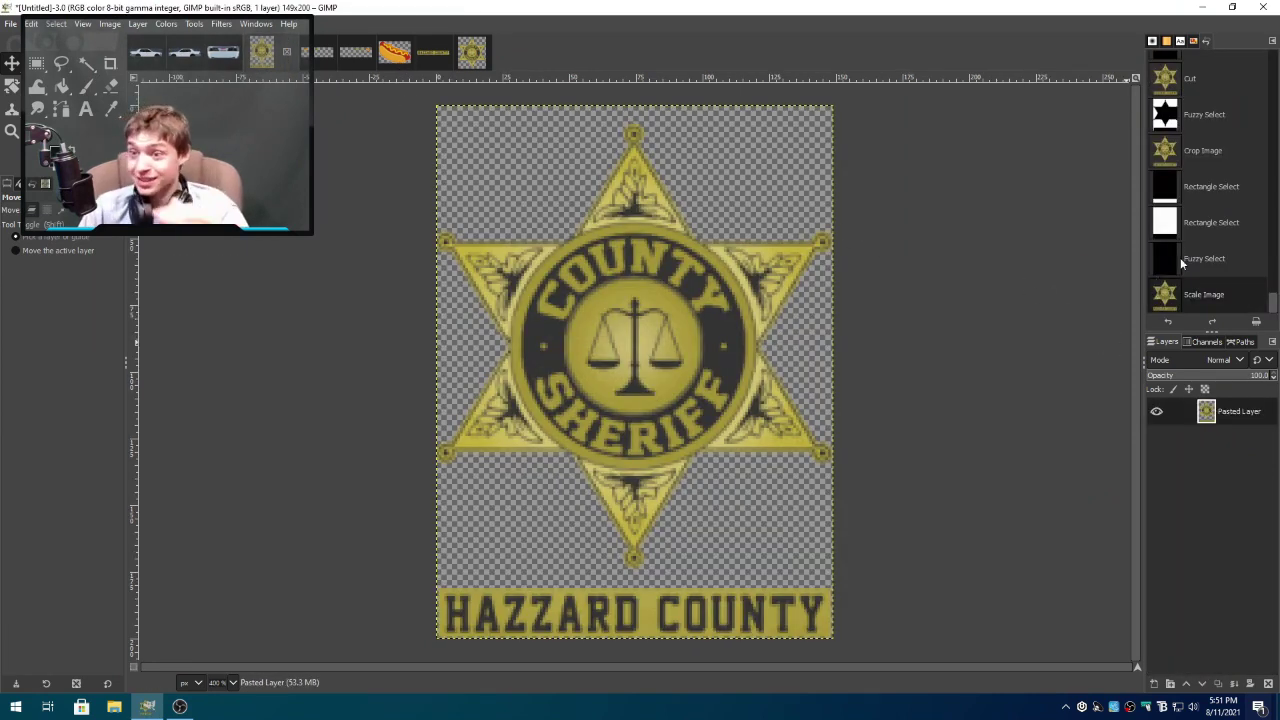
click(1182, 258)
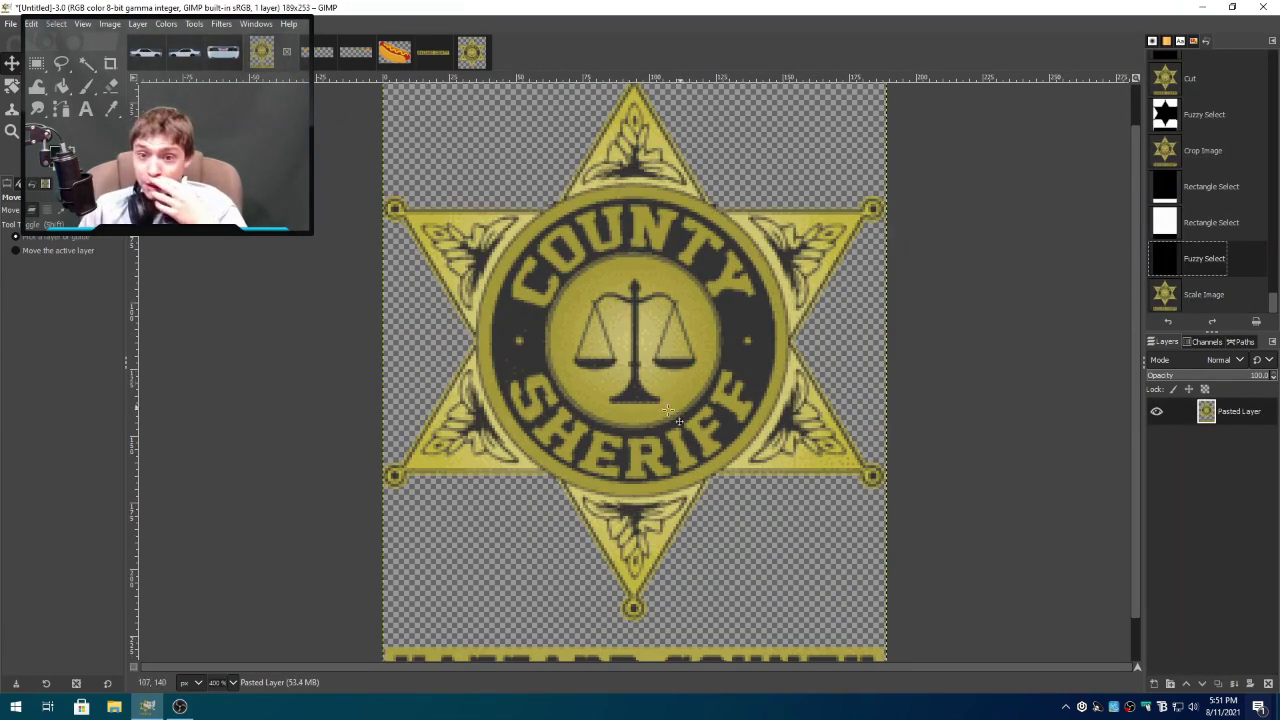
right_click(668, 410)
mouse_move(720, 475)
click(790, 500)
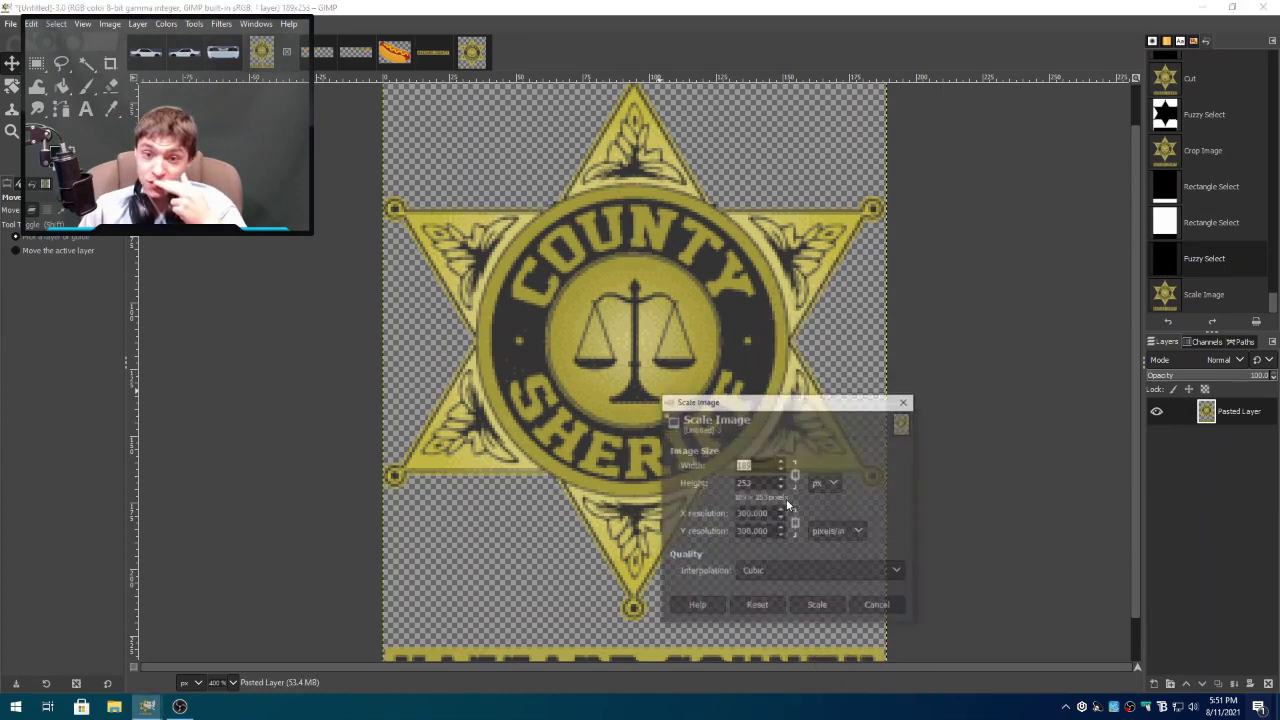
key(Tab)
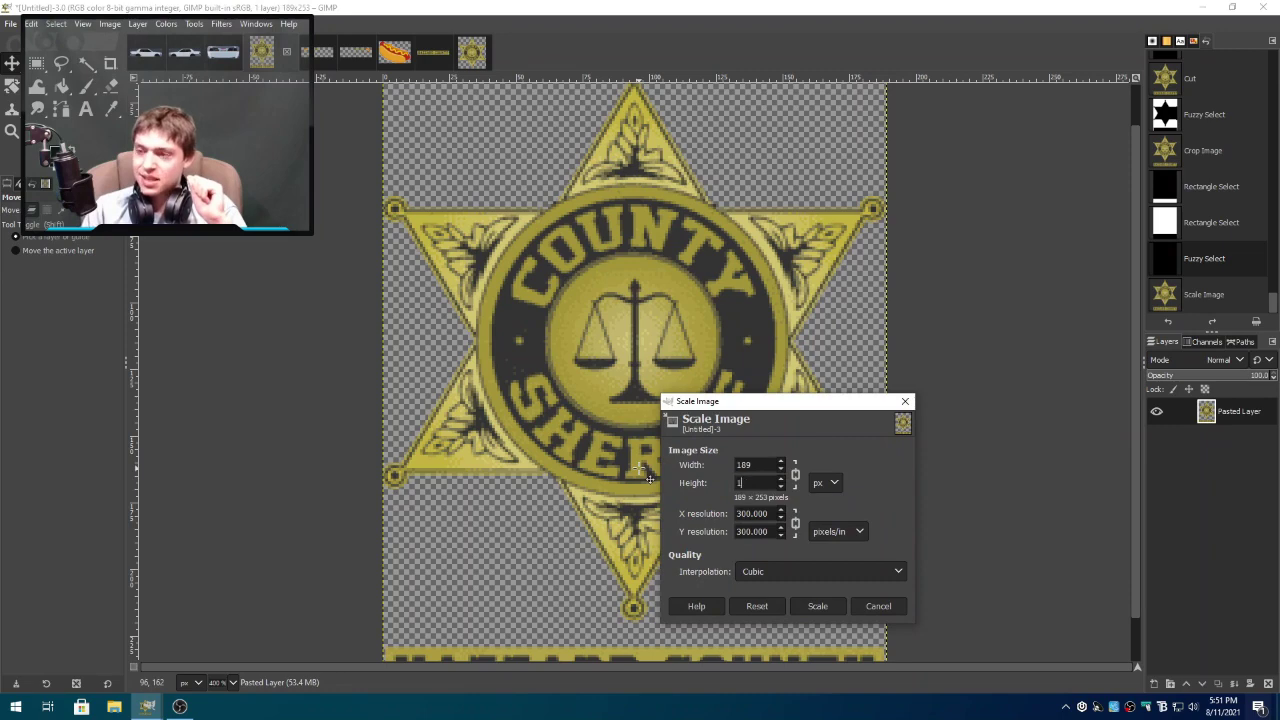
click(817, 606)
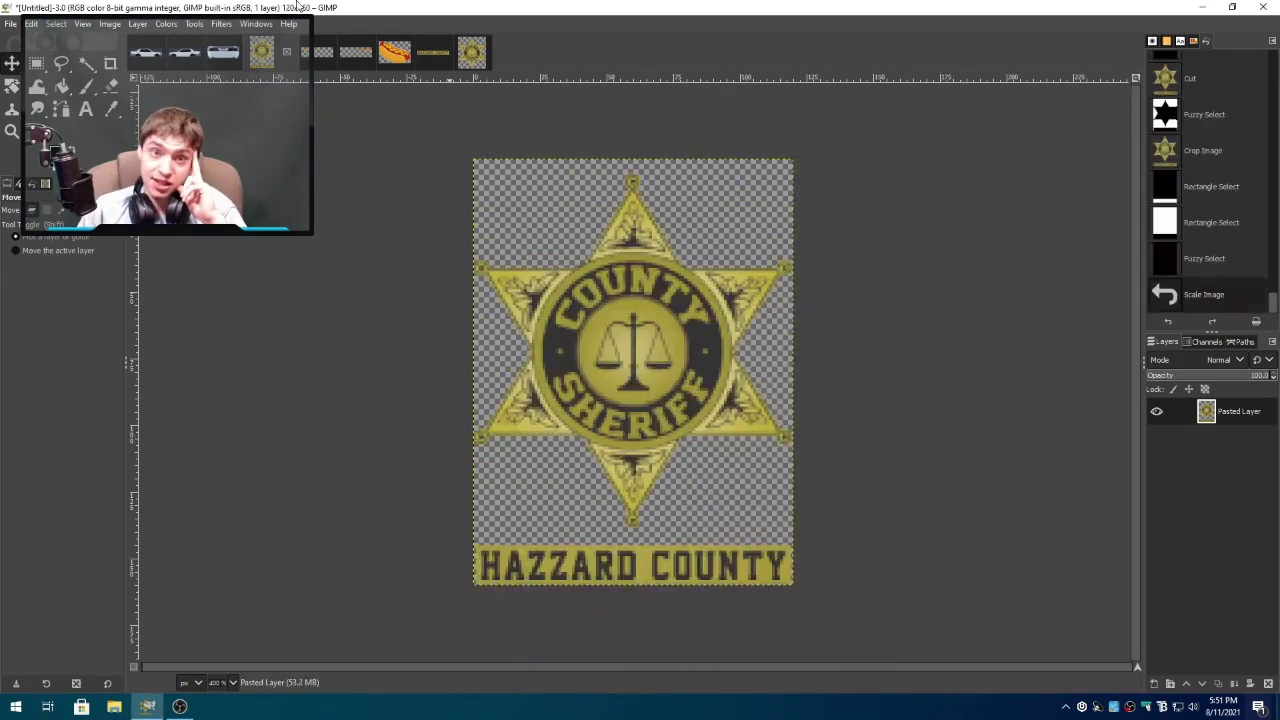
- Try the 160 px high badge on the car template's front door, and undo both the placement and the badge image's scaling
drag(263, 50, 1238, 414)
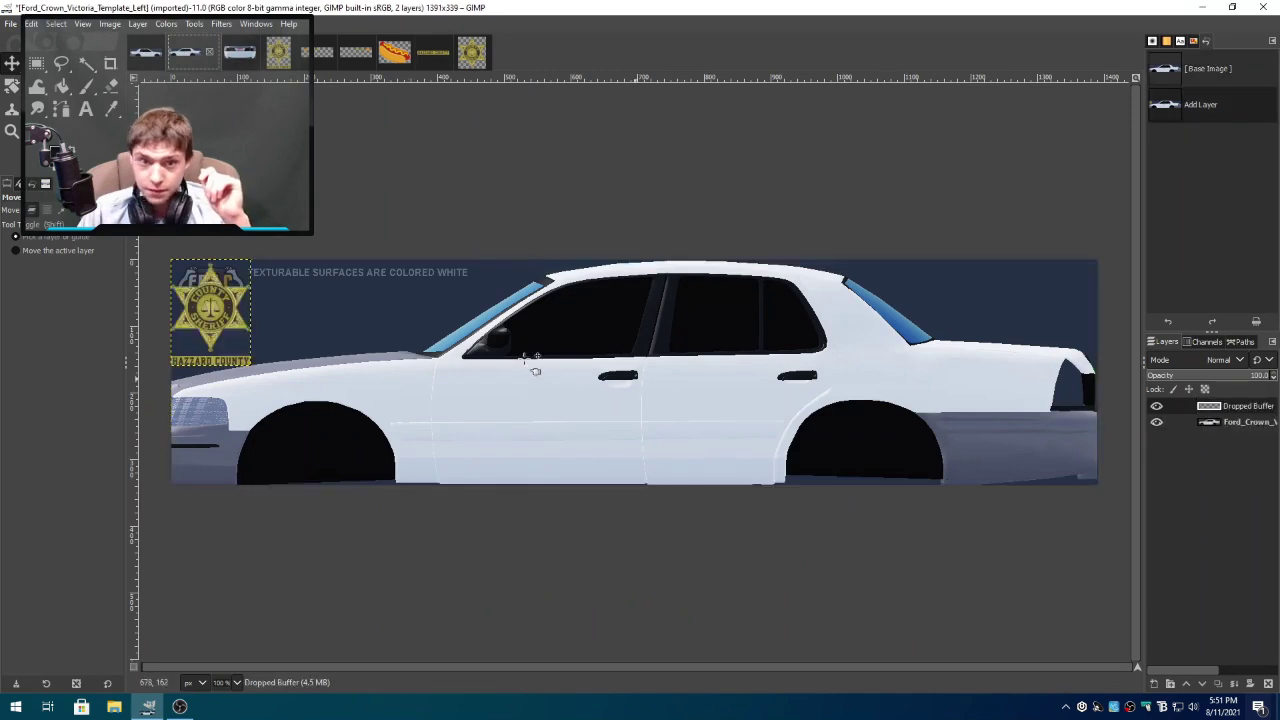
drag(329, 346, 551, 421)
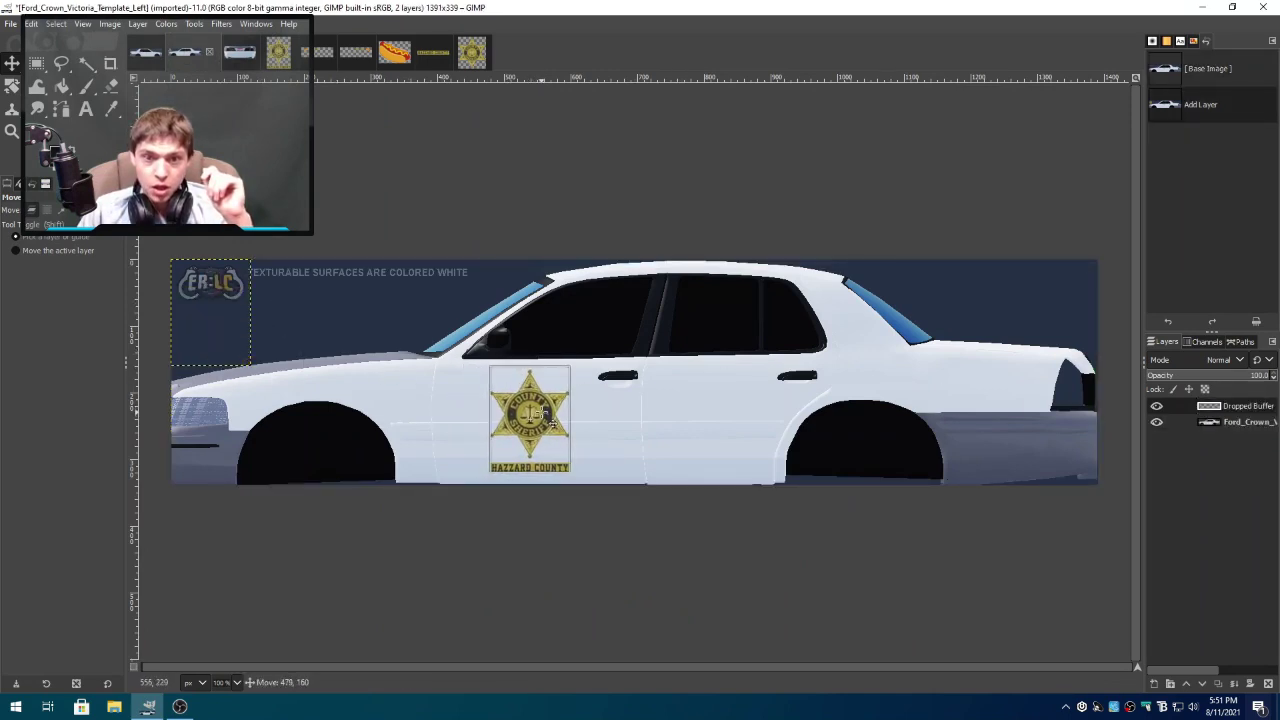
drag(552, 421, 552, 421)
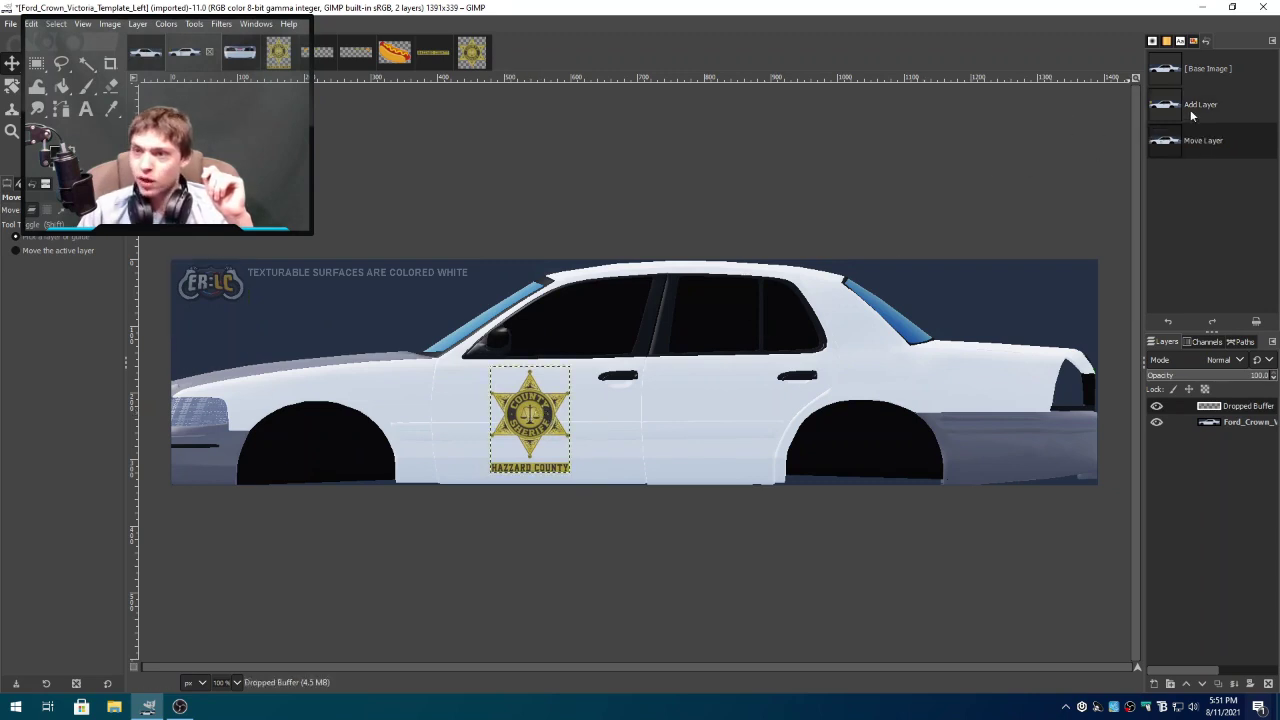
key(ctrl+z)
key(ctrl+z)
click(280, 52)
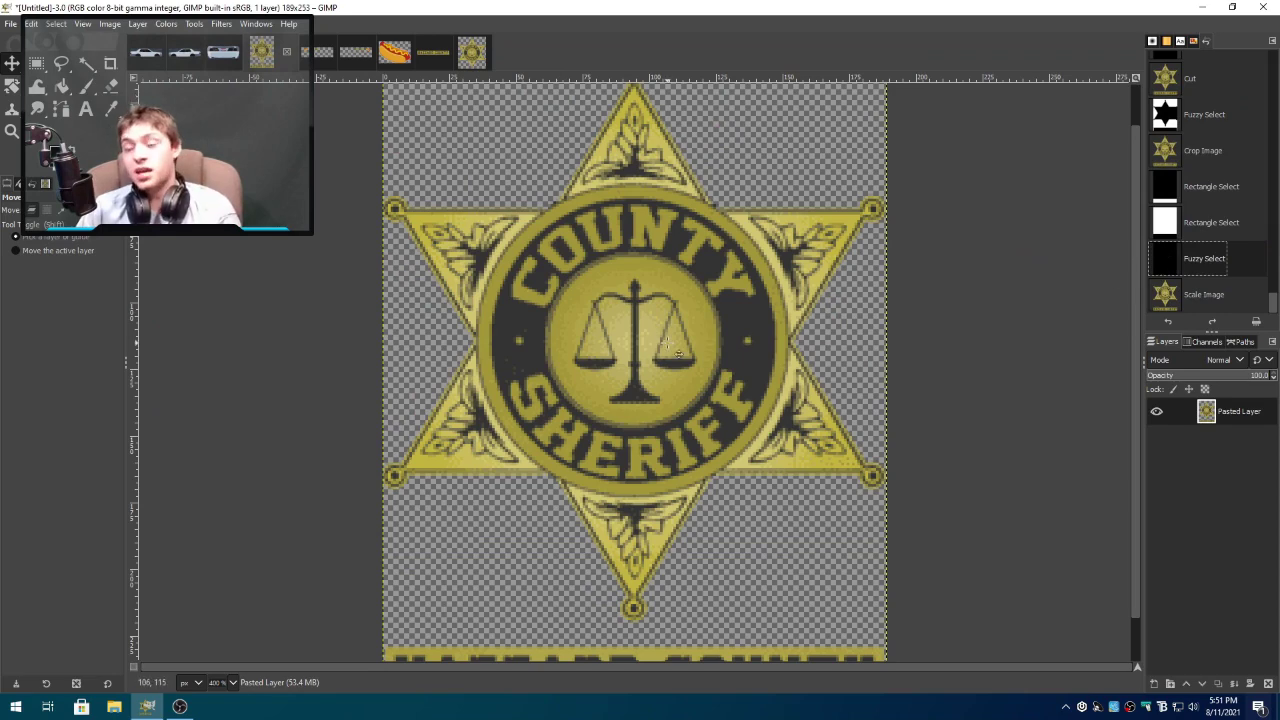
- Rescale the badge image to 170 × 228 px
right_click(669, 347)
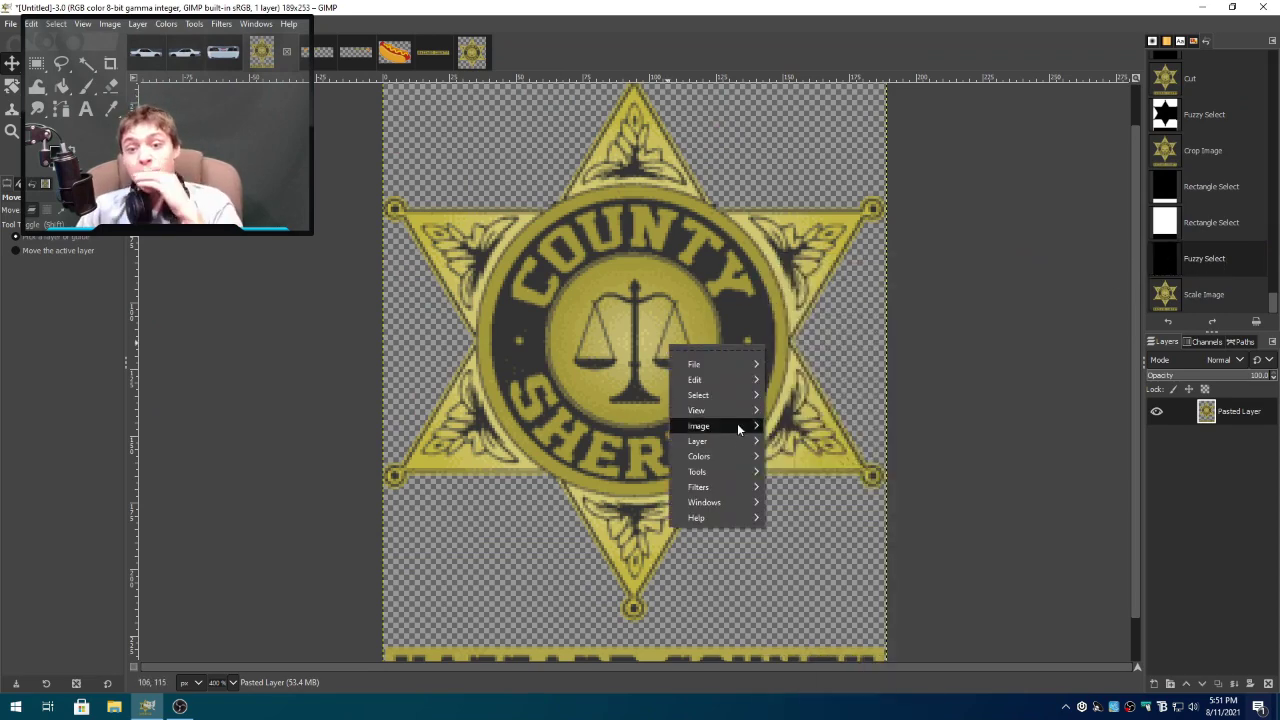
mouse_move(737, 425)
click(840, 499)
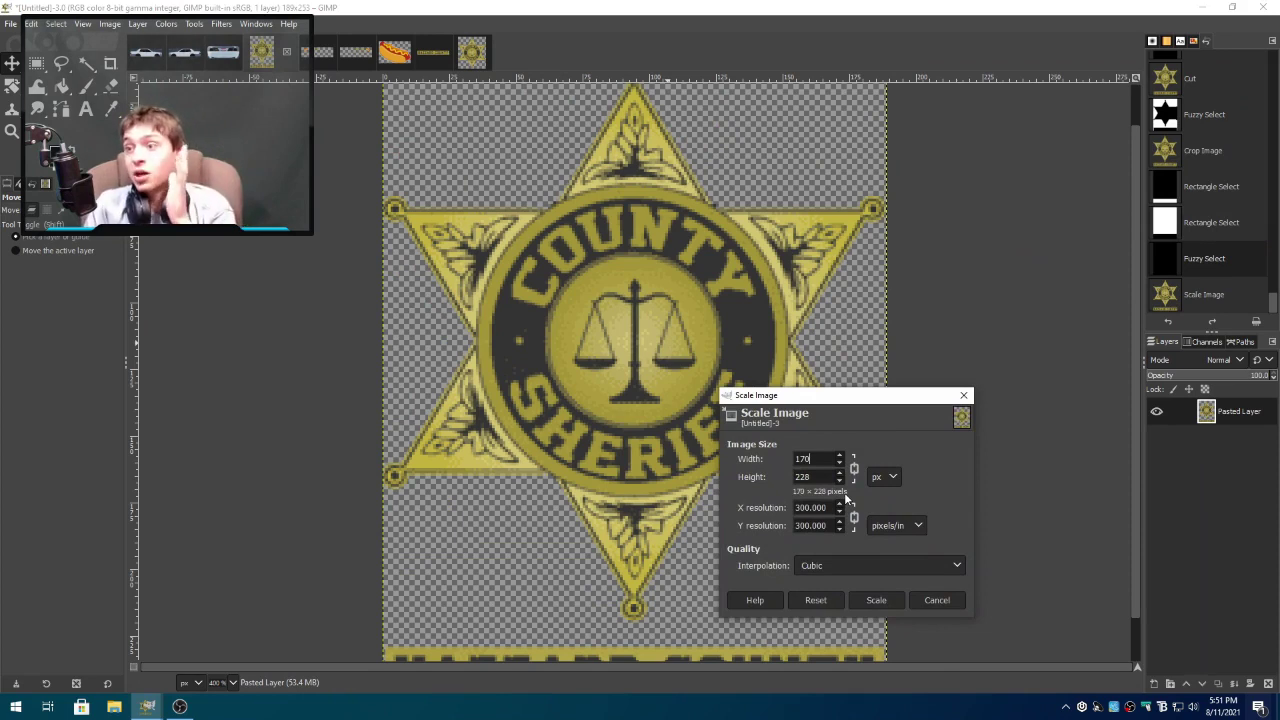
click(876, 600)
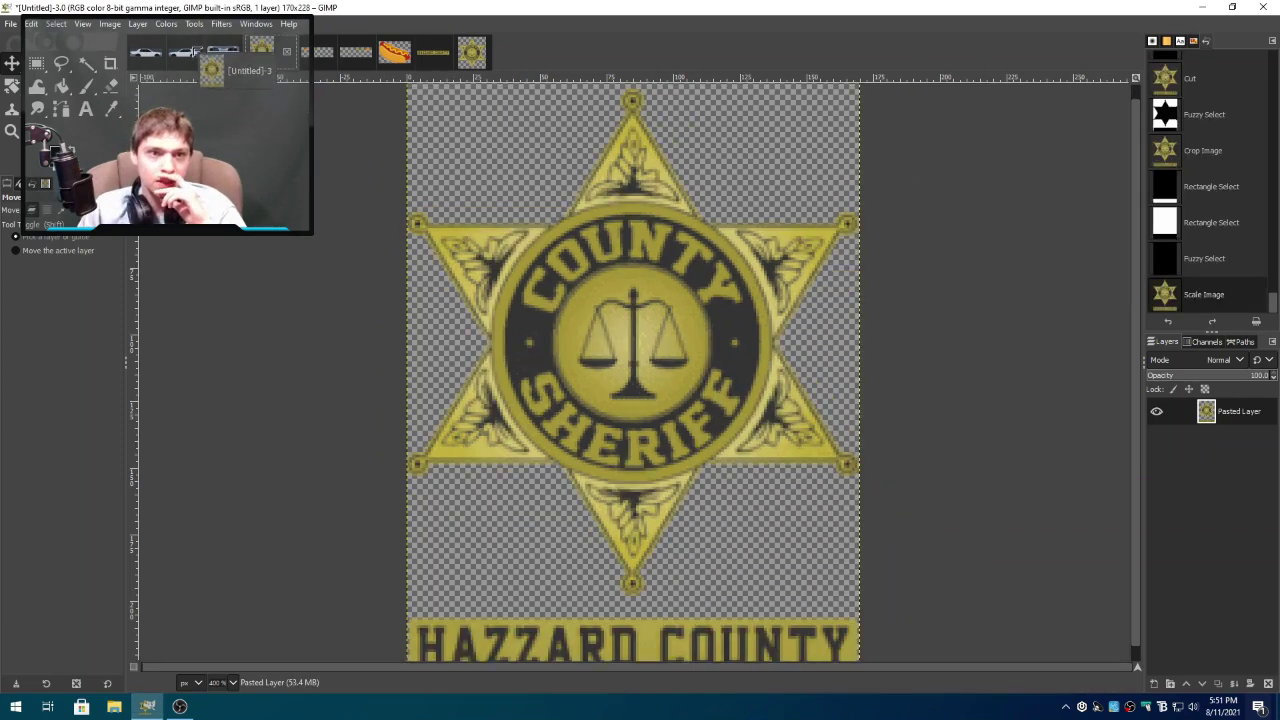
- Try the 228 px high badge as a layer on the left-side car template's front door, and revert the template to its base image
drag(211, 68, 1234, 410)
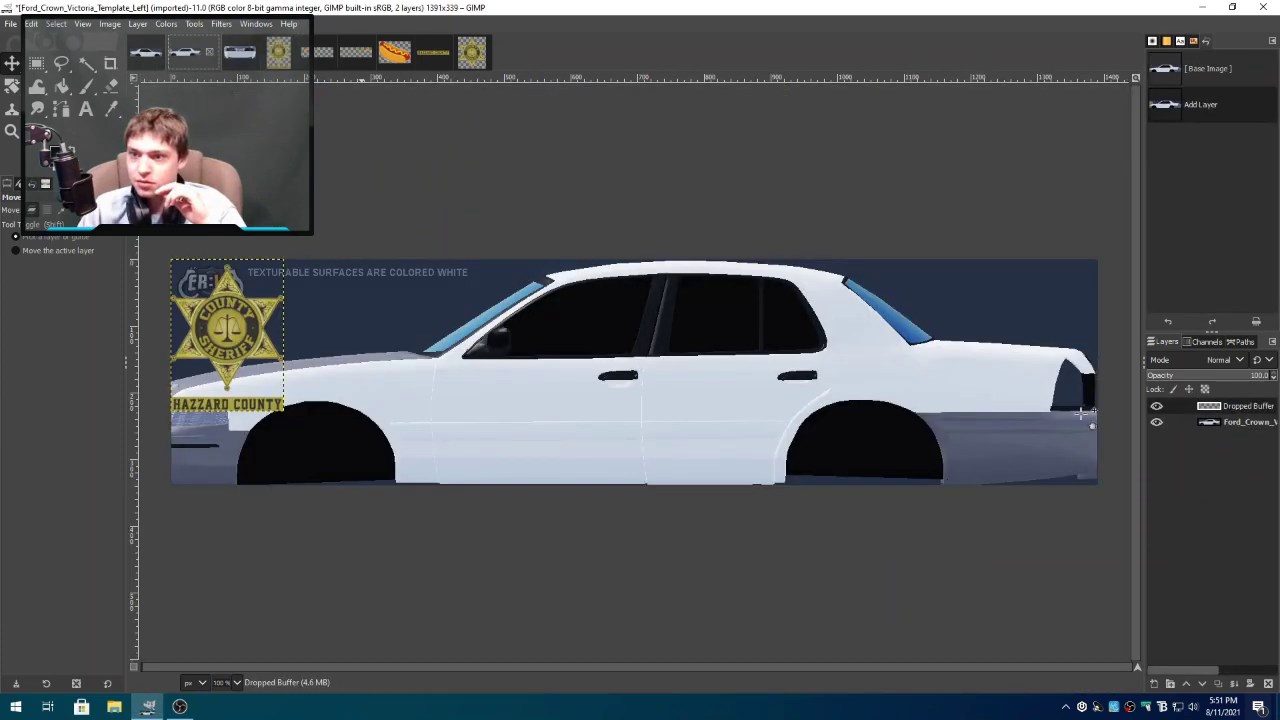
drag(218, 335, 525, 400)
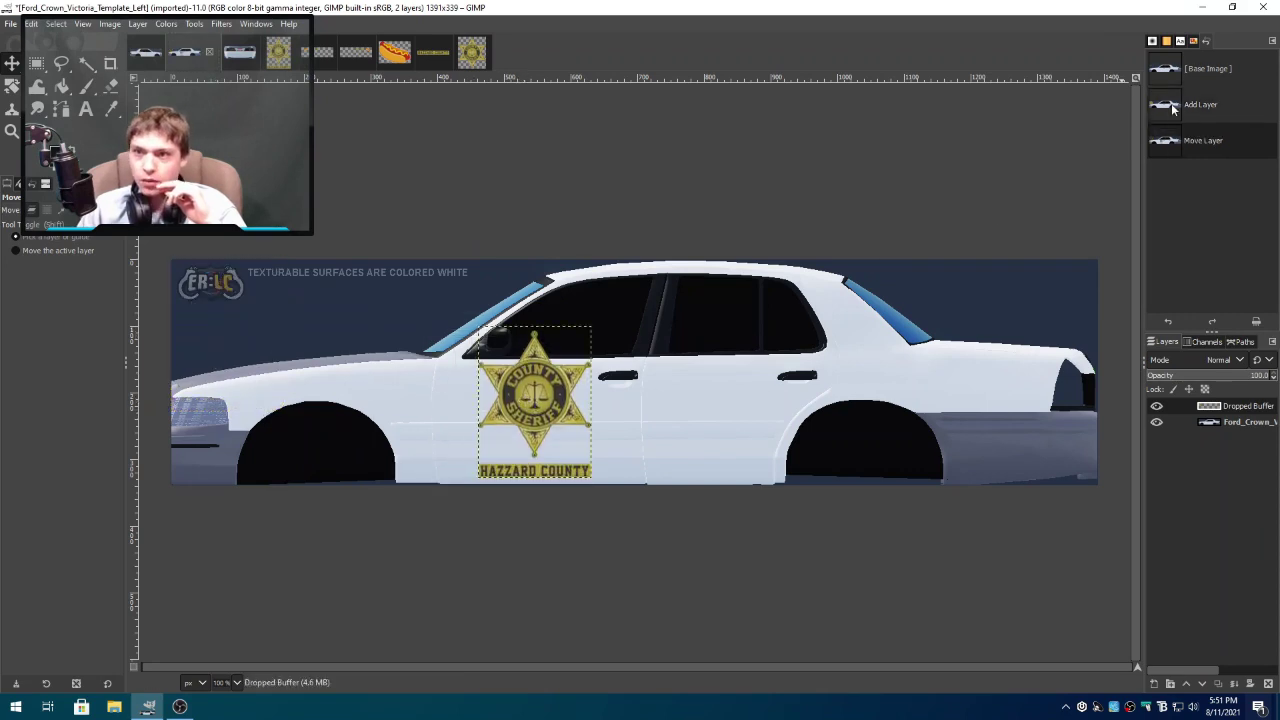
click(1174, 107)
click(1193, 70)
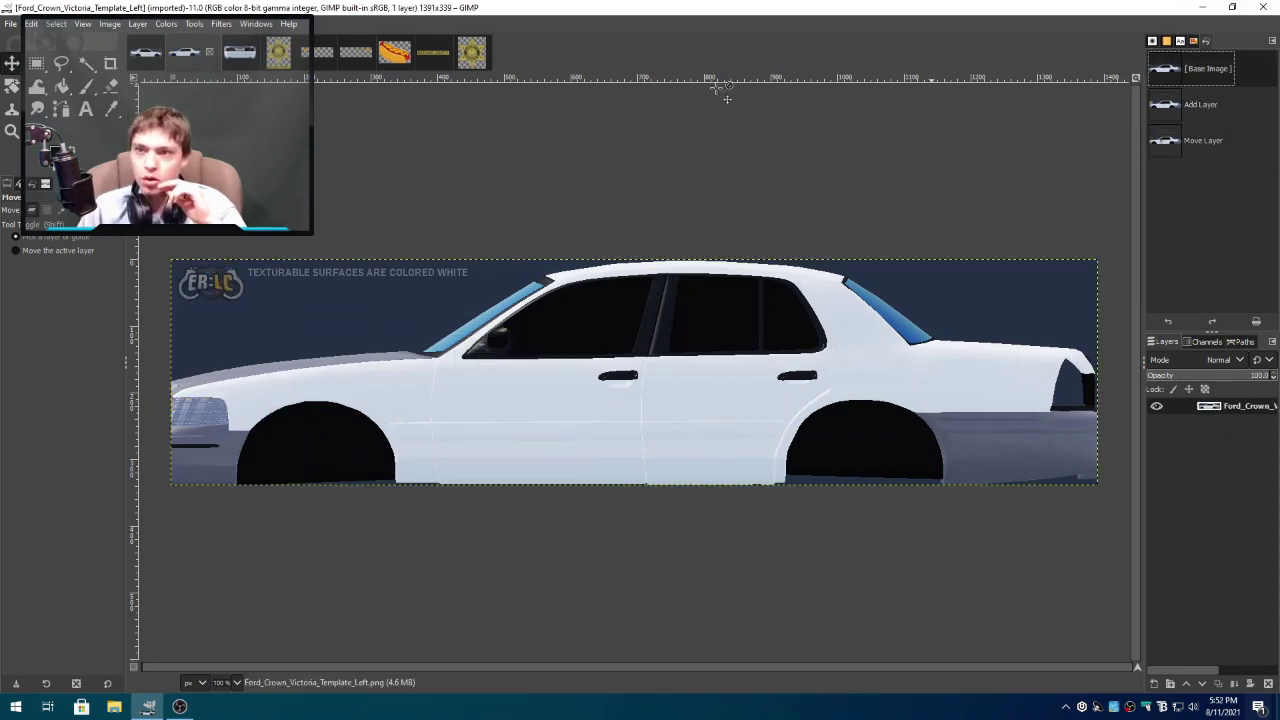
- Undo the badge image's last scaling and rescale it to 127 × 170 px
click(282, 56)
right_click(673, 434)
mouse_move(740, 508)
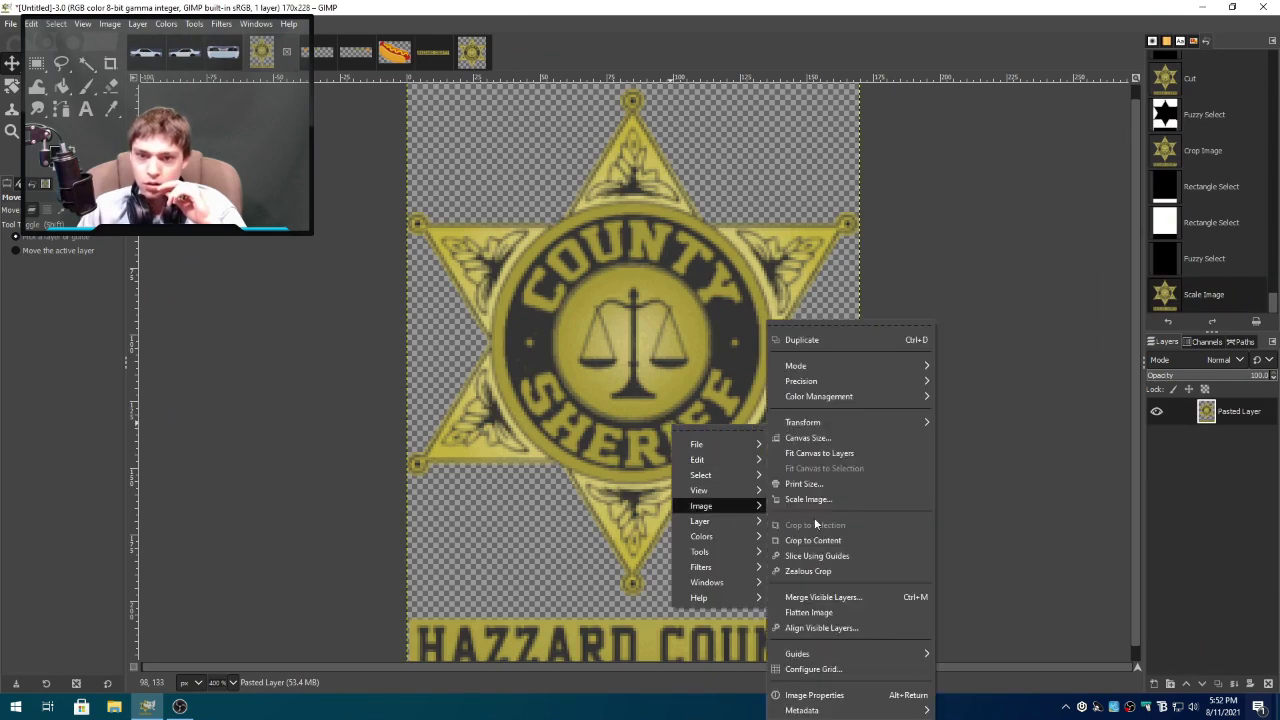
click(808, 499)
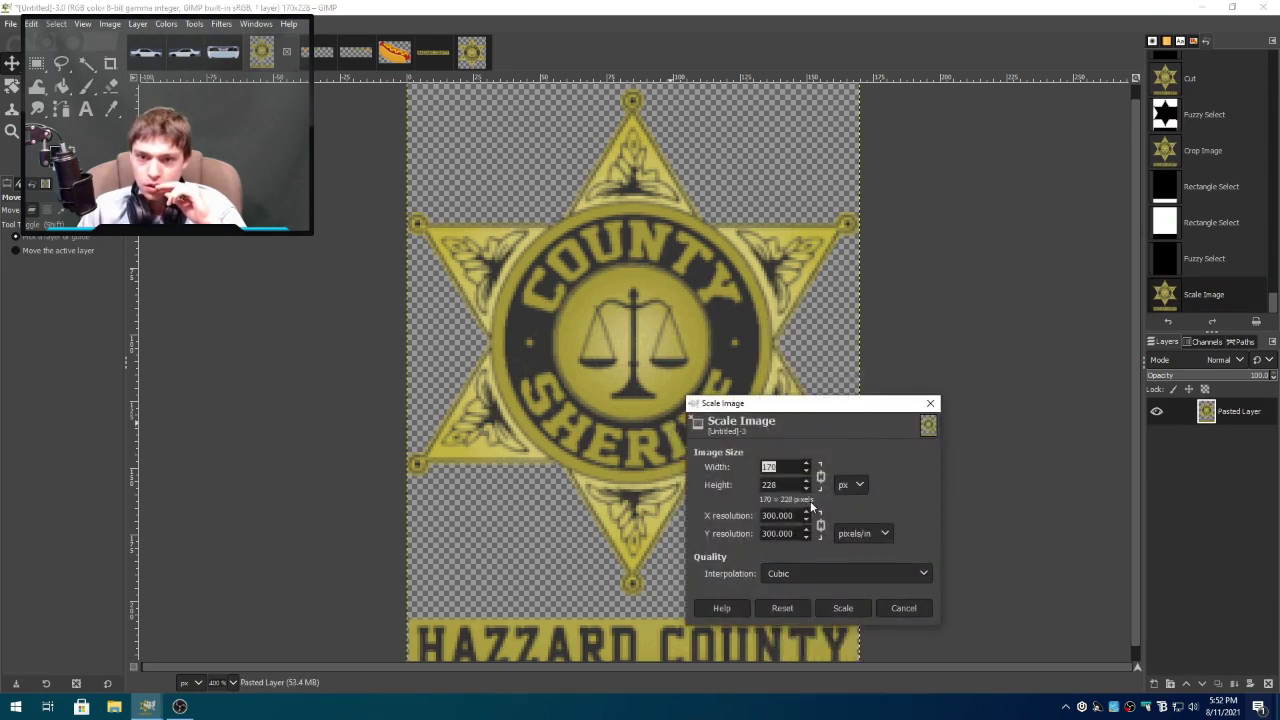
click(1210, 272)
click(930, 403)
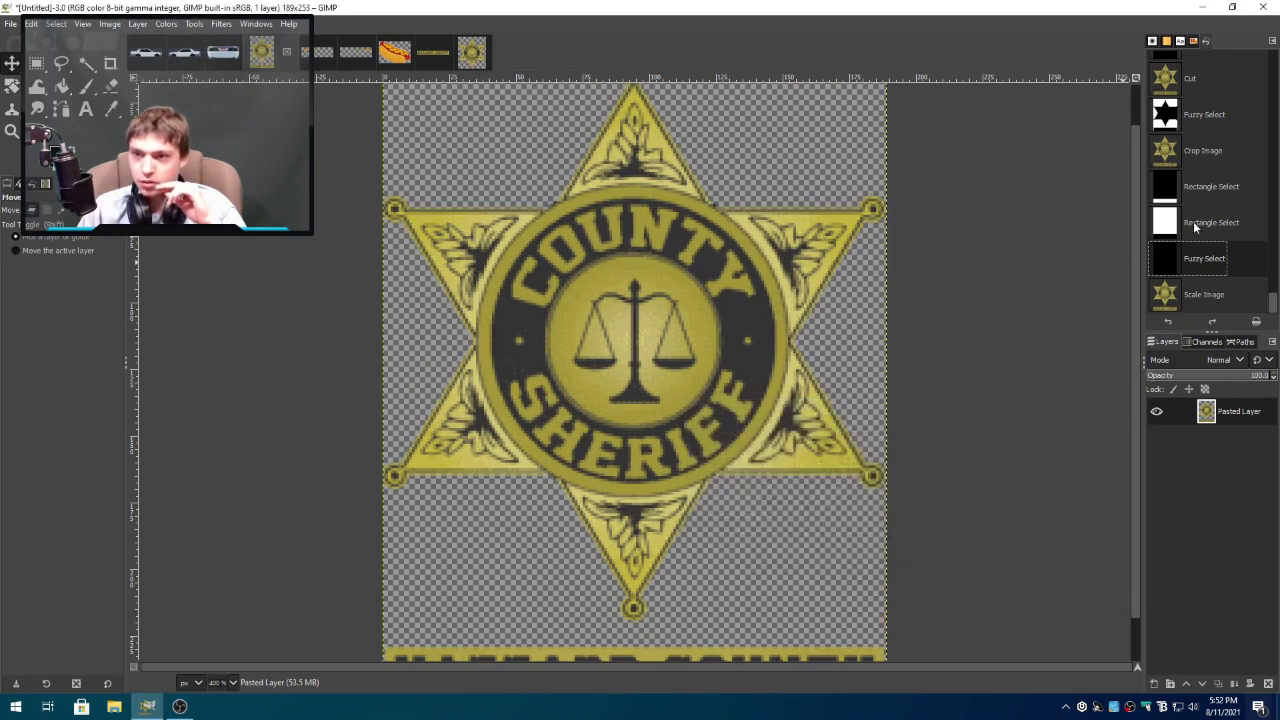
right_click(581, 391)
mouse_move(643, 471)
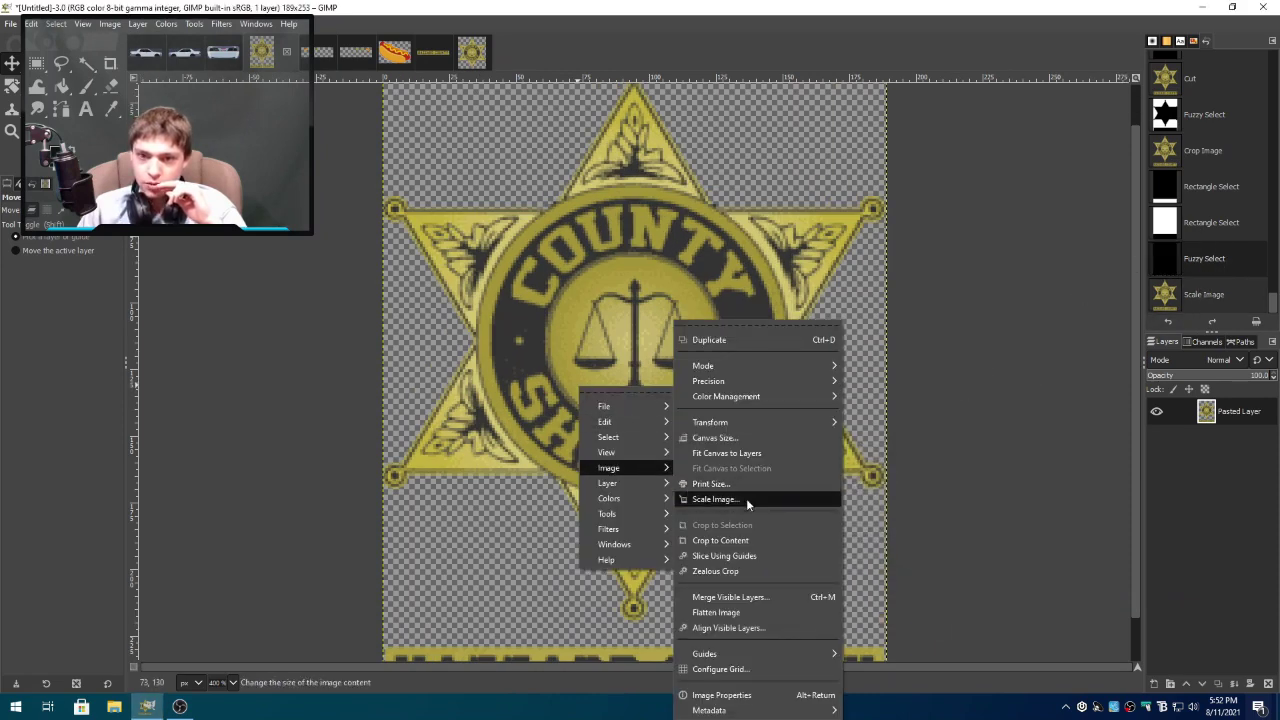
click(749, 500)
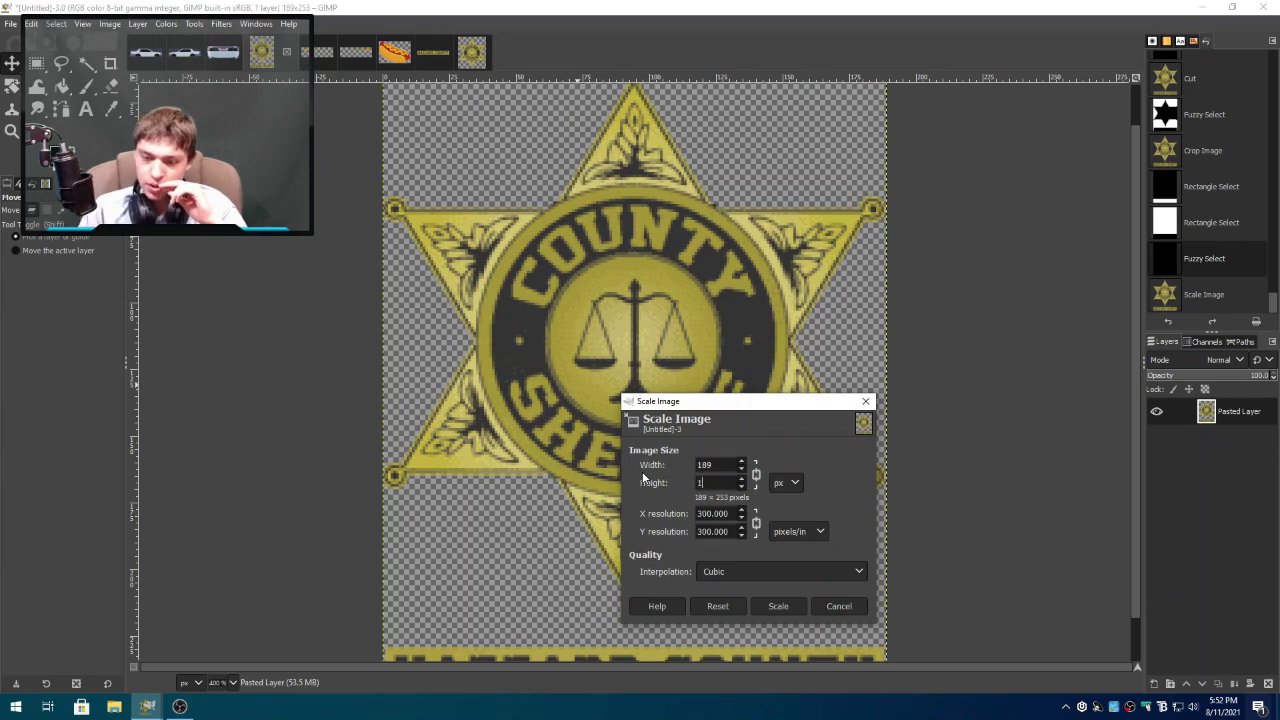
click(773, 608)
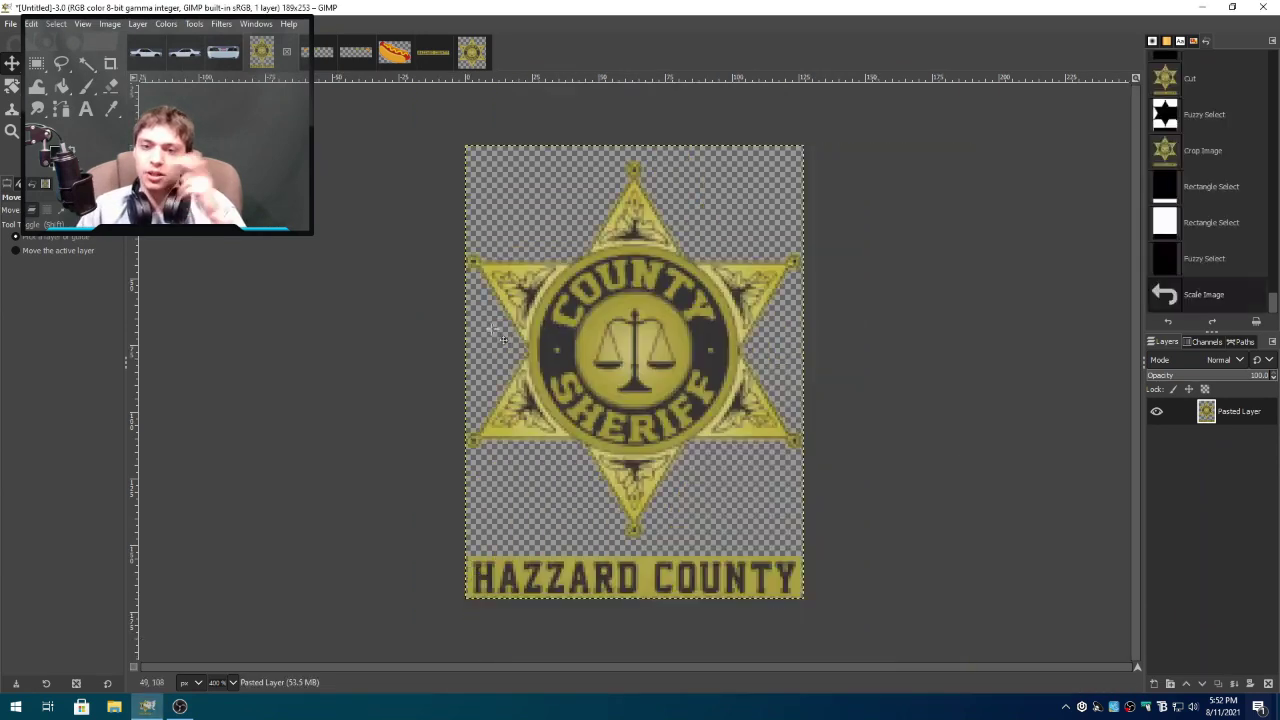
- Place the 127 × 170 px badge as a layer on the left-side car template's front door and check it at 200% zoom
drag(264, 58, 1228, 408)
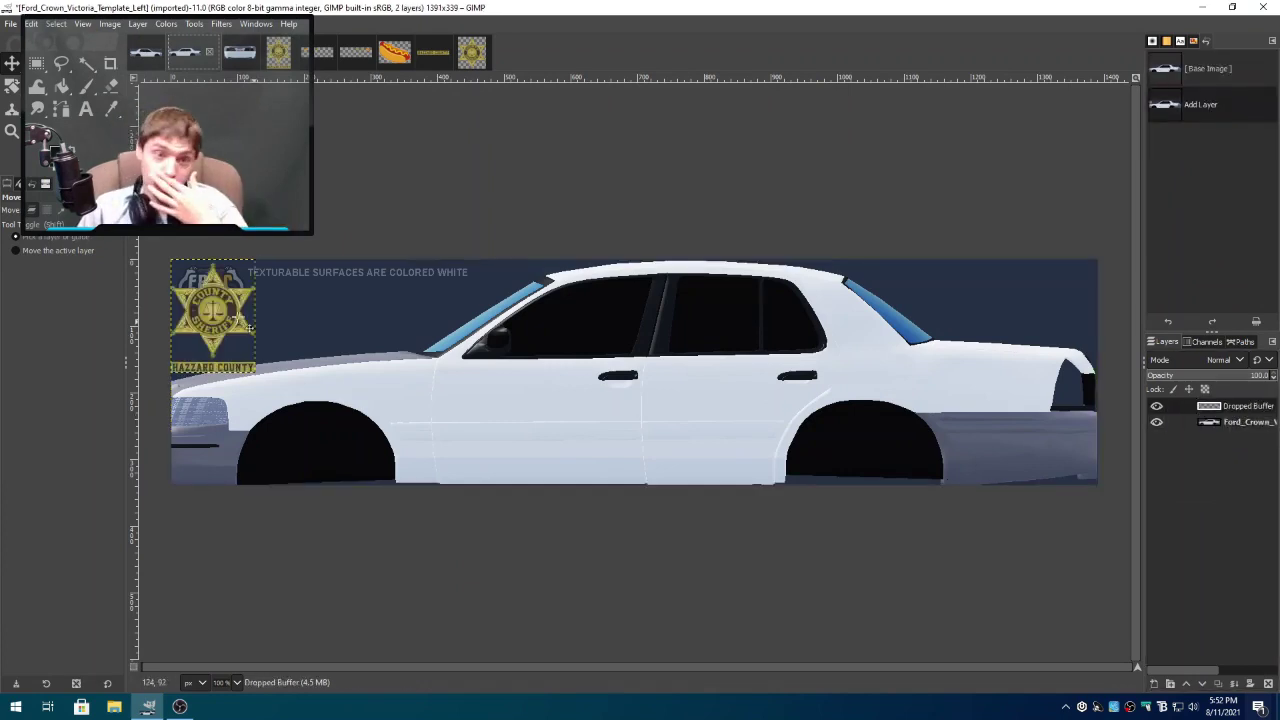
drag(233, 337, 558, 435)
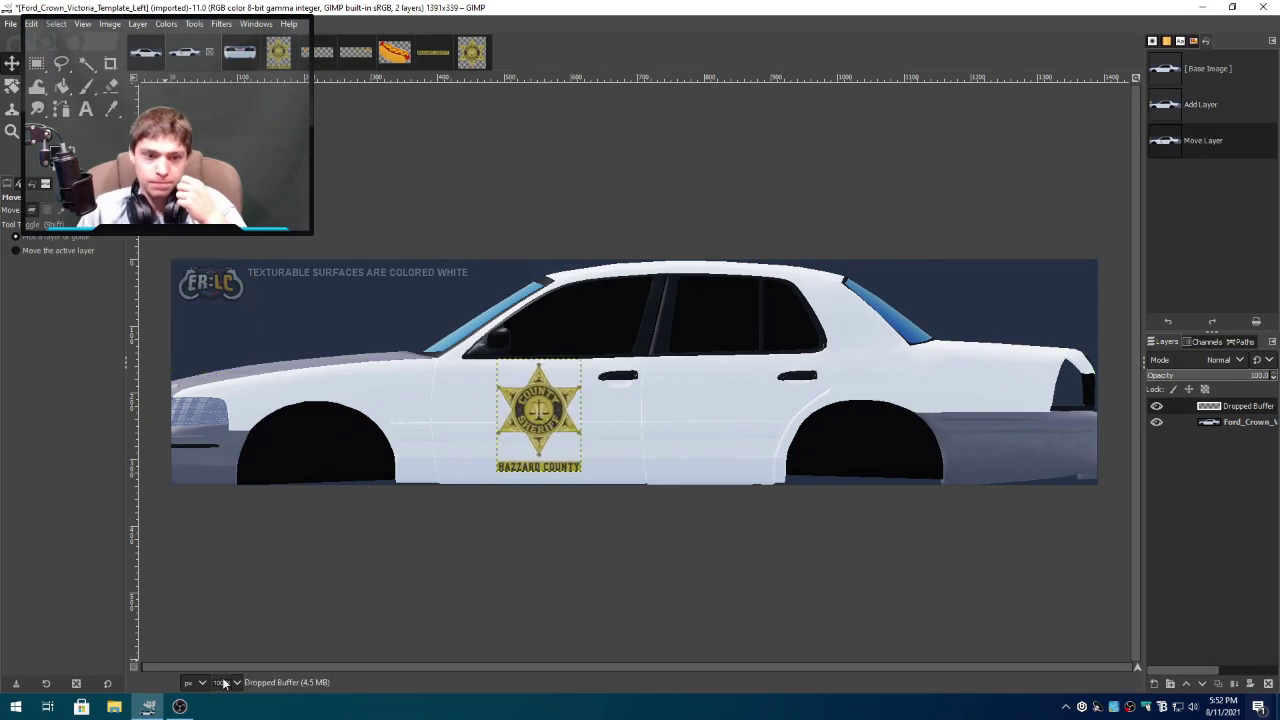
key(2)
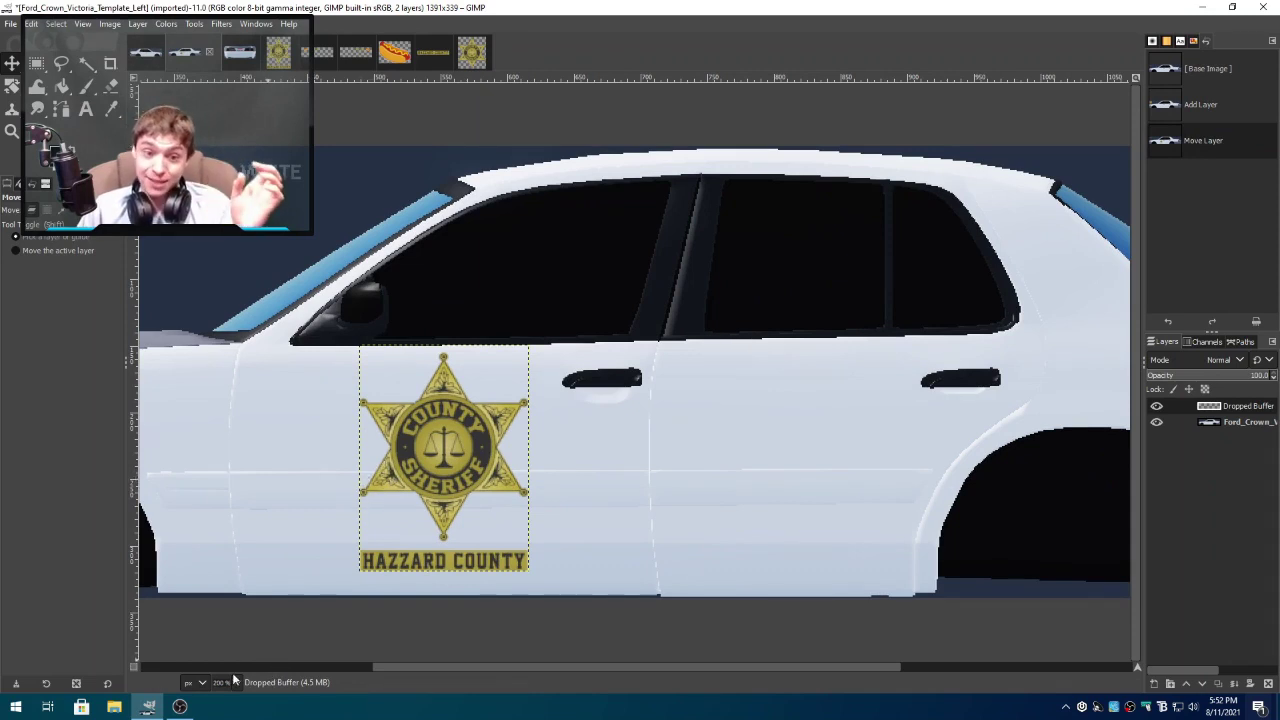
key(1)
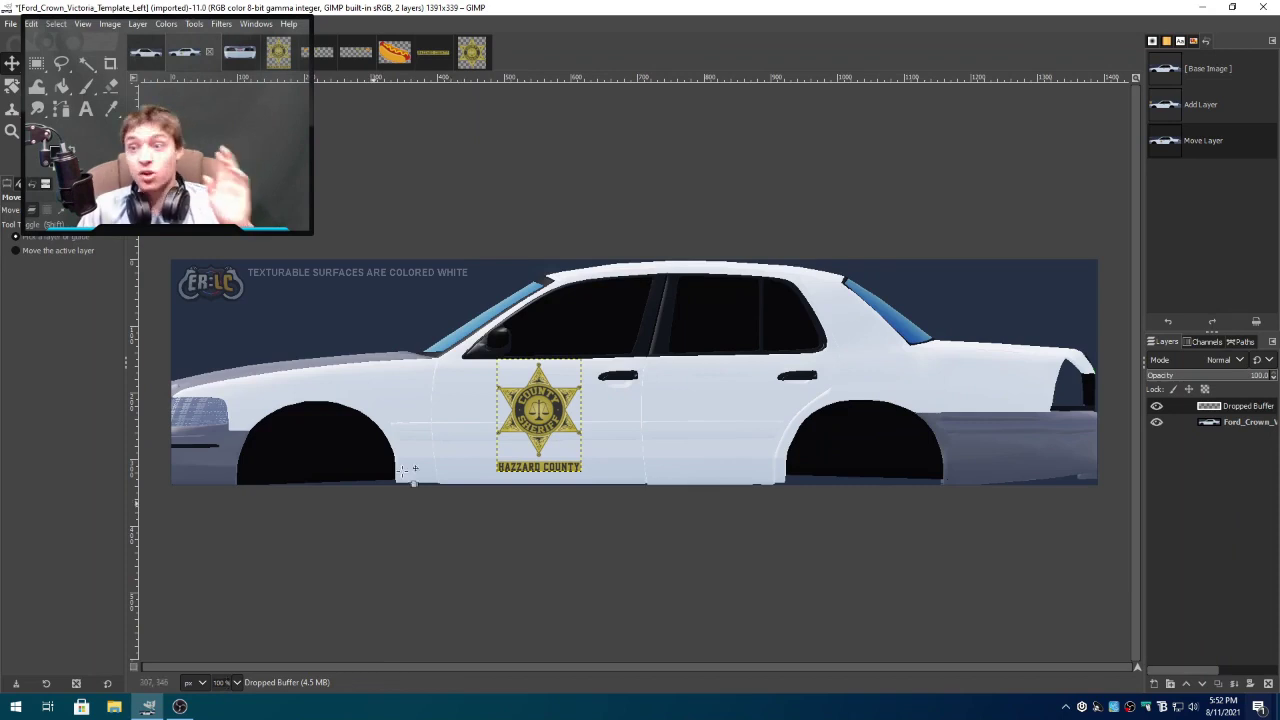
- Add the same badge as a layer to the right-side car template and position it on the front door
click(278, 52)
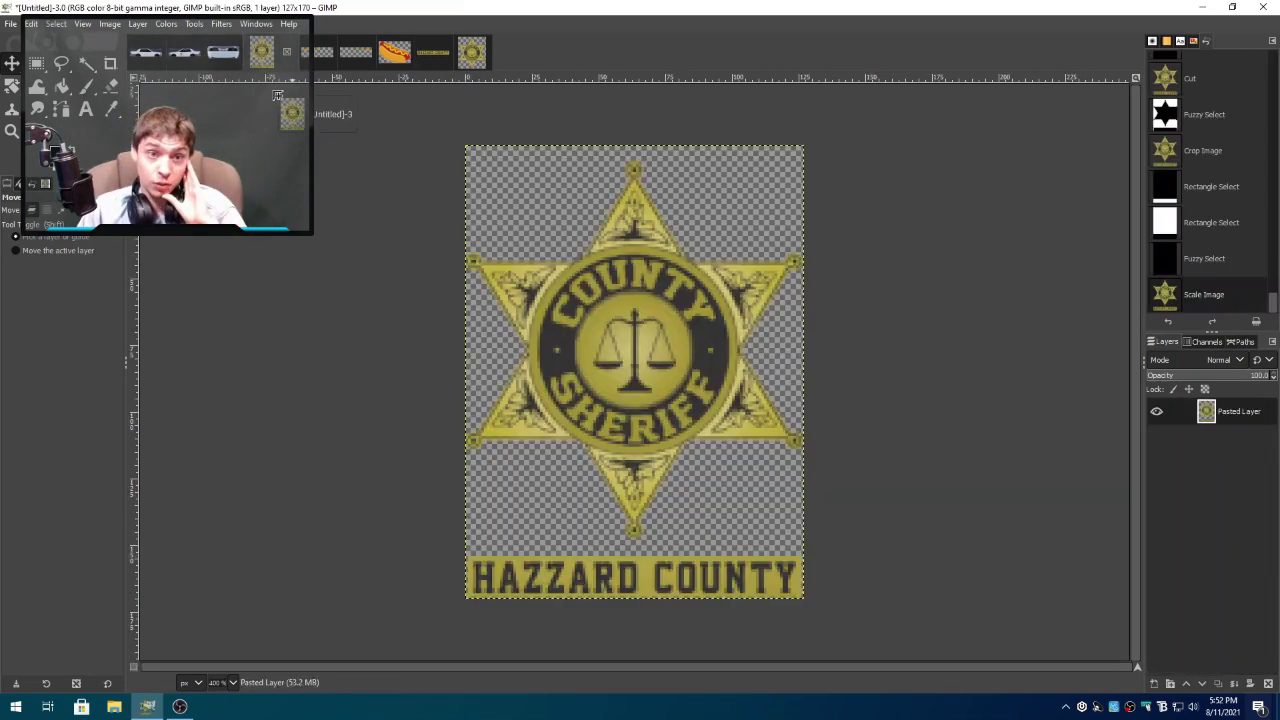
drag(278, 95, 1252, 418)
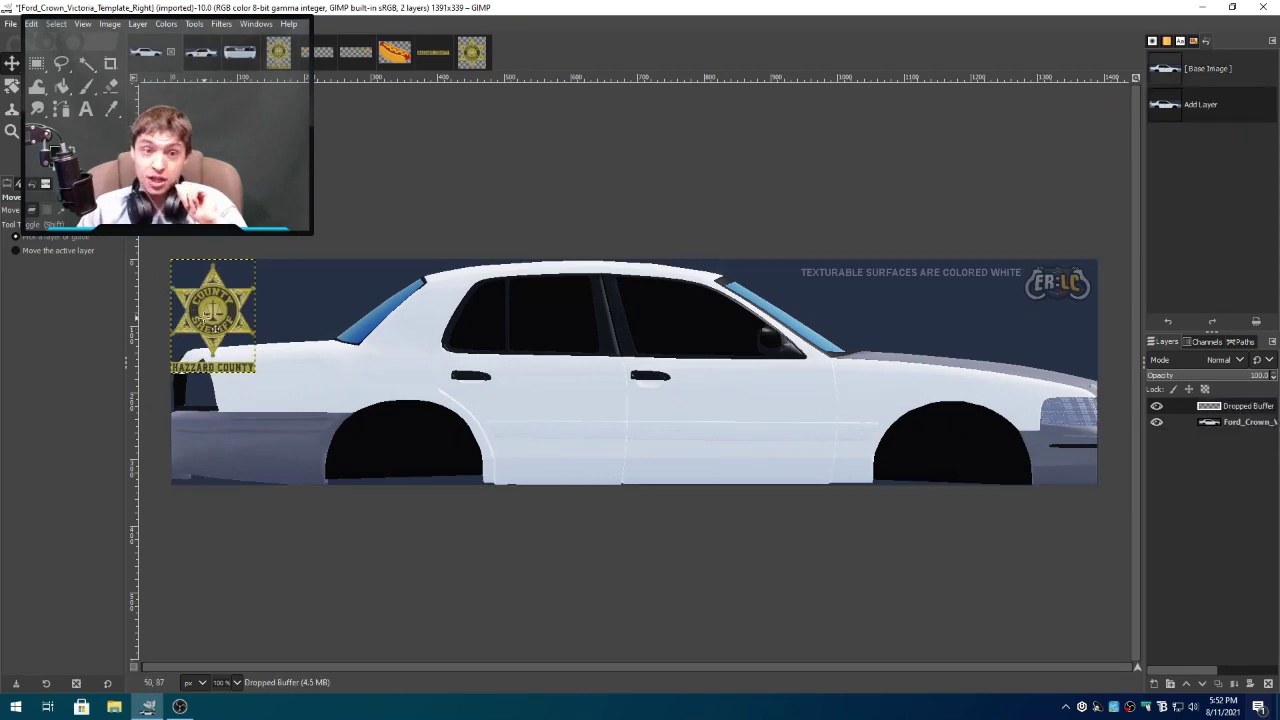
drag(205, 318, 719, 421)
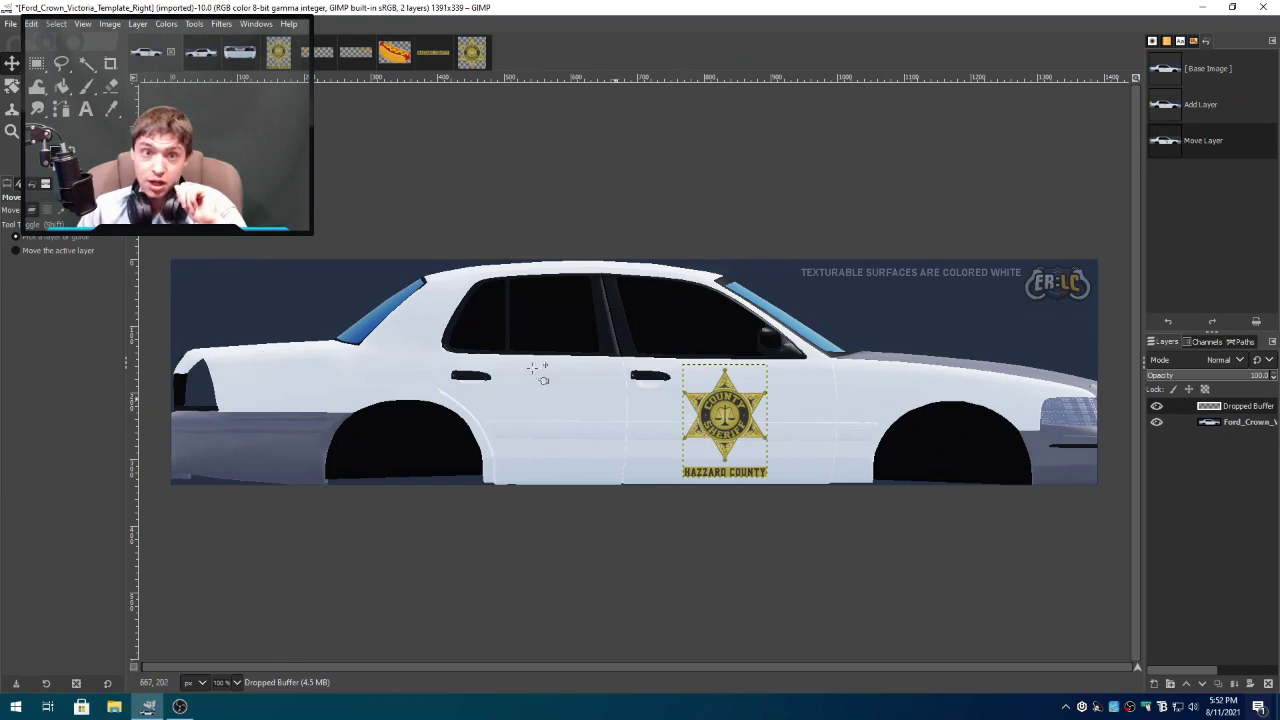
- Switch to the car's back template and set the foreground color to the cyan from the color history
click(224, 52)
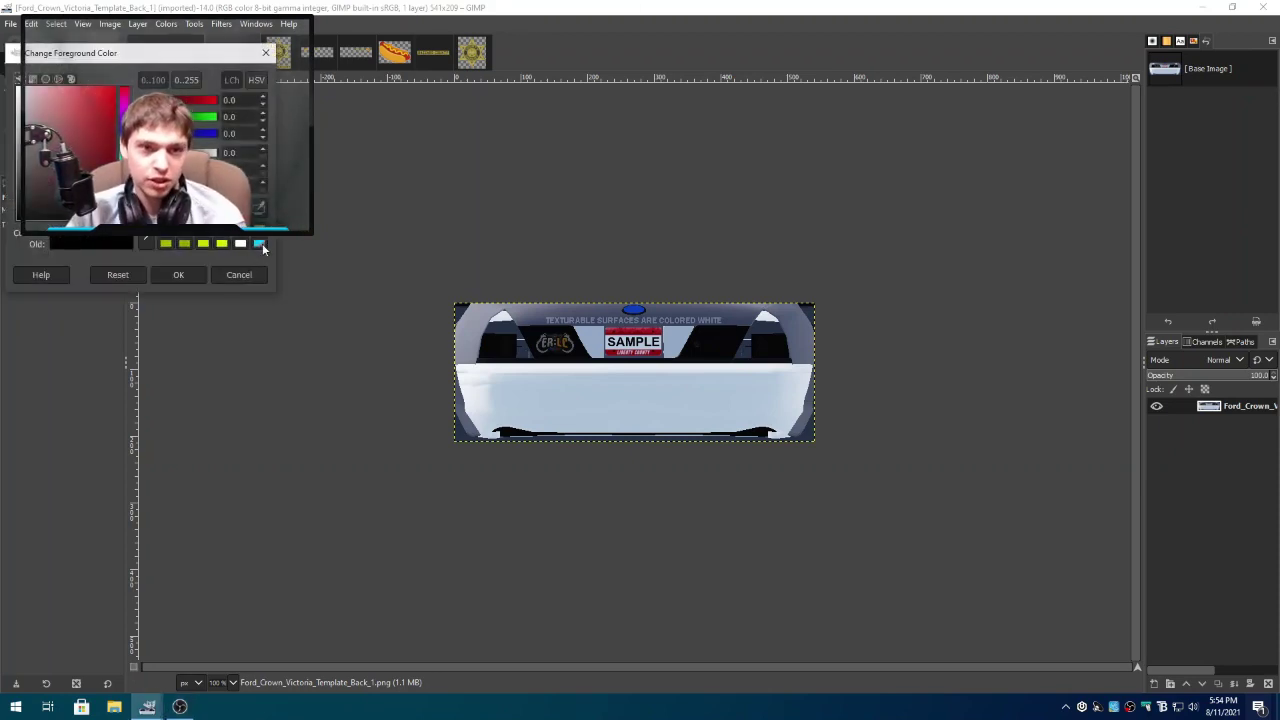
click(262, 243)
click(178, 275)
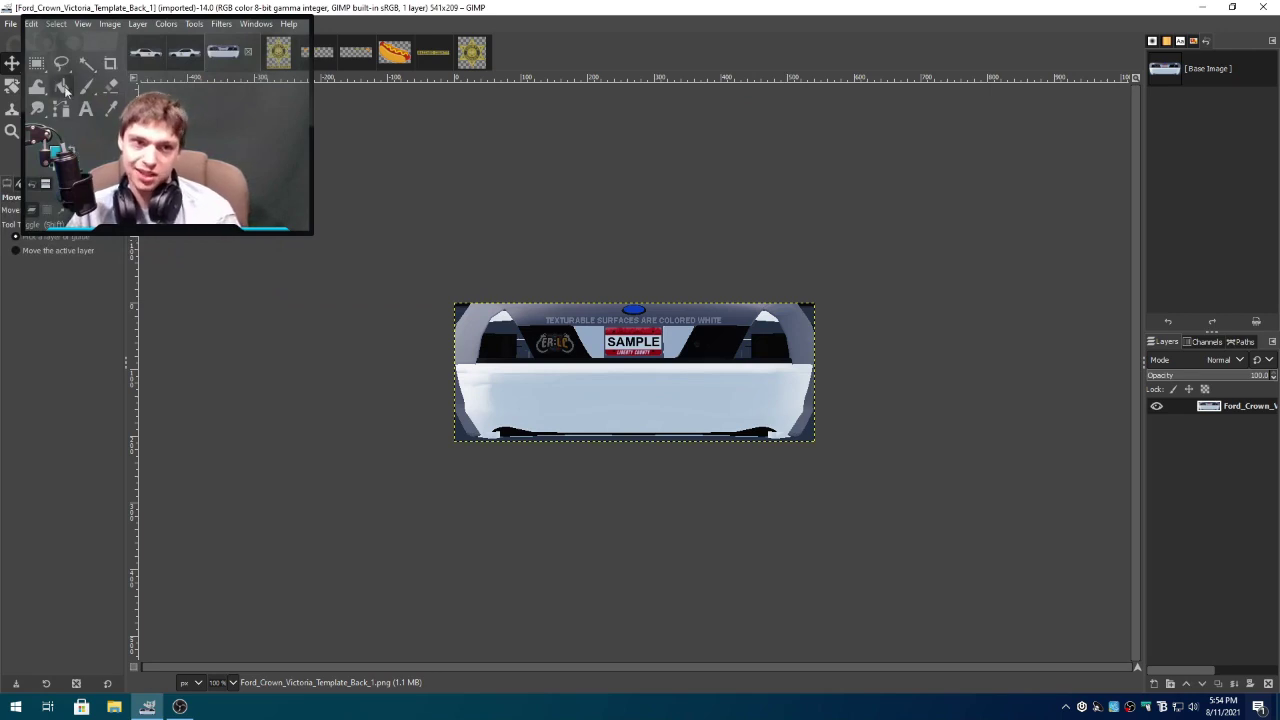
- Select a rectangle of about 347 × 71 px on the white rear panel and draw a text box across the panel
click(38, 64)
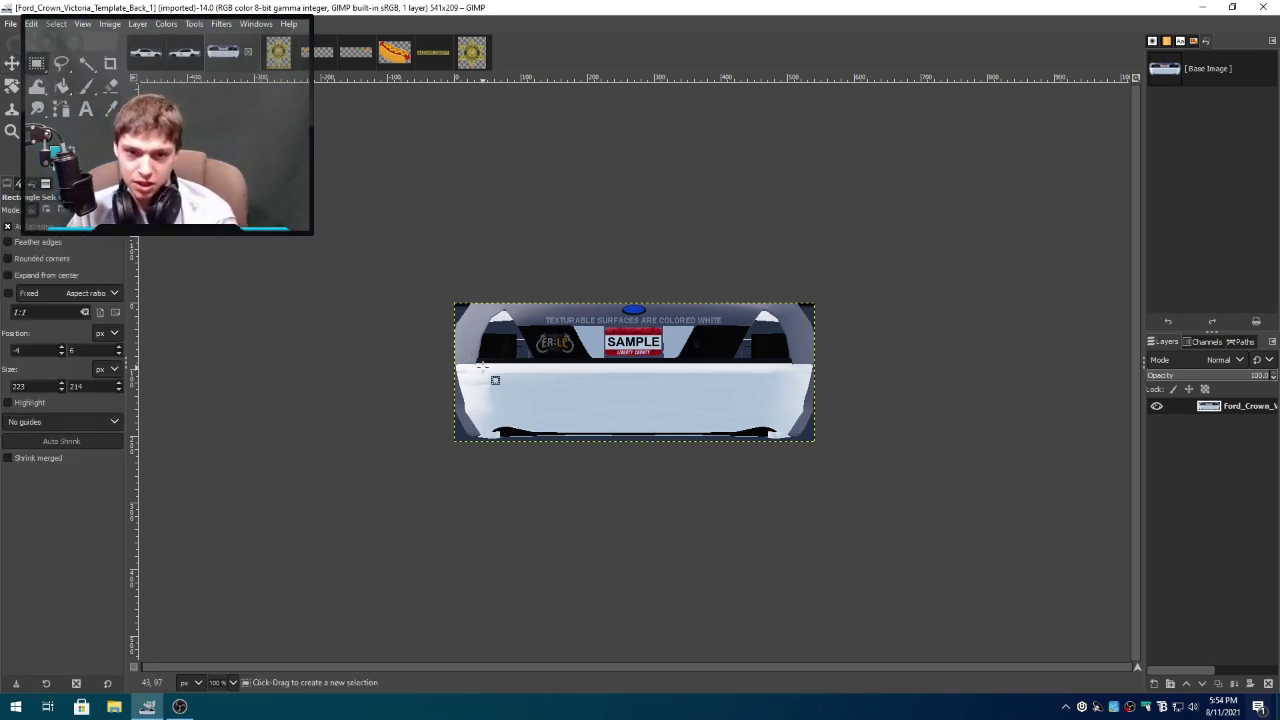
drag(486, 374, 730, 428)
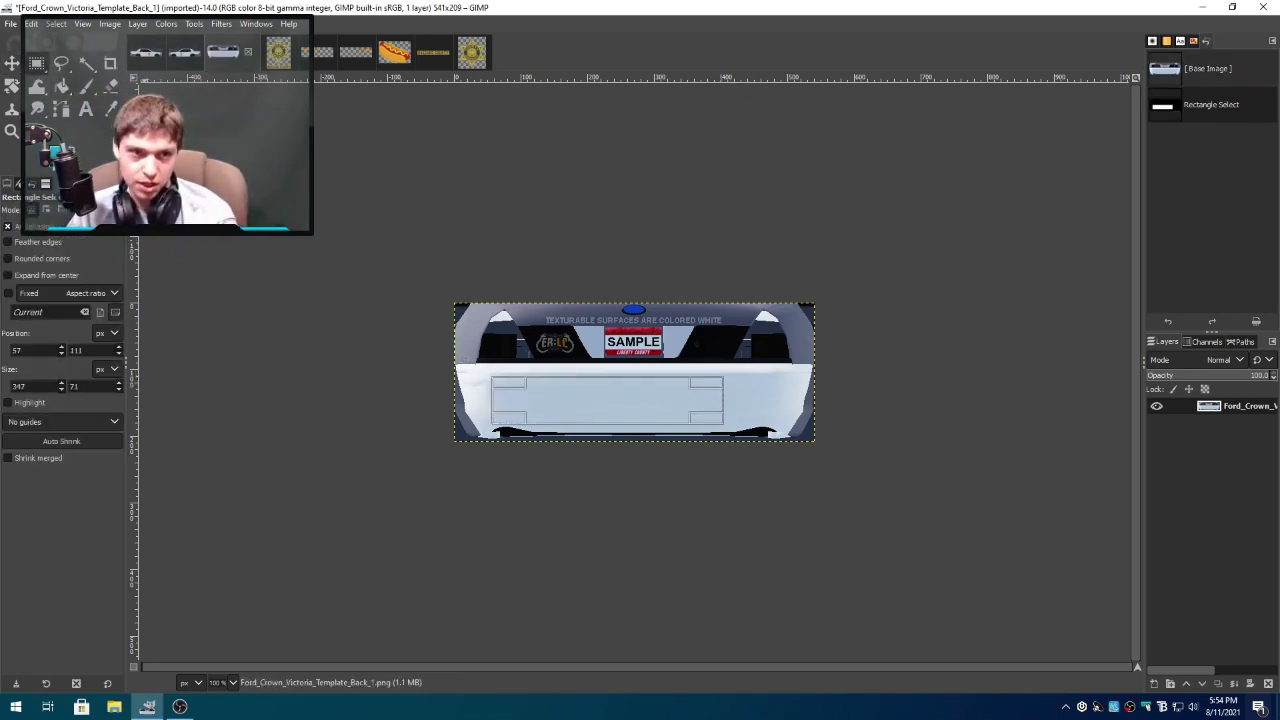
click(86, 110)
drag(490, 383, 786, 431)
drag(686, 373, 686, 368)
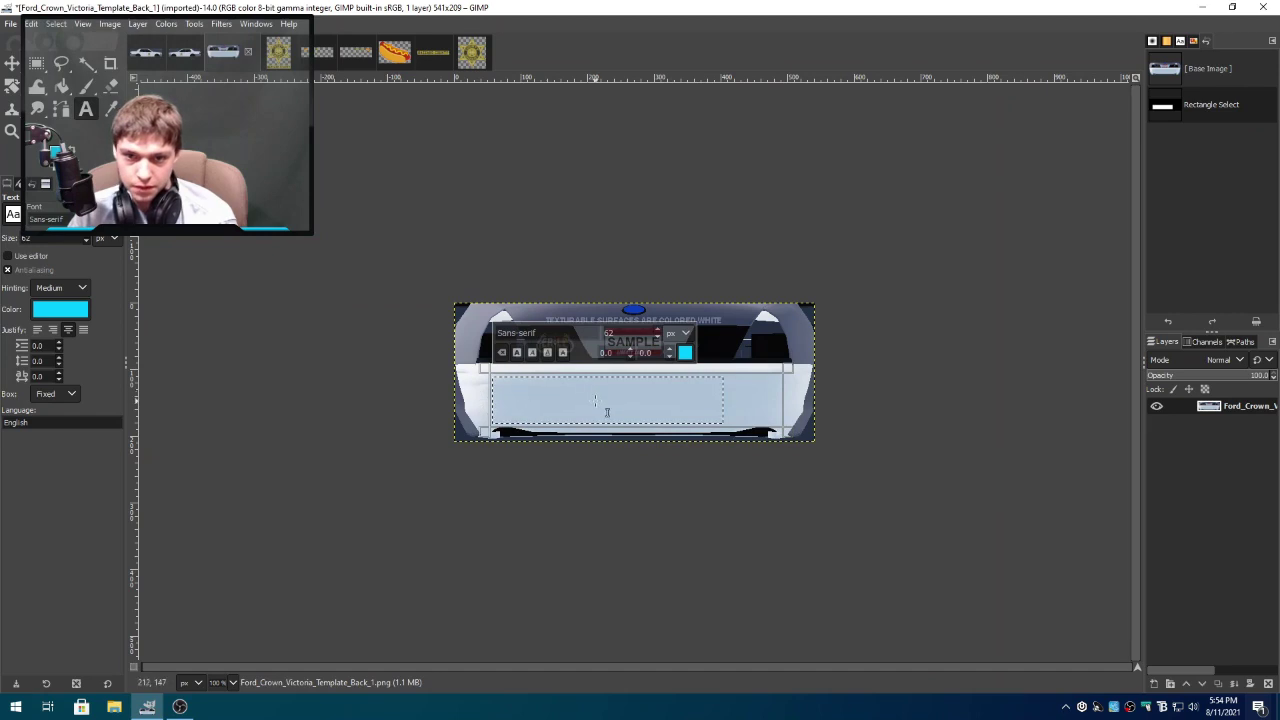
- Set the text box's font to Farray and enter "I'm going to" as the start of the rear slogan
text(farray)
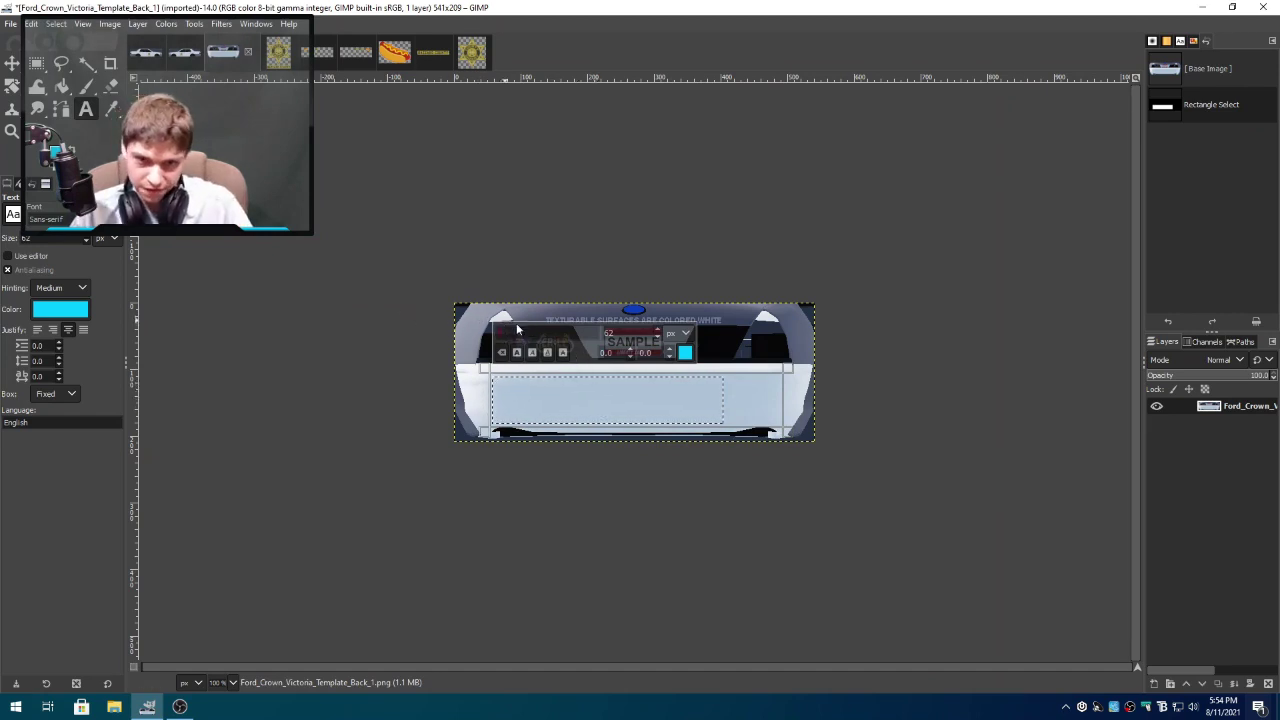
click(562, 345)
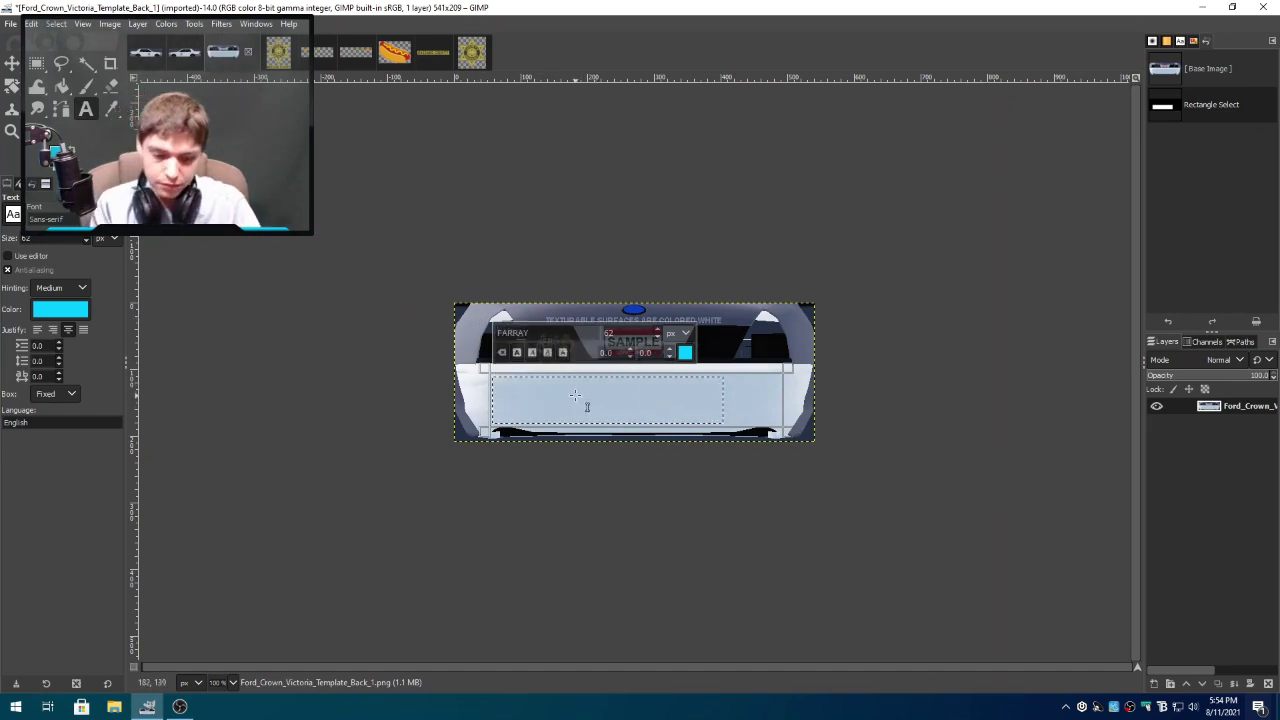
text(II)
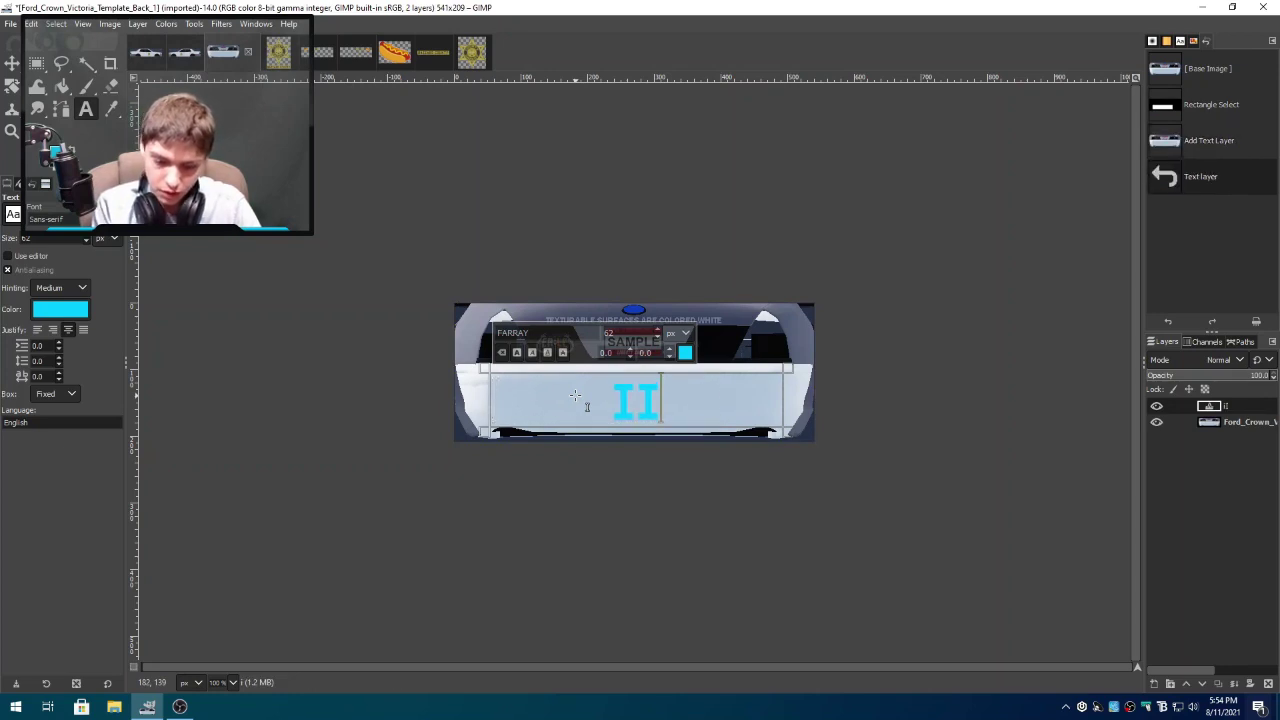
key(Left)
key(BackSpace)
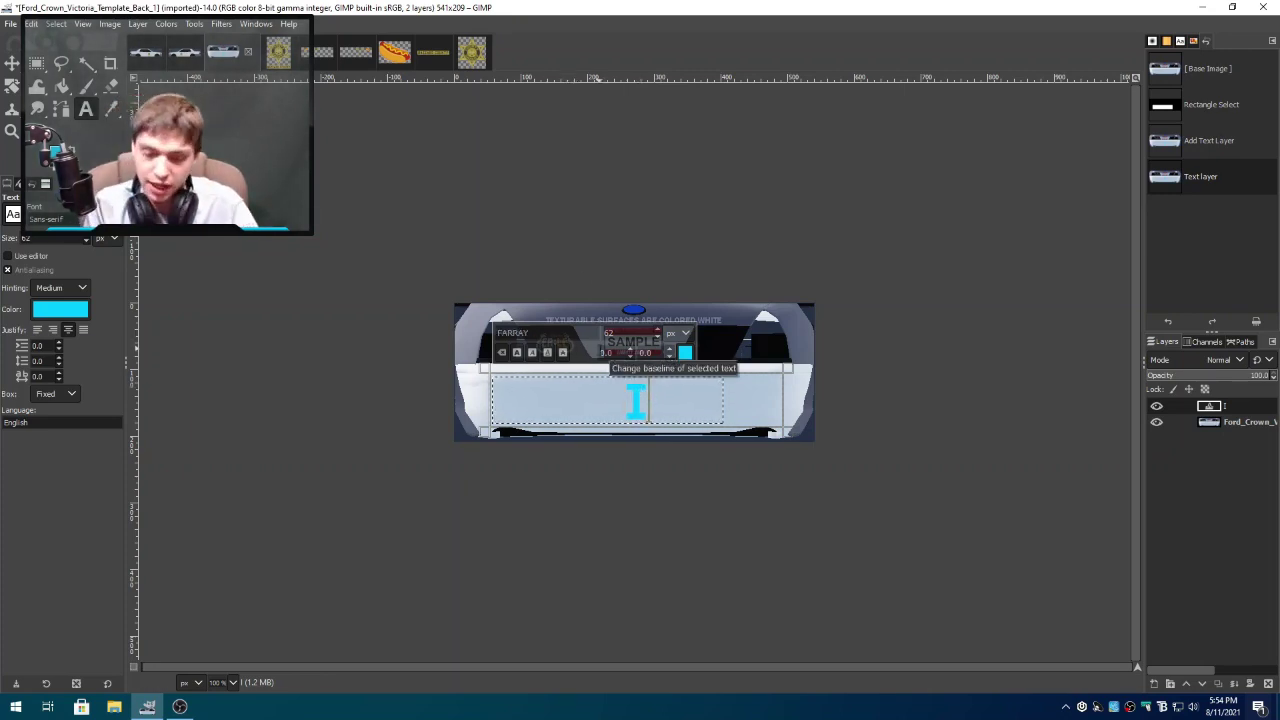
text('m g)
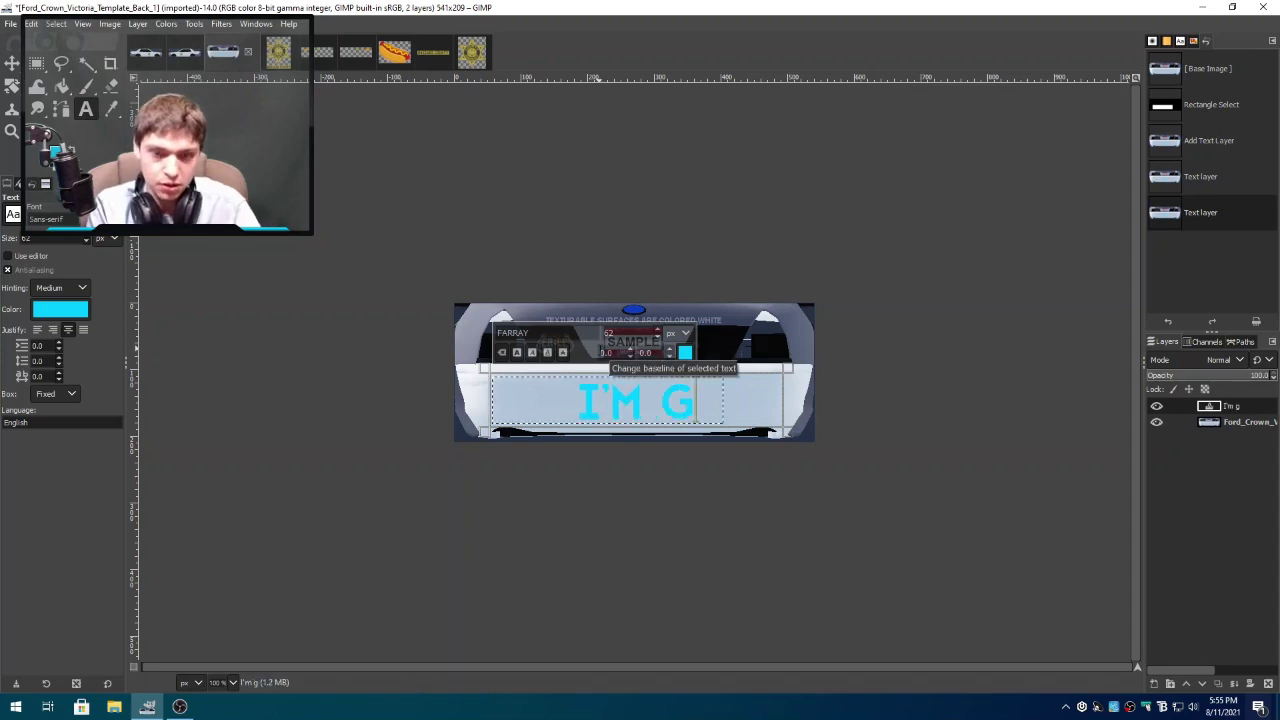
text(oing to)
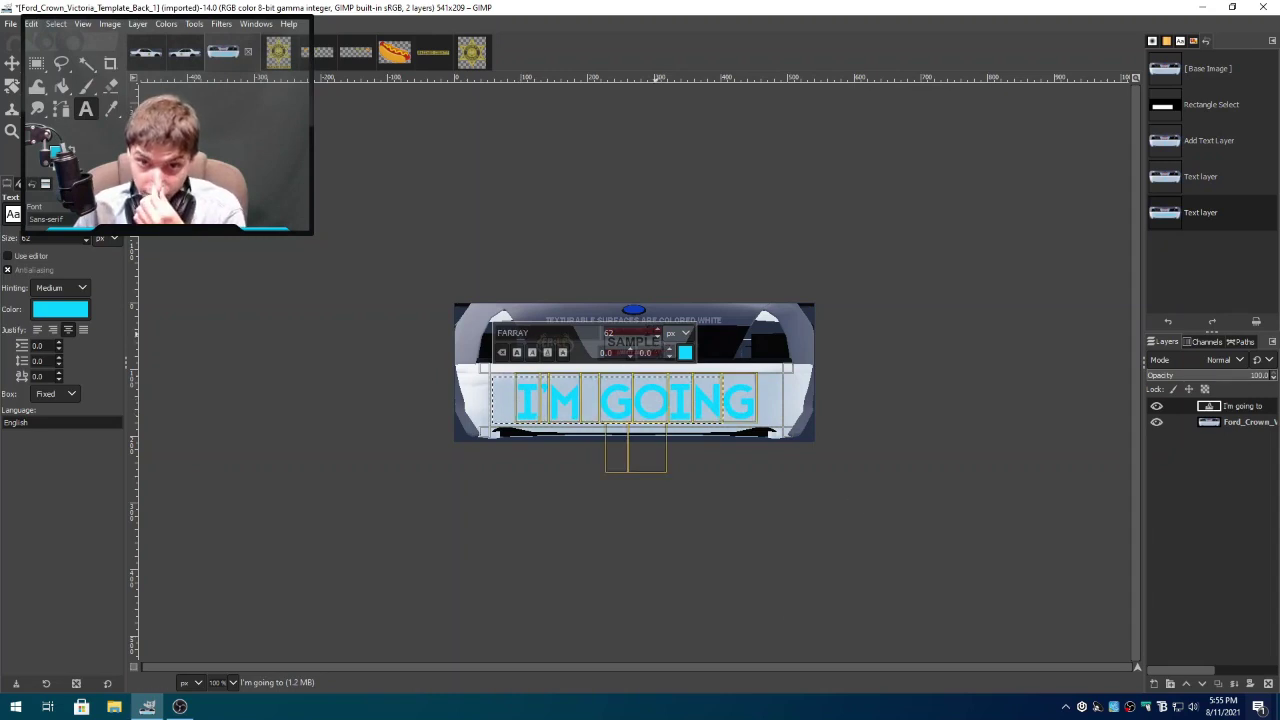
- Complete the slogan as "I'm going to cuff'em and stuff'em", shrink it to fit the box on two lines, and clear the selection
click(657, 340)
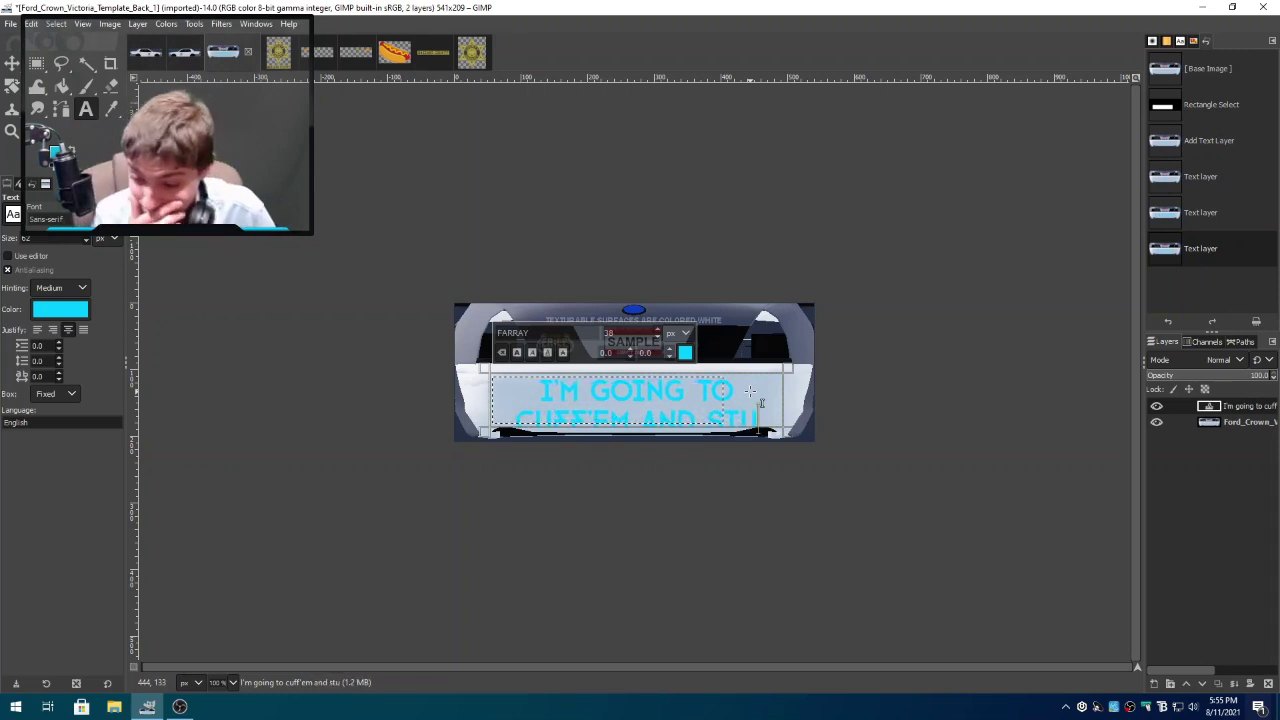
text(ff...)
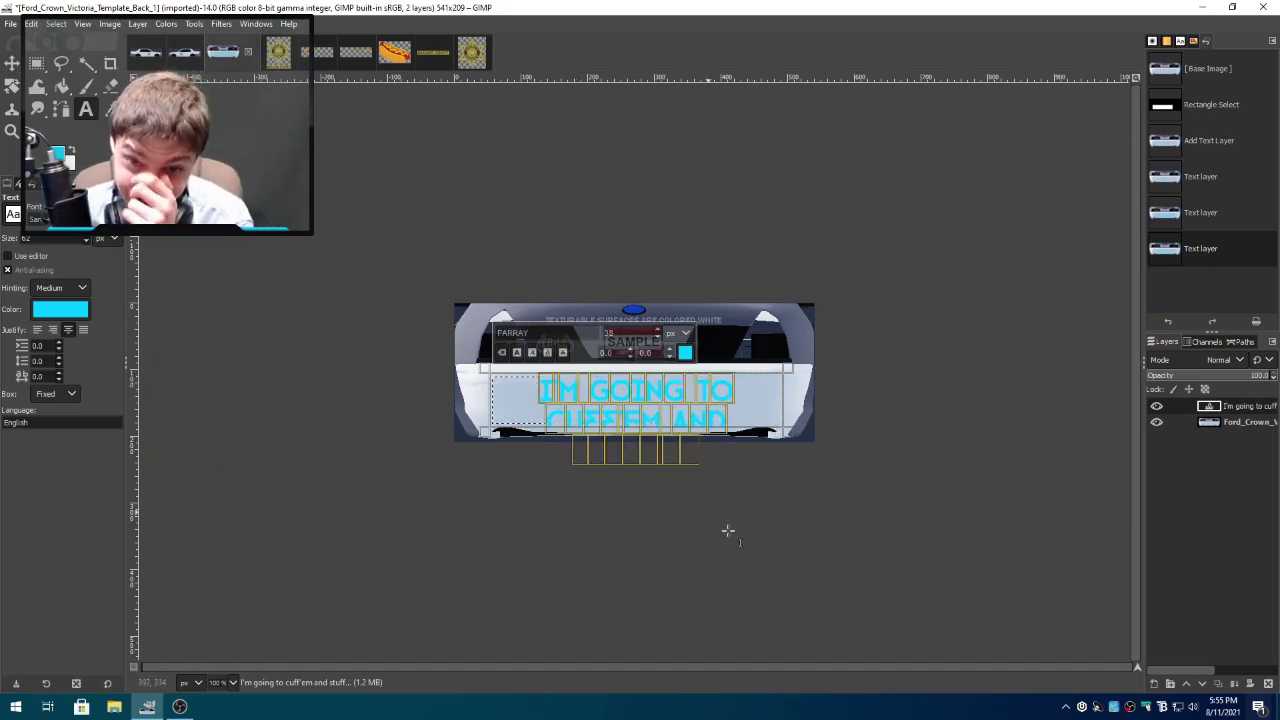
click(659, 340)
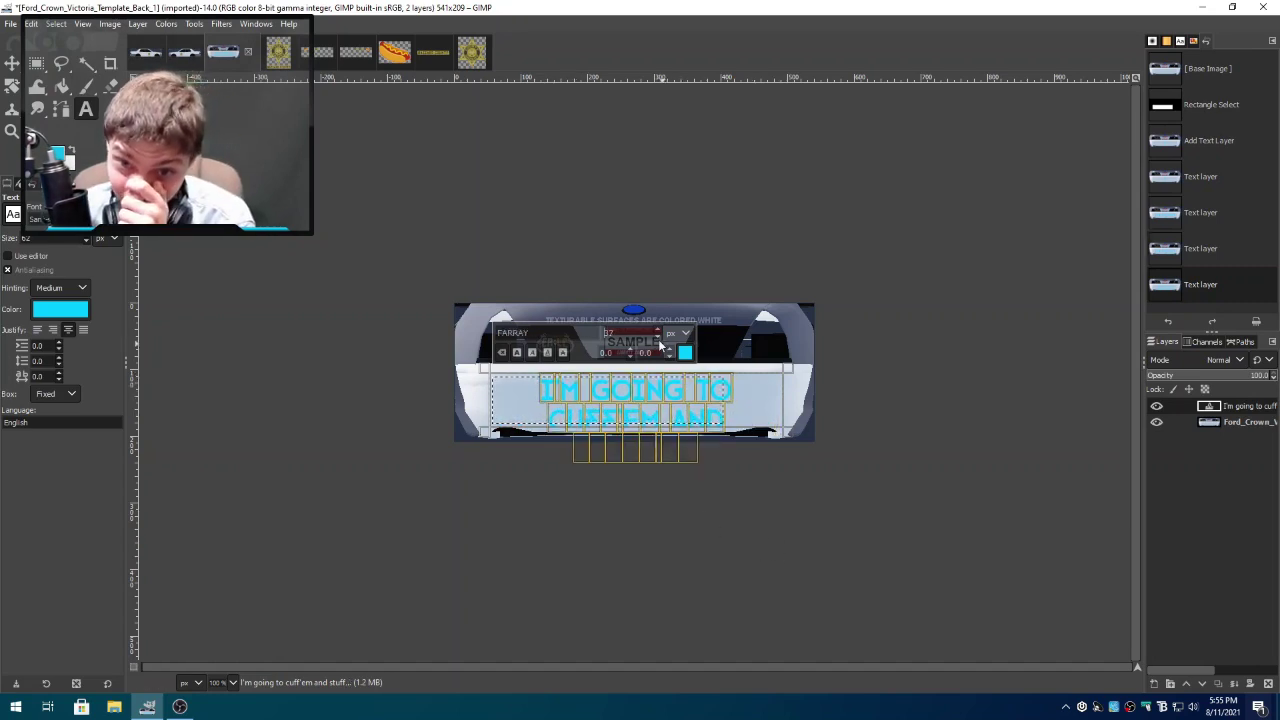
click(659, 345)
click(659, 345)
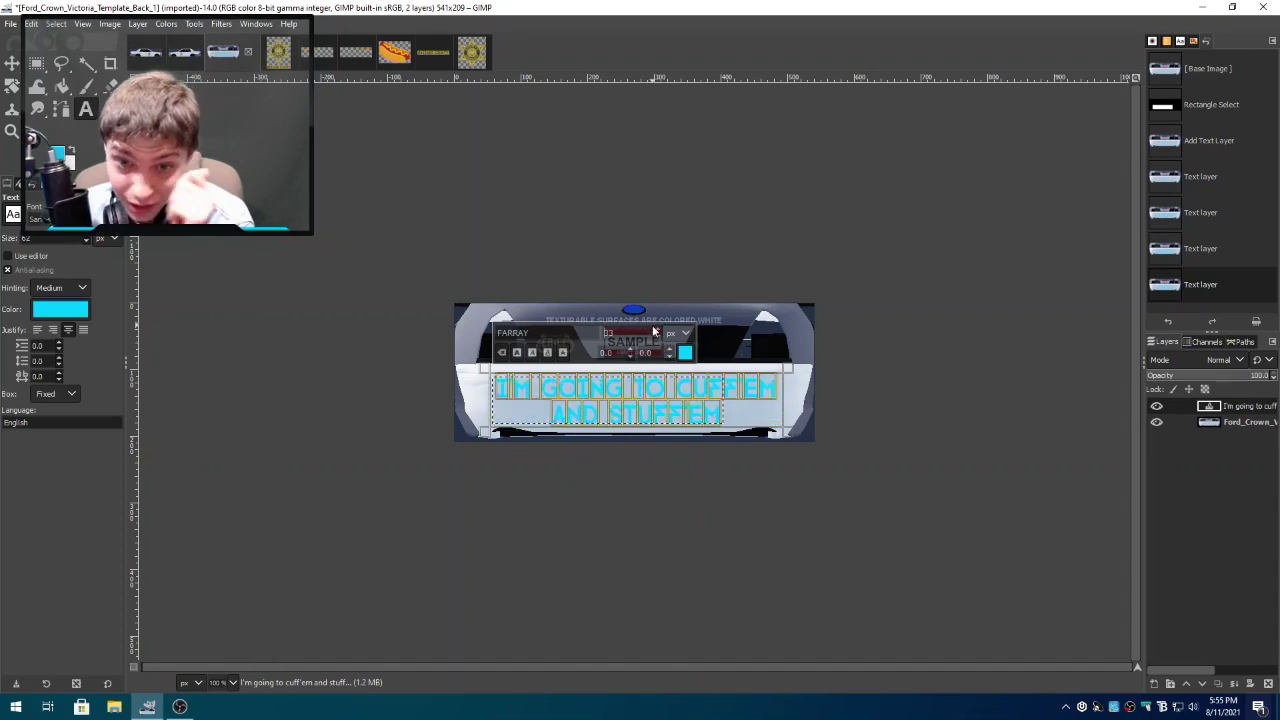
click(86, 63)
click(289, 344)
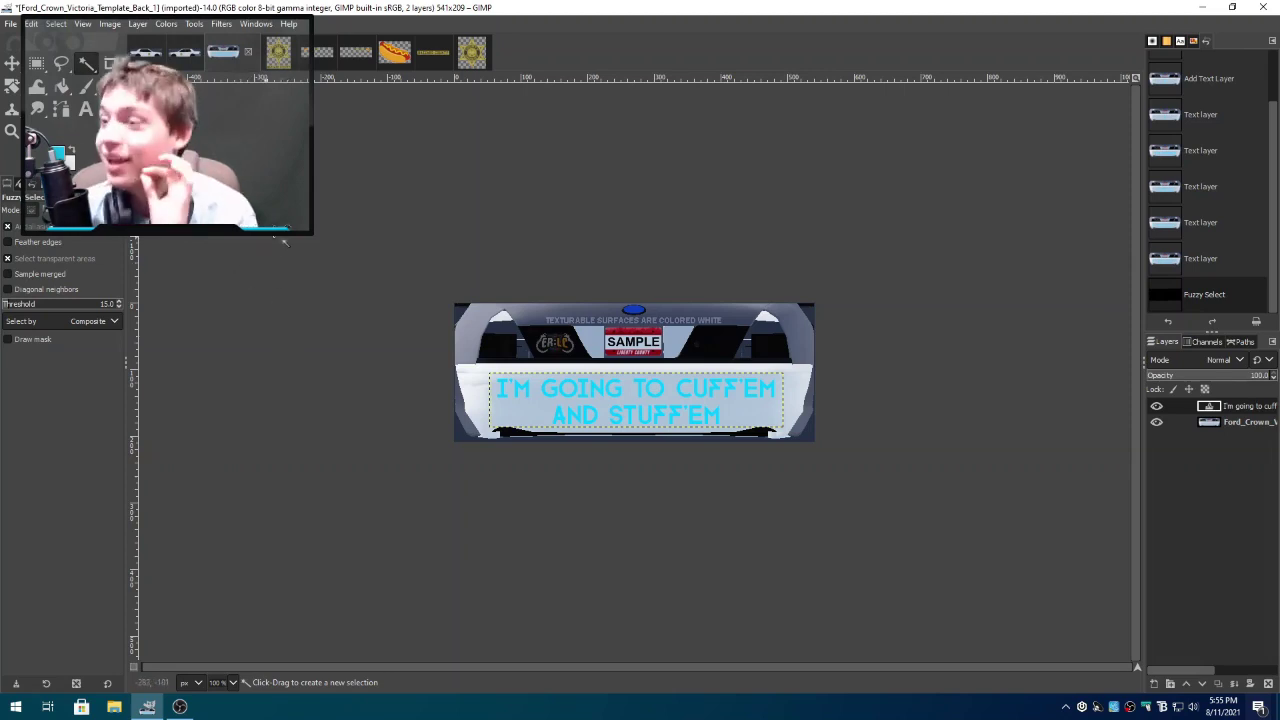
- Delete the car template layer from both the left-side and right-side images, leaving only the badge layers
click(182, 55)
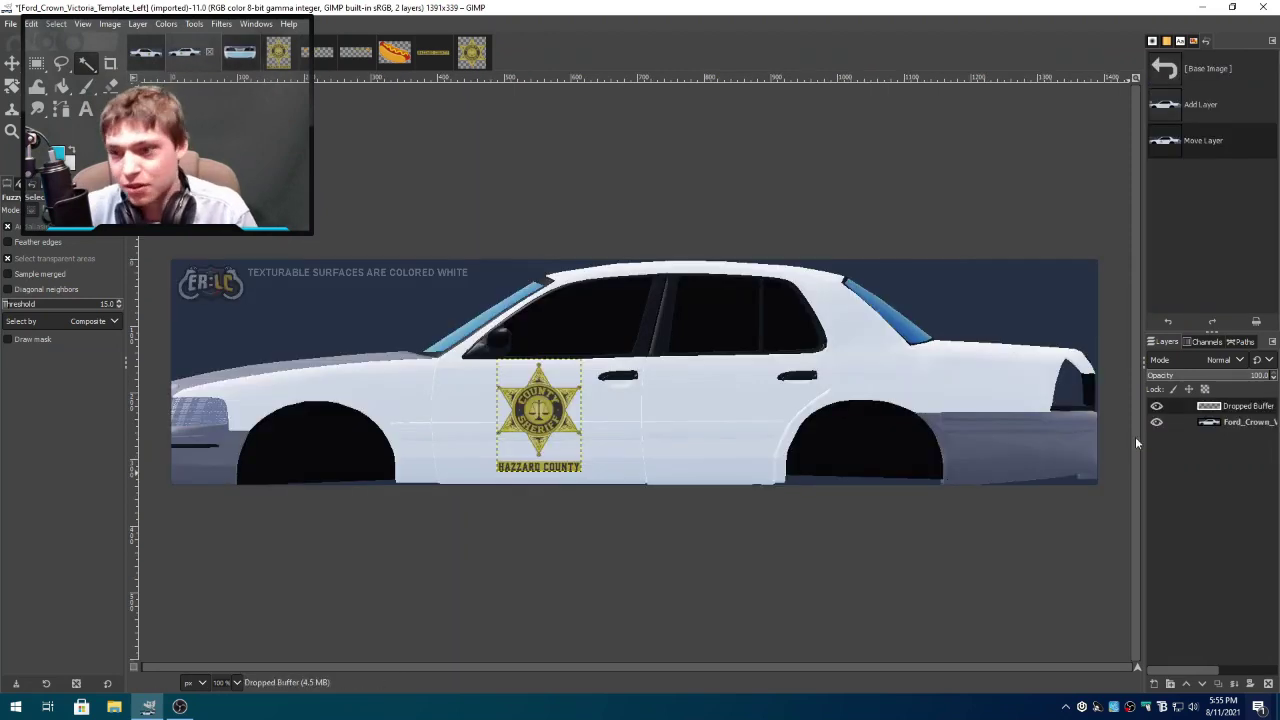
right_click(1234, 424)
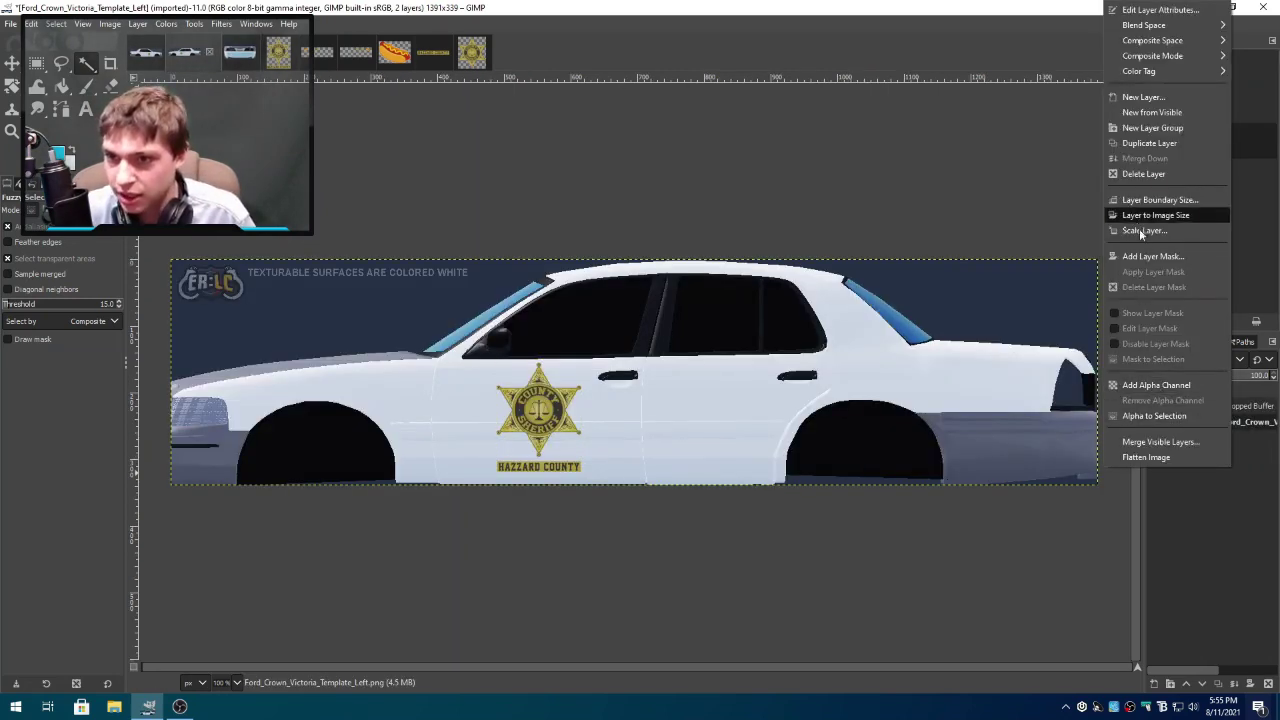
click(1140, 174)
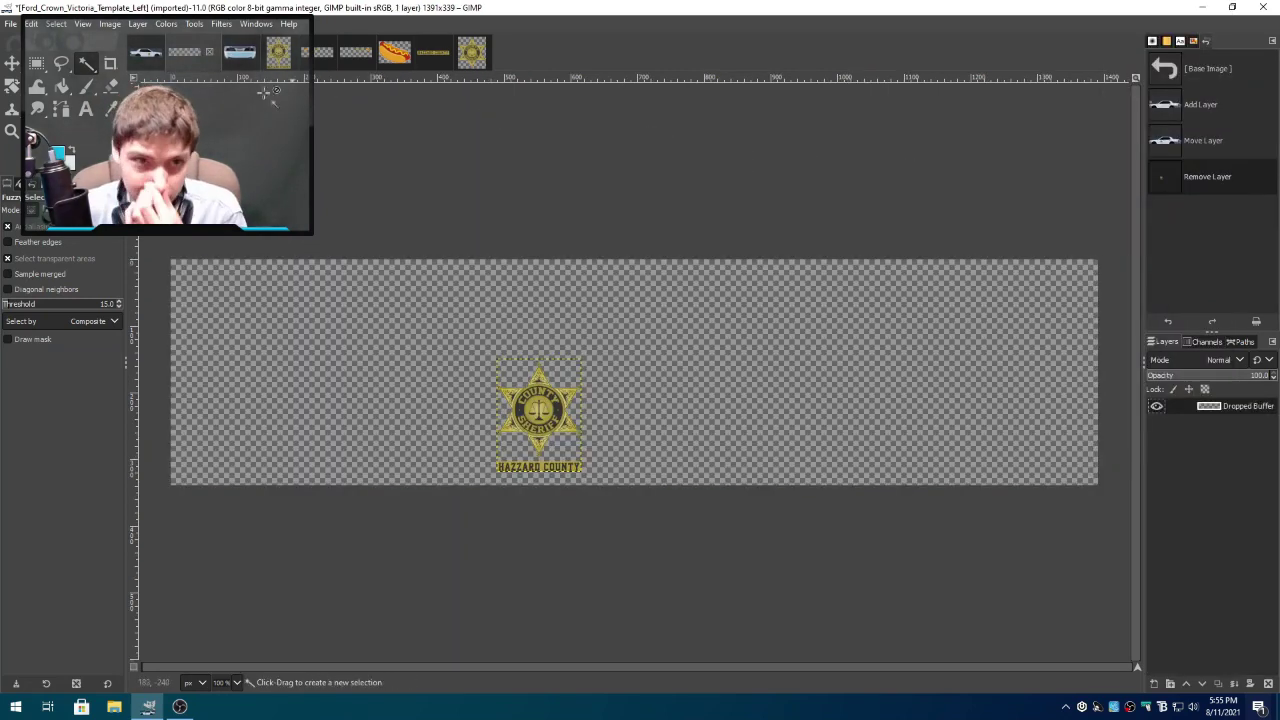
click(145, 52)
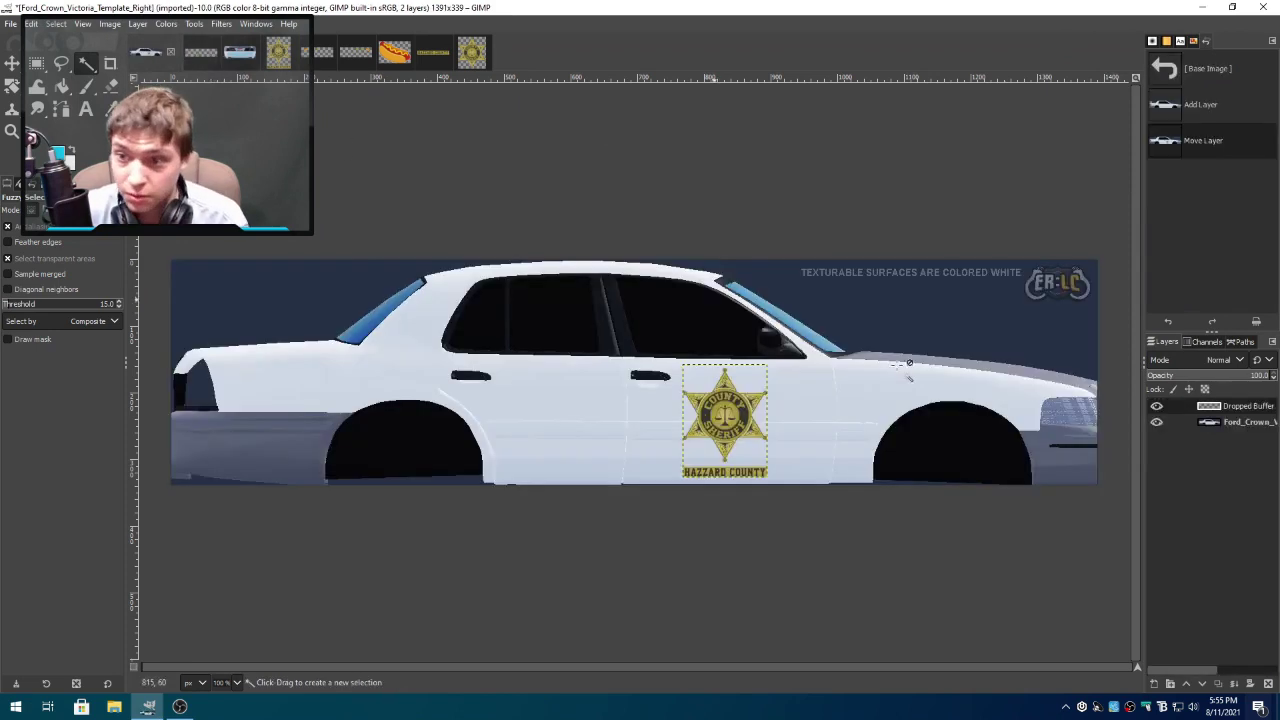
right_click(1238, 422)
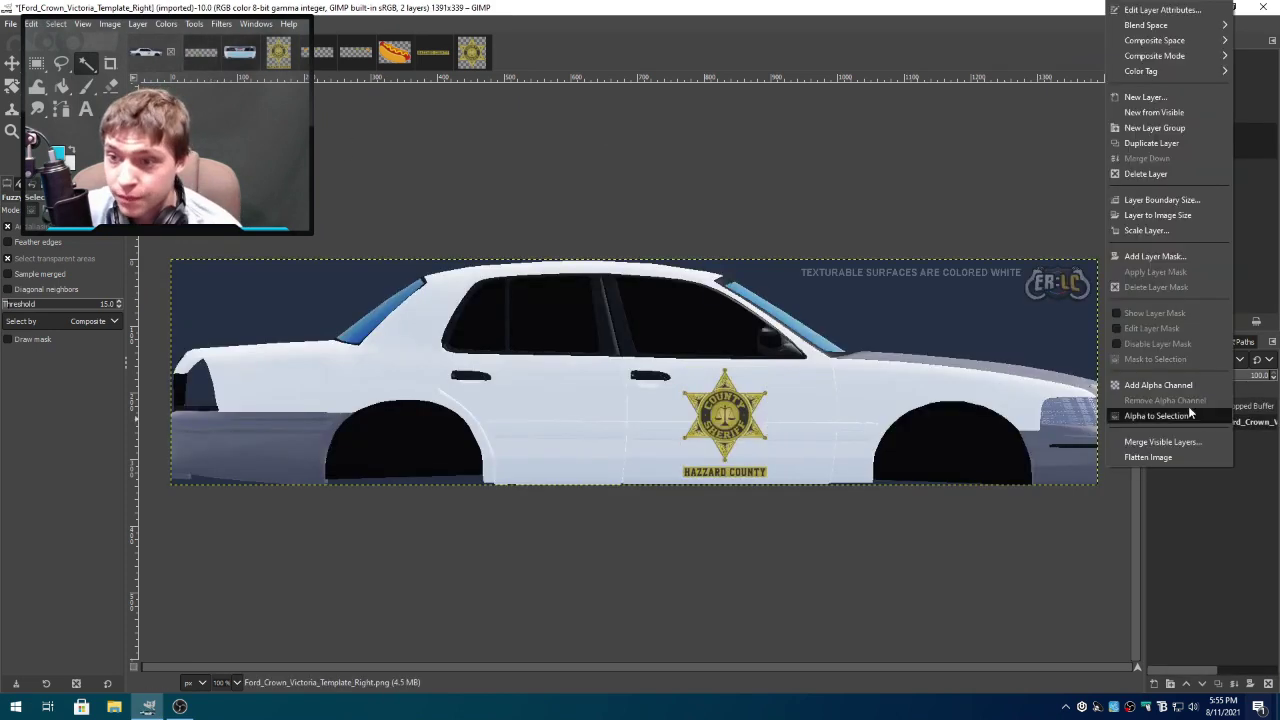
click(1145, 174)
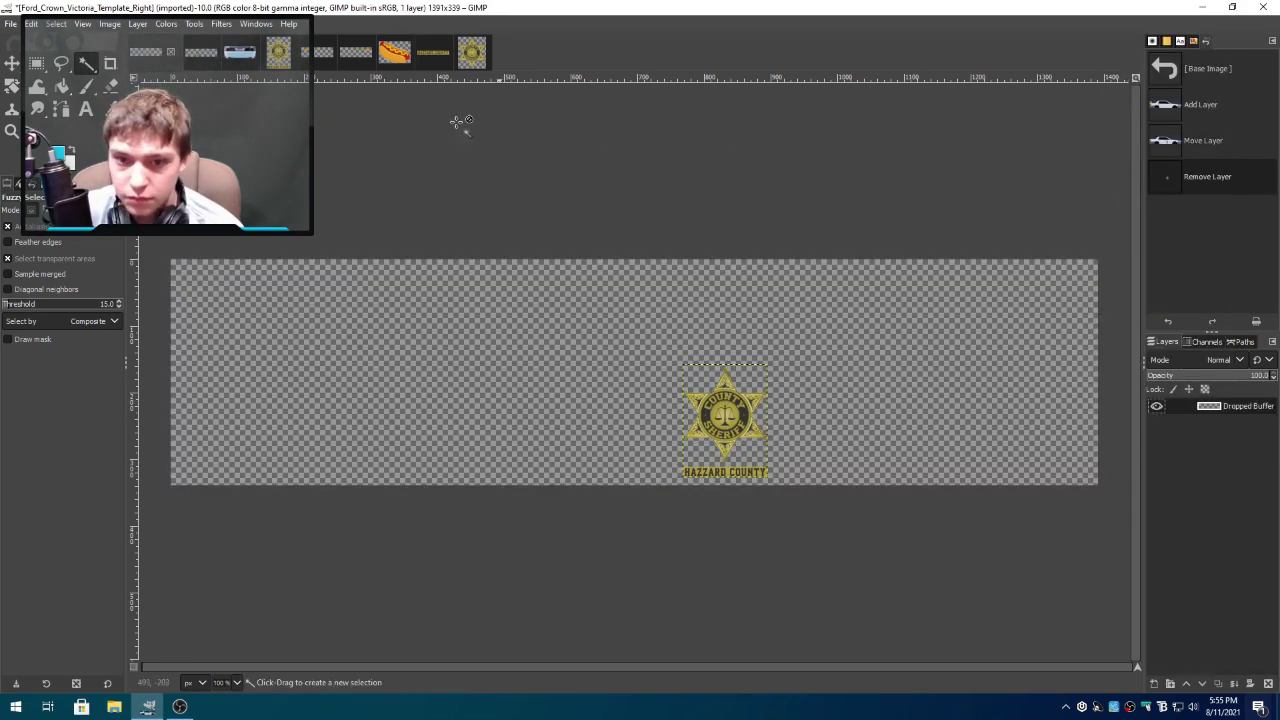
- Delete the car template layer from the back image, leaving only the slogan text layer
click(229, 56)
right_click(1228, 427)
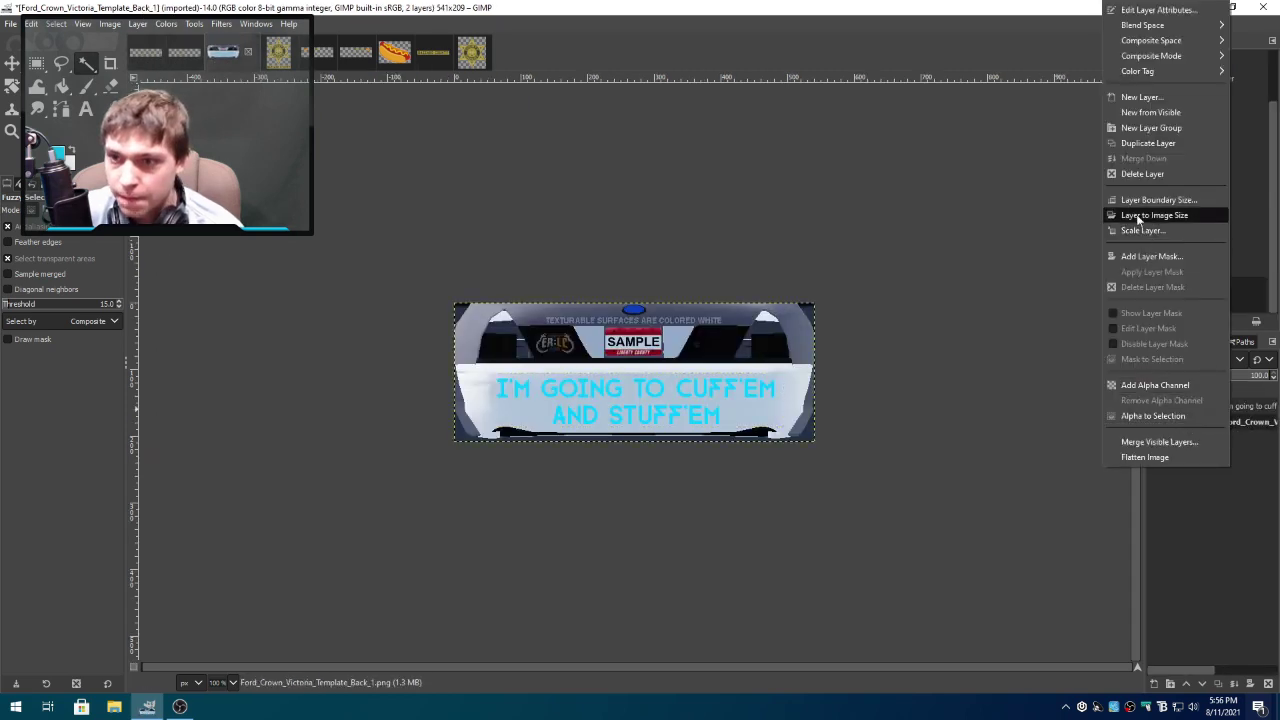
click(1124, 175)
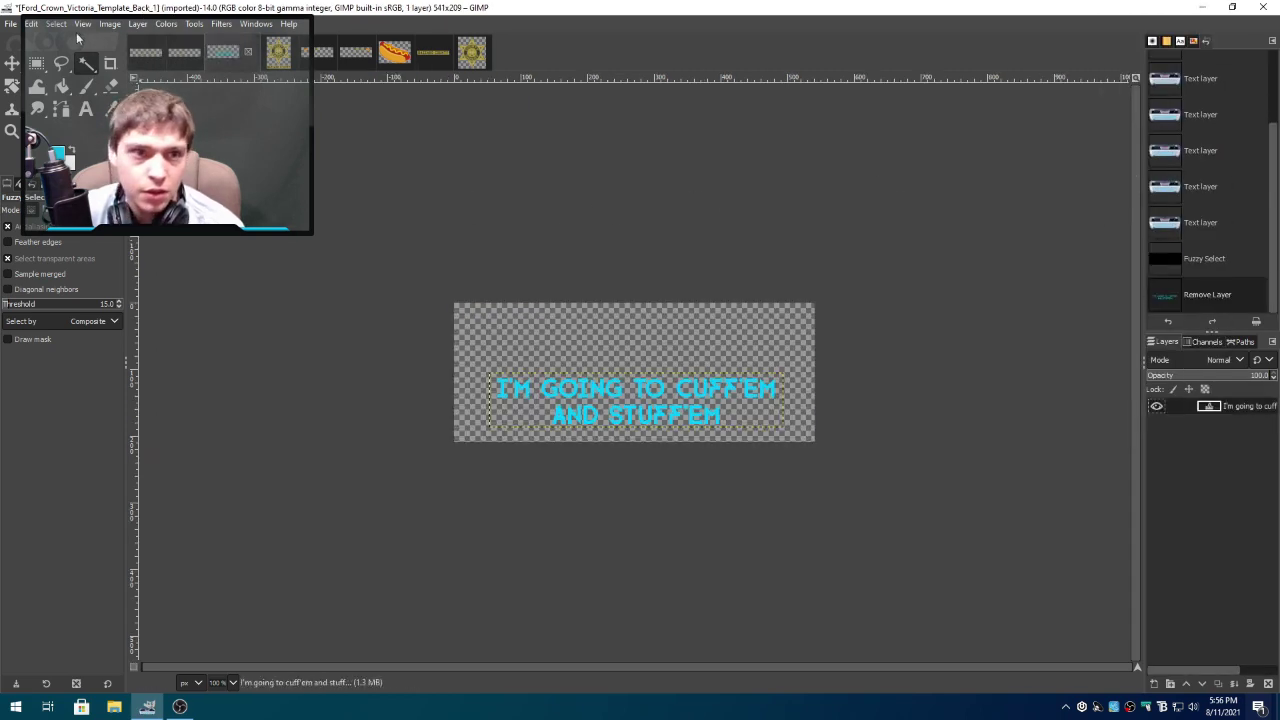
- Start exporting the right-side badge image, choose the Downloads folder, and find the existing Crown Victoria template exports
click(145, 52)
click(6, 23)
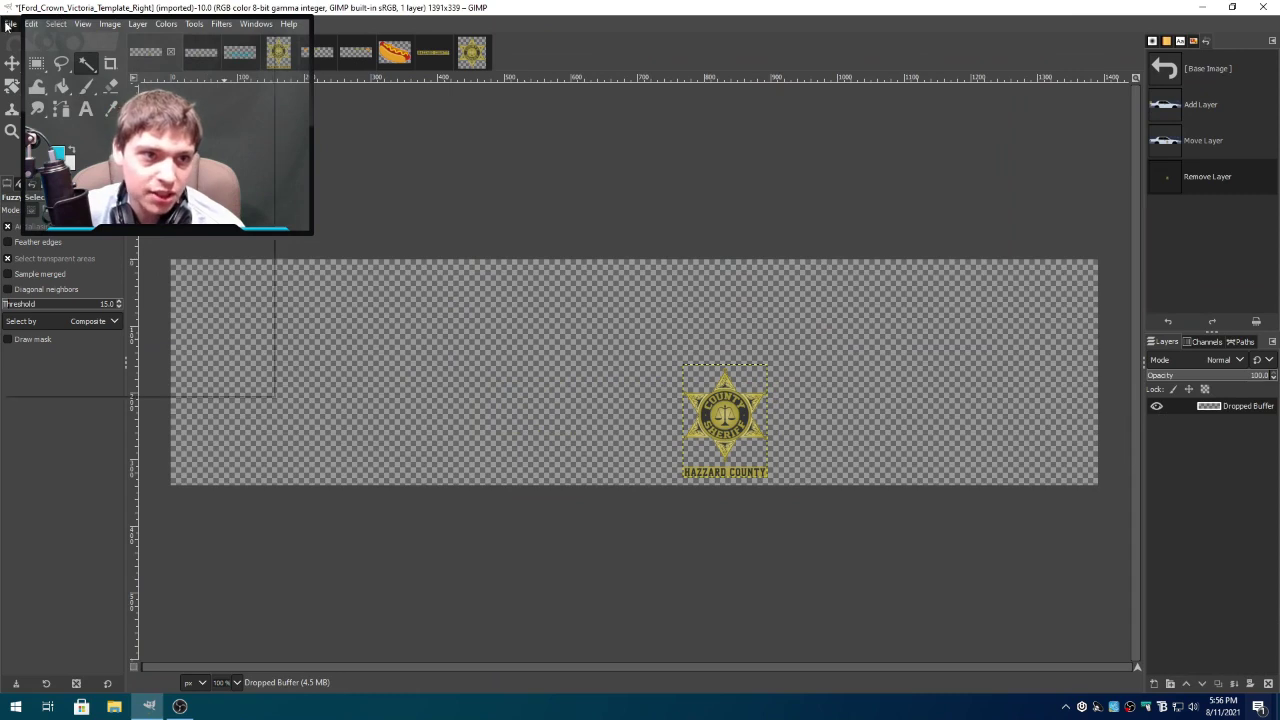
click(170, 237)
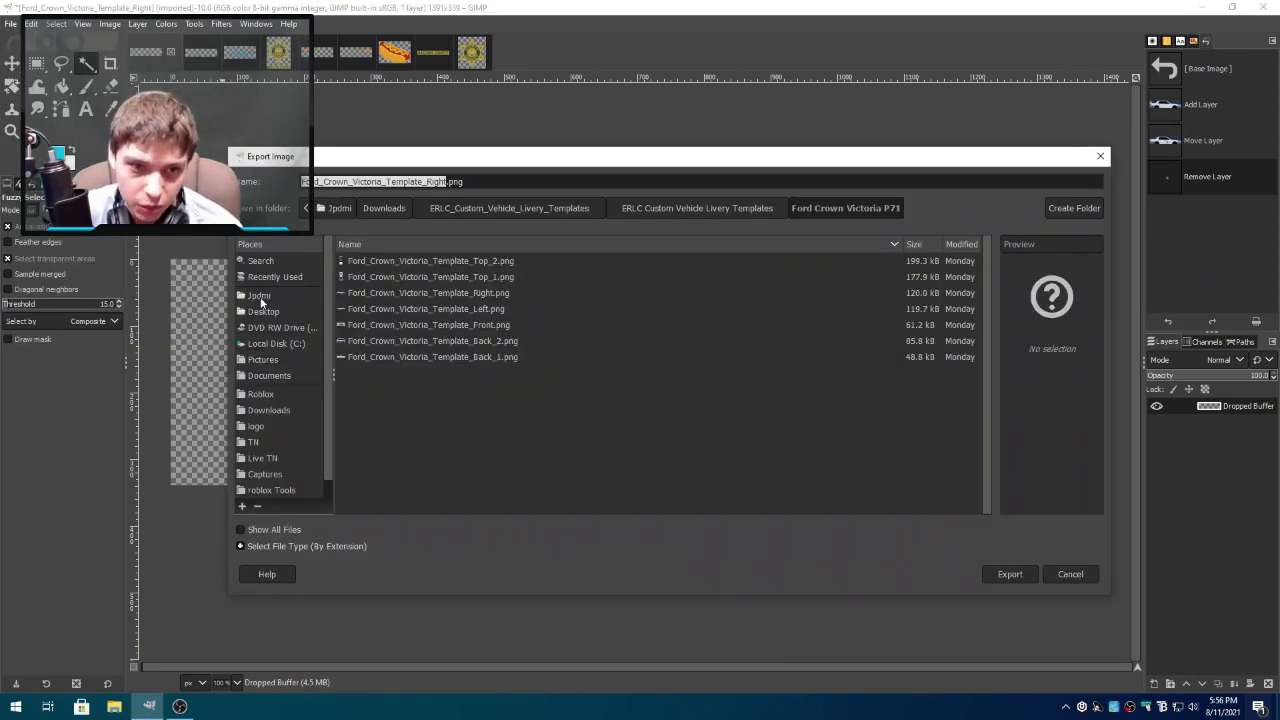
click(298, 411)
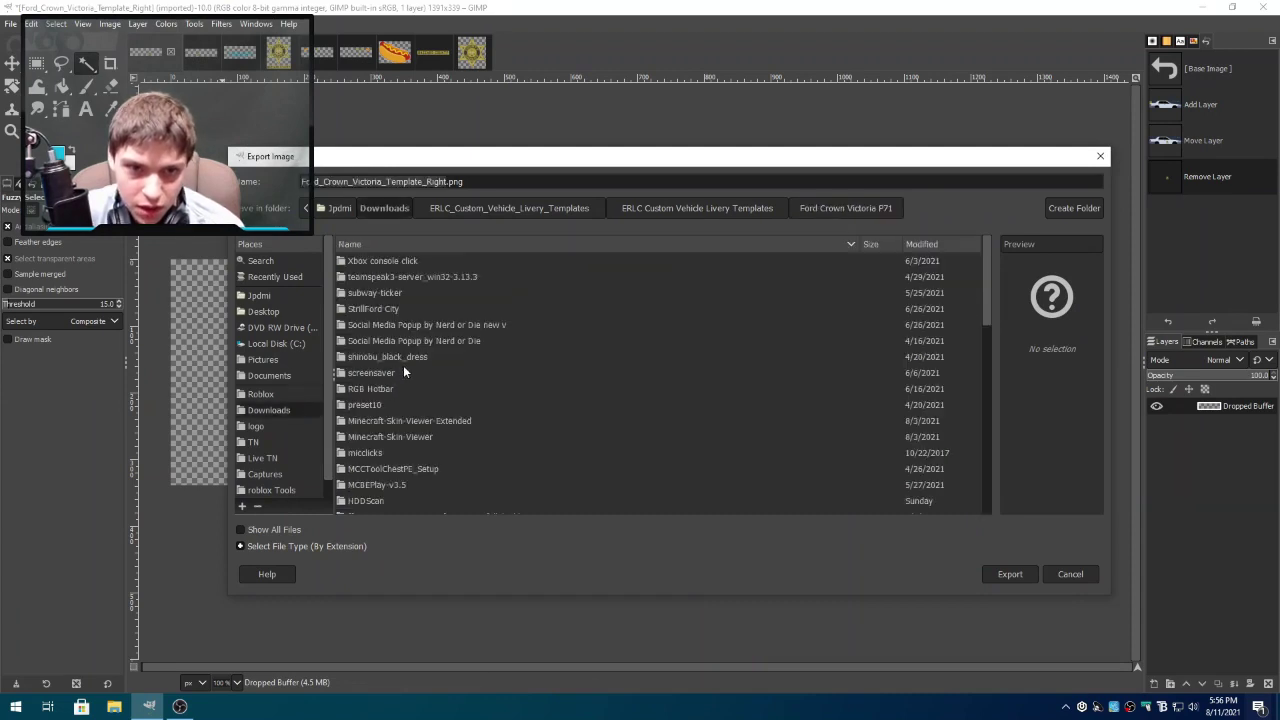
scroll(403, 365, down, 1)
scroll(403, 365, down, 10)
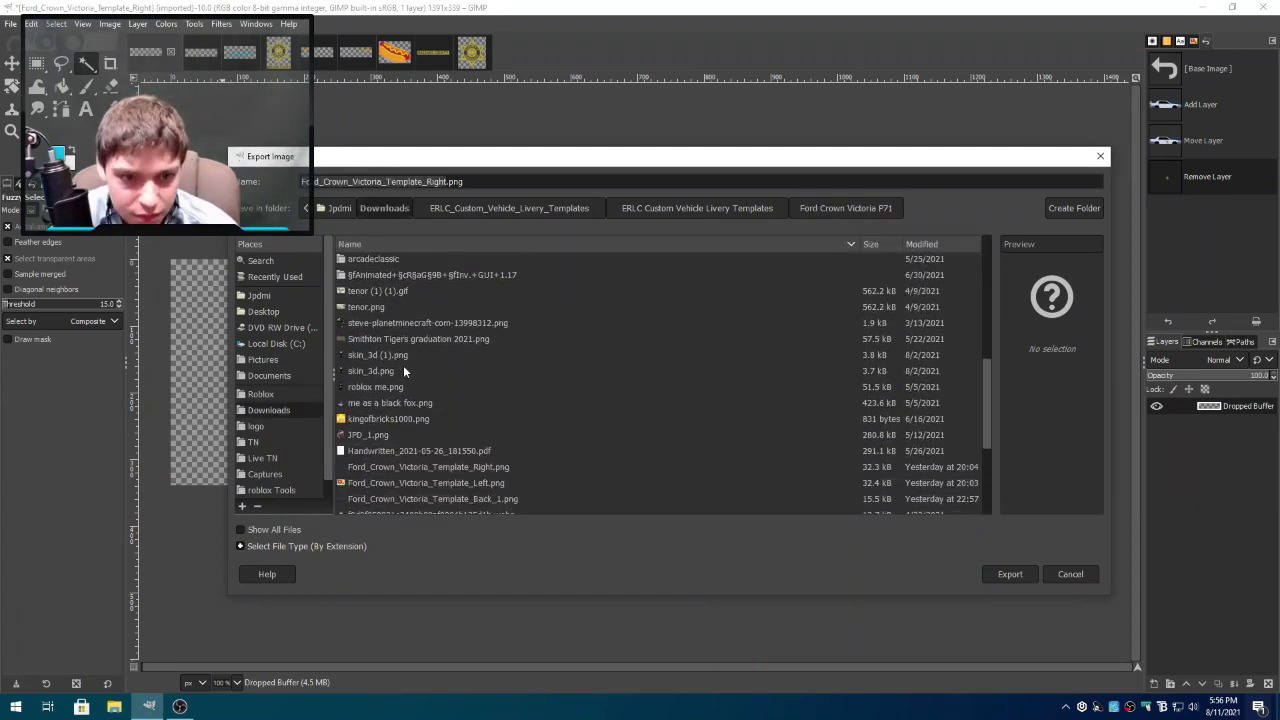
scroll(403, 365, down, 1)
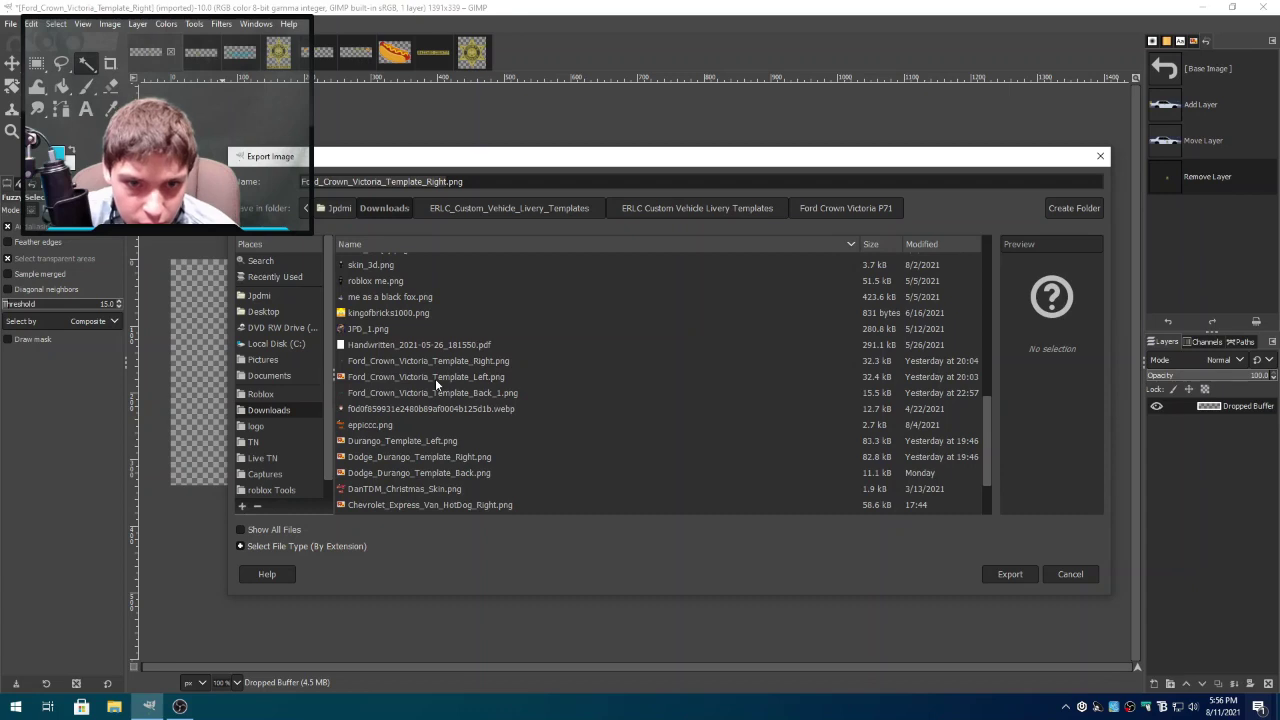
- Name the export "Ford_Crown_Victoria_Template_Left 1.png" based on the existing left template file, and export it with the default PNG options
click(435, 378)
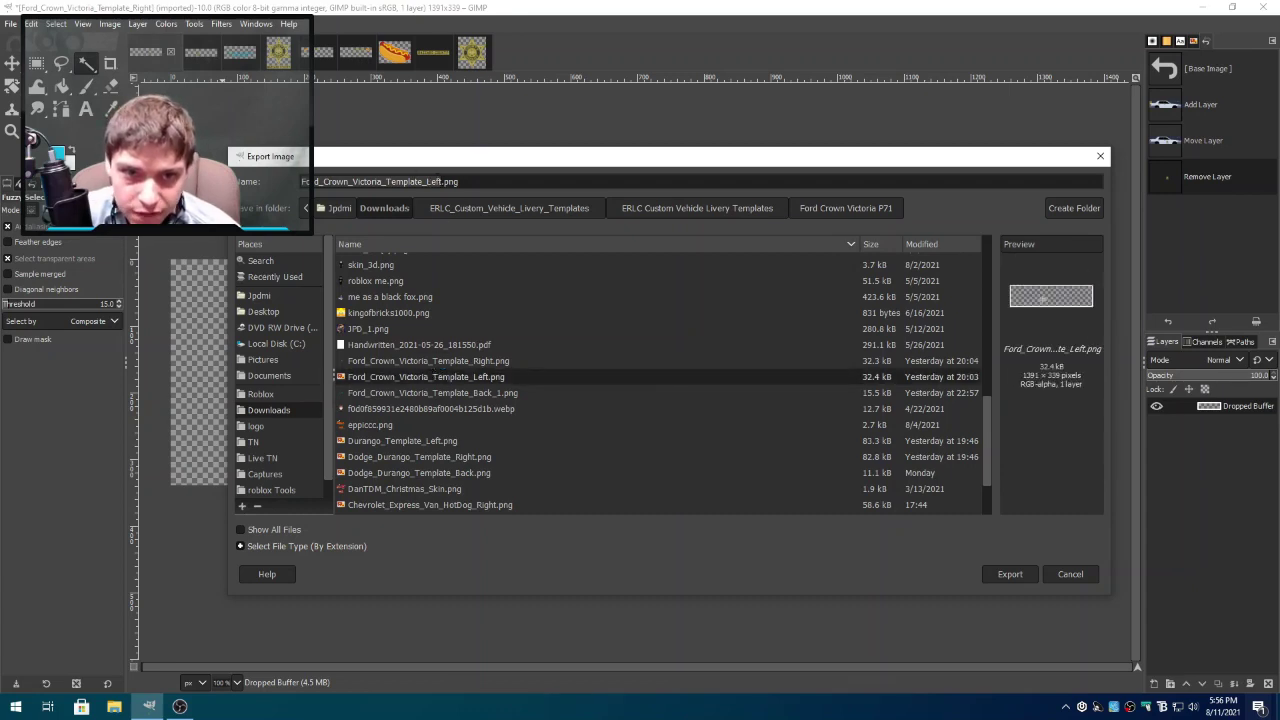
key(Right)
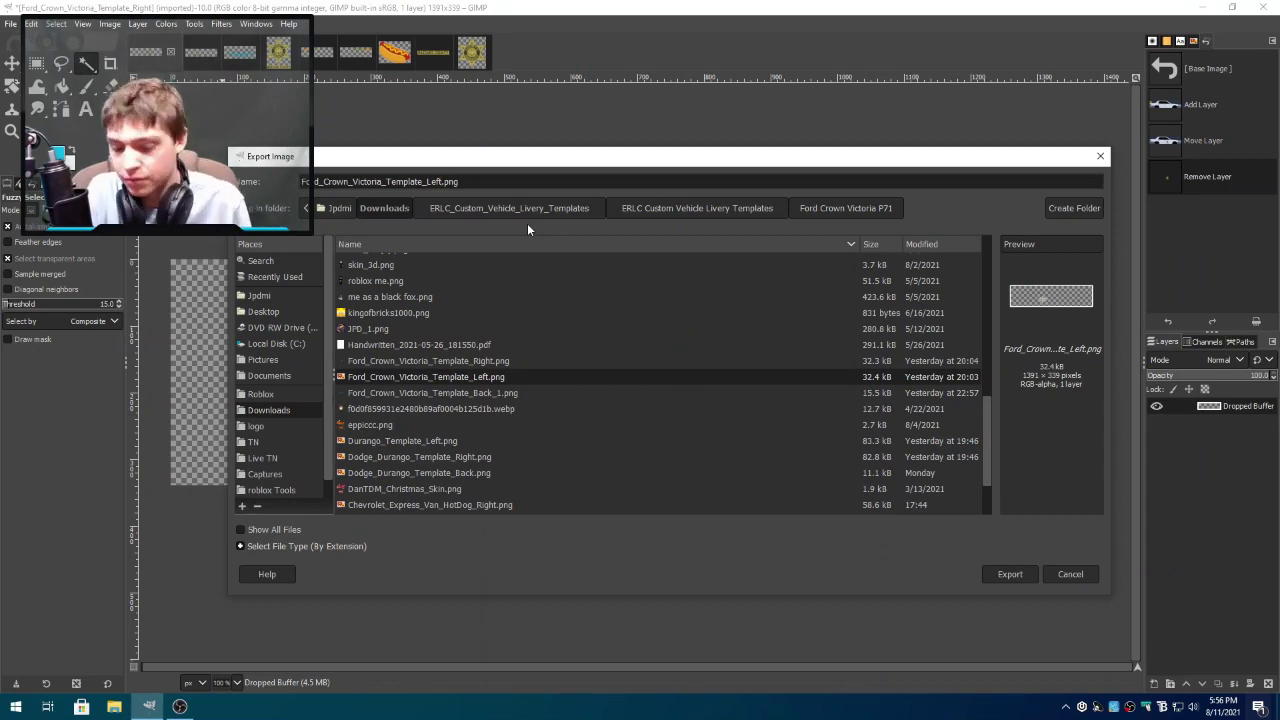
text(1)
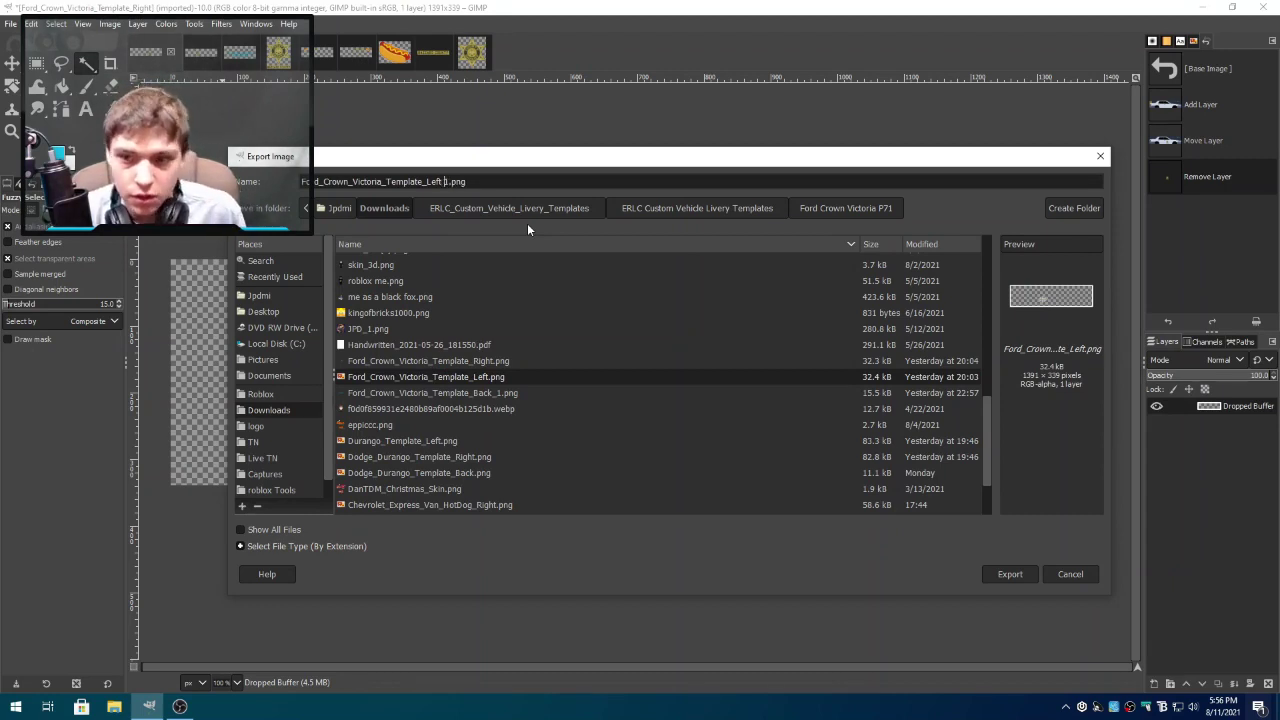
key(Return)
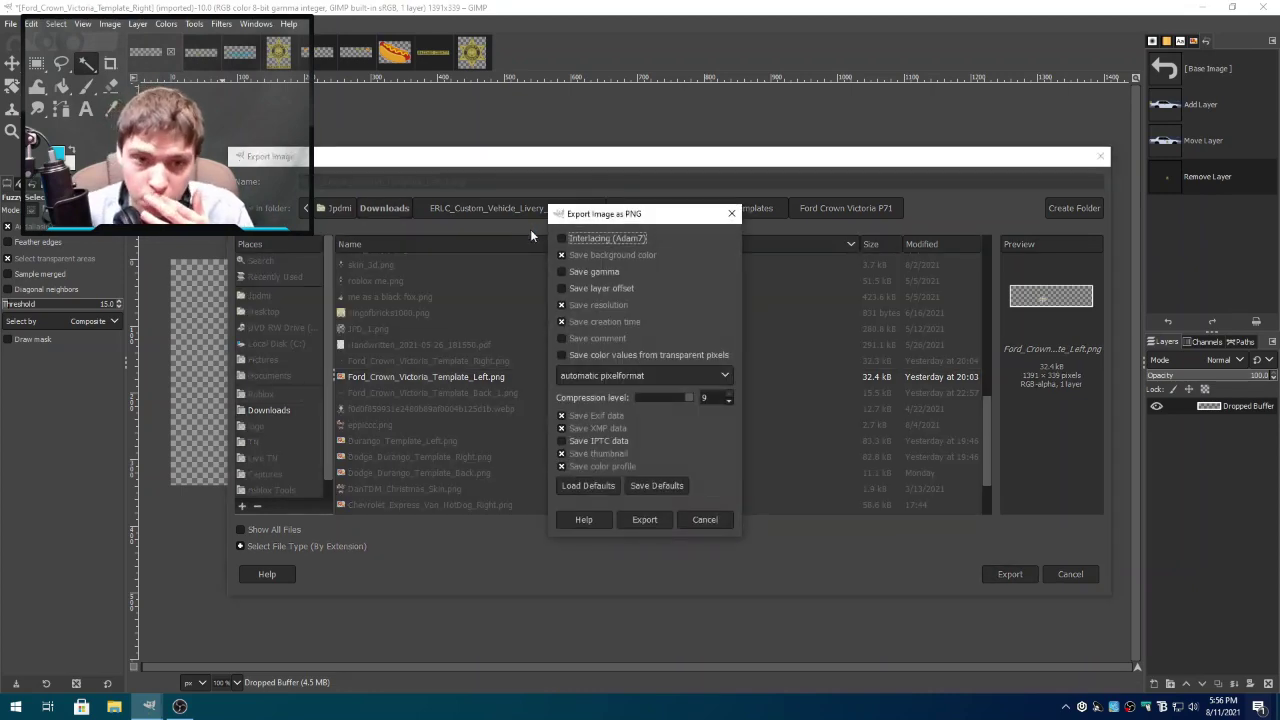
click(656, 521)
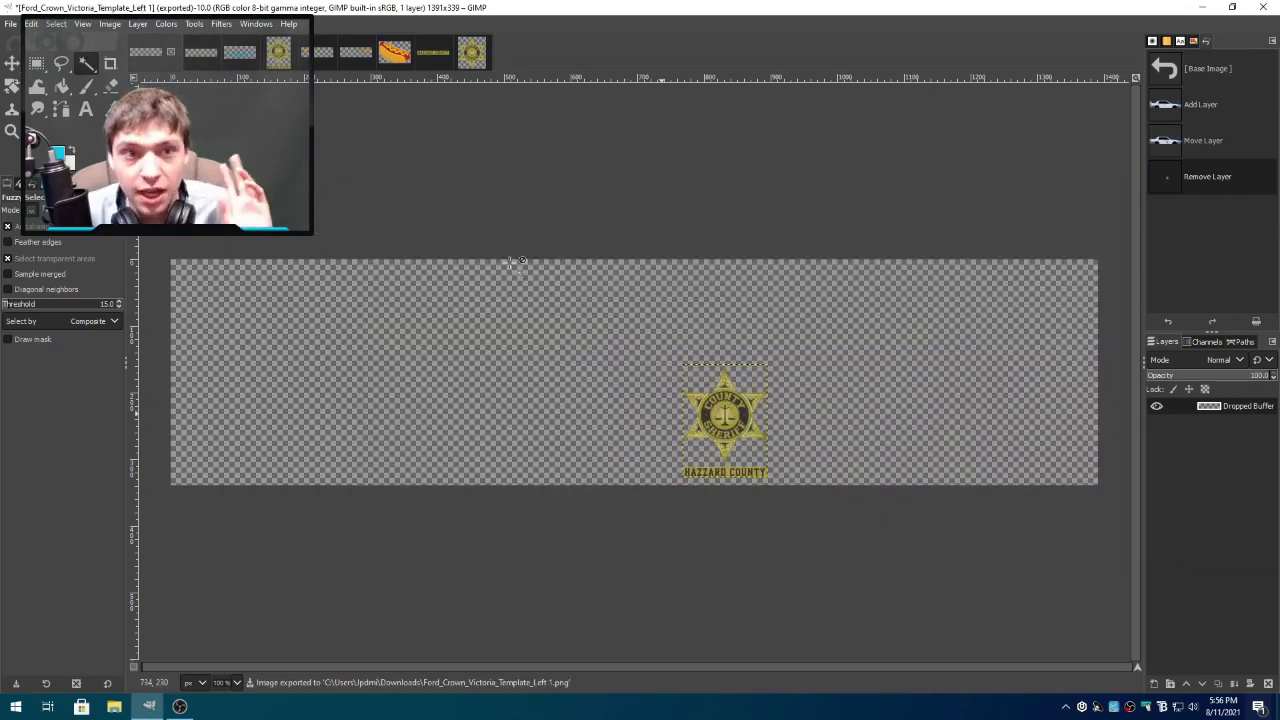
click(192, 56)
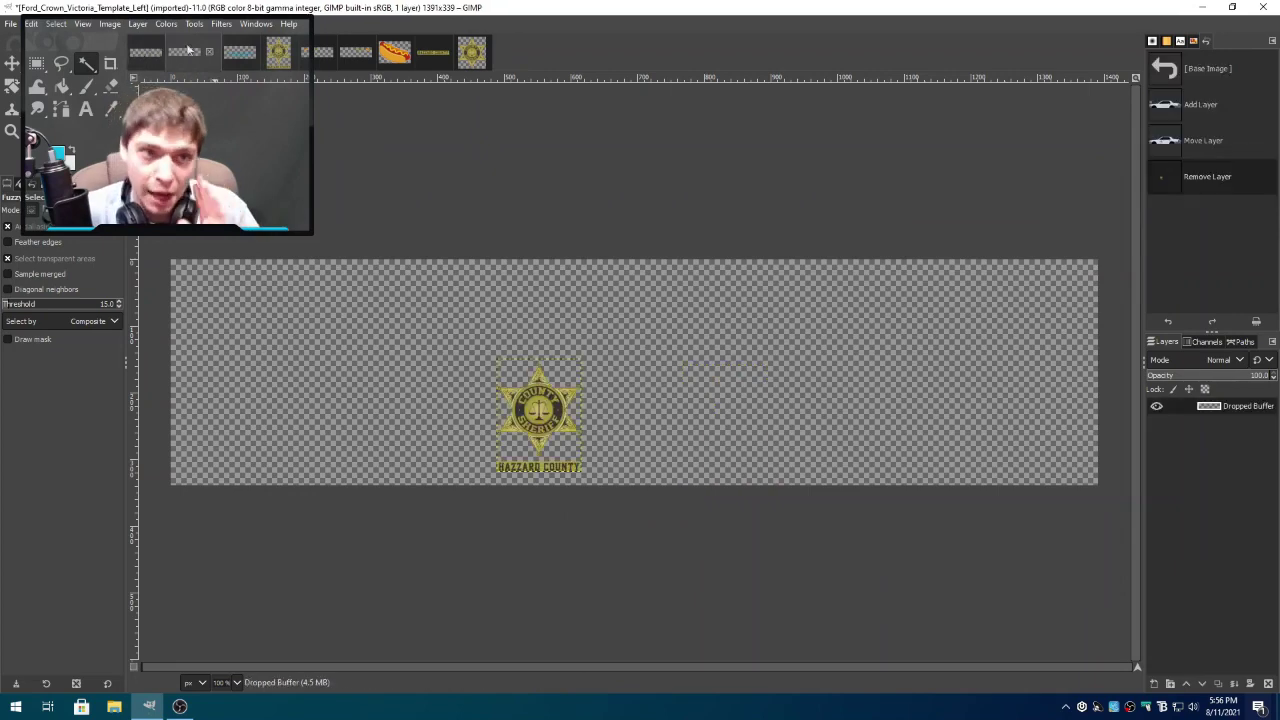
click(9, 24)
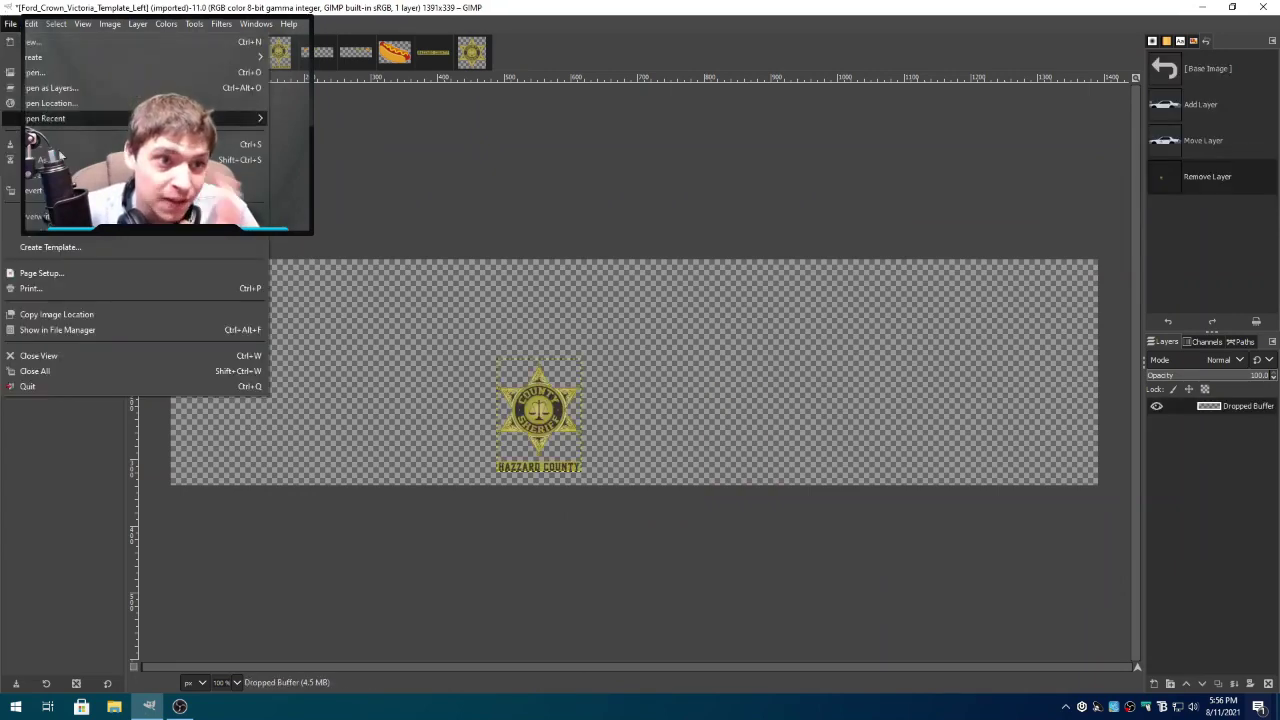
click(40, 231)
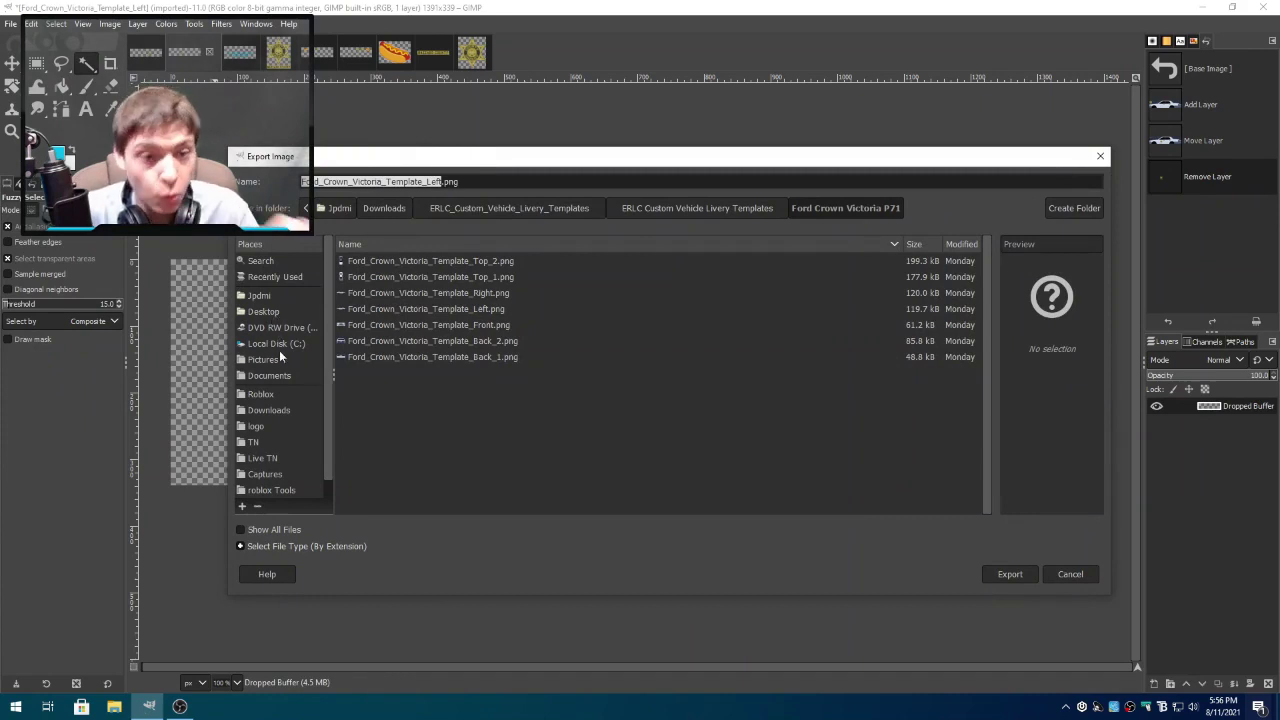
click(288, 414)
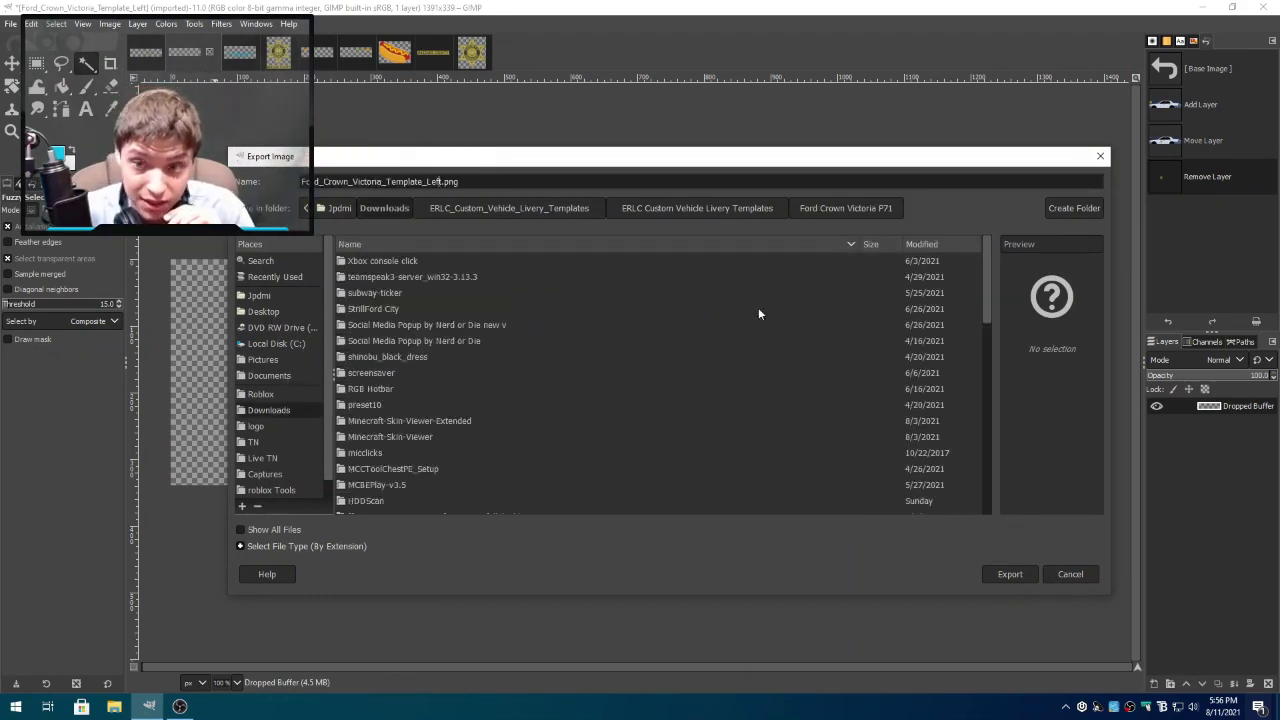
click(1052, 570)
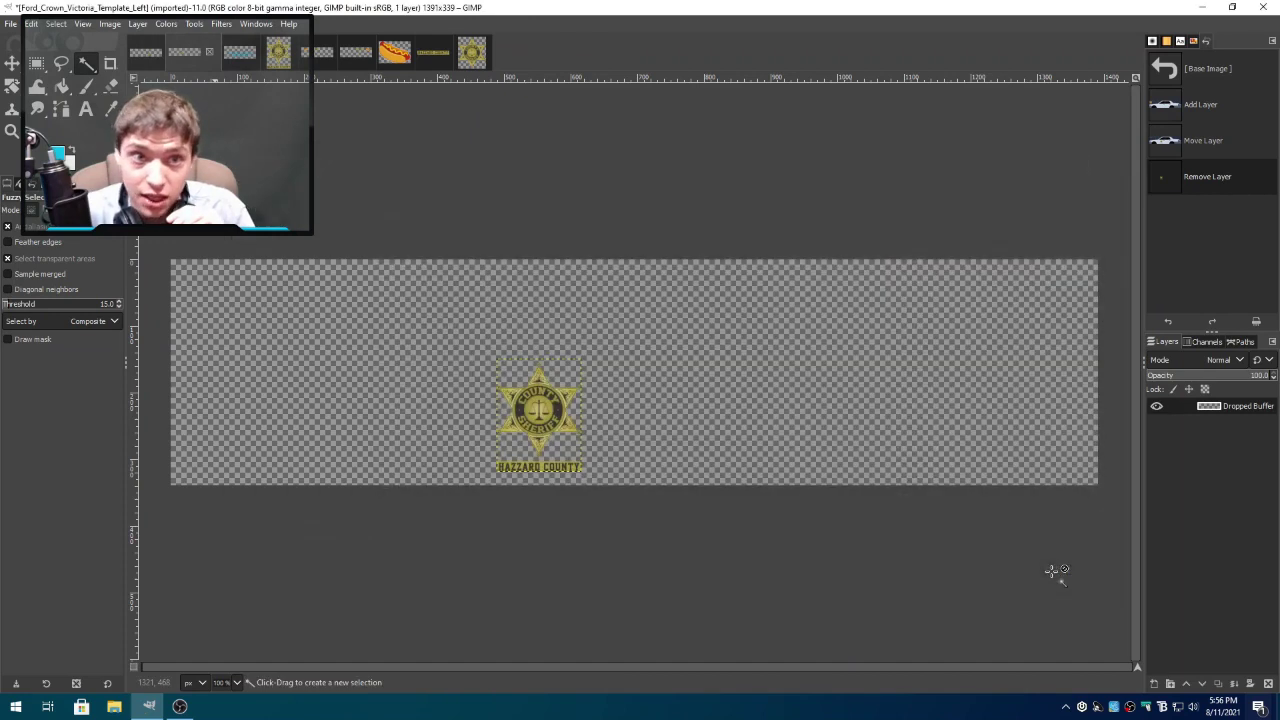
- Compare the two side images, and export the right-side one to Downloads as "Ford_Crown_Victoria_Template_right 1.png" with the default PNG options
click(145, 52)
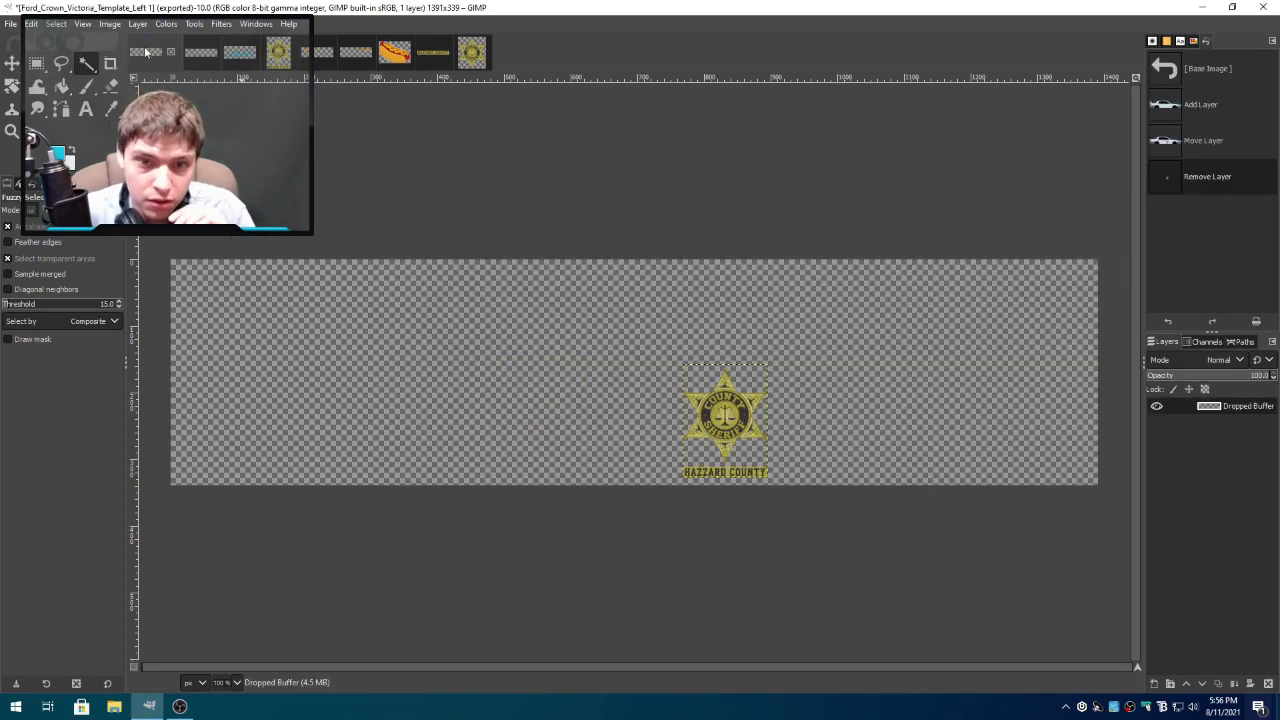
click(200, 62)
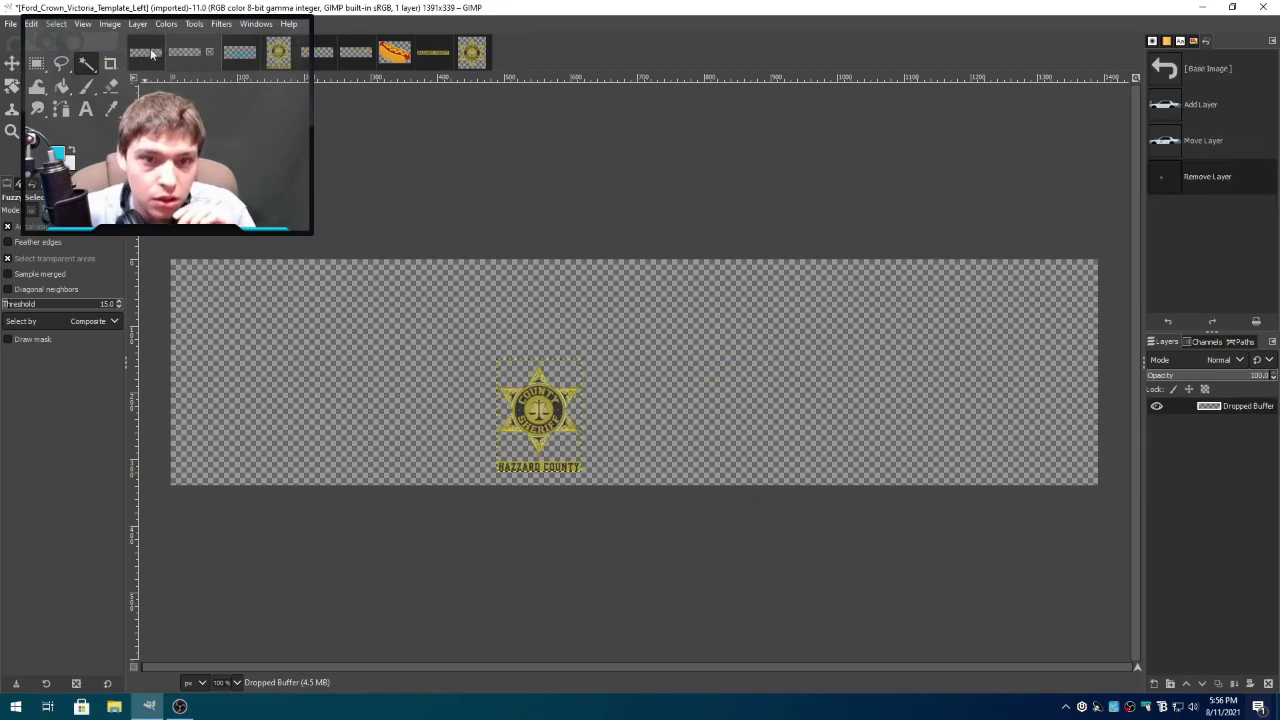
click(151, 53)
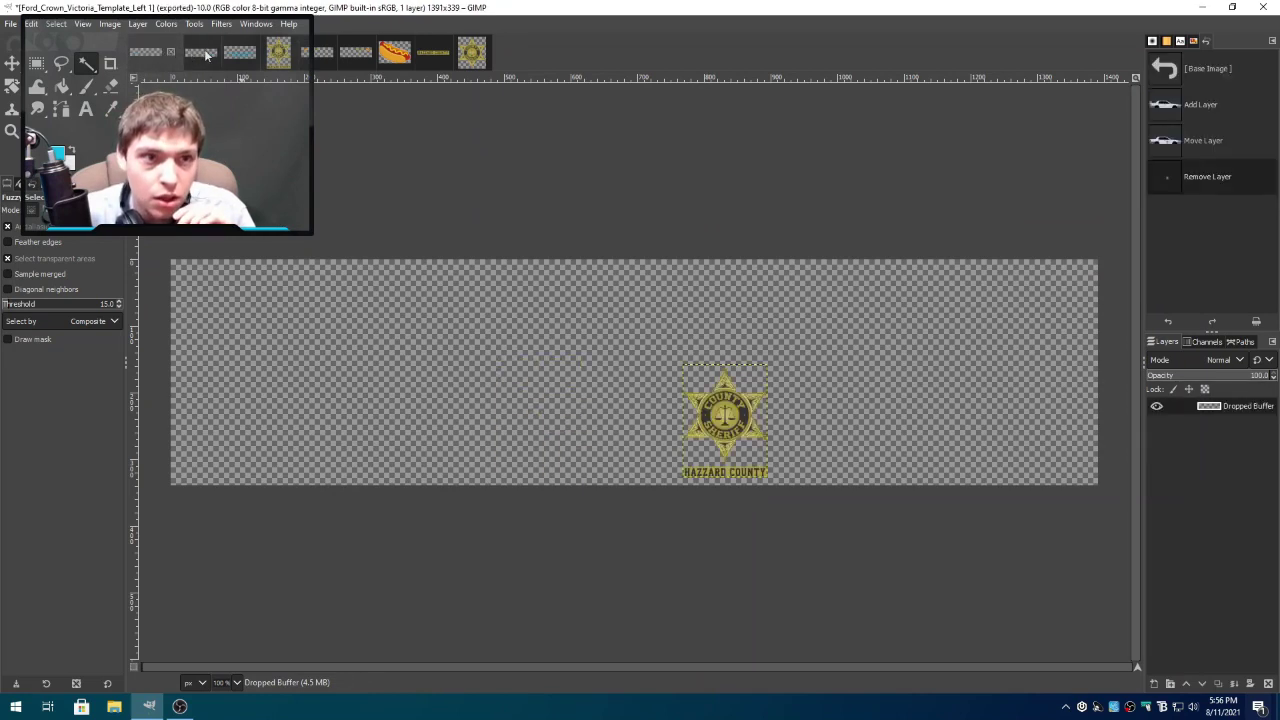
click(203, 53)
click(147, 52)
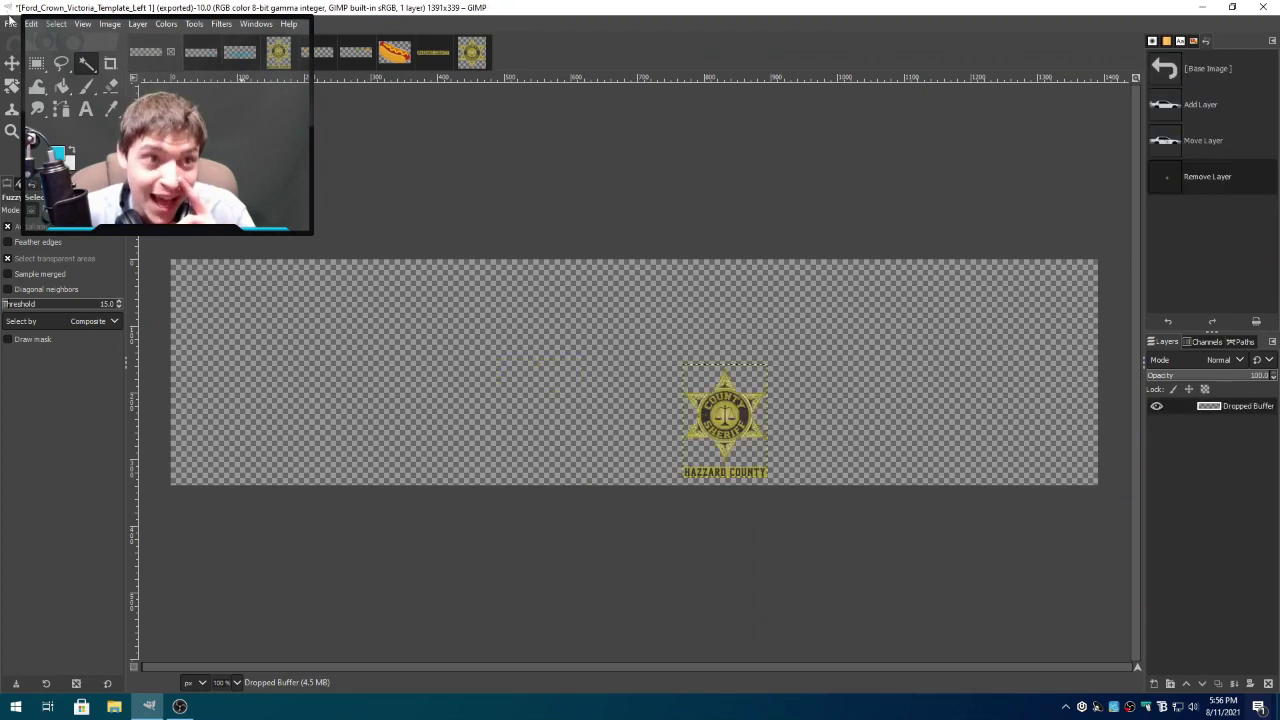
click(10, 23)
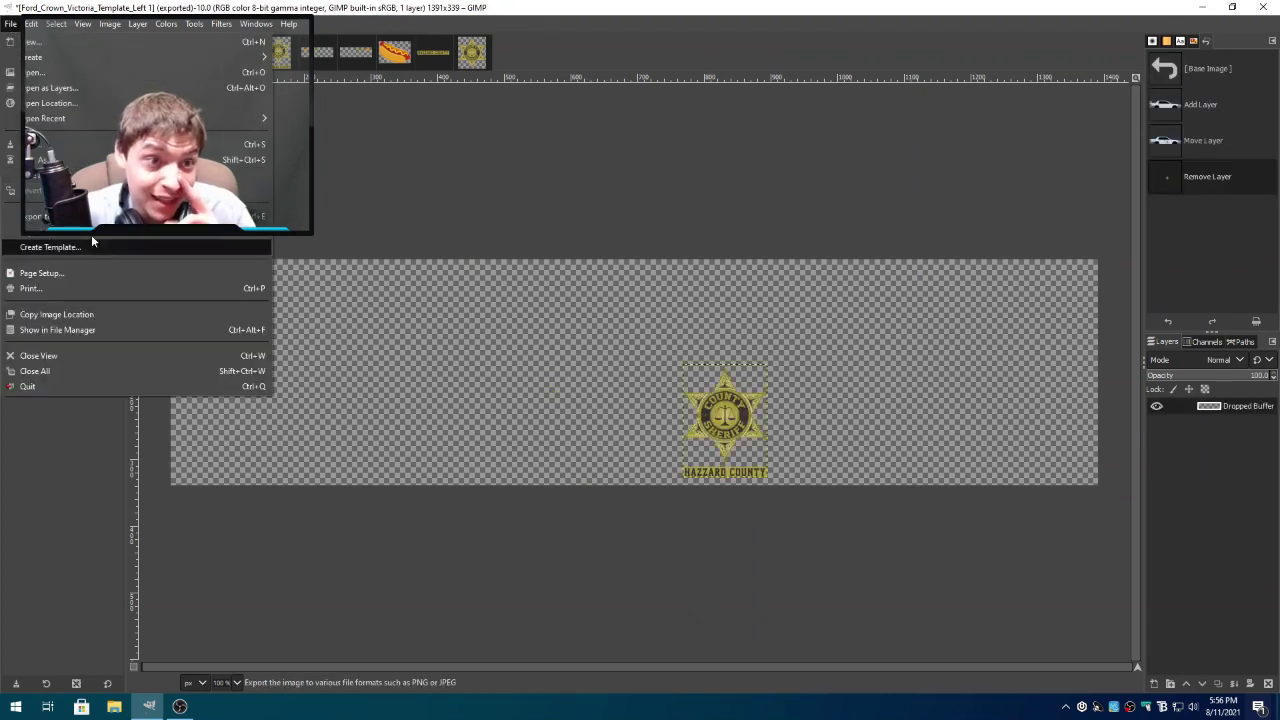
click(60, 231)
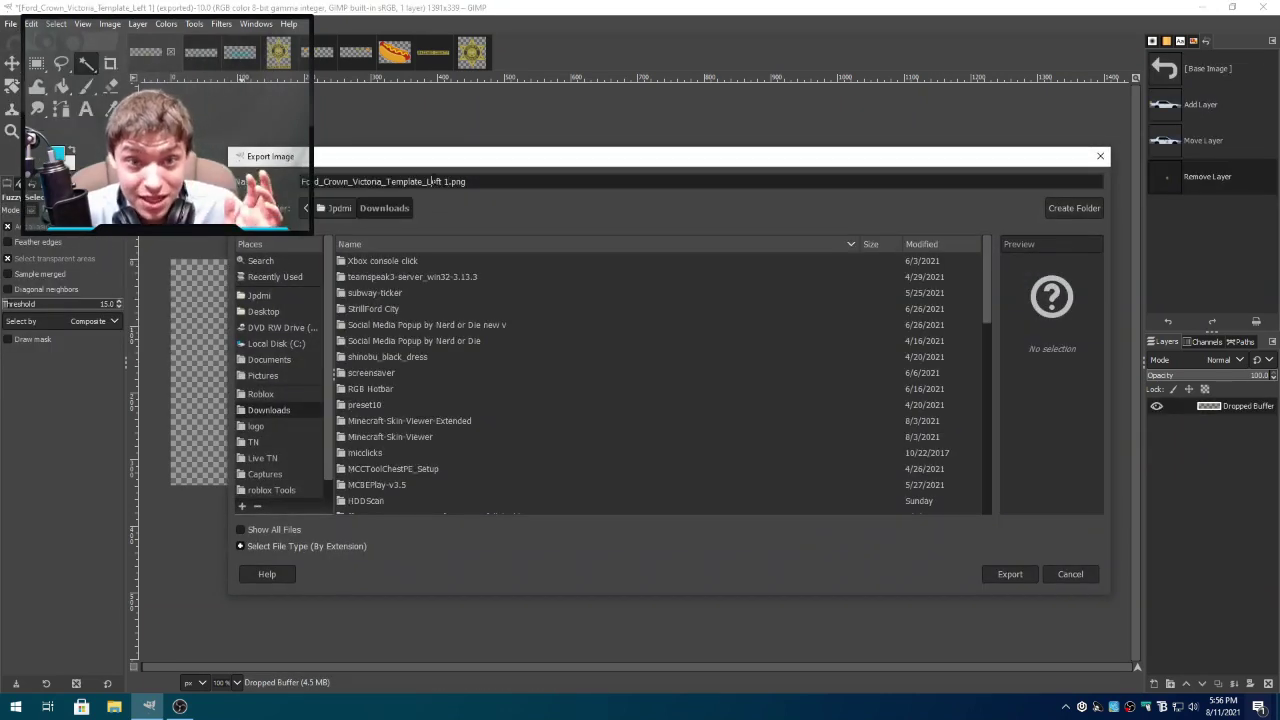
double_click(434, 181)
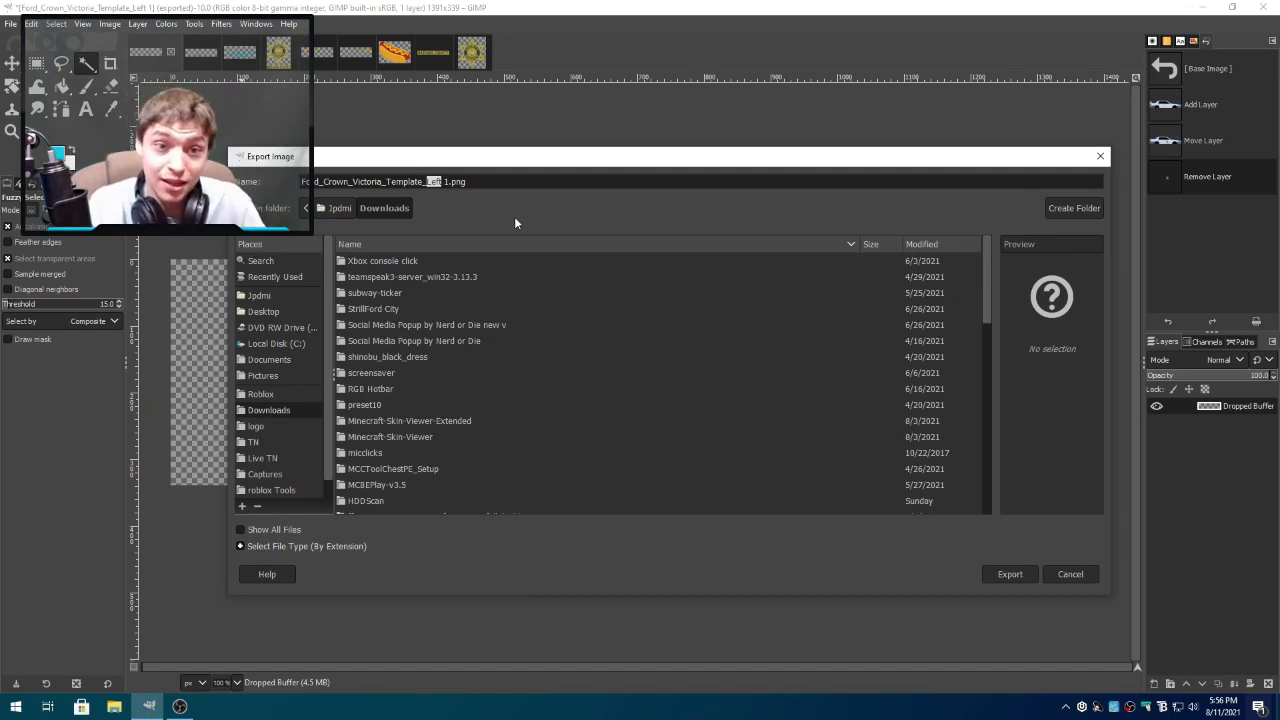
text(right)
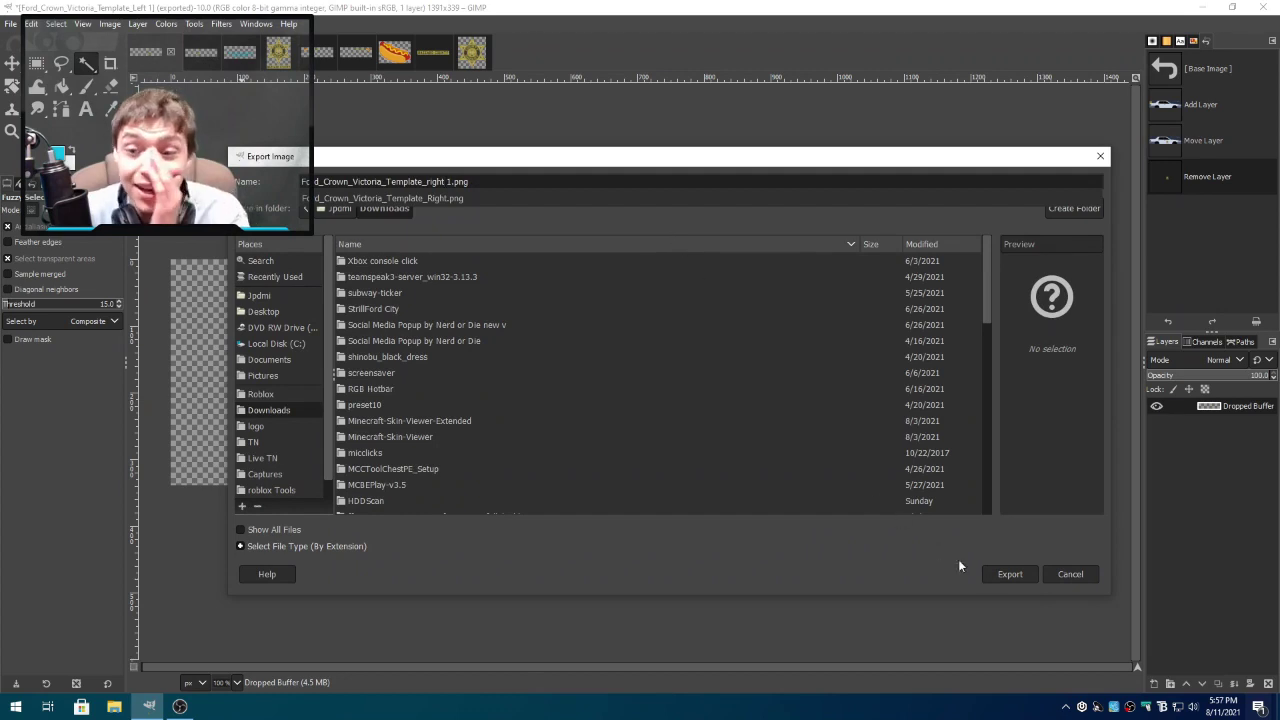
click(1005, 578)
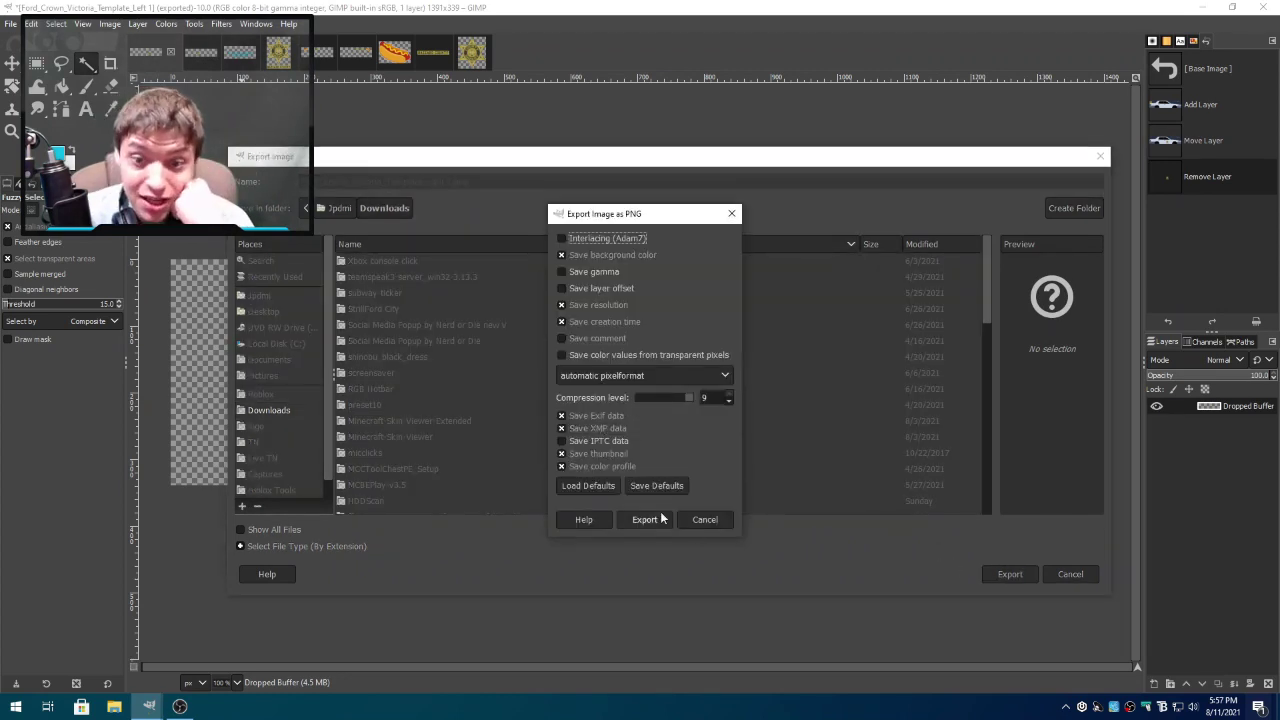
click(660, 518)
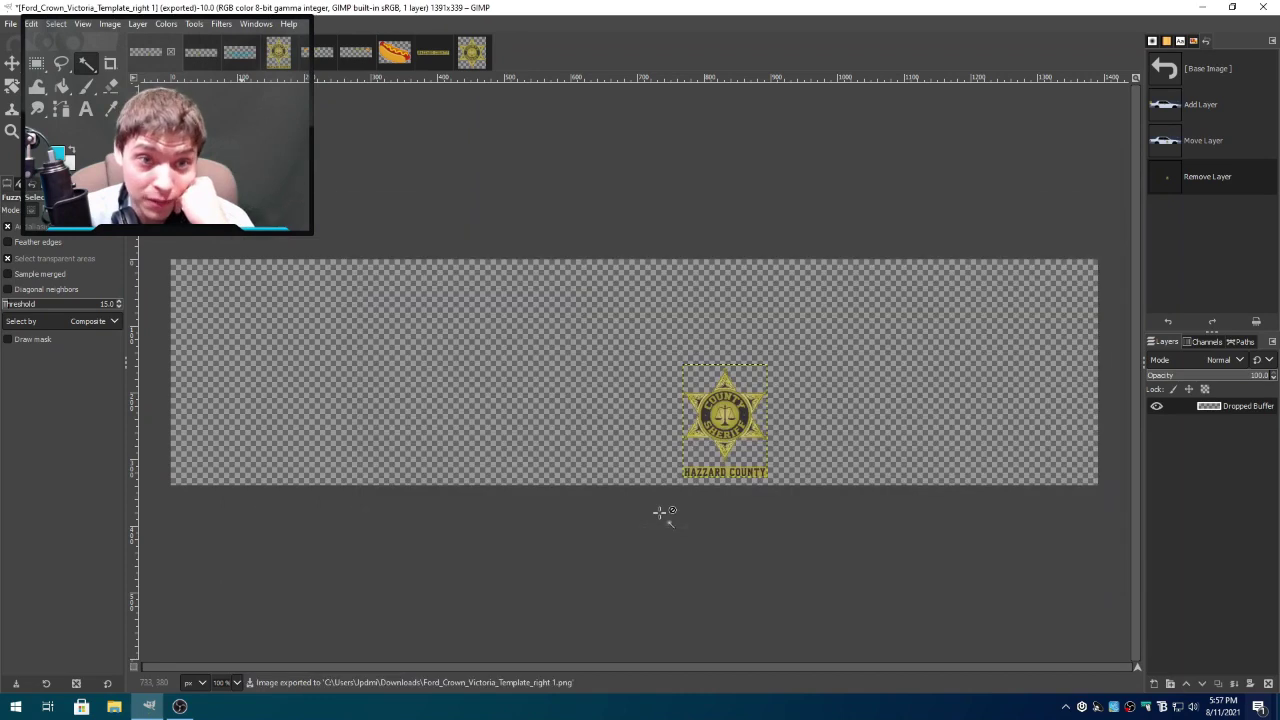
- Start exporting the left-side badge image and choose Downloads as the destination folder
click(195, 55)
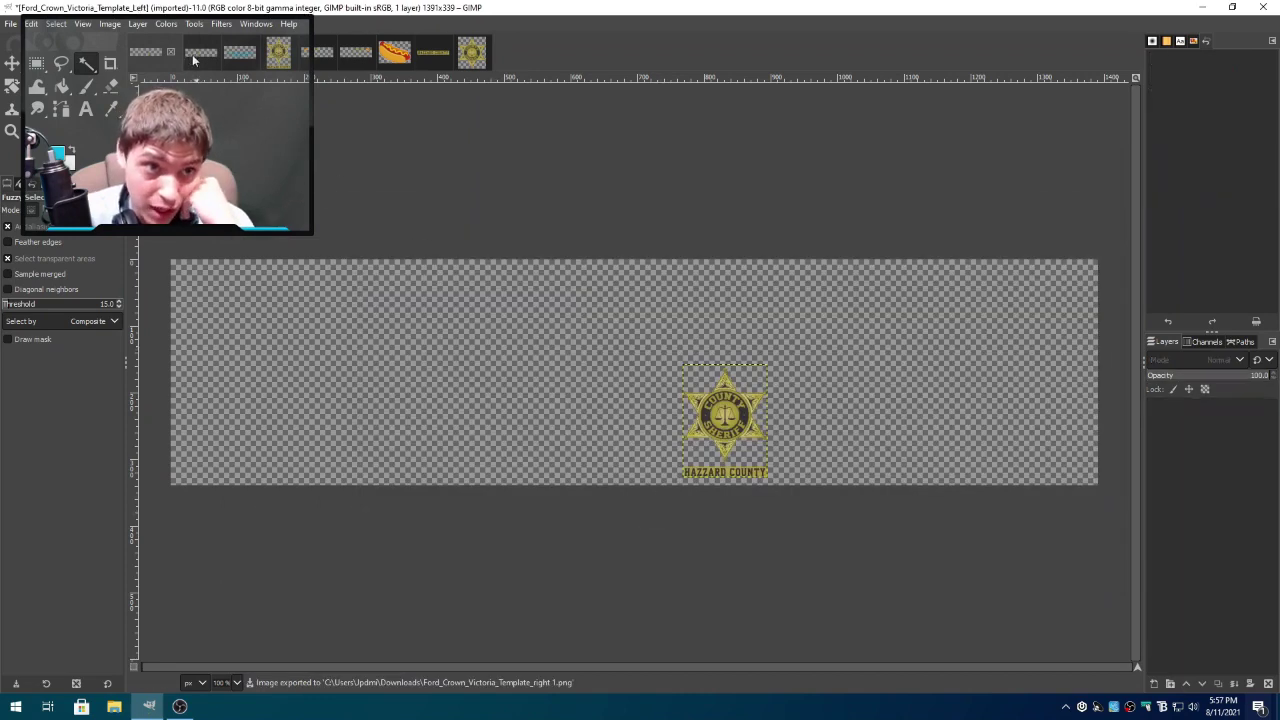
click(11, 24)
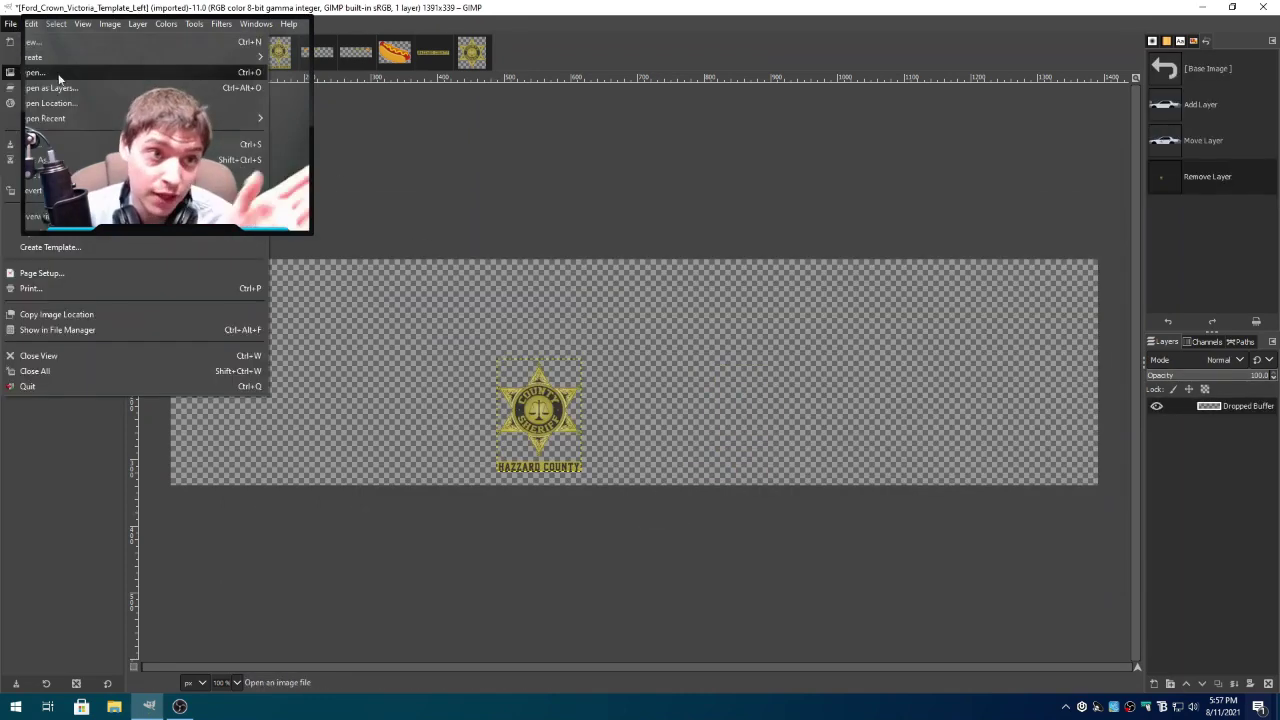
click(119, 231)
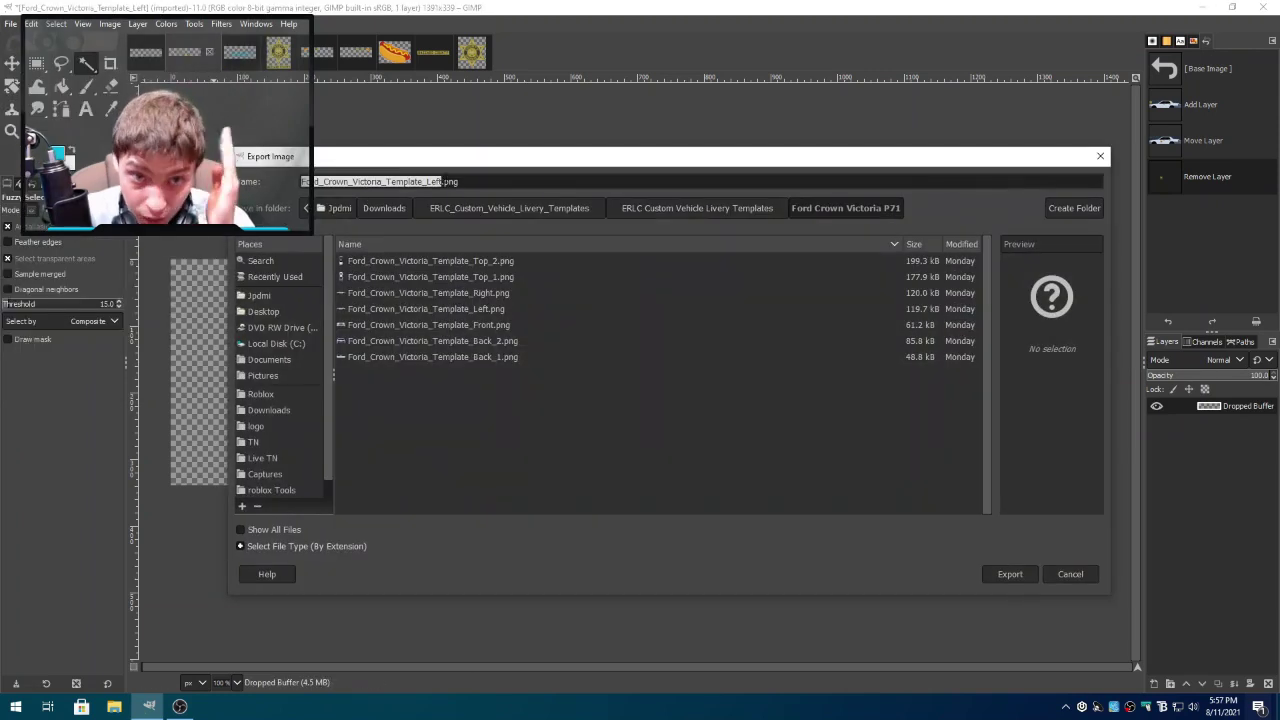
click(270, 362)
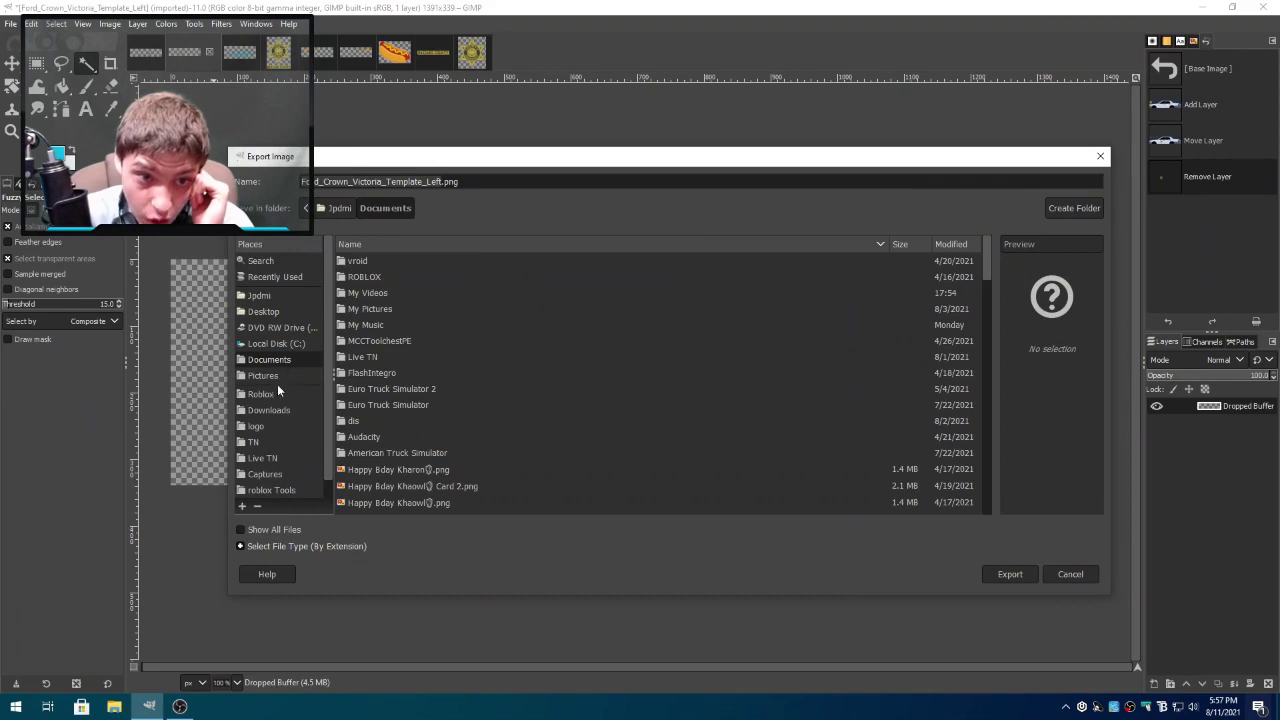
click(270, 410)
- Name the export "Ford_Crown_Victoria_Template_Left 1.png" and export it with the default PNG options, replacing the existing file
click(443, 181)
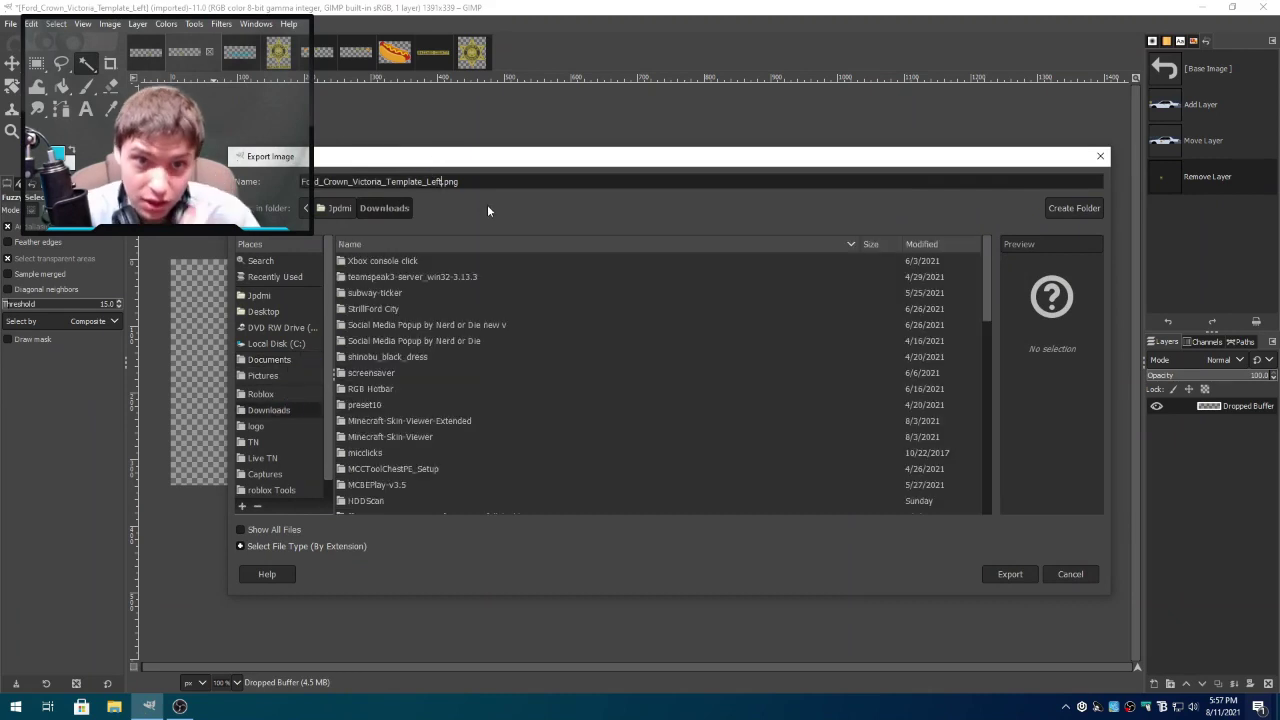
text(1)
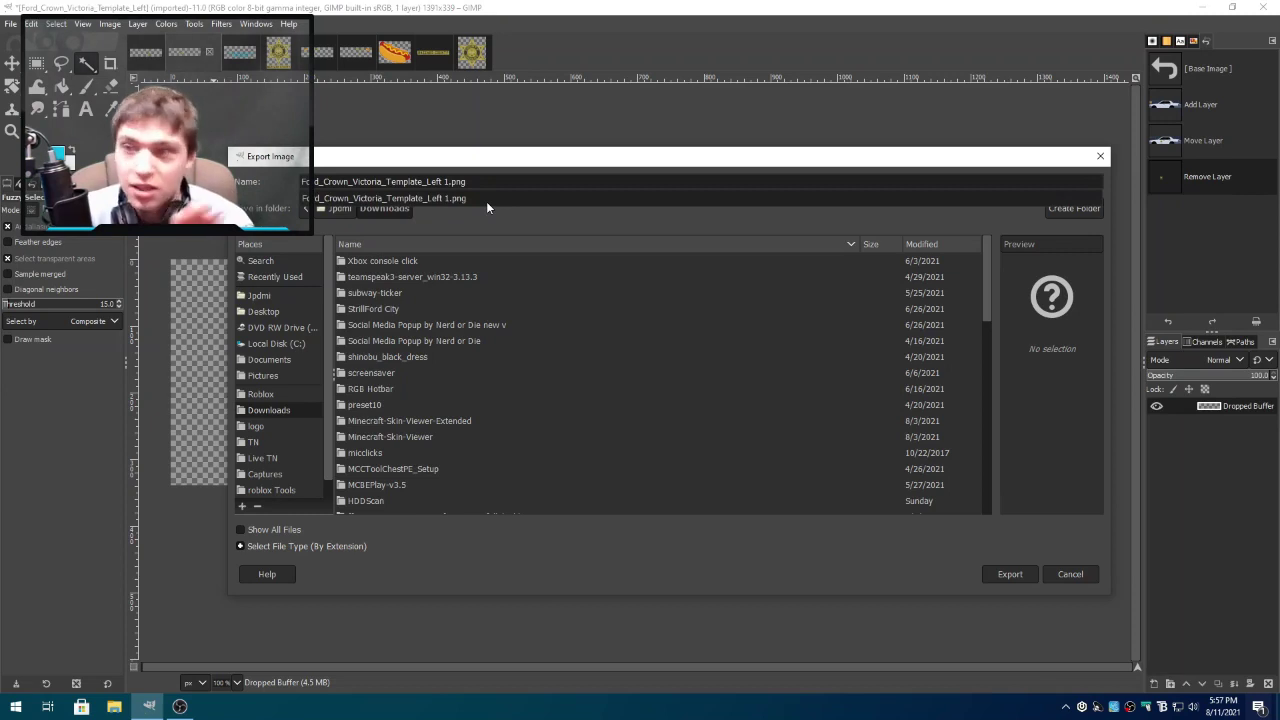
click(488, 180)
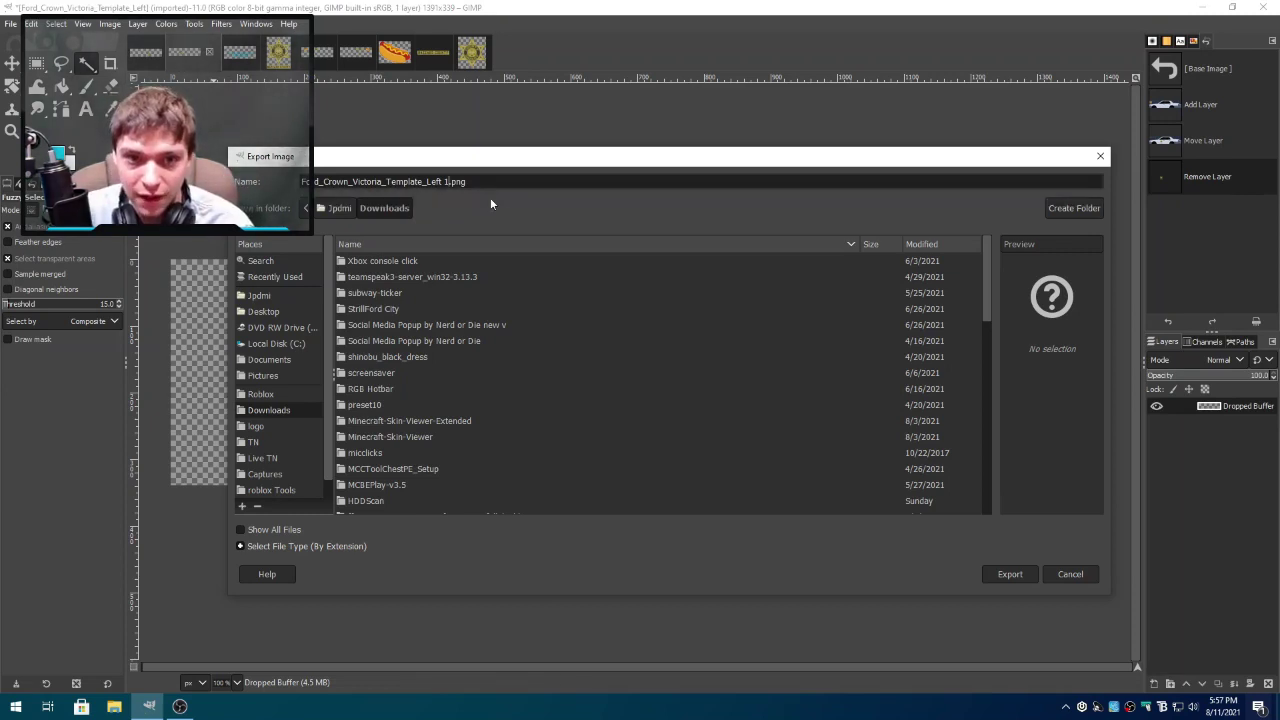
text(.png)
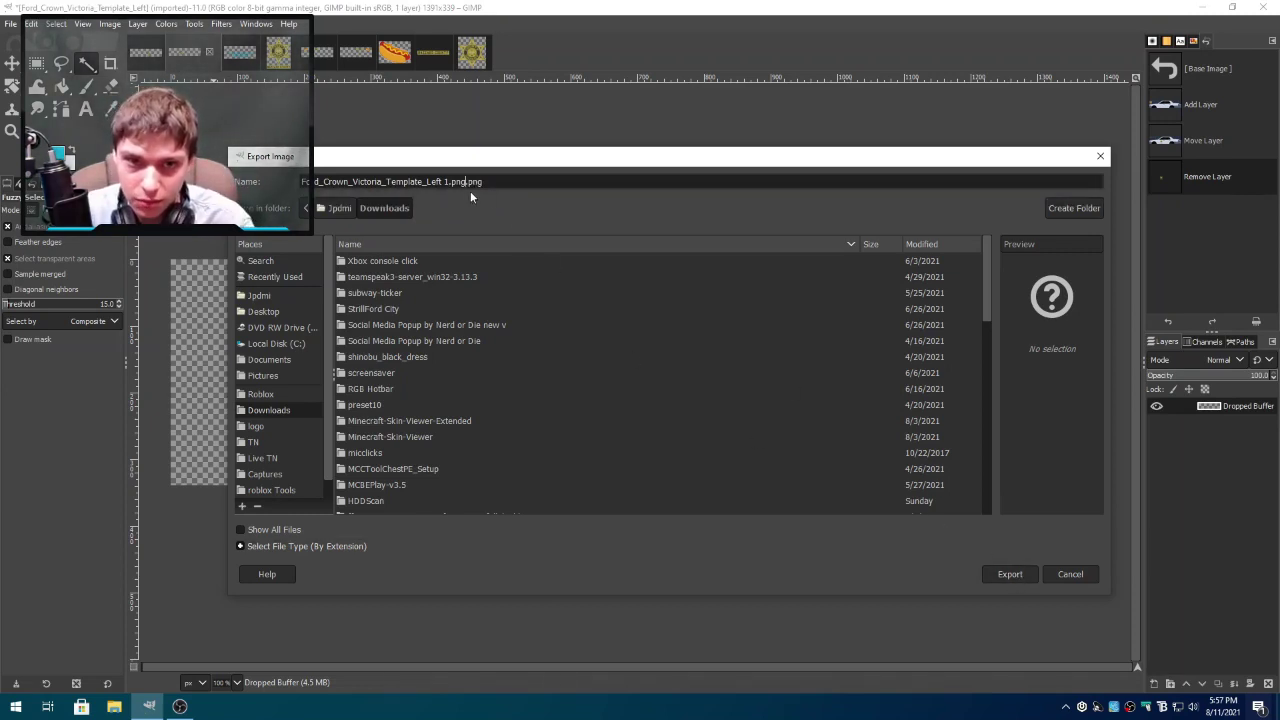
key(Delete)
key(Delete)
key(Delete)
key(Delete)
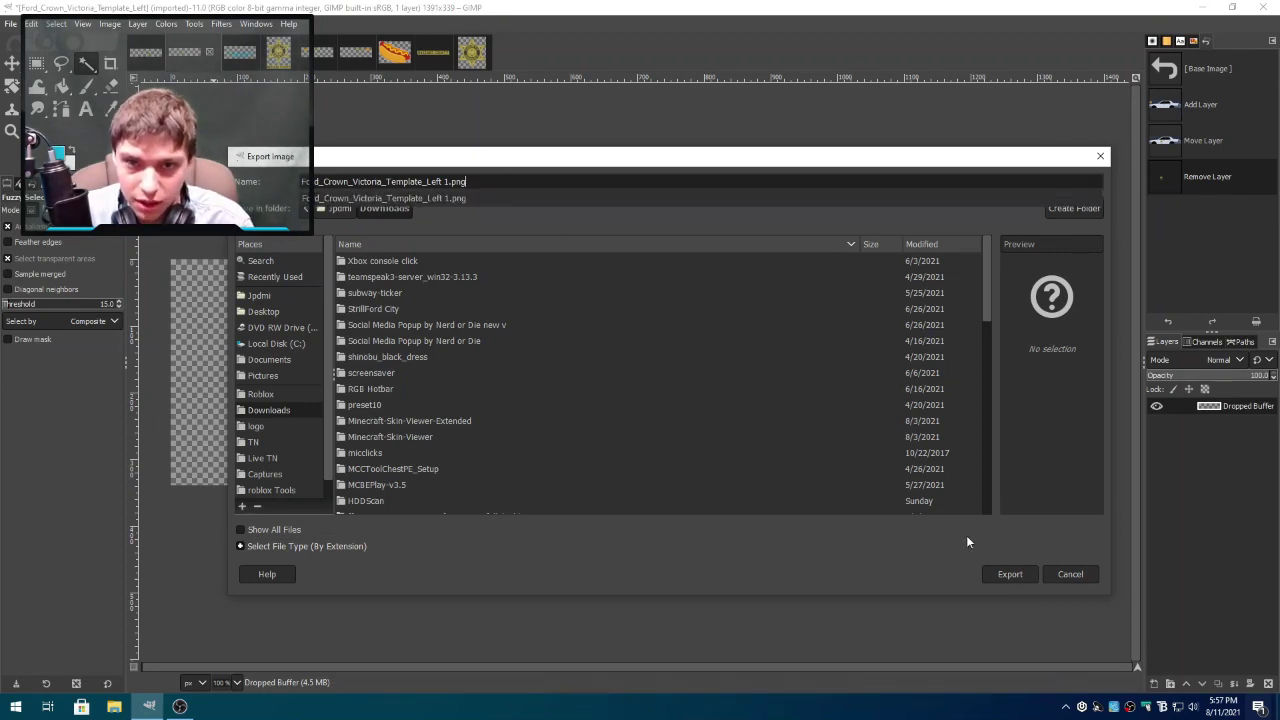
click(1022, 571)
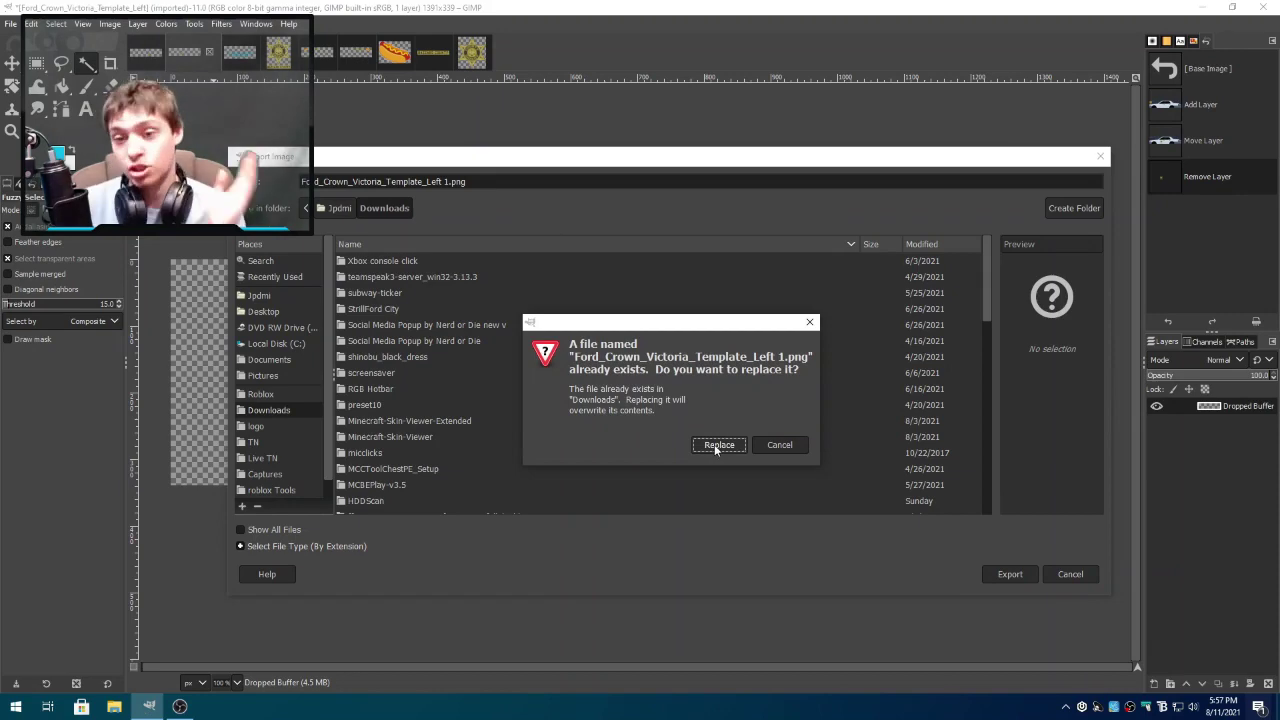
click(716, 446)
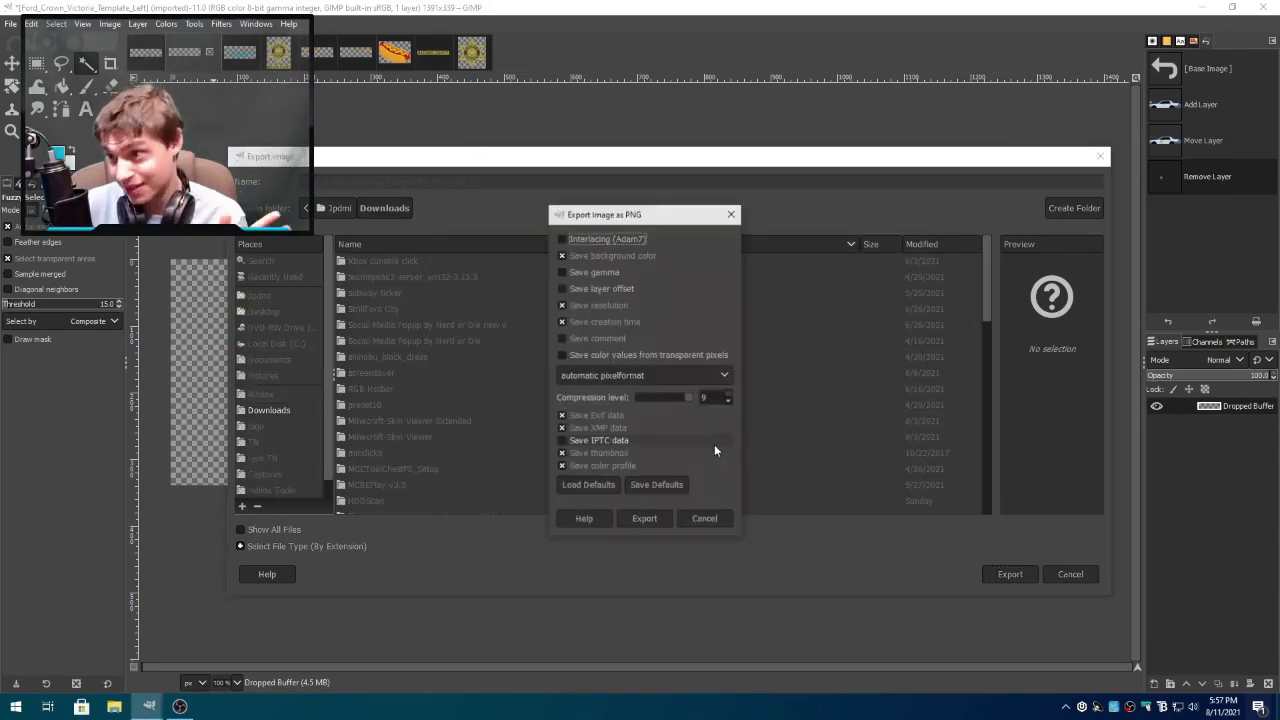
click(644, 518)
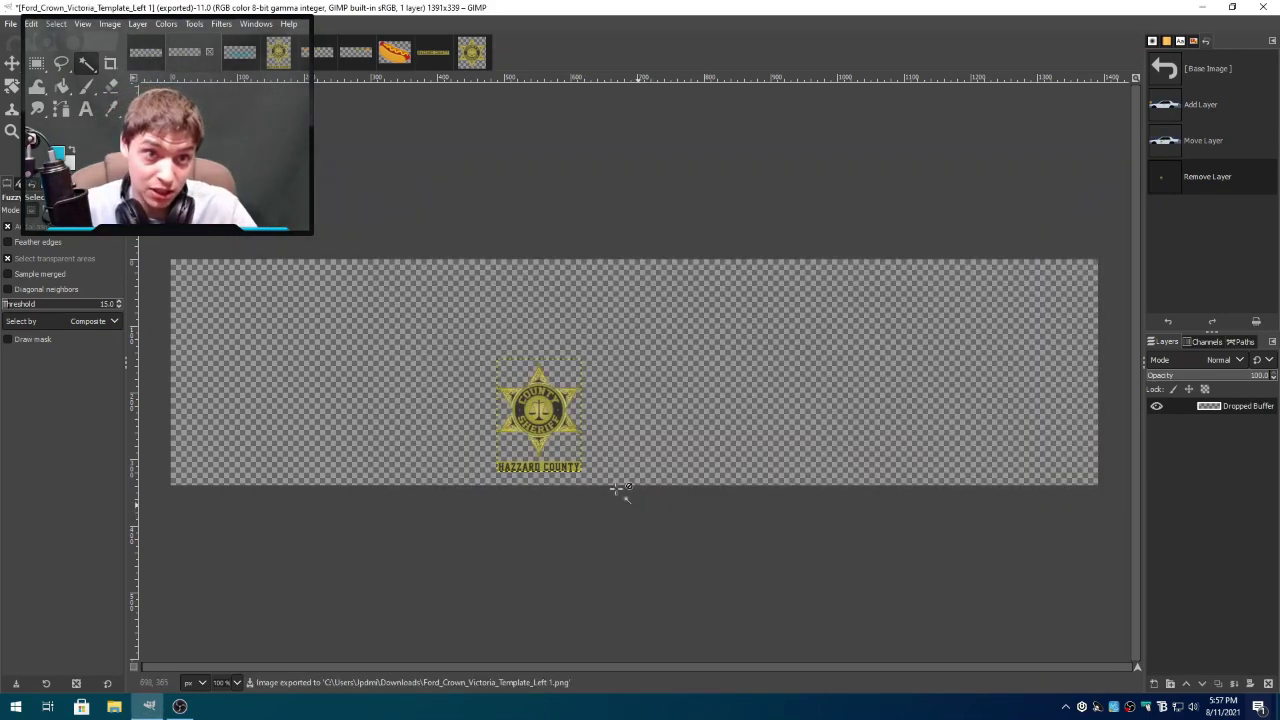
- Start exporting the back slogan image to Downloads and select the existing "Ford_Crown_Victoria_Template_Back_1.png" there as the name basis
click(243, 58)
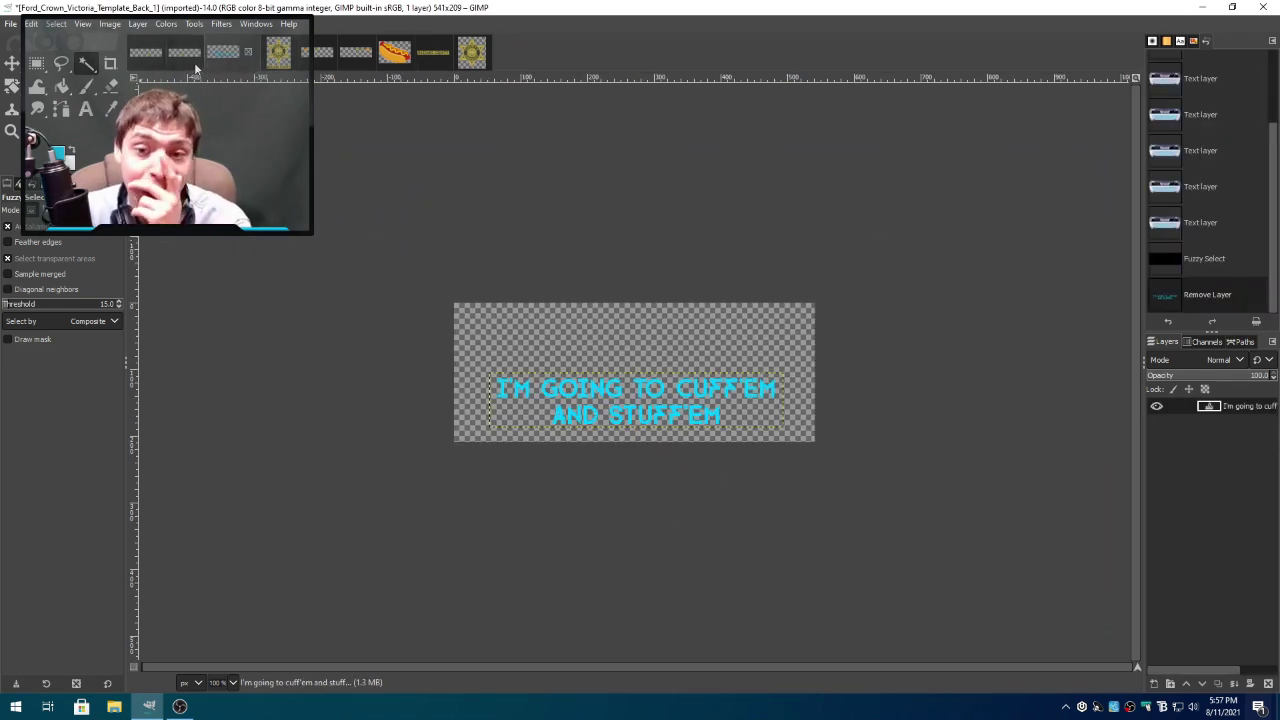
click(10, 23)
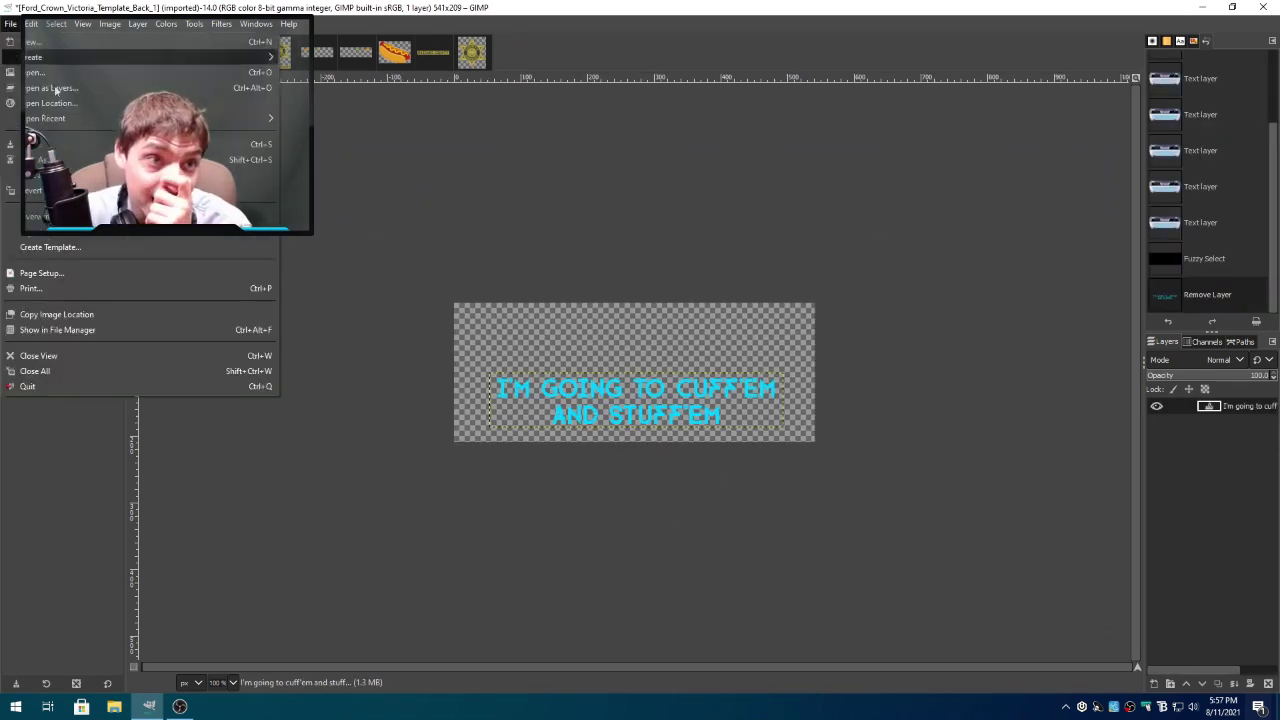
click(116, 231)
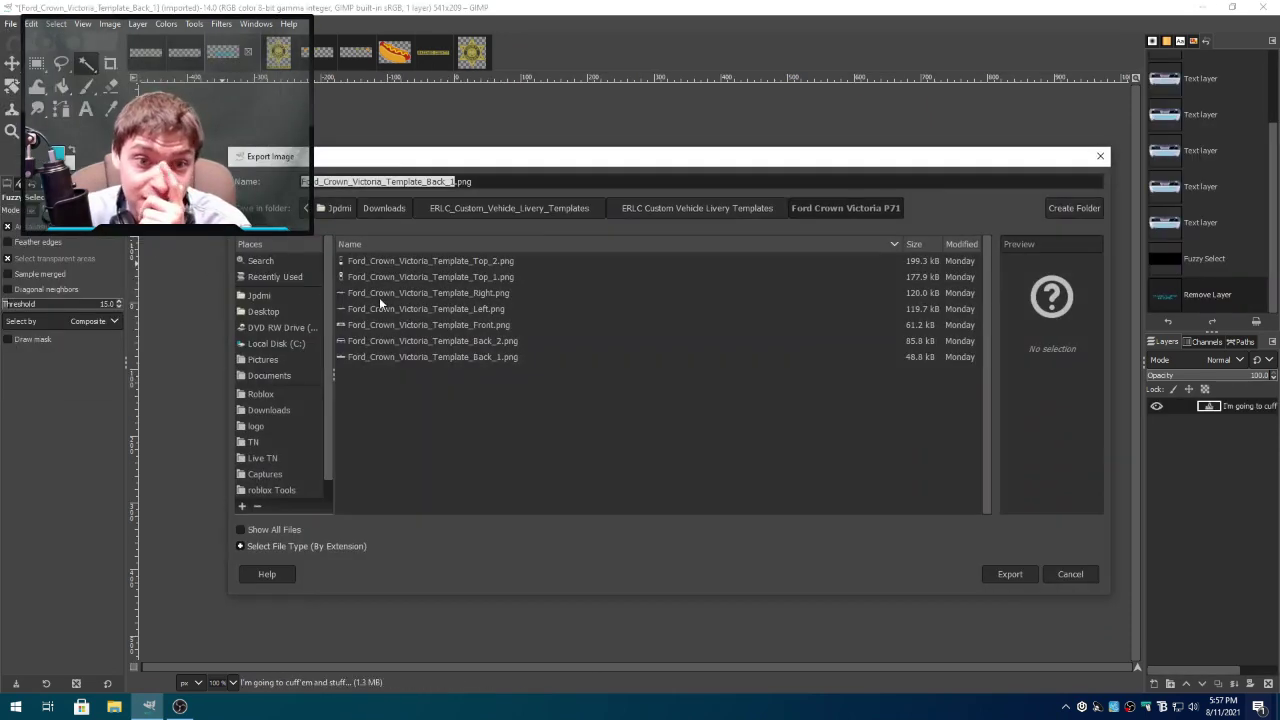
click(293, 407)
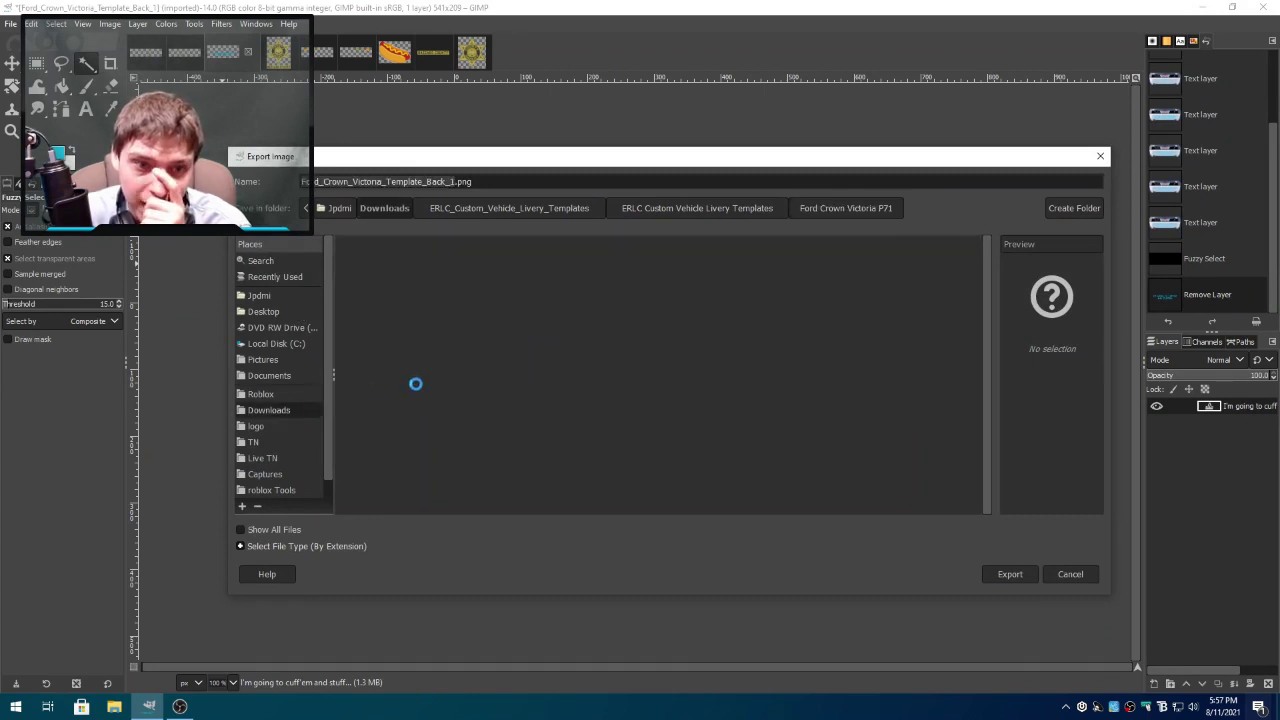
scroll(483, 378, down, 10)
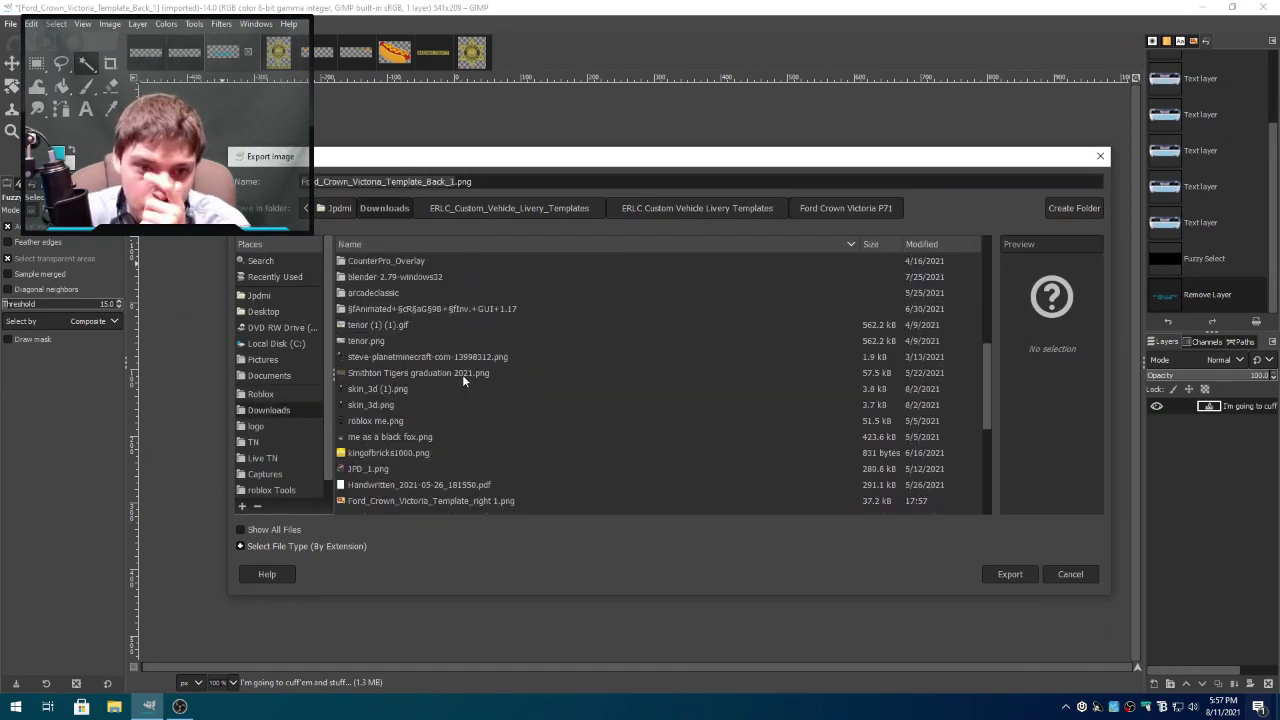
scroll(462, 374, down, 5)
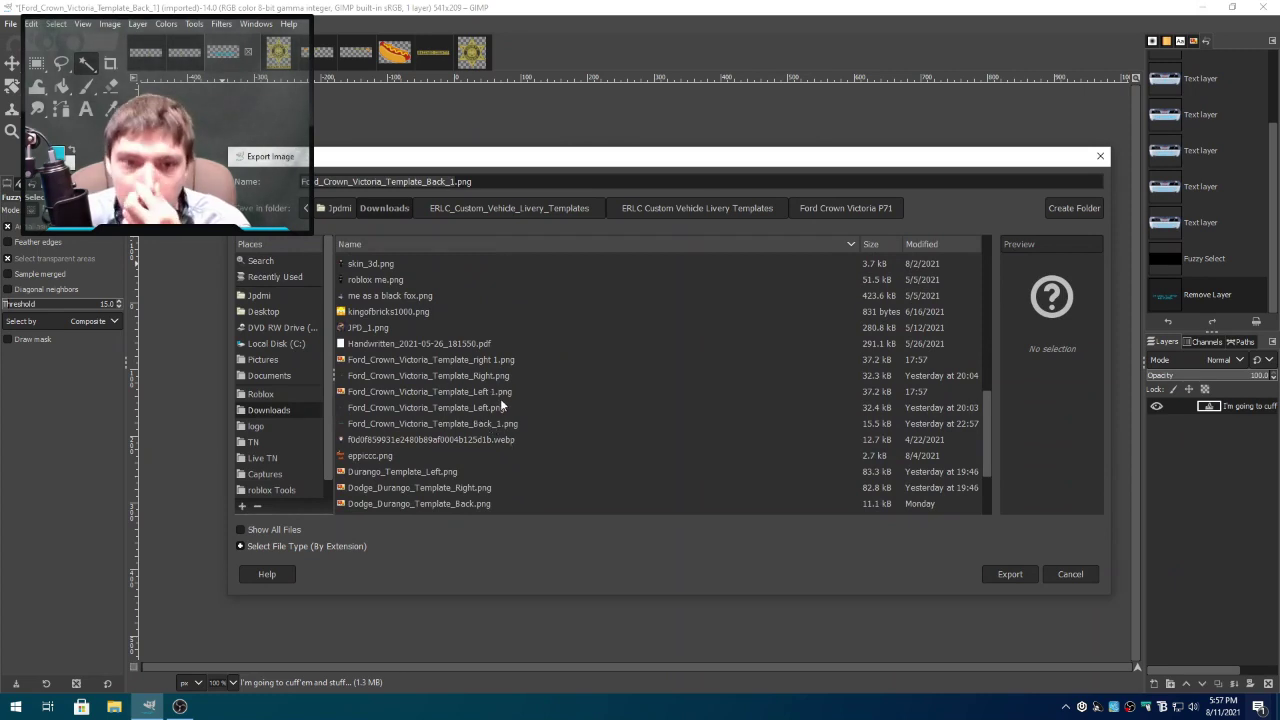
click(529, 424)
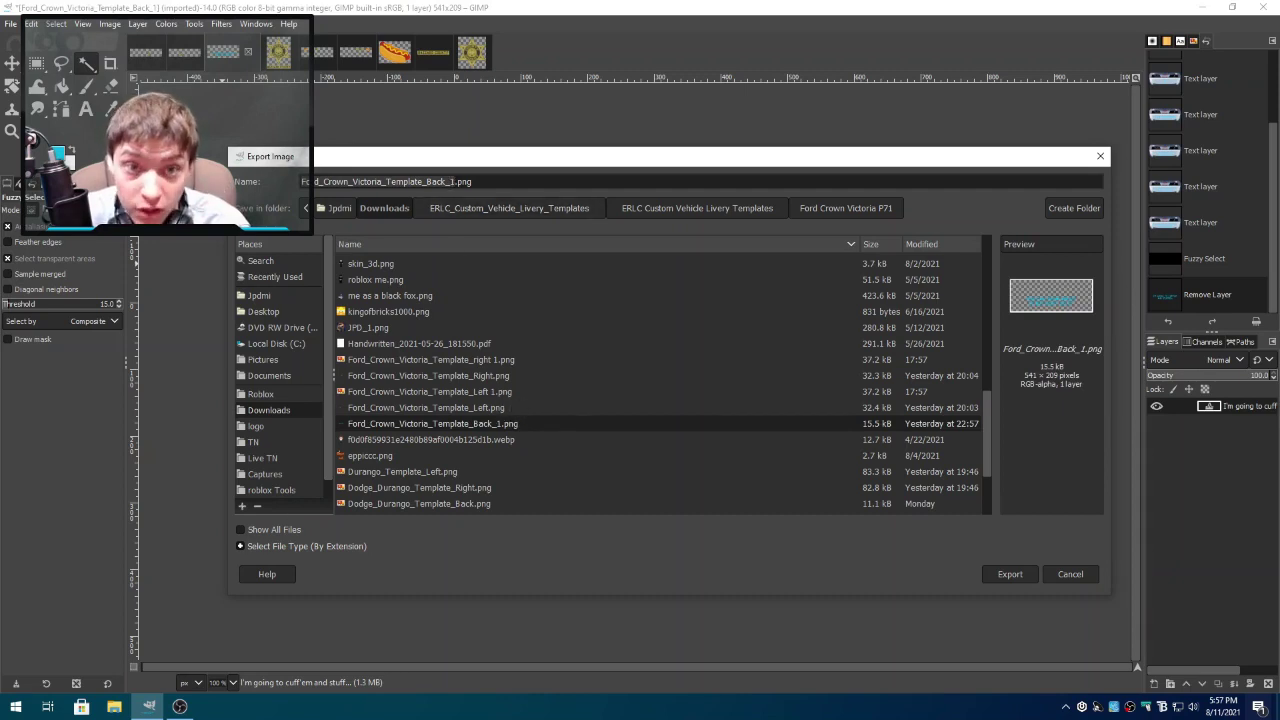
- Name the export "Ford_Crown_Victoria_Template_Back_1 1.png" and export it with the default PNG options
key(Right)
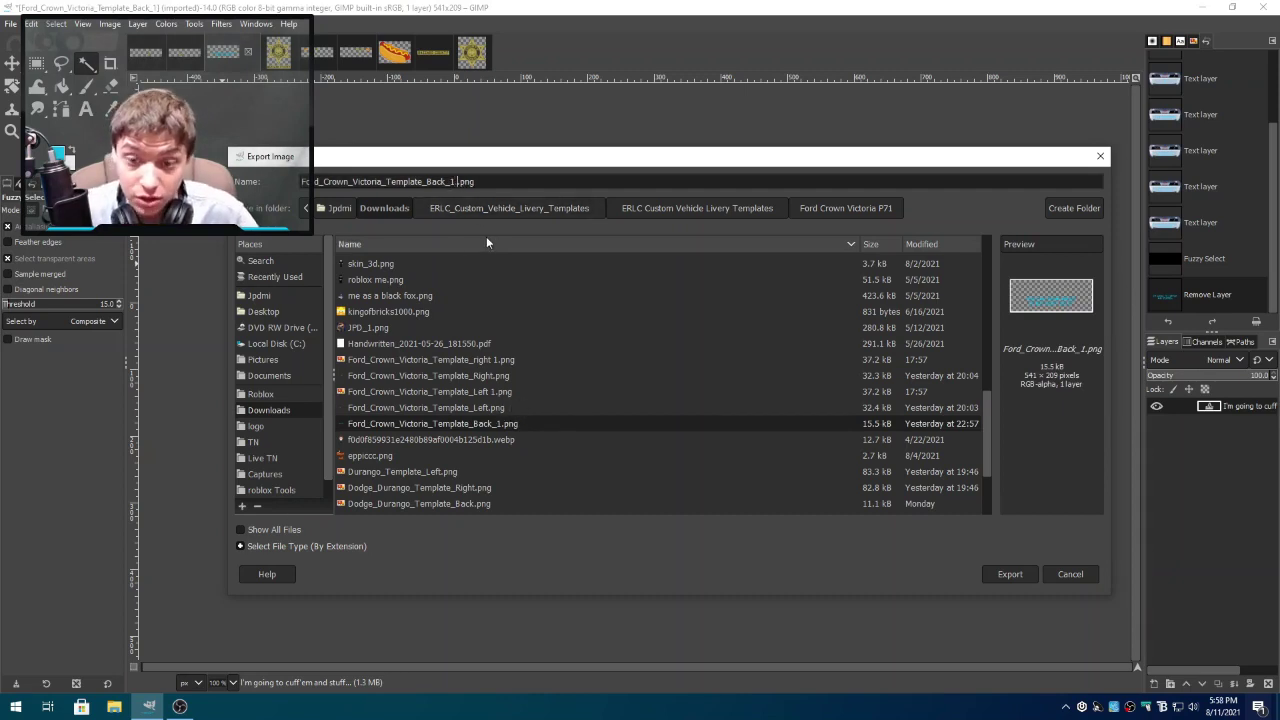
text(1)
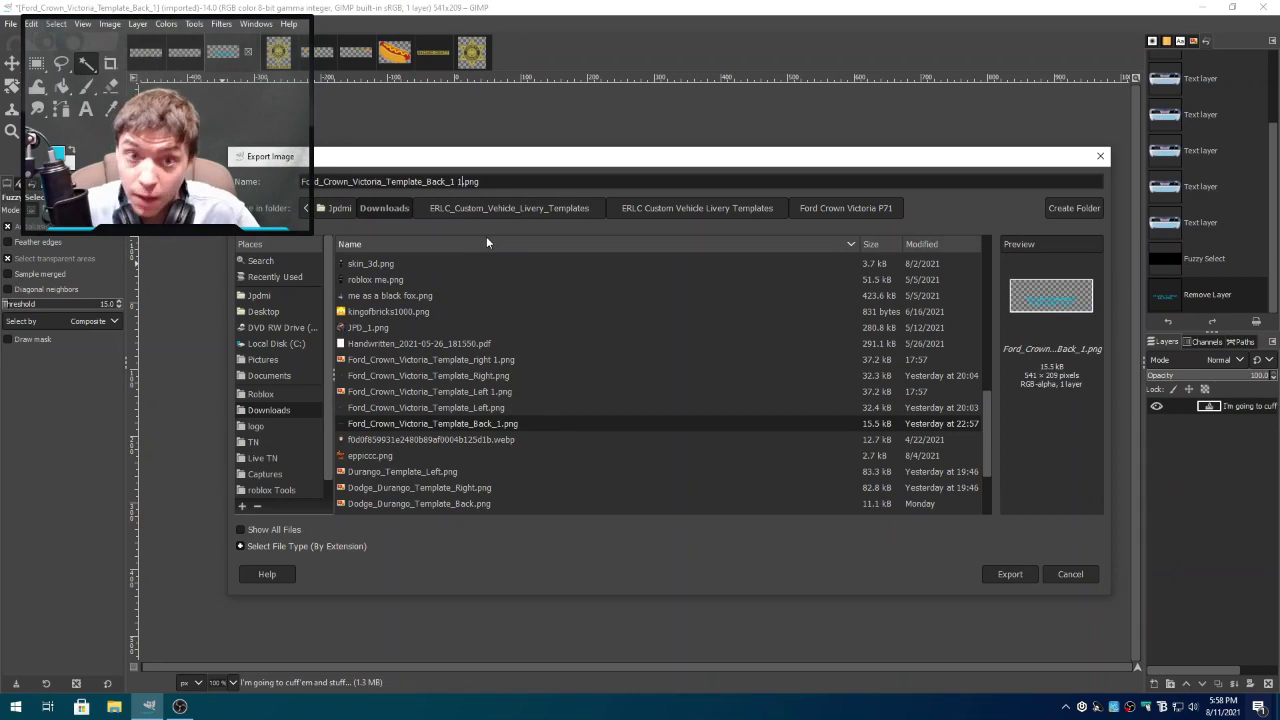
click(1013, 572)
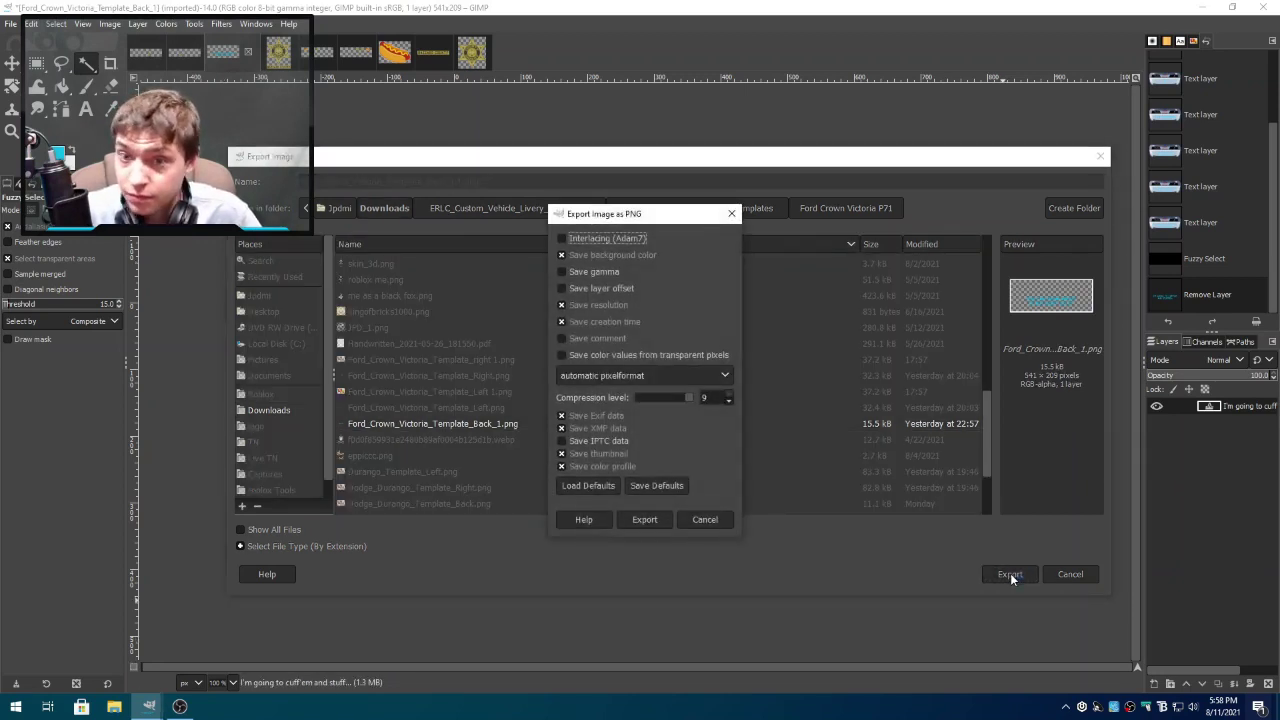
click(644, 519)
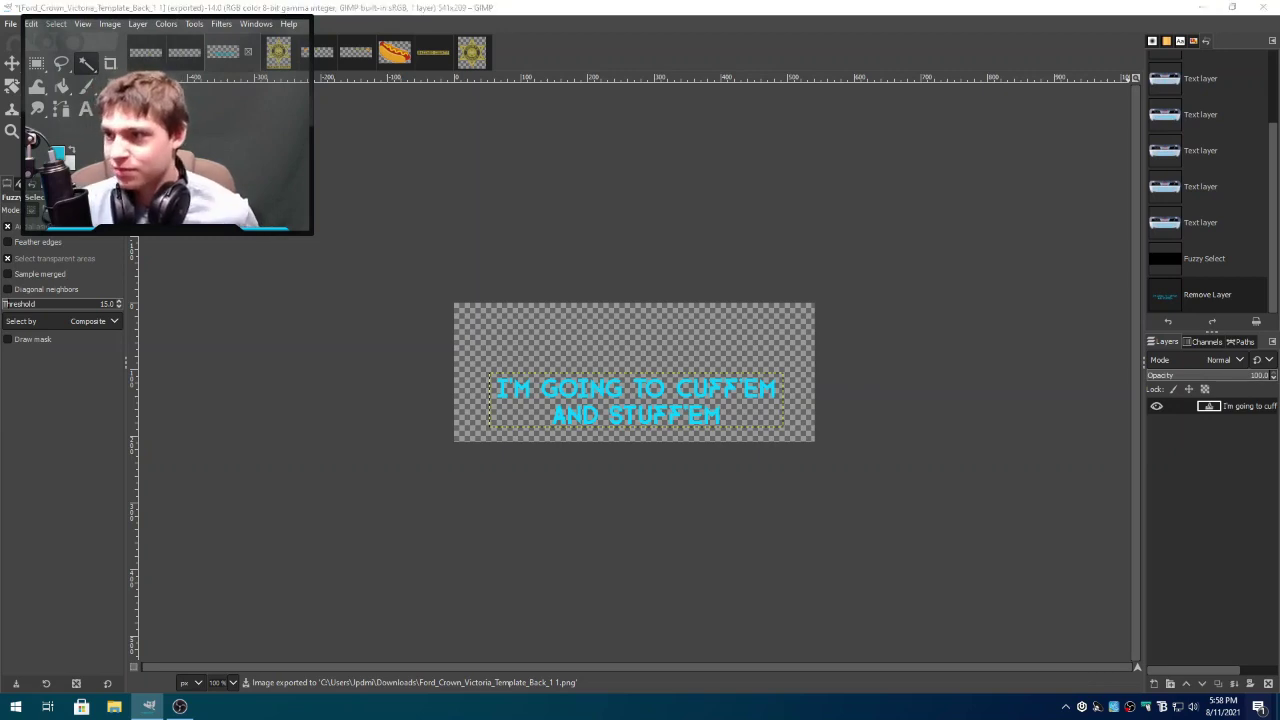
- Switch to the Roblox Develop page in Chrome and open the decal creation form
key(alt+Tab)
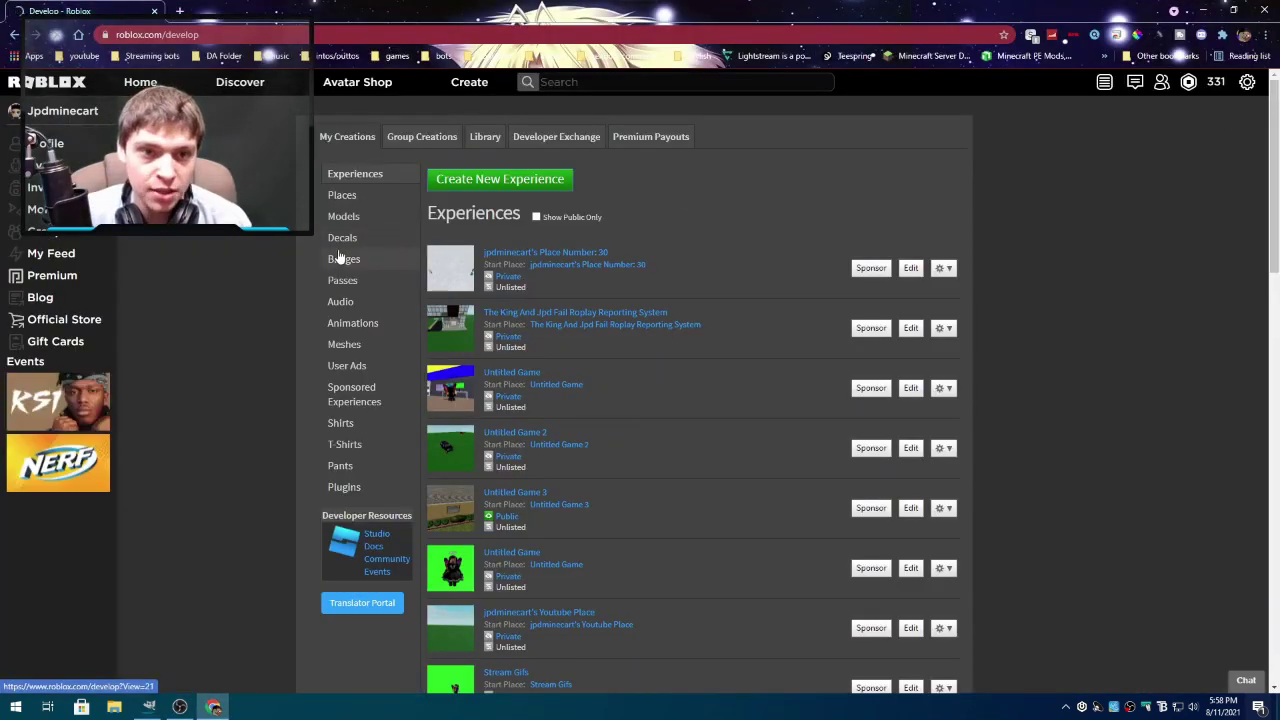
click(341, 258)
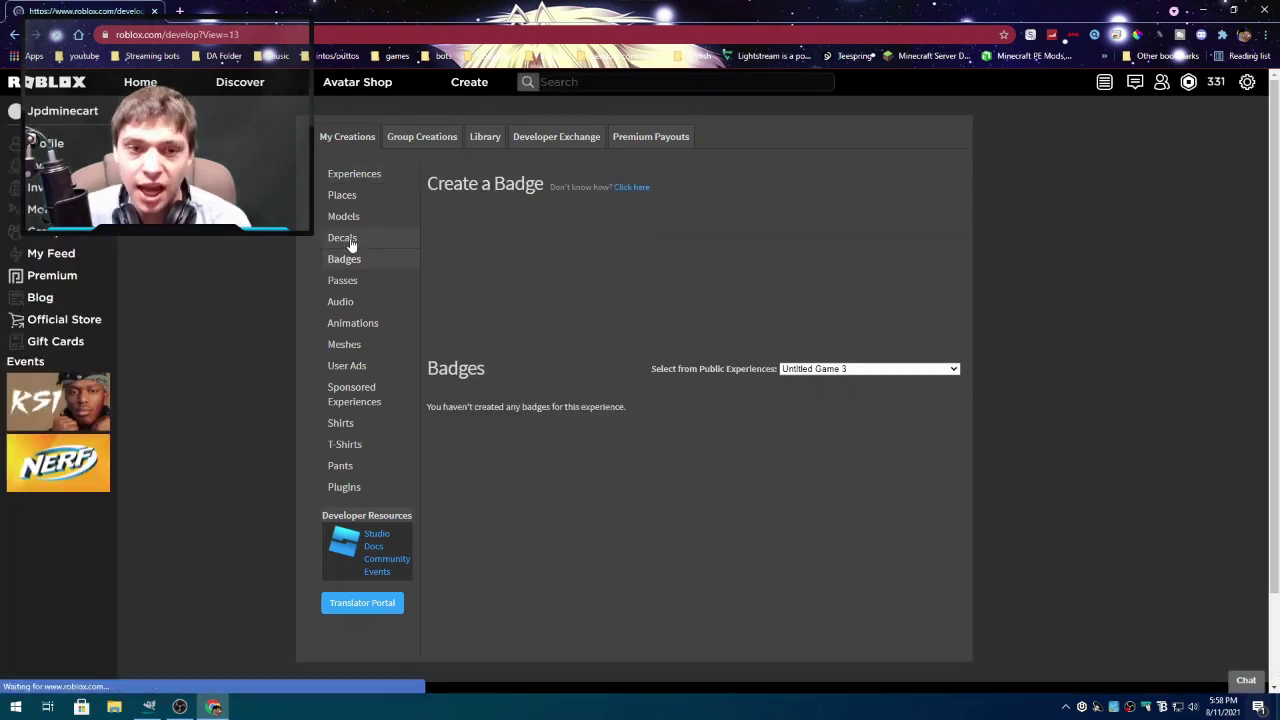
click(342, 238)
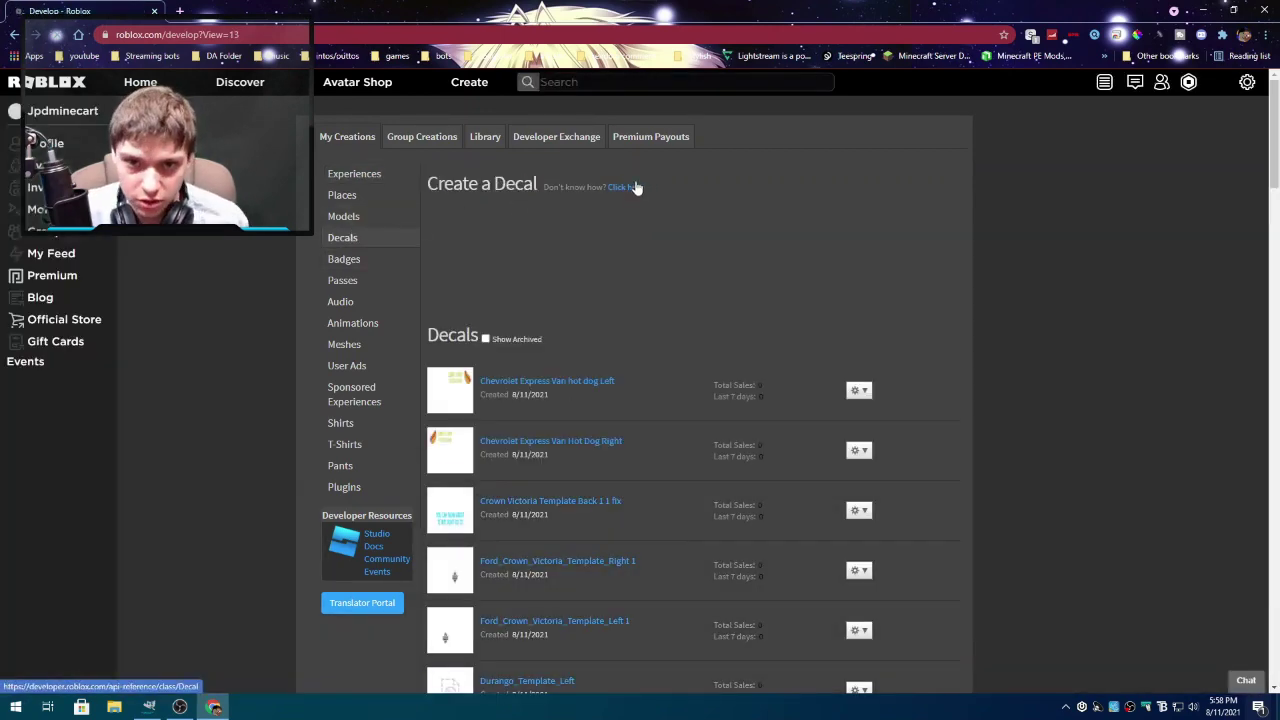
click(633, 187)
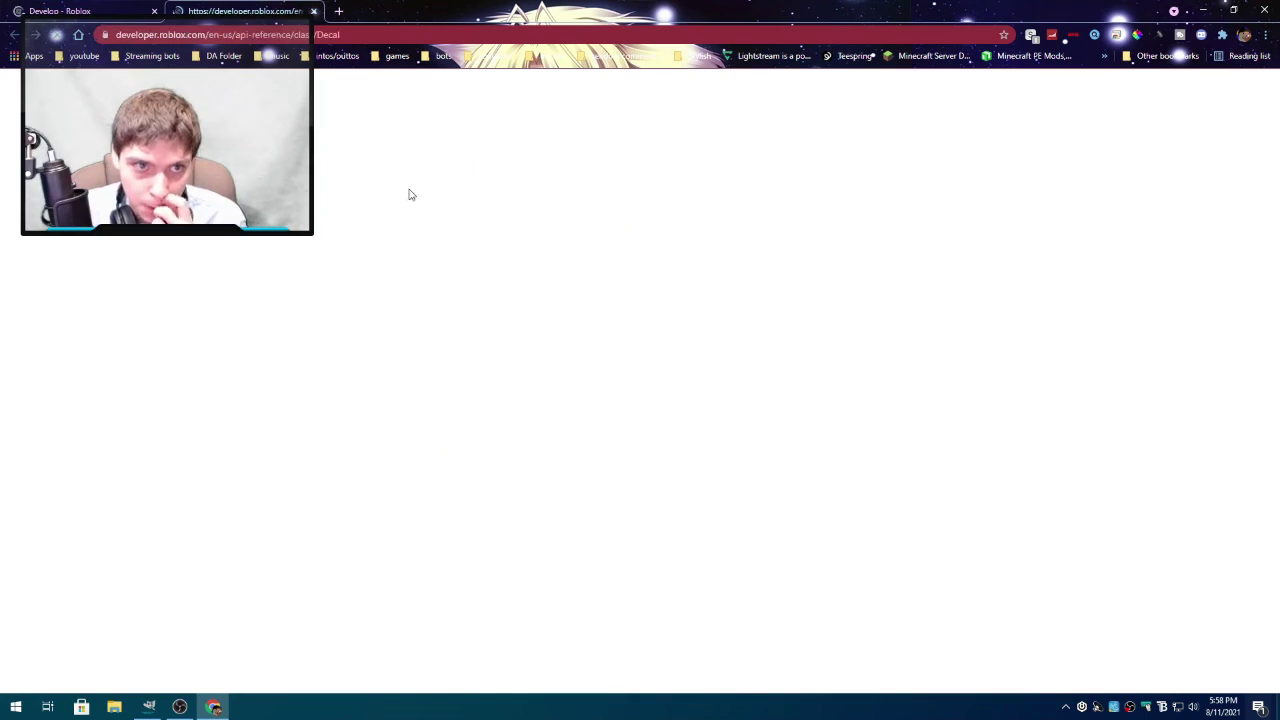
key(ctrl+w)
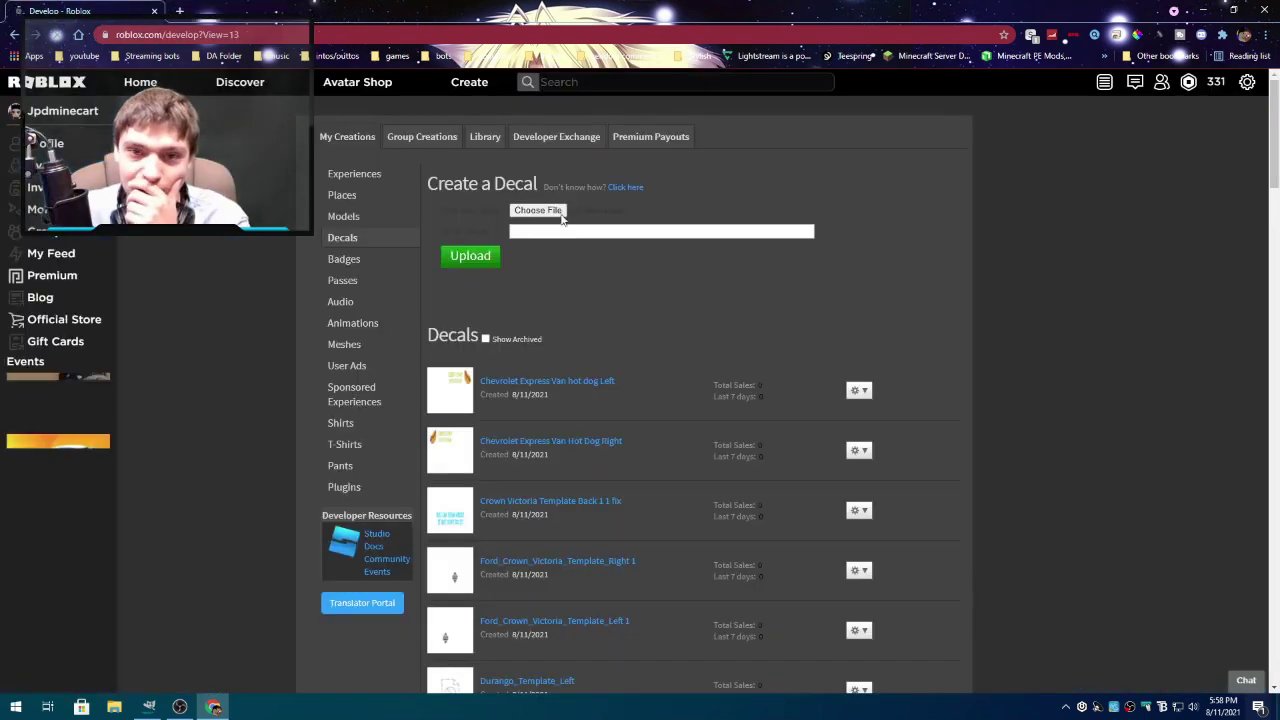
- Choose the "Ford_Crown_Victoria_Template_right 1" image for the new decal and name the decal "Ford_Crown_Victoria_Template_right 1 1"
click(546, 208)
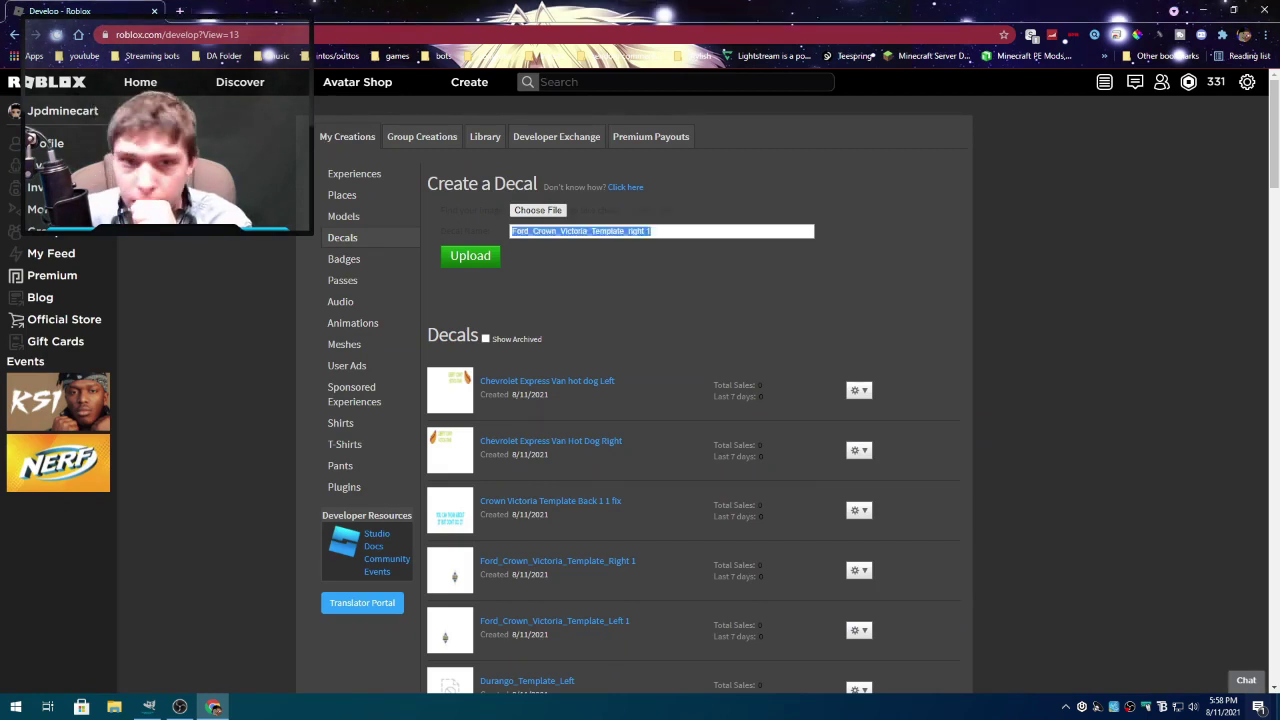
click(694, 234)
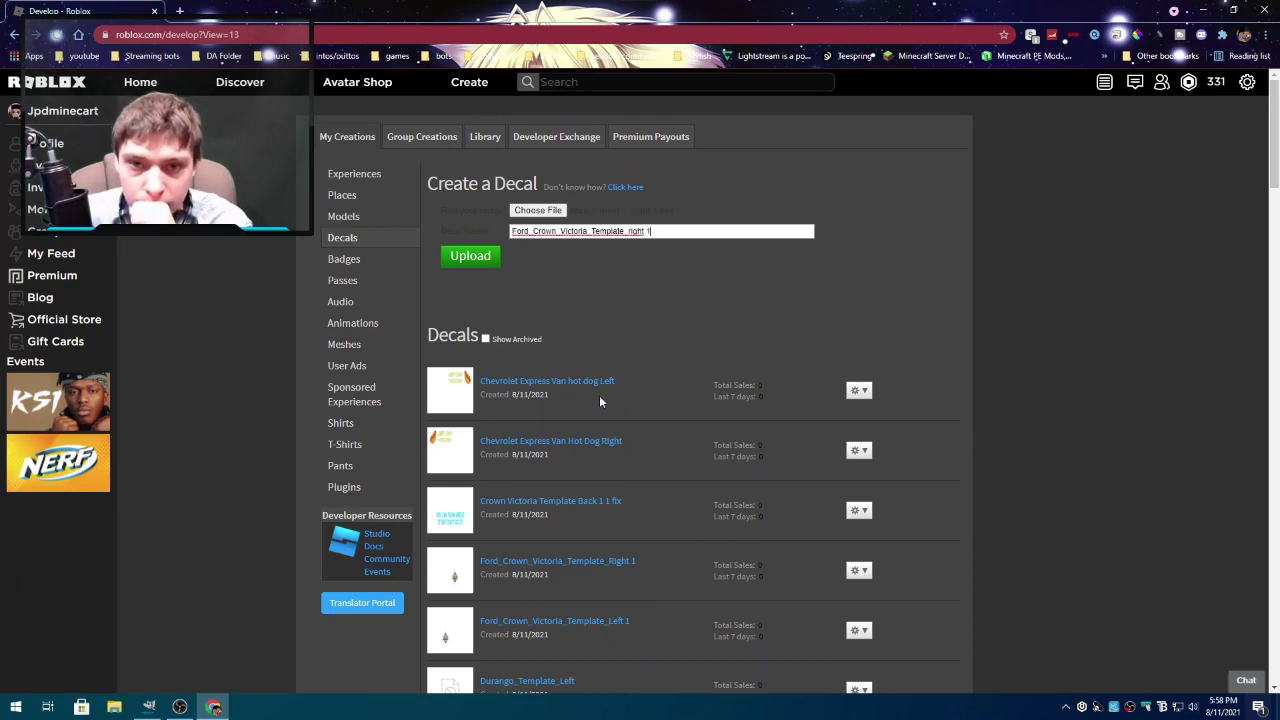
scroll(615, 385, down, 1)
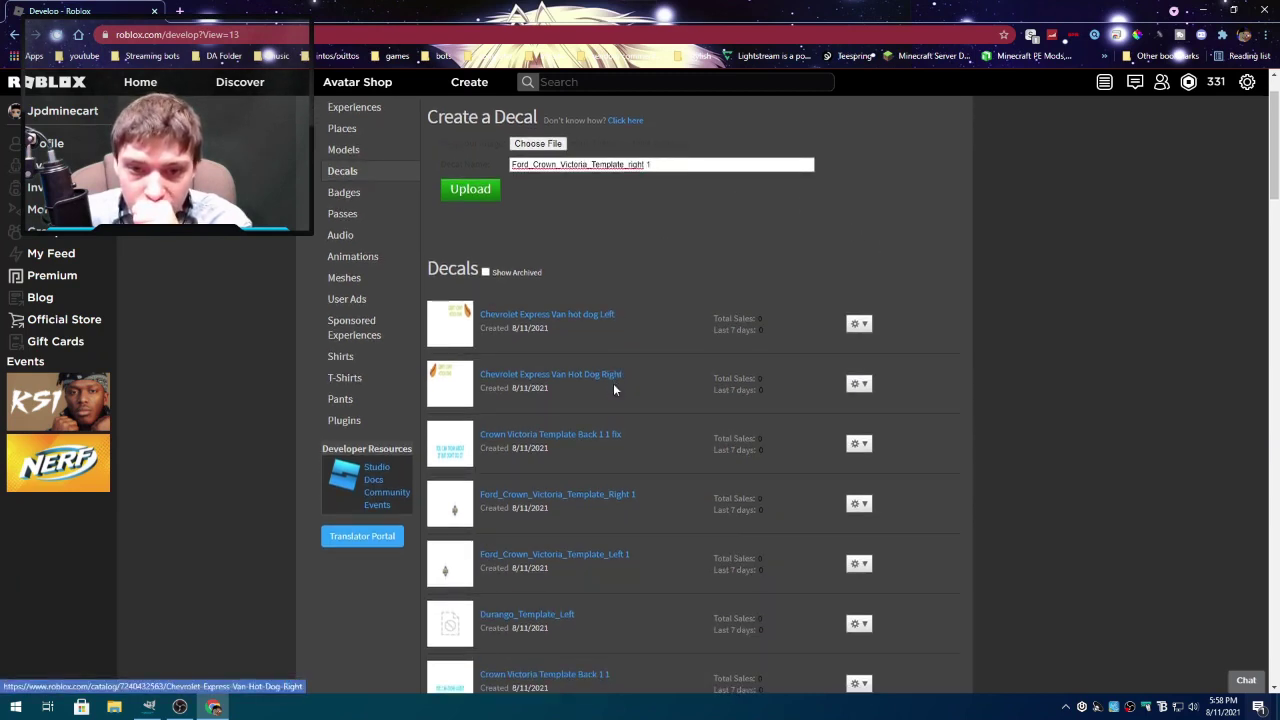
scroll(613, 389, up, 1)
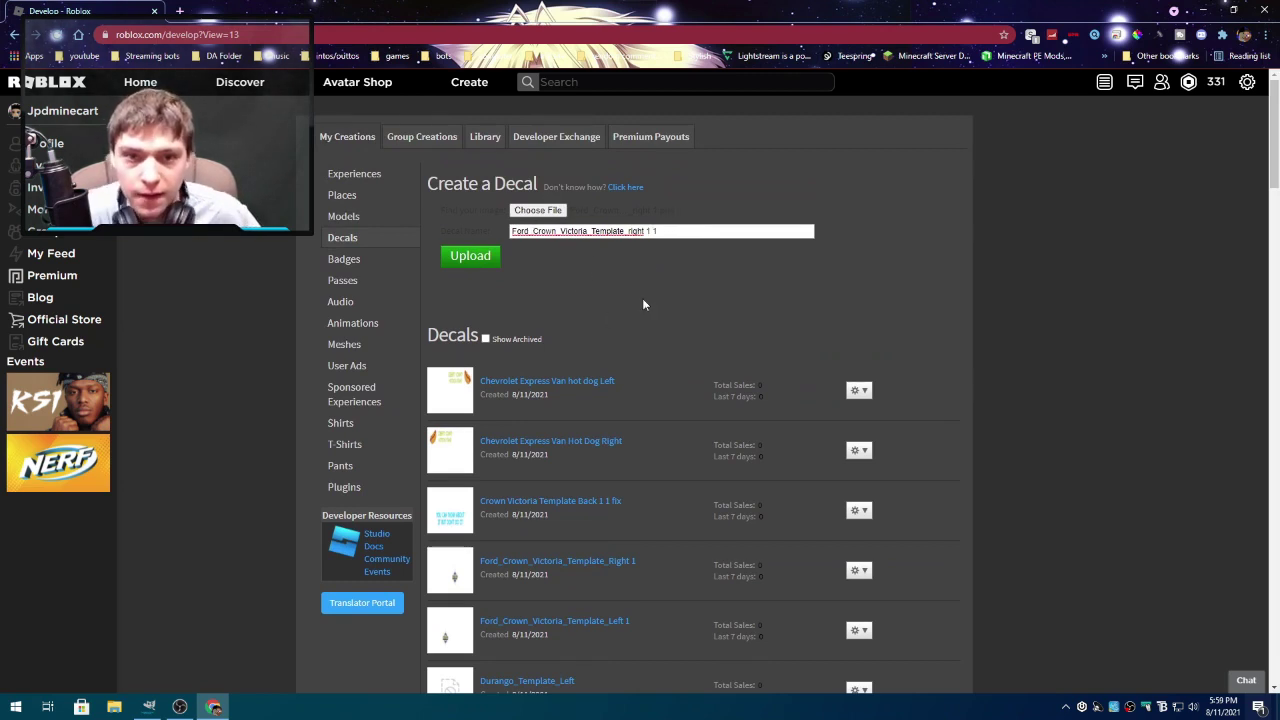
- Rename the new decal "Ford Crown Victoria Template Right 1 1", without underscores, and upload it
key(BackSpace)
key(BackSpace)
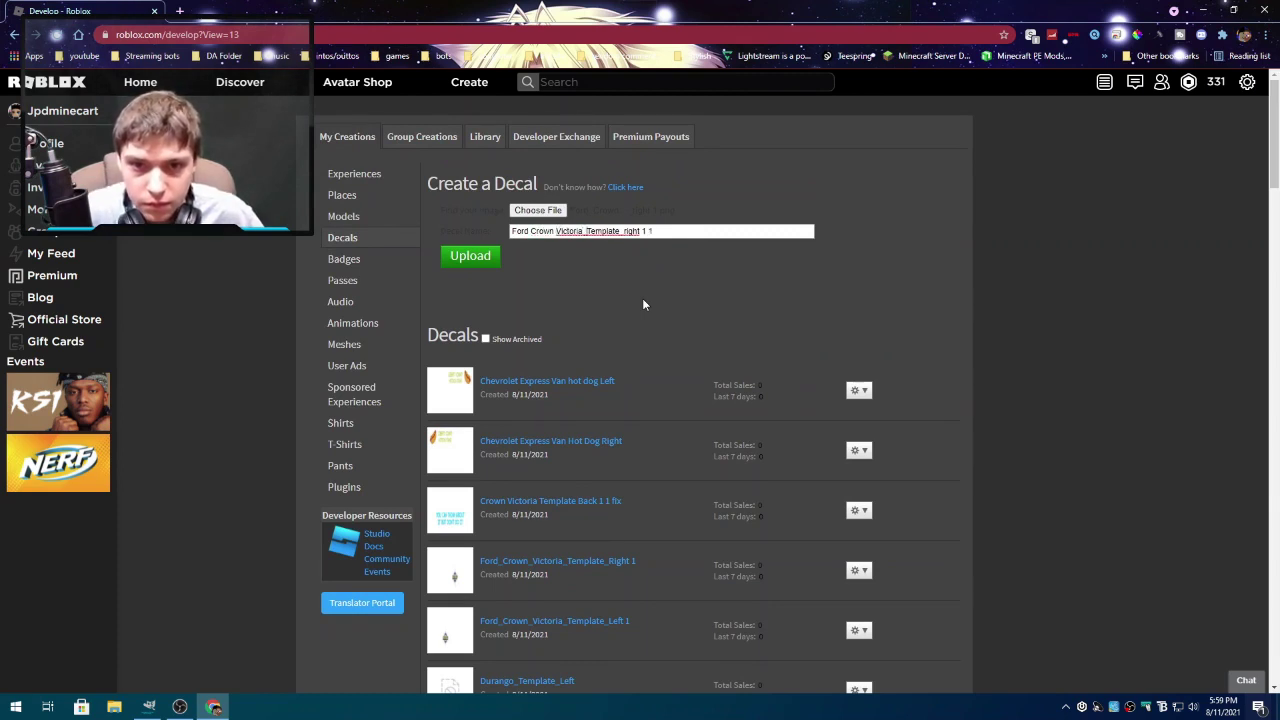
key(BackSpace)
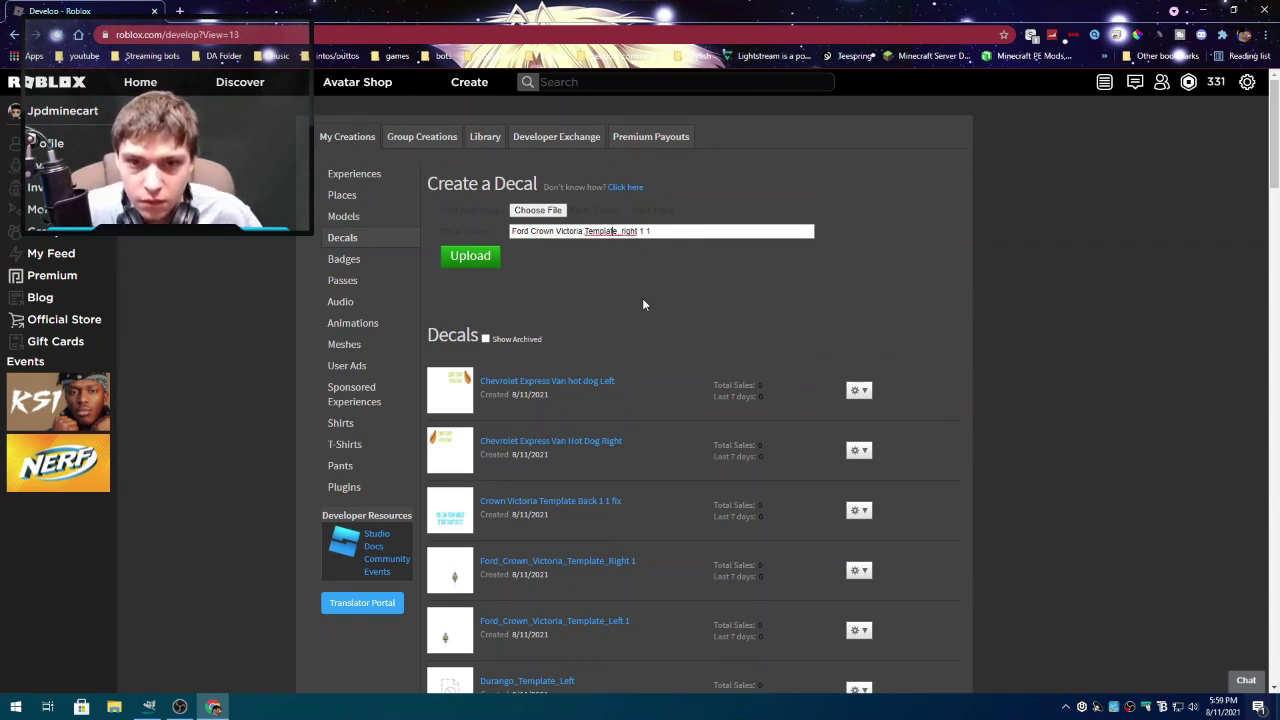
key(Right)
key(Right)
key(Right)
key(Right)
key(BackSpace)
key(Delete)
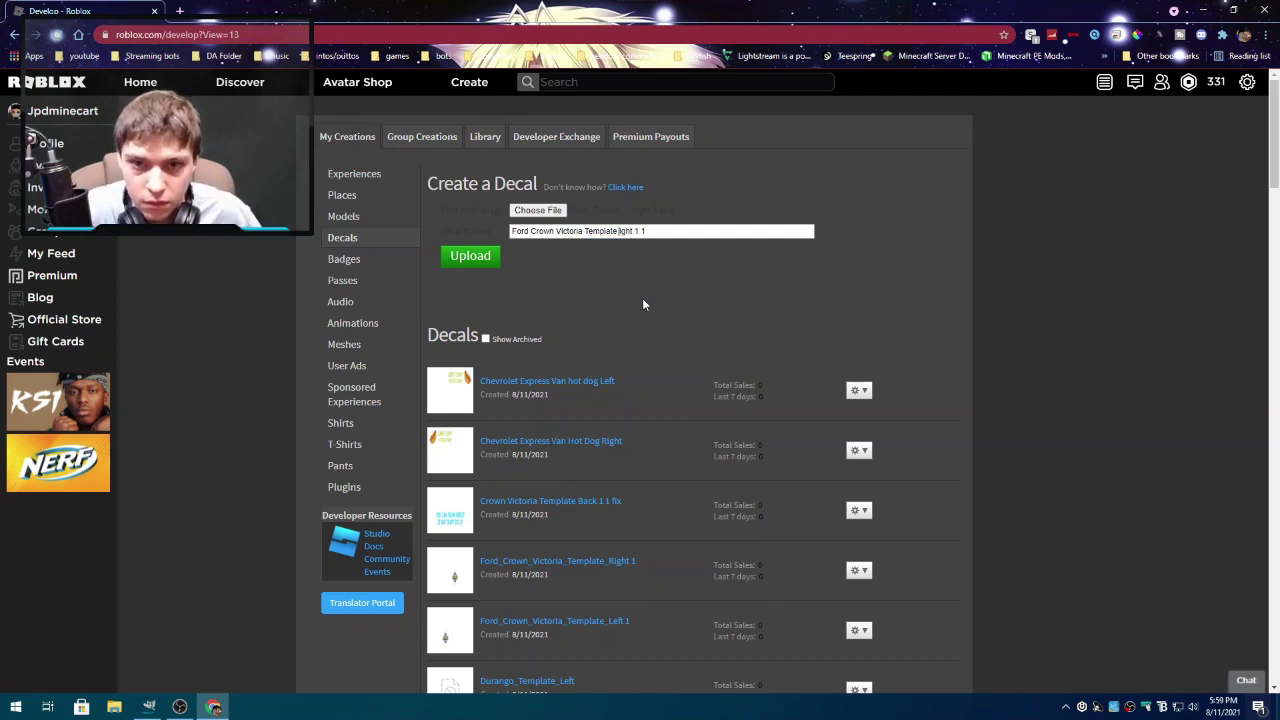
text(R)
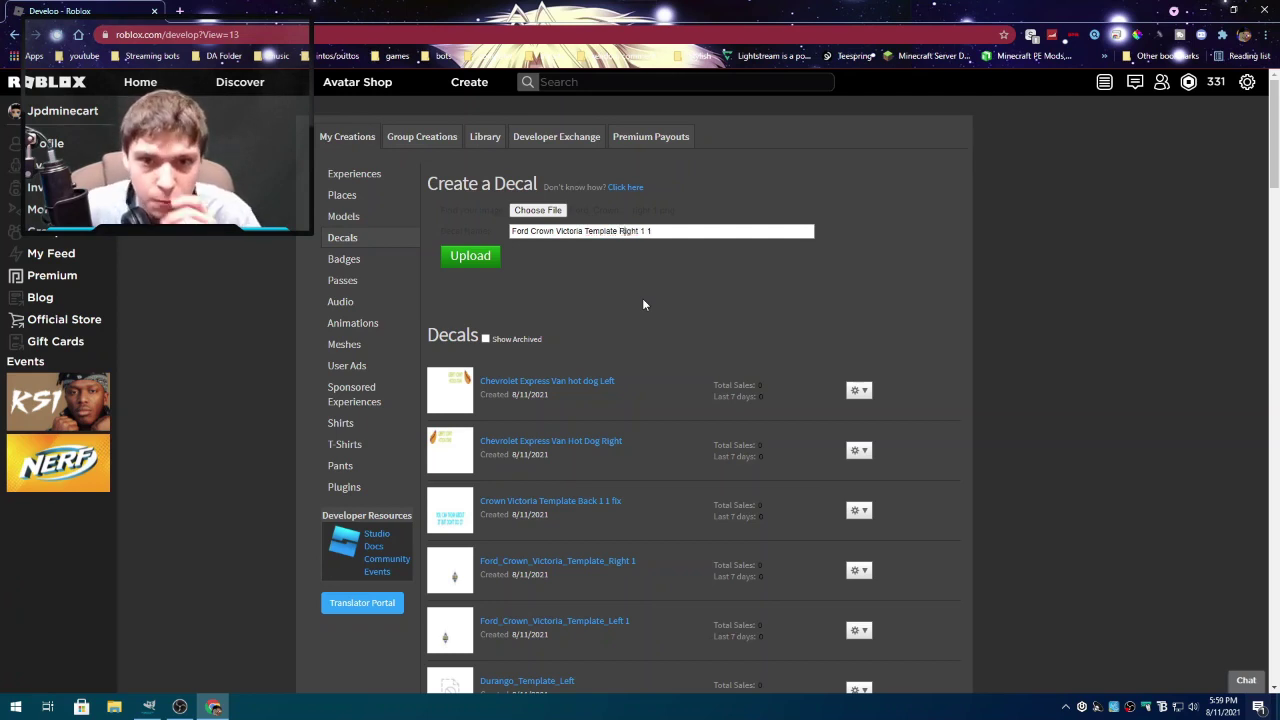
click(466, 257)
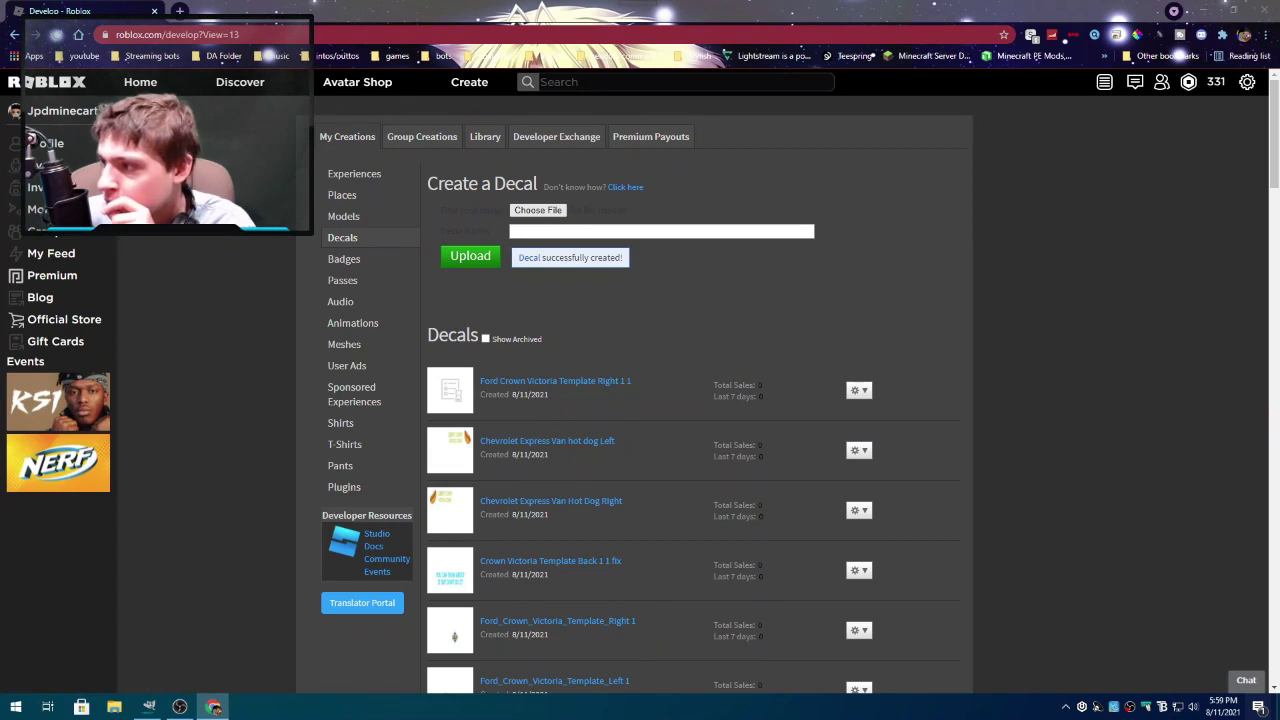
- Choose the left-side Crown Victoria template image for a new decal and make its name end in "Left 1 1"
key(Return)
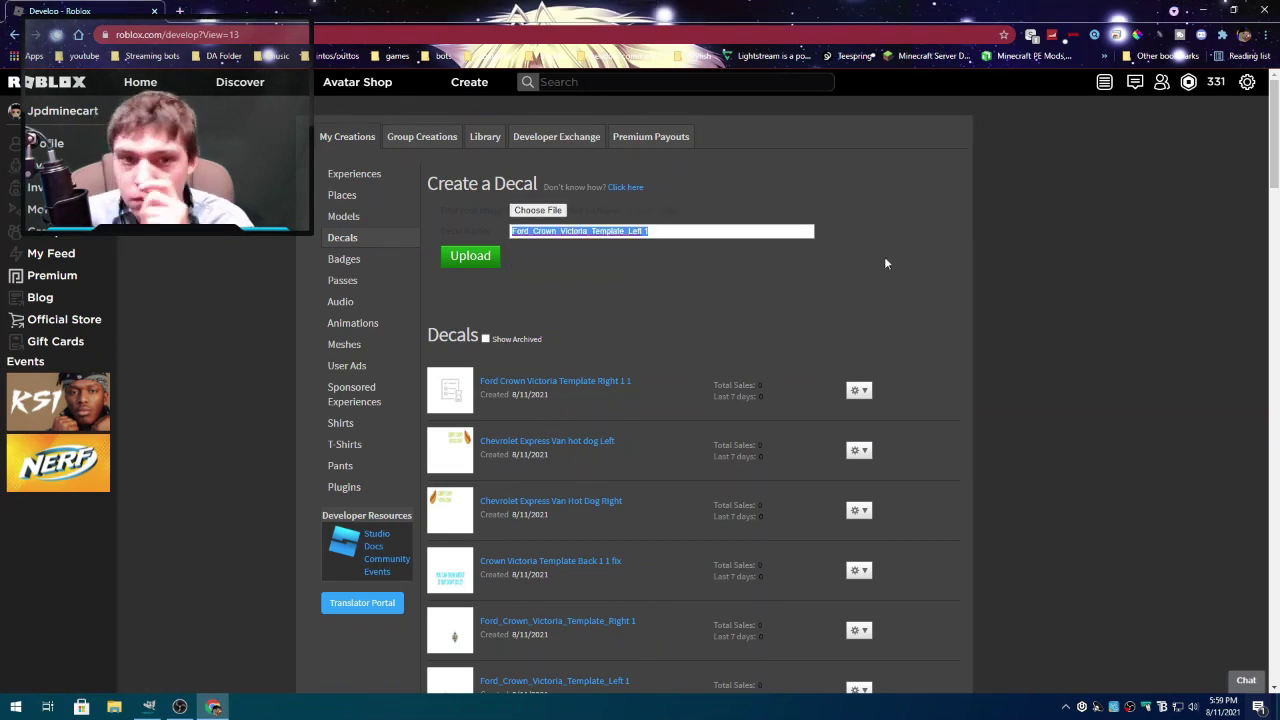
click(625, 230)
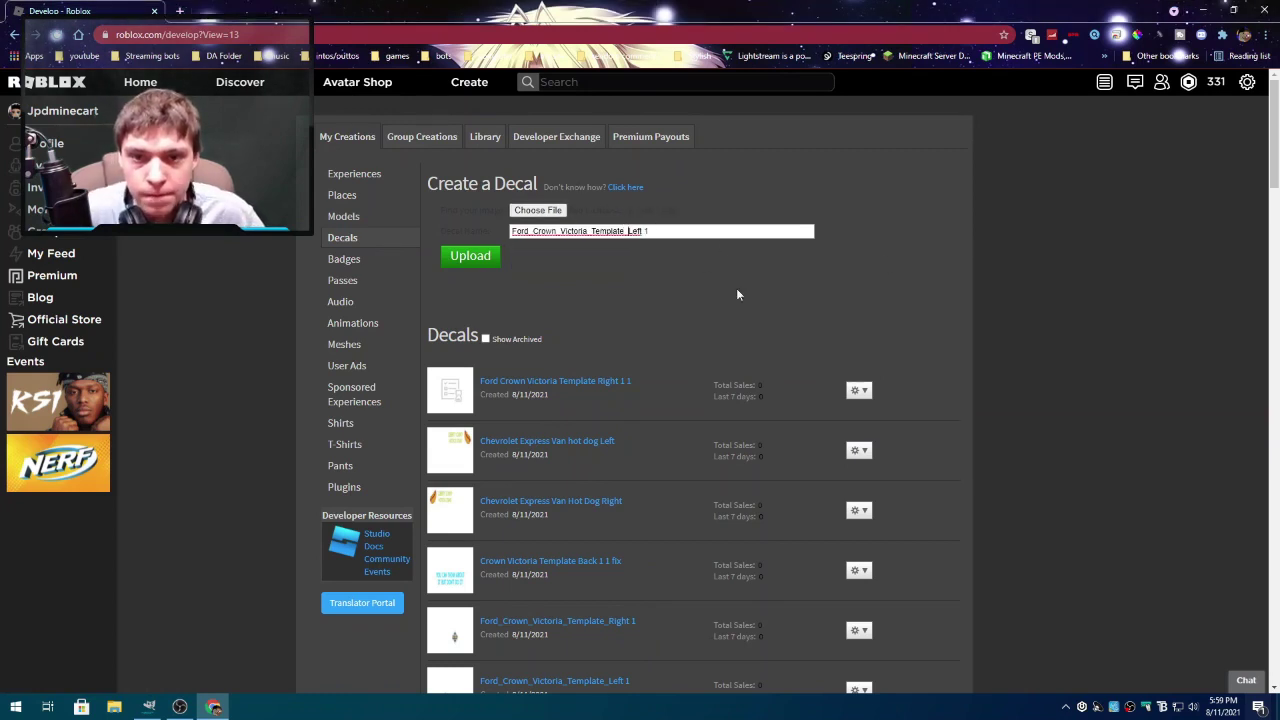
key(BackSpace)
text(1)
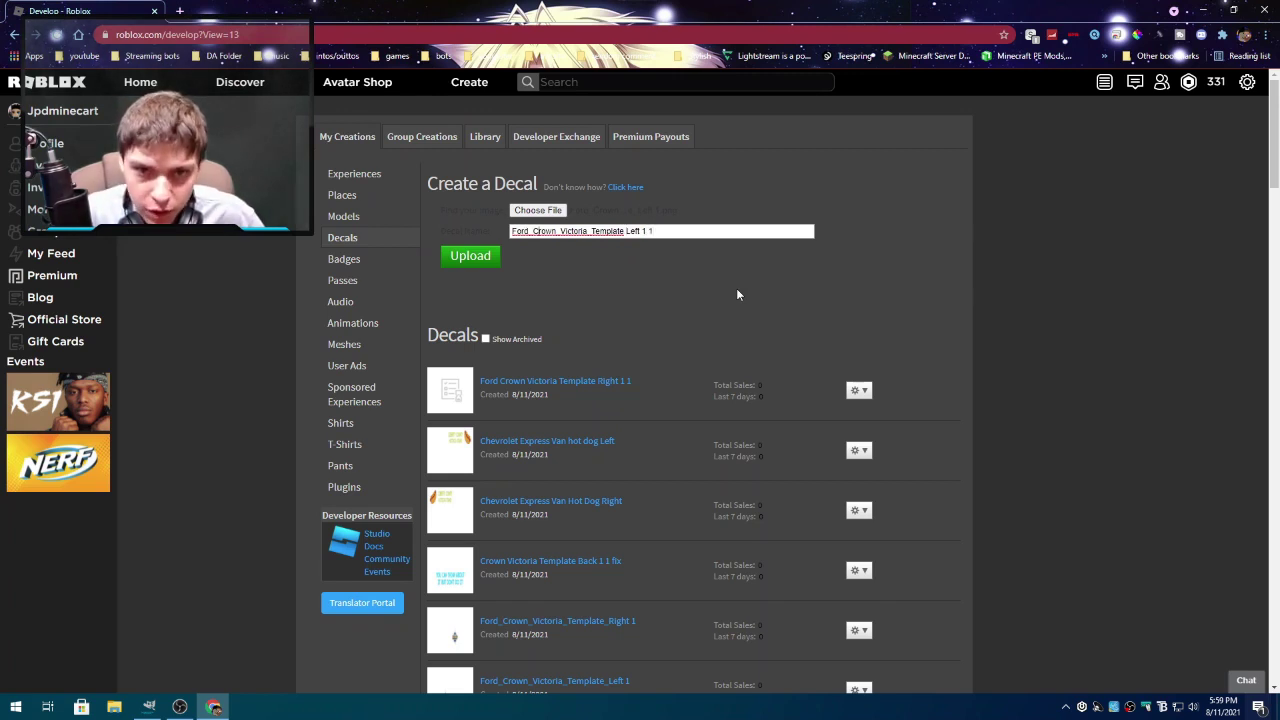
- Replace the remaining underscores with spaces so the decal is named "Ford Crown Victoria Template Left 1 1", and upload it
key(Home)
key(Right)
key(Right)
key(Right)
key(Right)
key(Right)
key(BackSpace)
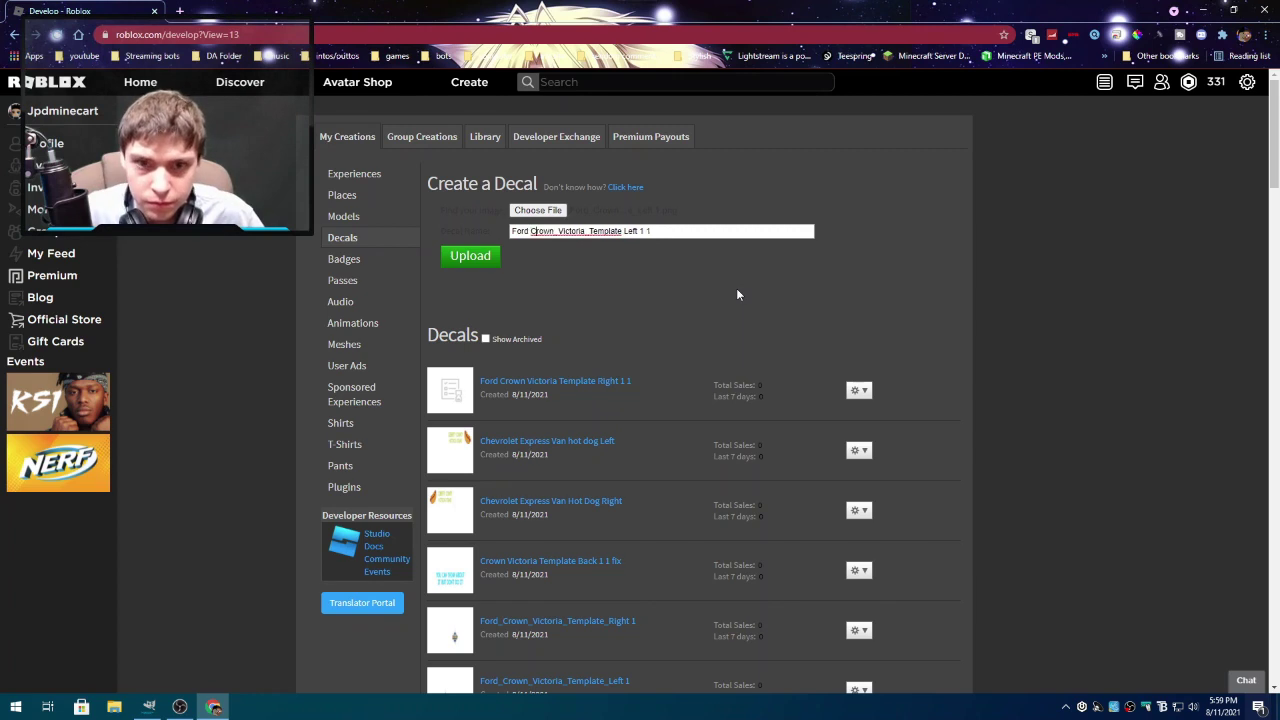
key(Delete)
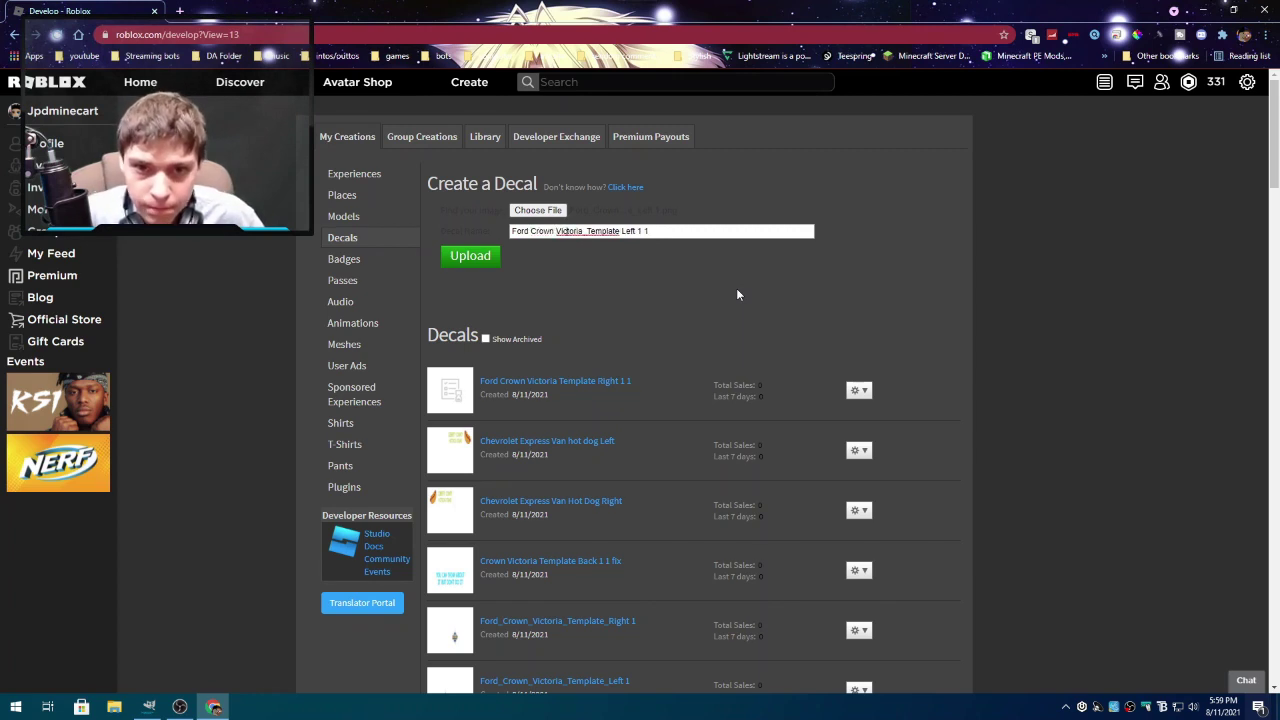
key(Right)
key(Right)
key(Right)
key(Right)
key(Right)
key(Right)
key(Right)
key(Right)
key(Delete)
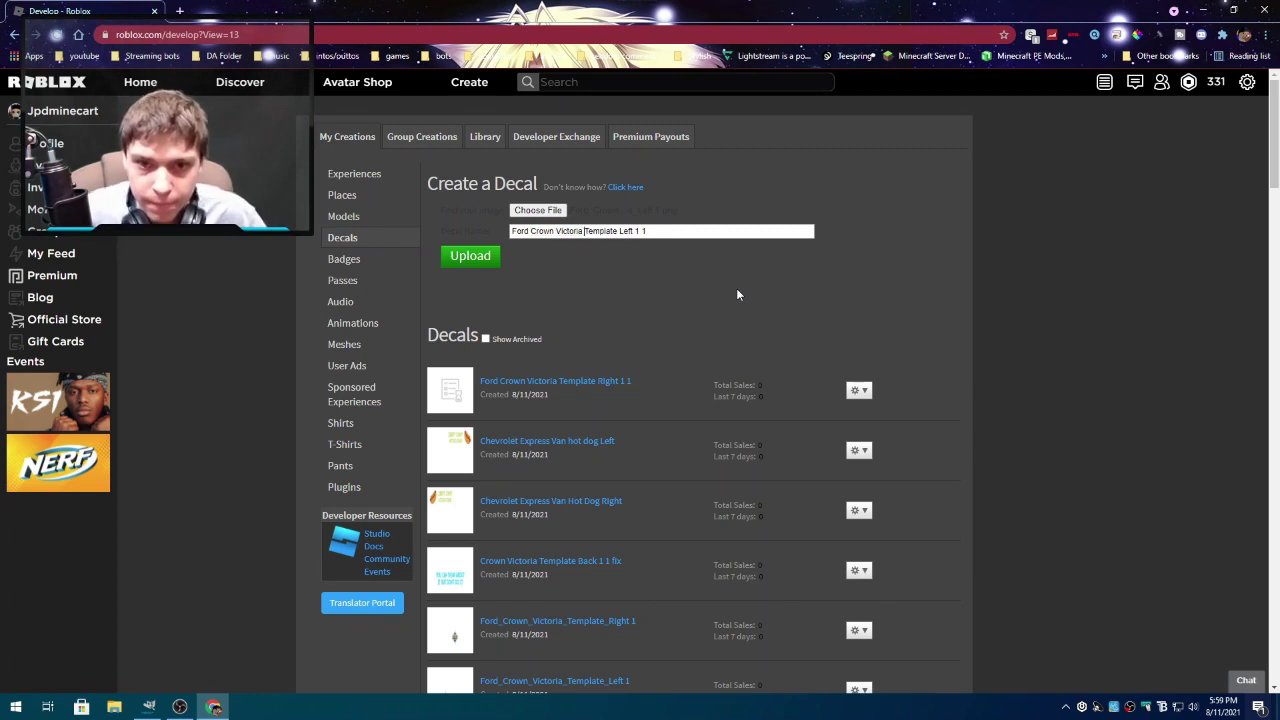
click(475, 258)
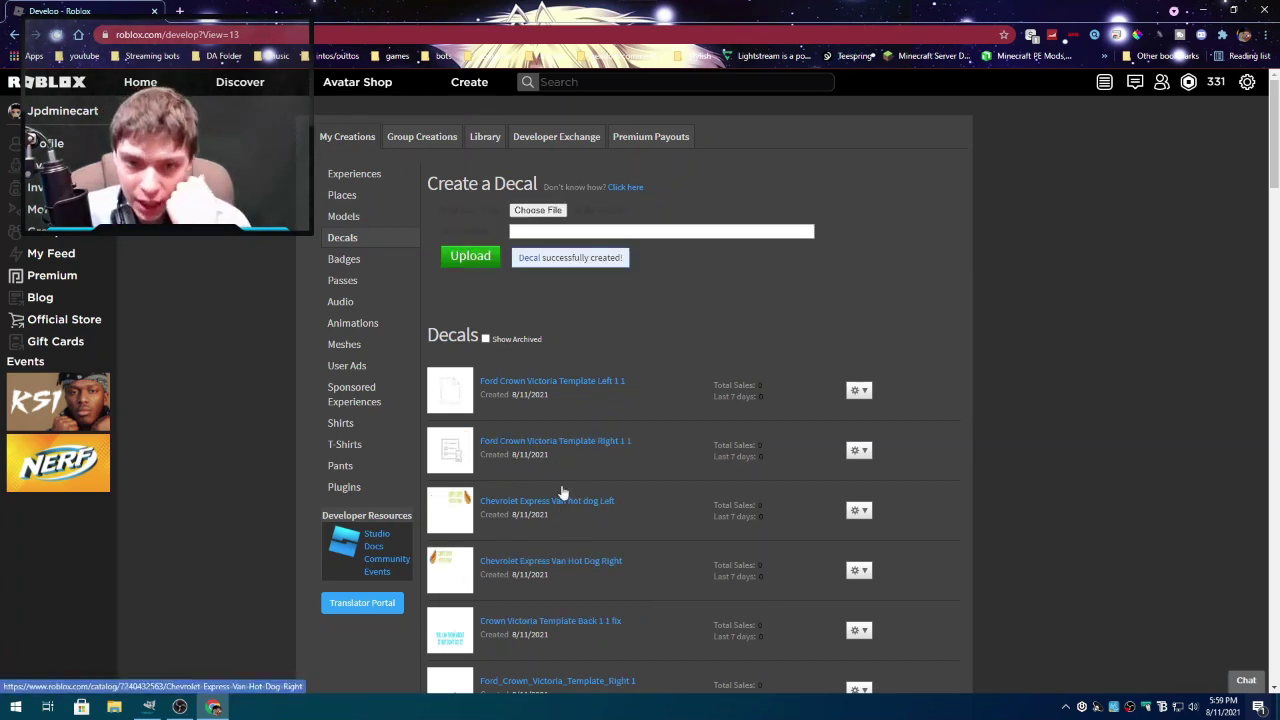
- Choose the "Ford_Crown_Victoria_Template_Back_1 1" image, name the decal "Ford Crown Victoria Template Back 1 2", and upload it
click(523, 214)
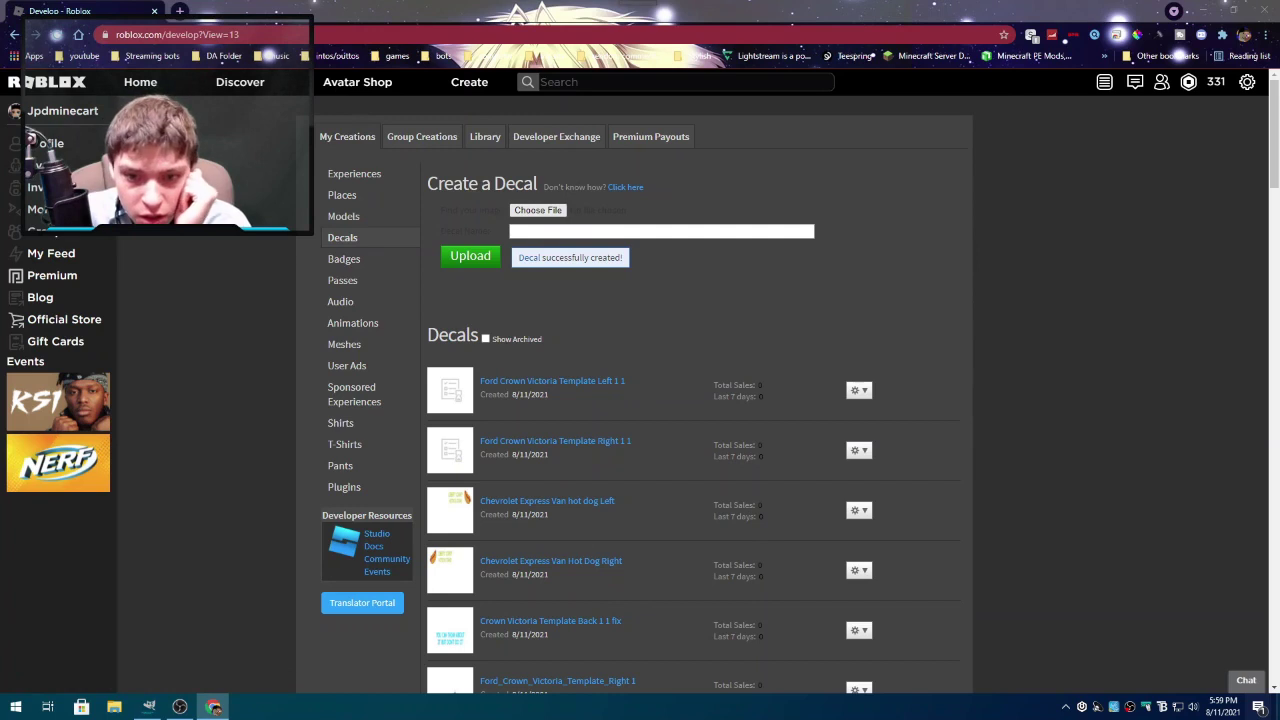
key(Return)
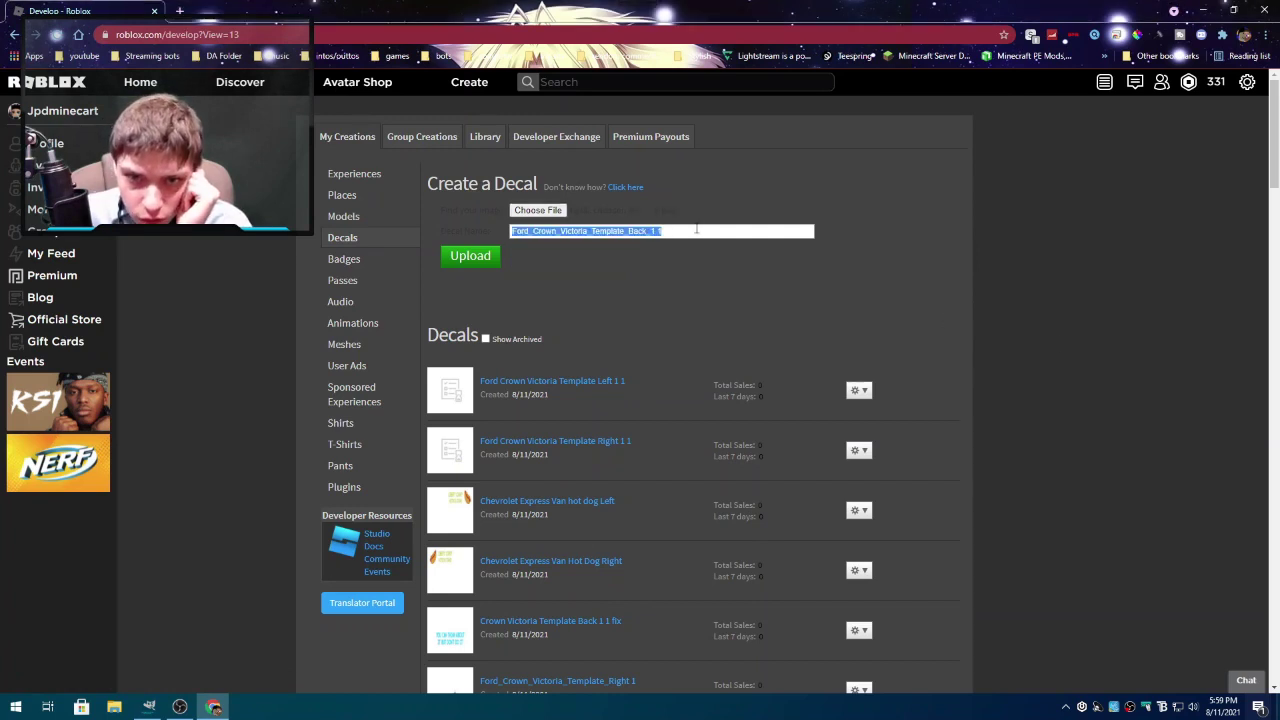
click(696, 229)
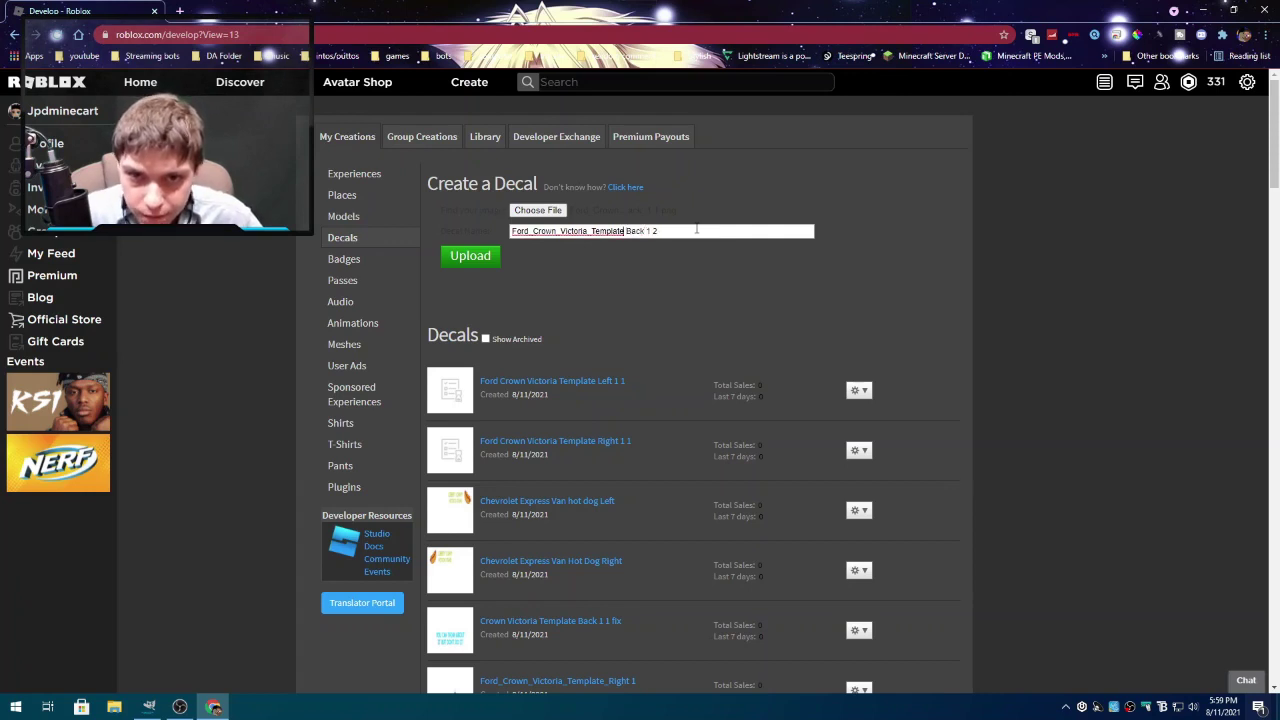
key(BackSpace)
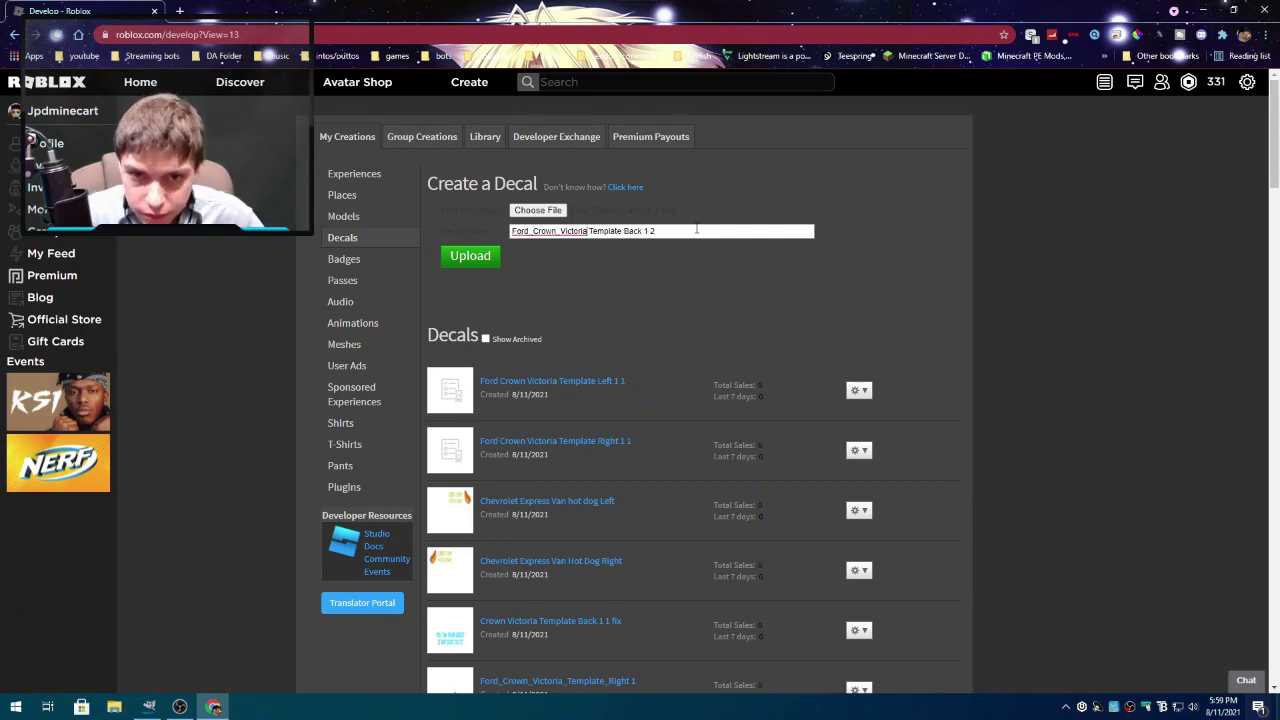
key(BackSpace)
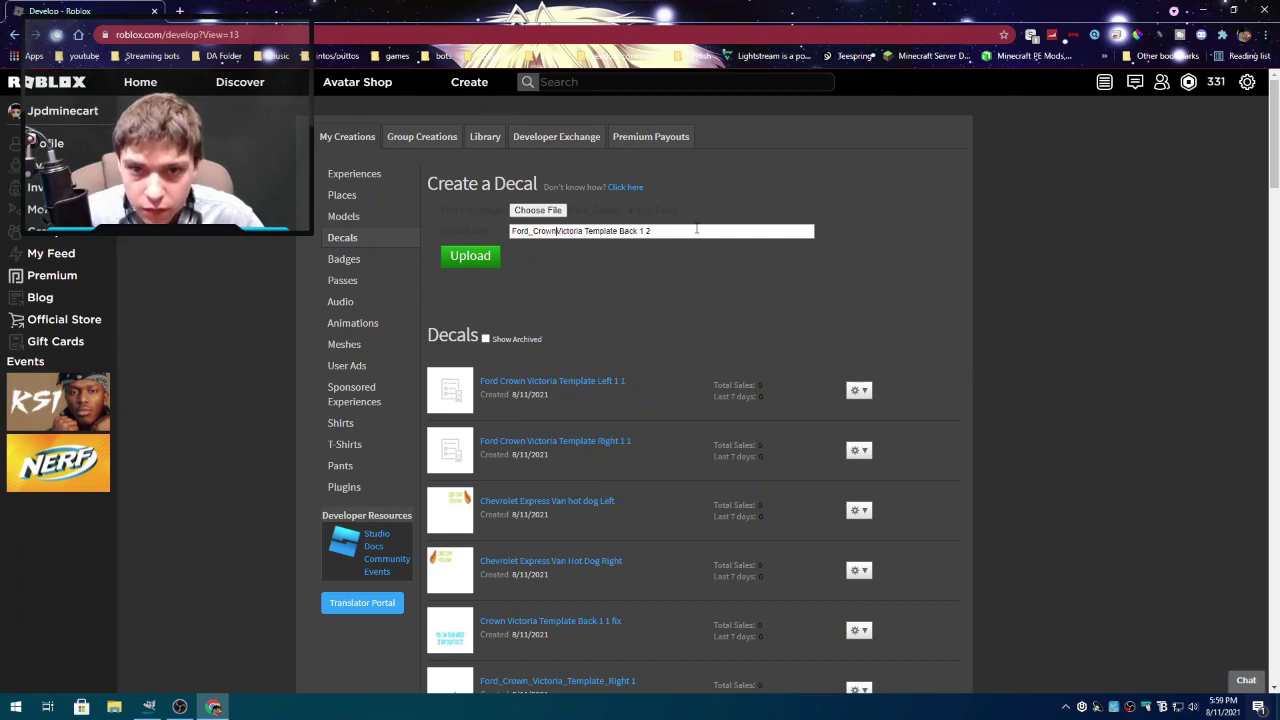
key(BackSpace)
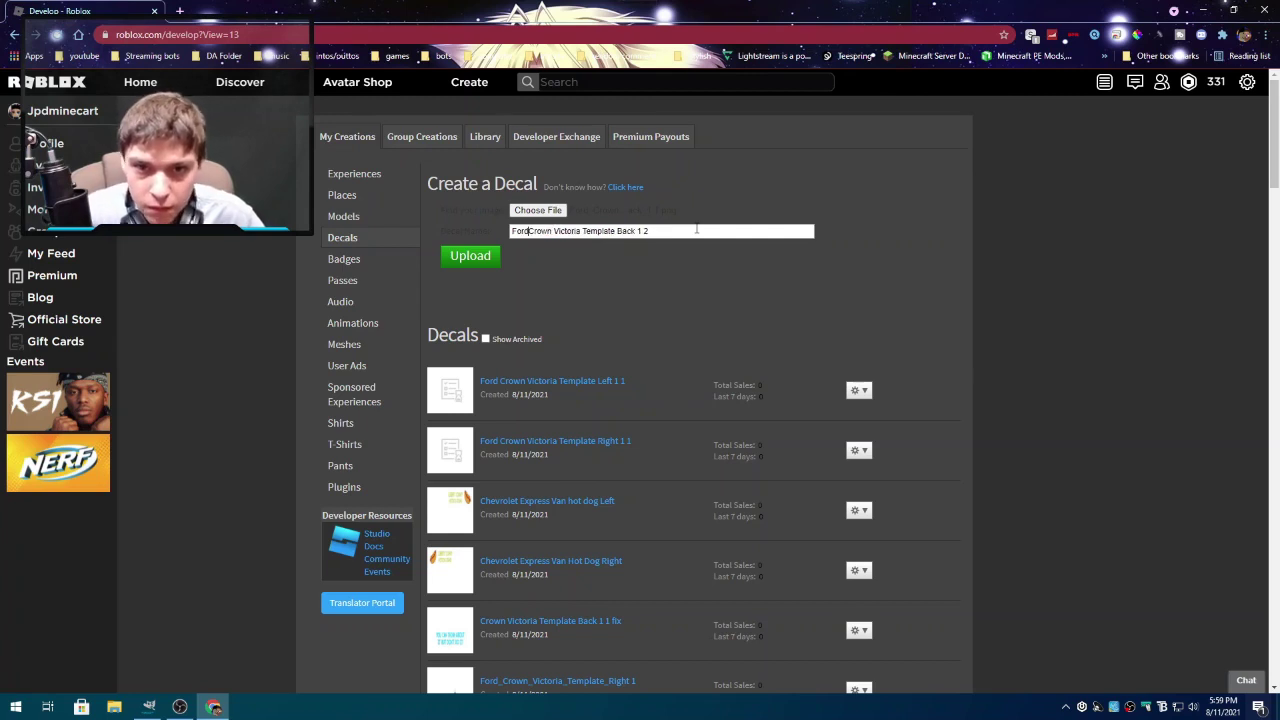
click(462, 257)
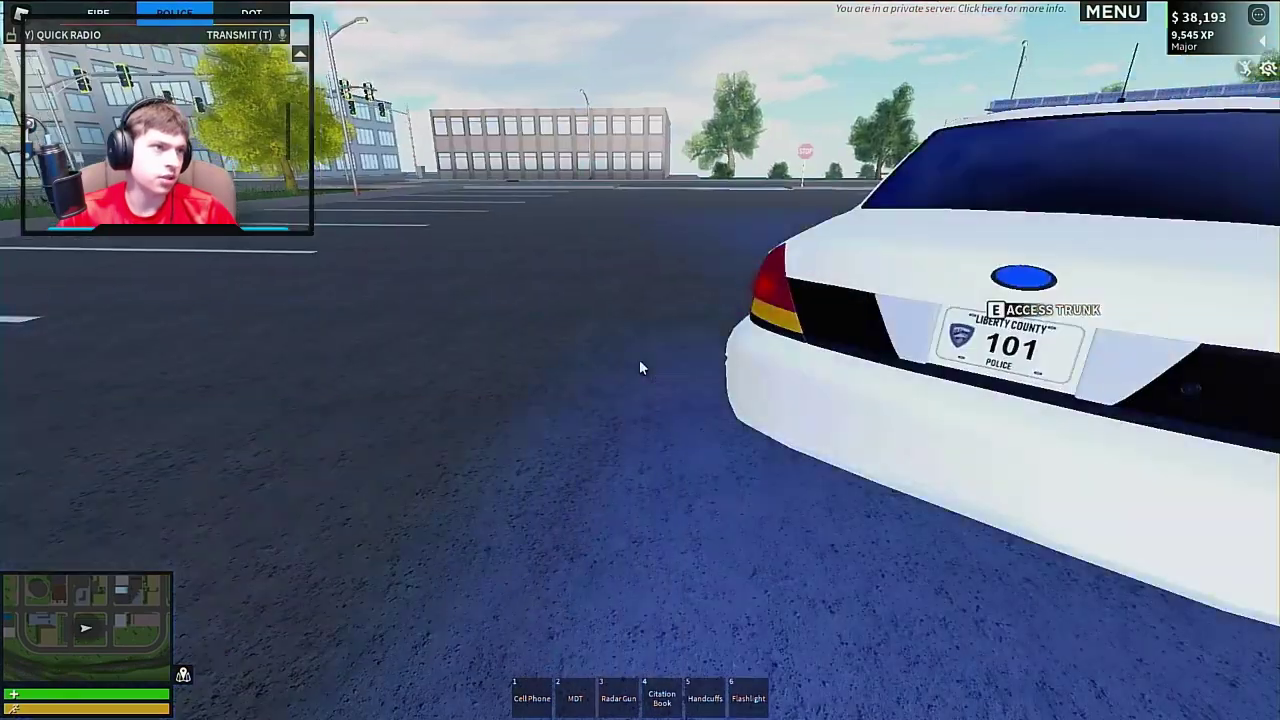
- Inspect the Hazzard County sheriff badge livery on the side of the white police car in the game
key(w)
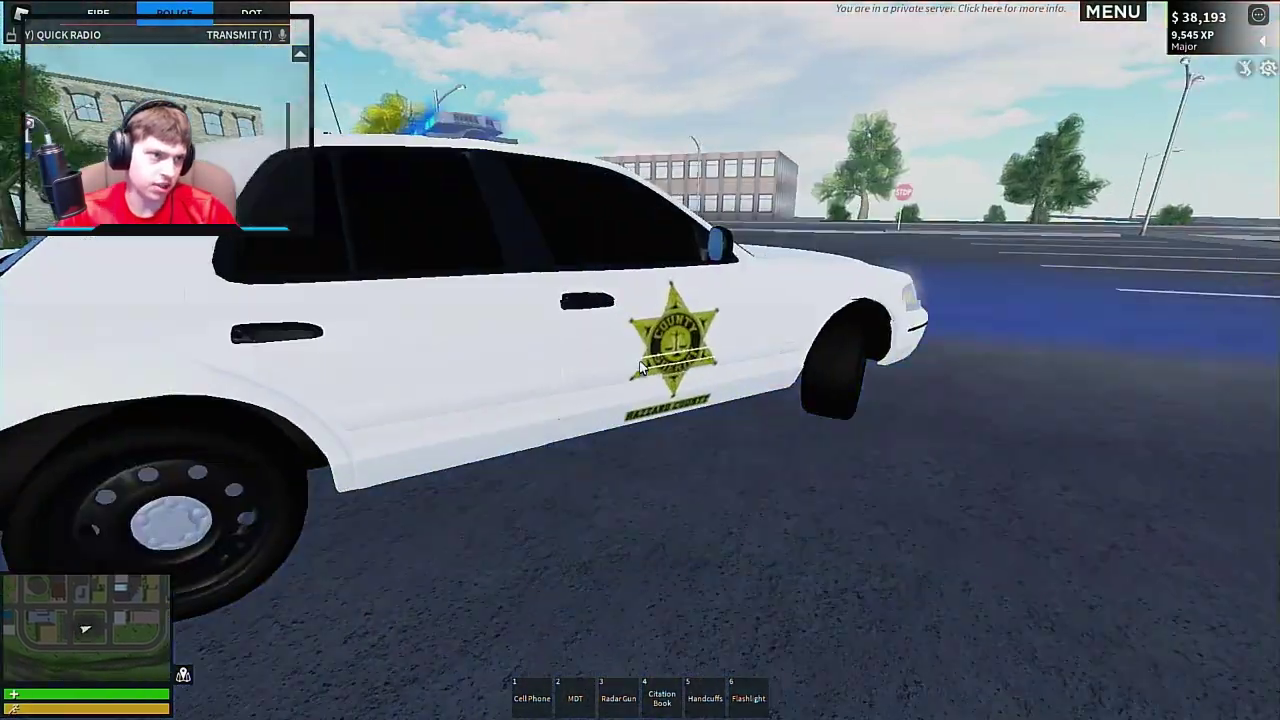
key(w)
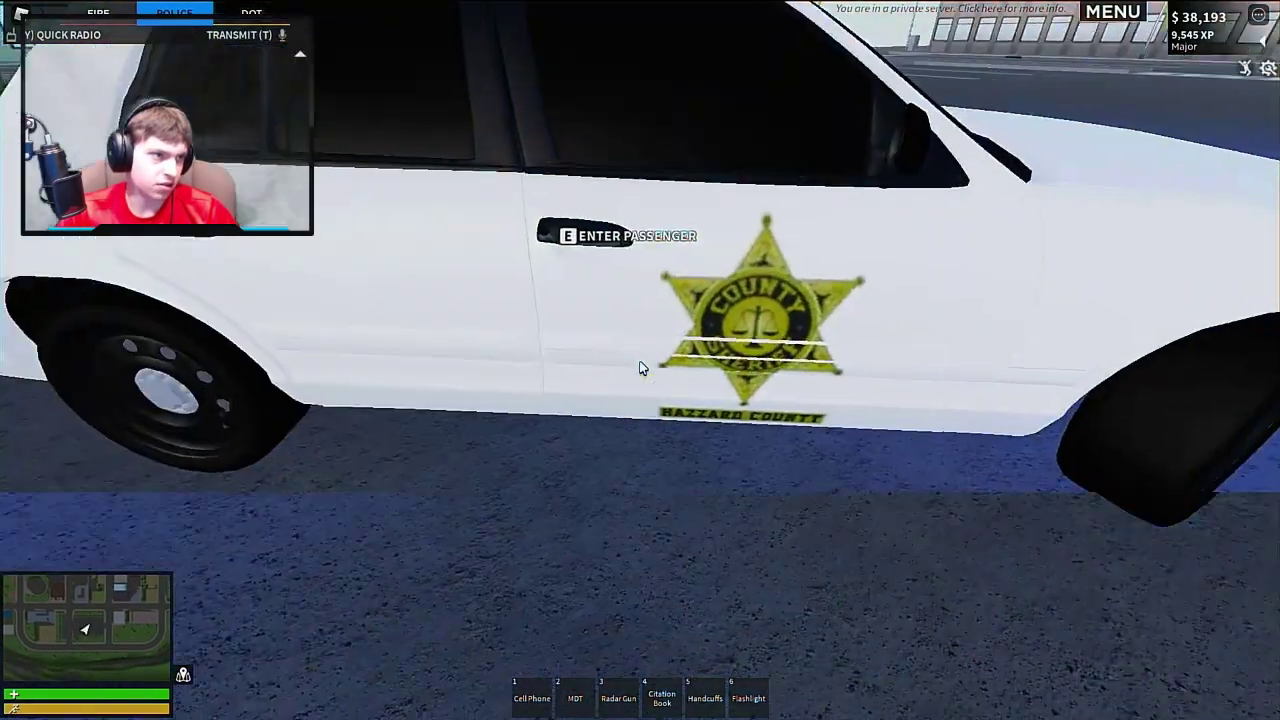
key(w)
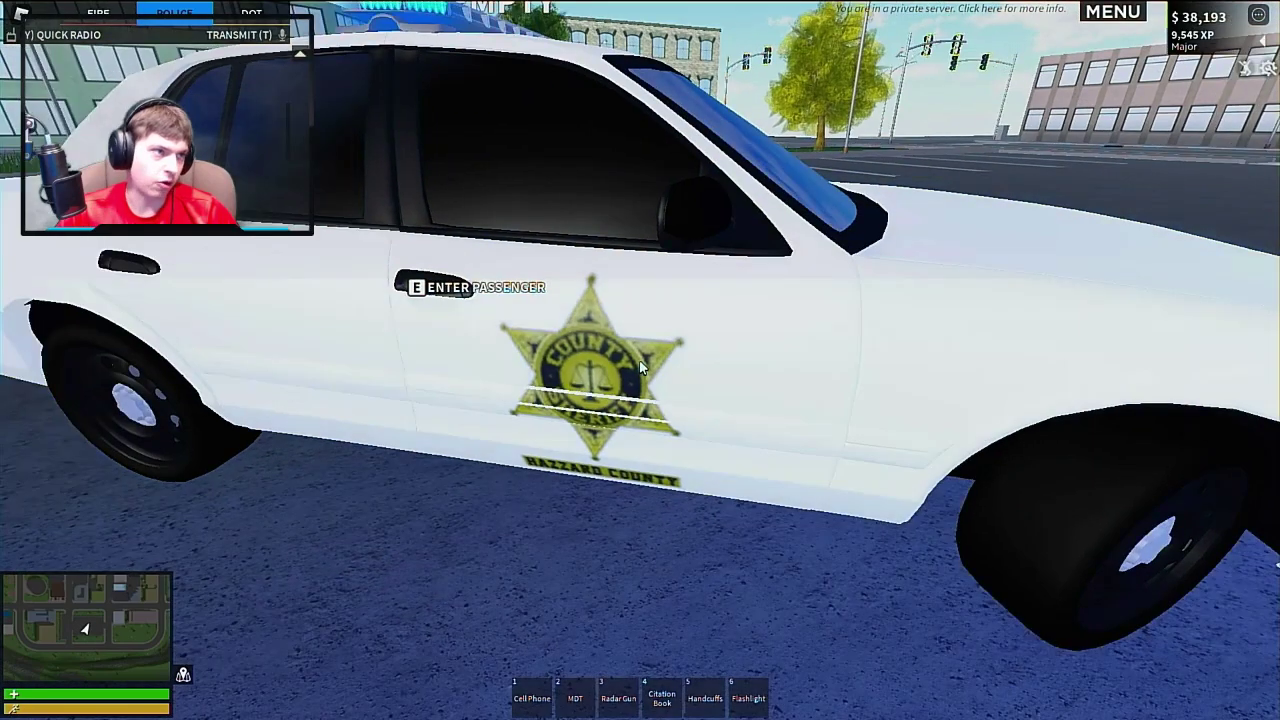
key(w)
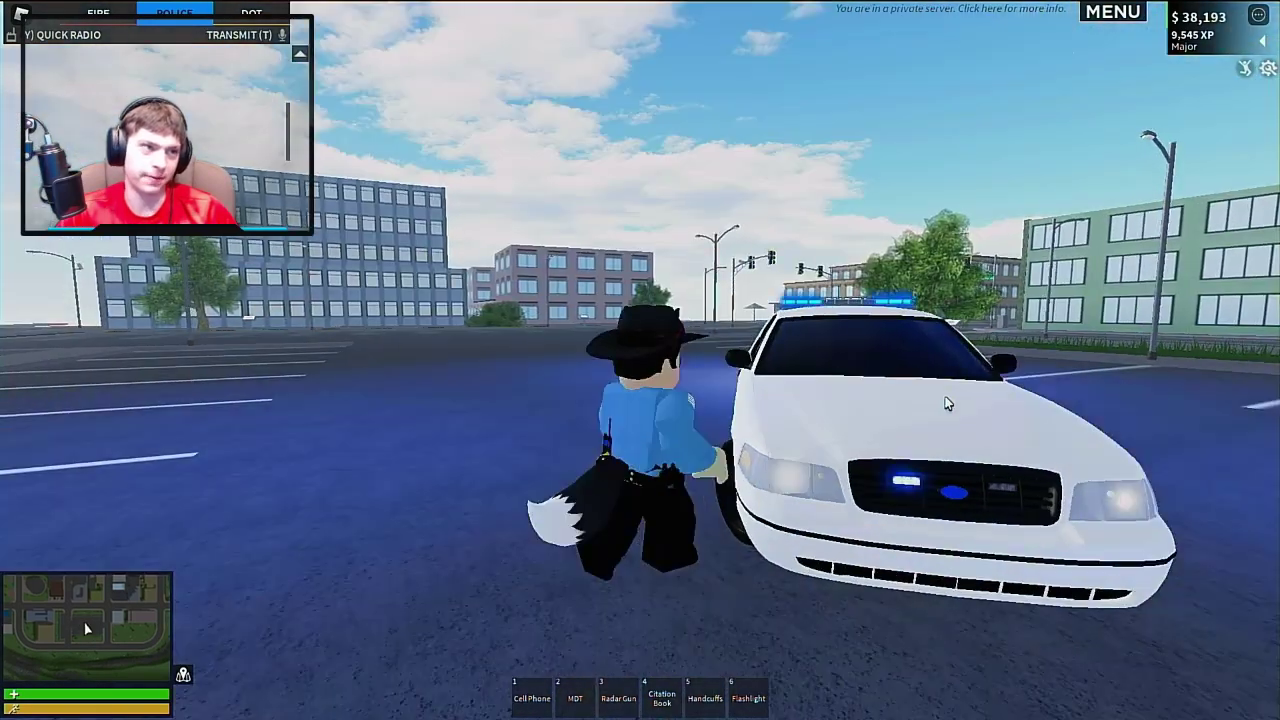
- Walk around the red van in the game and inspect its Liberty County Hotdog Stand livery on both sides, rear and front
key(a)
key(d)
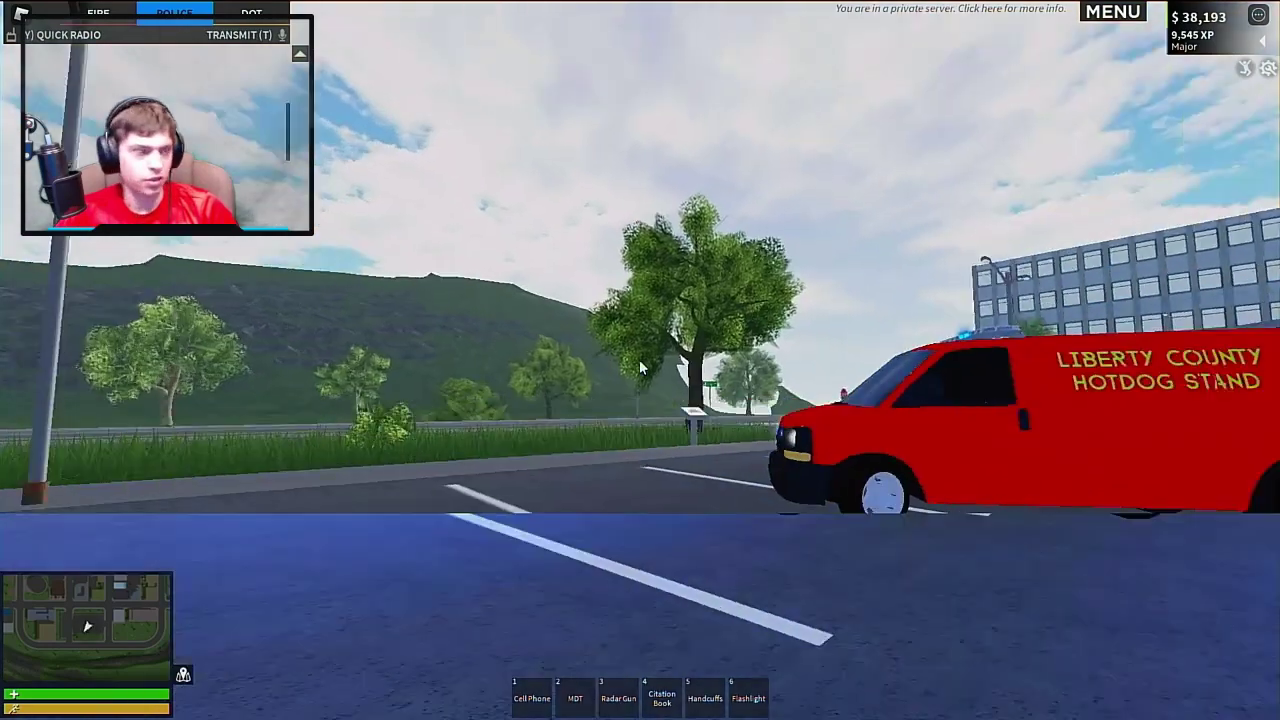
key(w)
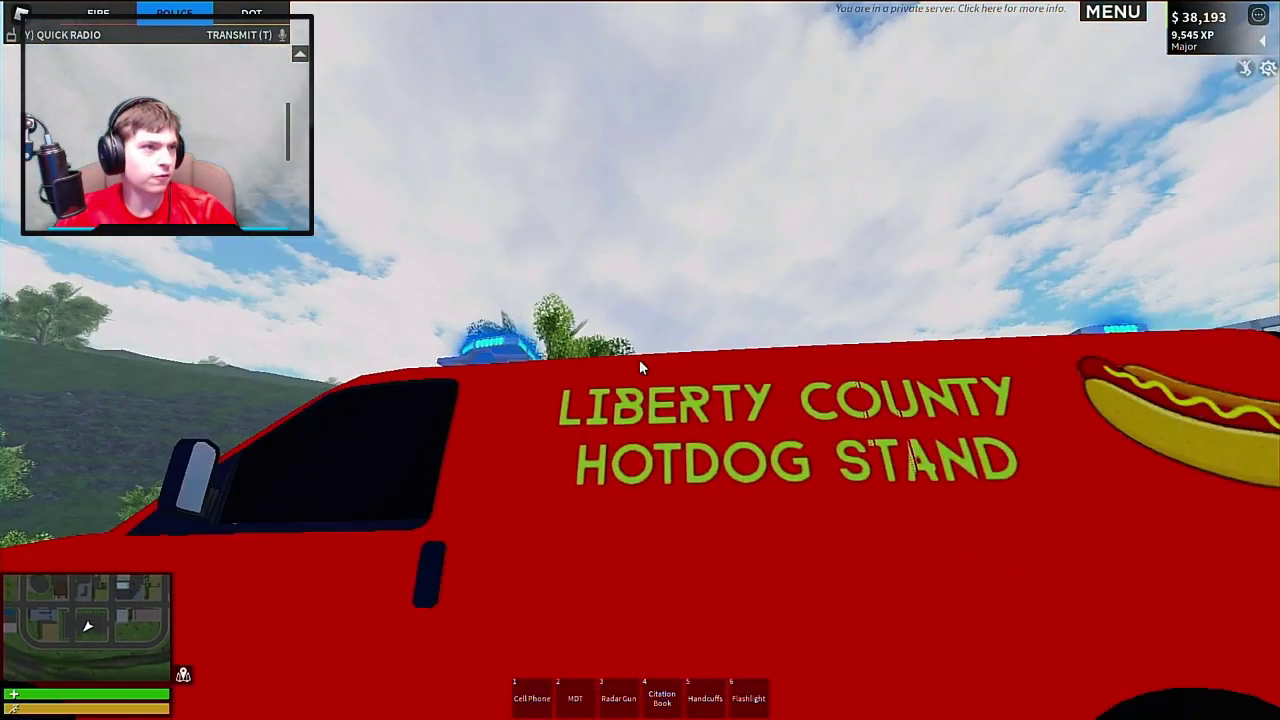
key(s)
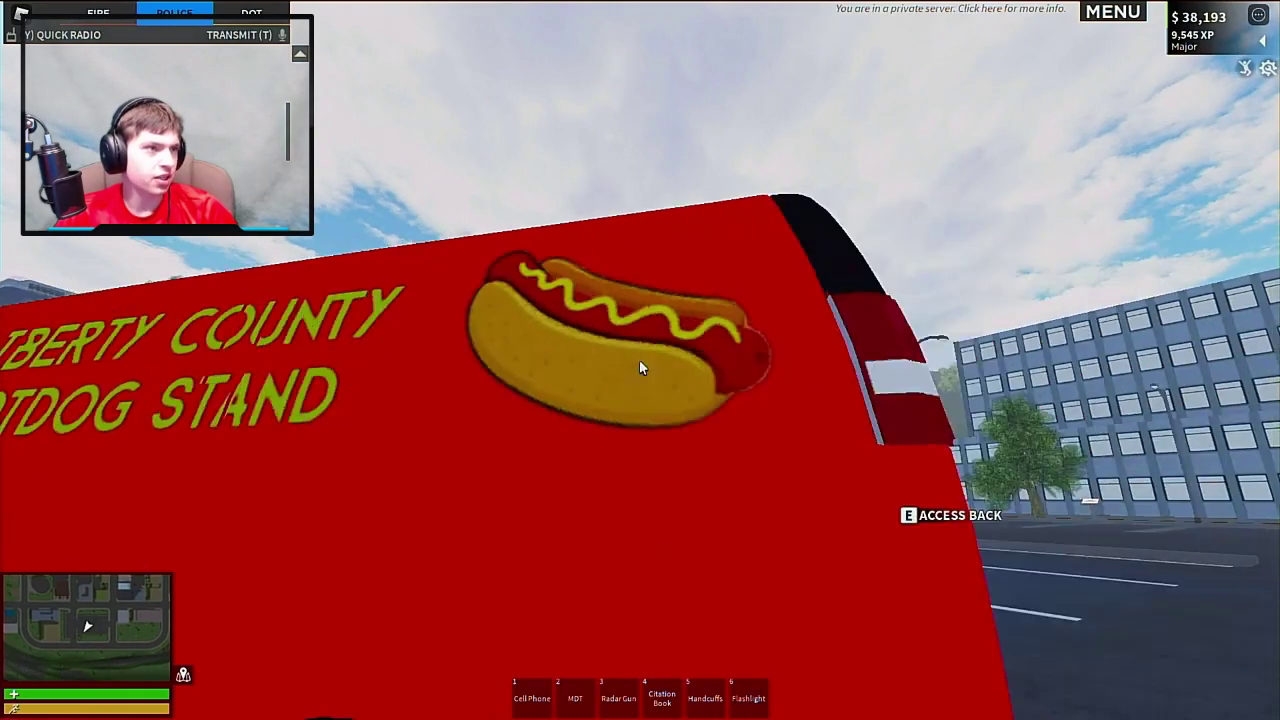
key(a)
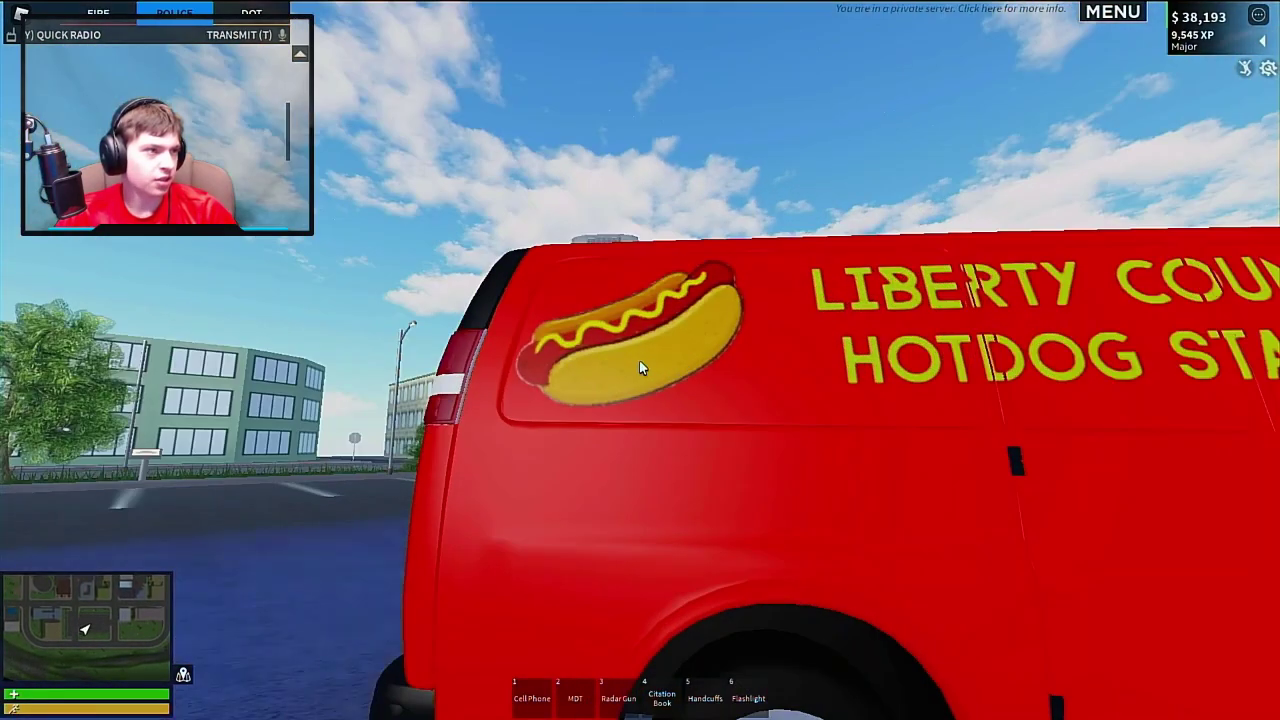
key(a)
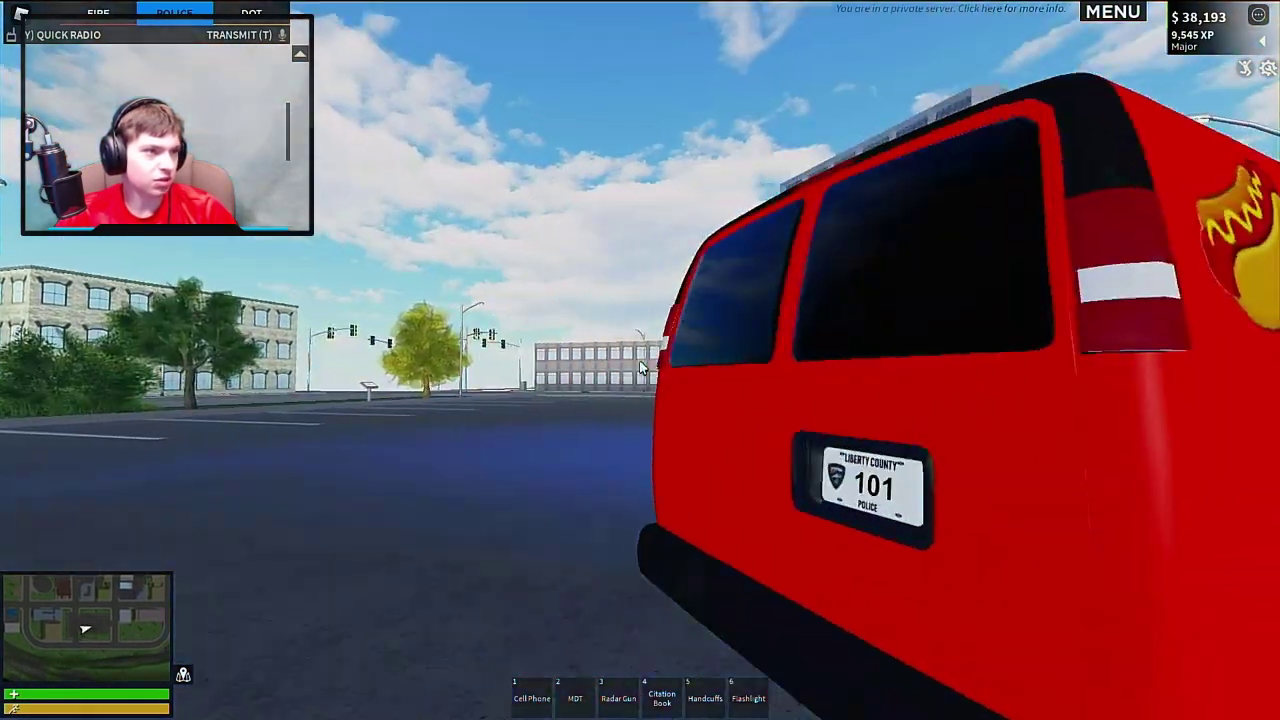
key(s)
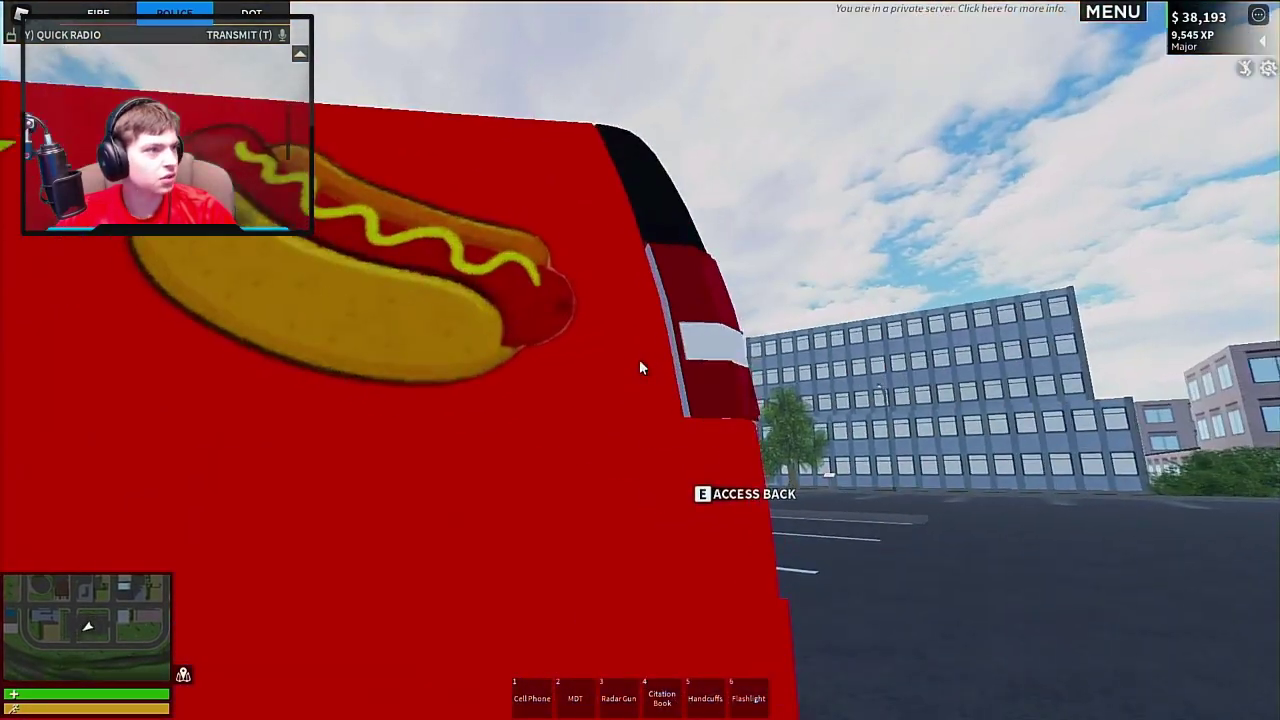
scroll(639, 359, down, 5)
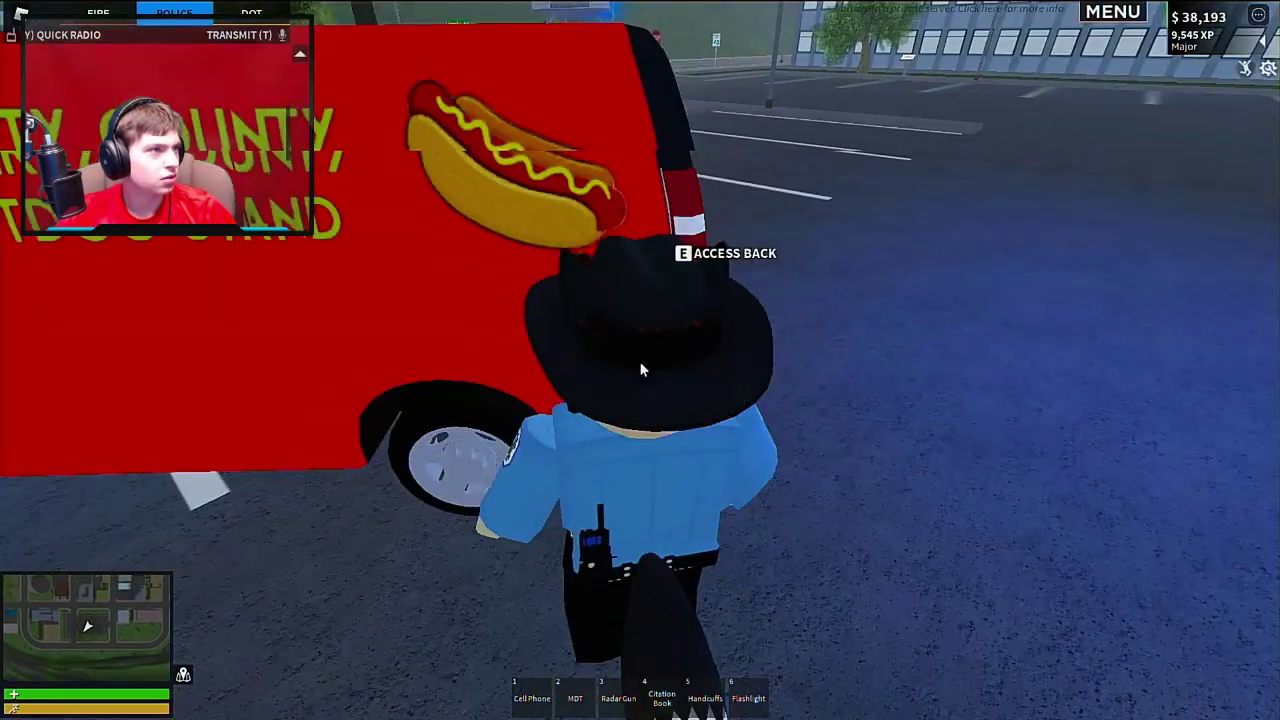
key(a)
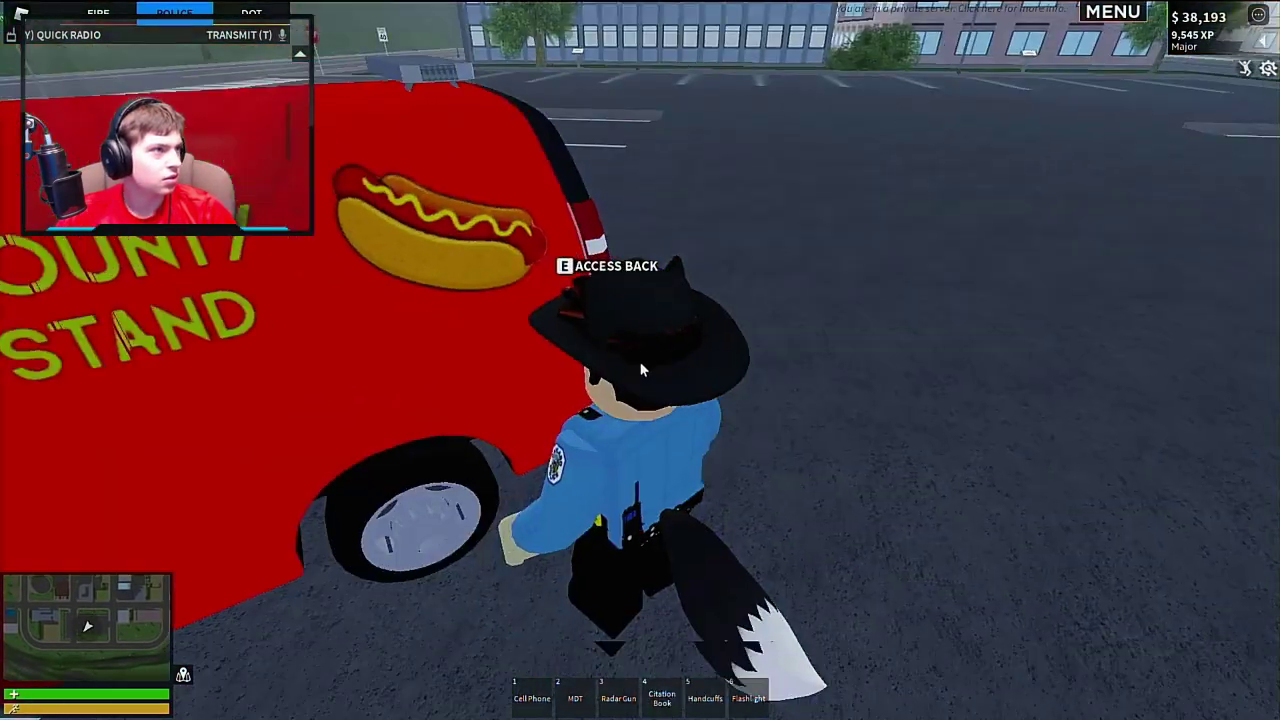
scroll(640, 368, up, 3)
scroll(625, 365, up, 3)
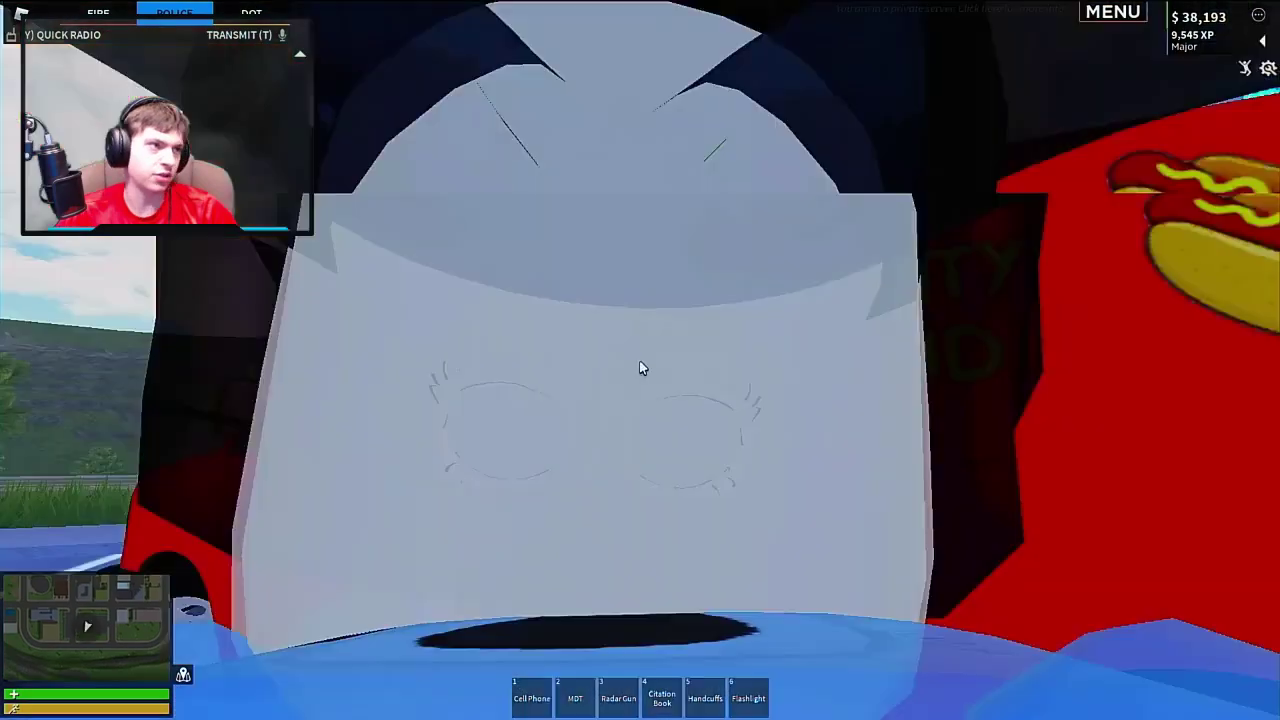
key(s)
key(a)
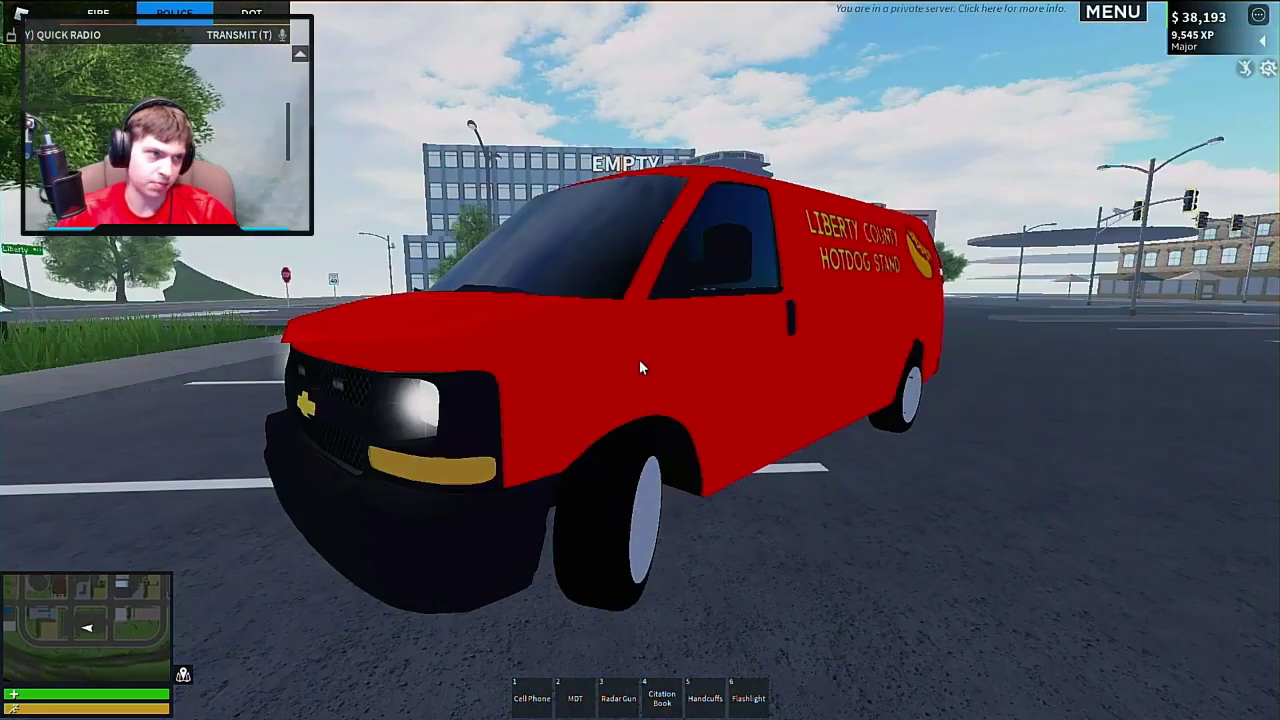
key(w)
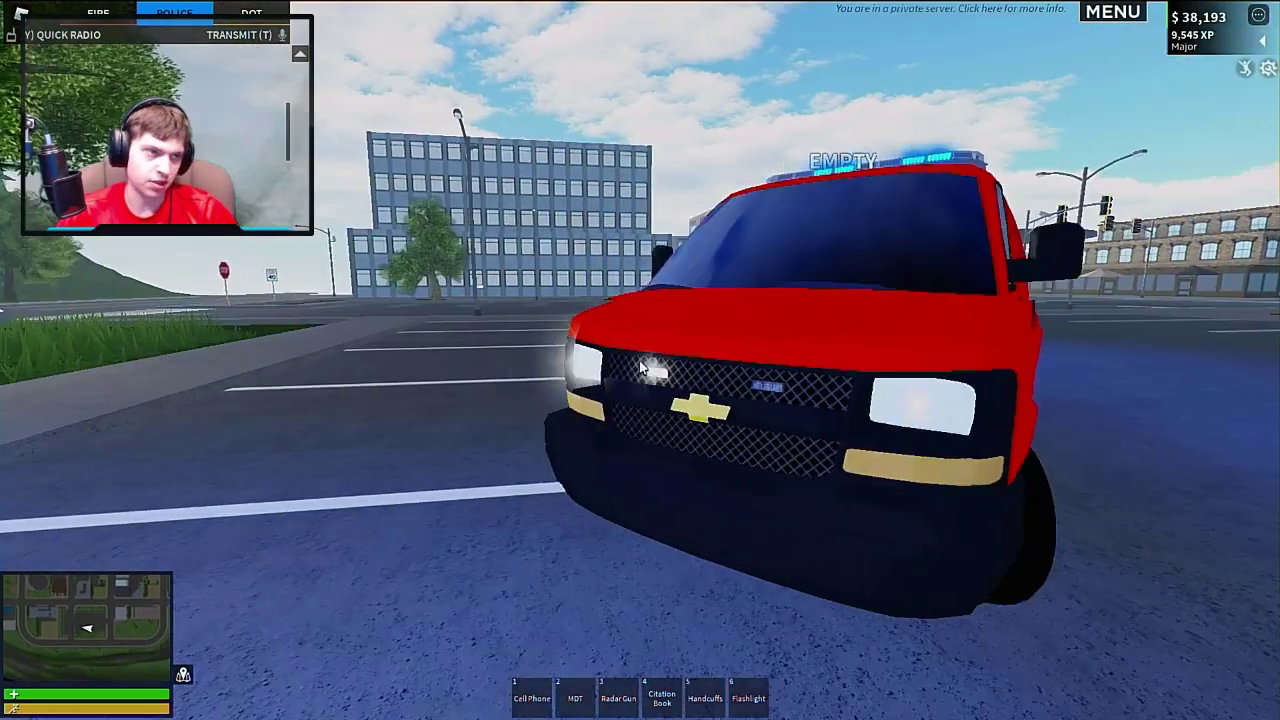
key(a)
key(w)
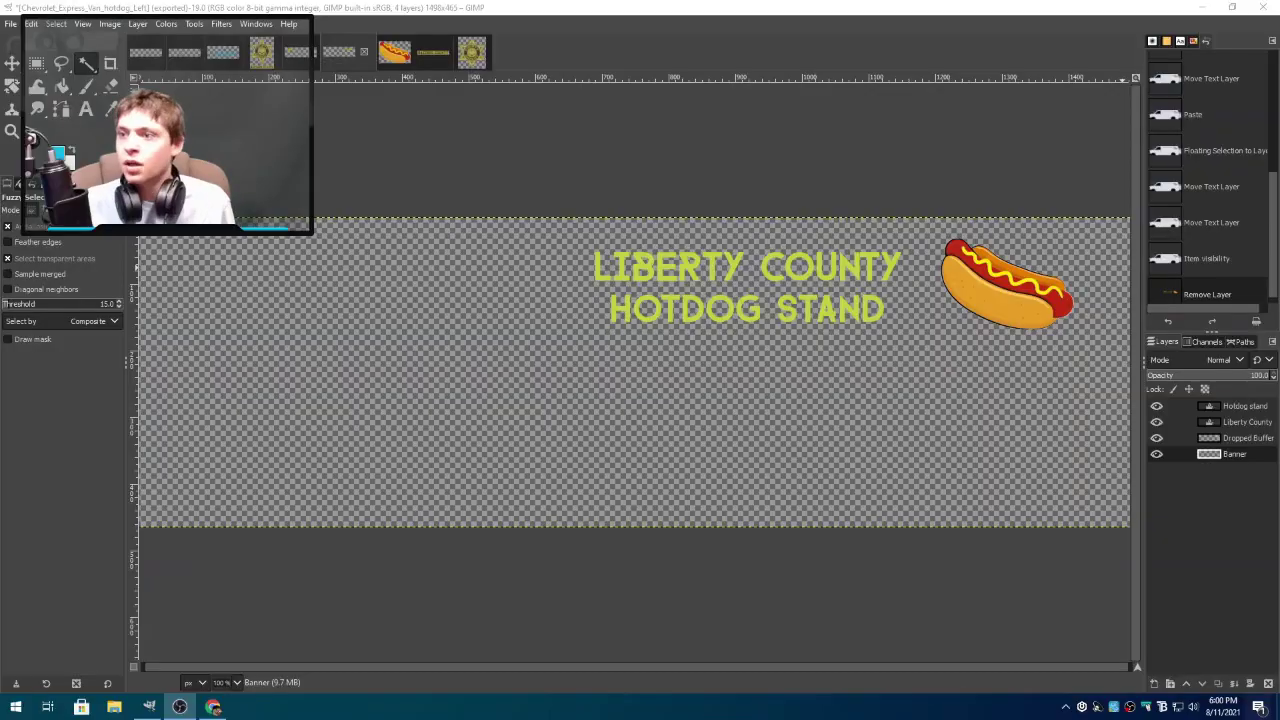